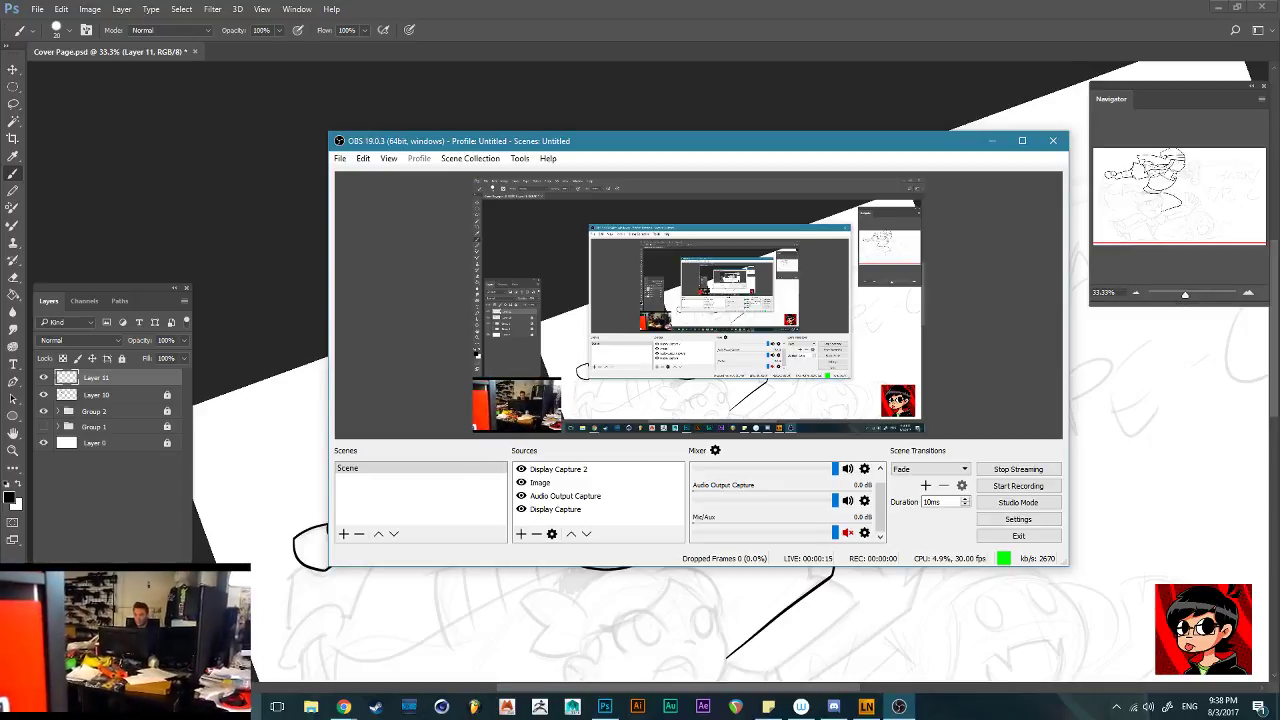
Minimize the OBS window, switch to Photoshop and save Cover Page.psd
key("alt+Tab")
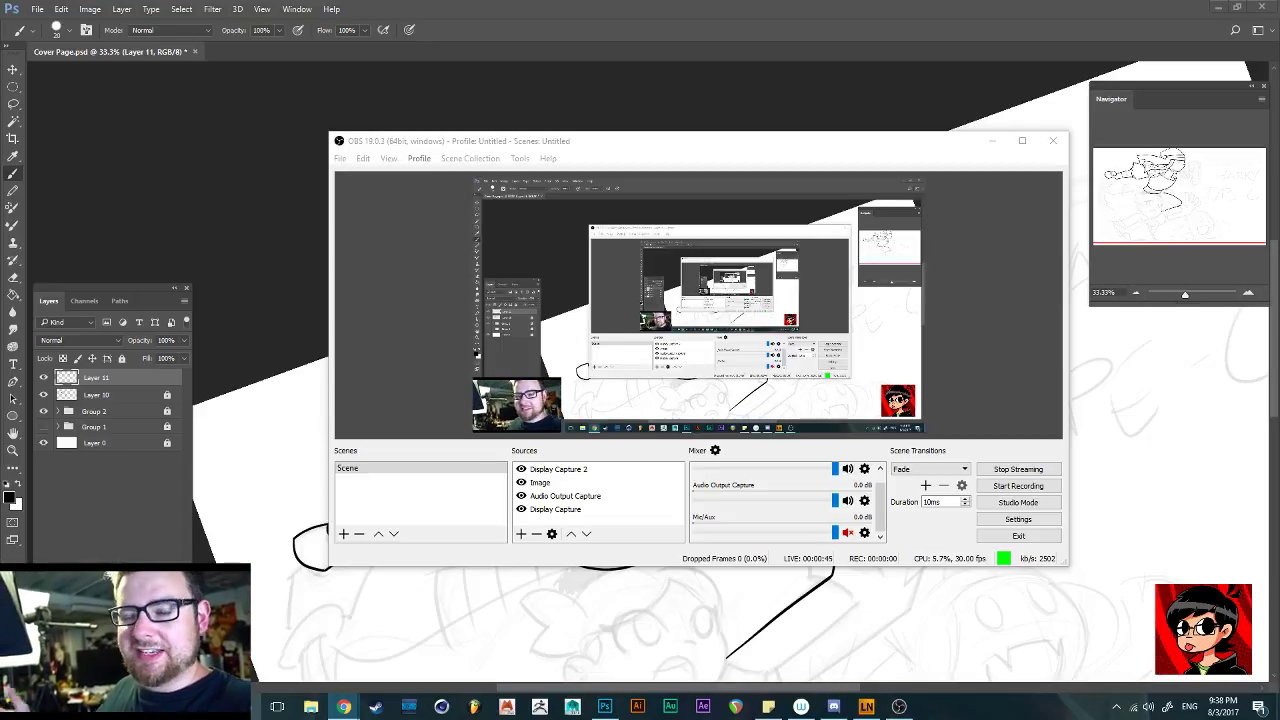
left_click(991, 141)
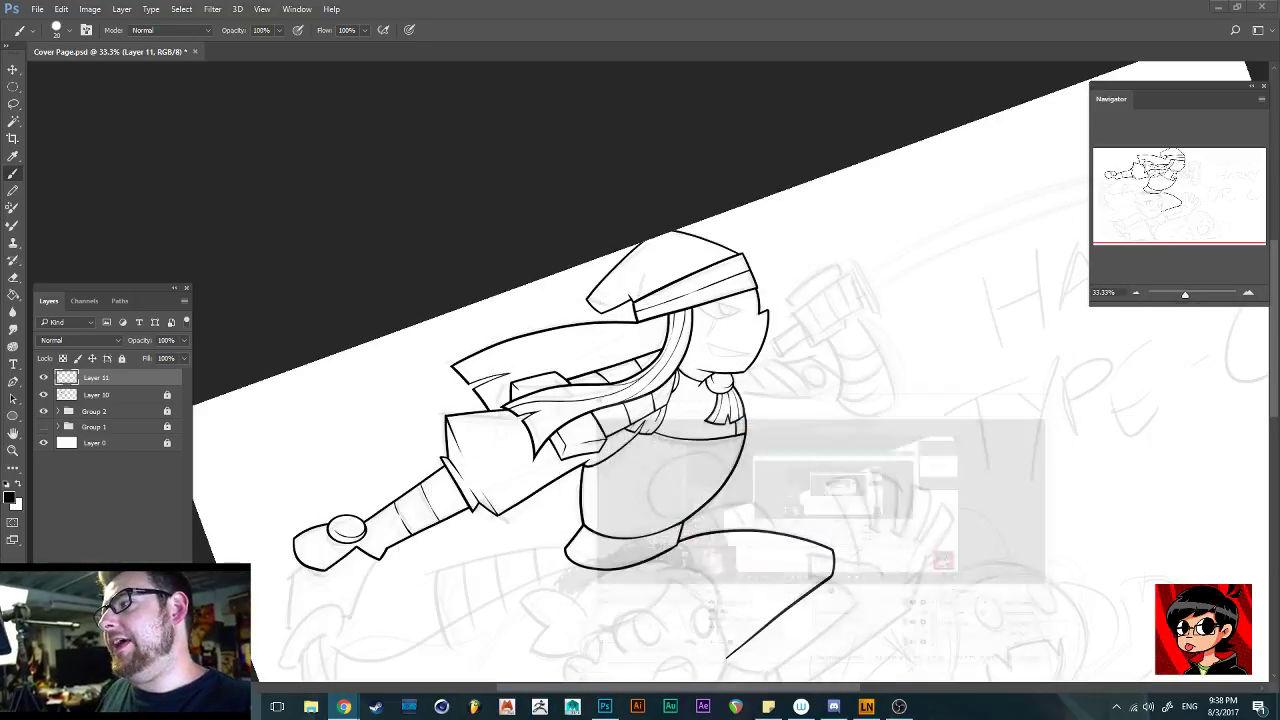
left_click(833, 706)
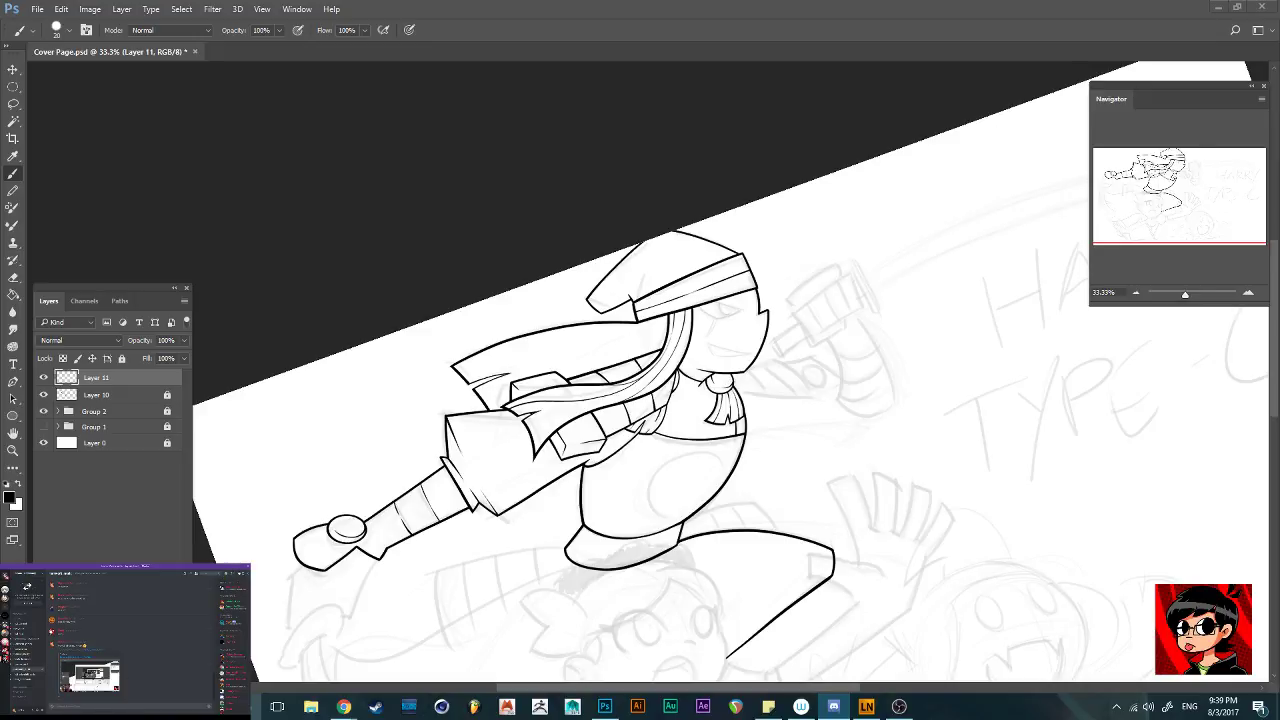
key("alt+Tab")
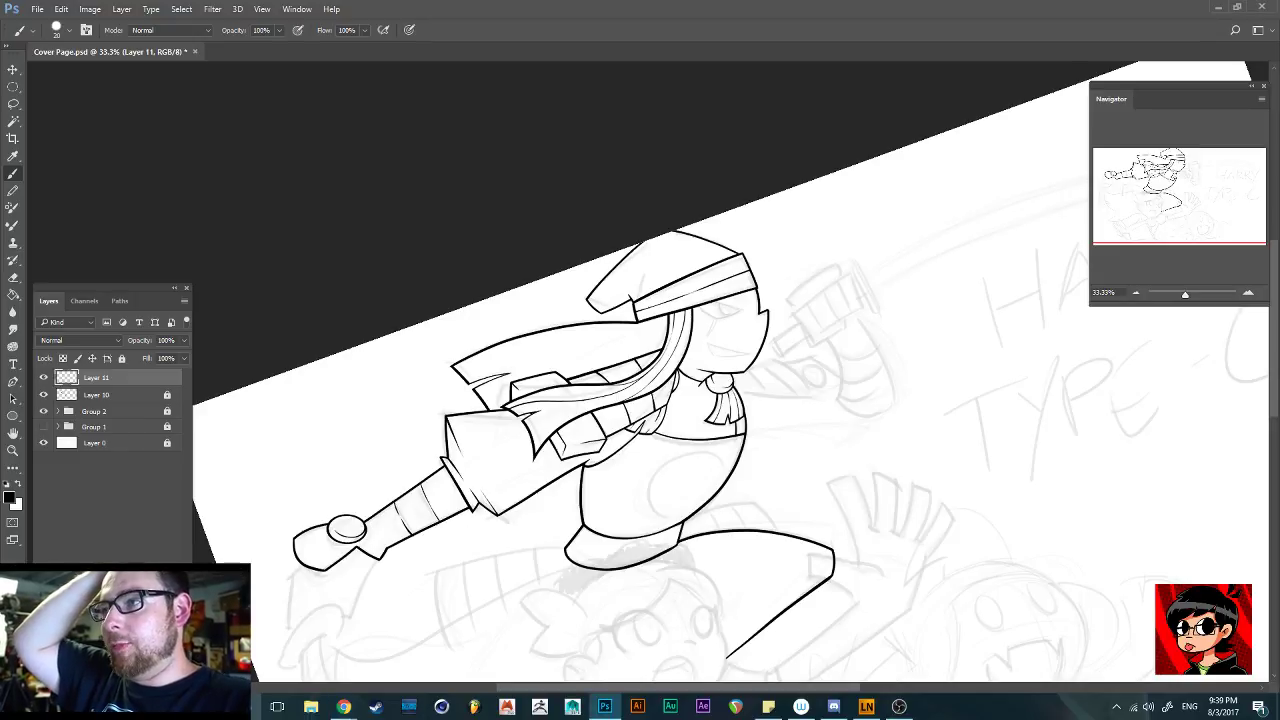
key("alt+Tab")
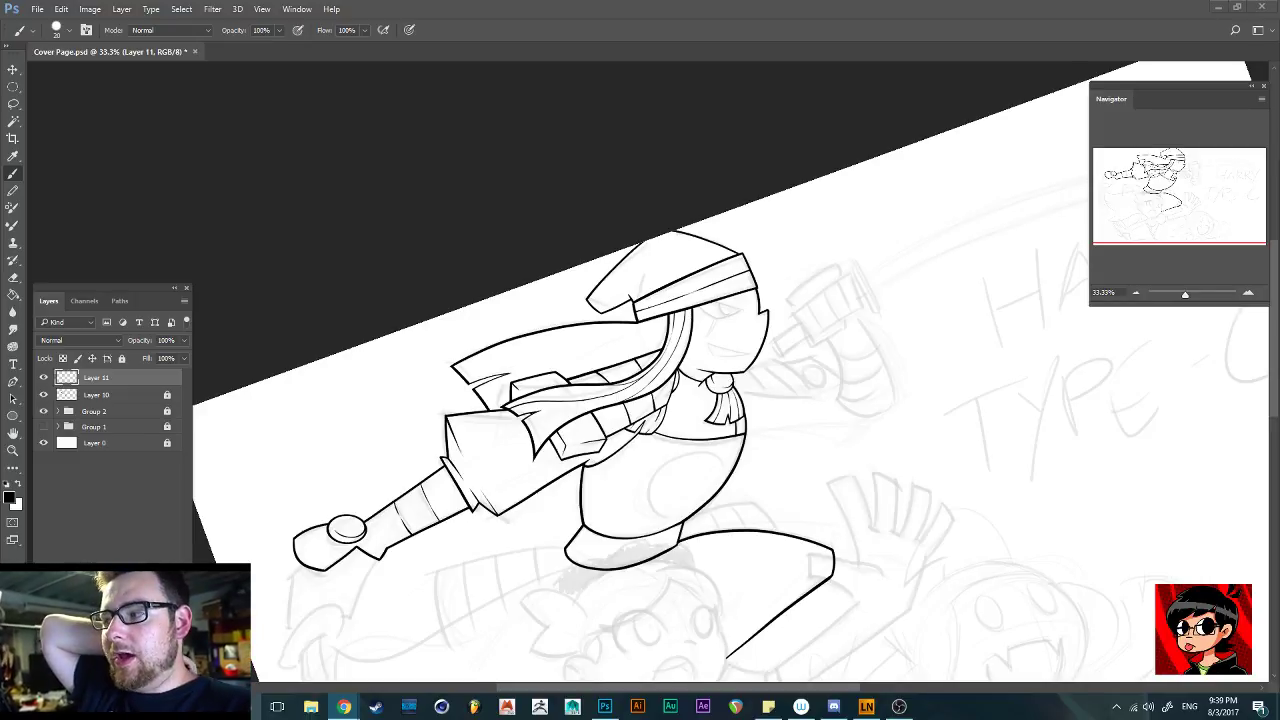
key("alt+Tab")
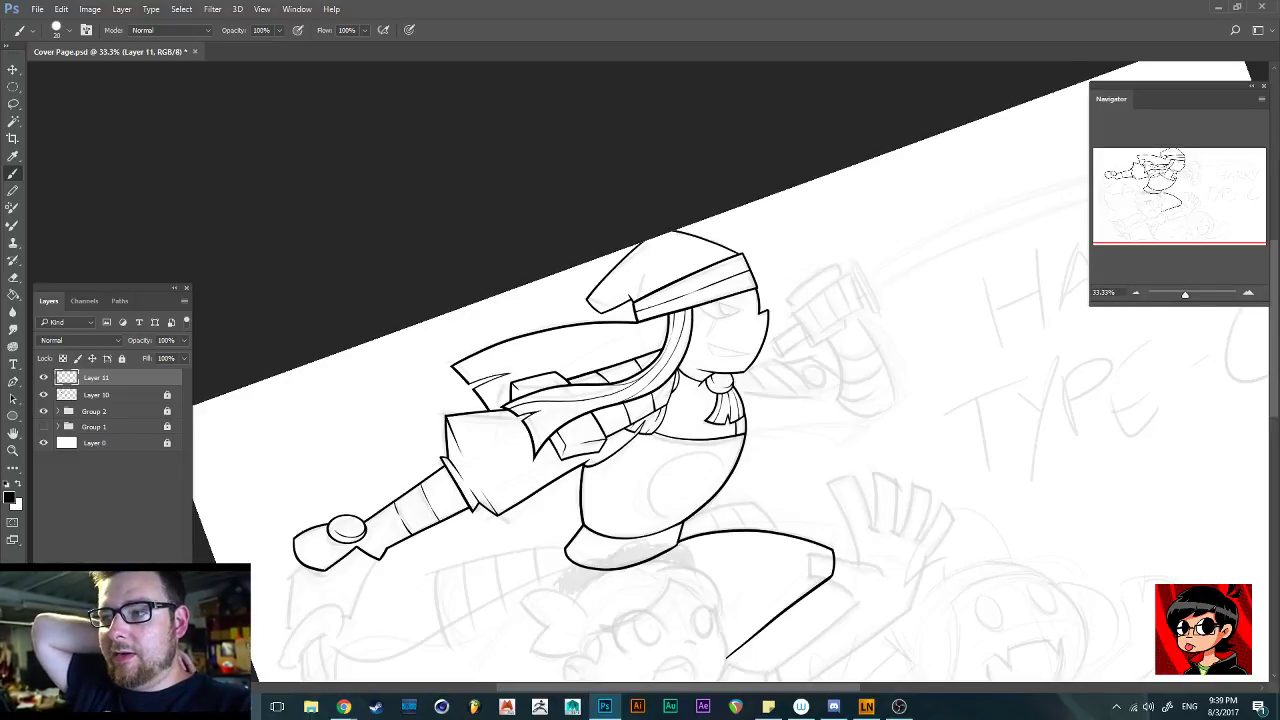
key("ctrl+s")
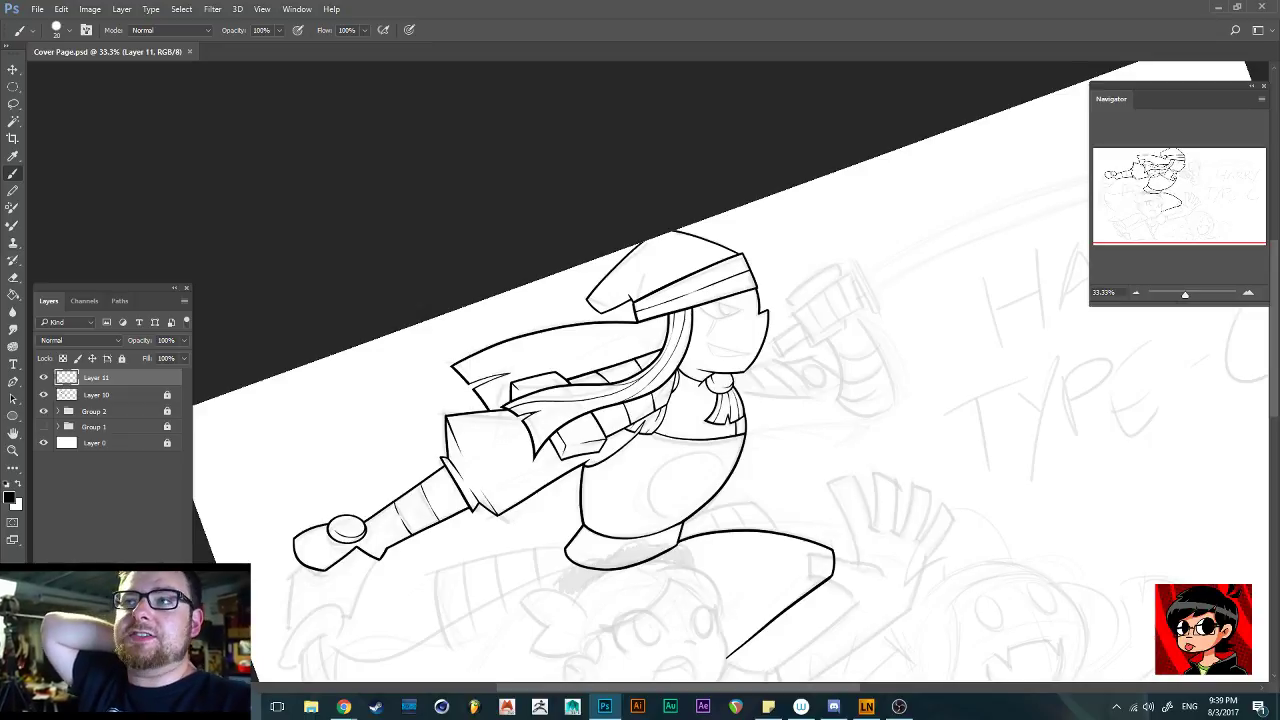
Review the inked character, toggling Layer 11's visibility to check its contents, and examine the uninked face under the headband up close
key("ctrl+plus")
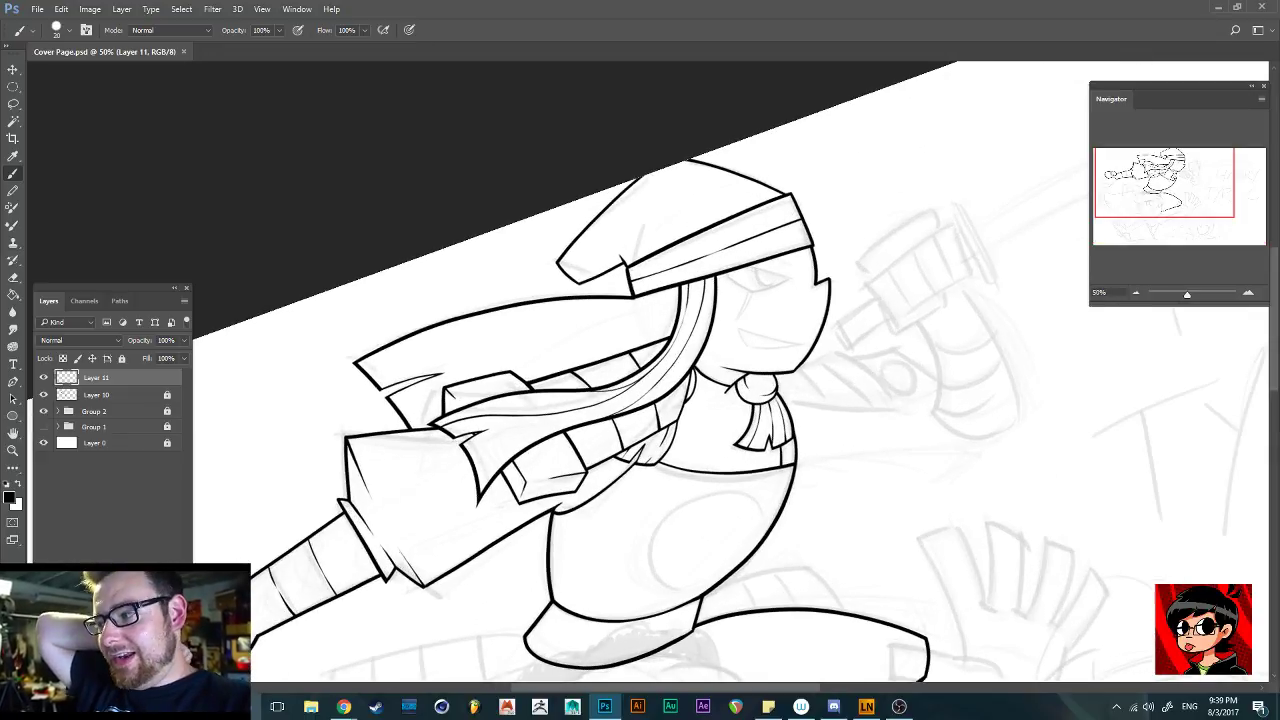
scroll(648, 372, "down", 5)
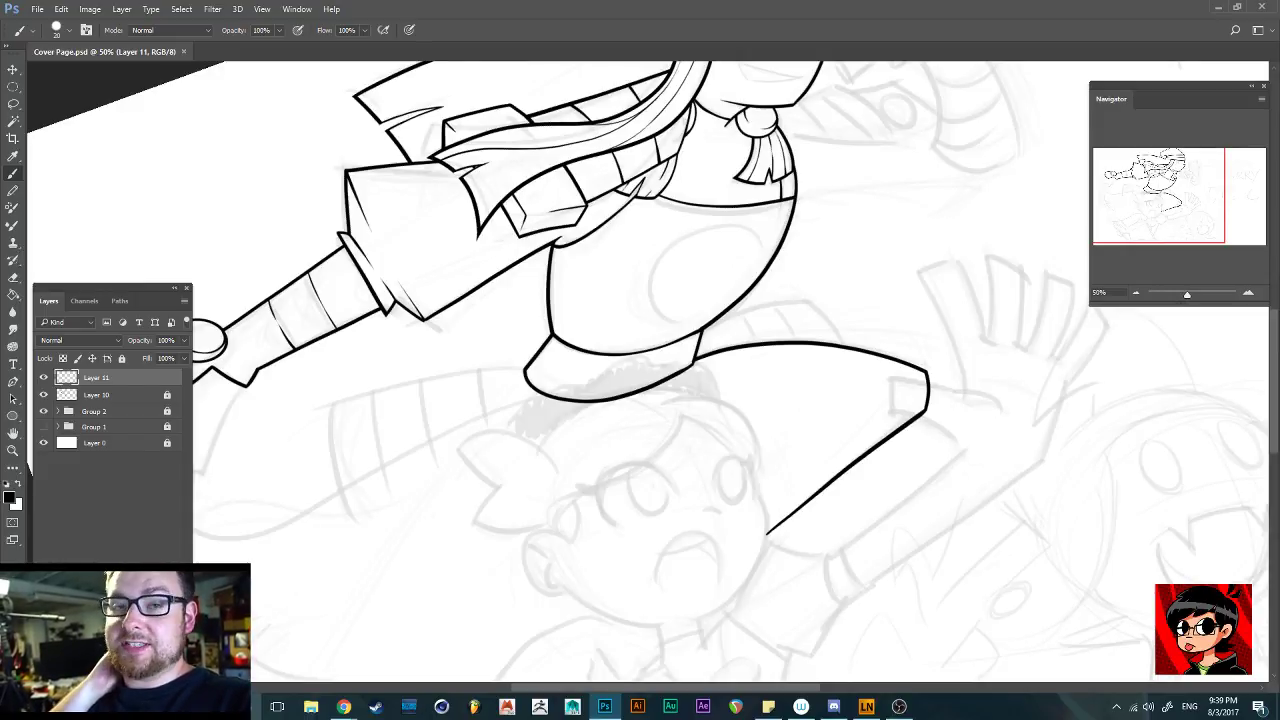
scroll(640, 370, "up", 5)
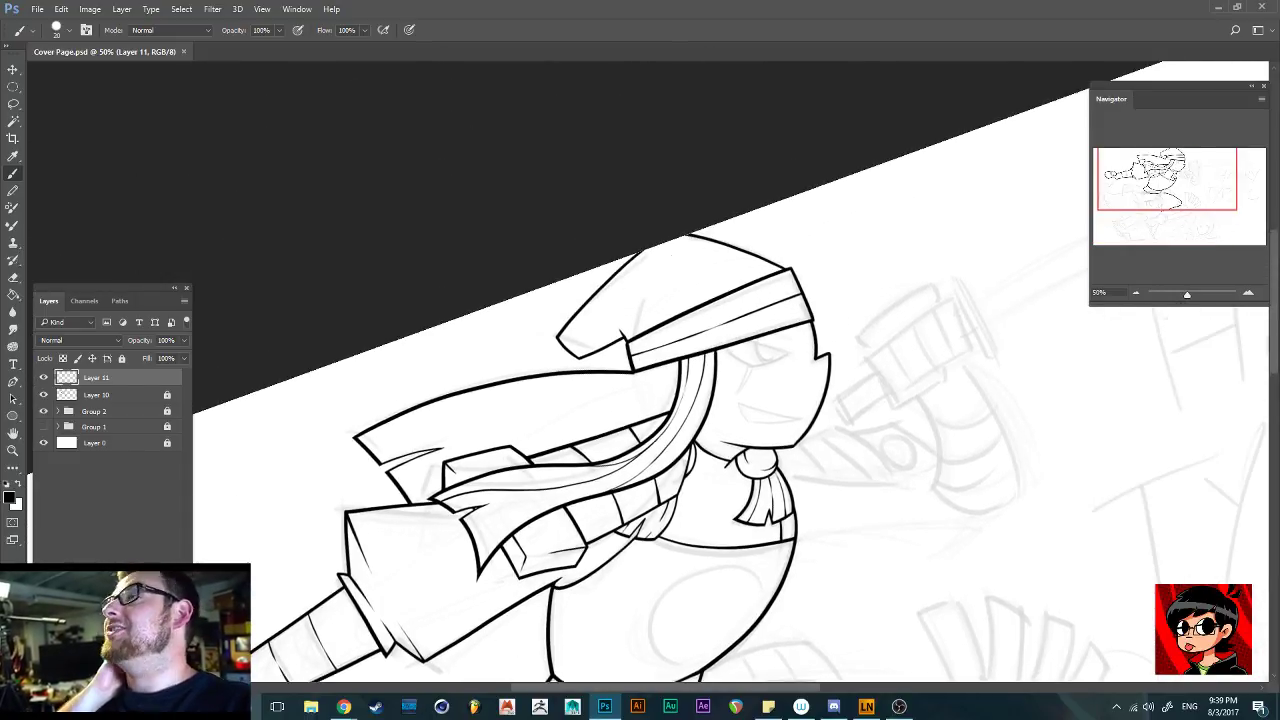
left_click(43, 378)
left_click(43, 378)
left_click(43, 378)
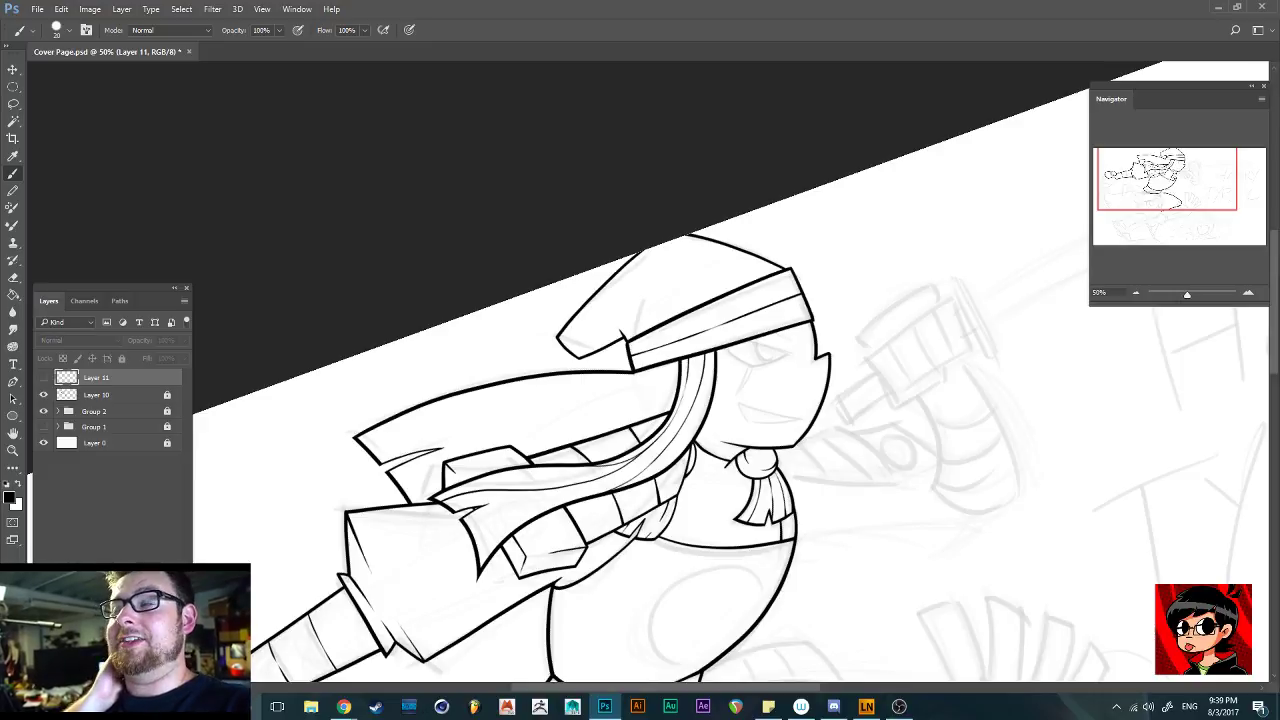
left_click(43, 378)
scroll(640, 370, "right", 4)
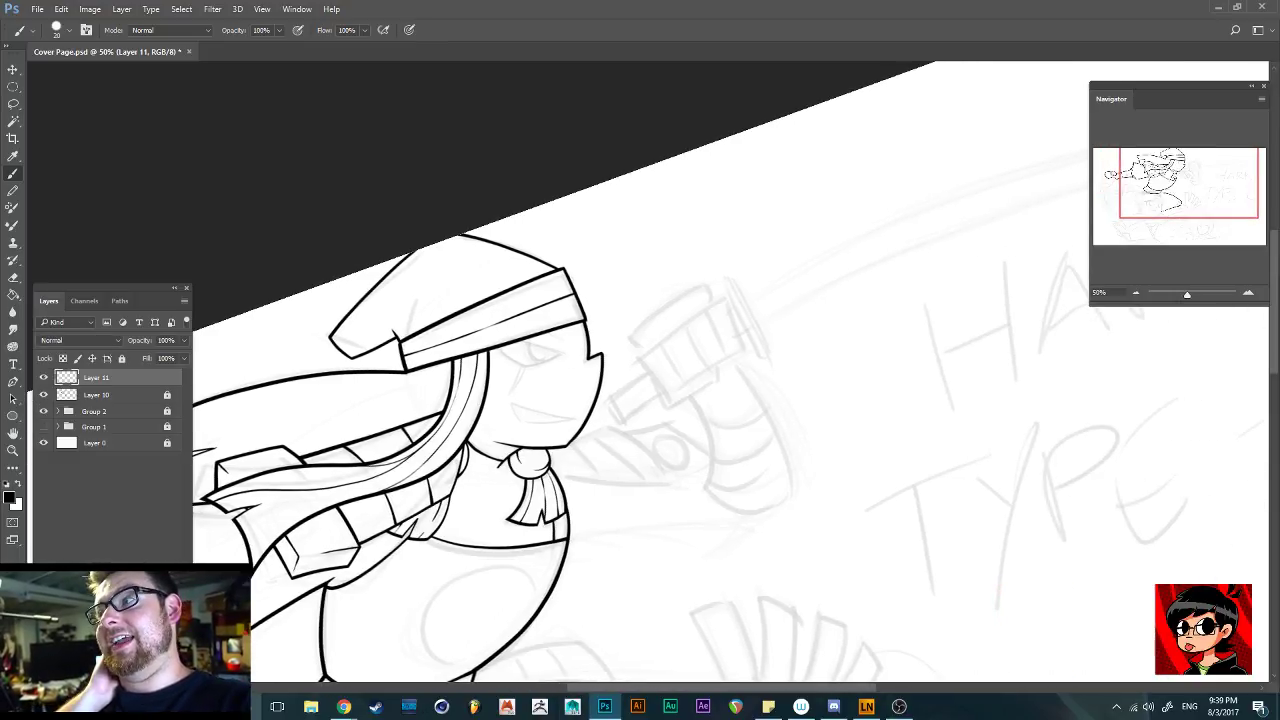
scroll(650, 372, "down", 5)
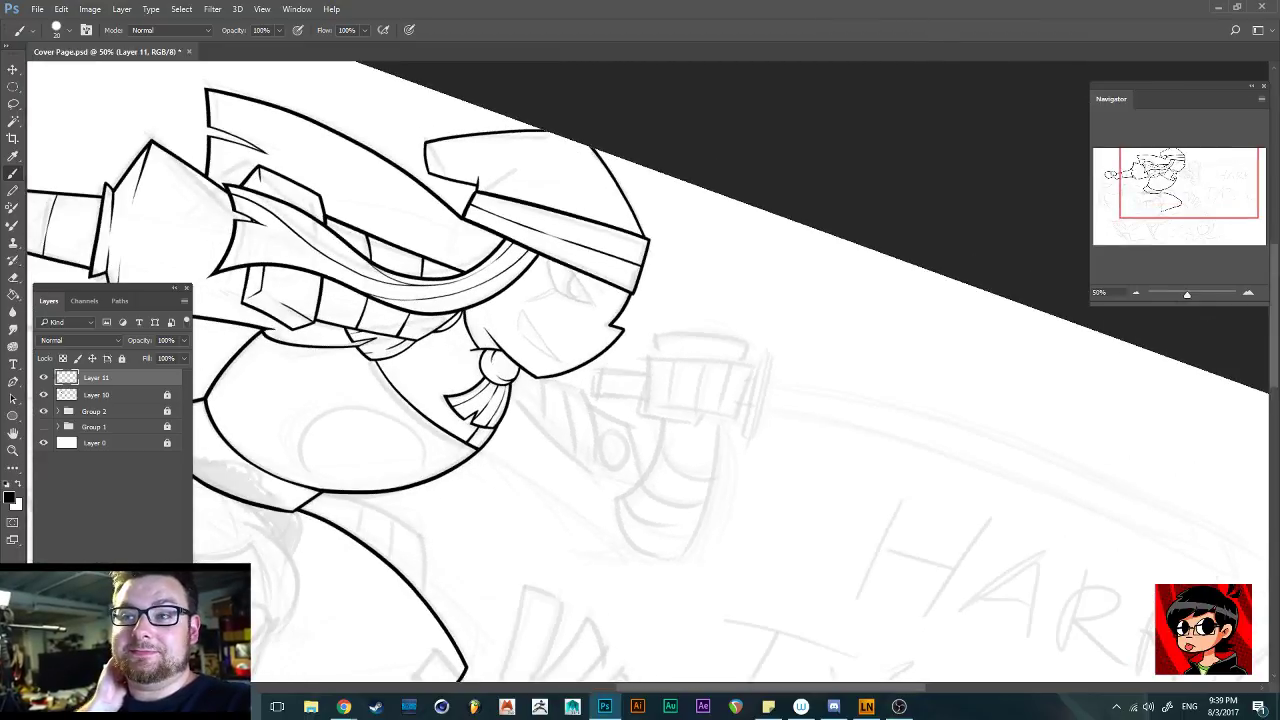
key("ctrl+plus")
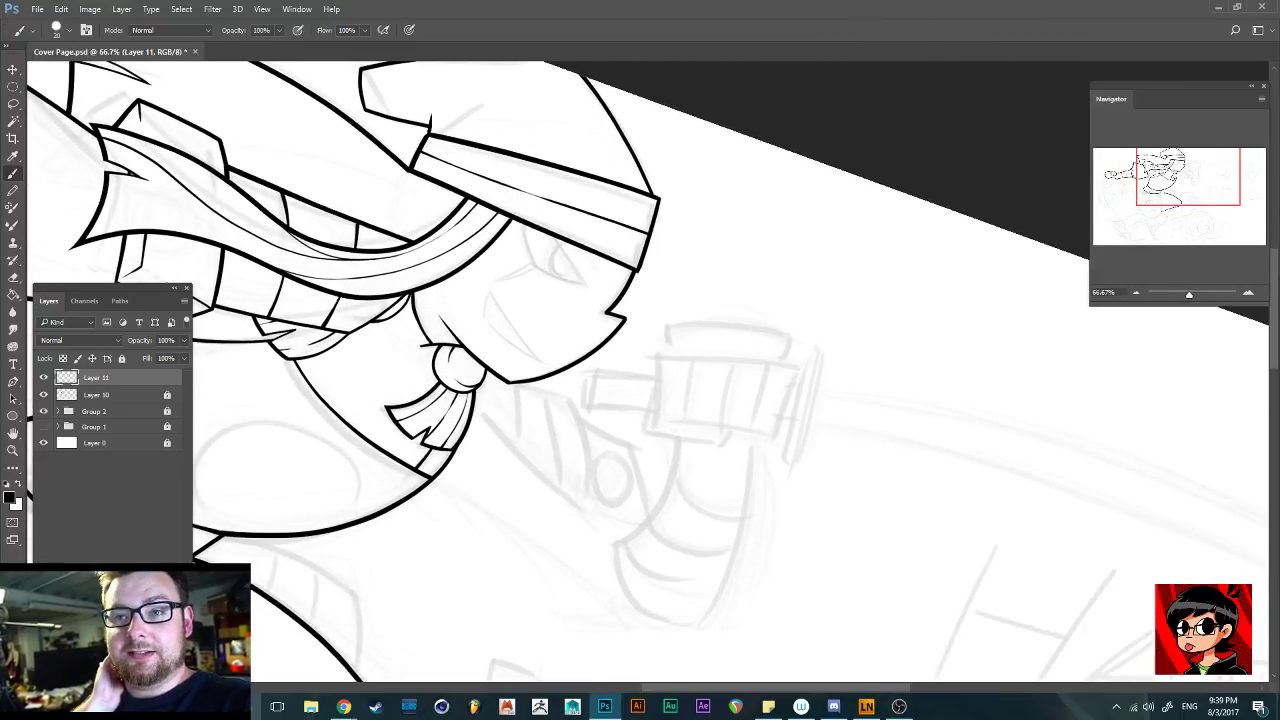
key("ctrl+plus")
left_click_drag(669, 309, 677, 439)
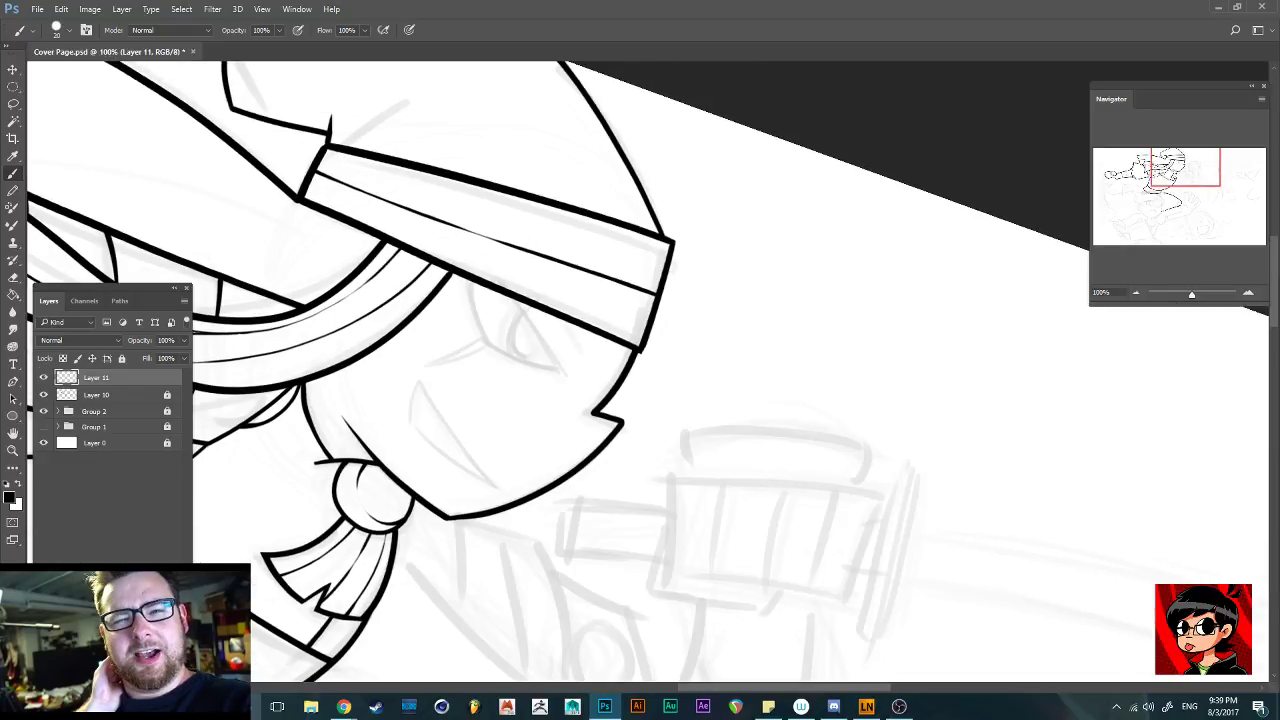
key("ctrl+plus")
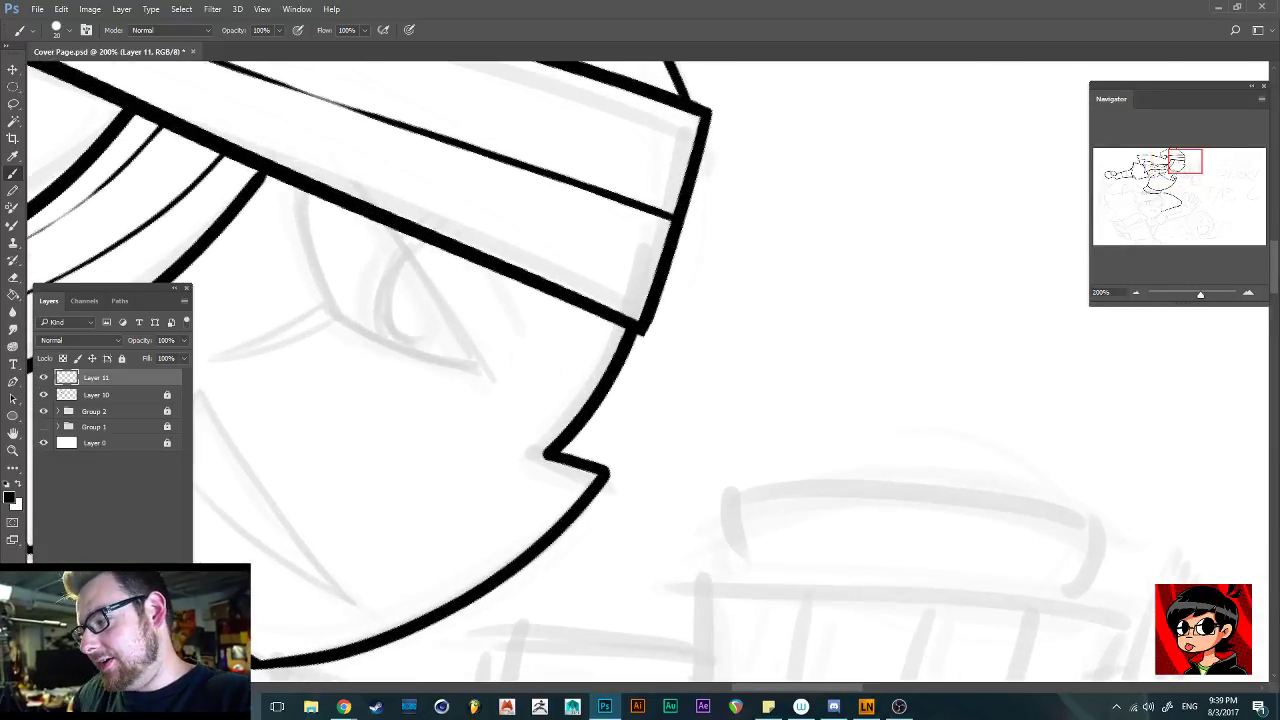
left_click_drag(358, 172, 470, 362)
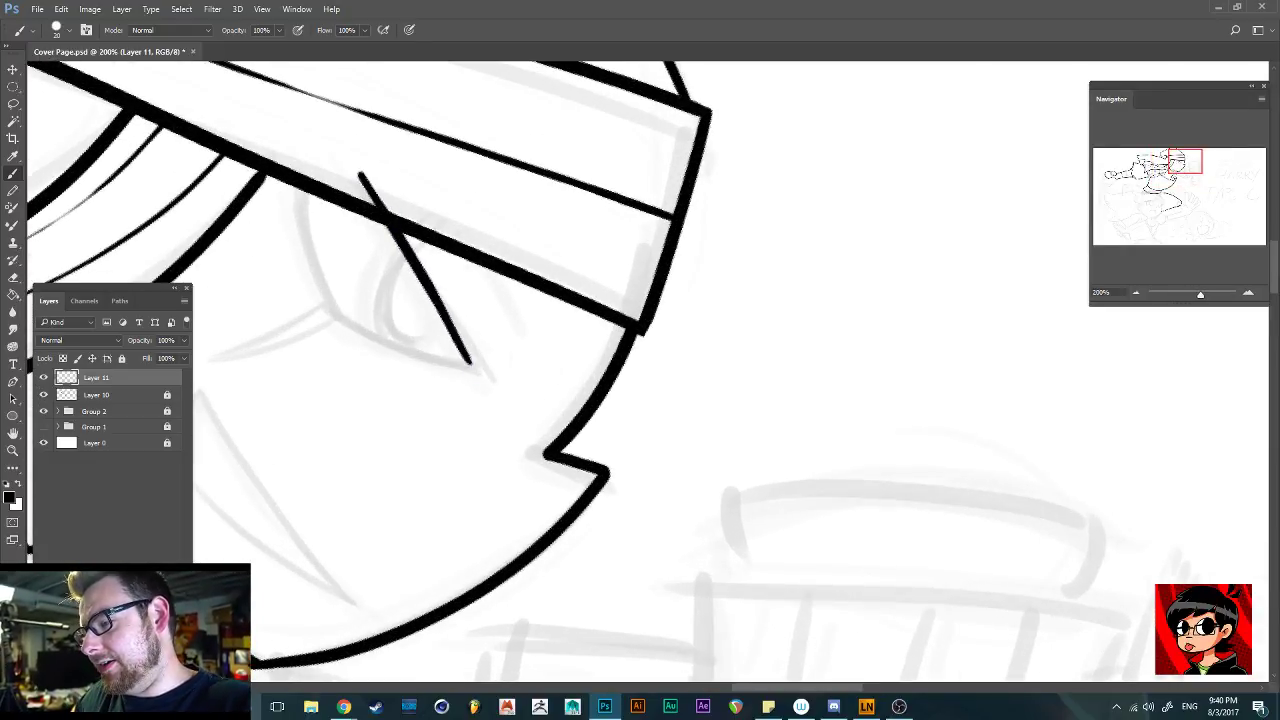
key("ctrl+z")
left_click_drag(342, 162, 470, 346)
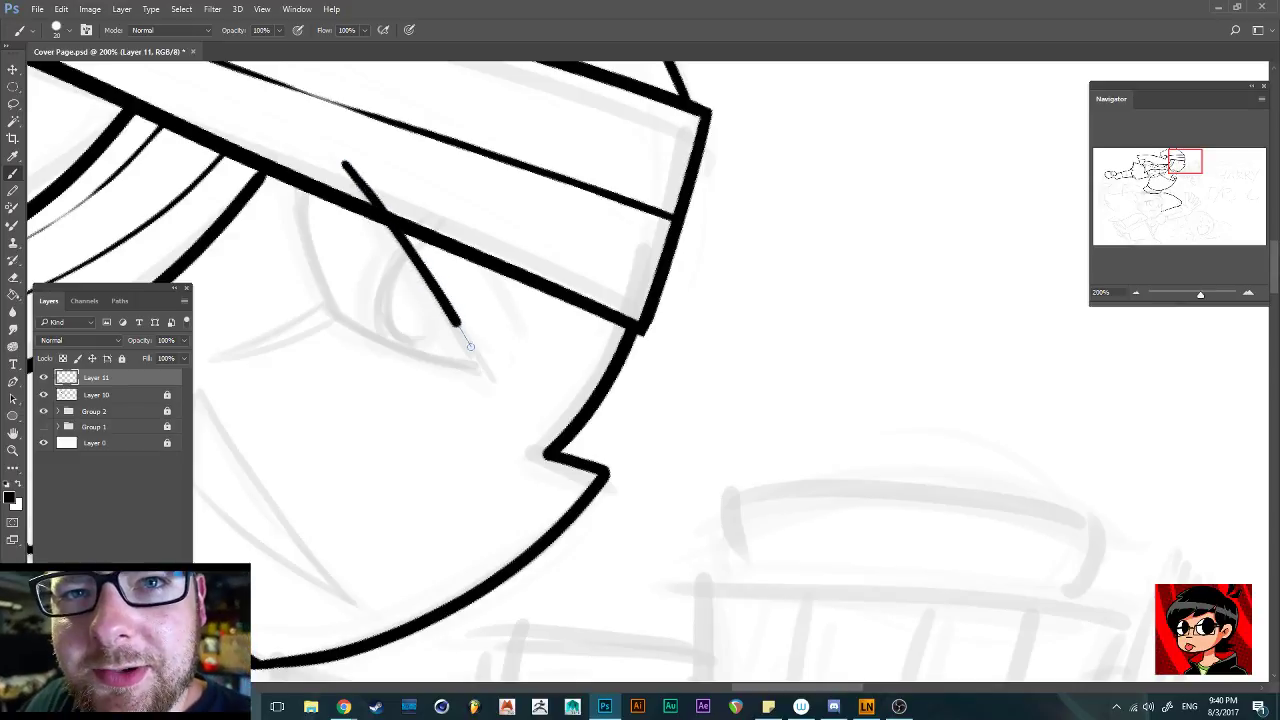
key("ctrl+z")
left_click_drag(348, 158, 481, 370)
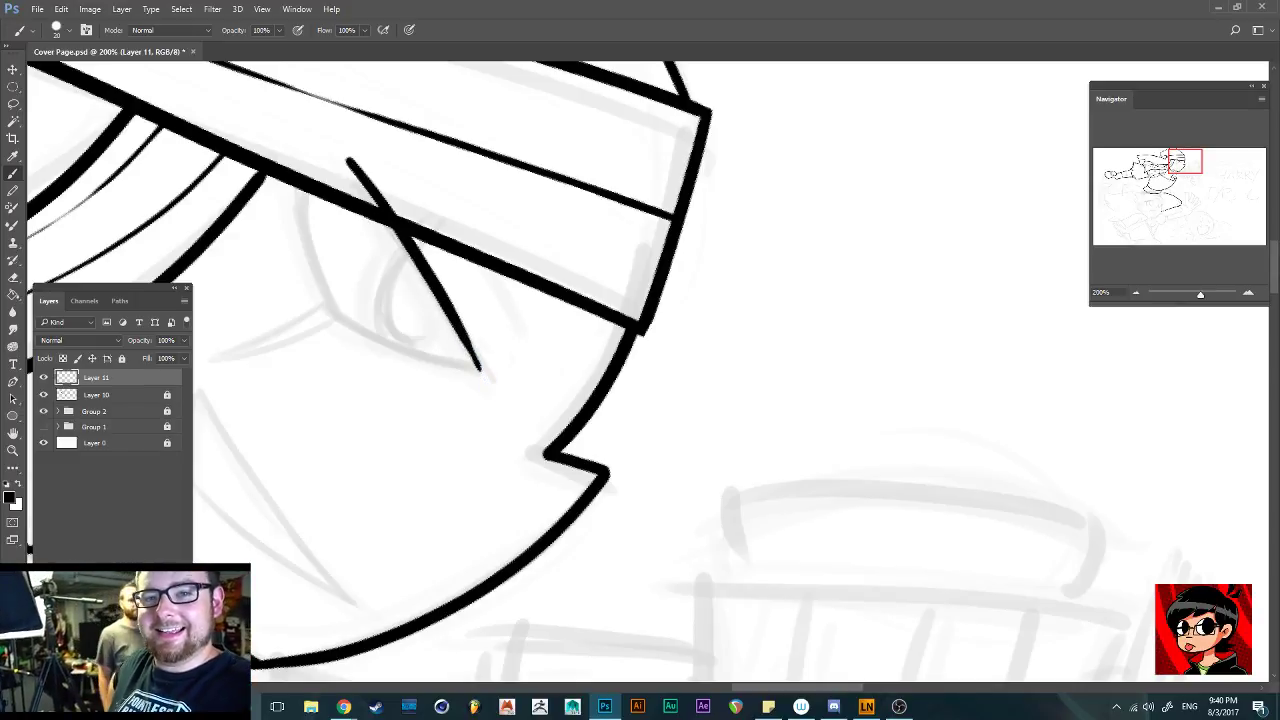
mouse_move(305, 145)
left_mouse_down()
mouse_move(304, 231)
mouse_move(338, 322)
mouse_move(428, 357)
left_mouse_up()
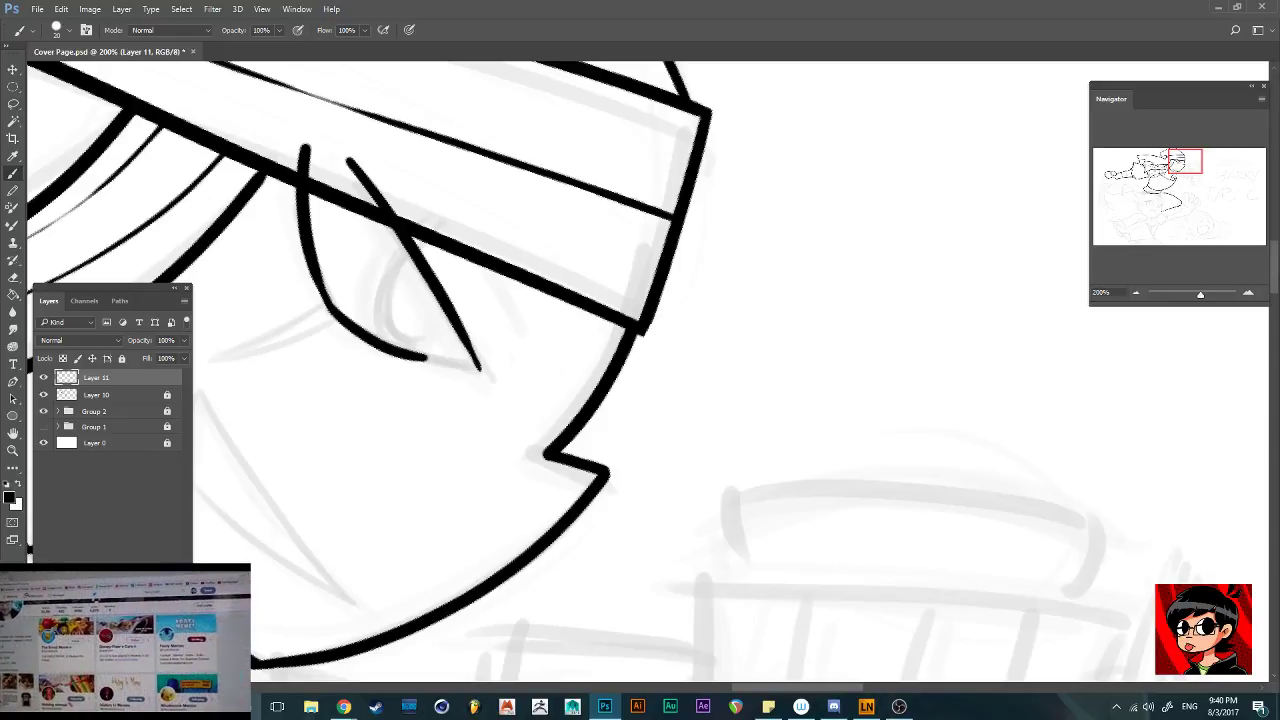
key("ctrl+alt+z")
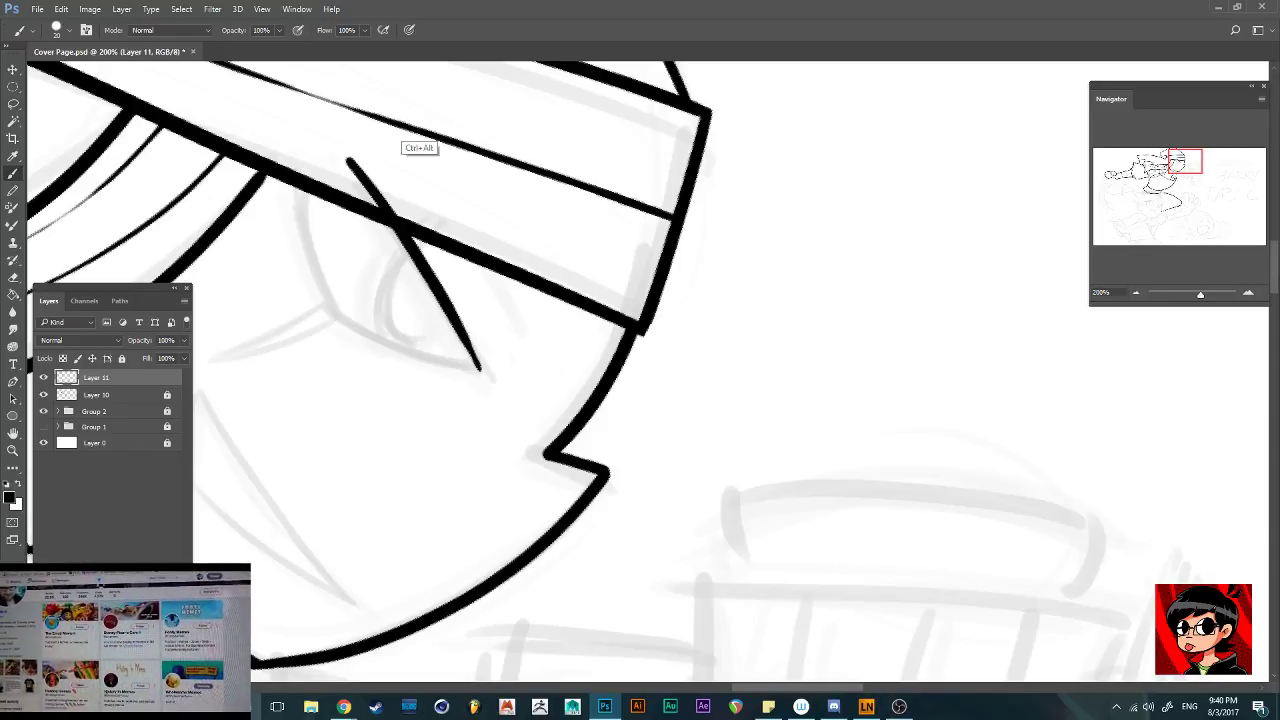
key("ctrl+alt+z")
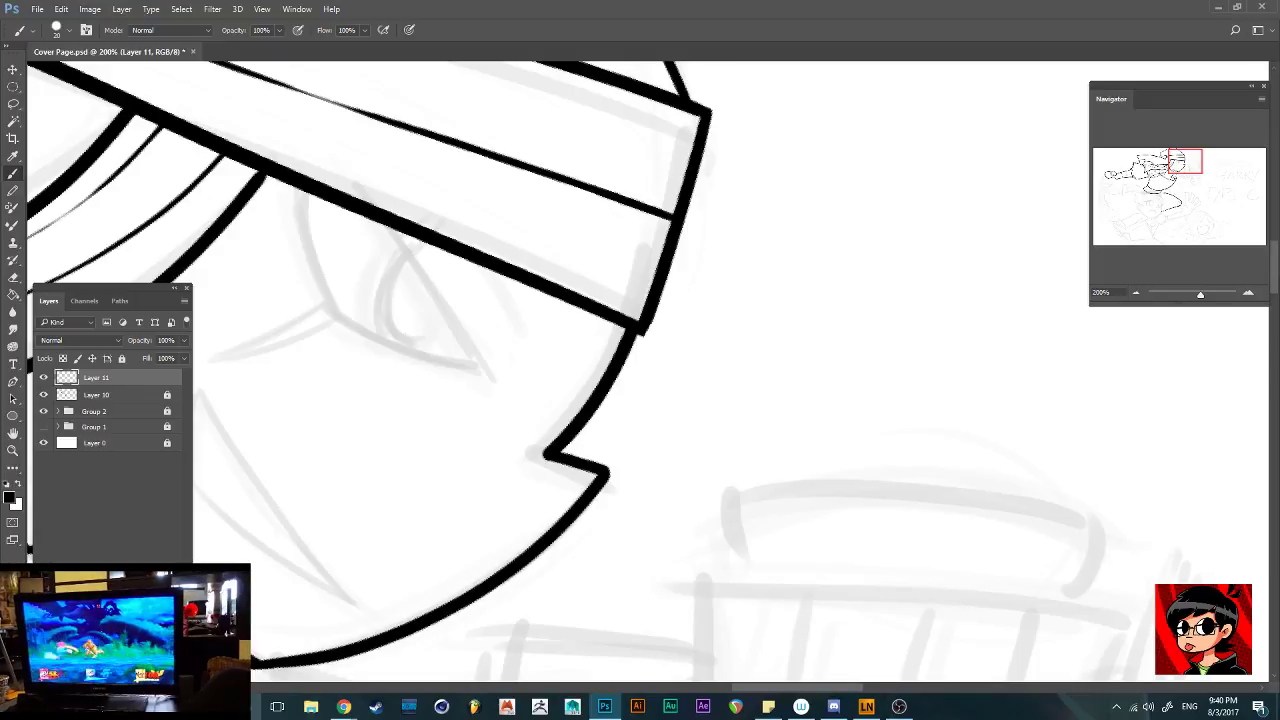
key("alt+Tab")
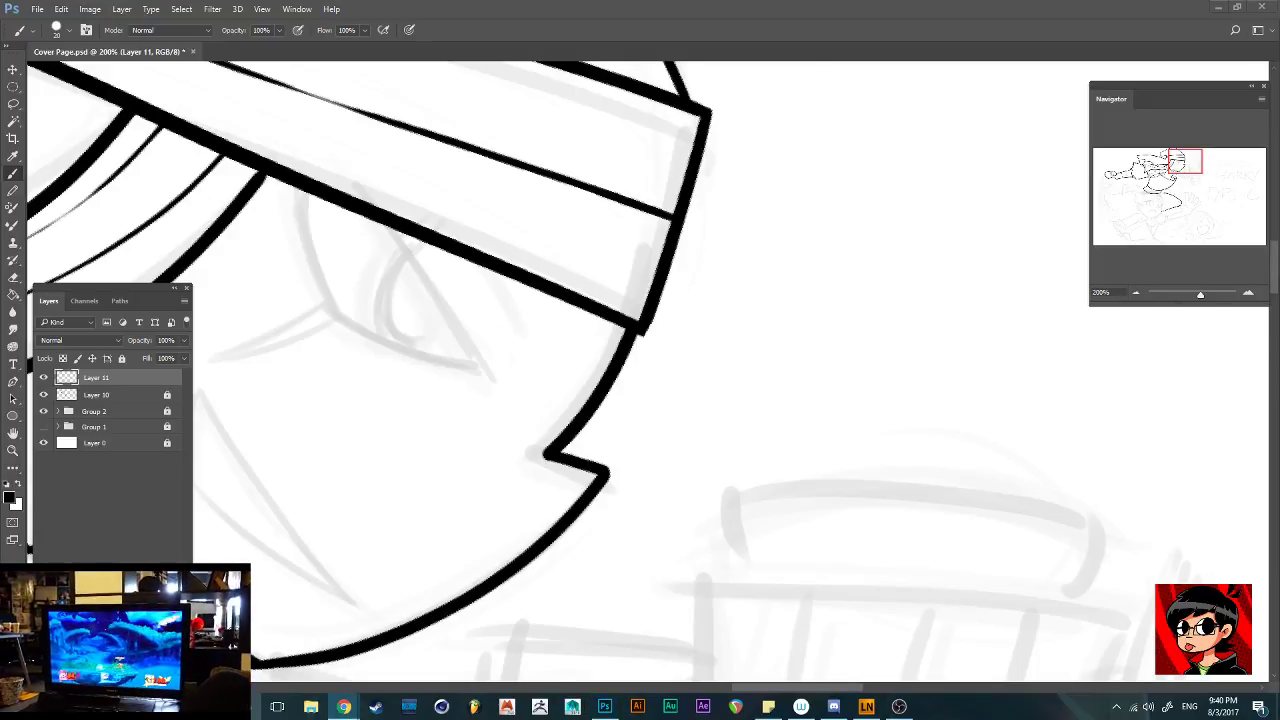
key("alt+Tab")
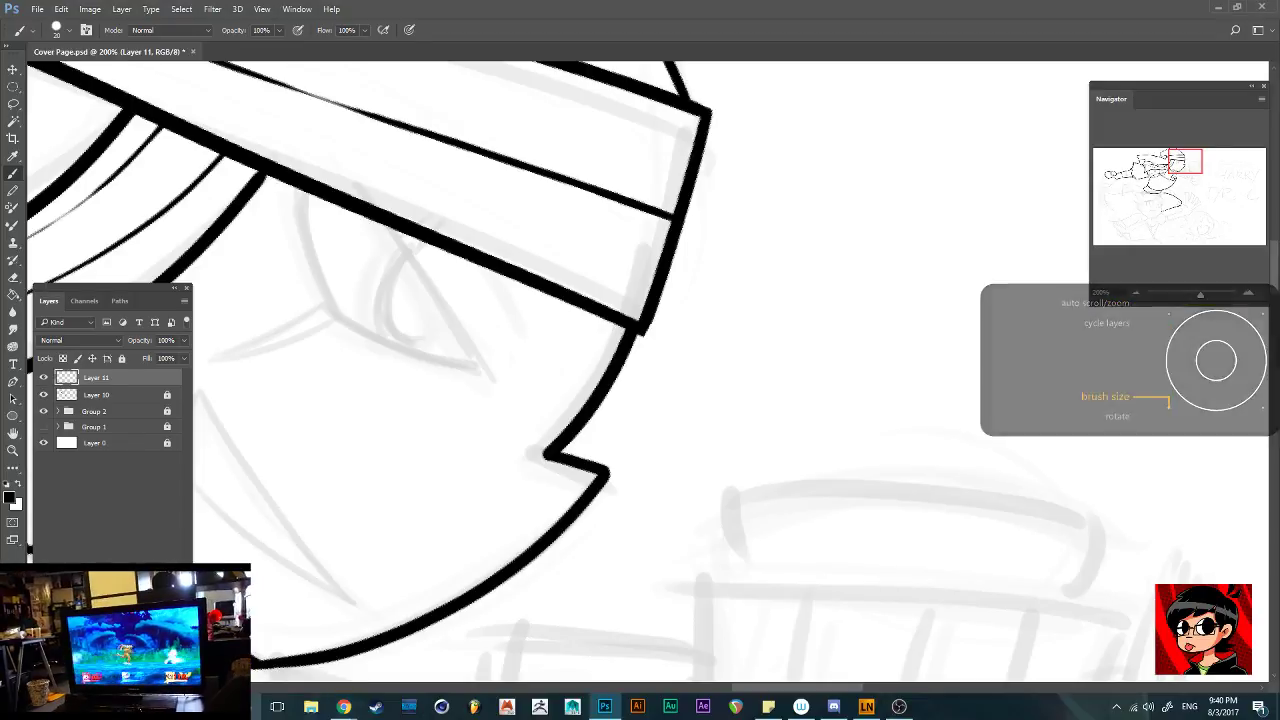
Reduce the brush size to 9 px and ink the eye's straight upper lid and curved lower lid over the sketch
key("bracketleft")
key("bracketleft")
key("bracketleft")
key("bracketleft")
key("bracketleft")
key("bracketleft")
key("bracketleft")
key("bracketleft")
key("bracketleft")
key("bracketleft")
key("bracketleft")
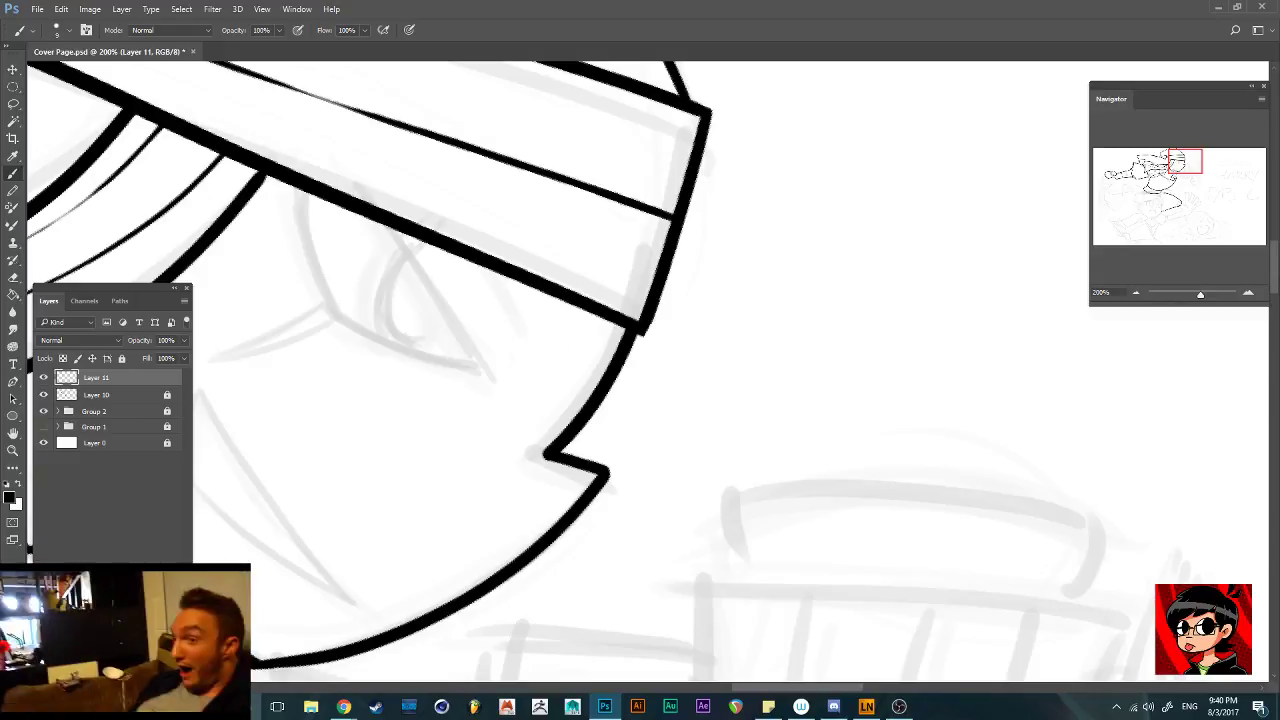
left_click_drag(364, 190, 480, 368)
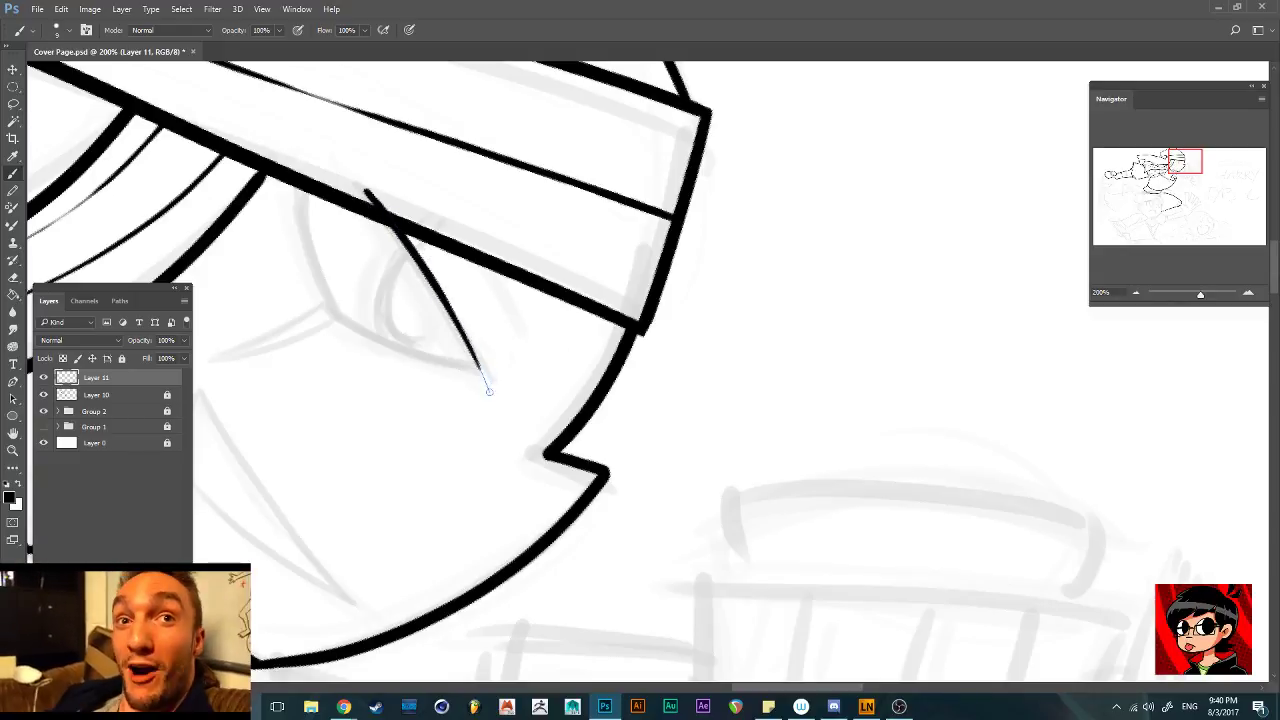
key("ctrl+z")
left_click_drag(362, 186, 466, 358)
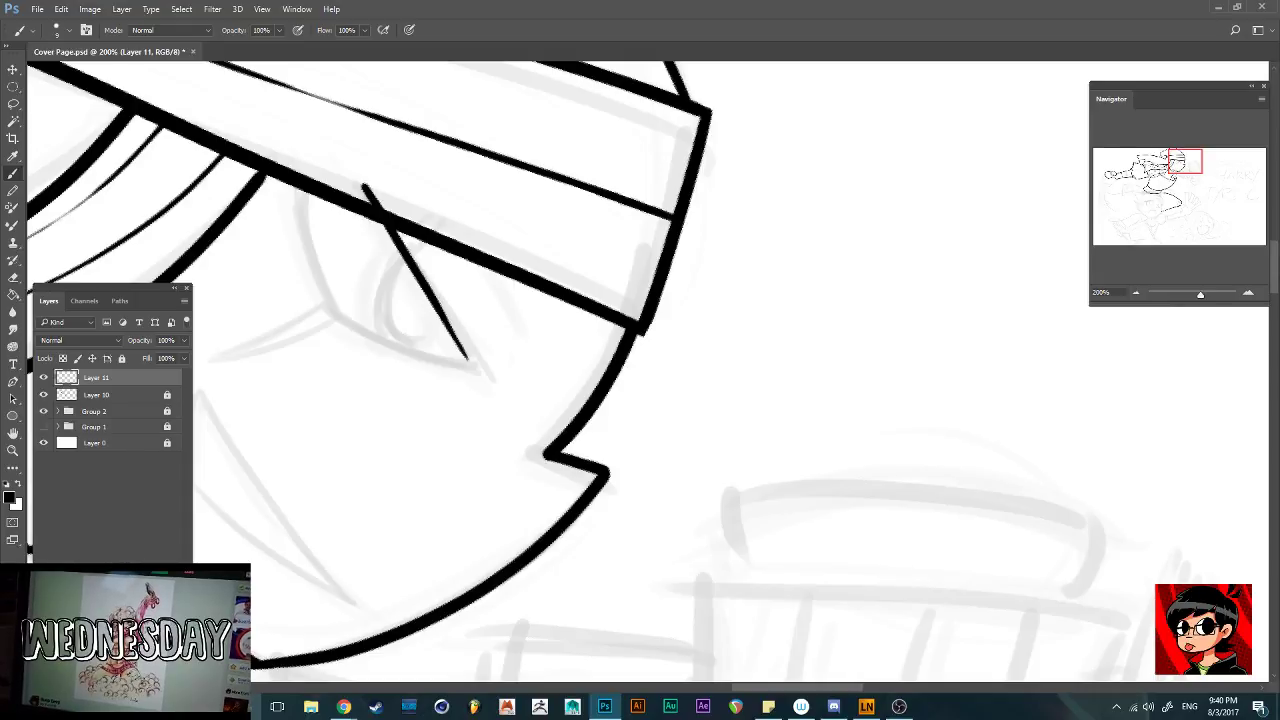
mouse_move(300, 160)
left_mouse_down()
mouse_move(309, 236)
mouse_move(344, 324)
mouse_move(446, 362)
left_mouse_up()
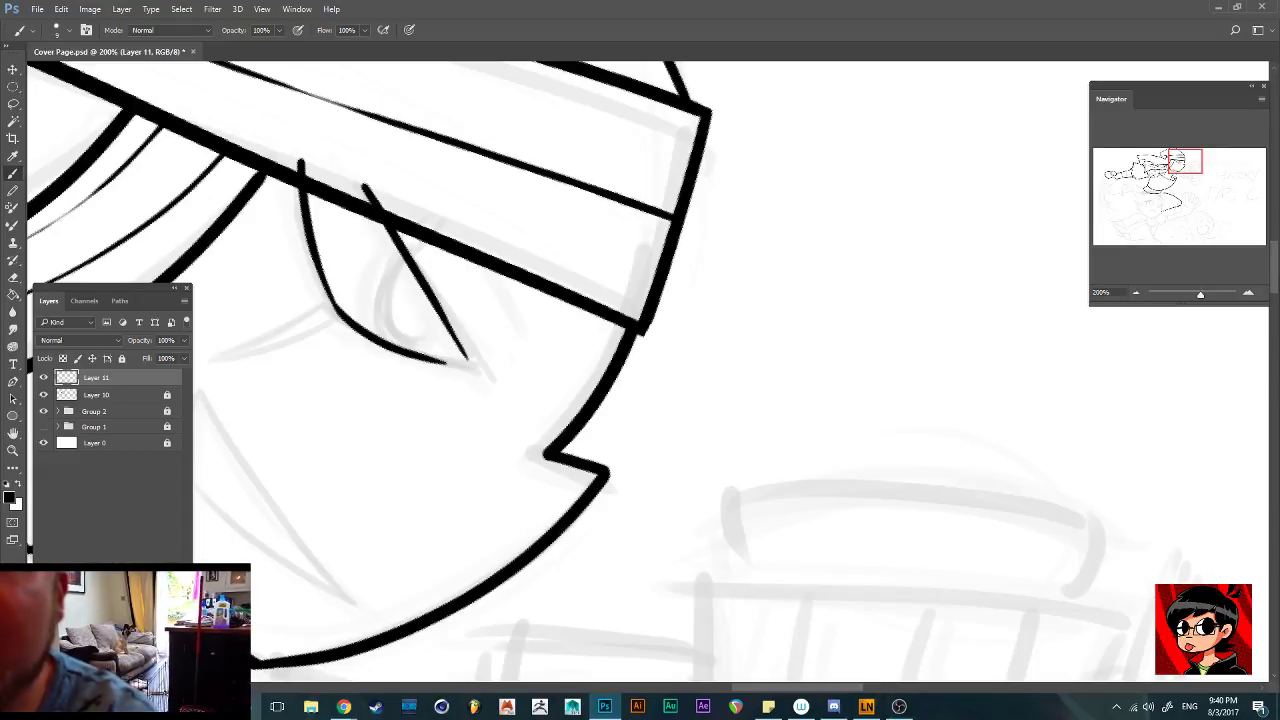
Ink a short, thin accent line just outside the eye's curved lower lid, redoing the stroke until it fits
mouse_move(293, 228)
left_mouse_down()
mouse_move(319, 322)
mouse_move(386, 368)
left_mouse_up()
key("ctrl+z")
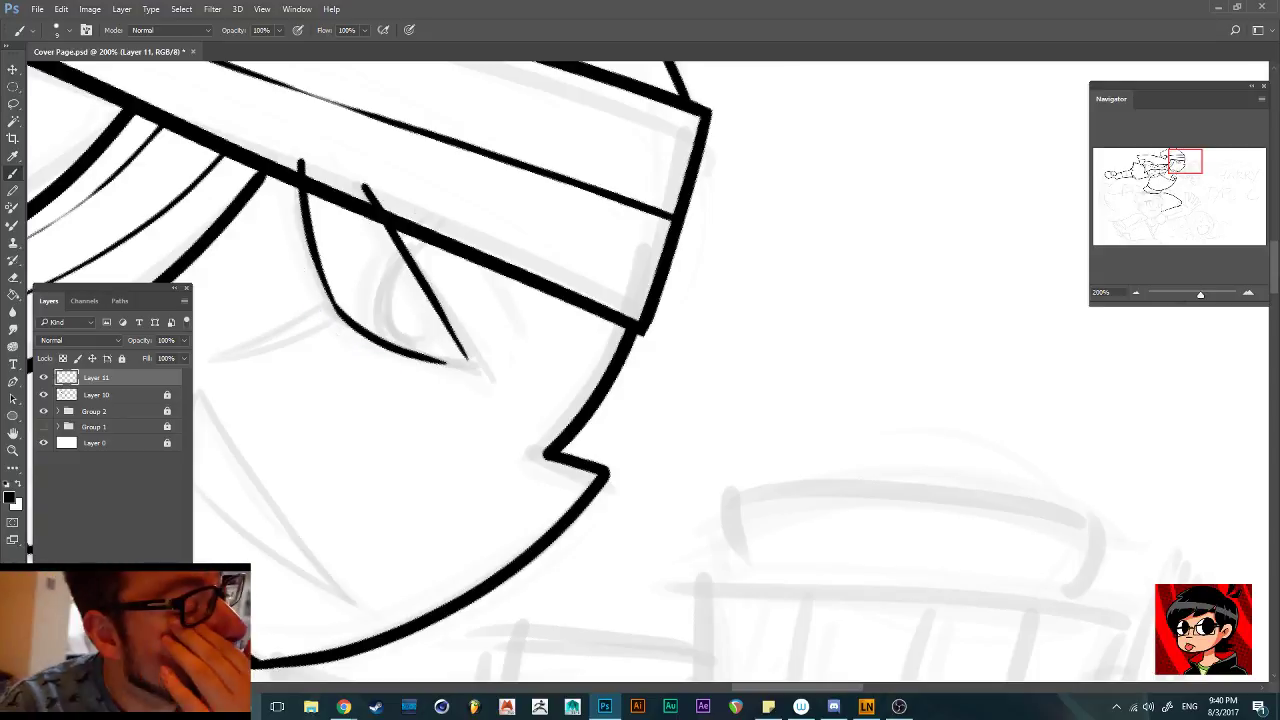
mouse_move(293, 246)
left_mouse_down()
mouse_move(322, 316)
mouse_move(366, 350)
left_mouse_up()
key("ctrl+z")
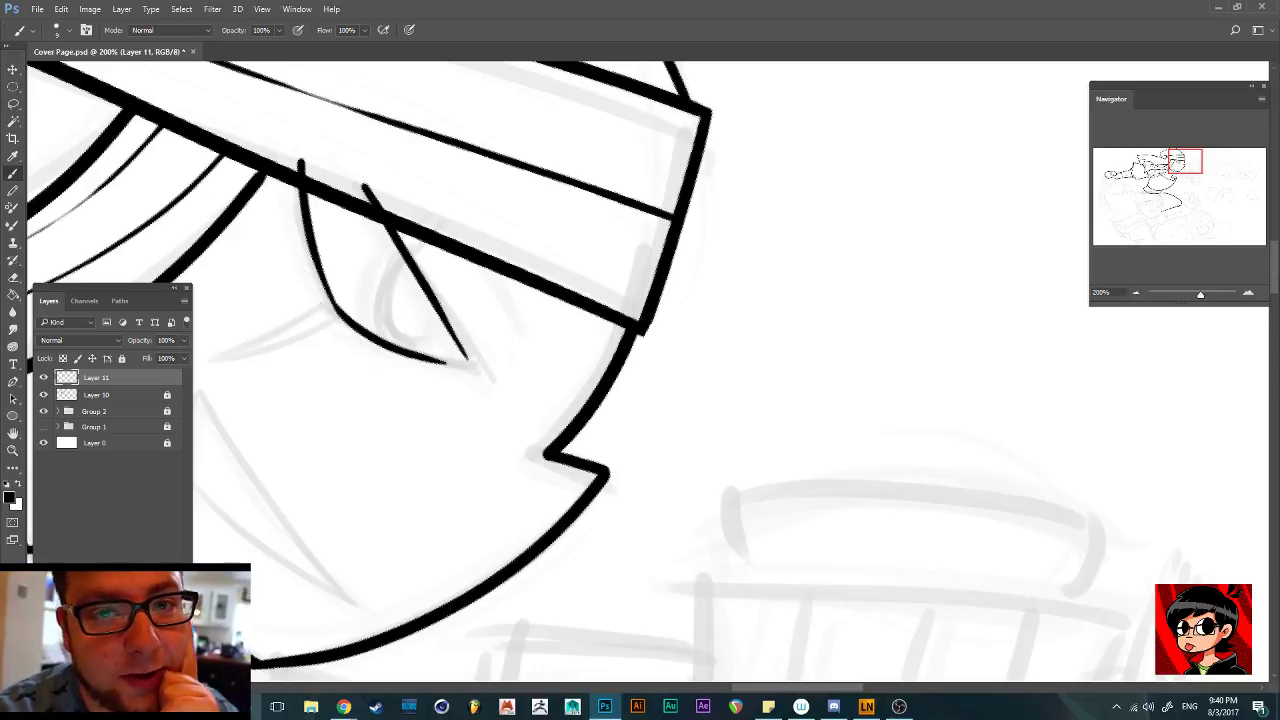
mouse_move(299, 249)
left_mouse_down()
mouse_move(324, 330)
mouse_move(386, 358)
left_mouse_up()
key("ctrl+z")
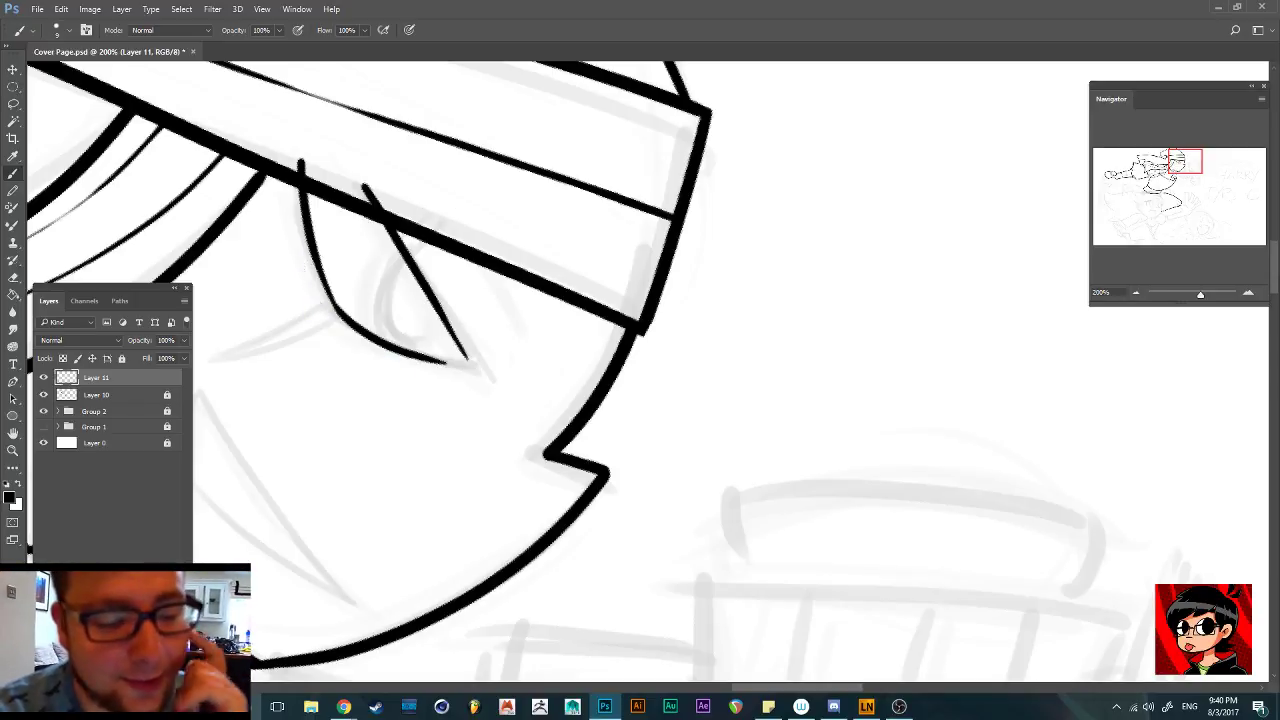
left_click_drag(302, 263, 354, 348)
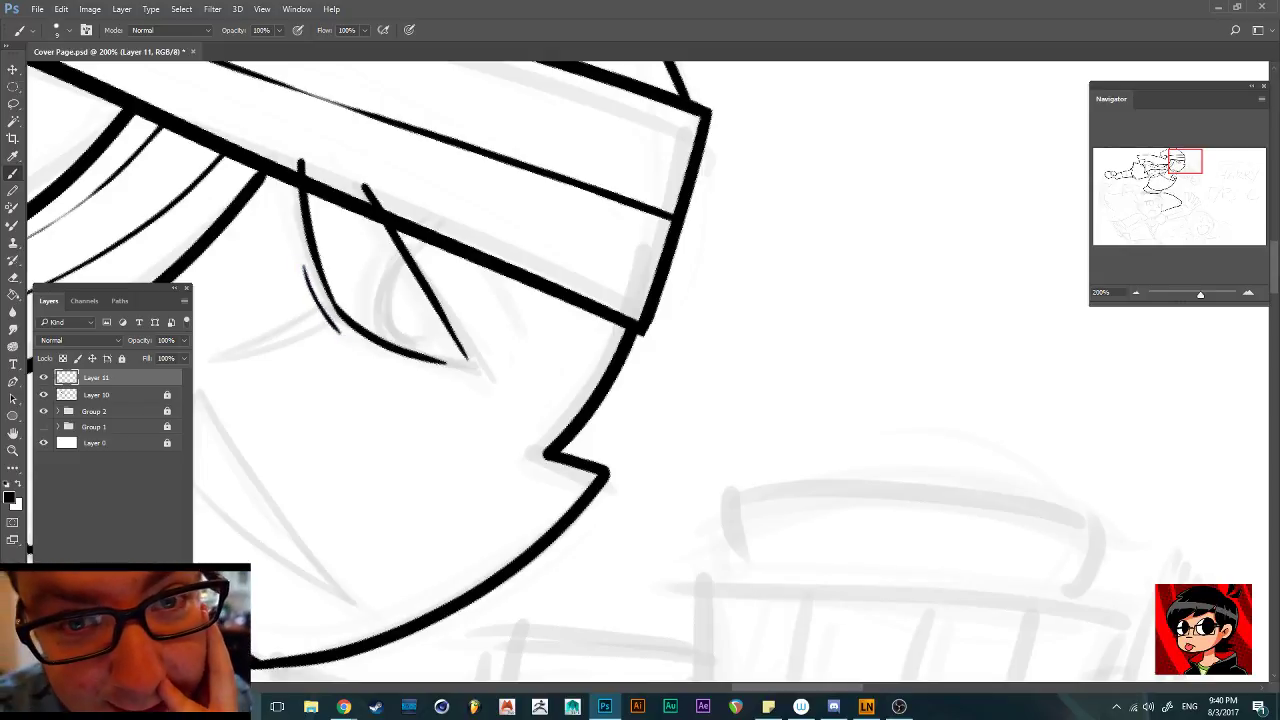
Ink the rounded iris inside the eye, extending from the upper lid down to the lower lid and back
mouse_move(400, 254)
left_mouse_down()
mouse_move(381, 312)
mouse_move(391, 338)
mouse_move(452, 346)
left_mouse_up()
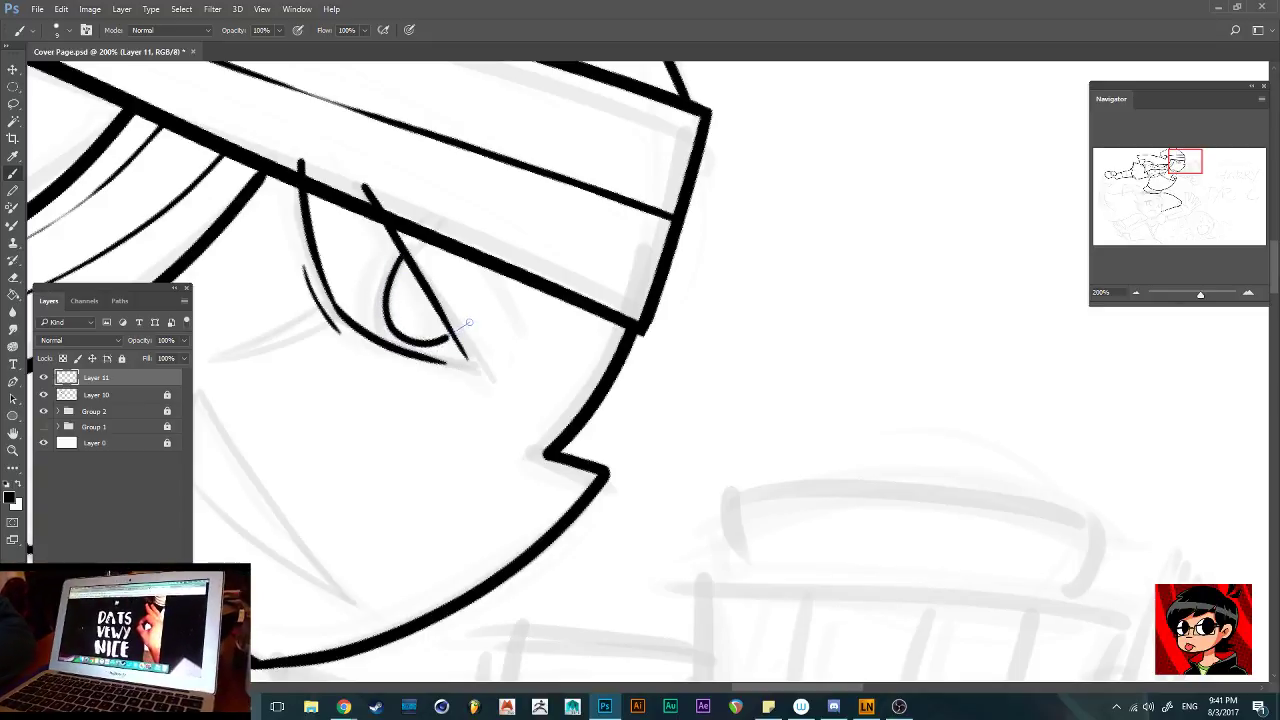
key("ctrl+z")
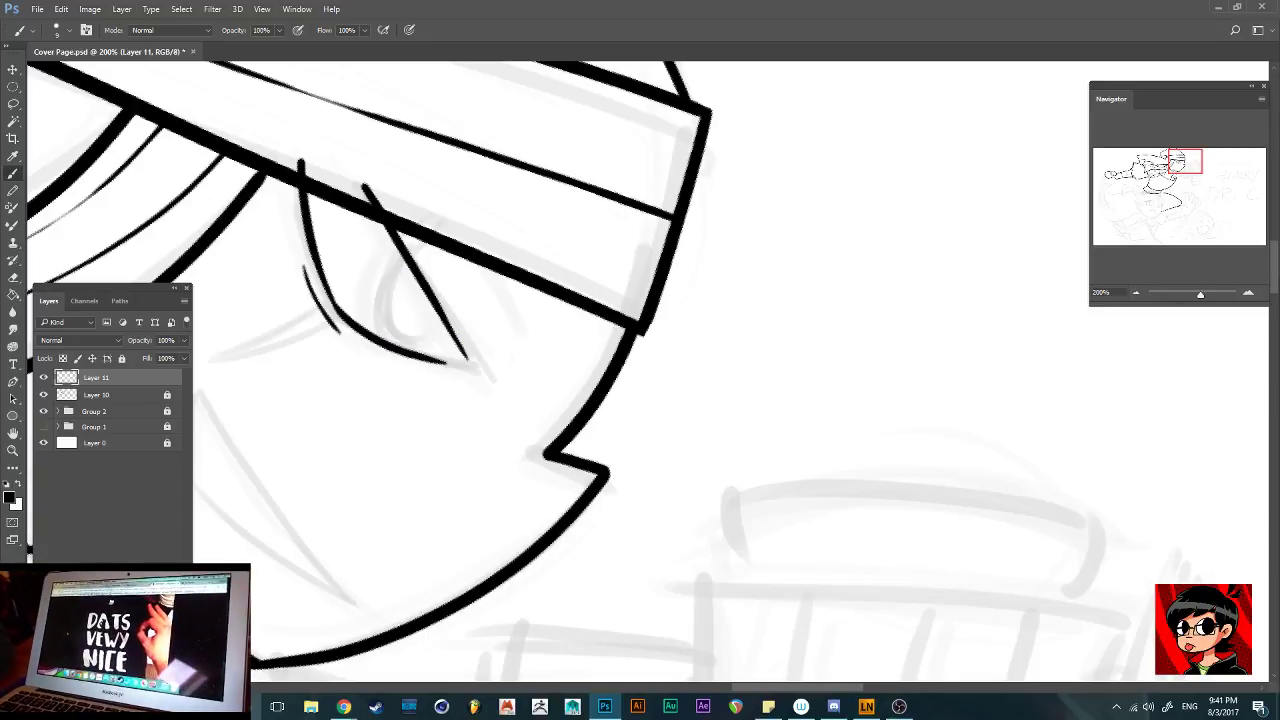
mouse_move(405, 257)
left_mouse_down()
mouse_move(382, 318)
mouse_move(388, 346)
mouse_move(440, 349)
mouse_move(460, 308)
left_mouse_up()
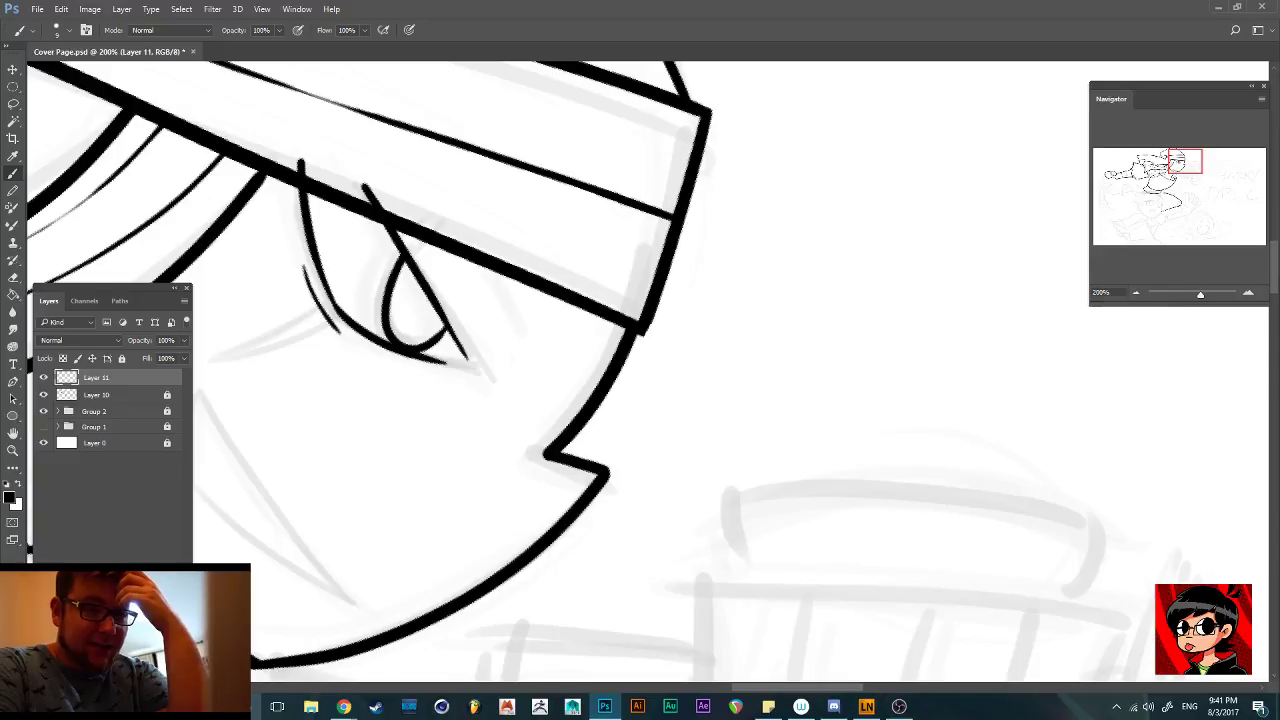
Erase the ends of the eye lines that overshoot onto the headband
key("alt+Tab")
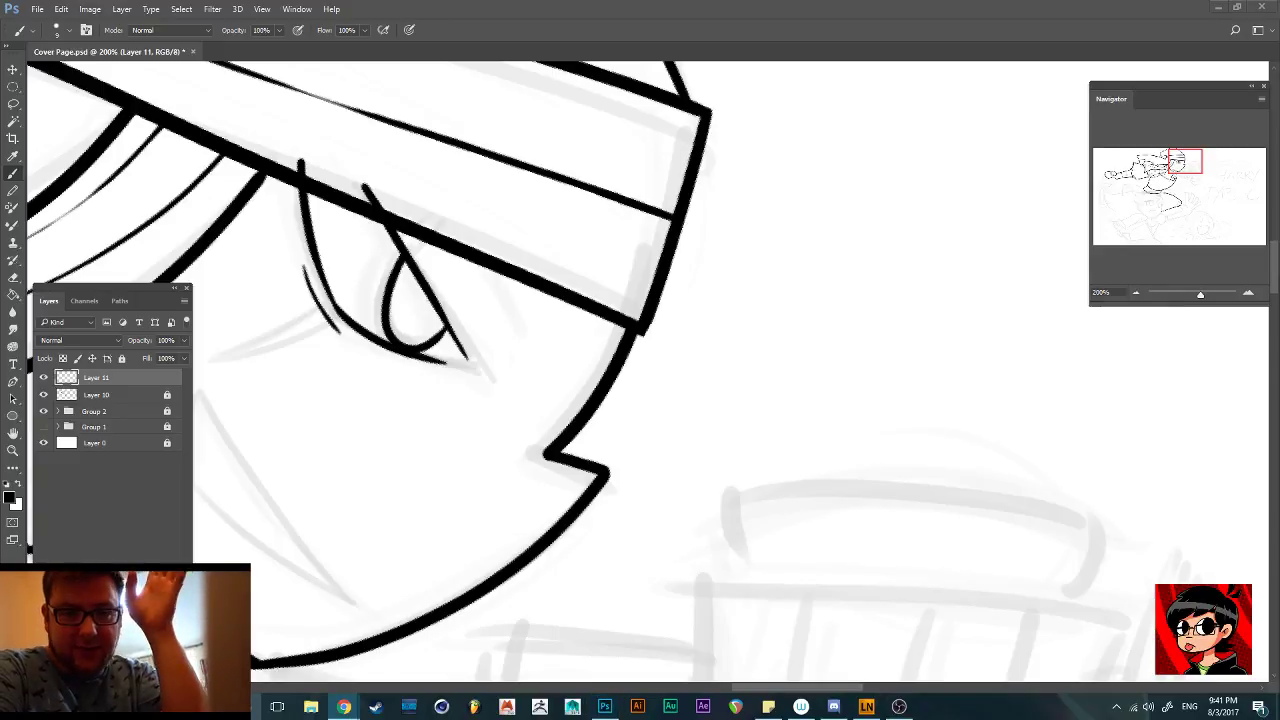
key("alt+Tab")
mouse_move(299, 162)
left_mouse_down()
mouse_move(301, 175)
mouse_move(382, 207)
left_mouse_up()
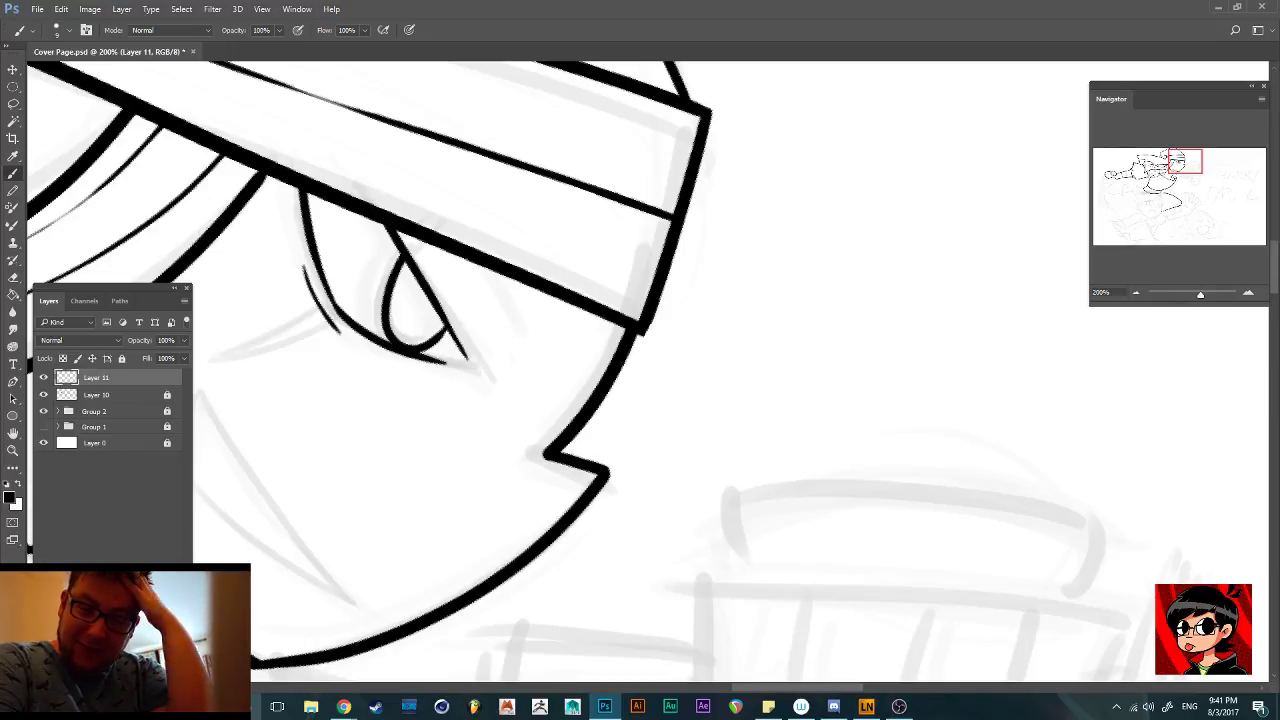
Ink the short hooked brow line below the headband's front edge and erase its overshoot across the band
mouse_move(455, 225)
left_mouse_down()
mouse_move(537, 351)
mouse_move(546, 317)
left_mouse_up()
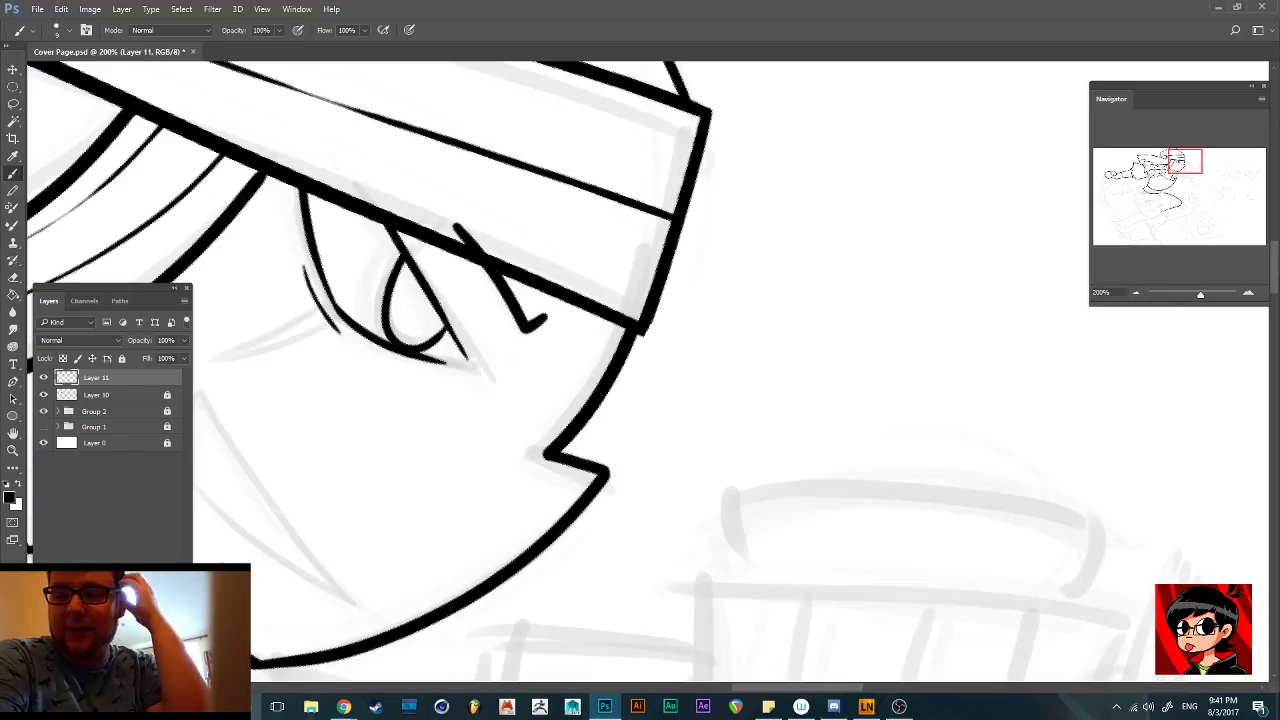
left_click_drag(455, 223, 486, 251)
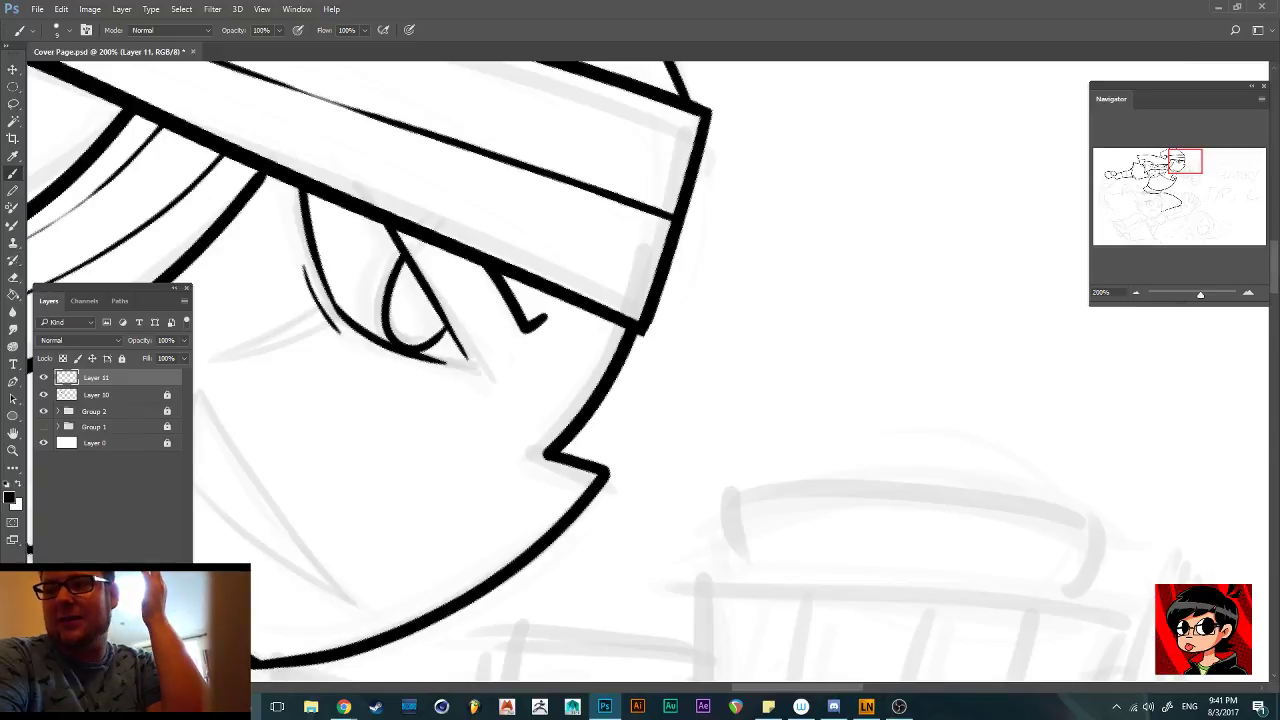
key("ctrl+minus")
key("ctrl+minus")
key("ctrl+minus")
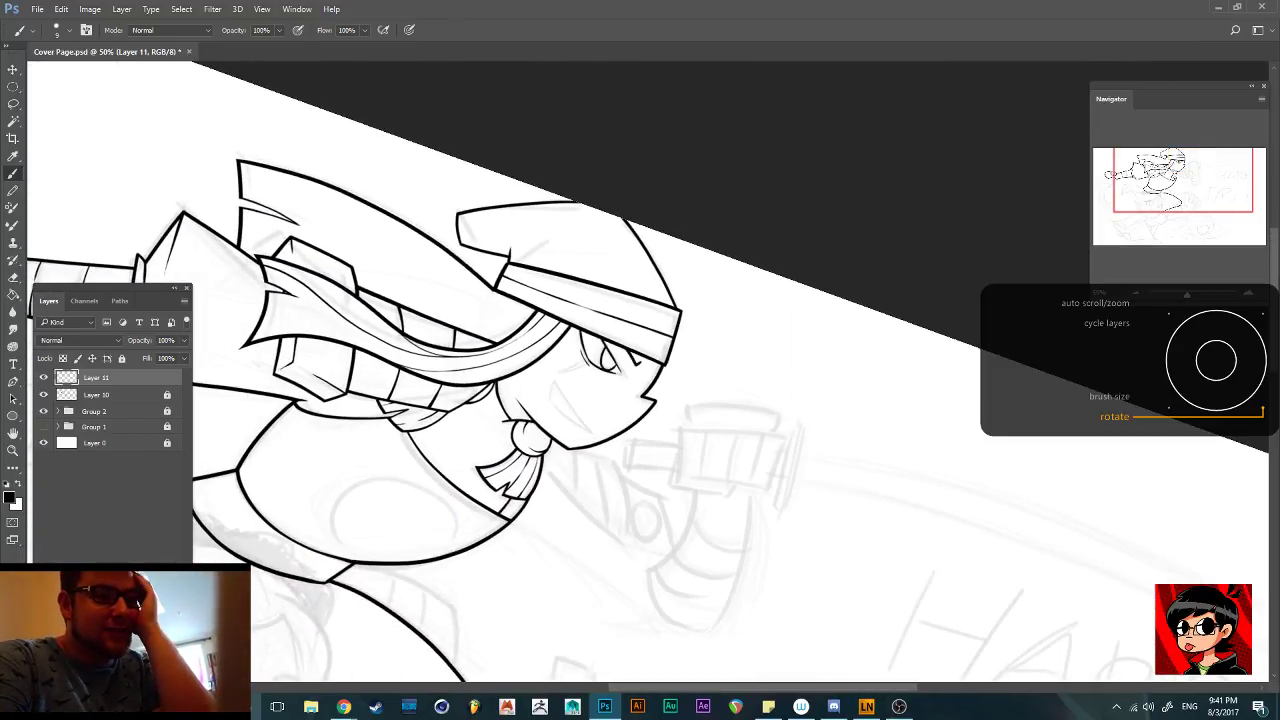
scroll(648, 372, "up", 4)
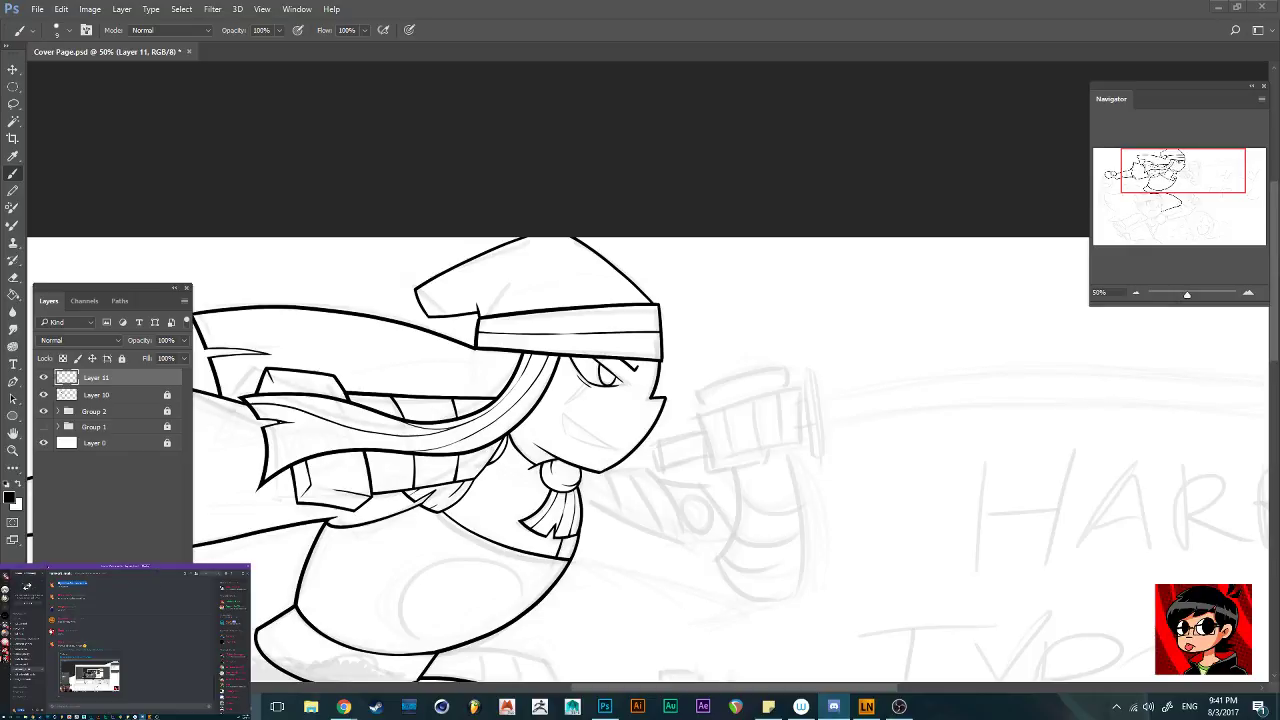
Check the Discord artwork_music channel, return to Photoshop, and save the Cover Page.psd file
left_click_drag(48, 567, 346, 159)
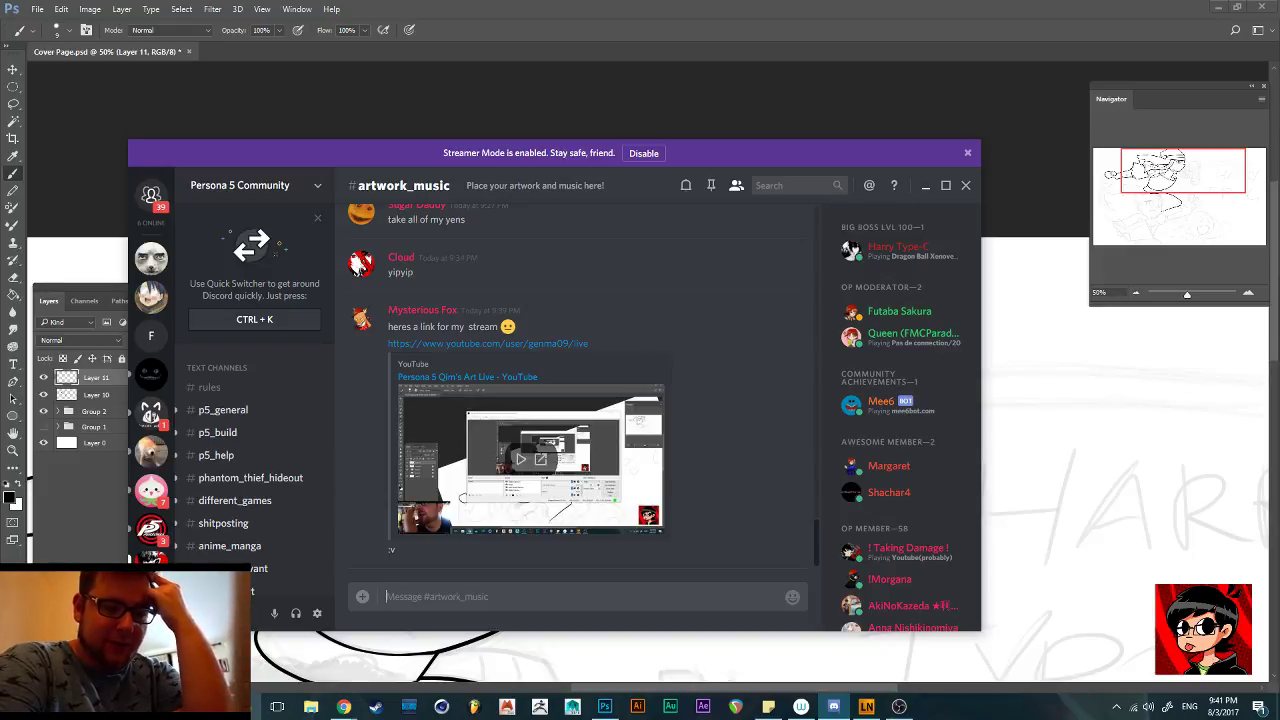
key("alt+Tab")
scroll(640, 400, "down", 4)
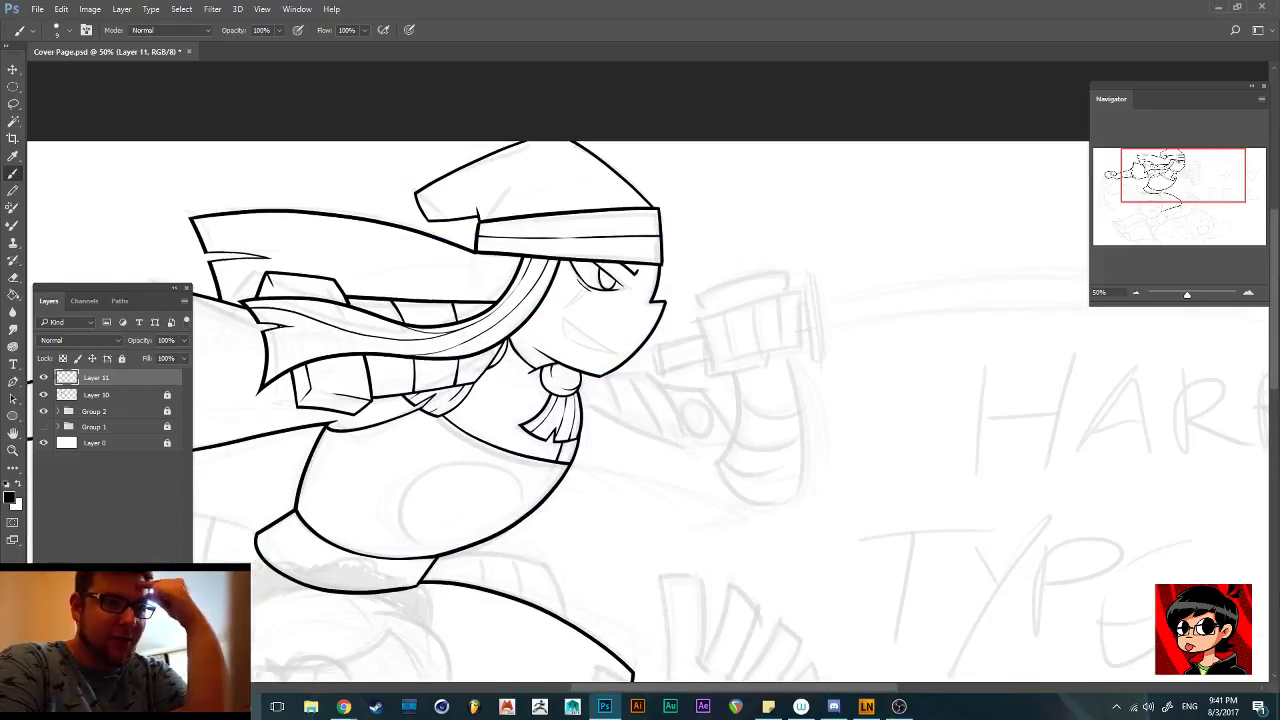
key("ctrl+s")
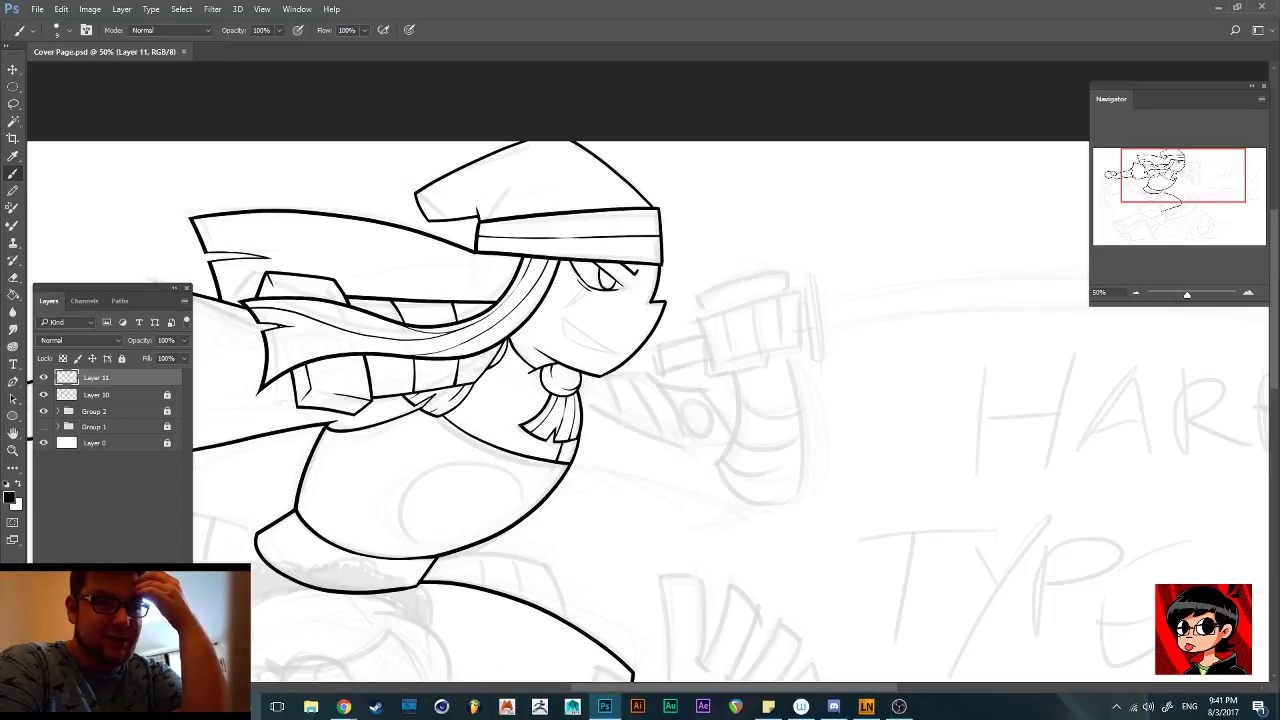
Ink the smirking mouth over the sketch as a closed, narrow triangular outline tapering to a point toward the front of the face
scroll(650, 410, "right", 2)
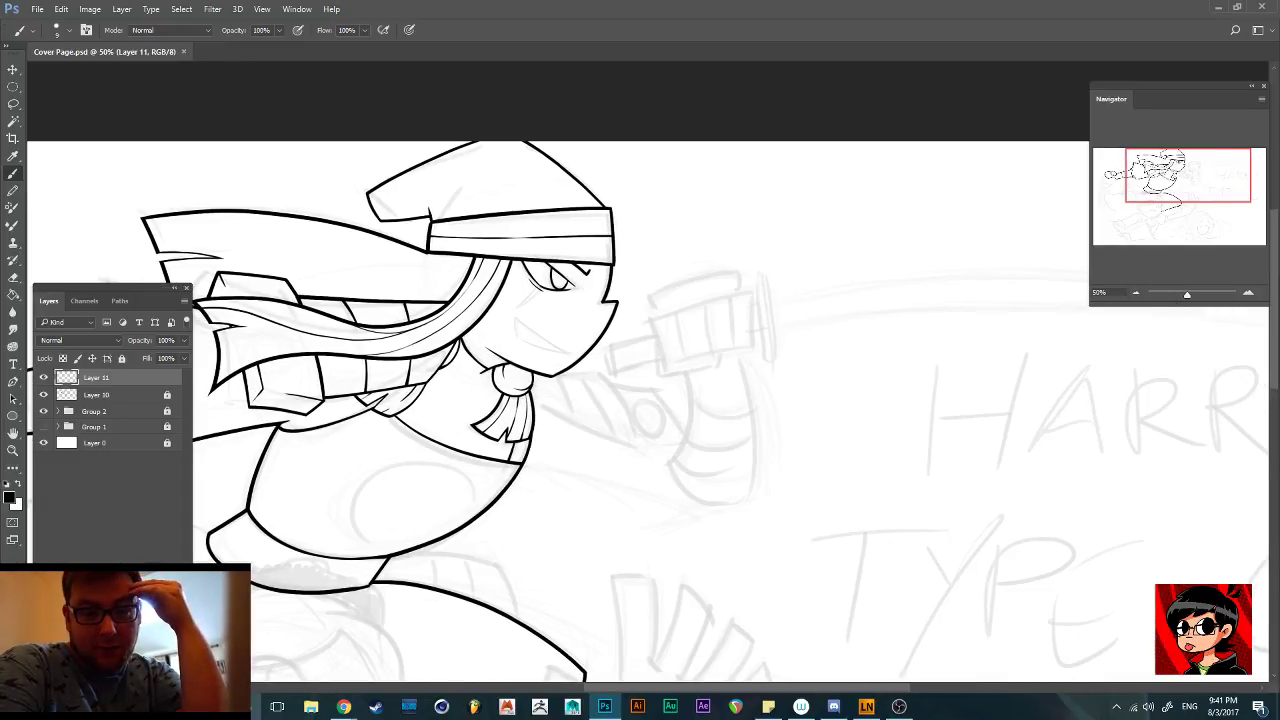
key("ctrl+plus")
key("ctrl+plus")
key("ctrl+plus")
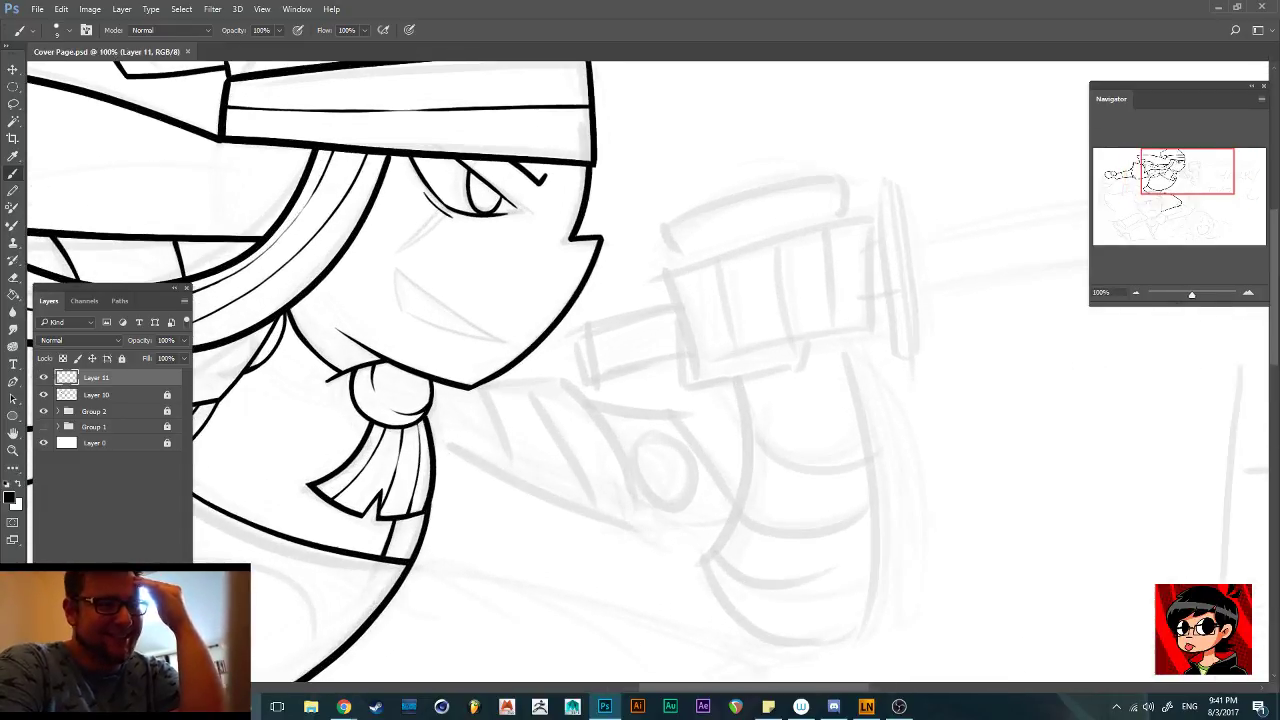
key("r")
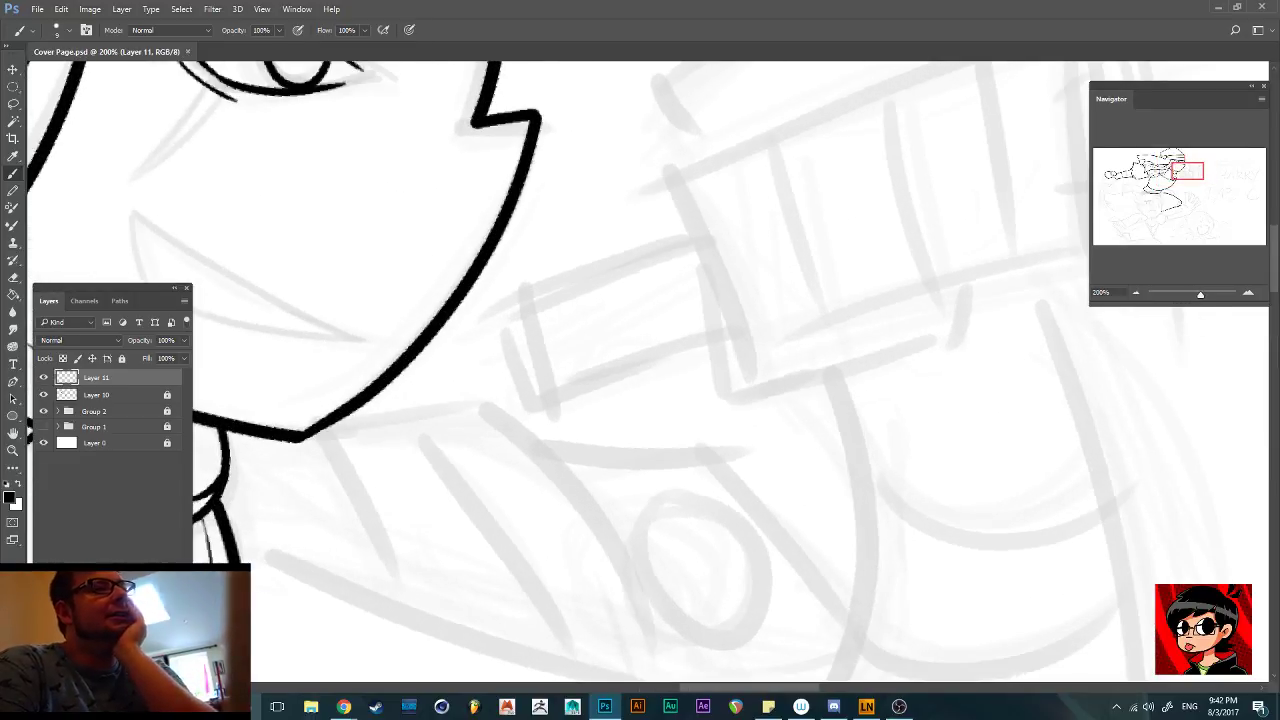
scroll(648, 372, "down", 6)
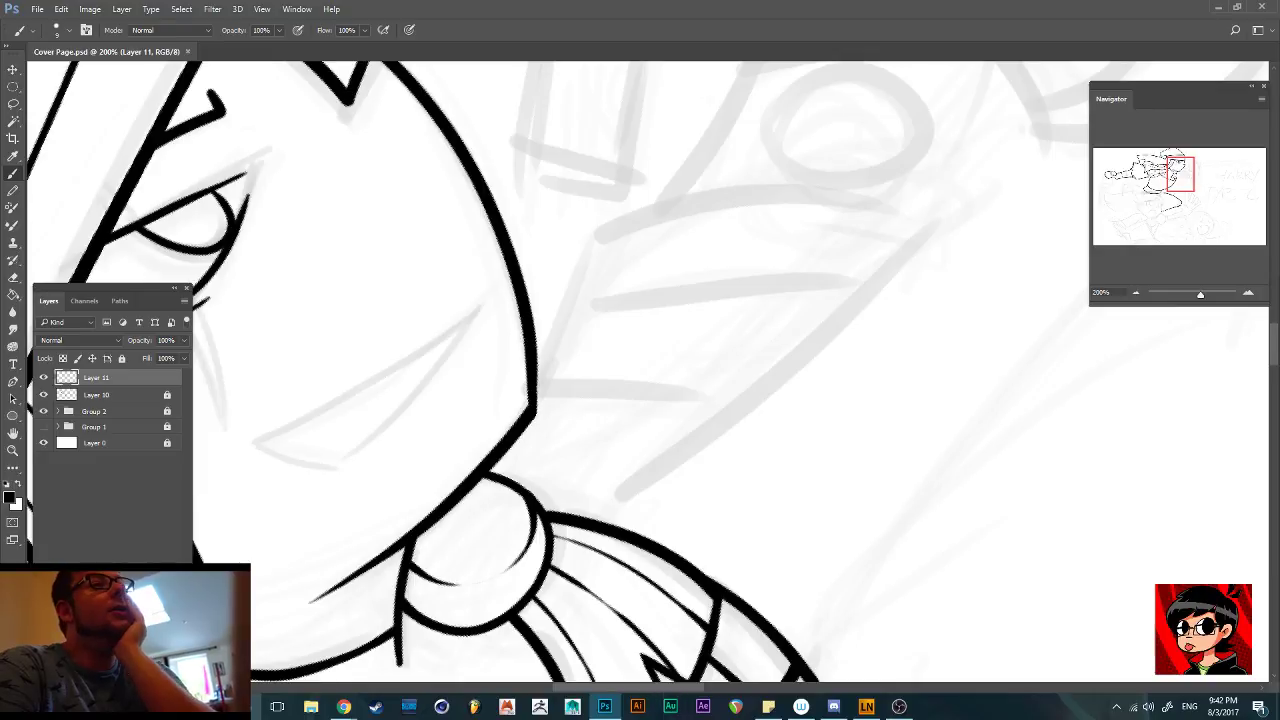
scroll(648, 372, "left", 6)
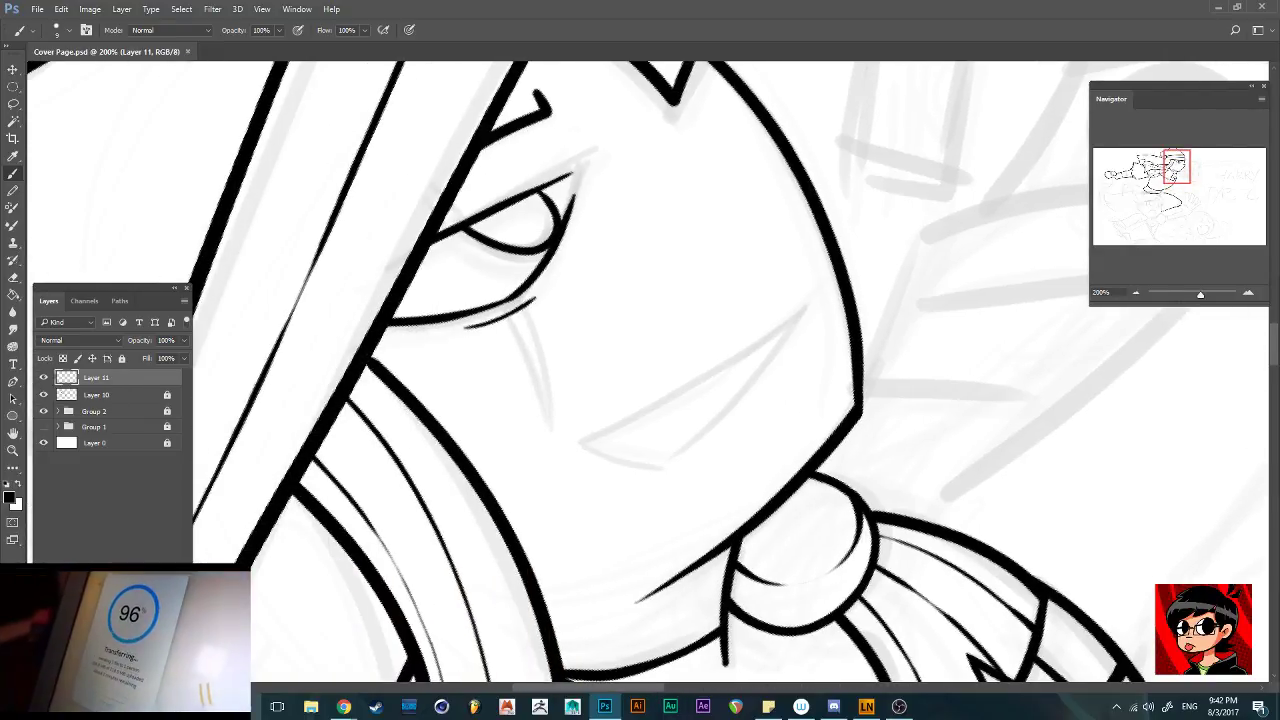
scroll(648, 372, "down", 5)
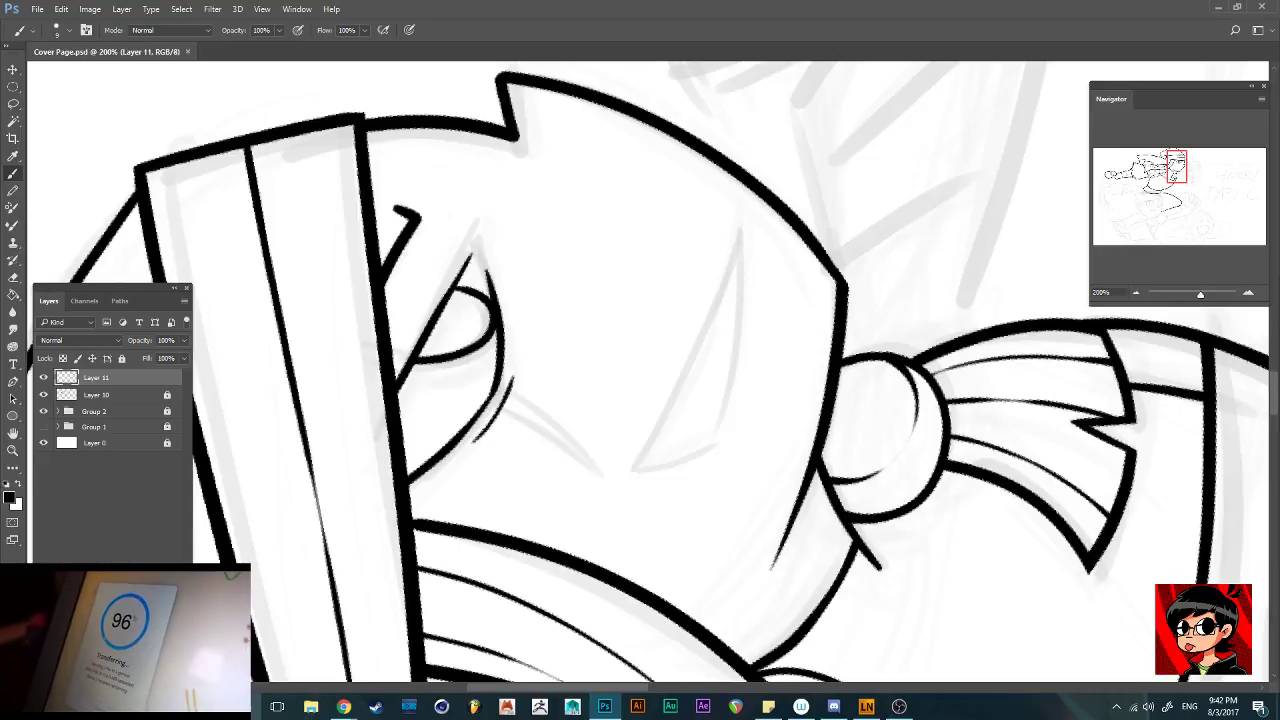
mouse_move(740, 232)
left_mouse_down()
mouse_move(691, 365)
mouse_move(610, 483)
mouse_move(722, 438)
left_mouse_up()
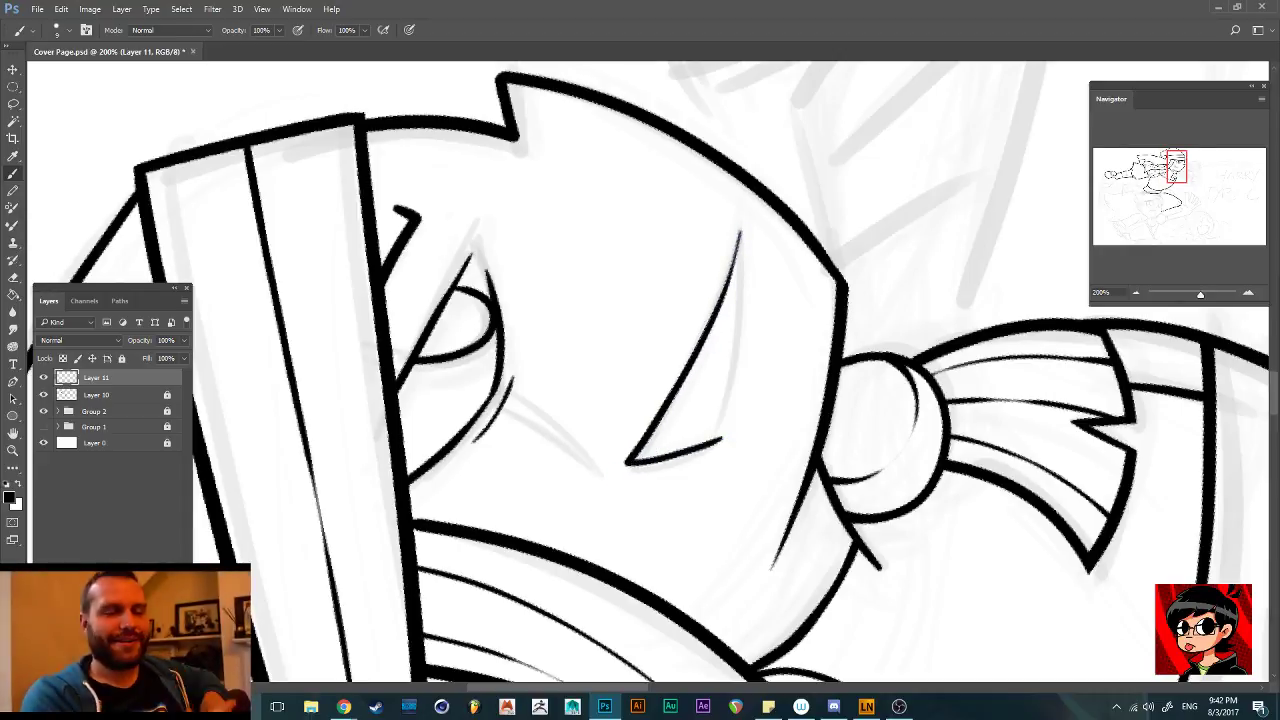
left_click_drag(740, 232, 708, 467)
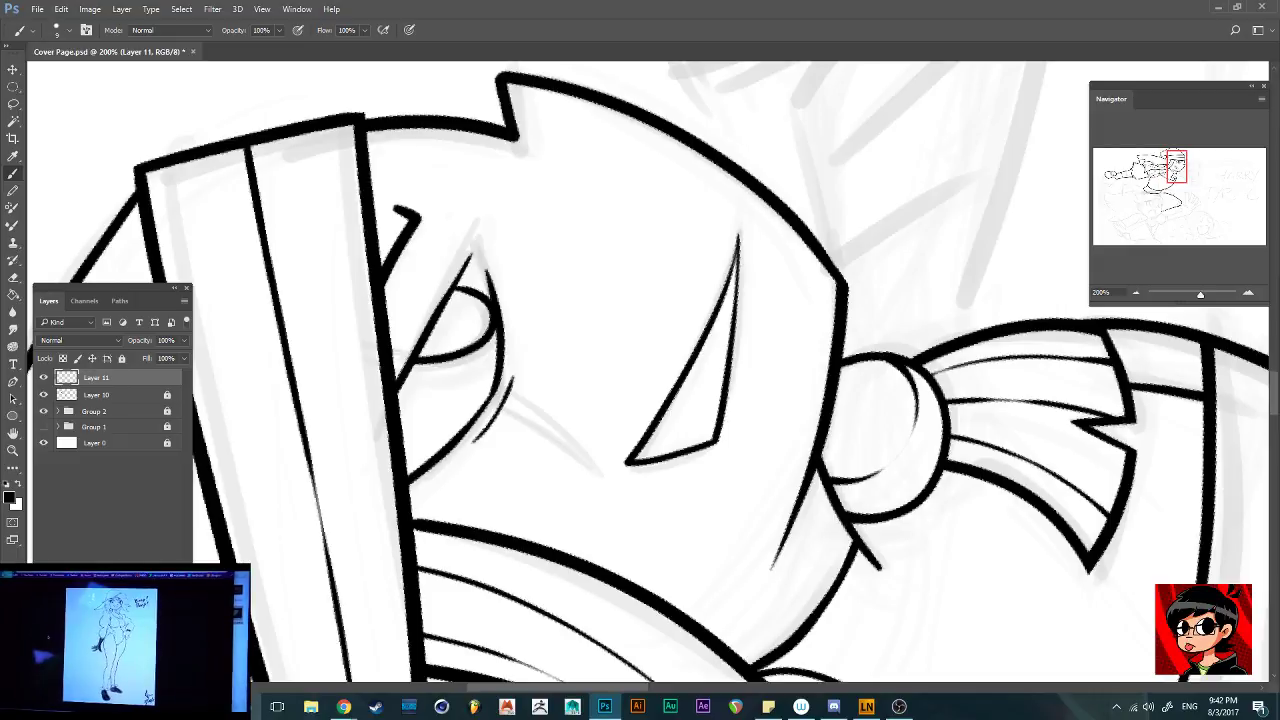
Sharpen the rounded upper back corner of the mouth outline into a crisp point
key("r")
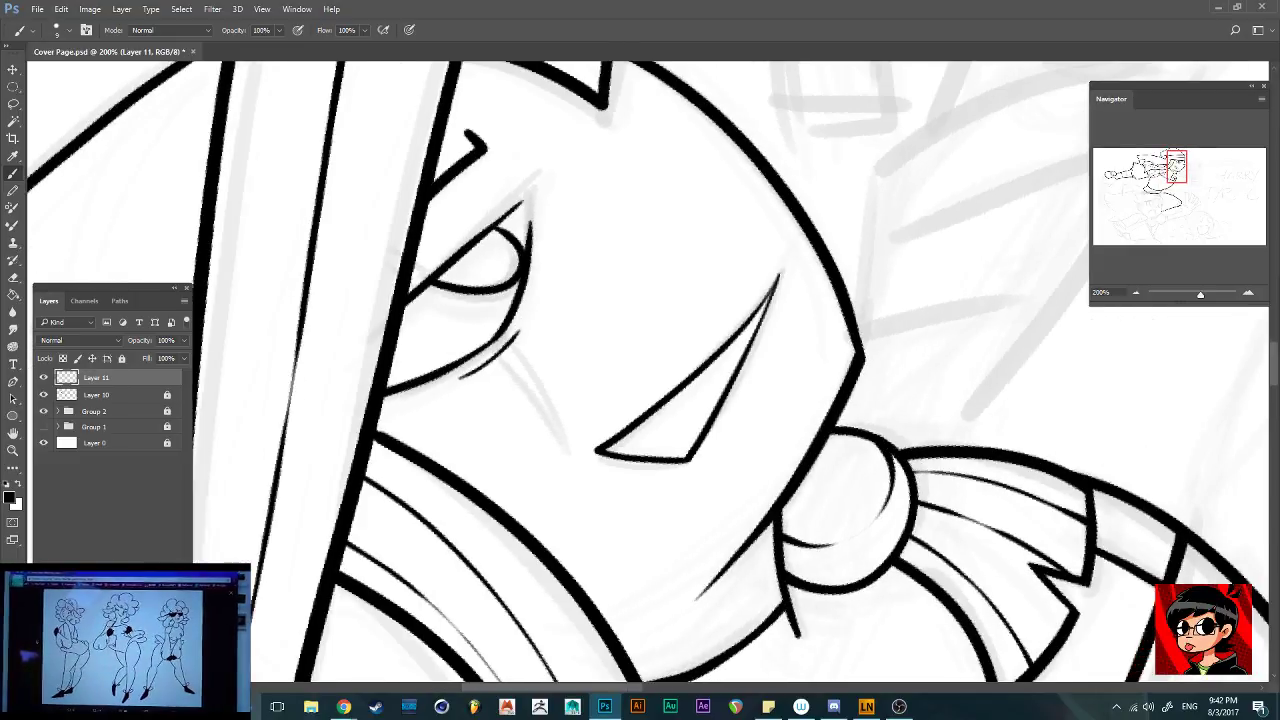
key("r")
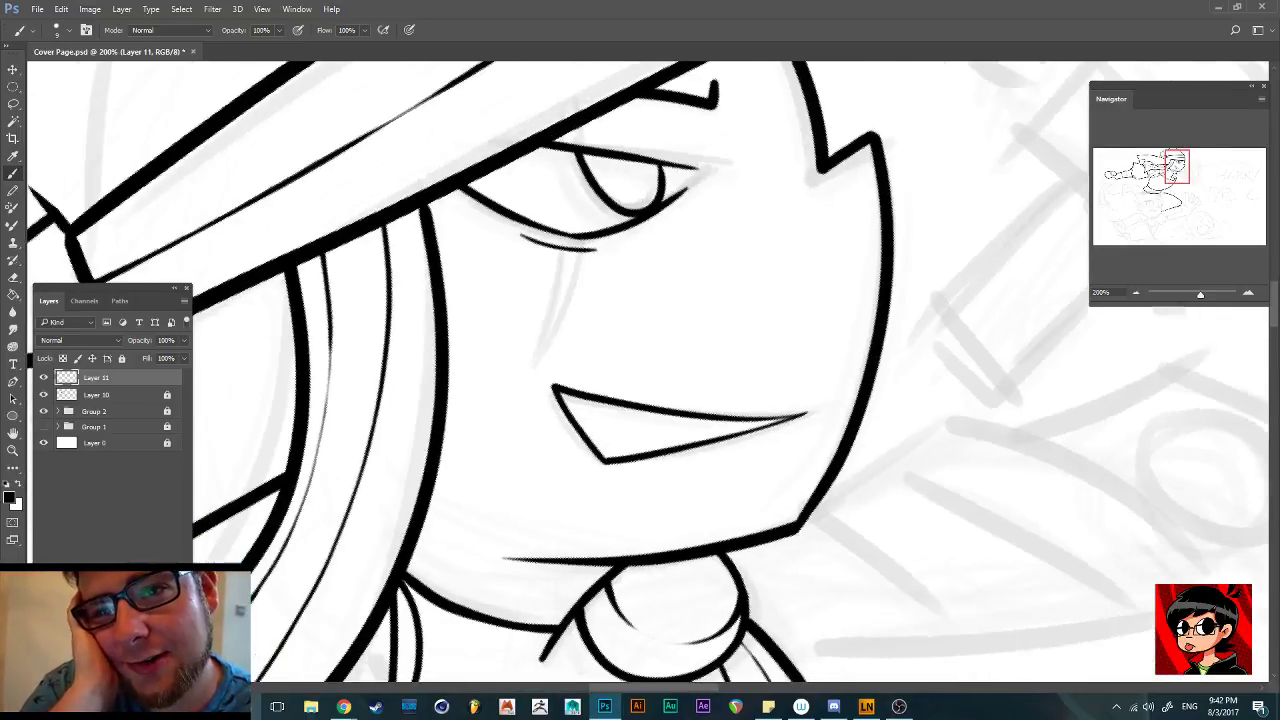
left_click_drag(815, 323, 822, 350)
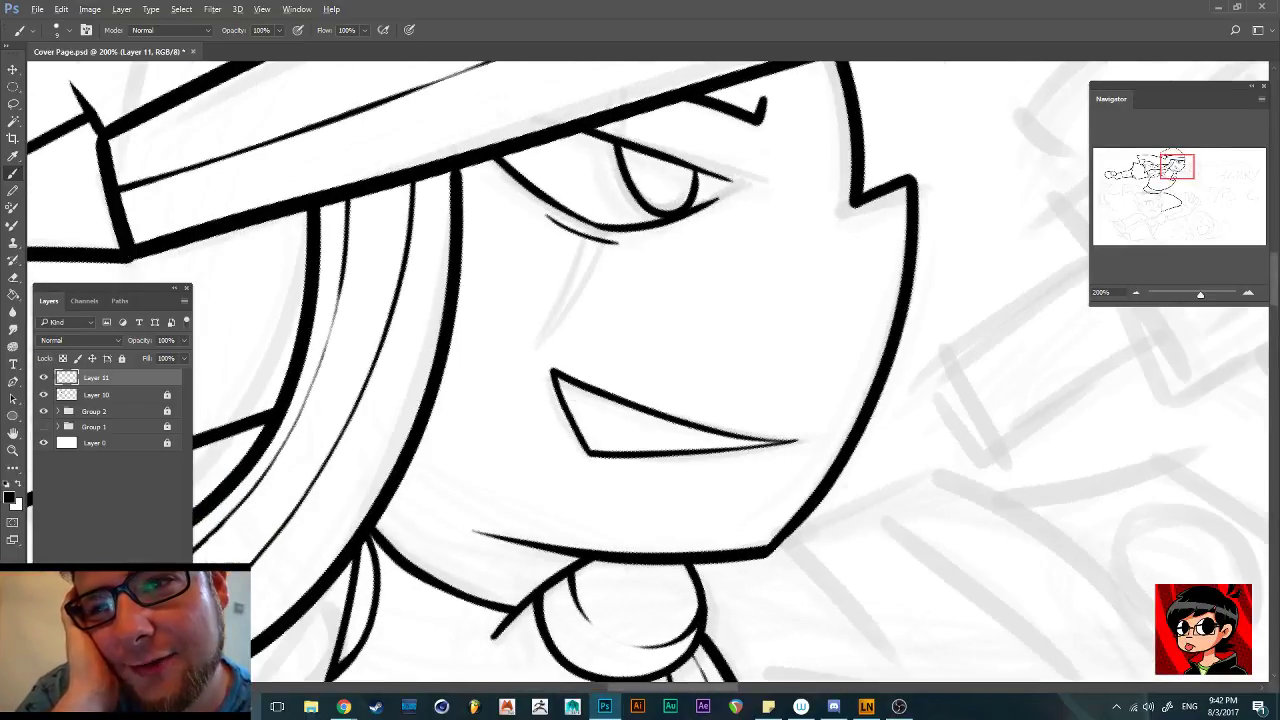
key("r")
key("r")
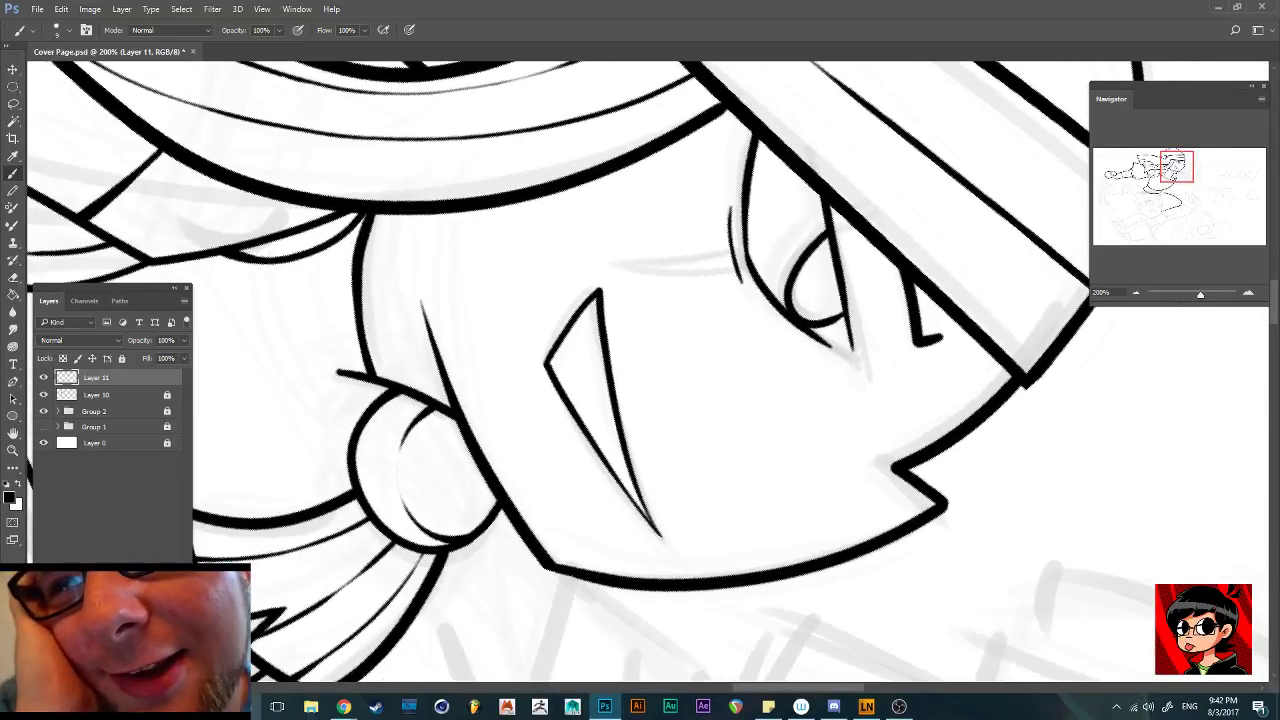
key("ctrl+plus")
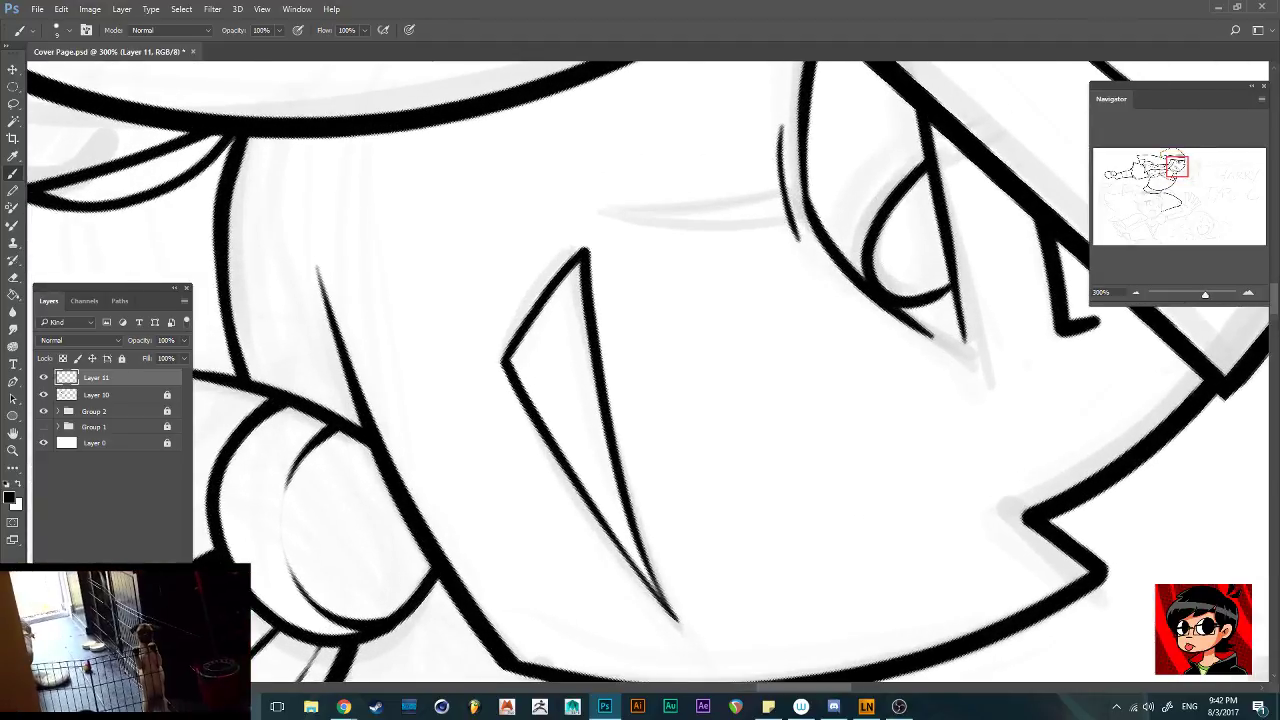
mouse_move(585, 262)
left_mouse_down()
mouse_move(586, 200)
mouse_move(583, 245)
left_mouse_up()
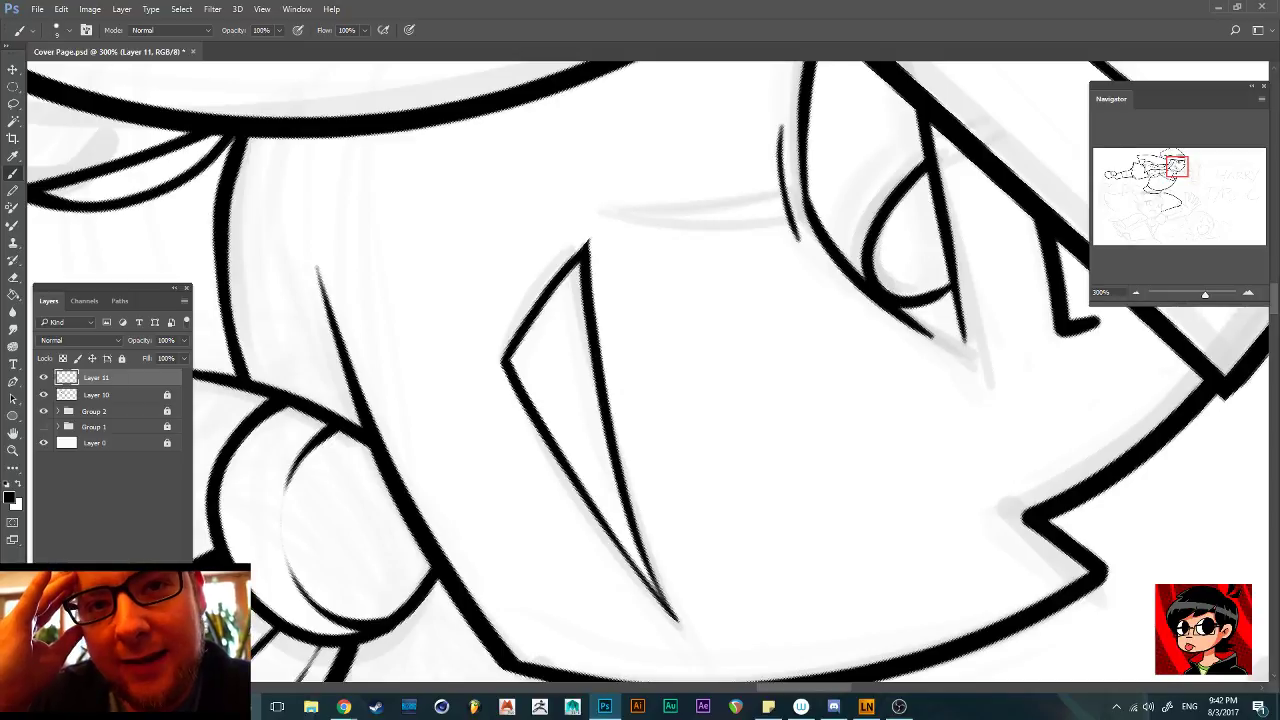
Ink a thin, notched teeth line lengthwise inside the mouth, redoing the first stroke
key("alt+Tab")
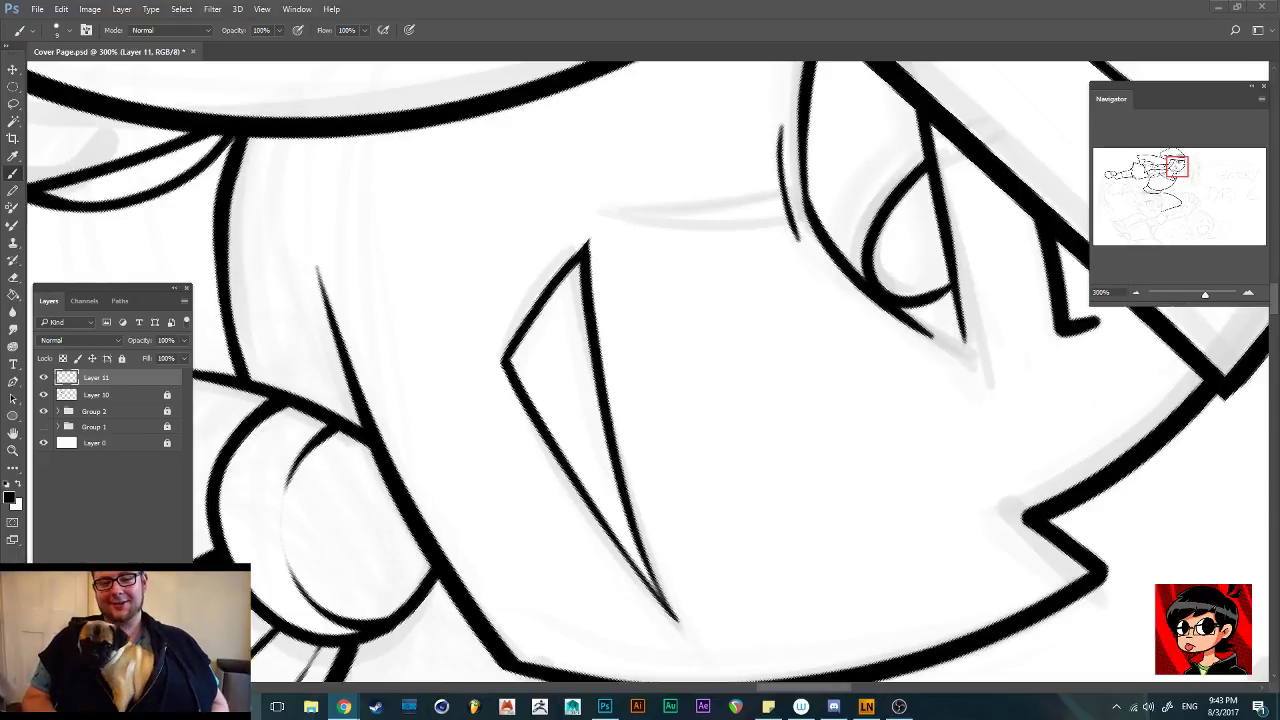
key("alt+Tab")
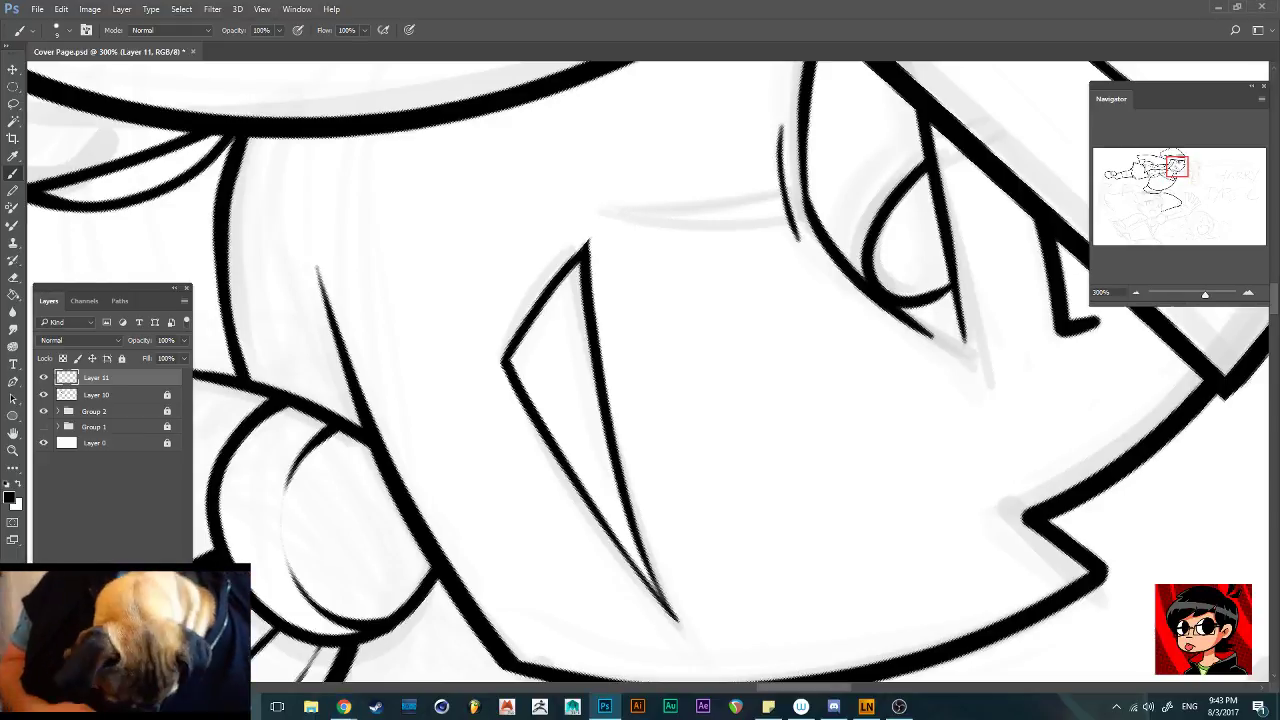
mouse_move(545, 321)
left_mouse_down()
mouse_move(571, 354)
mouse_move(558, 347)
mouse_move(560, 373)
mouse_move(608, 500)
left_mouse_up()
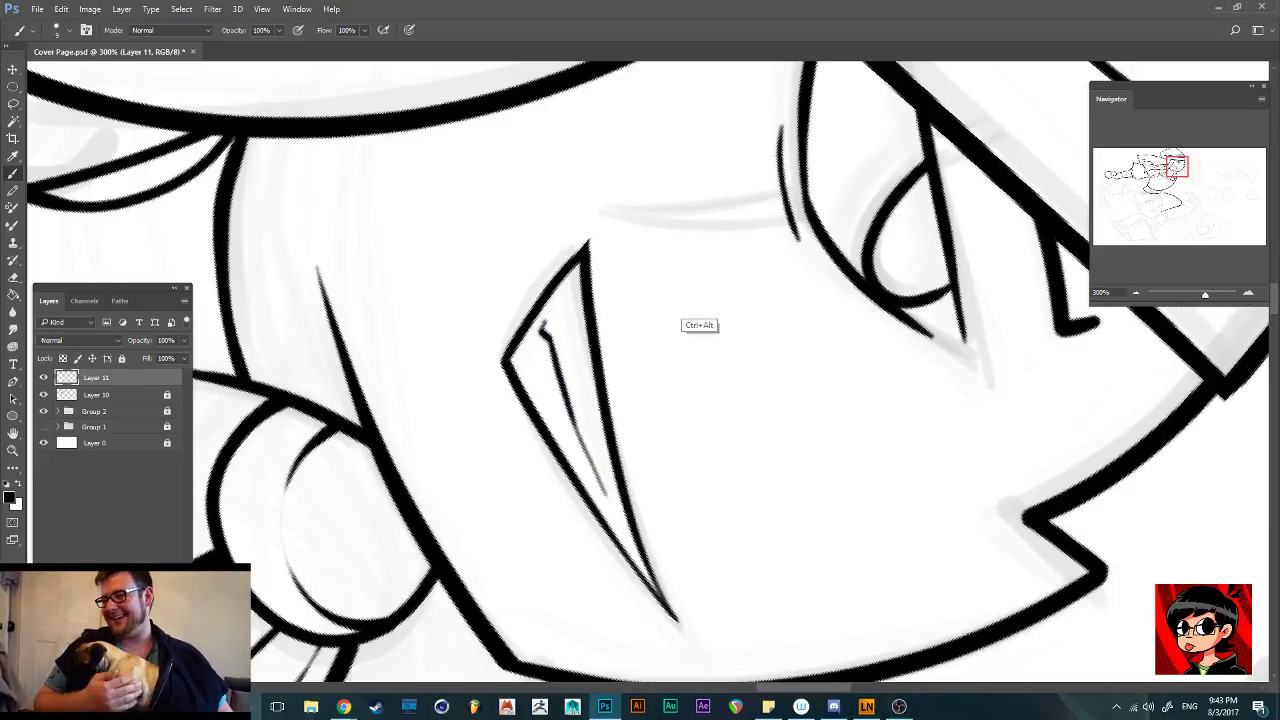
key("ctrl+z")
mouse_move(545, 326)
left_mouse_down()
mouse_move(530, 360)
mouse_move(574, 366)
mouse_move(562, 372)
mouse_move(570, 408)
mouse_move(608, 512)
left_mouse_up()
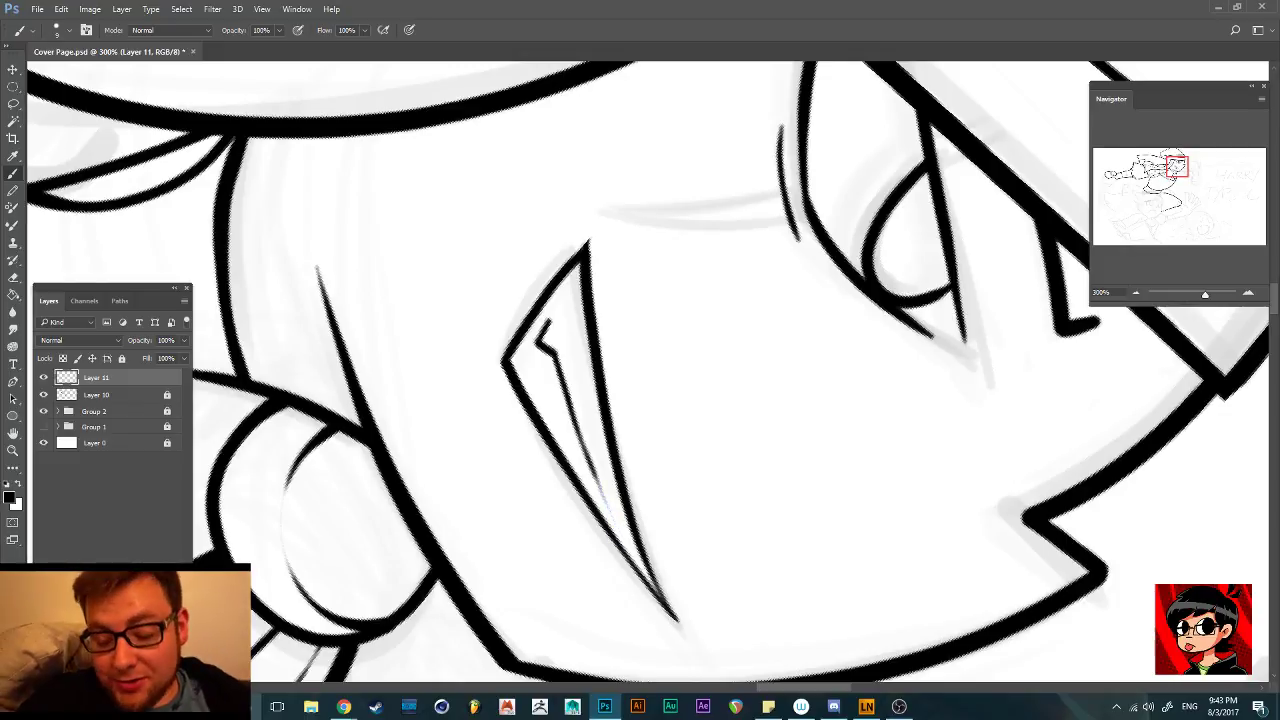
key("ctrl+minus")
key("ctrl+minus")
key("ctrl+minus")
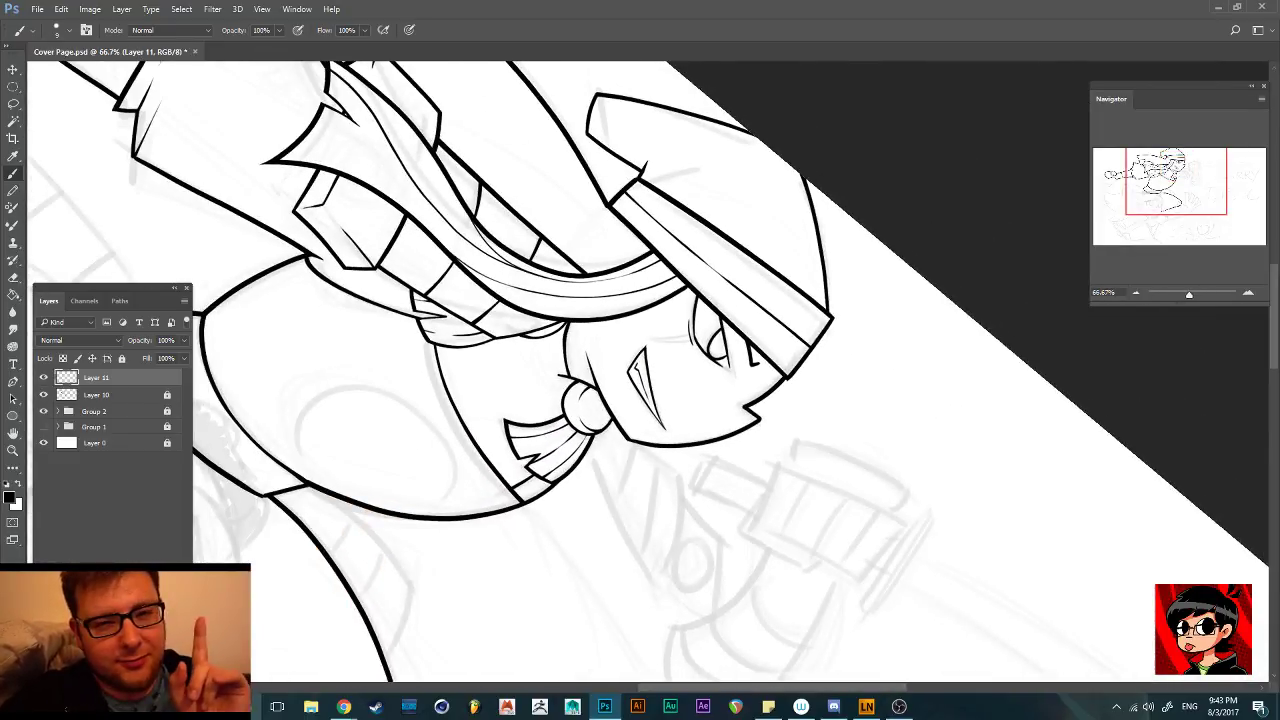
key("r")
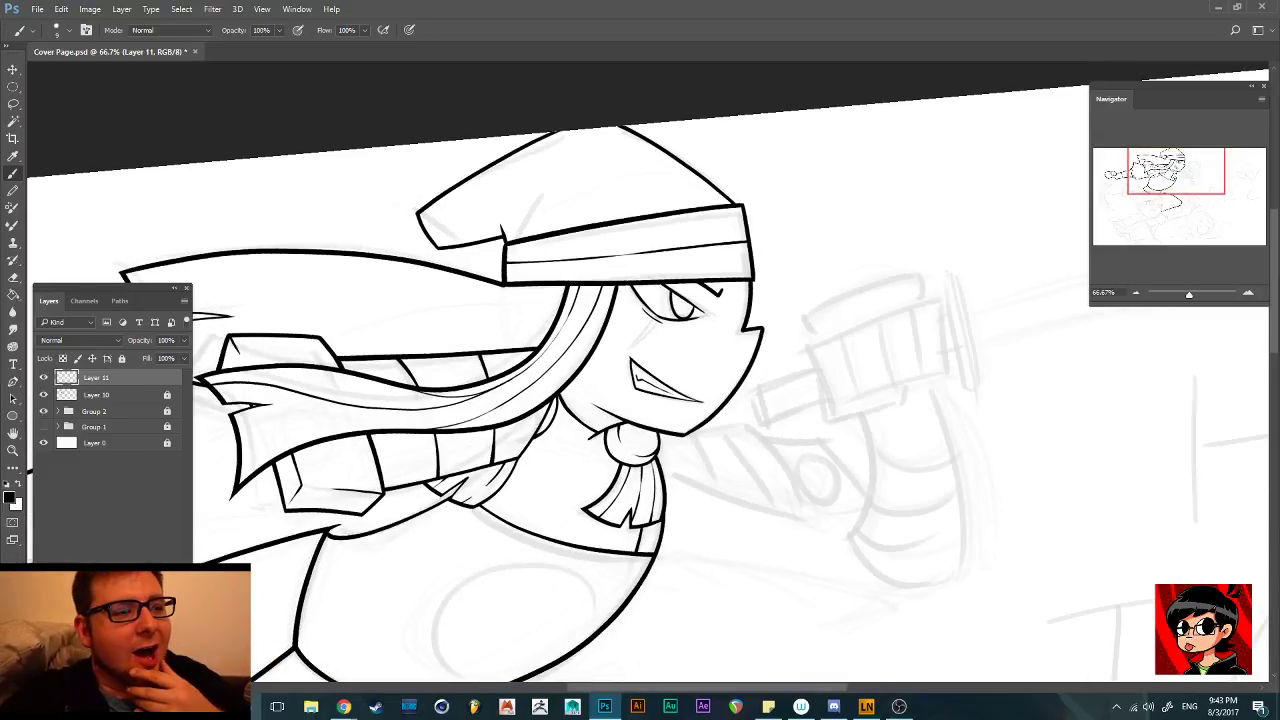
Bring up the Discord chat, move its window clear of the drawing, and return to Photoshop
left_click(833, 706)
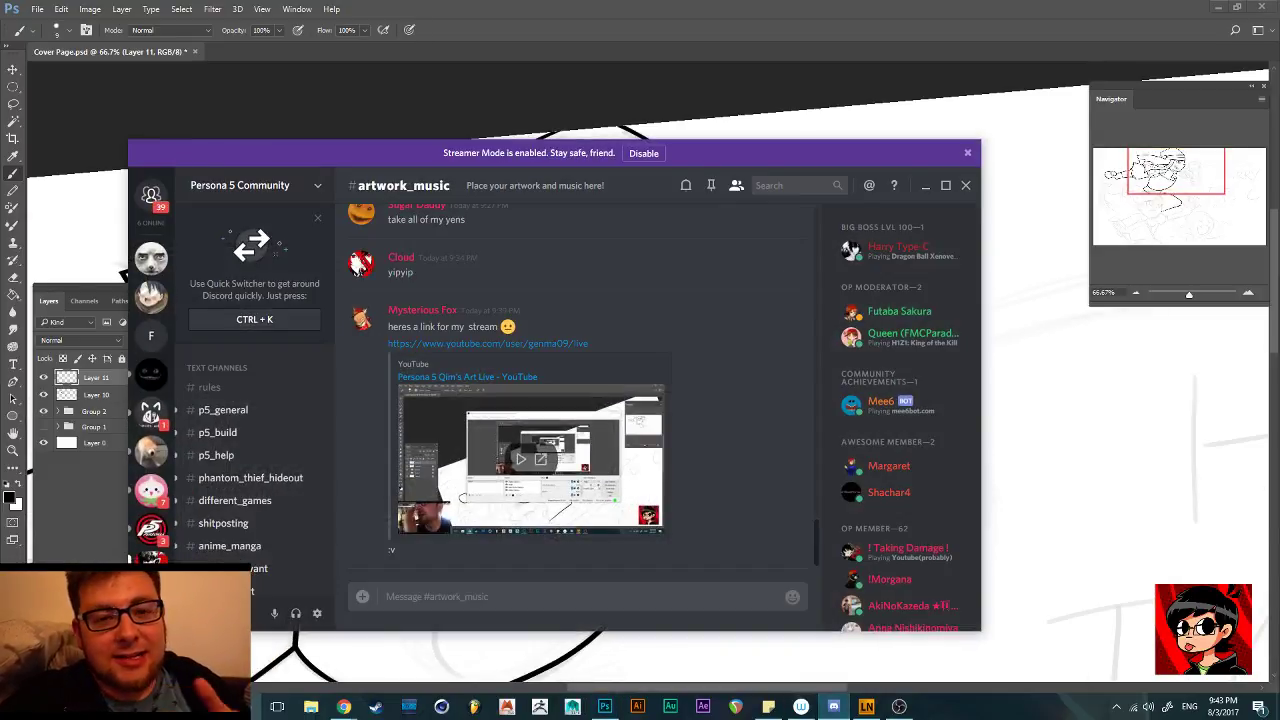
left_click_drag(443, 145, 1279, 45)
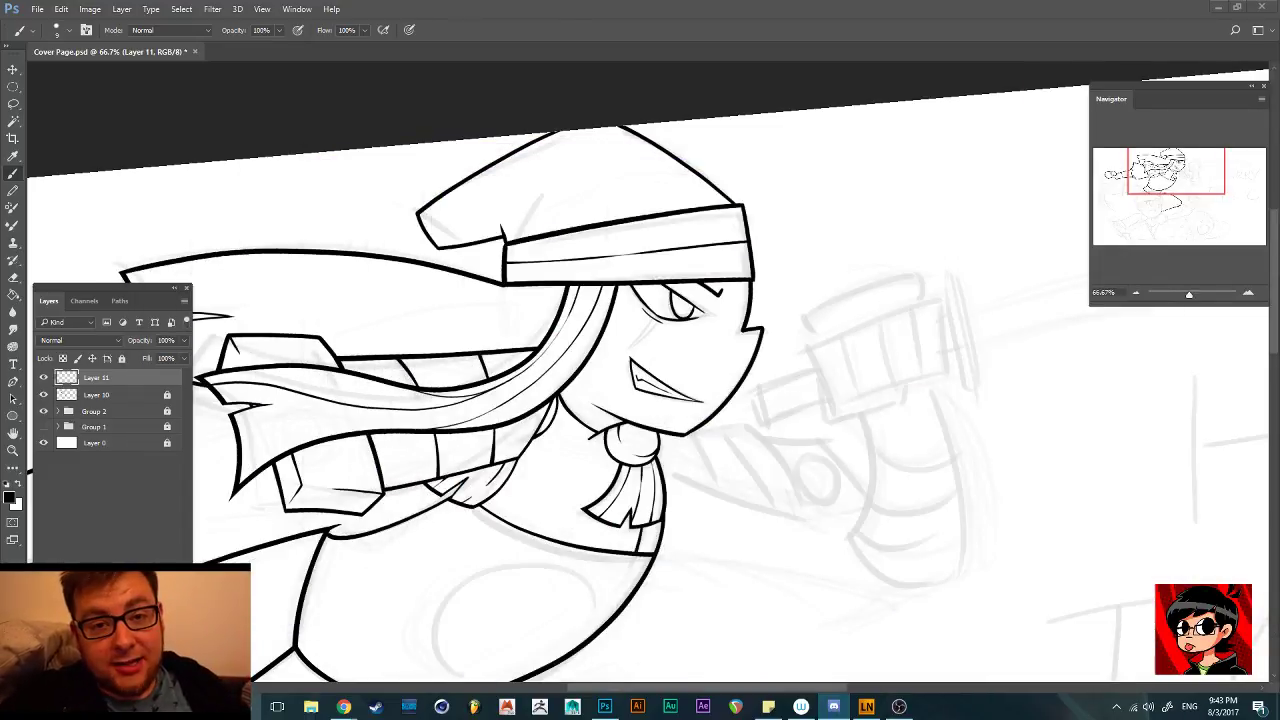
left_click(605, 706)
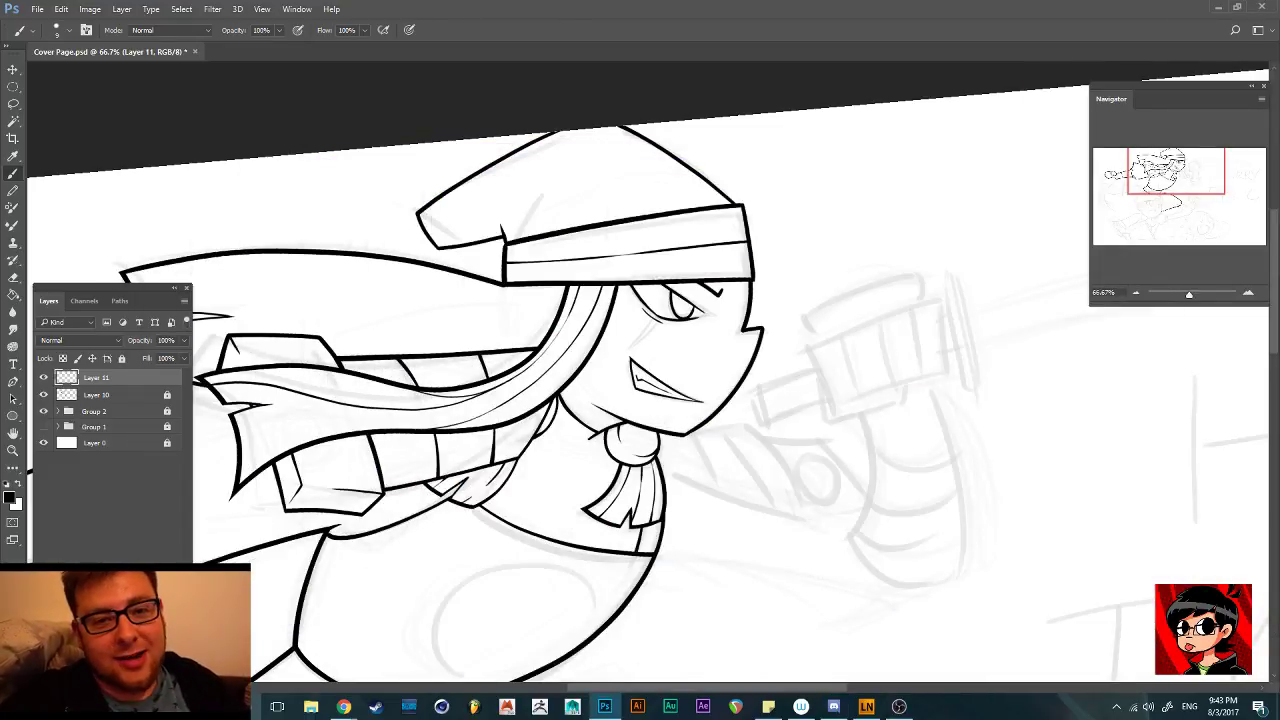
Ink a small solid pupil in the eye and a thin rounded ring around it inside the iris outline
scroll(640, 370, "down", 1)
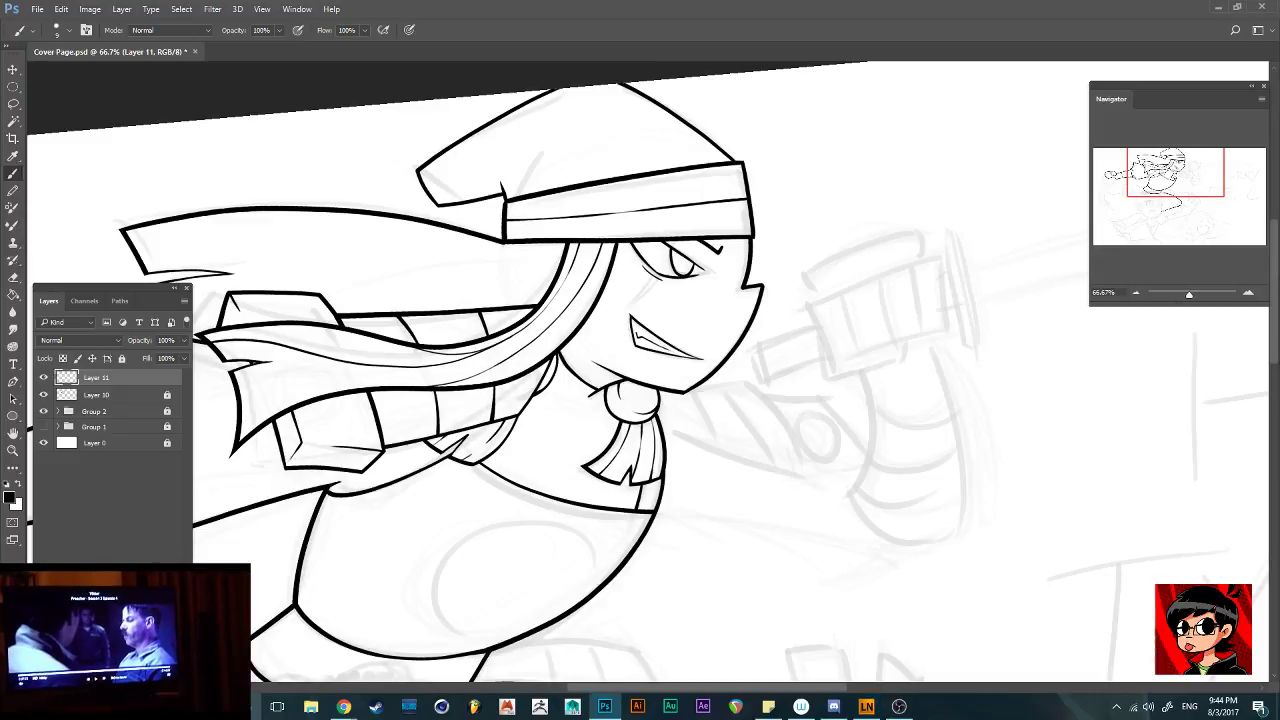
key("ctrl+plus")
key("ctrl+plus")
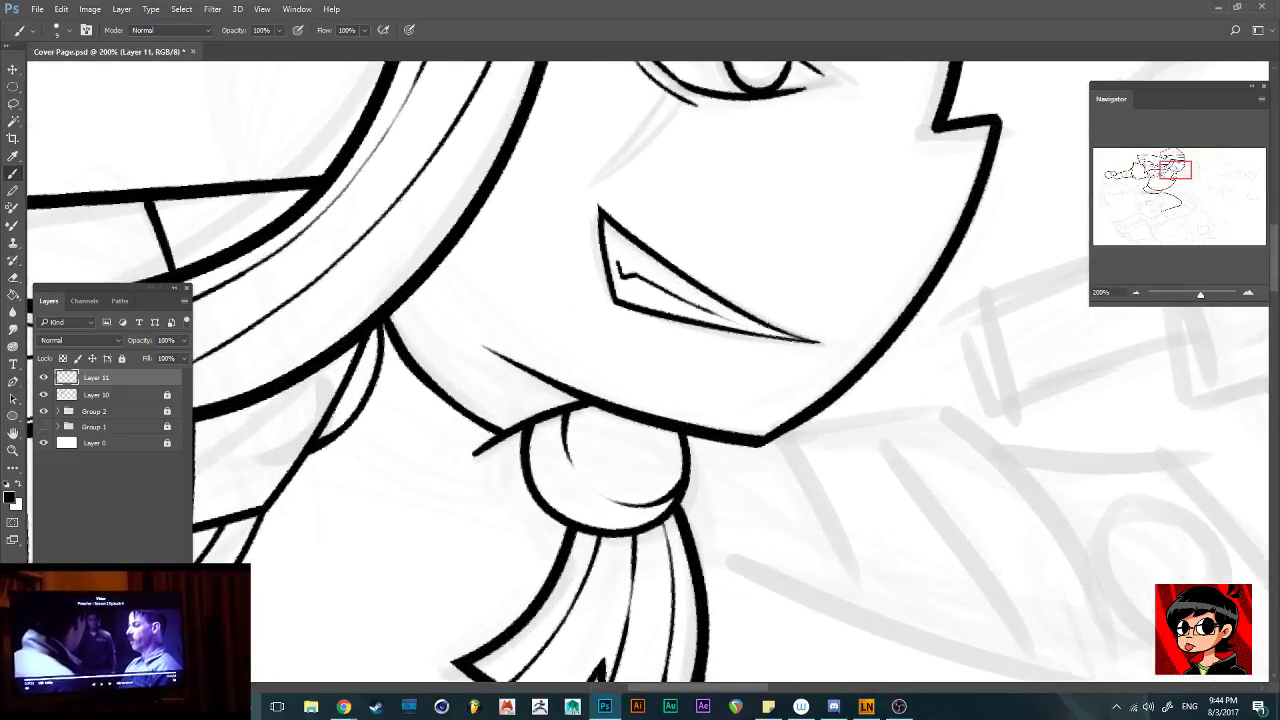
scroll(648, 372, "up", 5)
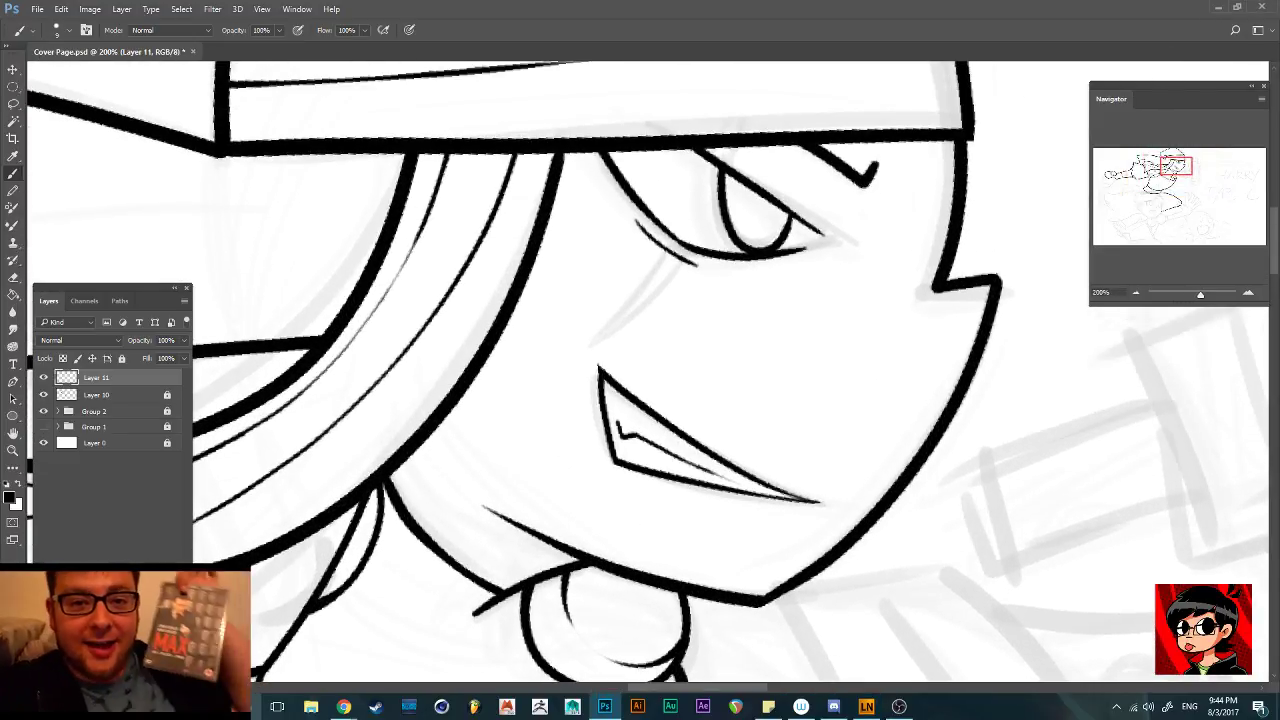
mouse_move(760, 200)
left_mouse_down()
mouse_move(766, 218)
mouse_move(770, 206)
left_mouse_up()
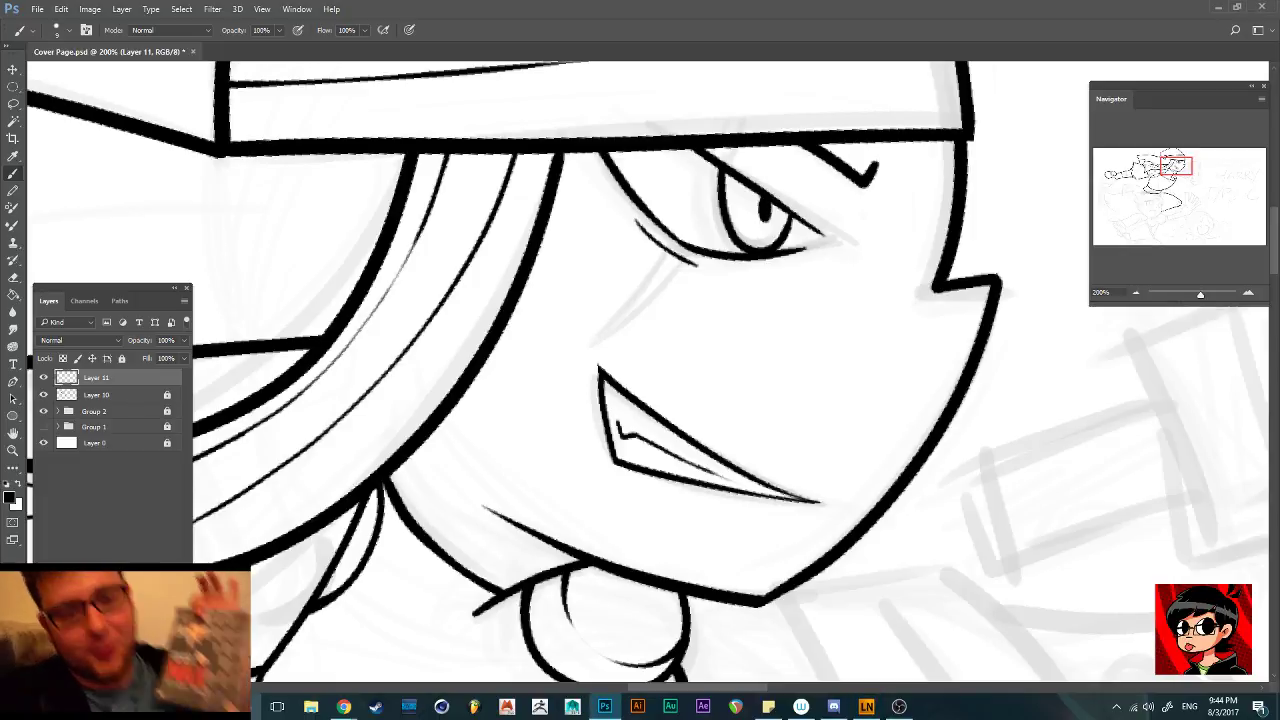
mouse_move(746, 182)
left_mouse_down()
mouse_move(747, 237)
mouse_move(790, 240)
mouse_move(795, 207)
mouse_move(743, 182)
mouse_move(743, 230)
mouse_move(762, 251)
mouse_move(791, 202)
mouse_move(788, 188)
mouse_move(776, 238)
mouse_move(758, 254)
mouse_move(746, 246)
mouse_move(745, 158)
left_mouse_up()
key("ctrl+z")
key("ctrl+z")
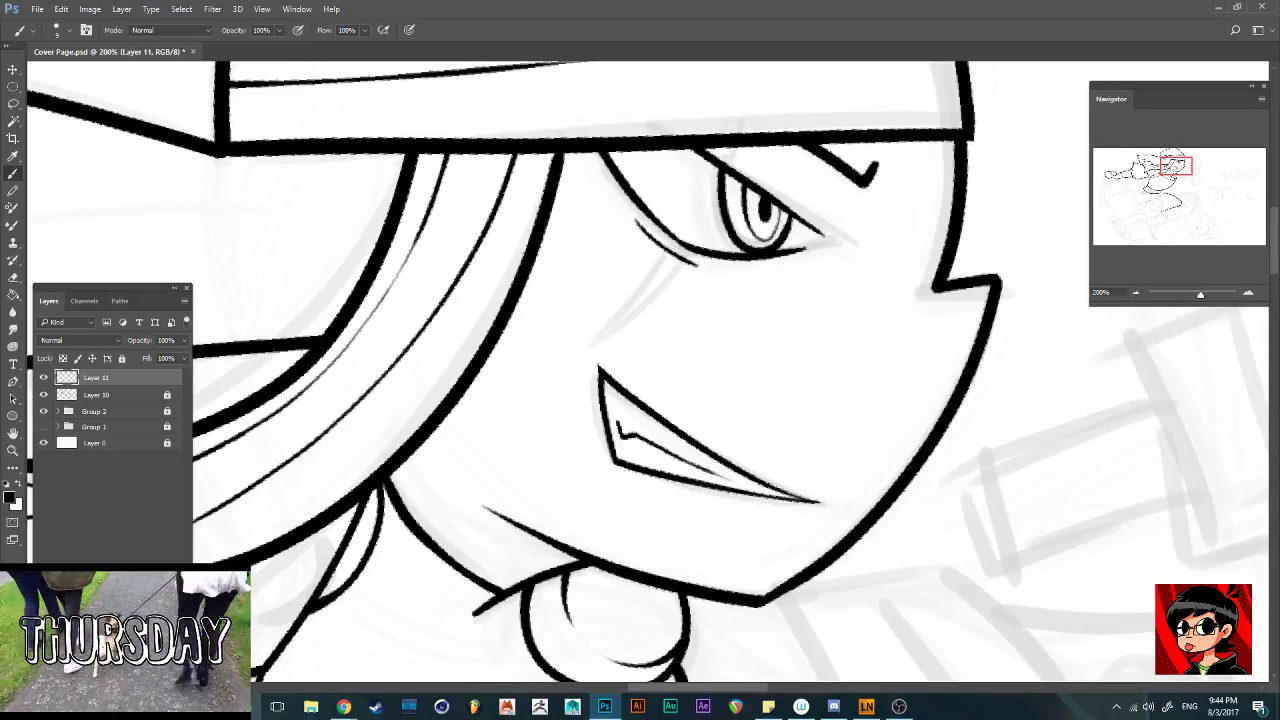
Save the cover document with the finished eye details
scroll(648, 374, "down", 2)
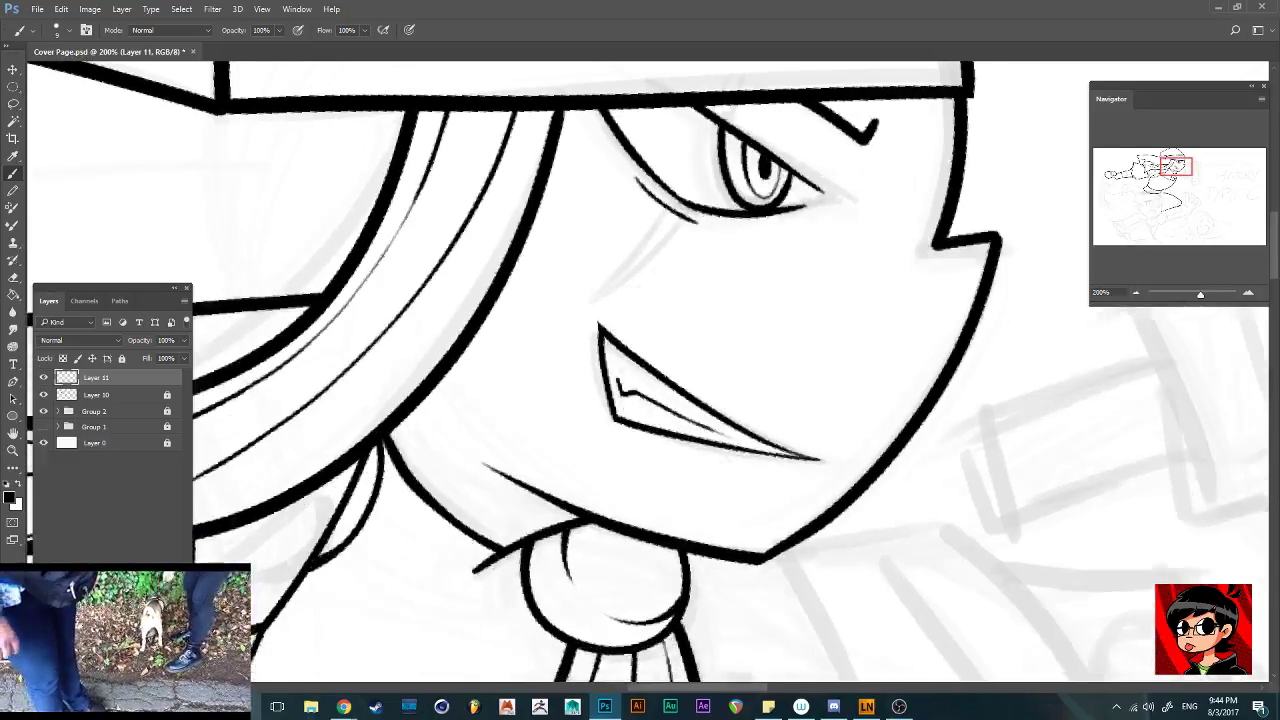
key("ctrl+minus")
key("ctrl+minus")
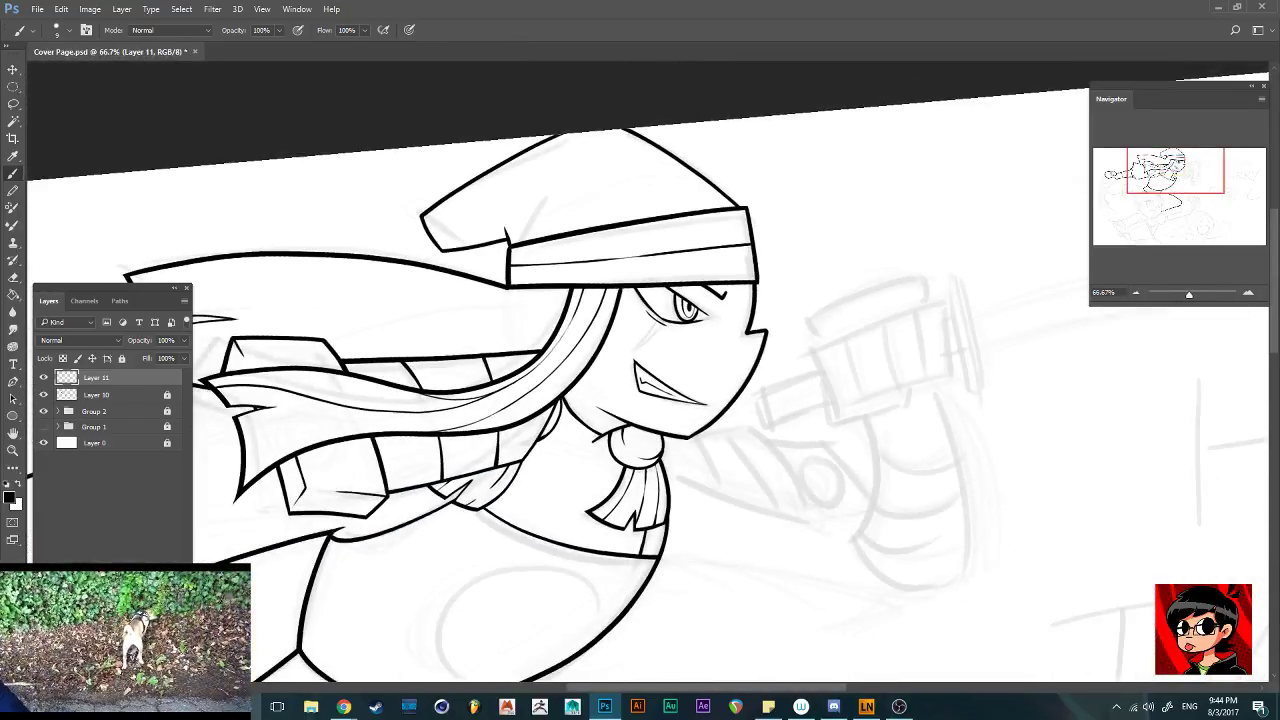
scroll(648, 372, "down", 5)
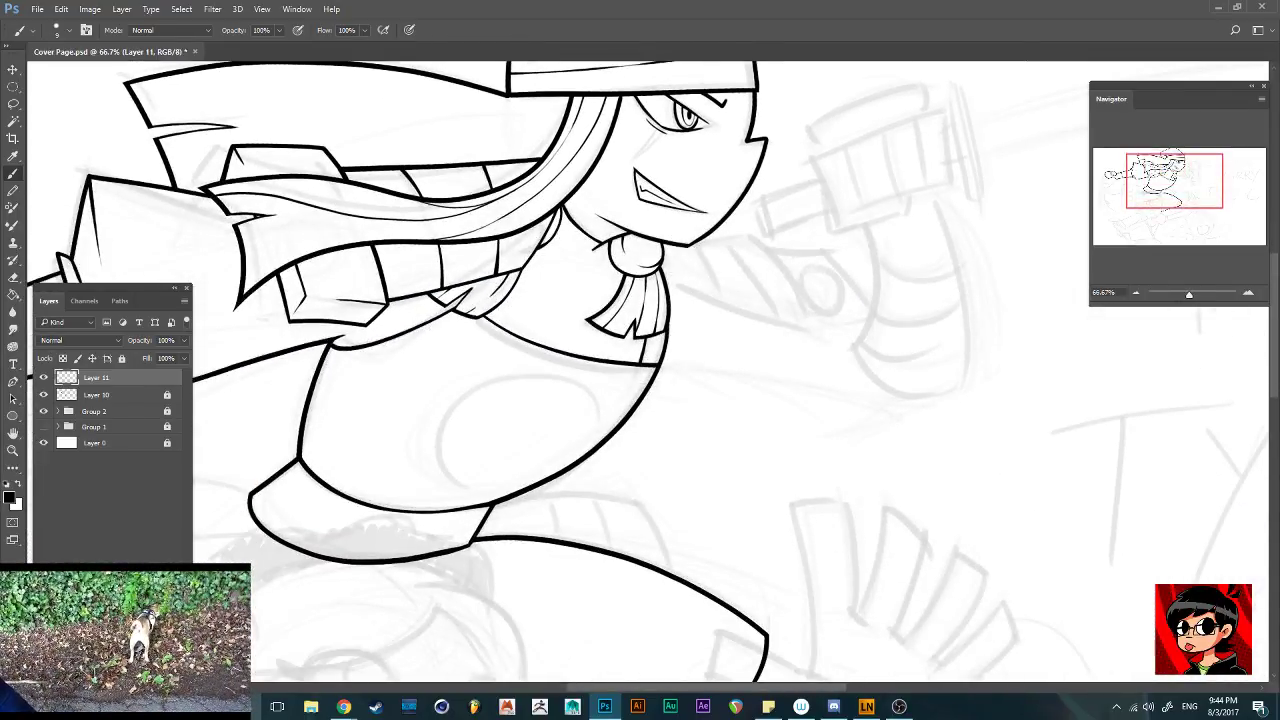
key("ctrl+s")
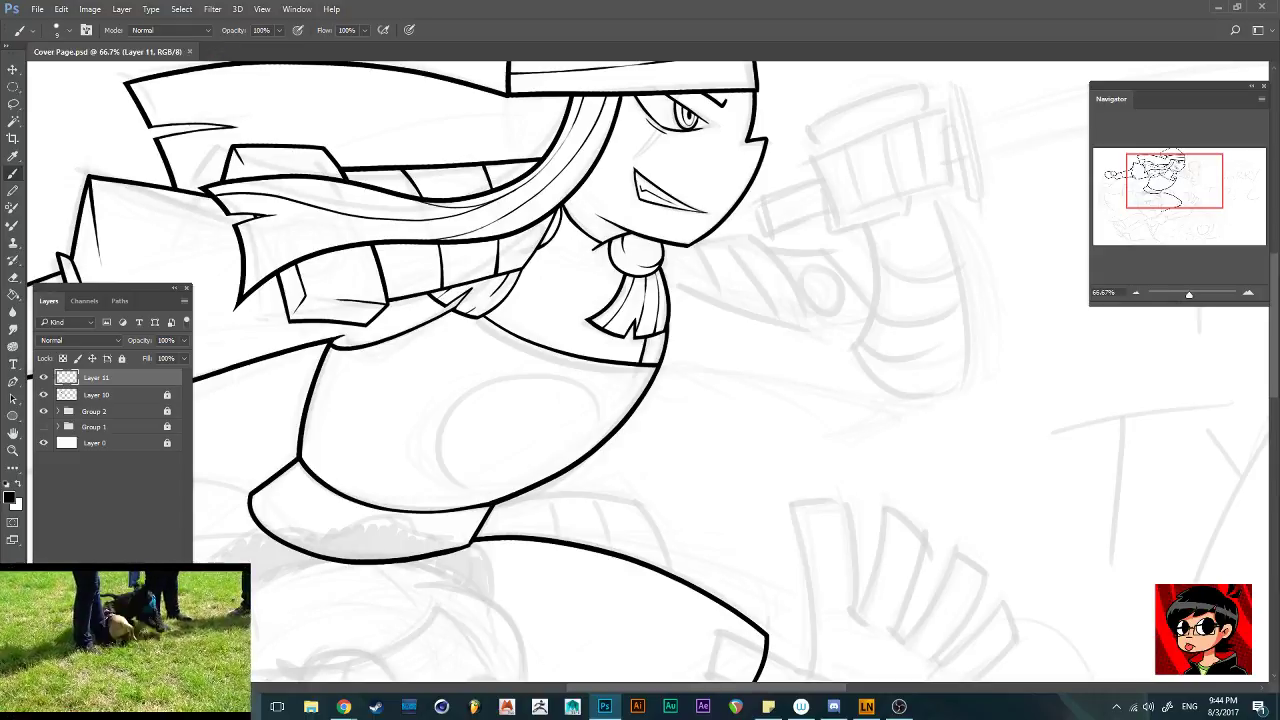
Rotate the canvas and ink the underside of the outstretched arm from chest to elbow as one long curve with a 20 px brush
scroll(651, 372, "down", 4)
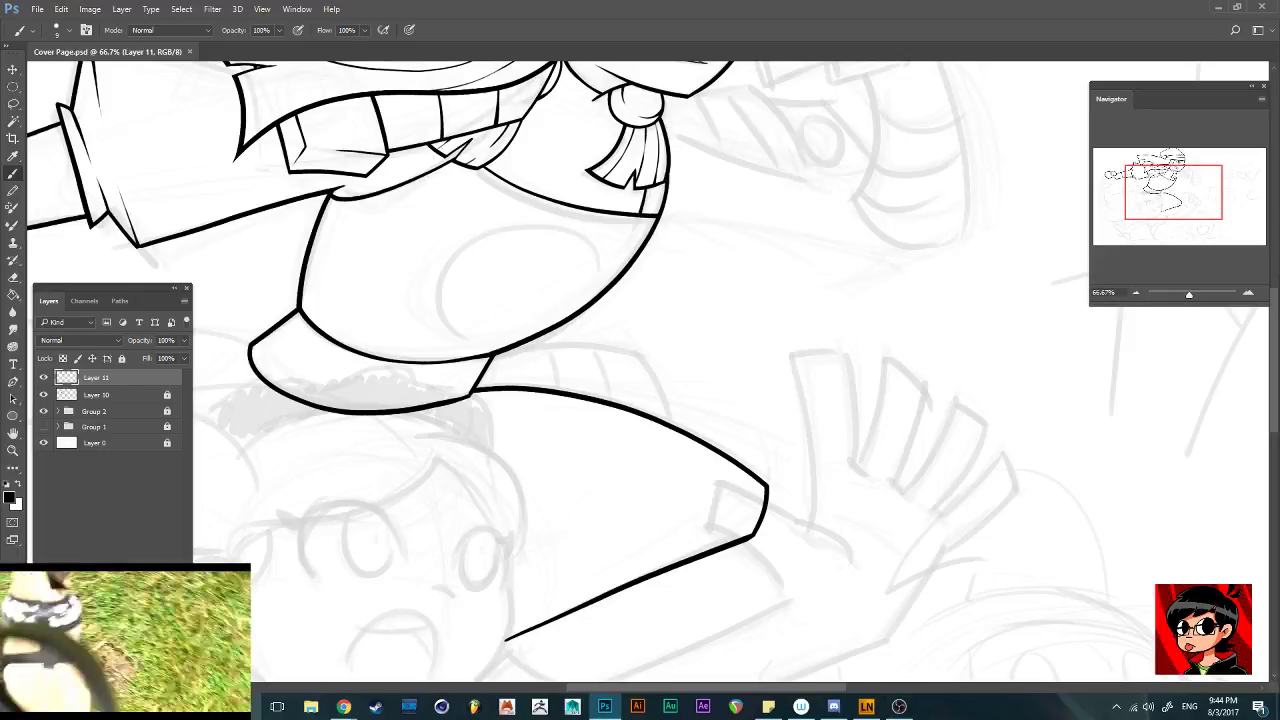
scroll(651, 372, "left", 5)
scroll(651, 372, "right", 5)
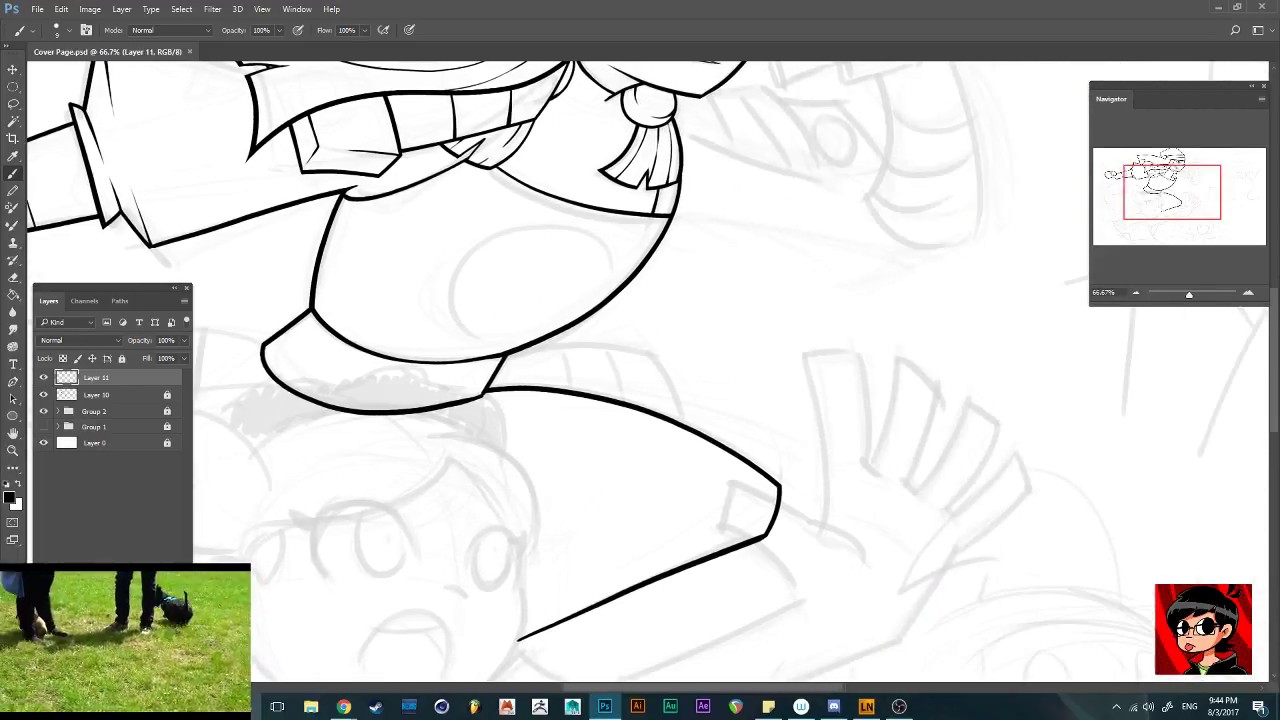
scroll(651, 372, "up", 5)
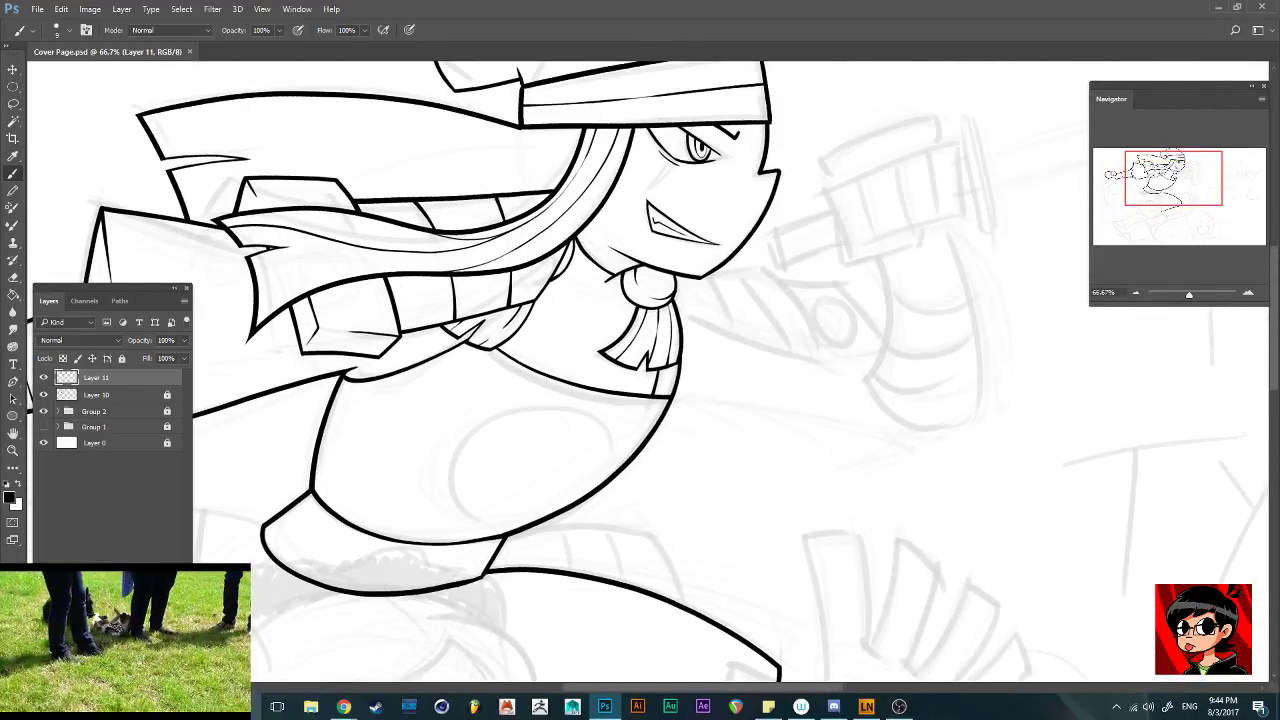
key("r")
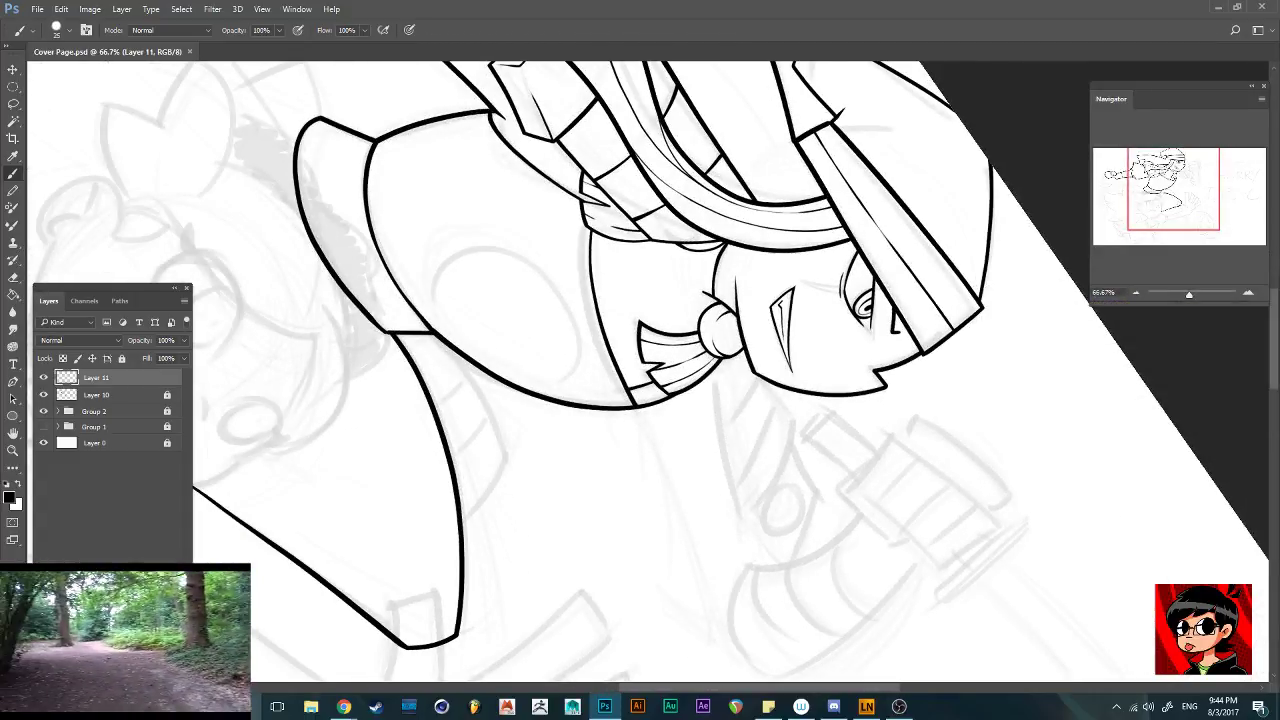
key("]")
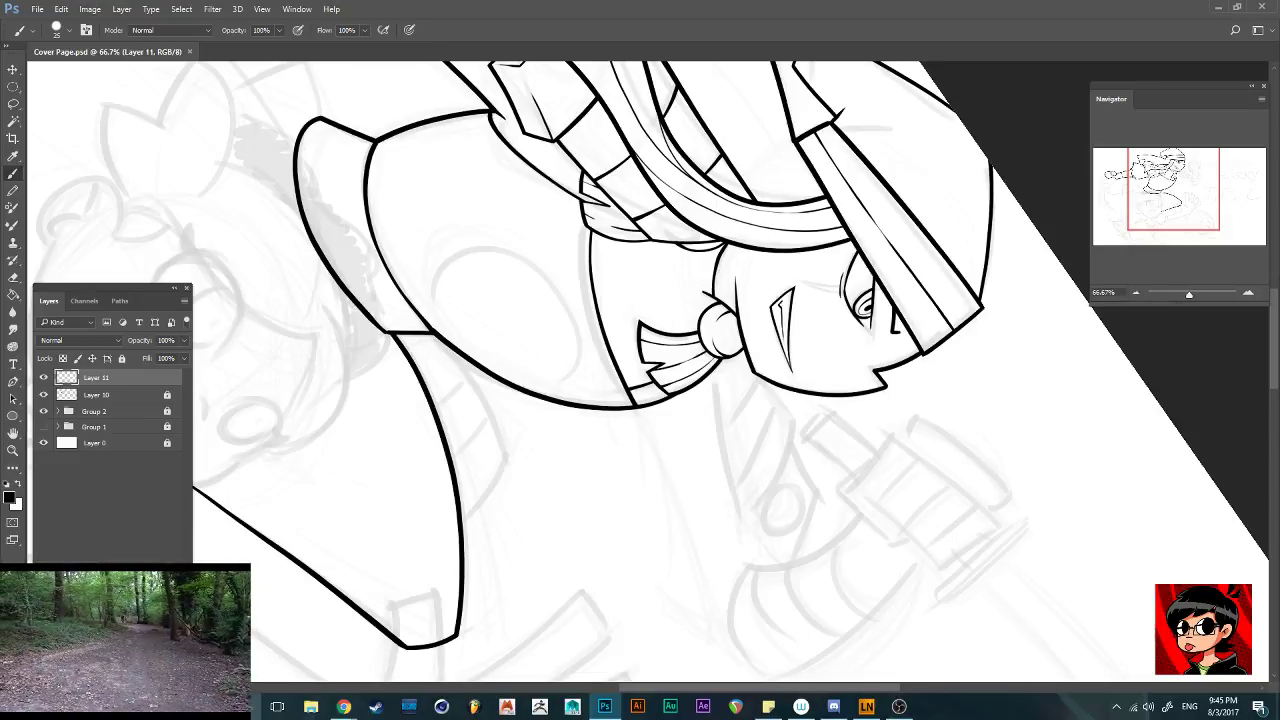
scroll(640, 370, "down", 5)
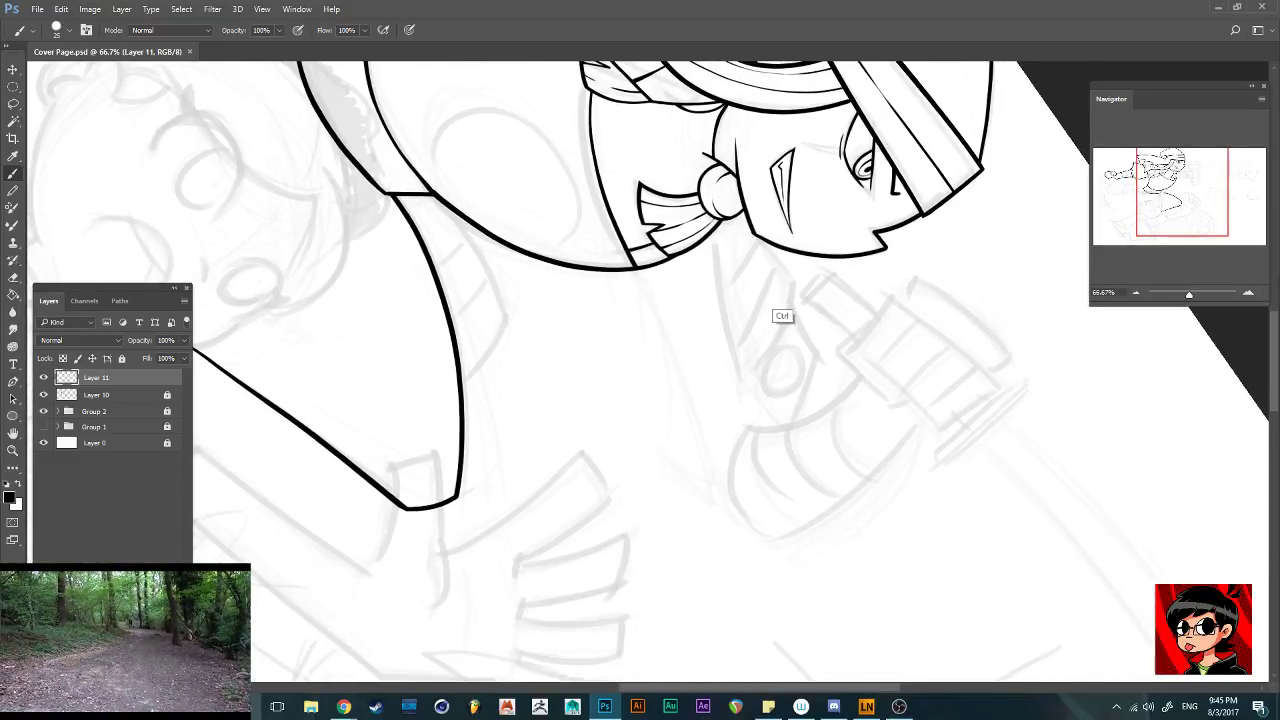
key("ctrl+plus")
scroll(626, 371, "down", 1)
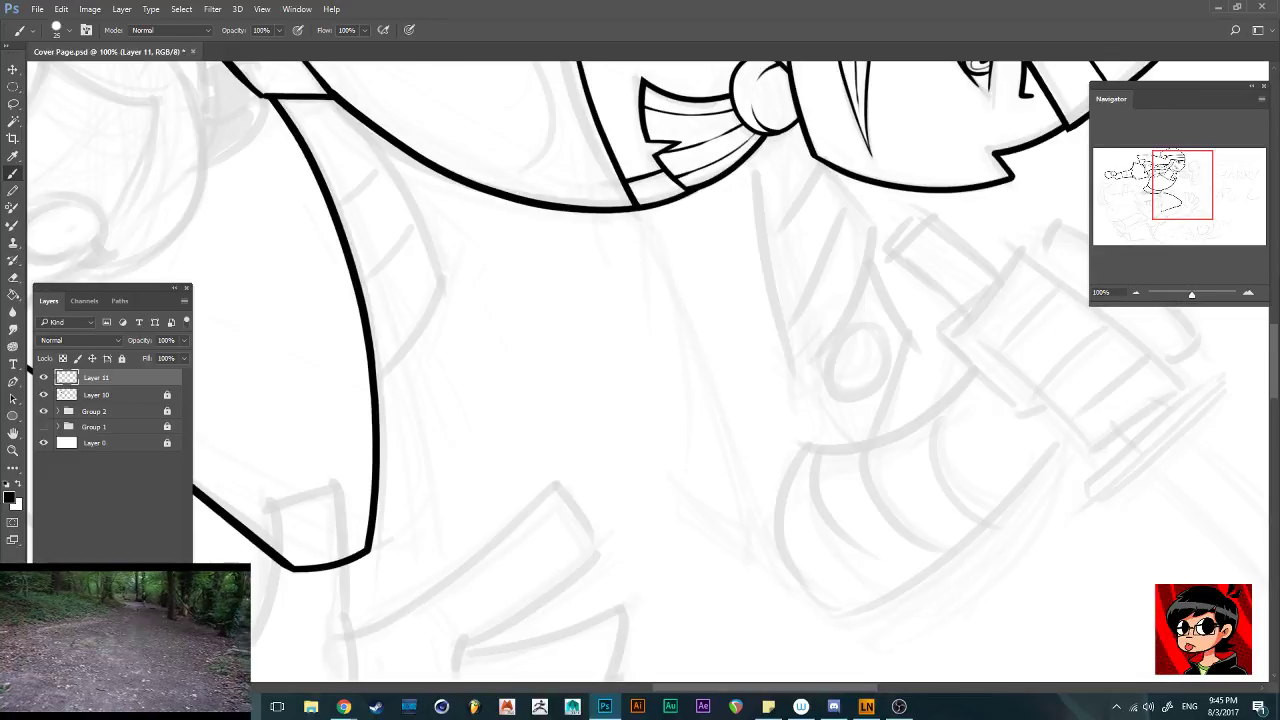
key("bracketleft")
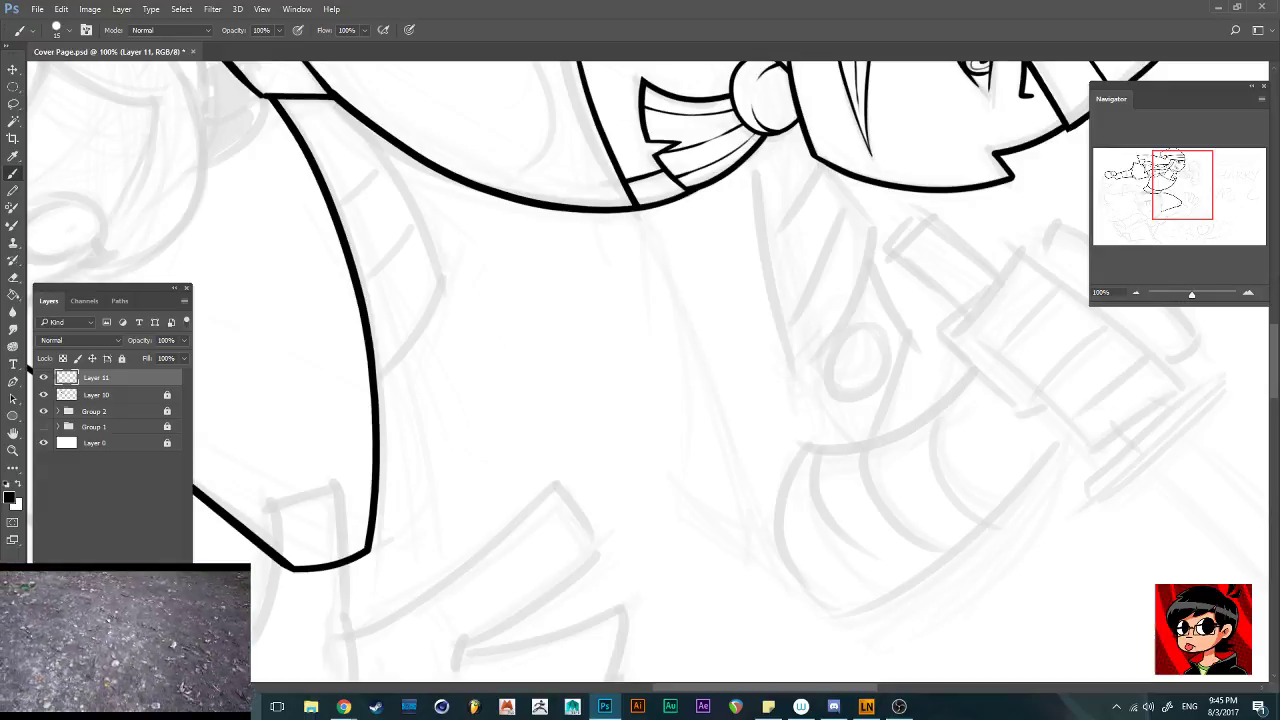
key("bracketright")
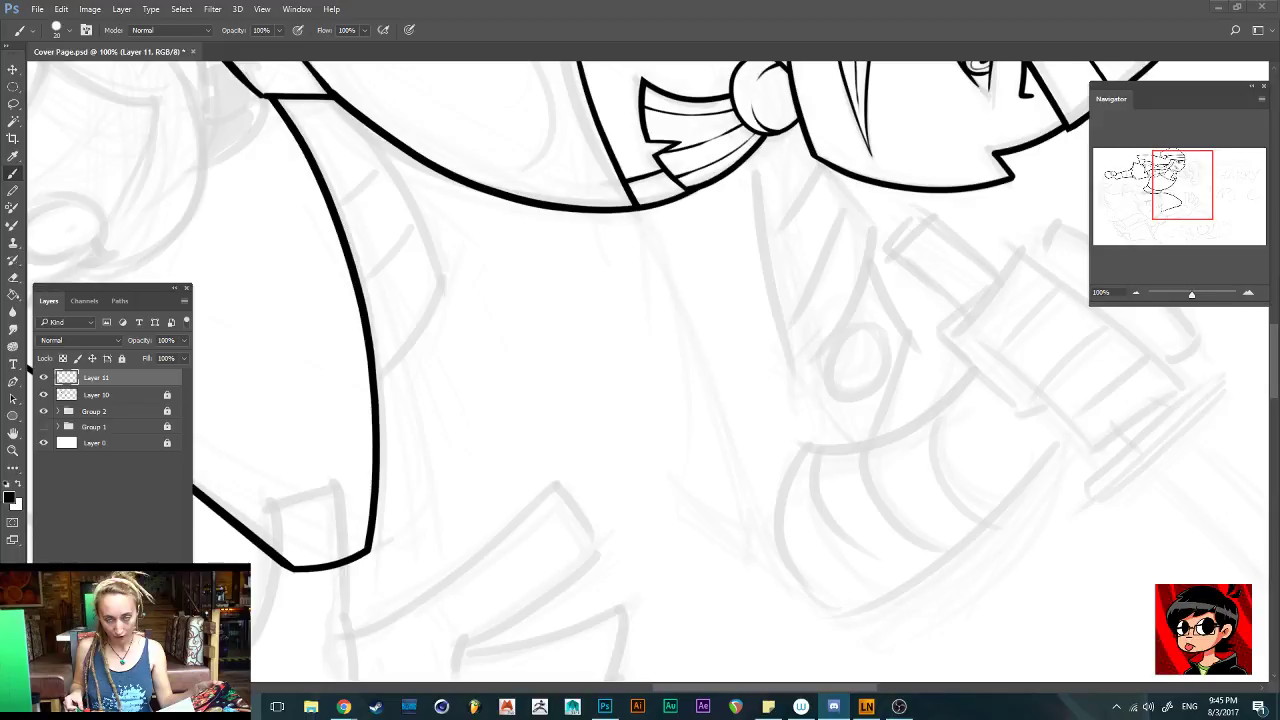
left_click_drag(636, 210, 785, 562)
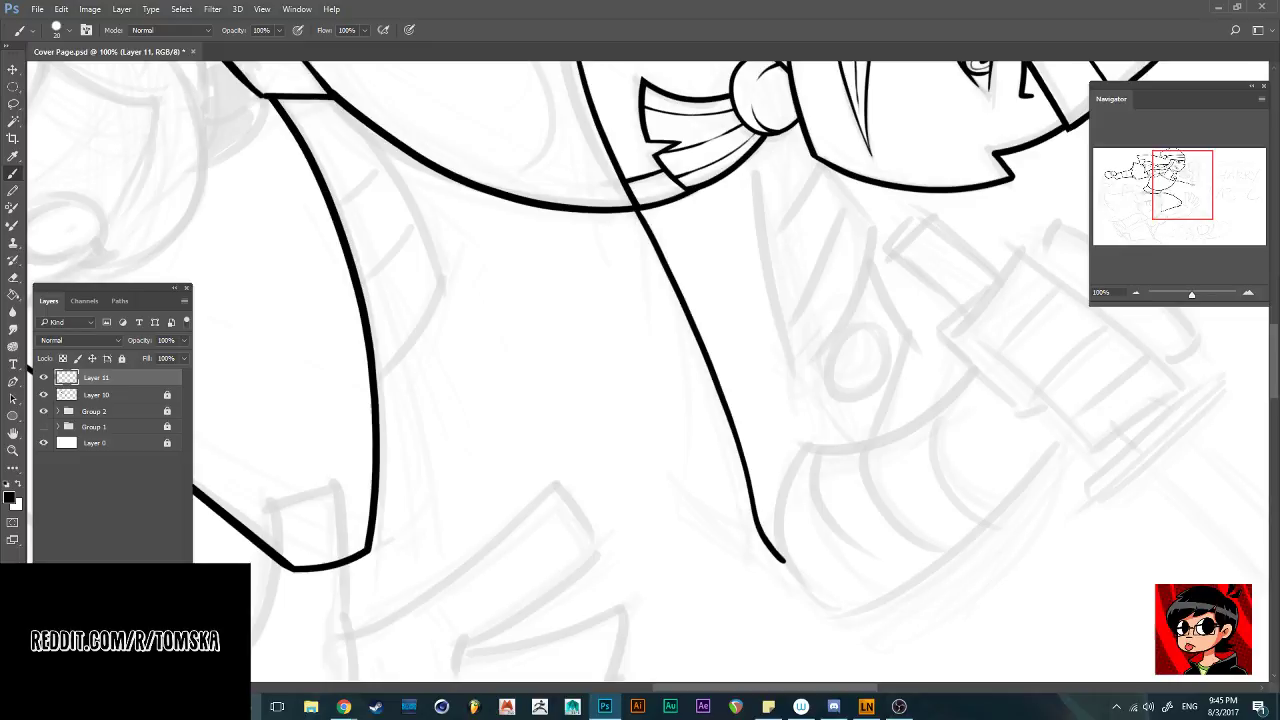
Try to ink the raised forearm's outer edge and rounded elbow over the sketch with the canvas turned back
key("alt+Tab")
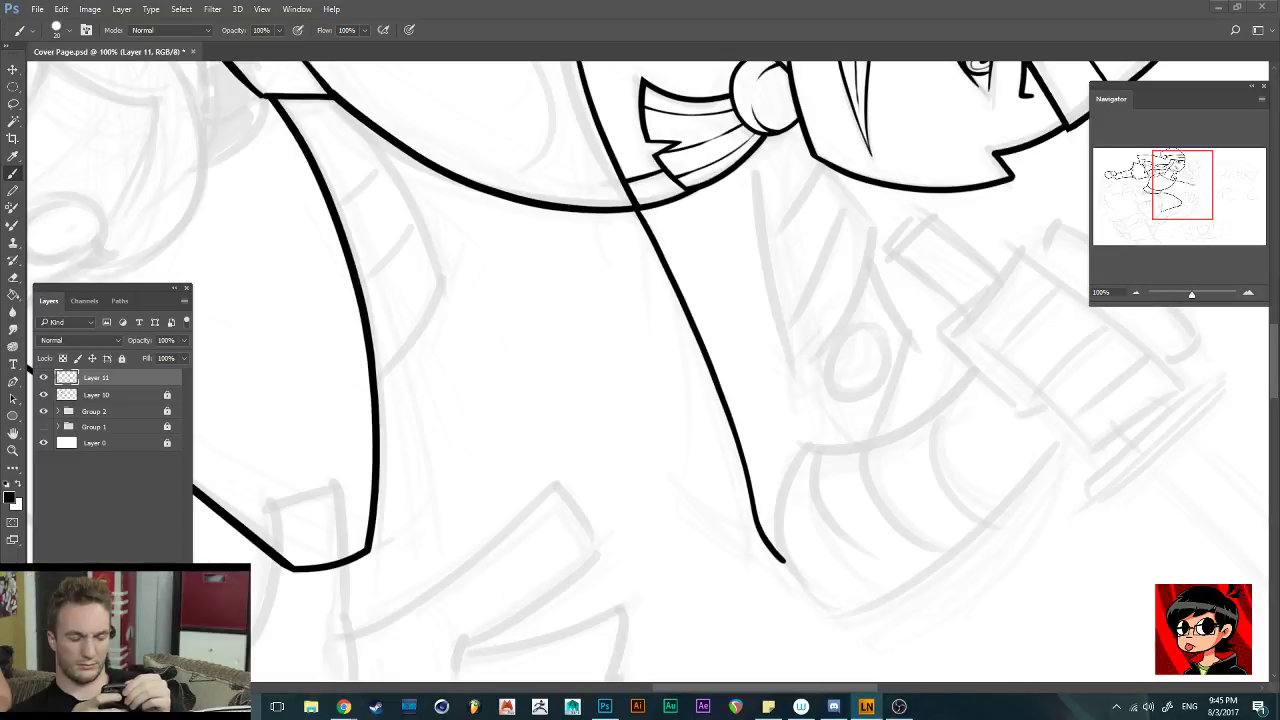
key("alt+Tab")
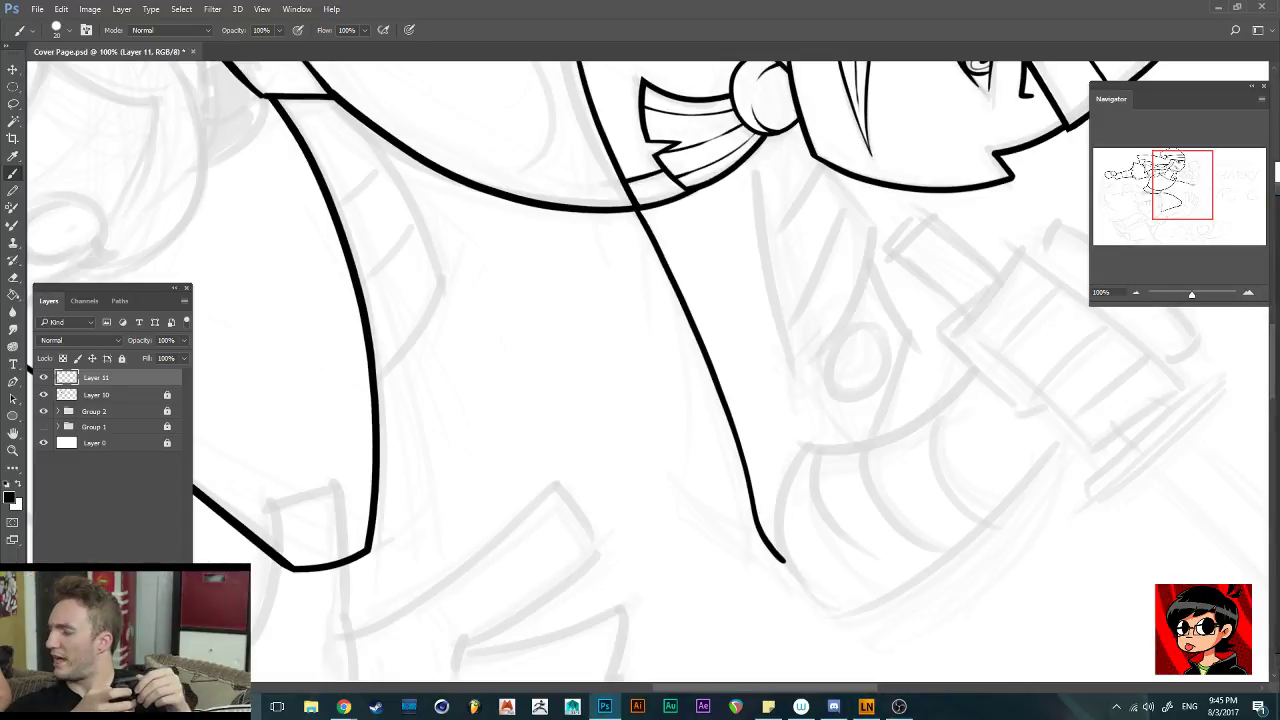
scroll(640, 370, "down", 4)
scroll(640, 370, "up", 3)
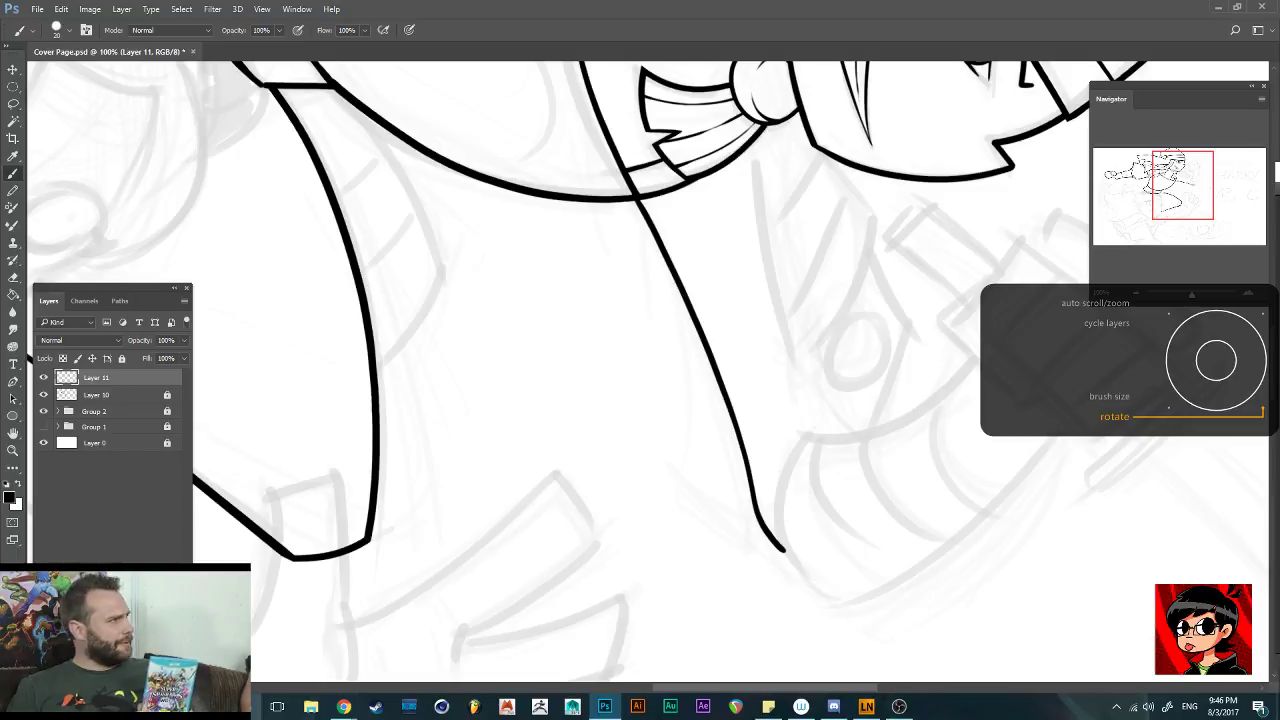
scroll(648, 371, "up", 3)
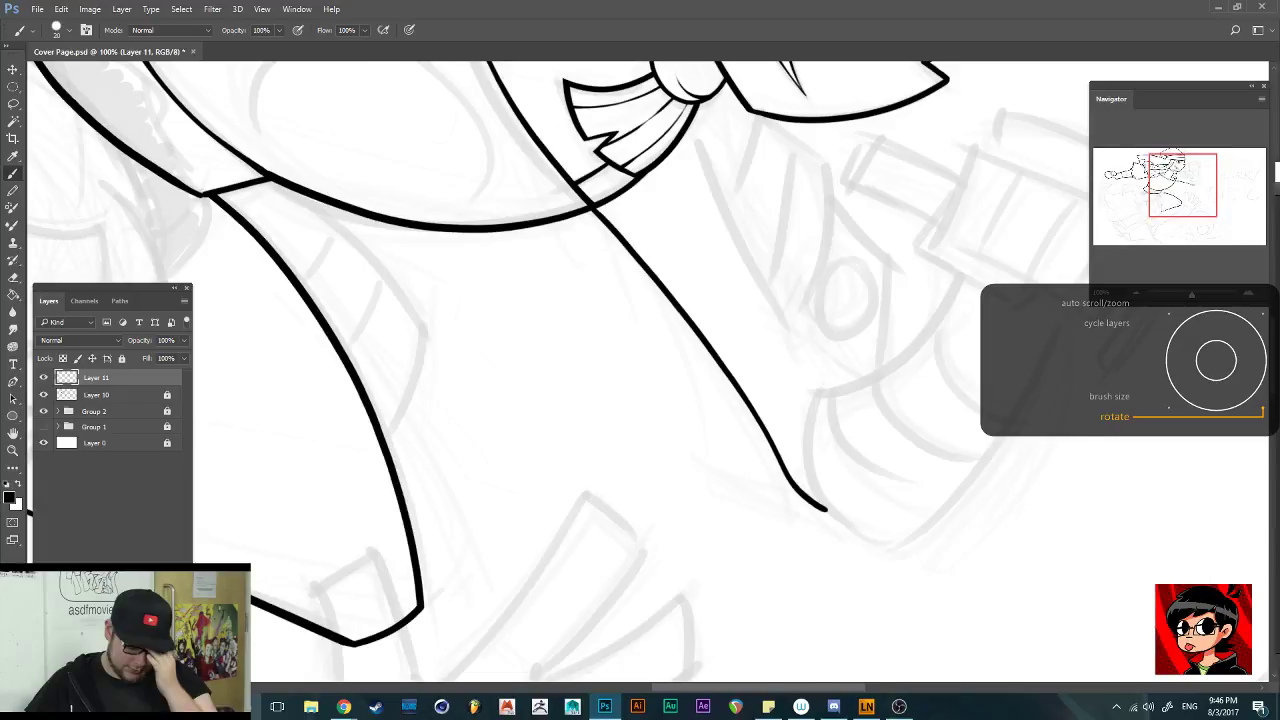
scroll(640, 370, "down", 3)
mouse_move(830, 207)
left_mouse_down()
mouse_move(785, 405)
mouse_move(792, 430)
mouse_move(922, 457)
mouse_move(966, 408)
left_mouse_up()
key("ctrl+z")
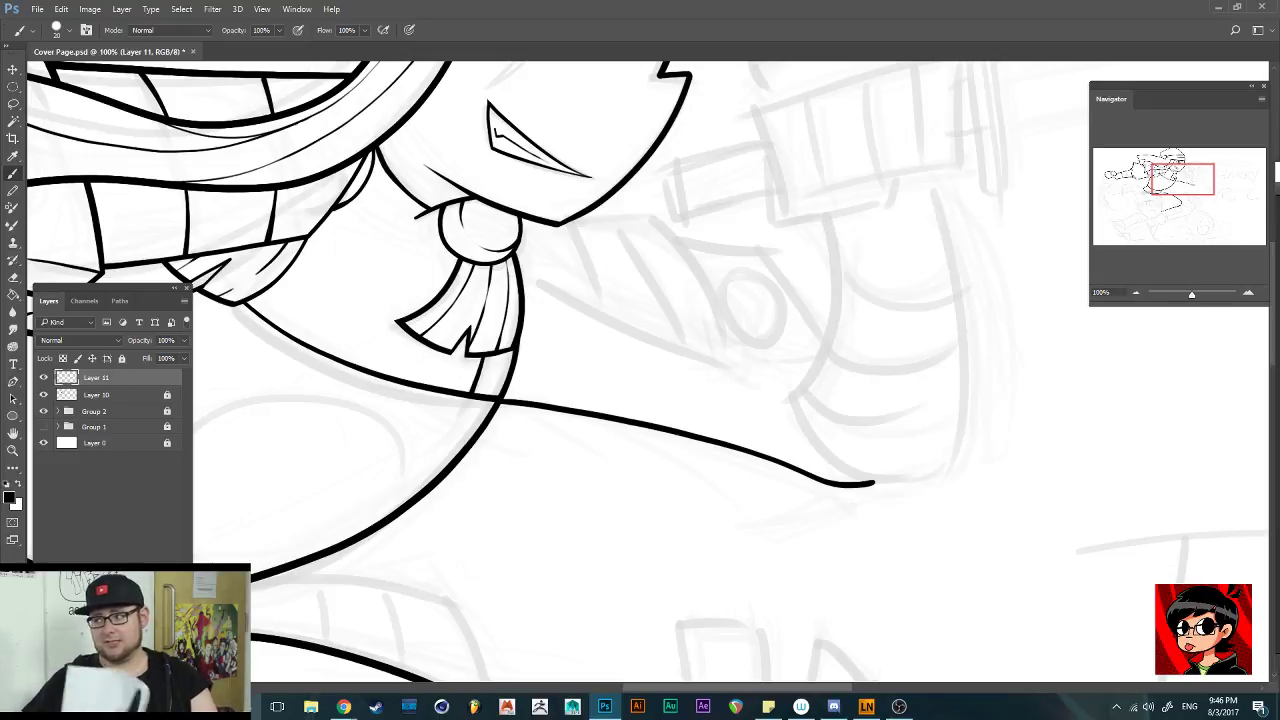
mouse_move(922, 182)
left_mouse_down()
mouse_move(955, 390)
mouse_move(936, 478)
mouse_move(810, 455)
mouse_move(798, 376)
left_mouse_up()
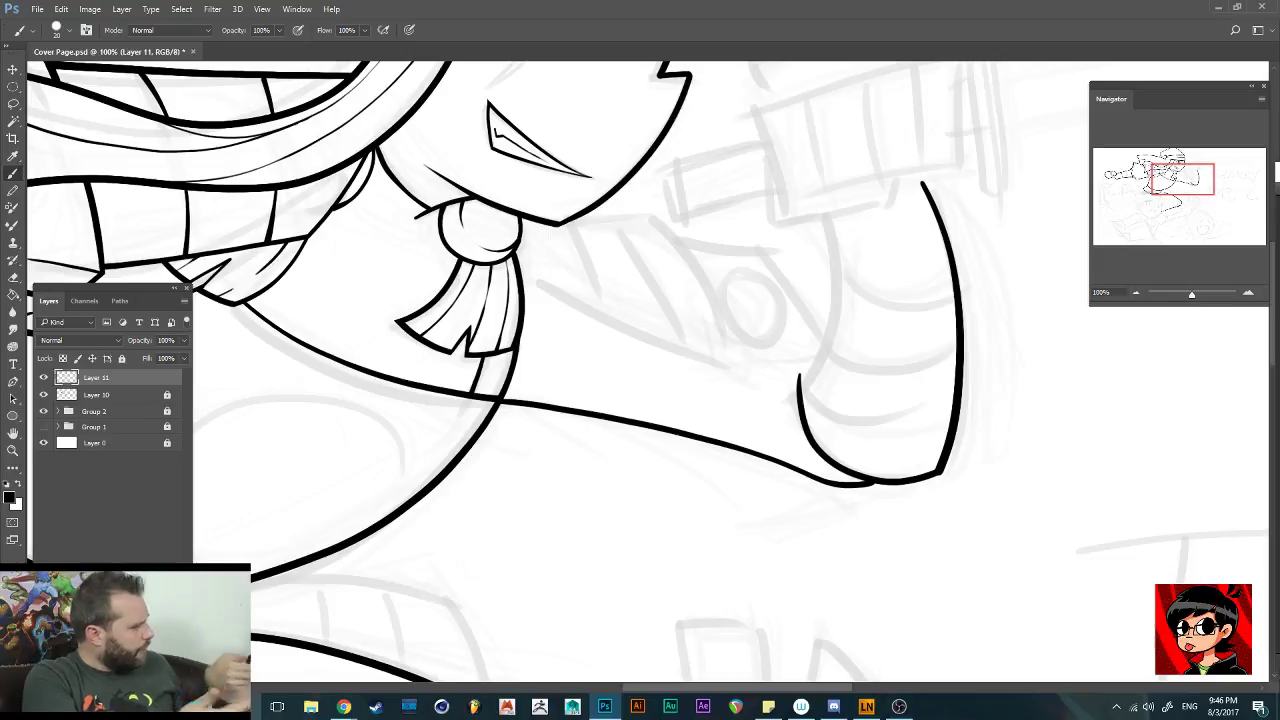
key("ctrl+alt+z")
key("ctrl+alt+z")
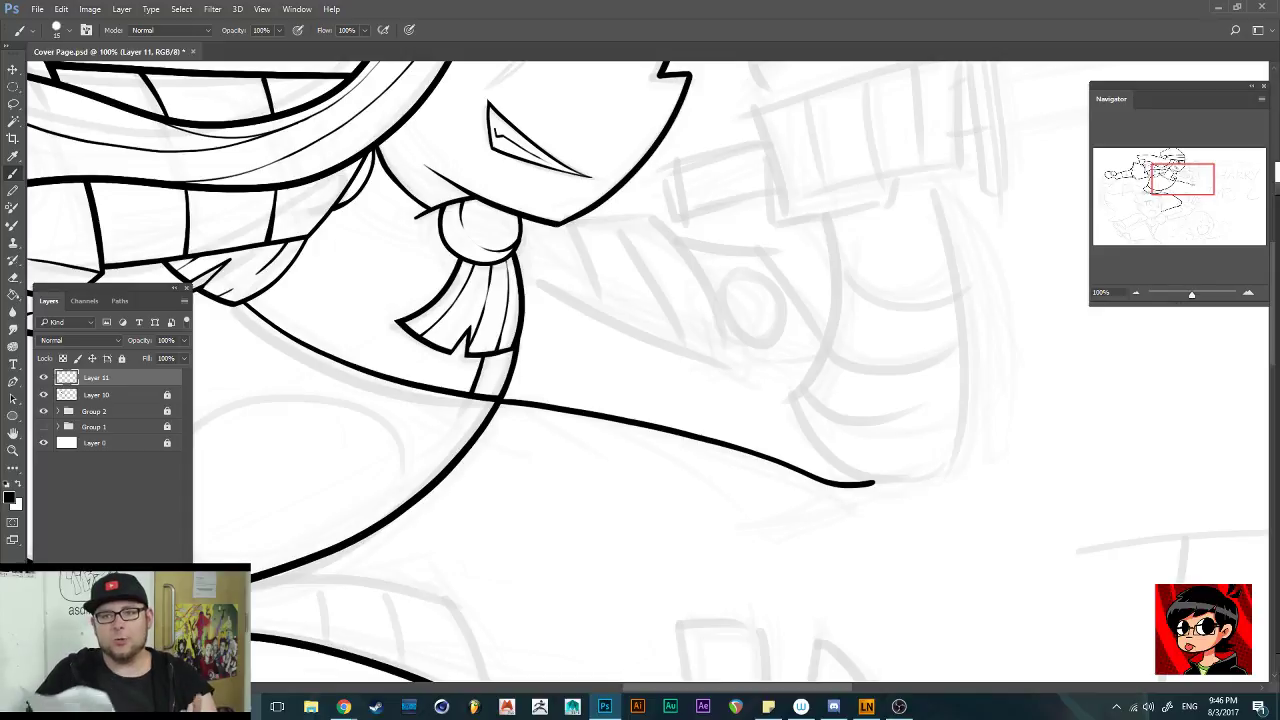
Ink the raised forearm's outer edge as a slightly bowed line with a 15 px brush, redoing the stroke and dropping the elbow curve
mouse_move(930, 183)
left_mouse_down()
mouse_move(959, 355)
mouse_move(951, 437)
left_mouse_up()
key("ctrl+z")
mouse_move(930, 183)
left_mouse_down()
mouse_move(955, 276)
mouse_move(962, 410)
mouse_move(945, 485)
mouse_move(866, 484)
mouse_move(808, 423)
mouse_move(815, 365)
left_mouse_up()
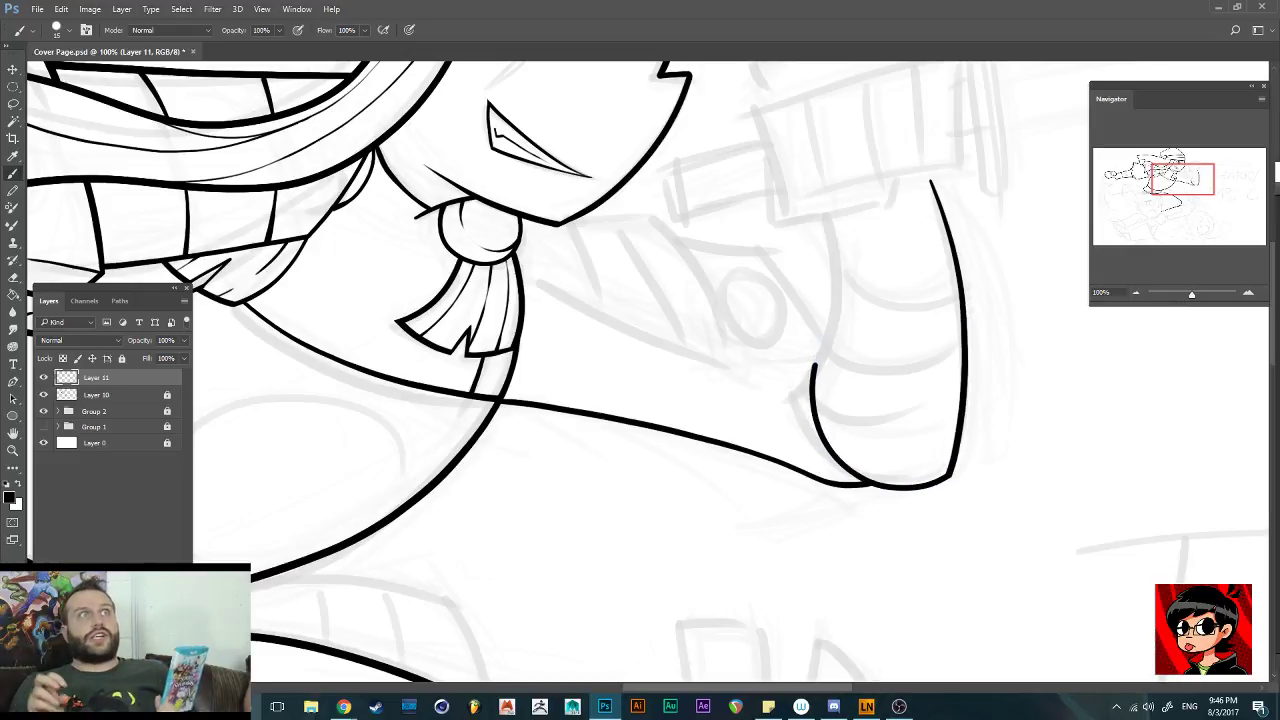
key("ctrl+alt+z")
key("ctrl+alt+z")
mouse_move(934, 188)
left_mouse_down()
mouse_move(963, 317)
mouse_move(964, 410)
mouse_move(937, 501)
left_mouse_up()
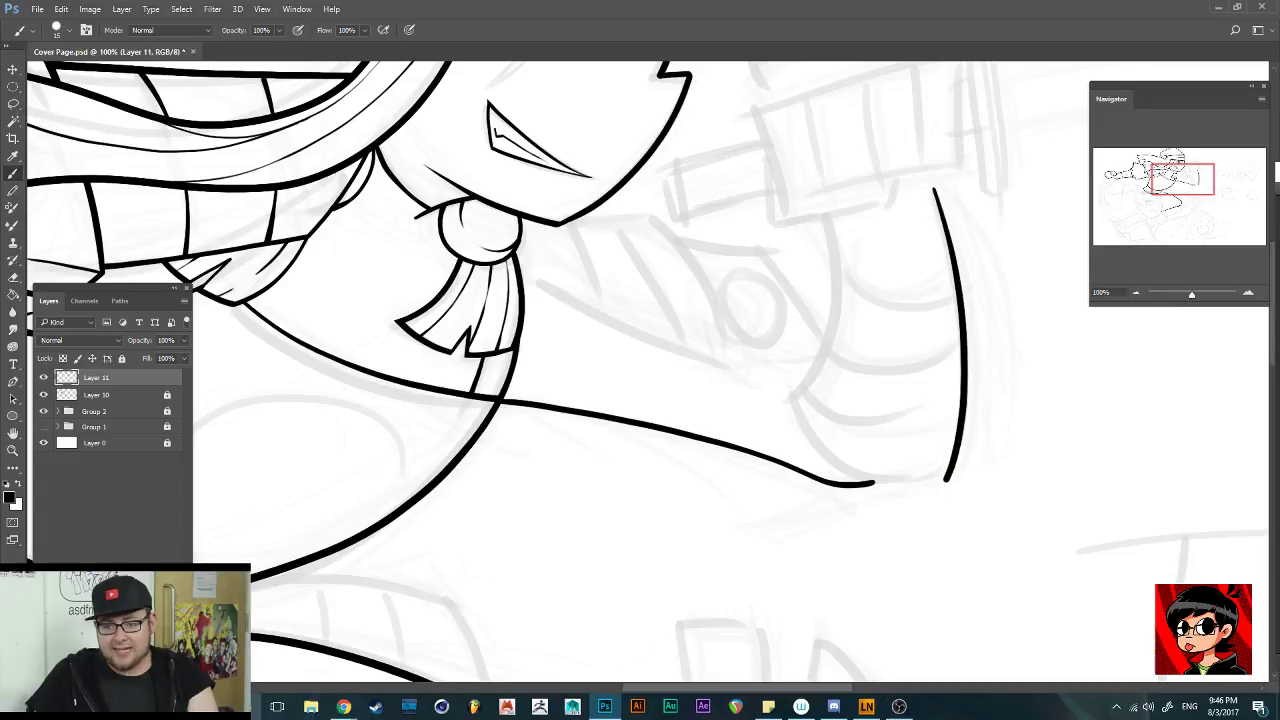
Undo the stroke tried for the forearm's inner edge and add a new layer above Layer 11
mouse_move(840, 194)
left_mouse_down()
mouse_move(831, 330)
mouse_move(778, 423)
mouse_move(793, 398)
mouse_move(808, 444)
mouse_move(855, 487)
mouse_move(899, 499)
mouse_move(958, 480)
left_mouse_up()
key("ctrl+alt+z")
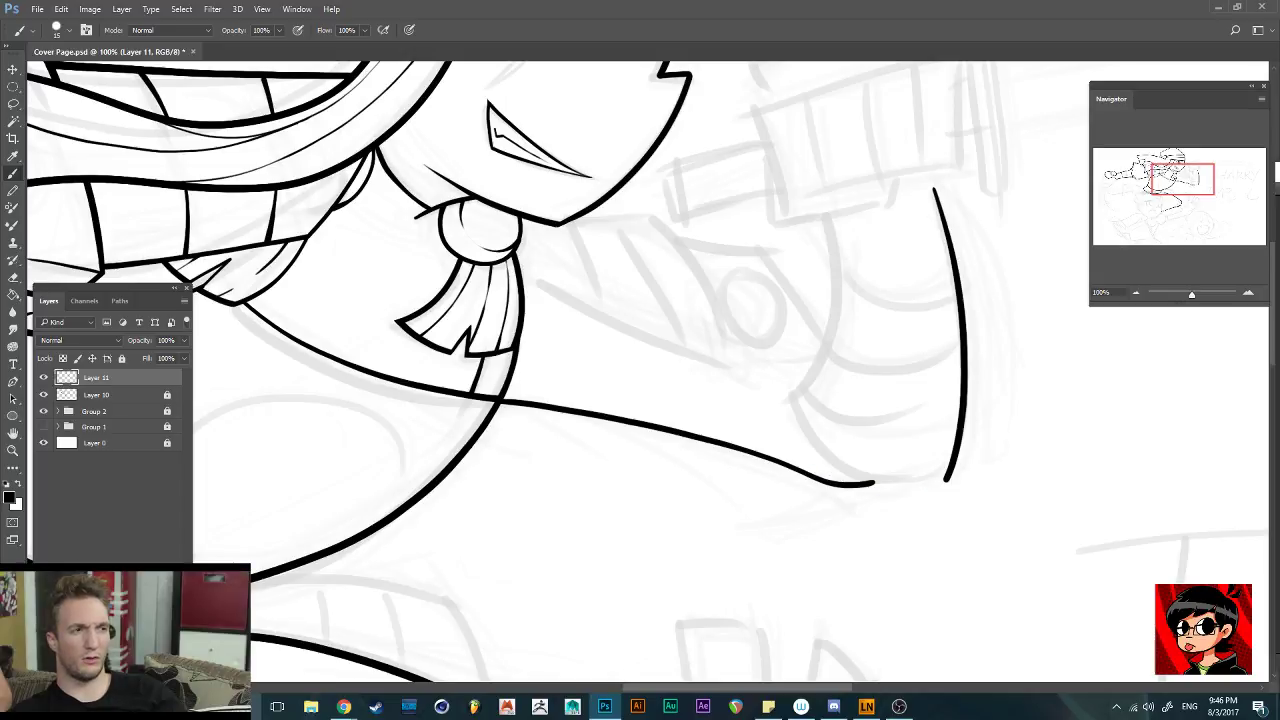
left_click(43, 378)
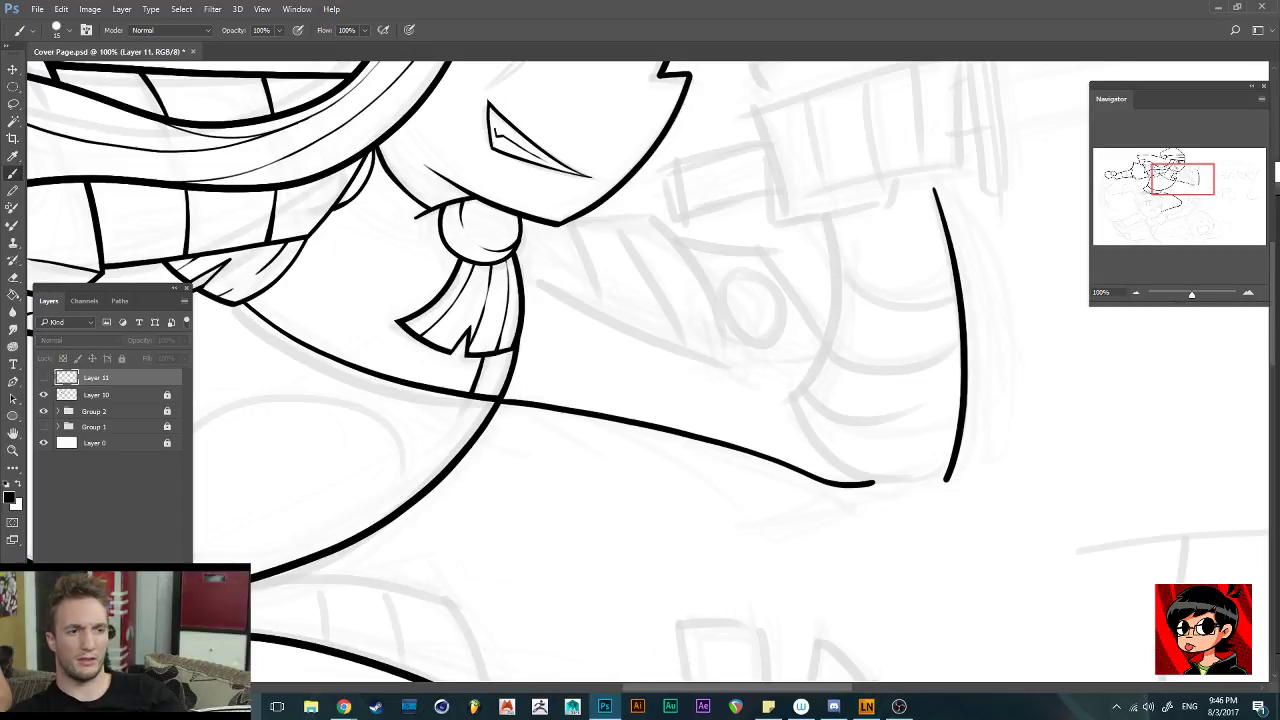
left_click(43, 378)
key("ctrl+shift+alt+n")
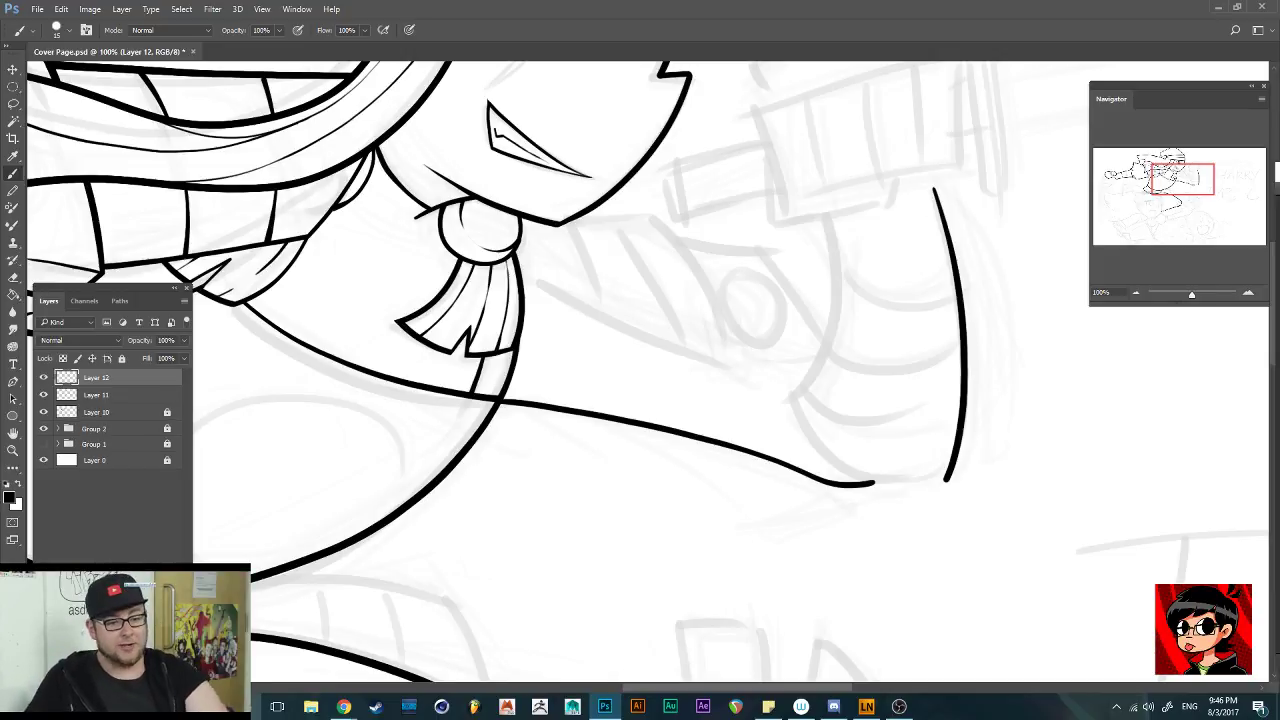
mouse_move(838, 200)
left_mouse_down()
mouse_move(832, 308)
mouse_move(790, 410)
left_mouse_up()
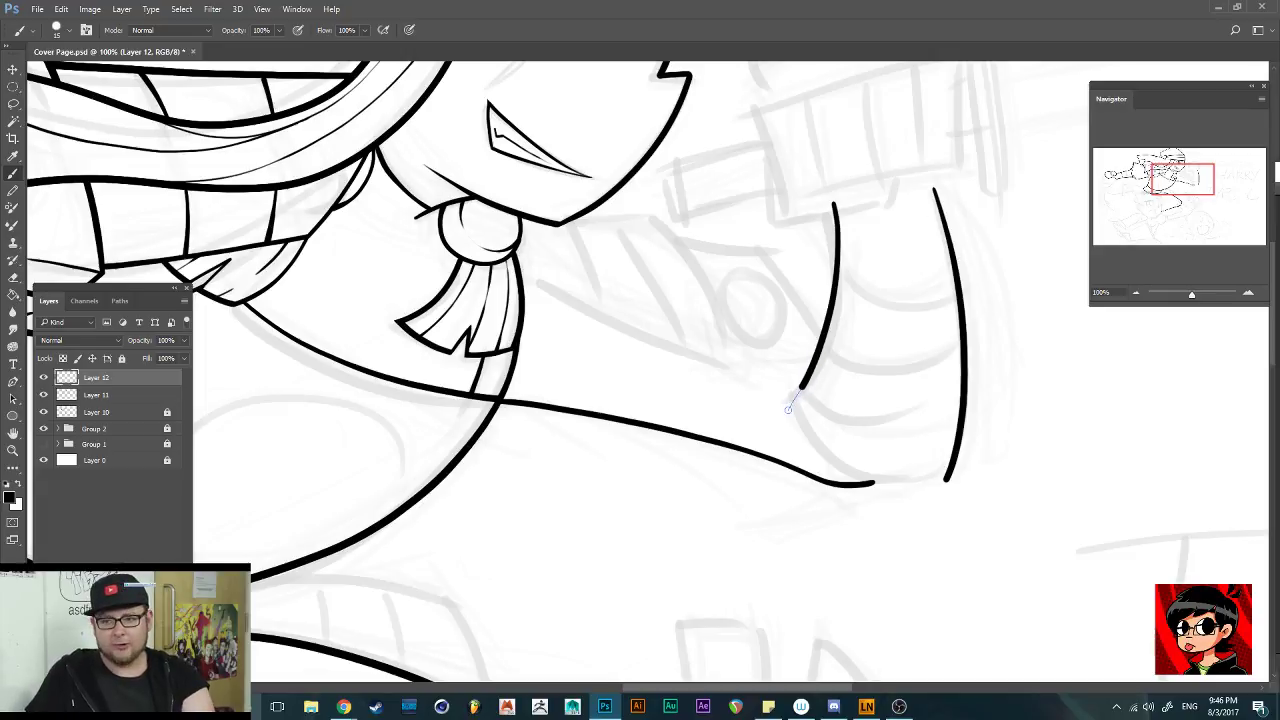
key("ctrl+alt+z")
mouse_move(836, 200)
left_mouse_down()
mouse_move(816, 376)
mouse_move(796, 410)
mouse_move(868, 488)
mouse_move(945, 478)
left_mouse_up()
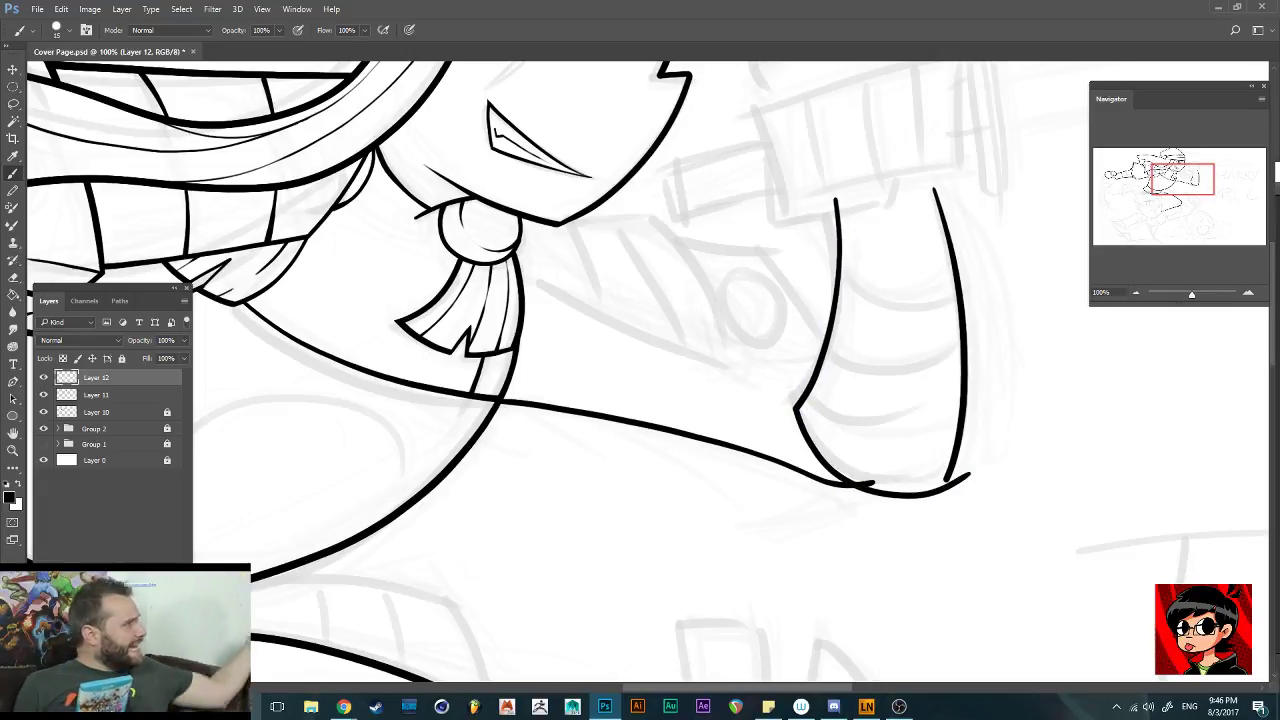
key("ctrl+alt+z")
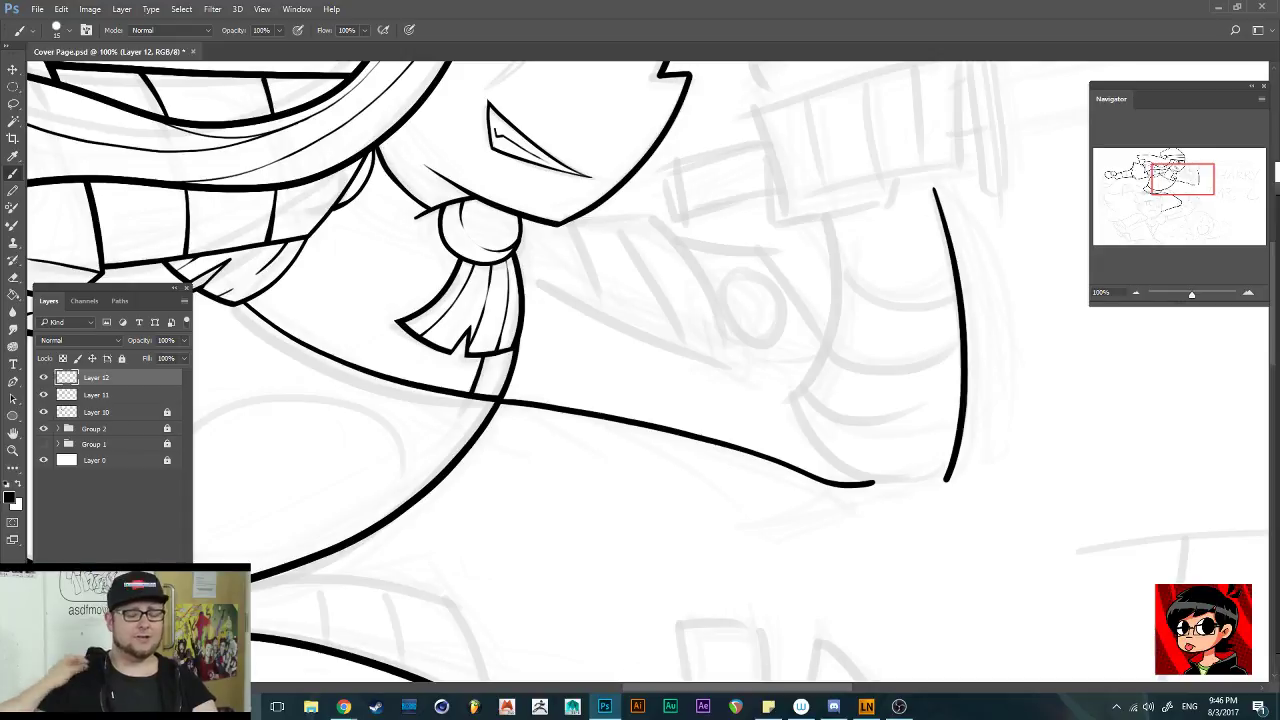
mouse_move(836, 196)
left_mouse_down()
mouse_move(840, 284)
mouse_move(779, 412)
mouse_move(794, 393)
mouse_move(790, 416)
mouse_move(829, 460)
mouse_move(945, 478)
left_mouse_up()
key("ctrl+alt+z")
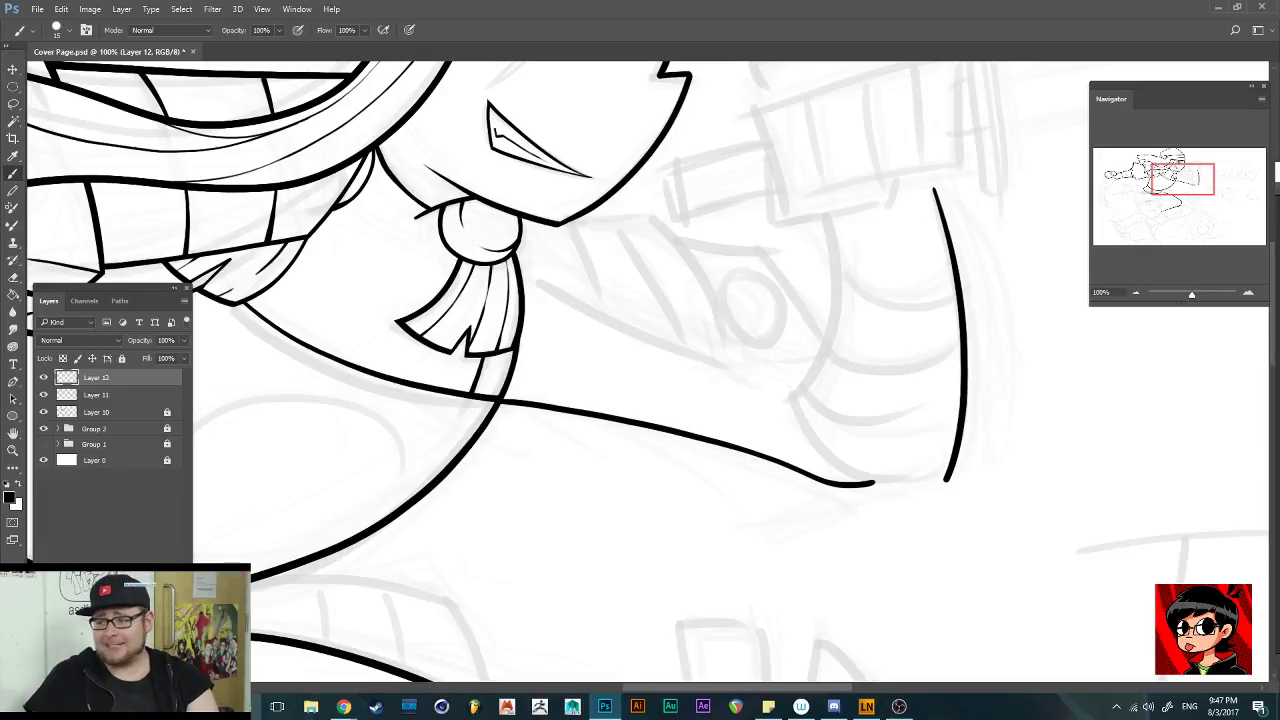
Ink the raised forearm's inner edge, rotate the canvas, and ink the rounded elbow curve joining it to the outer edge
mouse_move(831, 201)
left_mouse_down()
mouse_move(842, 251)
mouse_move(827, 350)
mouse_move(787, 414)
left_mouse_up()
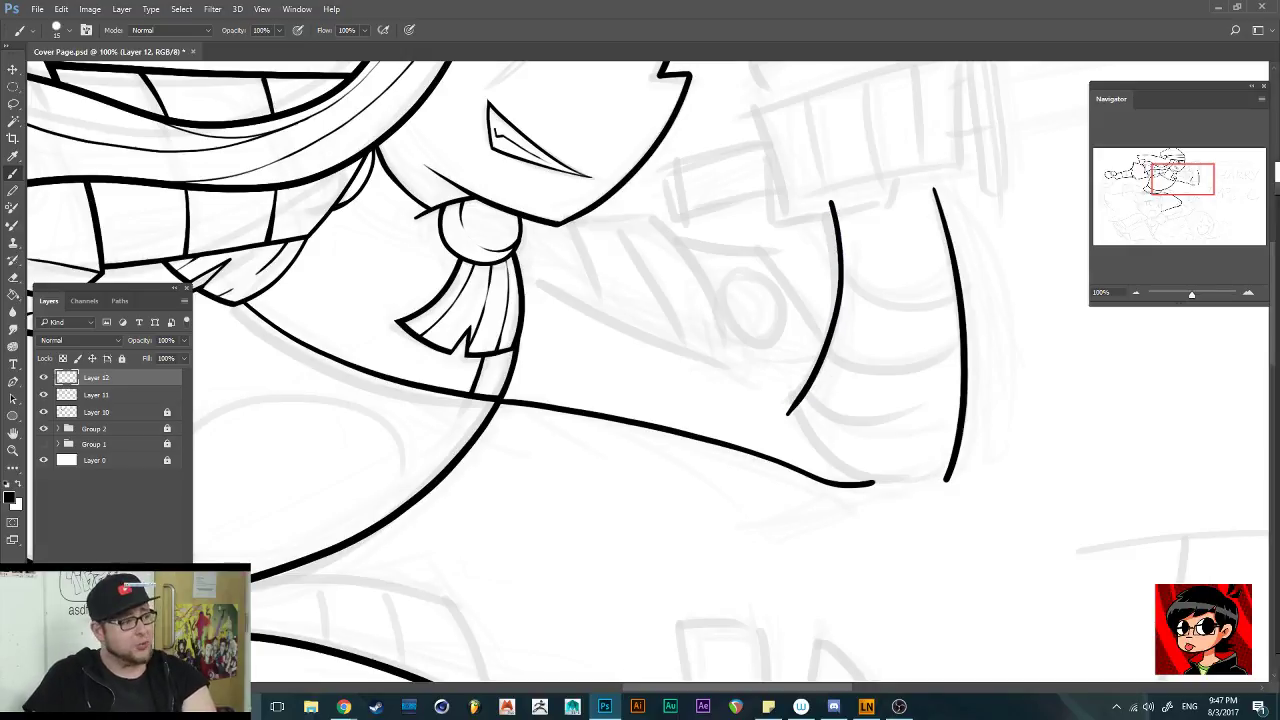
scroll(648, 372, "down", 5)
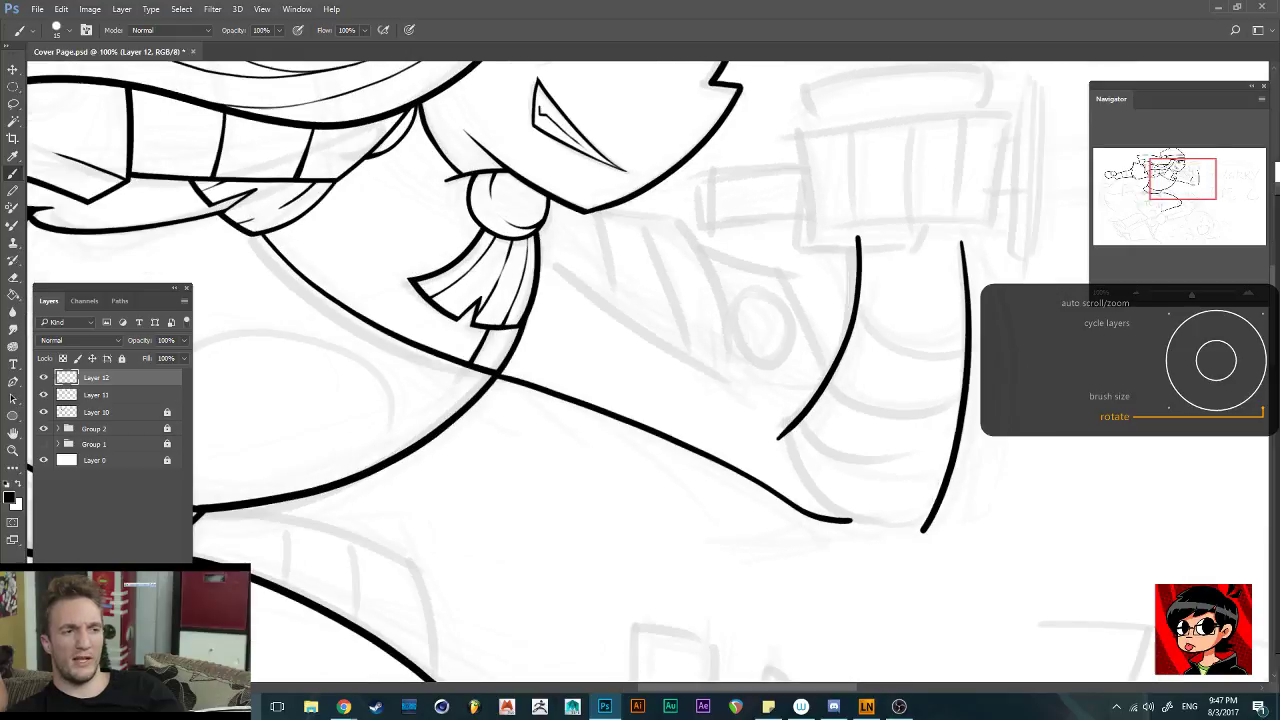
scroll(648, 372, "down", 4)
scroll(648, 372, "down", 1)
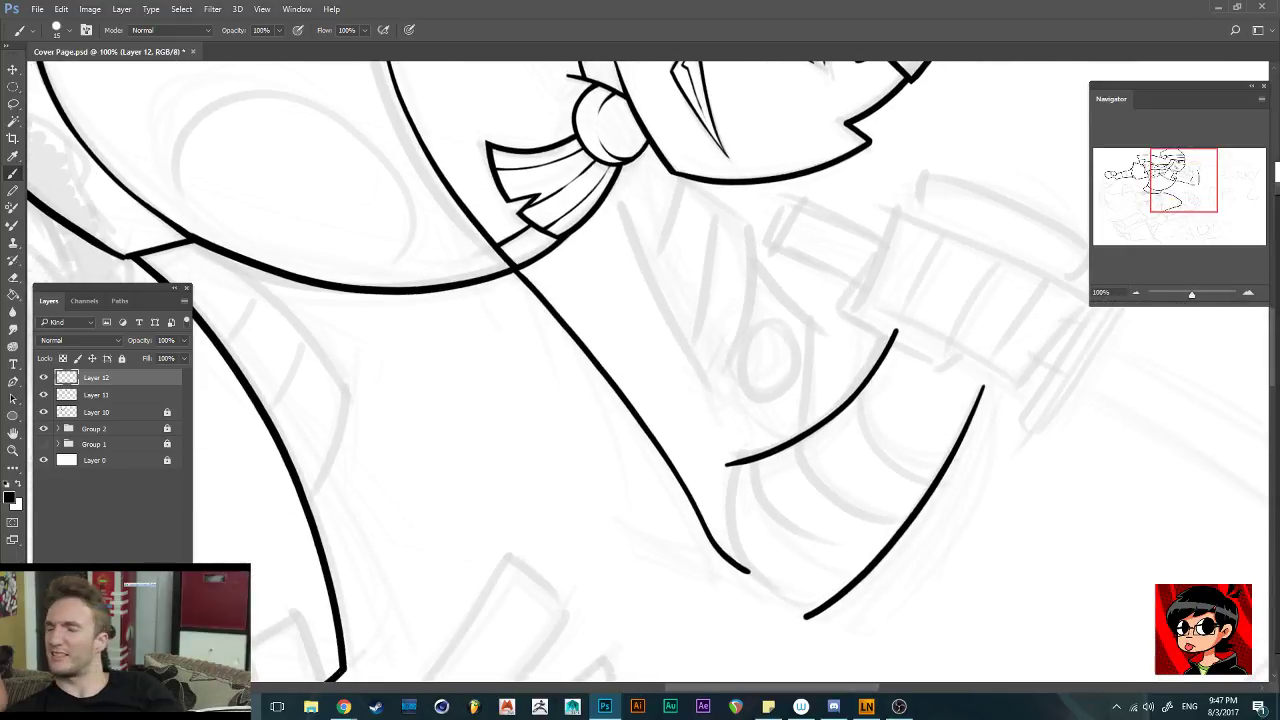
scroll(640, 370, "down", 2)
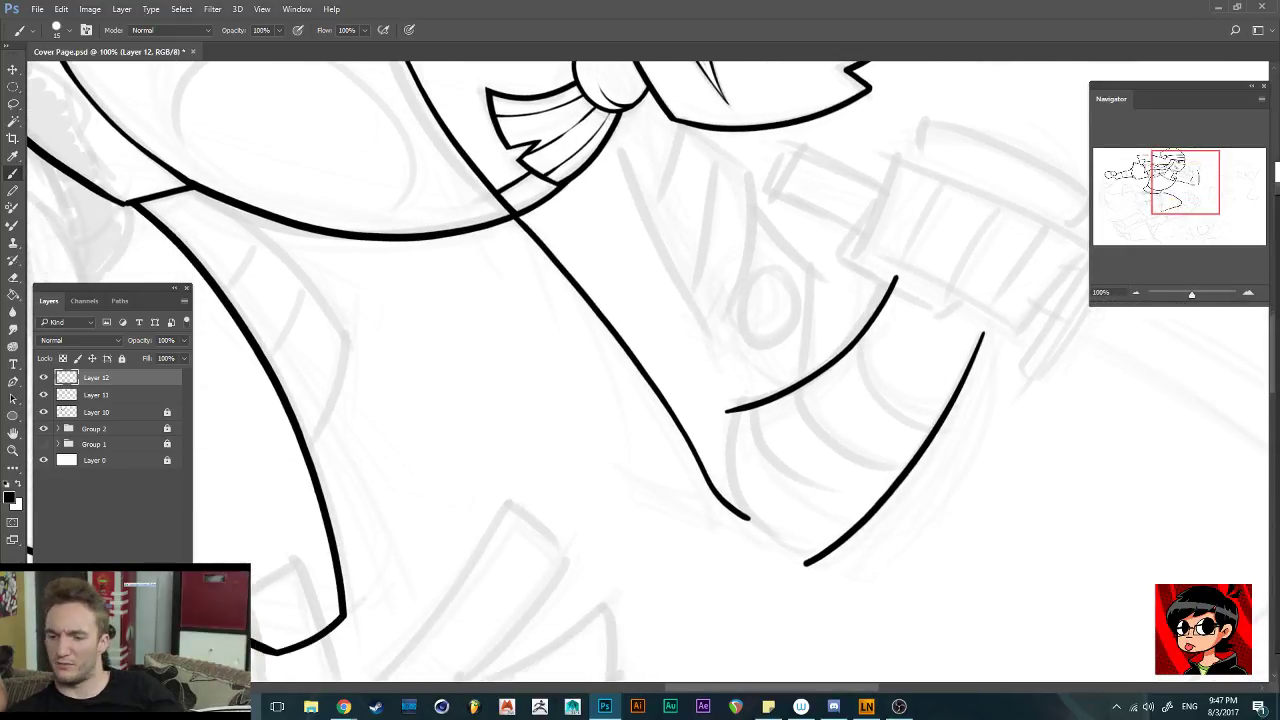
mouse_move(741, 401)
left_mouse_down()
mouse_move(733, 485)
mouse_move(754, 538)
mouse_move(803, 566)
left_mouse_up()
key("ctrl+z")
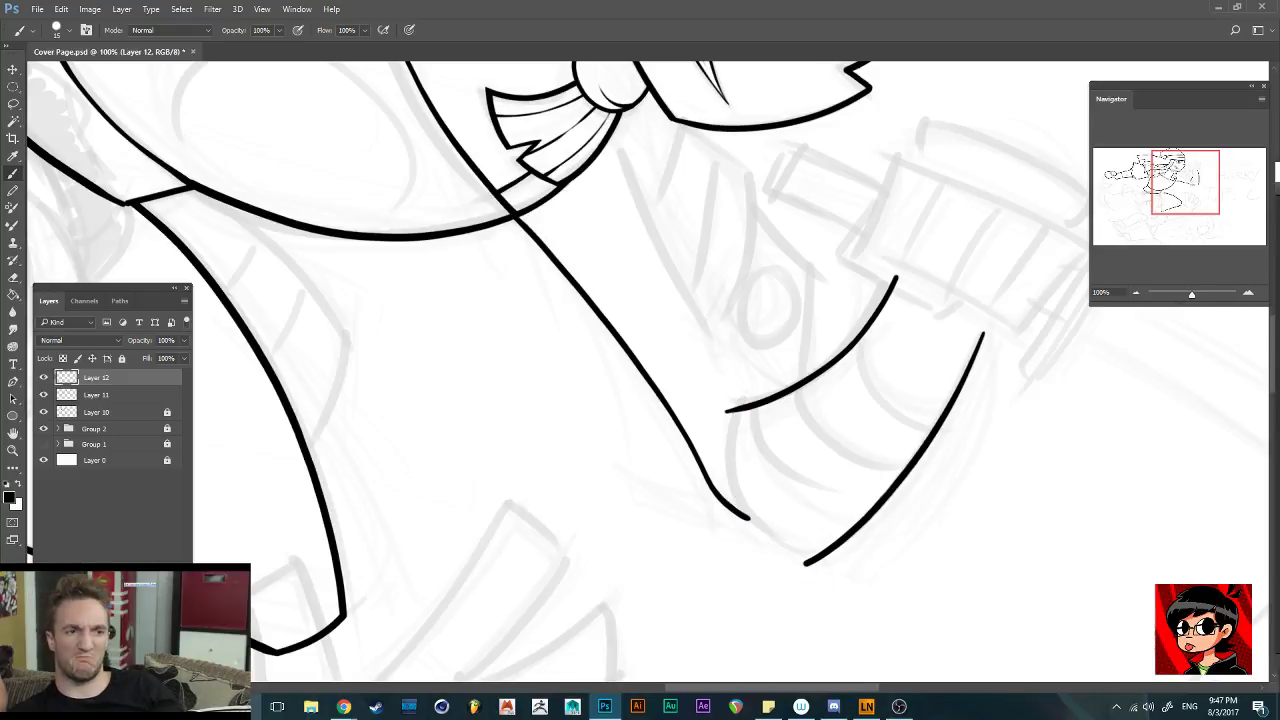
mouse_move(741, 398)
left_mouse_down()
mouse_move(733, 499)
mouse_move(753, 538)
mouse_move(820, 568)
left_mouse_up()
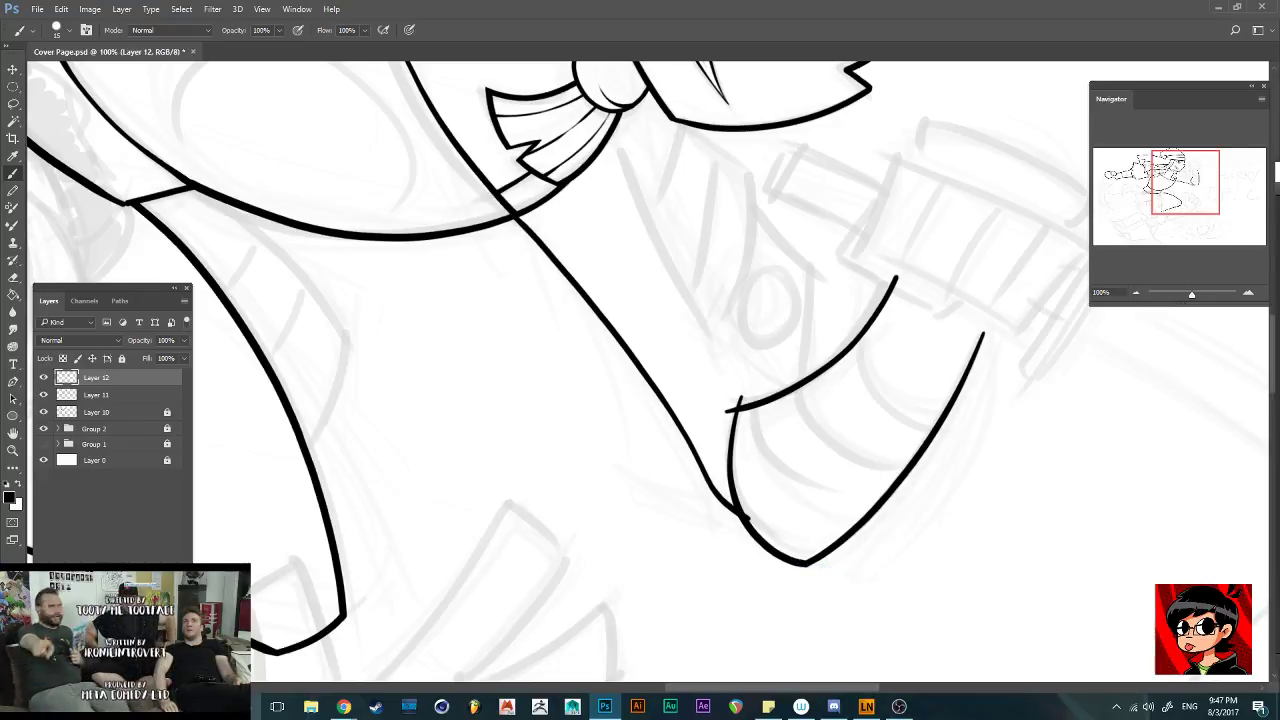
Unlock Layer 10 and erase the end of the outstretched arm's line that overshoots into the elbow on Layer 11
left_click(110, 412)
left_click(122, 359)
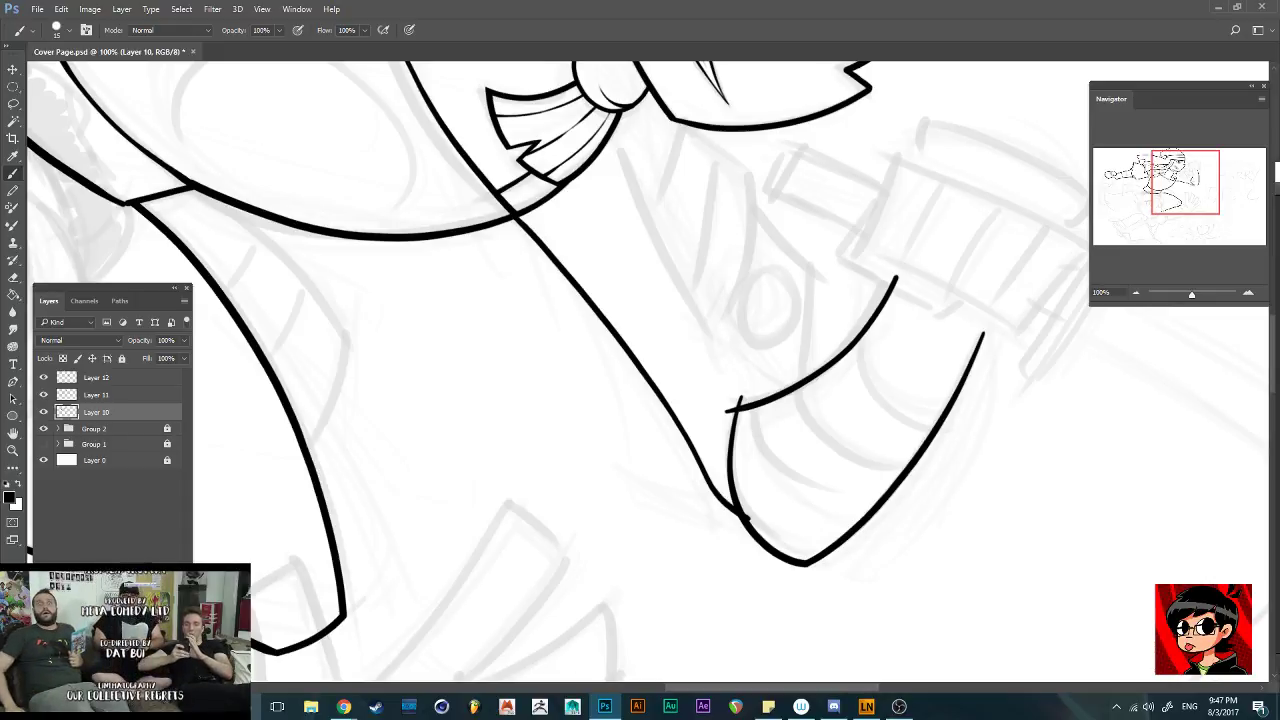
left_click(110, 395)
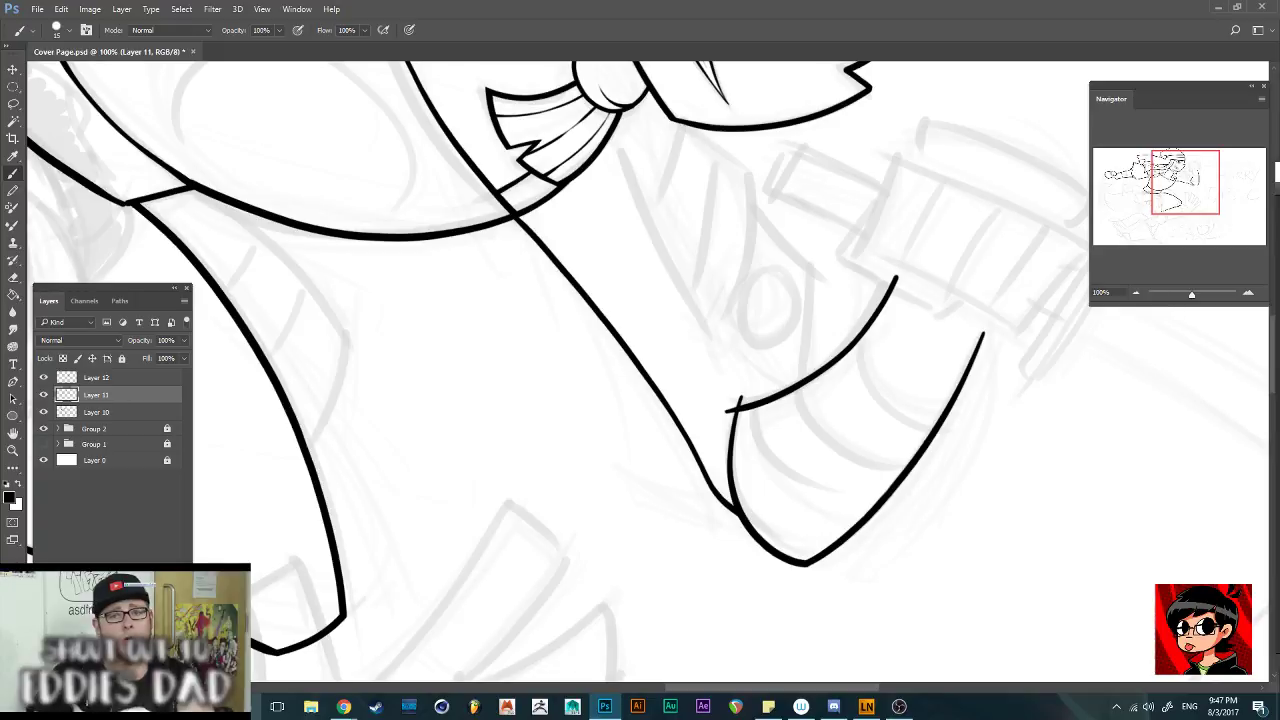
Erase the overshooting line ends at the inner elbow corner on Layer 12 so the two strokes meet in a clean point
key("ctrl+plus")
key("ctrl+plus")
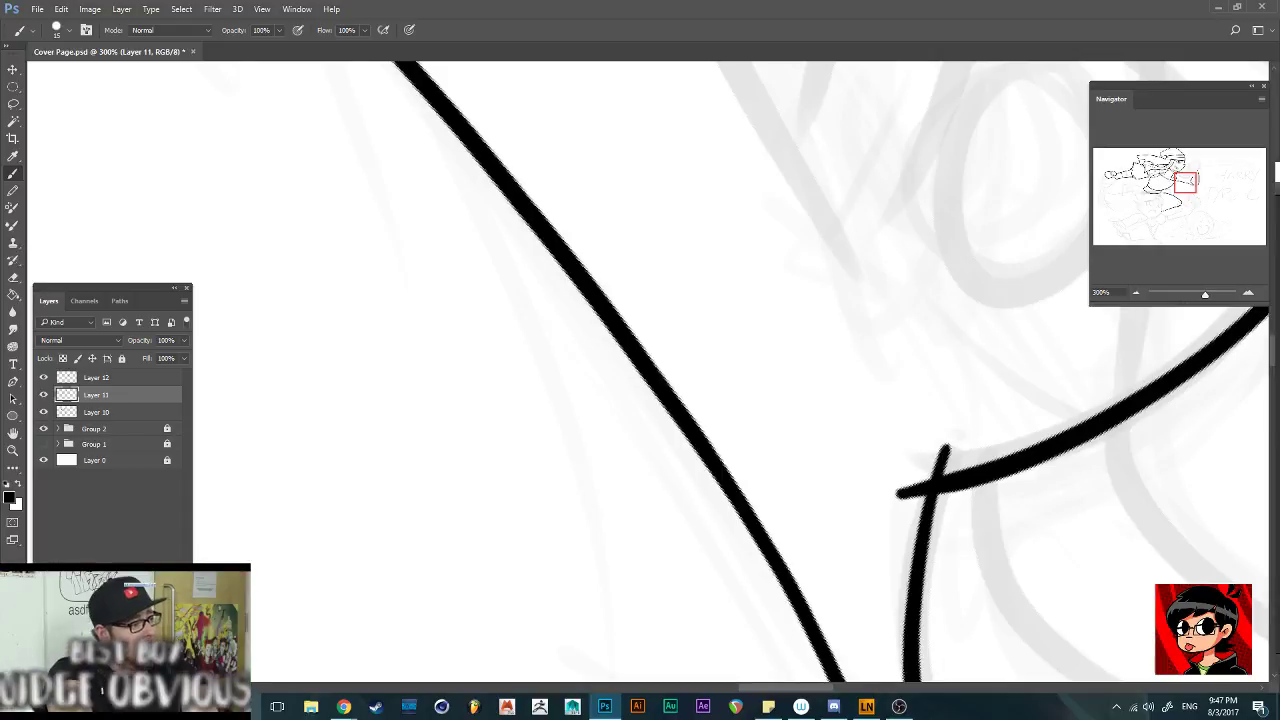
left_click(97, 378)
scroll(648, 372, "right", 2)
scroll(640, 370, "right", 3)
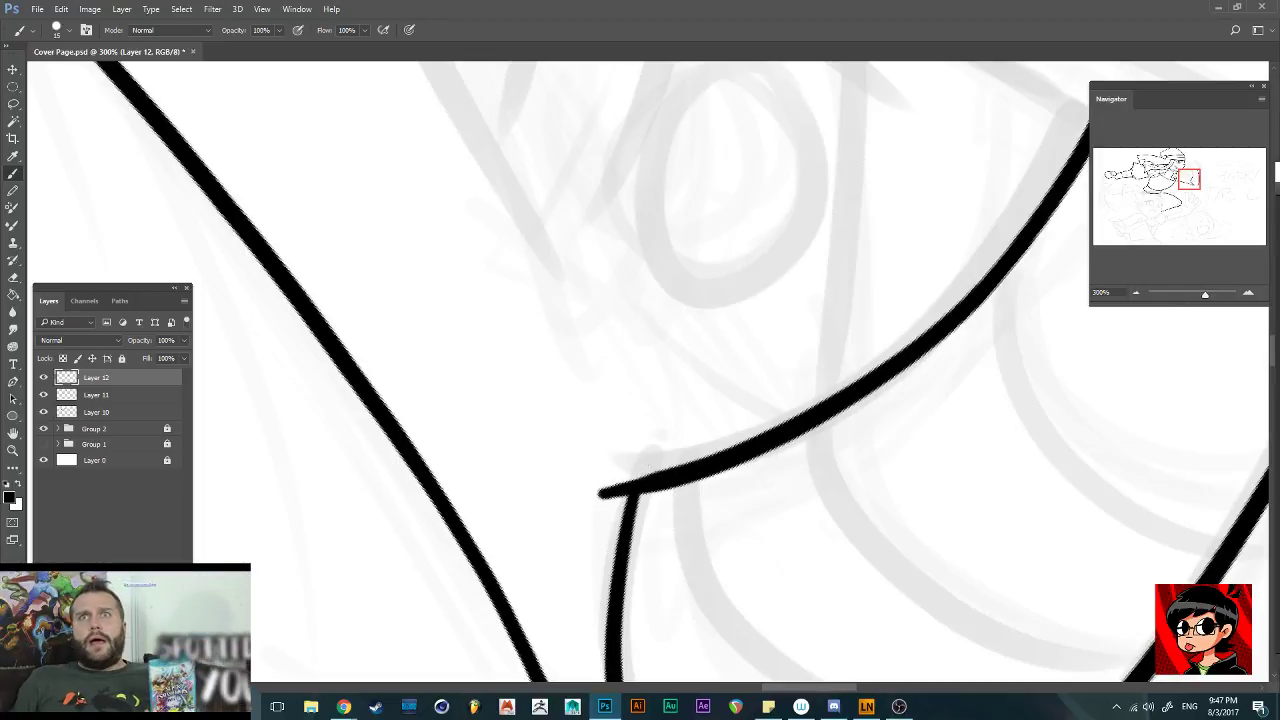
left_click_drag(599, 494, 629, 488)
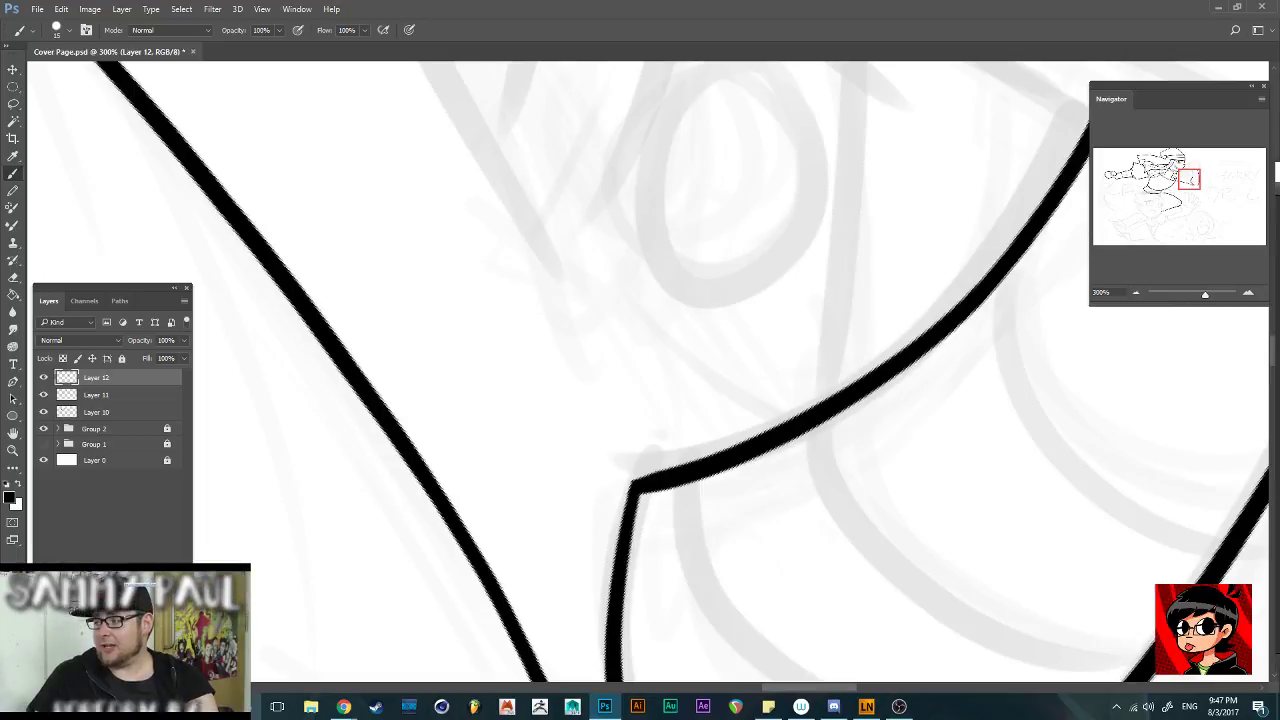
key("ctrl+minus")
key("ctrl+minus")
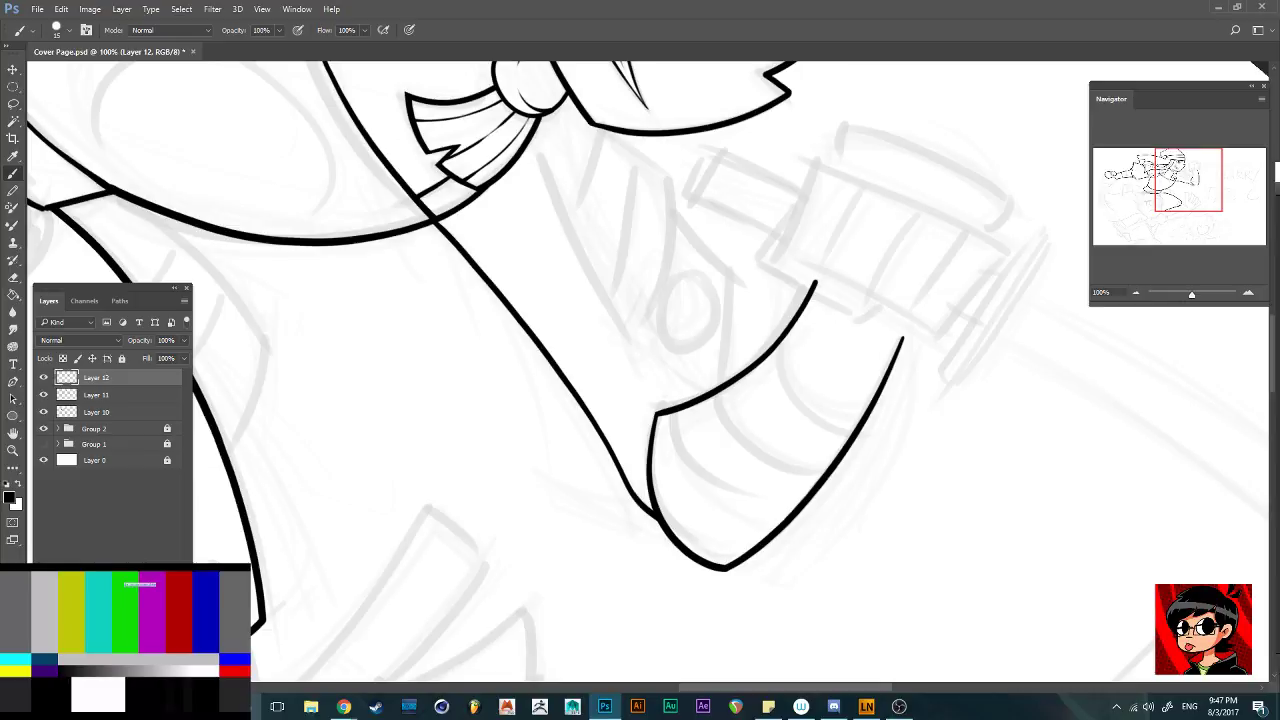
left_click_drag(882, 388, 913, 303)
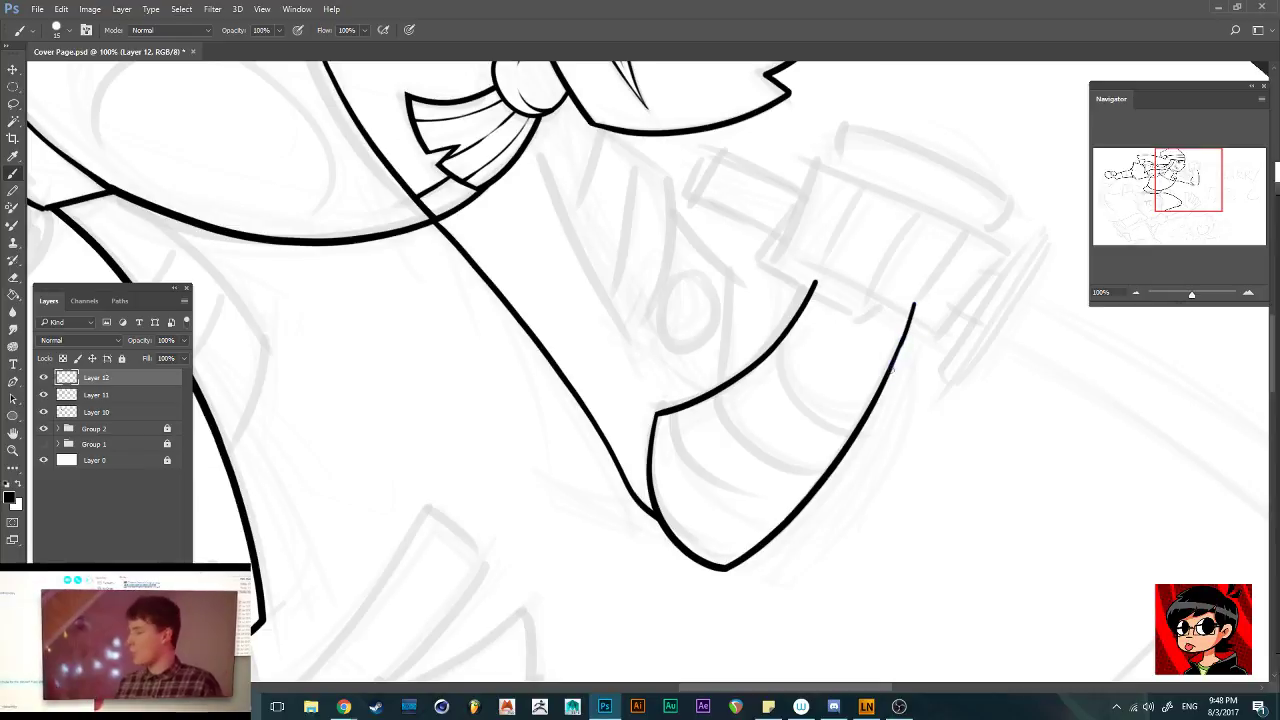
key("ctrl+z")
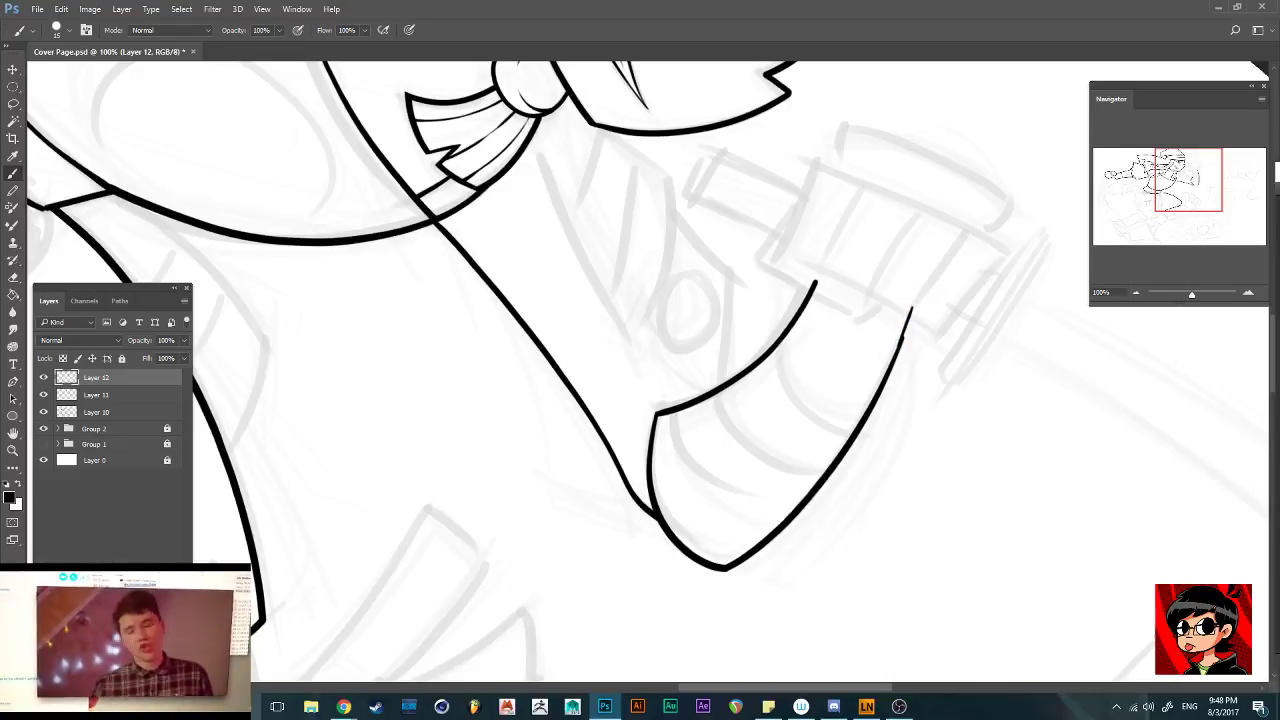
left_click_drag(914, 300, 893, 367)
key("ctrl+z")
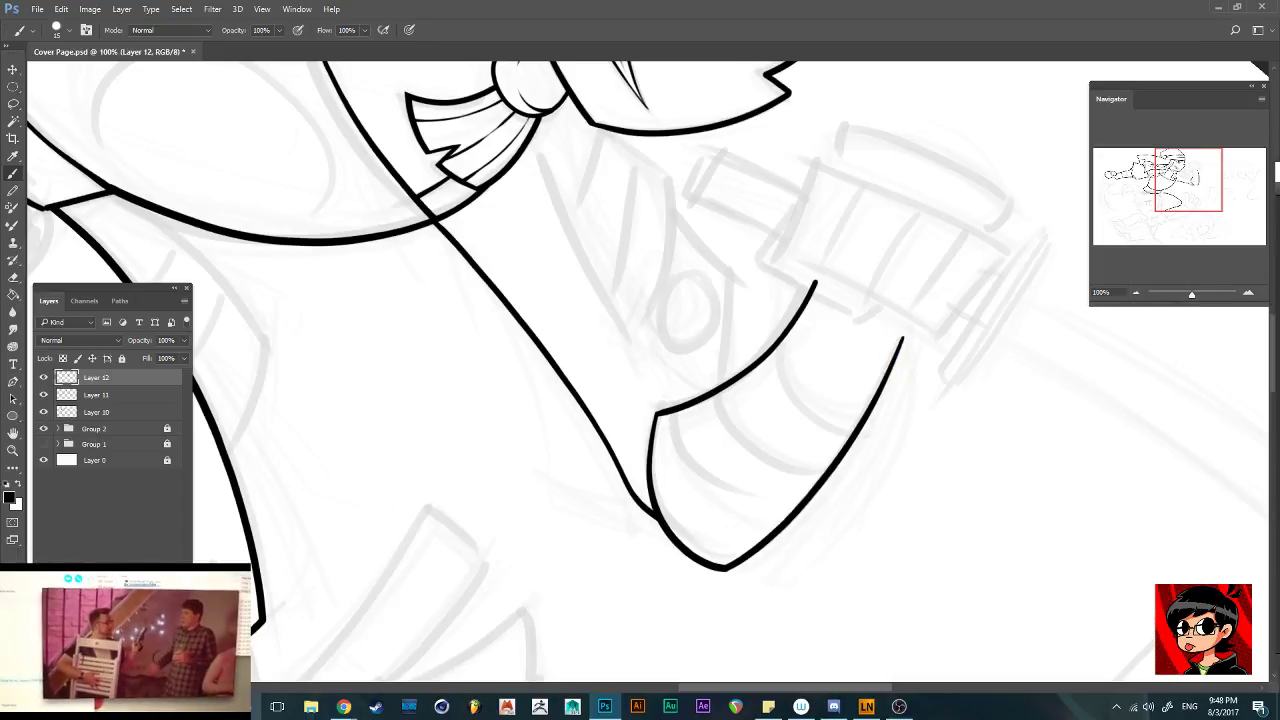
left_click_drag(913, 297, 899, 350)
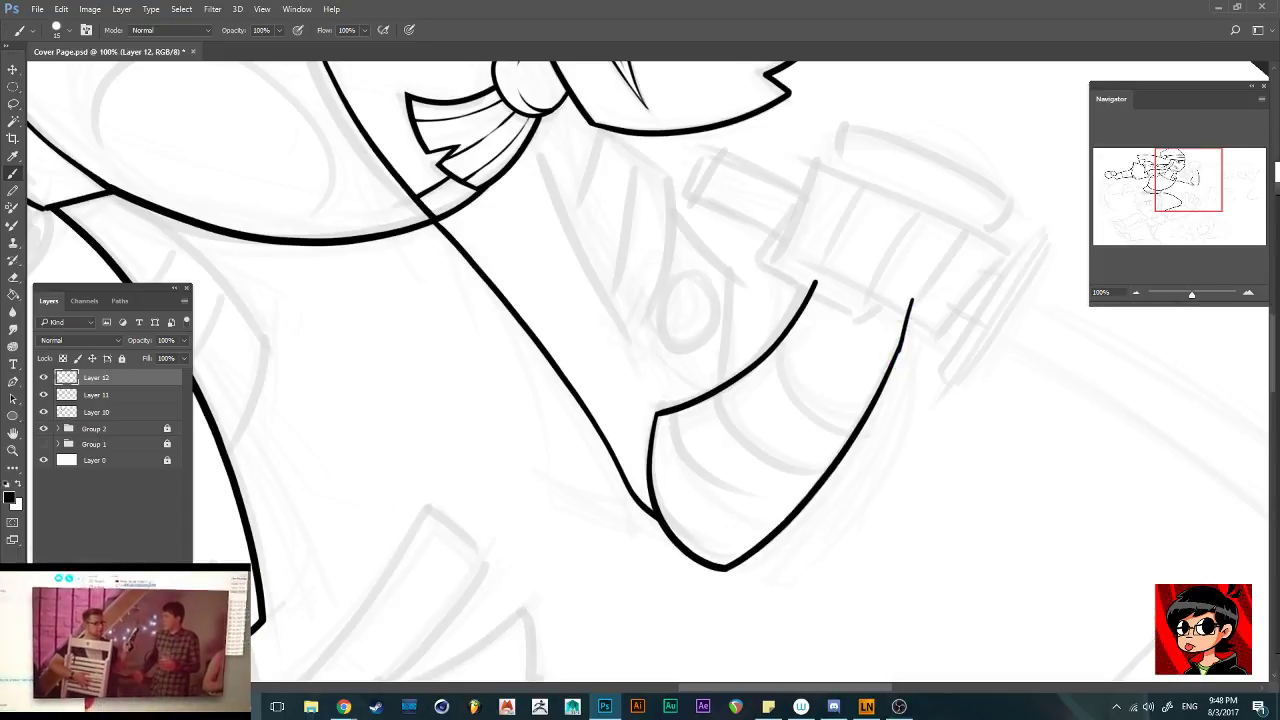
key("ctrl+z")
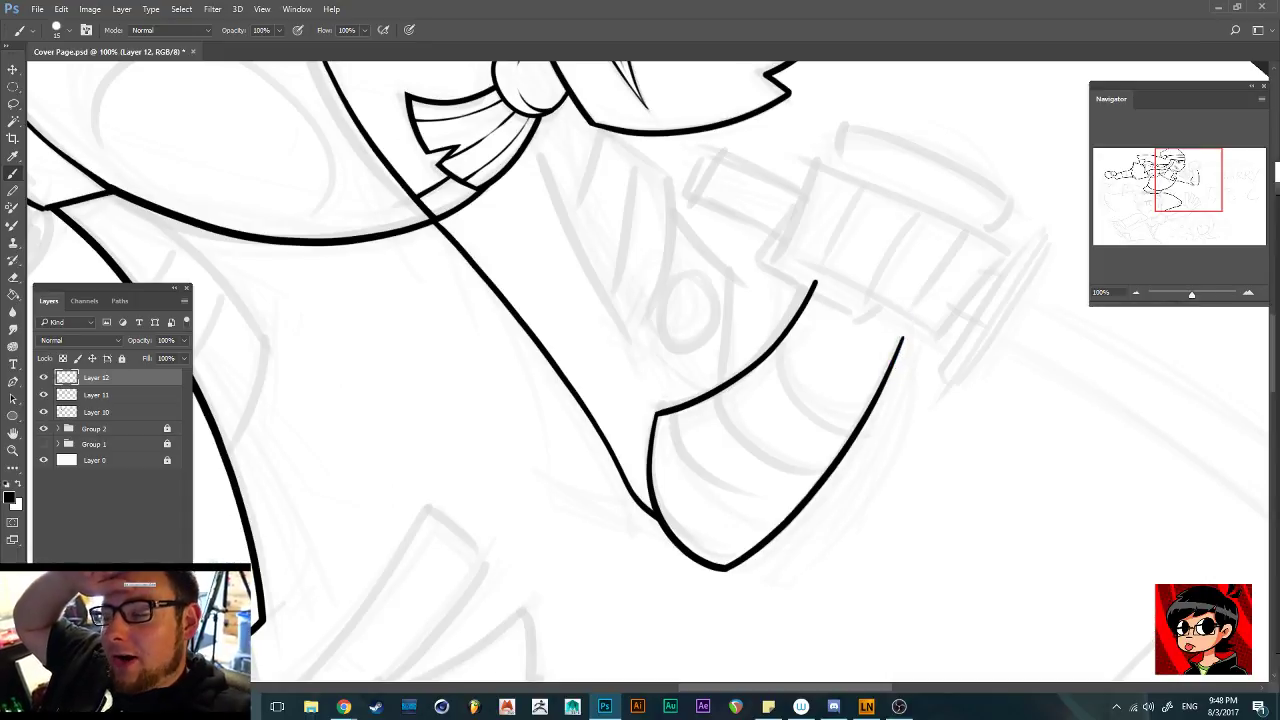
Turn the canvas around and extend the forearm's outer edge with a tapering stroke past the wrist into the sketched fist
key("r")
key("r")
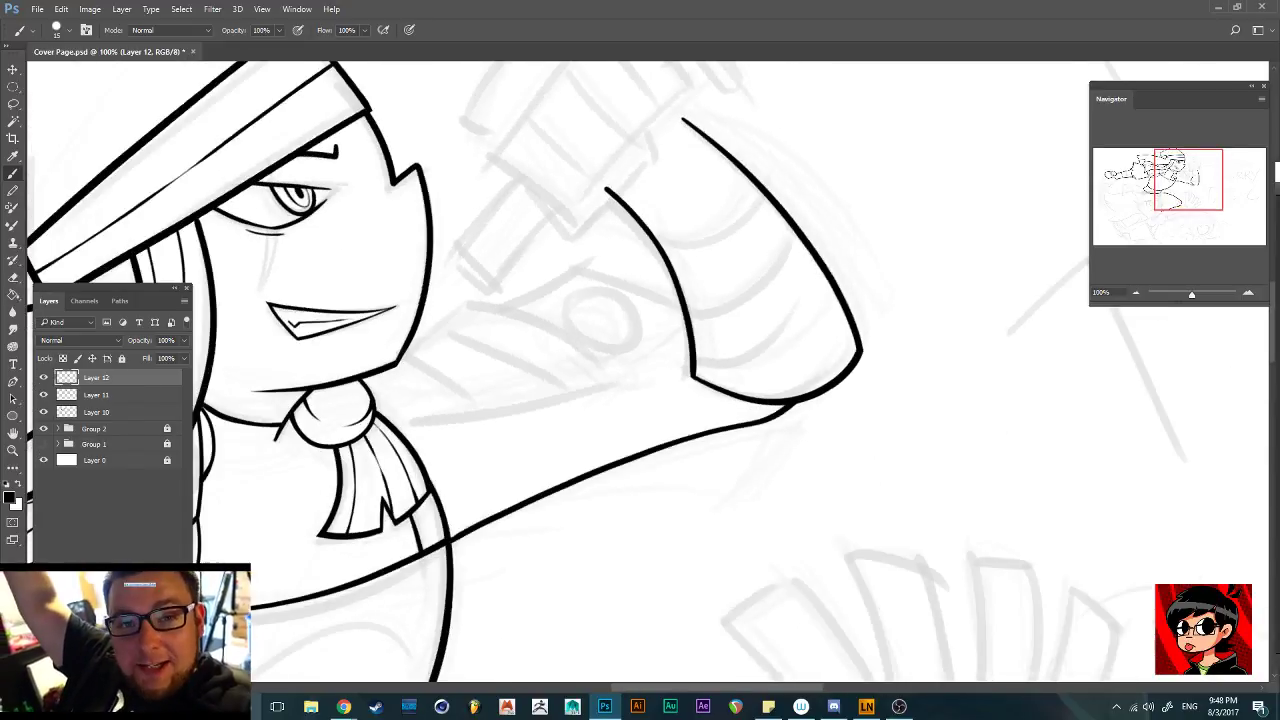
key("r")
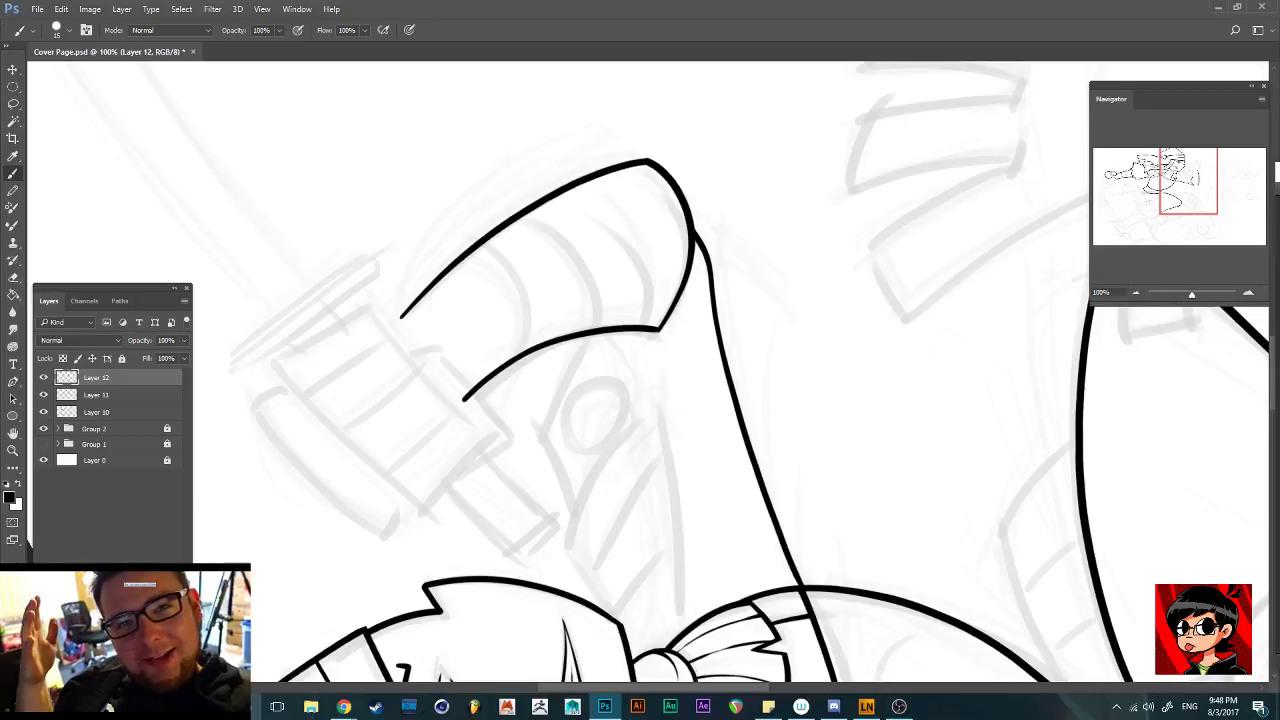
left_click_drag(455, 262, 367, 362)
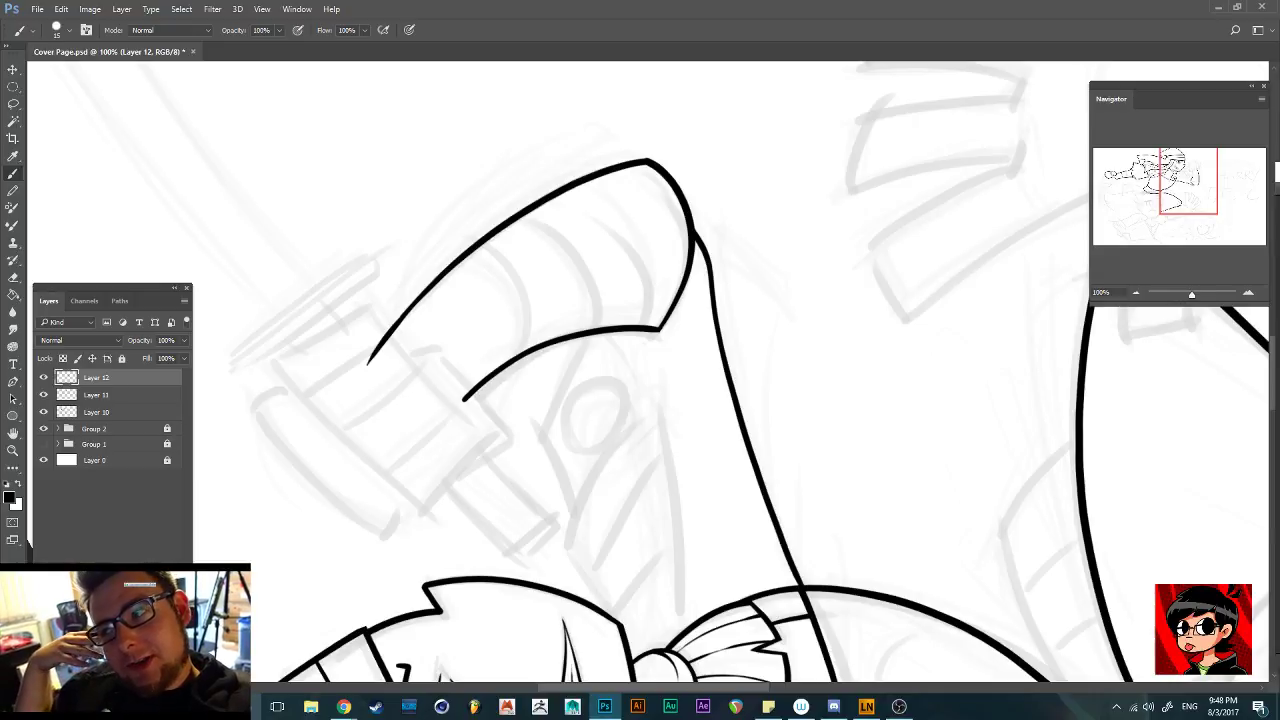
Merge Layers 10, 11 and 12 into one locked layer and add a new layer above it
key("r")
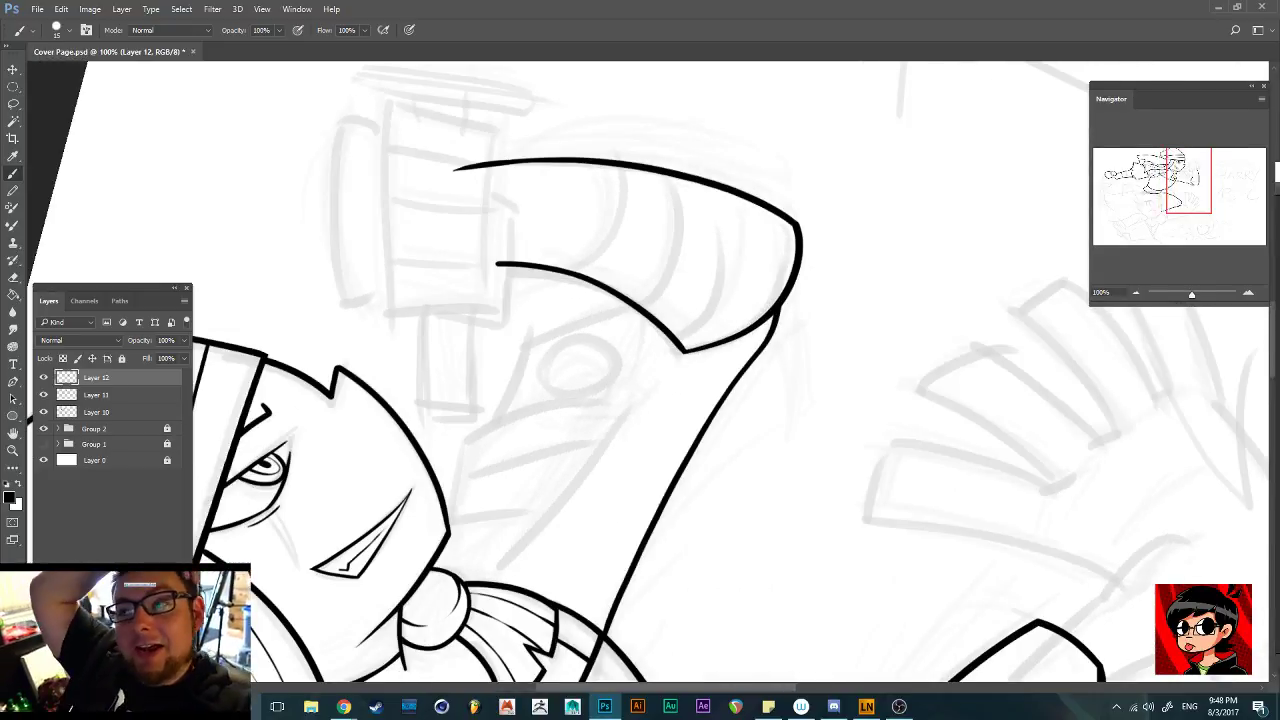
left_click(96, 412, "shift")
right_click(100, 412)
left_click(150, 484)
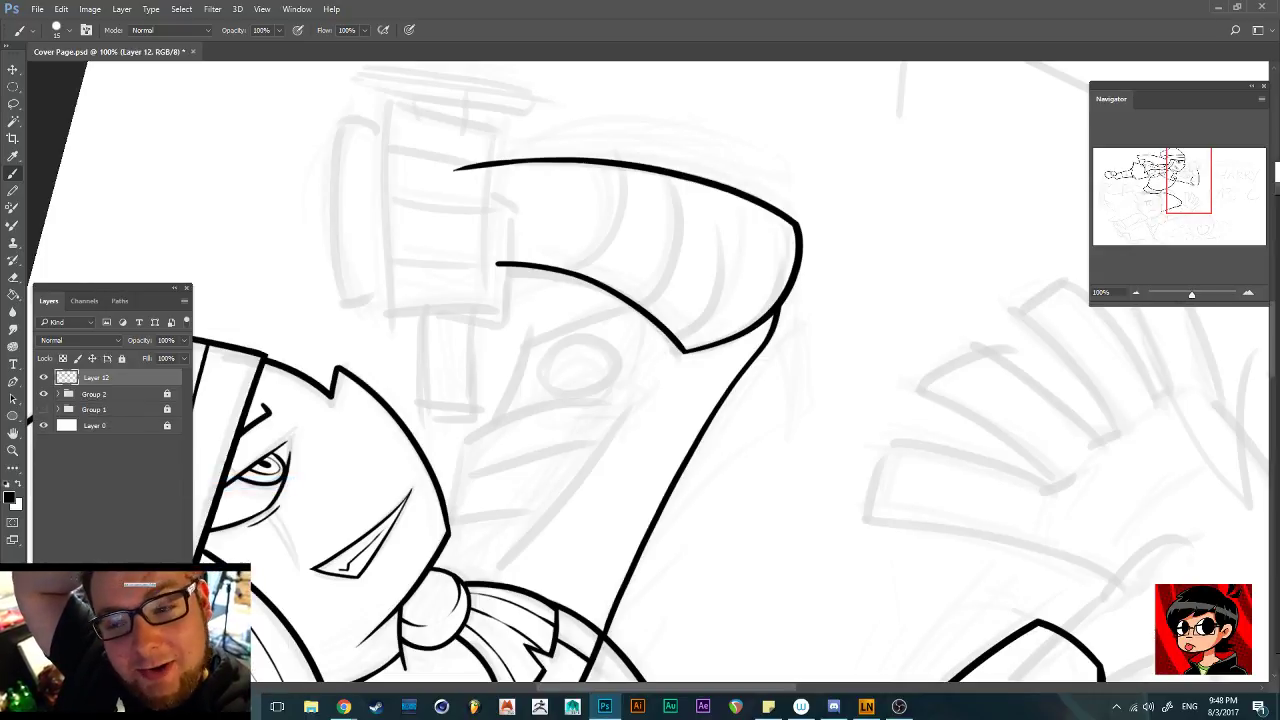
left_click(122, 358)
key("ctrl+alt+shift+n")
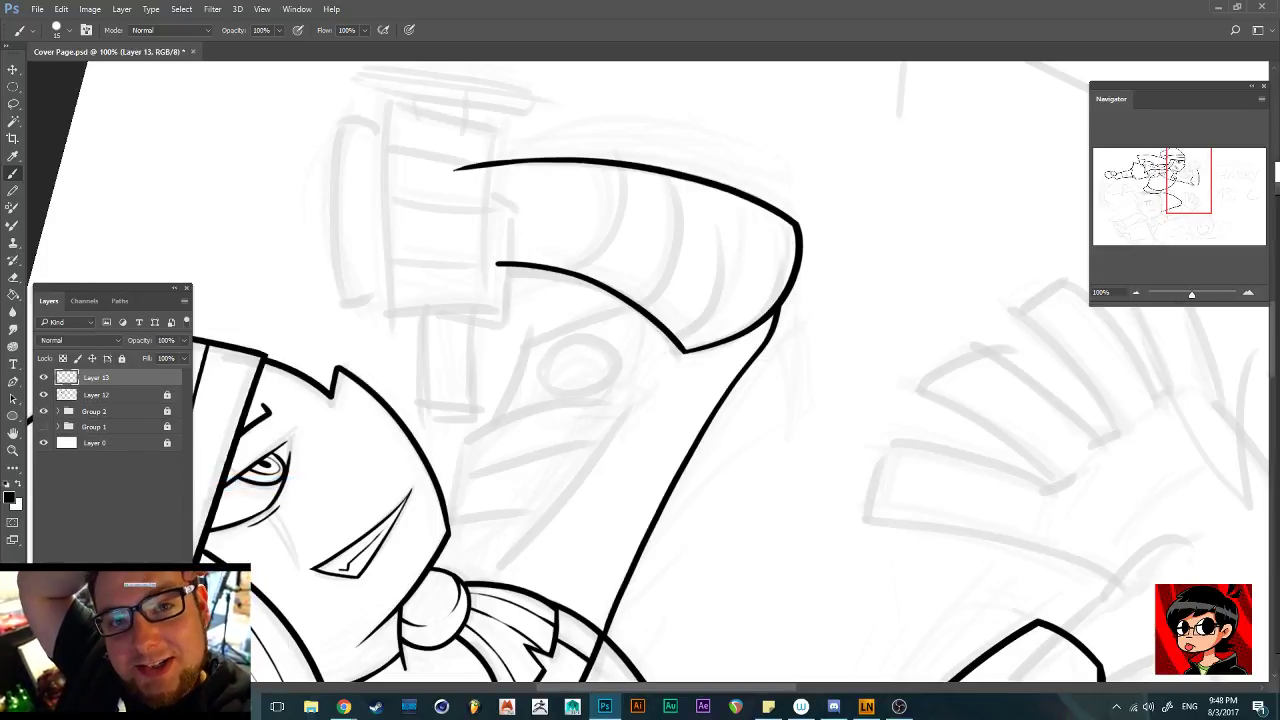
Ink the straight wrist-side edge of the sword-gripping fist across the forearm's end on the new layer, undoing the adjoining stroke
scroll(648, 372, "up", 1)
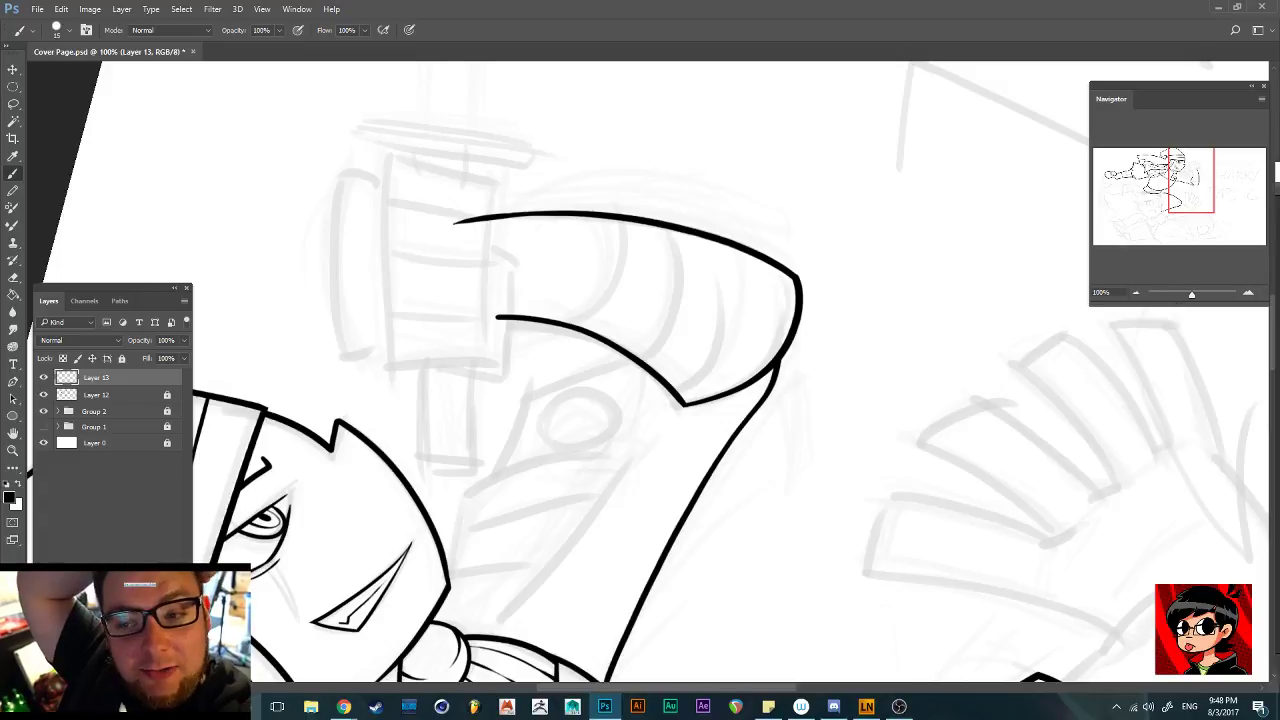
left_click_drag(497, 182, 484, 358)
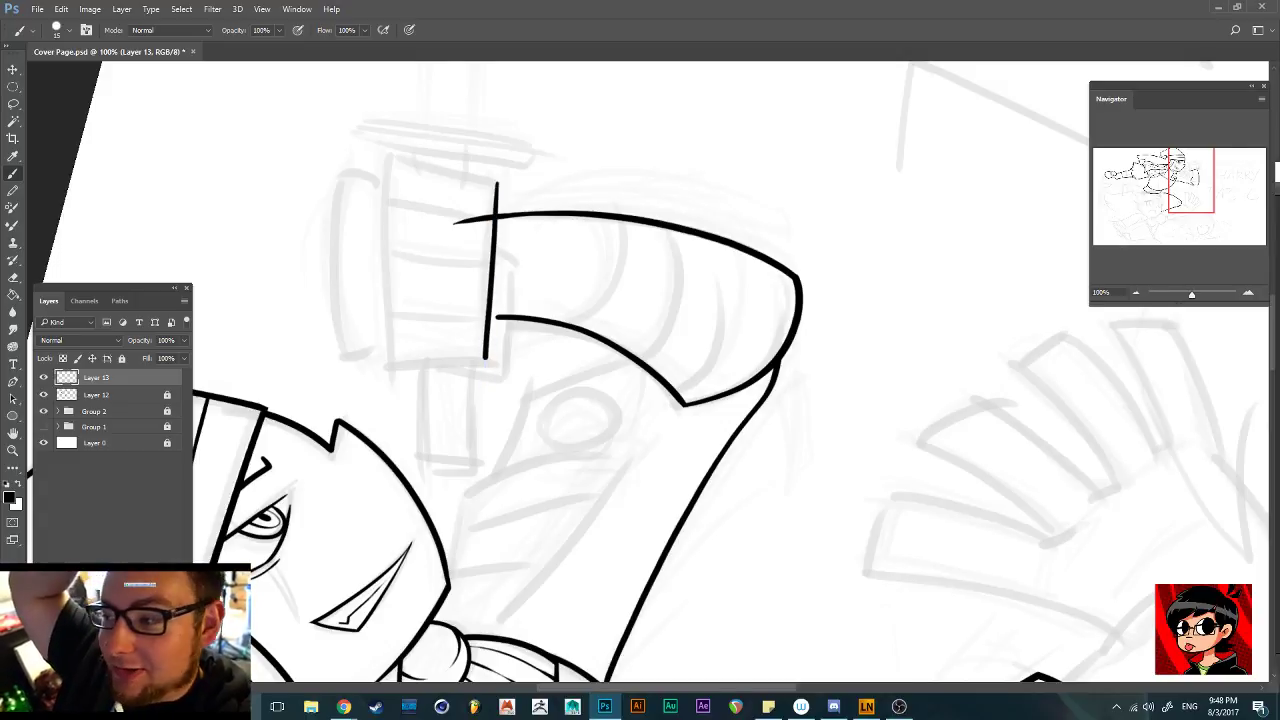
left_click_drag(495, 183, 391, 160)
key("ctrl+alt+z")
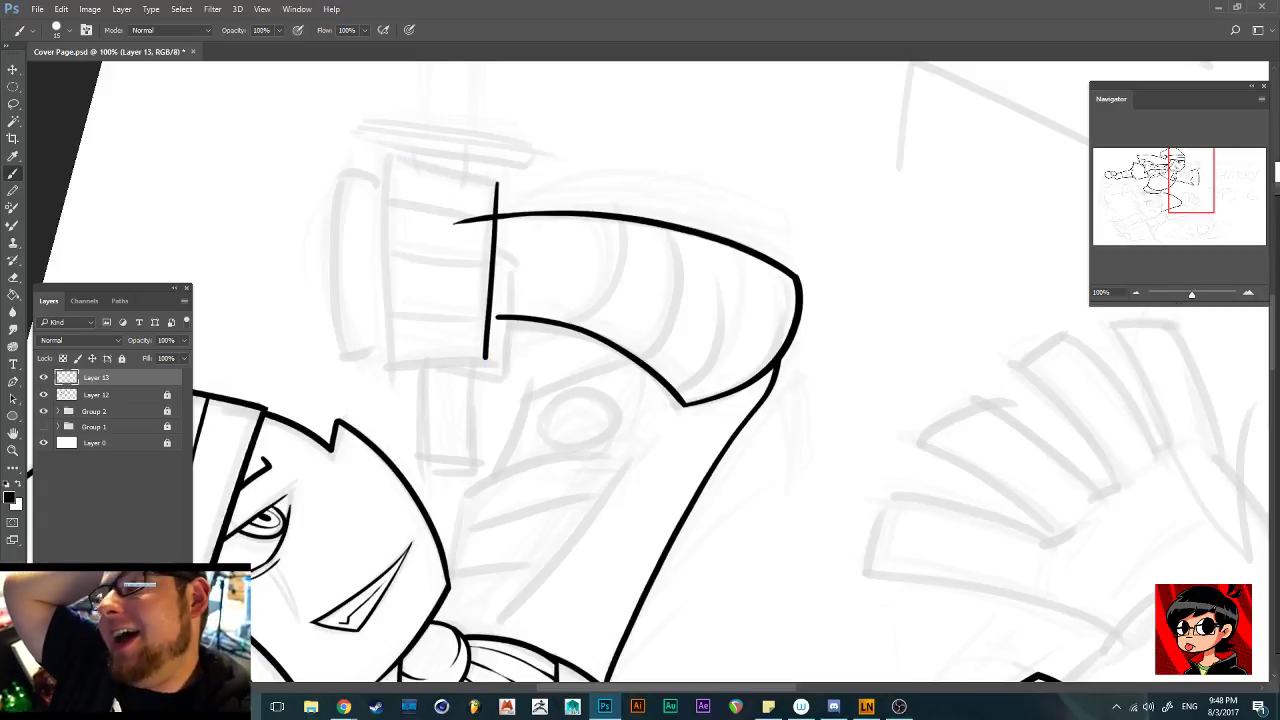
Rotate the canvas and ink the fist's slightly bowed edge along the sword guard from the wrist-side corner, redoing the stroke once
key("r")
key("r")
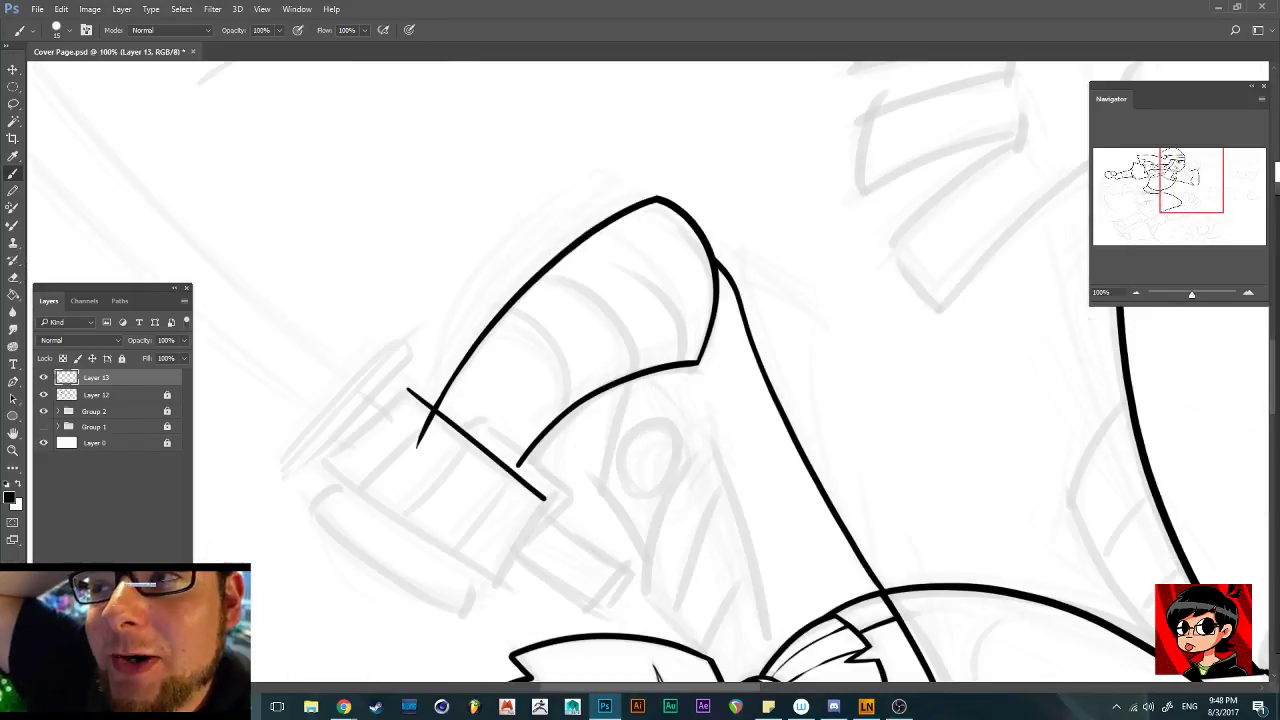
left_click_drag(410, 386, 326, 460)
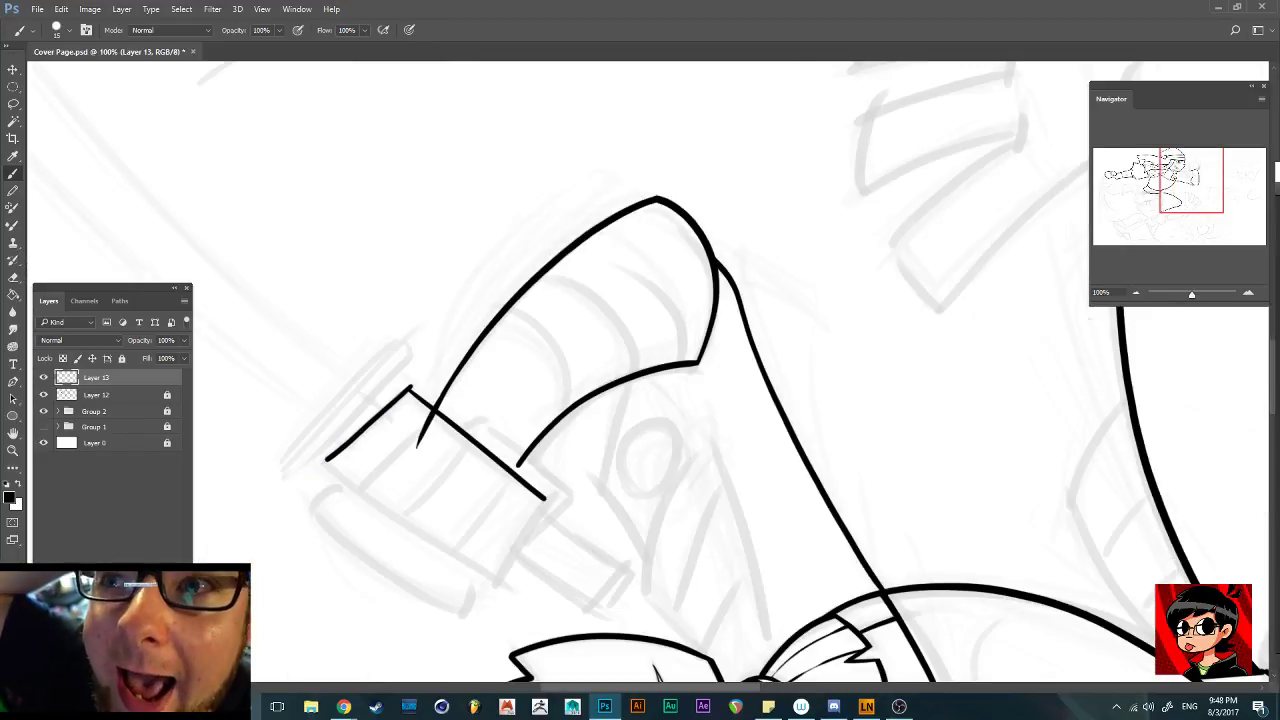
key("ctrl+z")
left_click_drag(412, 386, 316, 458)
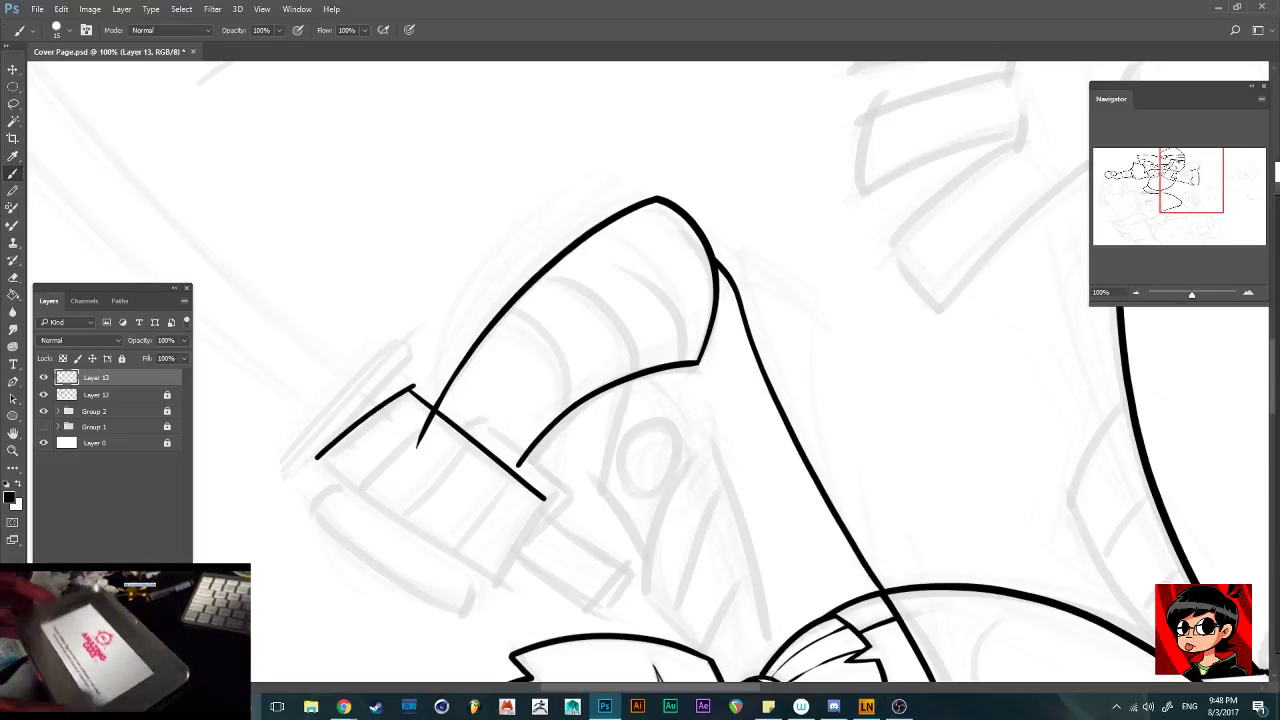
key("r")
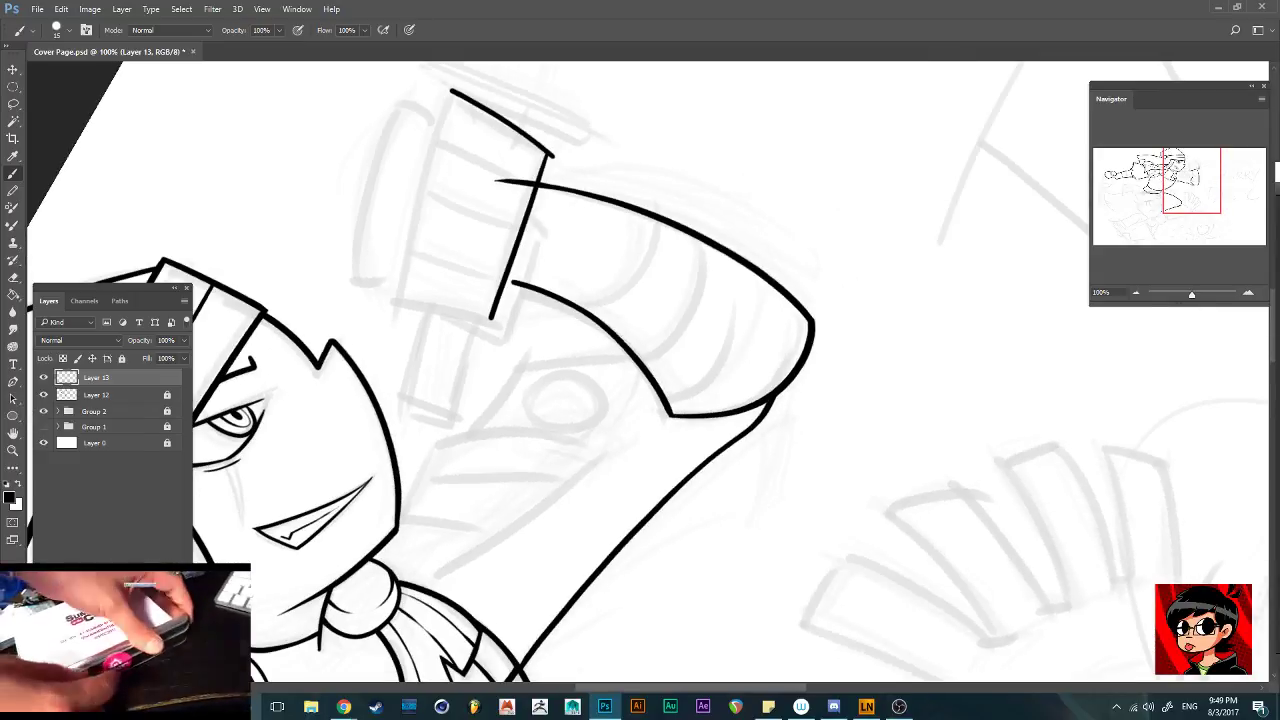
key("r")
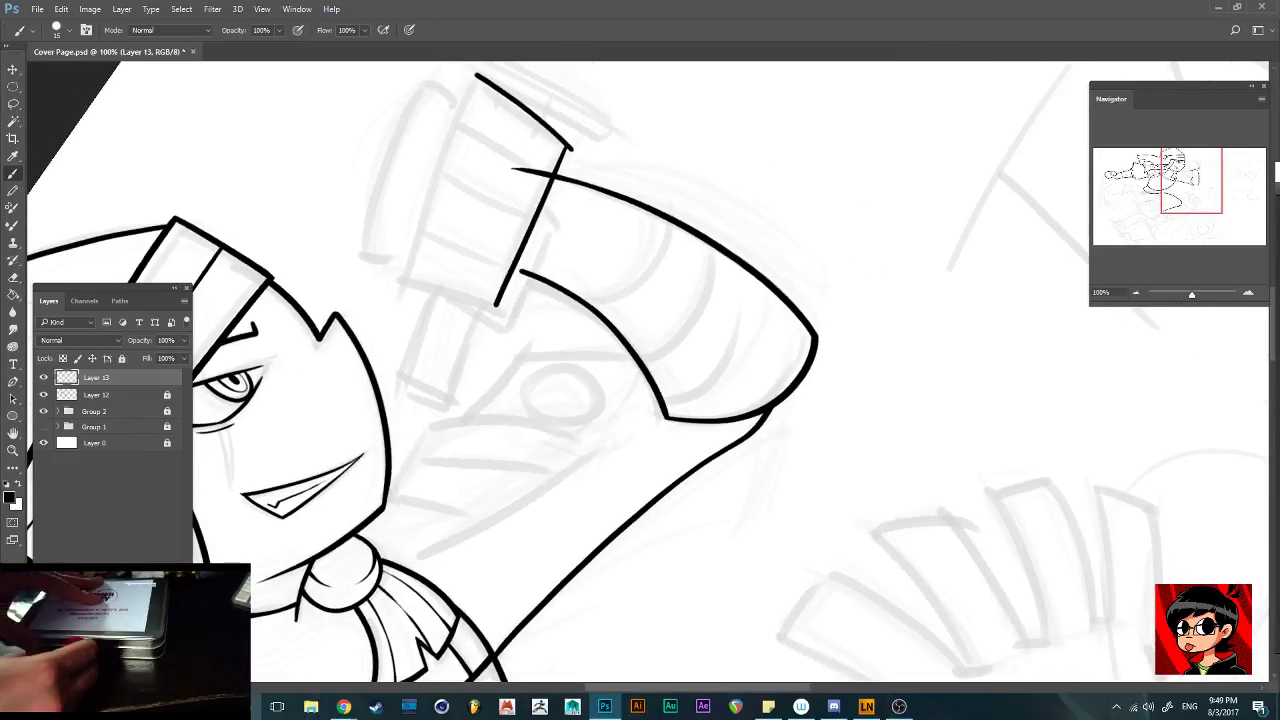
Ink the fist's long bowed outer edge and the short edge closing its far end, rotating the canvas to suit each stroke
key("r")
scroll(648, 372, "up", 2)
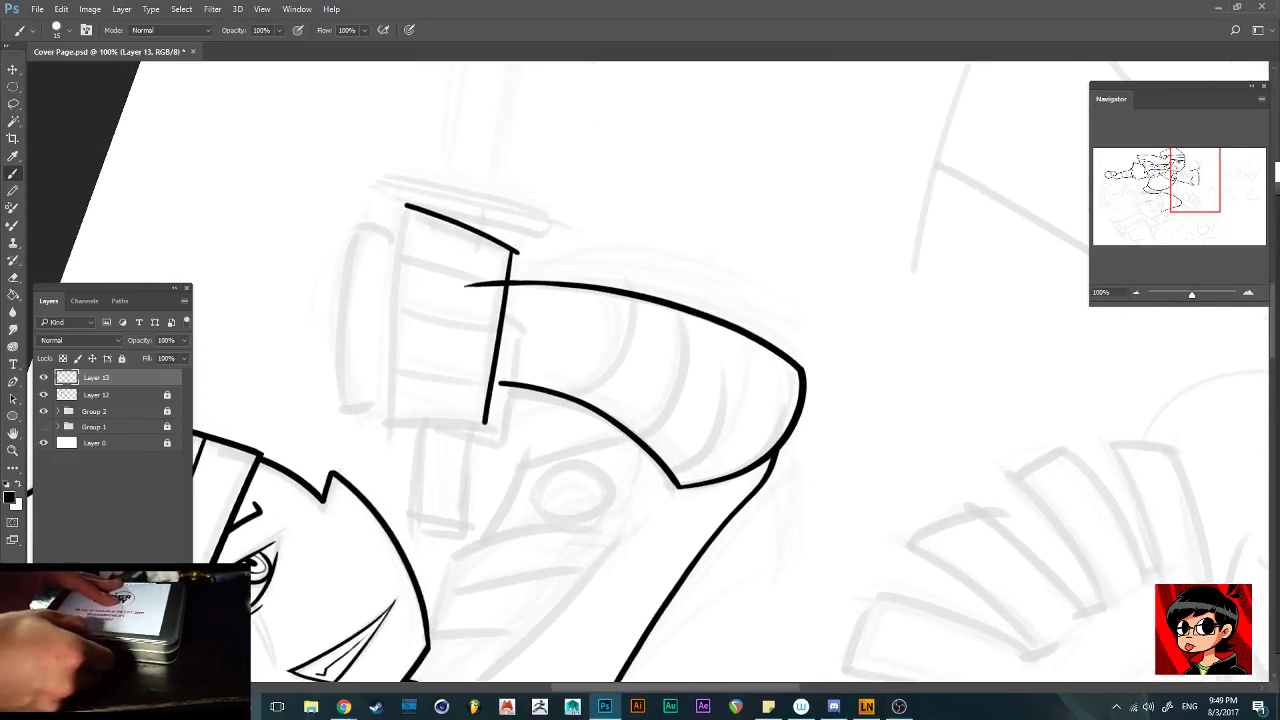
left_click_drag(407, 192, 387, 450)
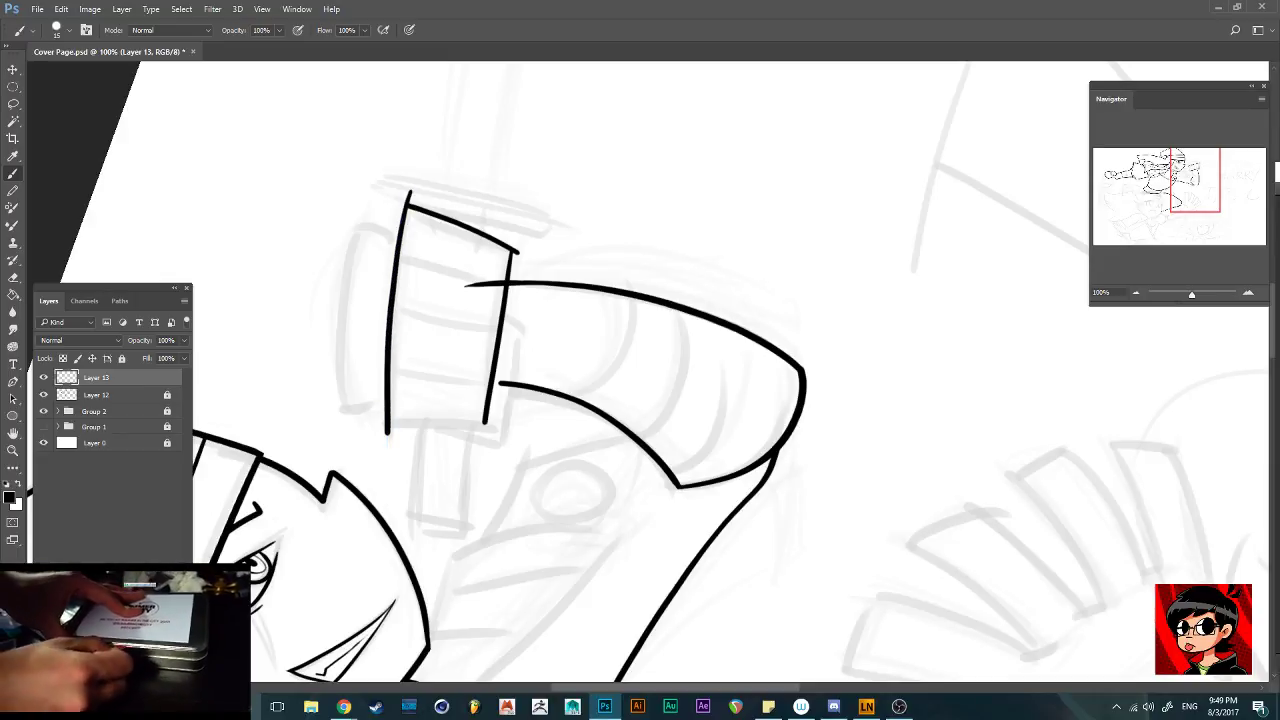
key("r")
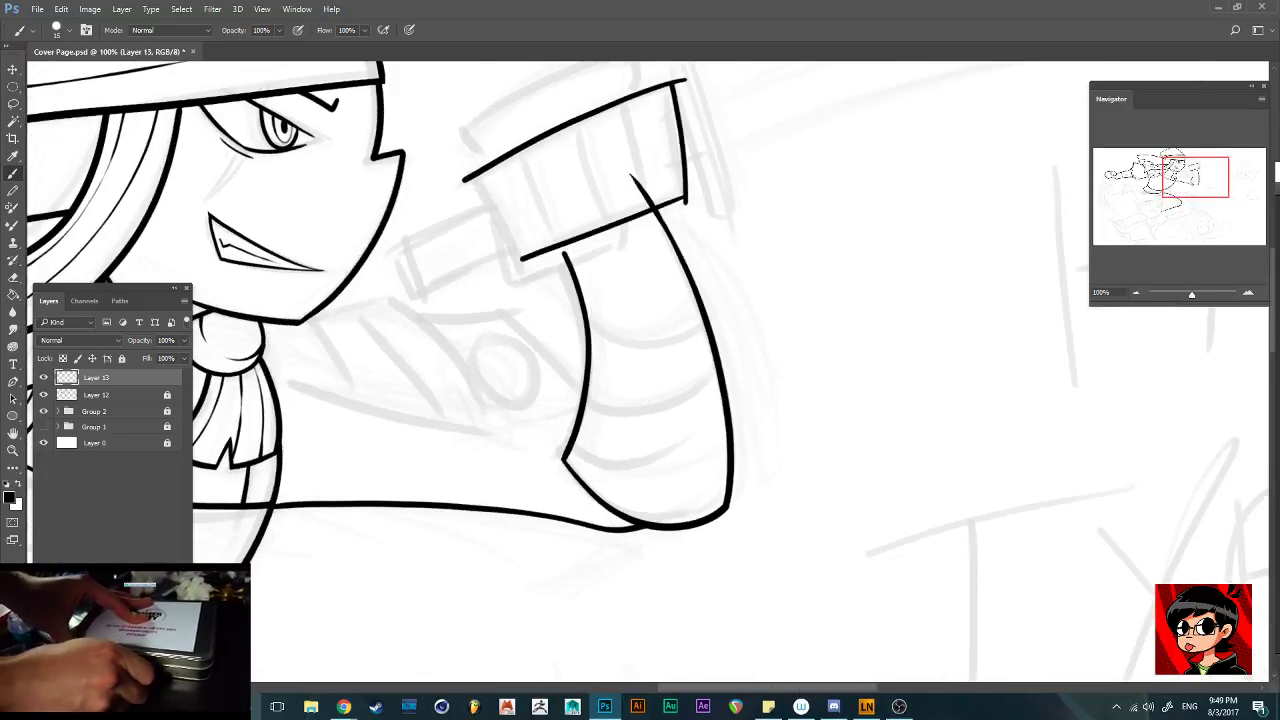
left_click_drag(466, 172, 522, 268)
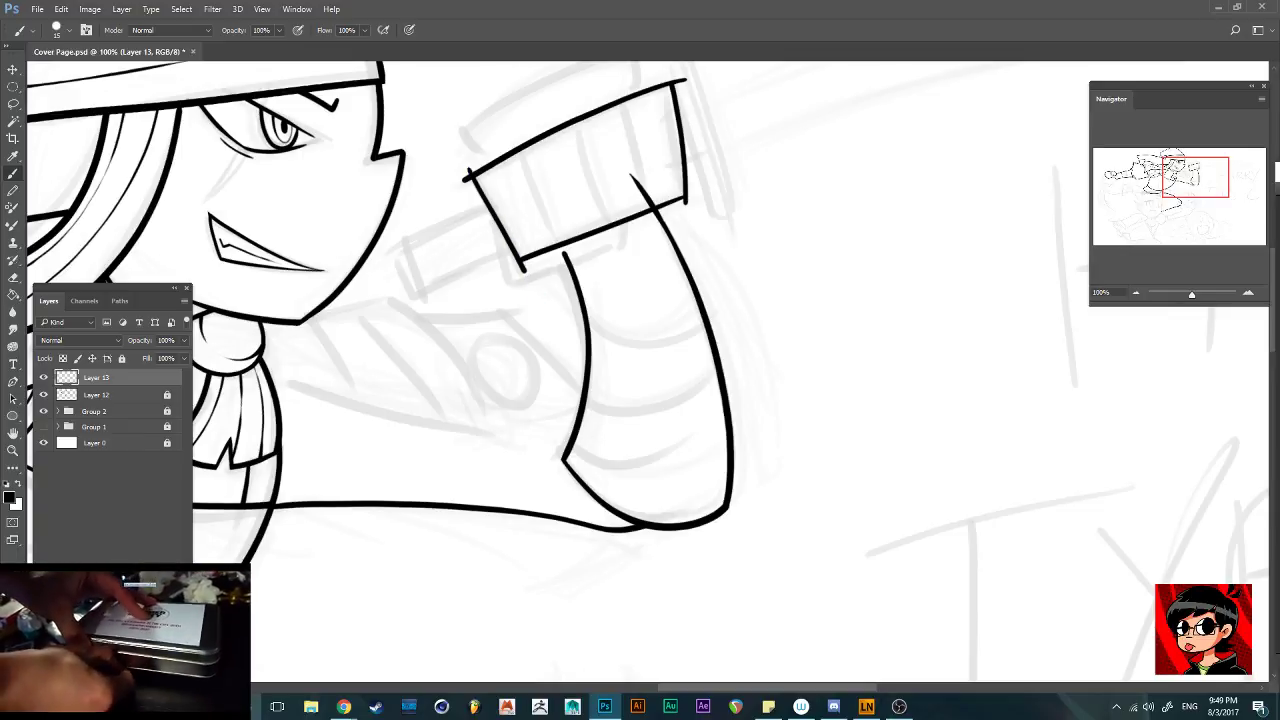
Clean up the overshooting line ends at the fist outline's corners so that its edges meet in sharp points
key("ctrl+plus")
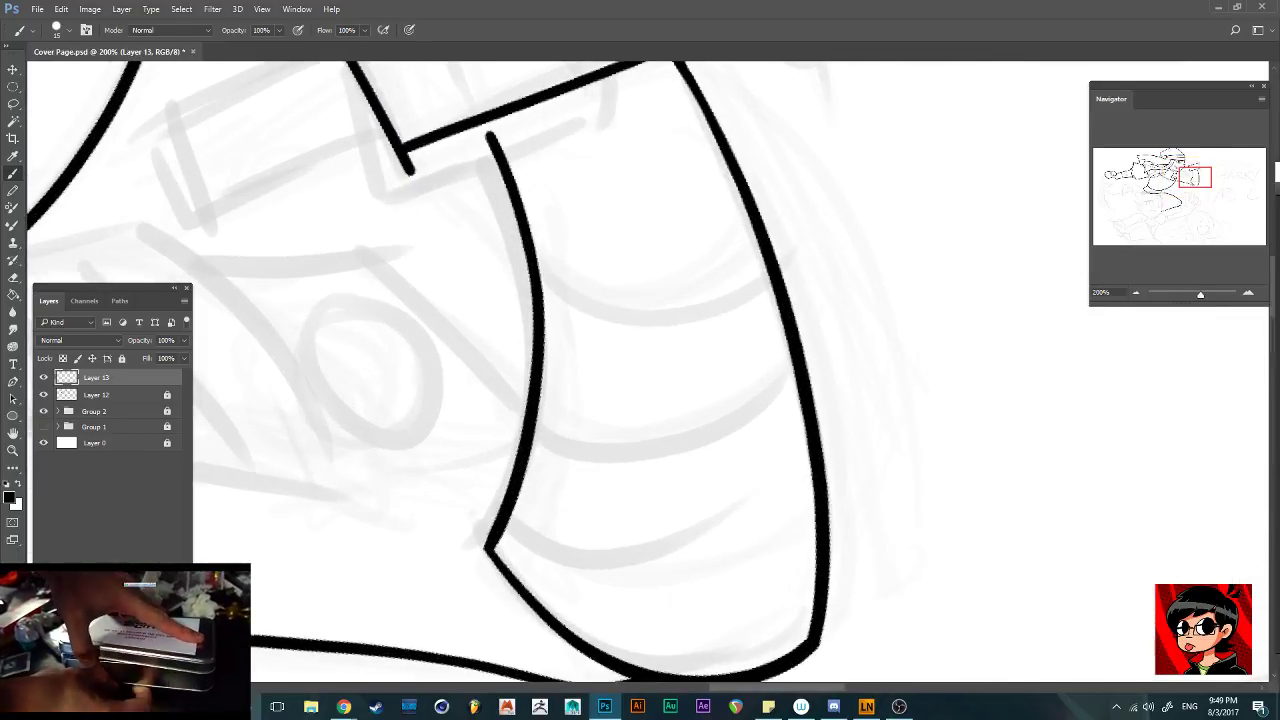
scroll(430, 370, "up", 4)
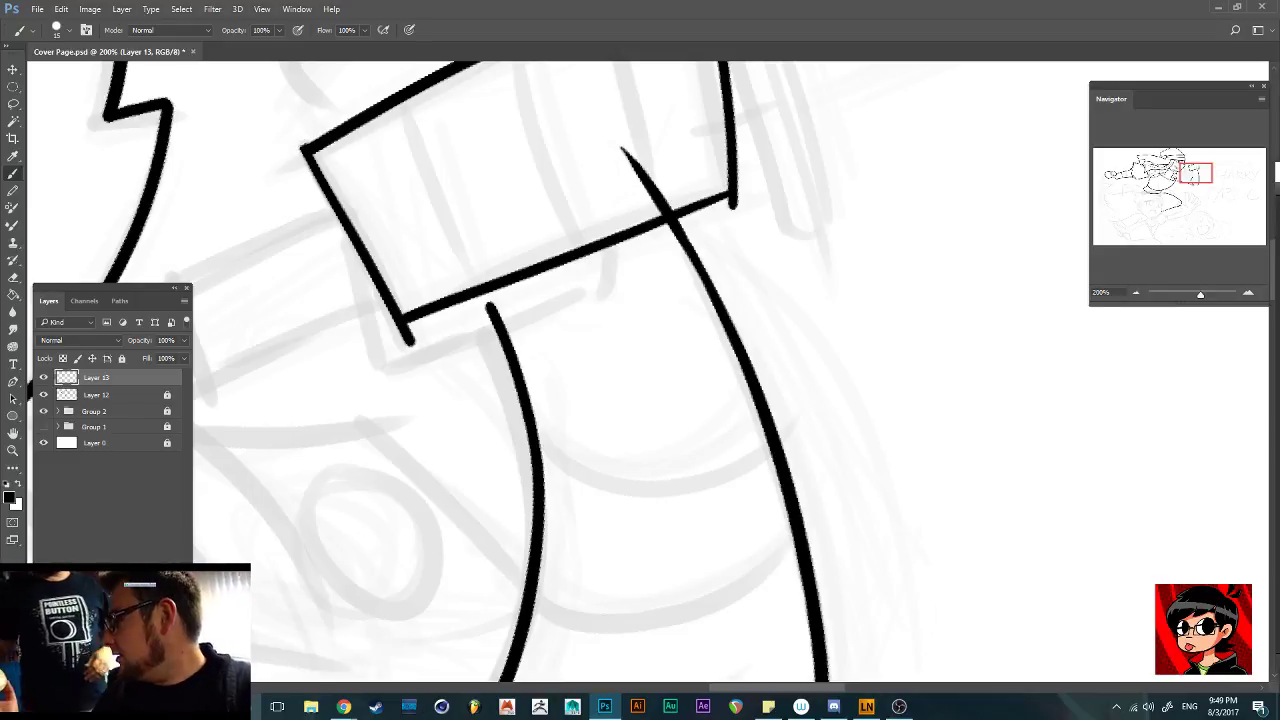
left_click_drag(413, 345, 405, 329)
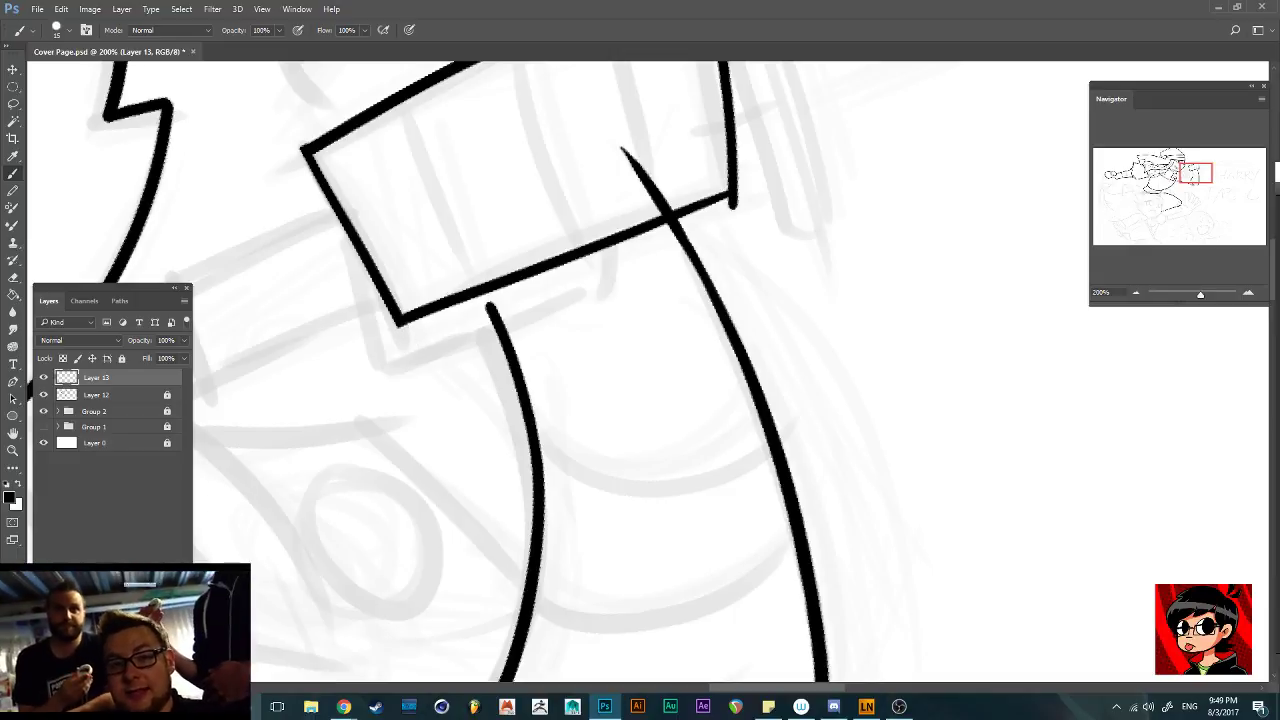
scroll(620, 370, "up", 5)
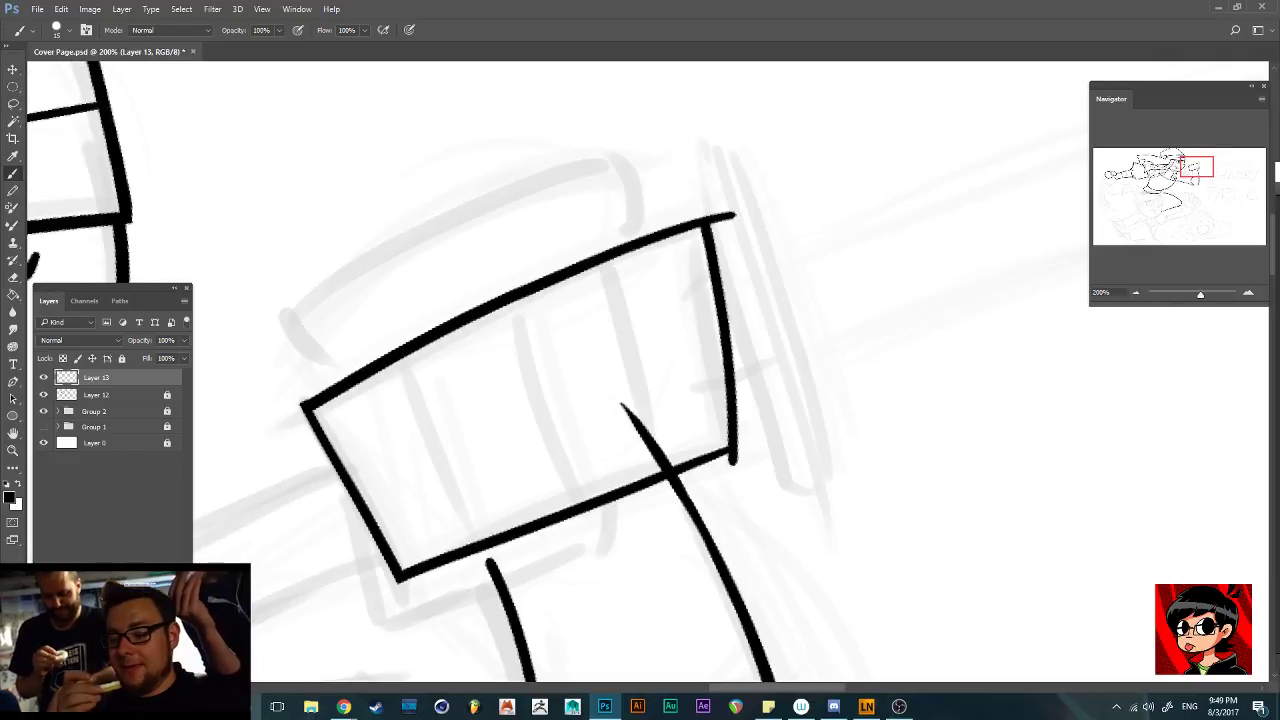
key("ctrl+z")
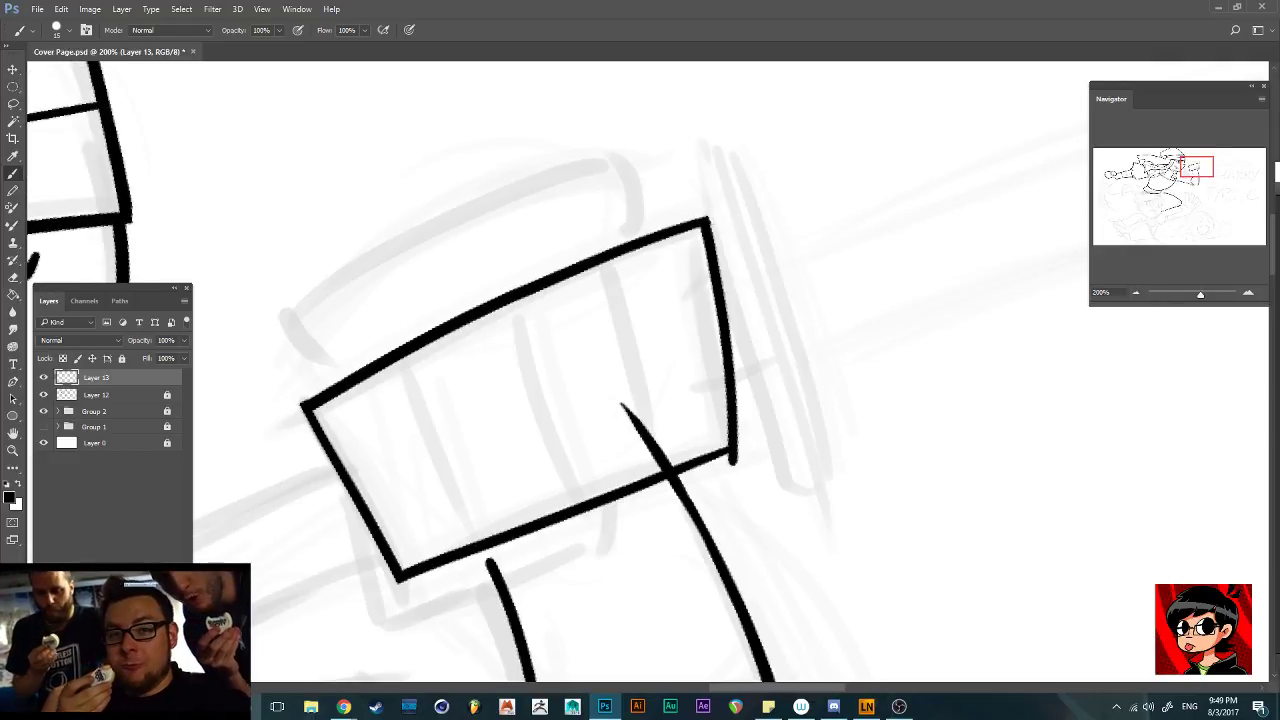
left_click_drag(711, 214, 714, 228)
scroll(620, 370, "down", 2)
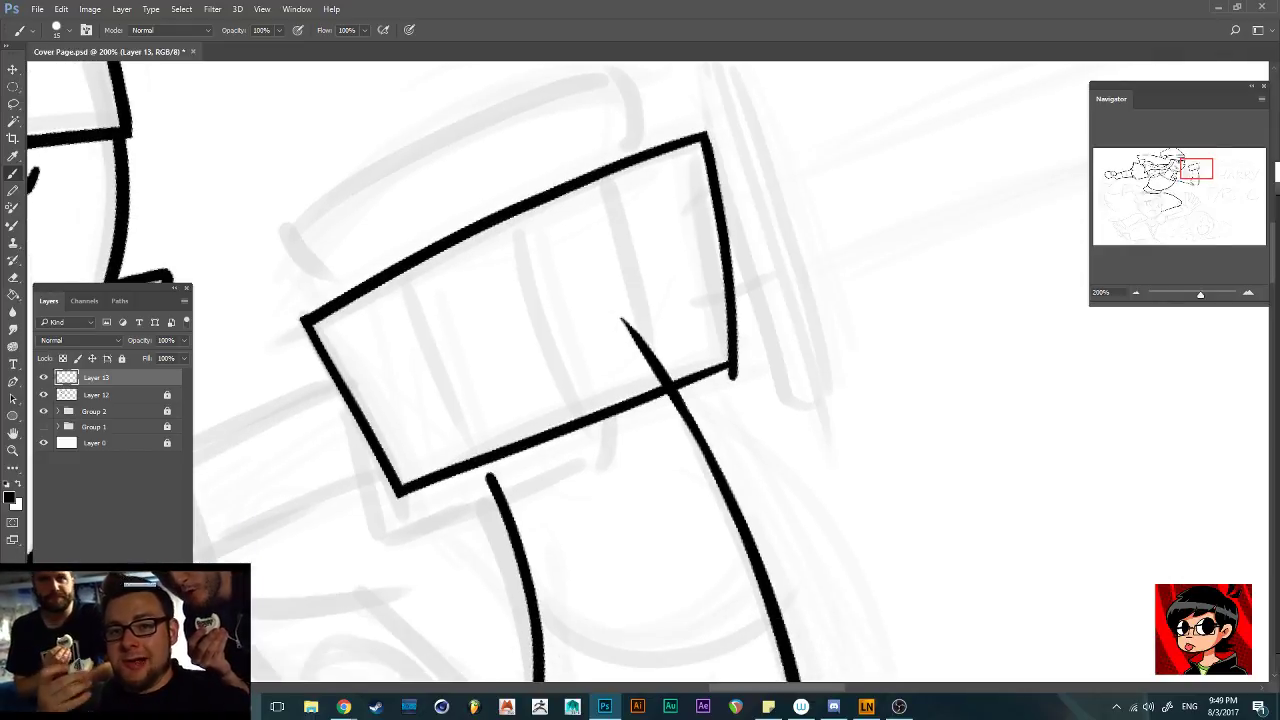
key("ctrl+z")
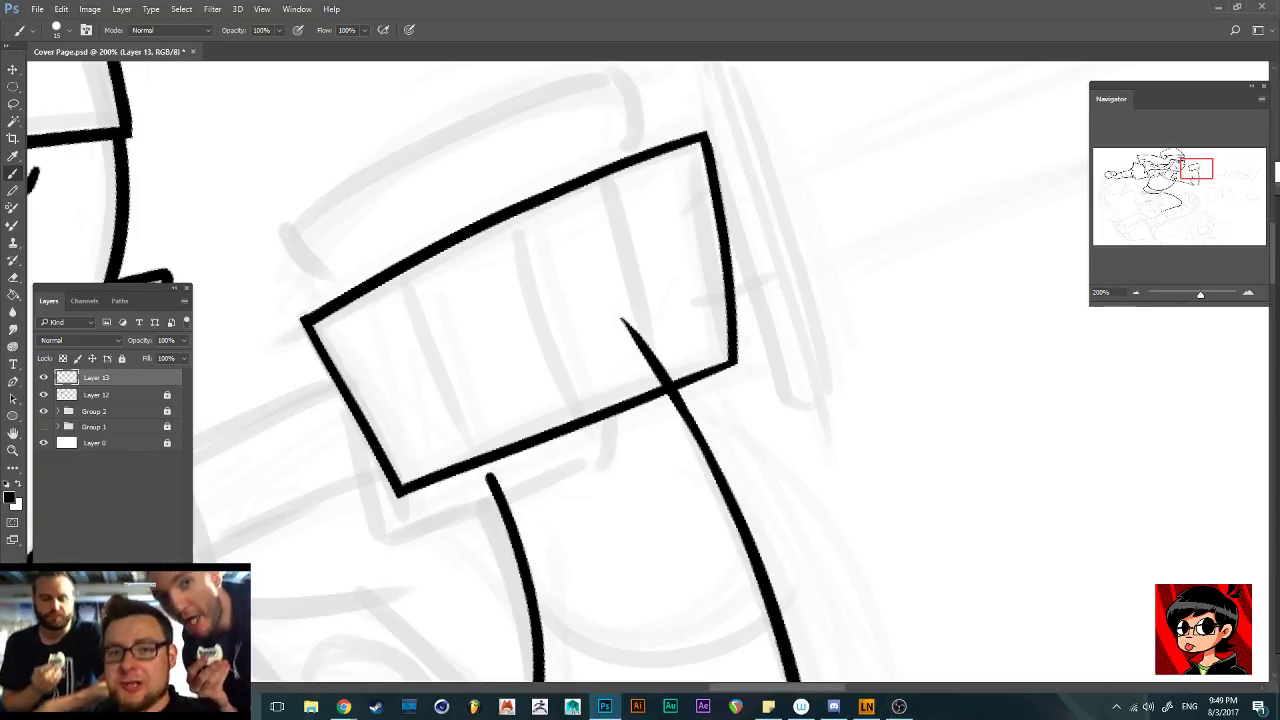
Unlock Layer 12, erase the forearm's outer line where it runs inside the fist, and lock the layer again
scroll(620, 370, "down", 1)
left_click(97, 395)
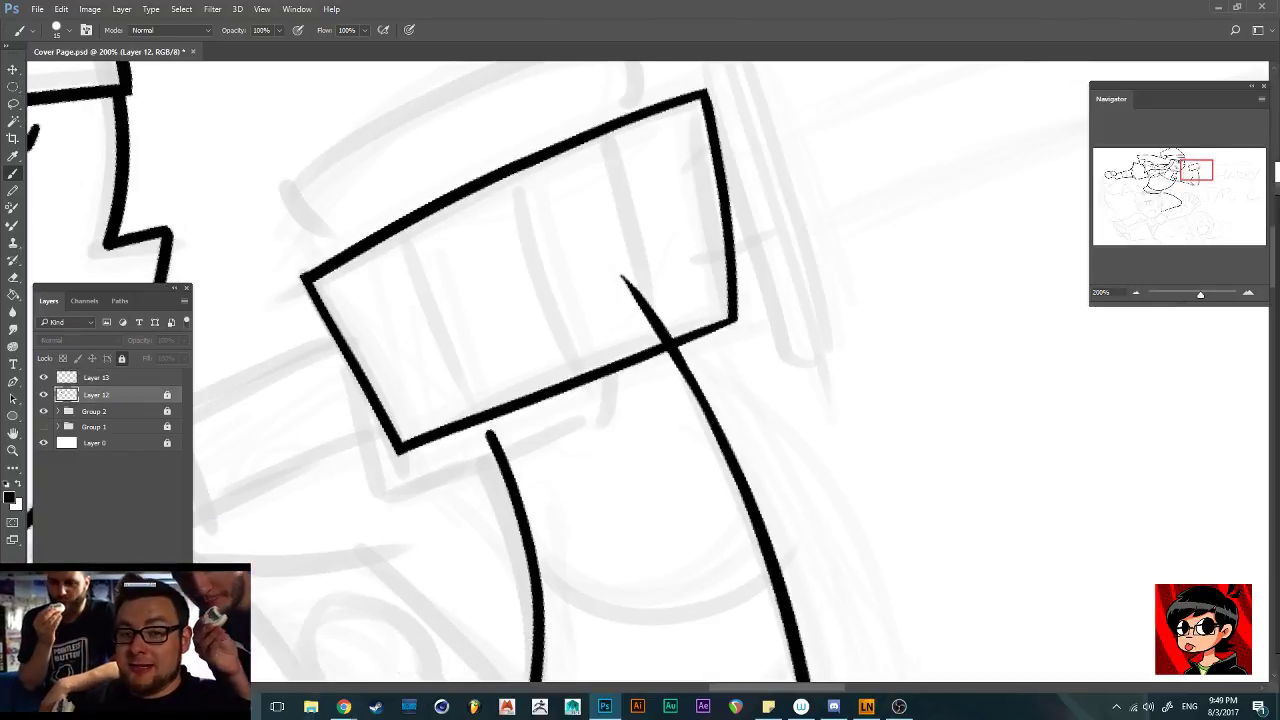
left_click(122, 358)
left_click_drag(620, 274, 668, 342)
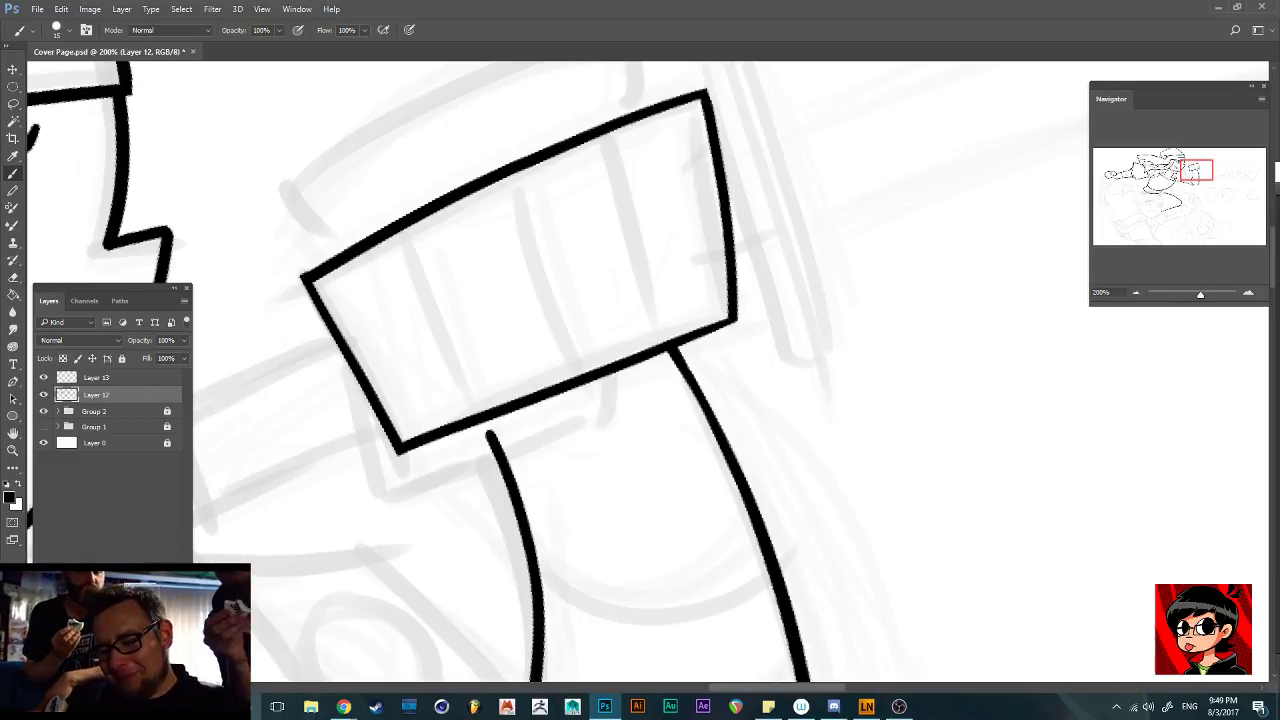
scroll(640, 370, "down", 1)
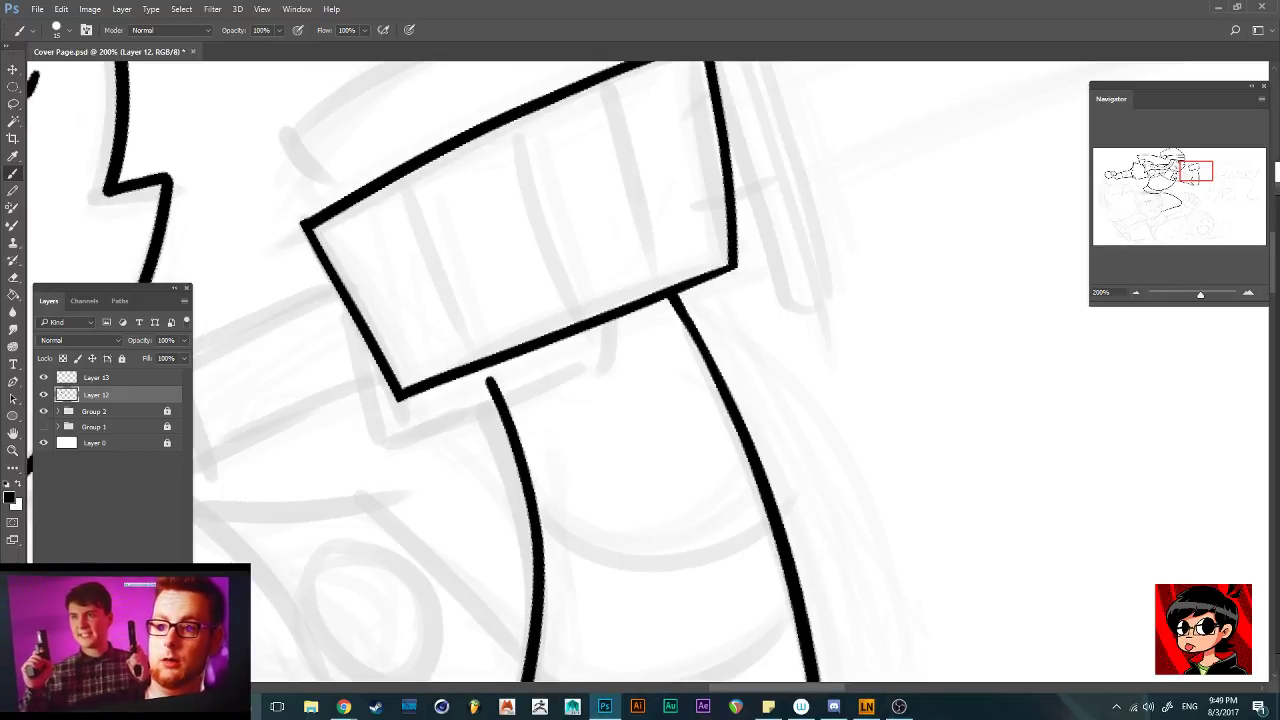
left_click(121, 358)
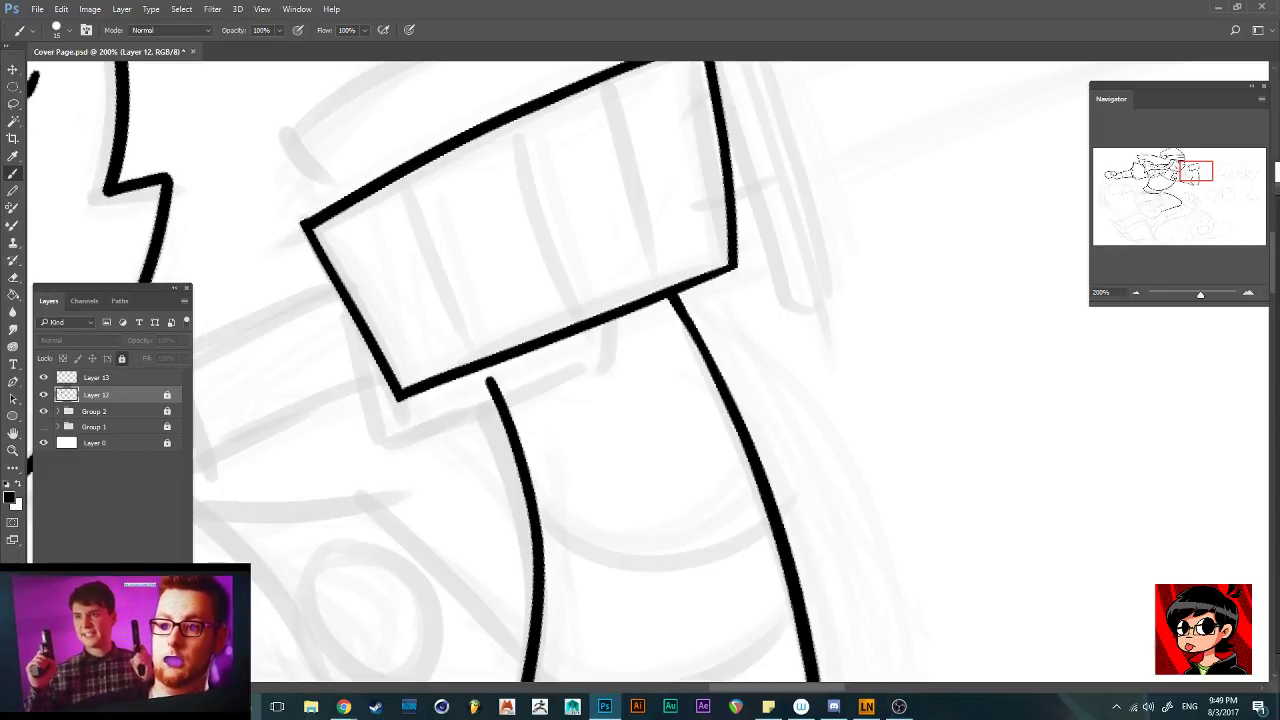
On Layer 13, ink the three-sided palm section protruding behind the fist on its wrist side, redoing strokes that miss the sketch
left_click(97, 378)
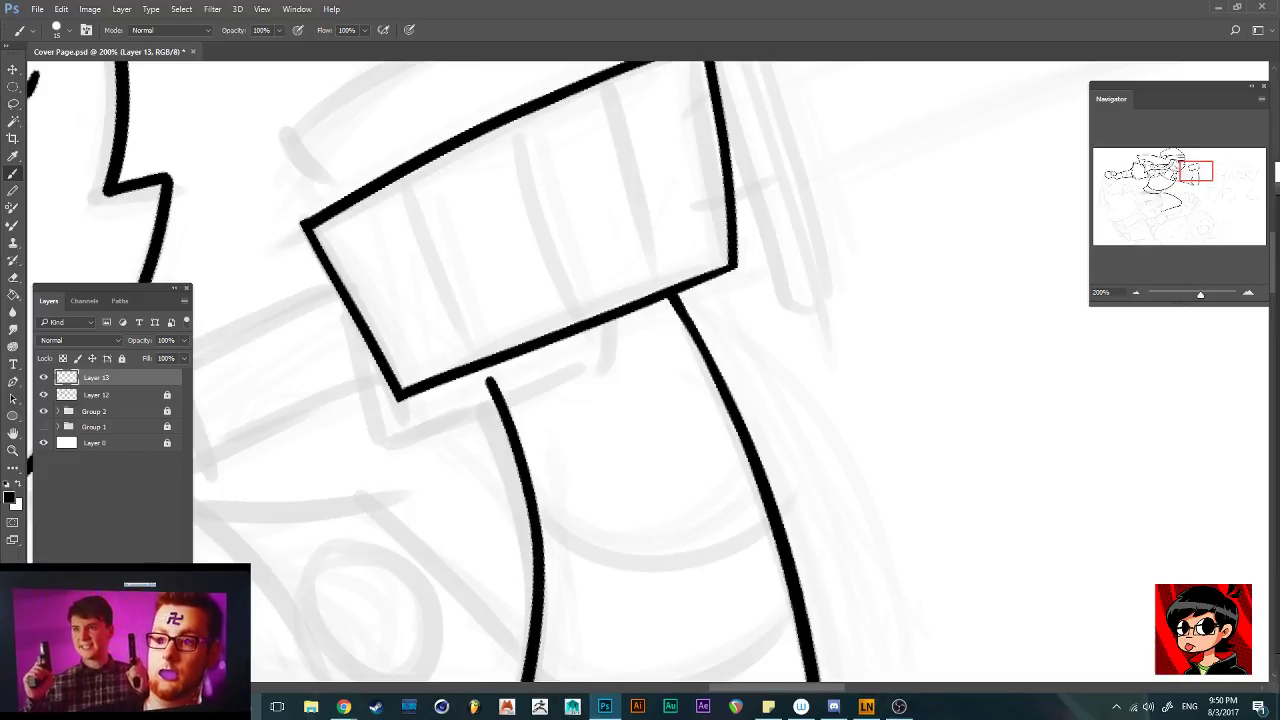
mouse_move(585, 328)
left_mouse_down()
mouse_move(593, 396)
mouse_move(577, 369)
mouse_move(410, 458)
left_mouse_up()
key("ctrl+z")
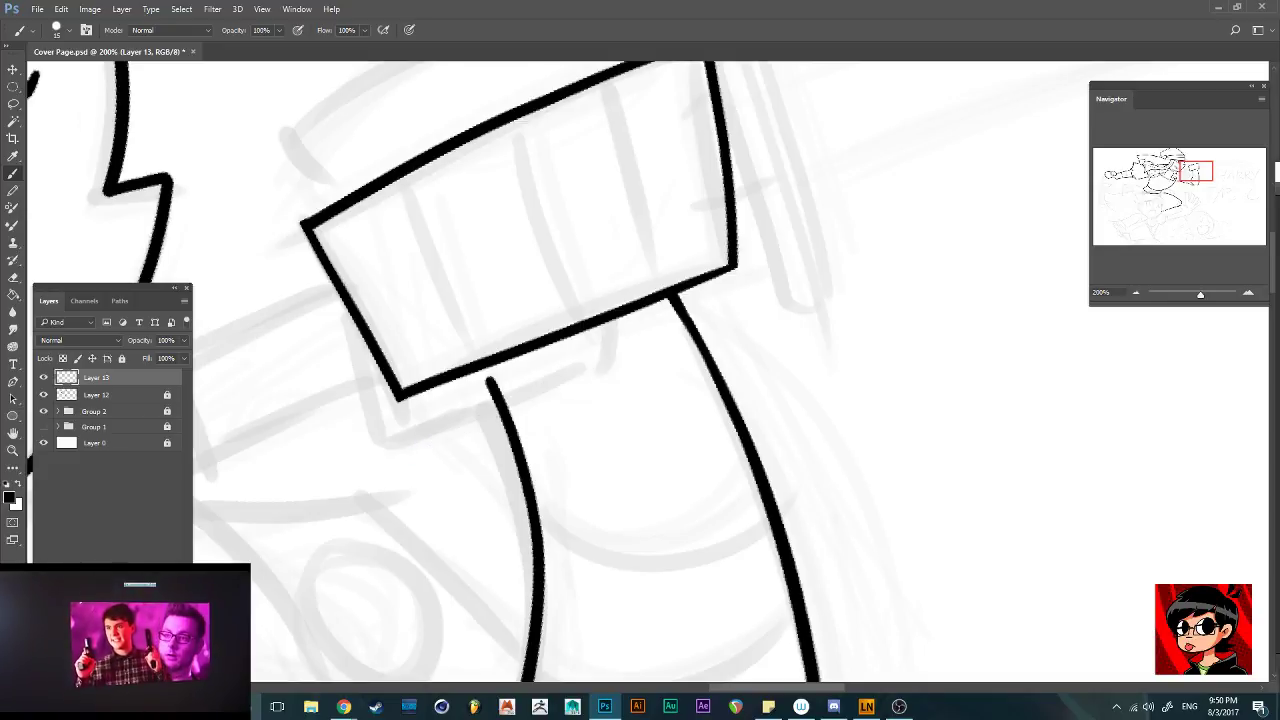
mouse_move(588, 322)
left_mouse_down()
mouse_move(591, 396)
mouse_move(591, 376)
mouse_move(404, 464)
left_mouse_up()
key("ctrl+z")
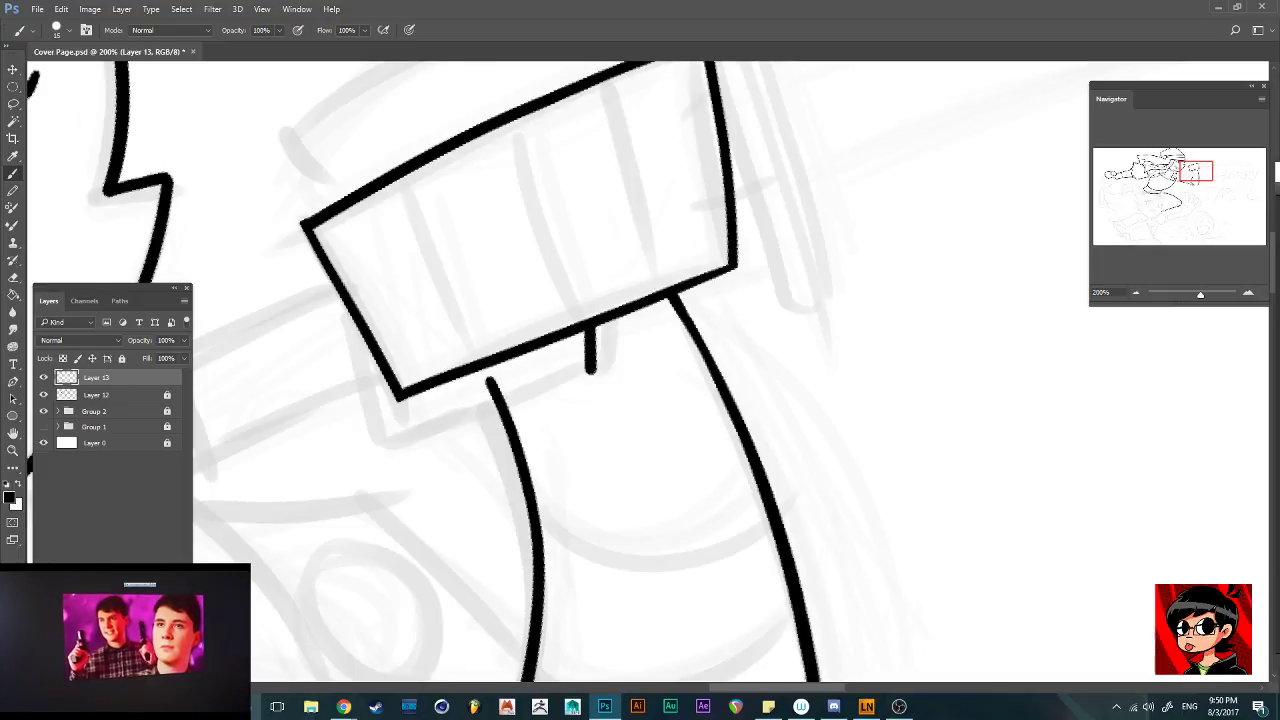
mouse_move(594, 374)
left_mouse_down()
mouse_move(507, 394)
mouse_move(390, 448)
left_mouse_up()
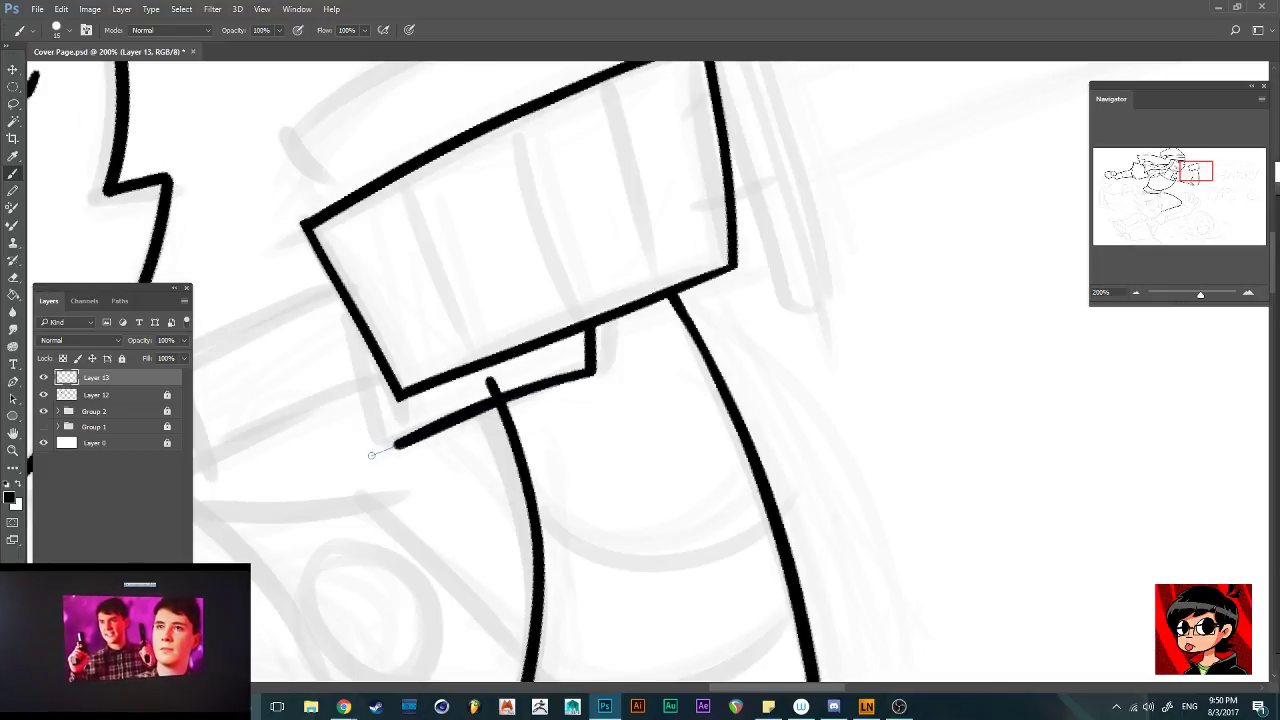
key("ctrl+z")
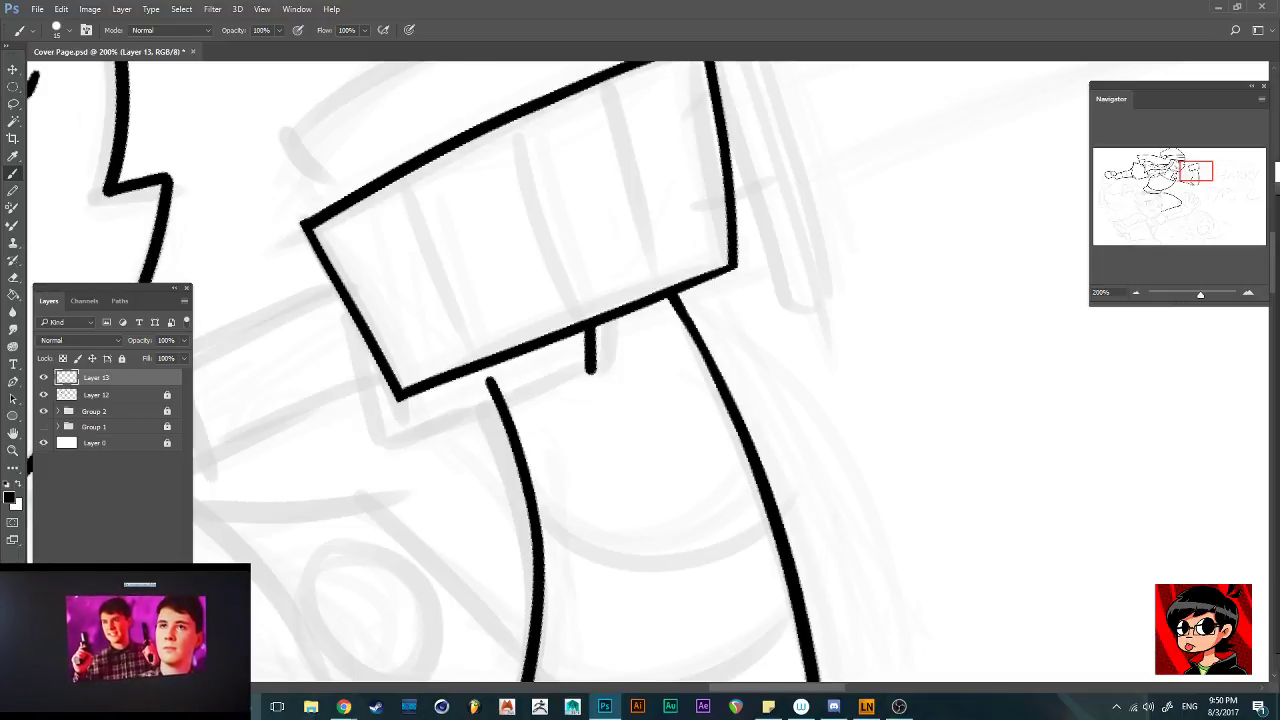
left_click_drag(594, 372, 390, 456)
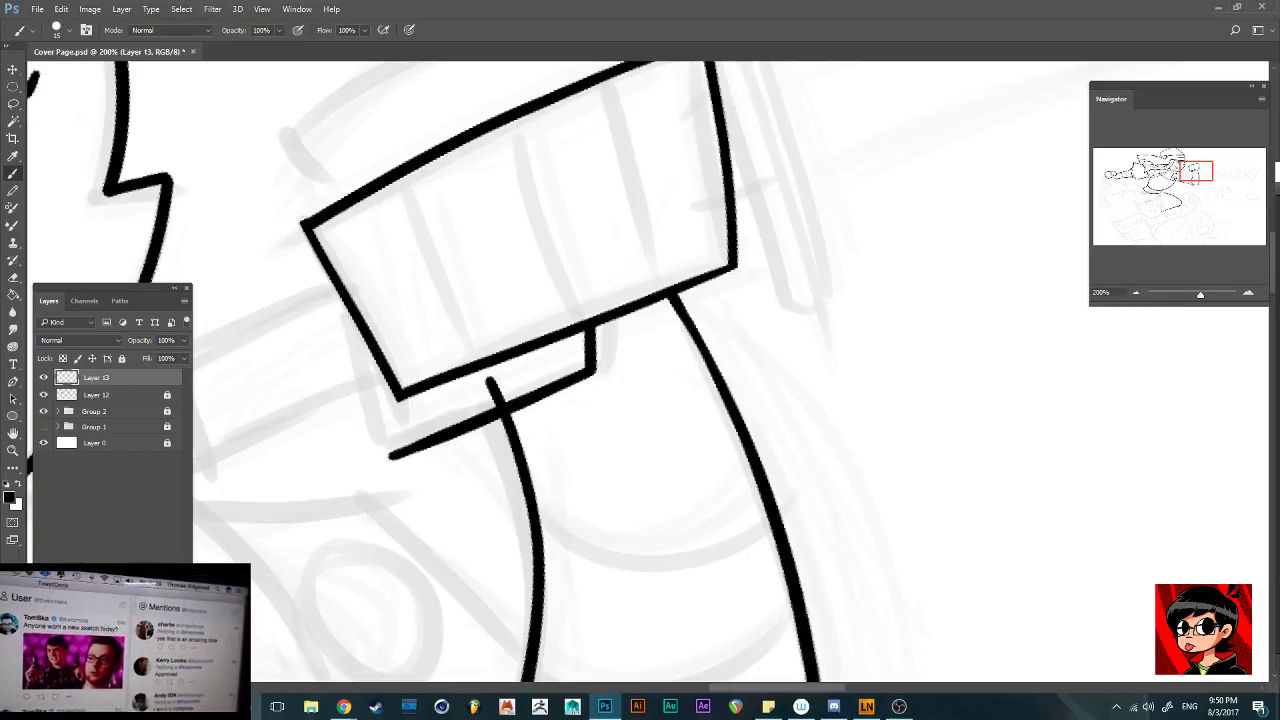
left_click_drag(341, 297, 394, 481)
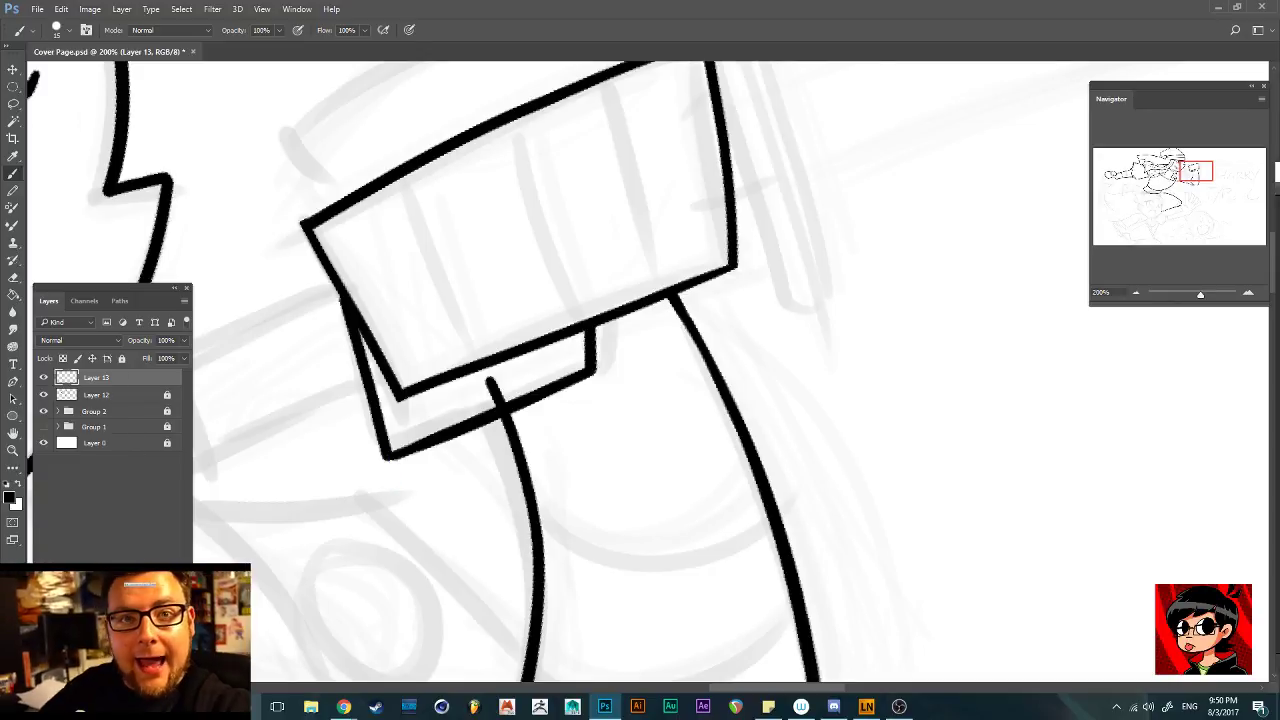
Unlock Layer 12, erase the inner forearm line's end inside the palm section, and relock the layer
left_click(97, 395)
left_click(122, 358)
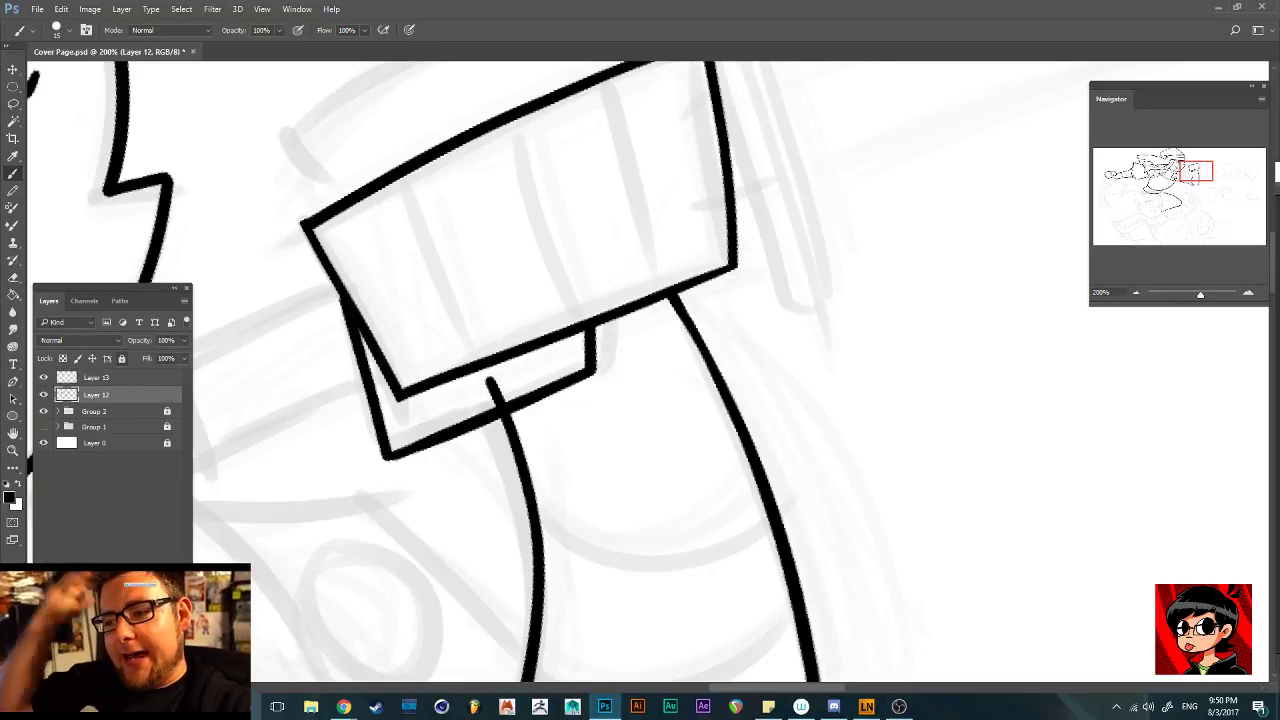
left_click_drag(489, 380, 497, 396)
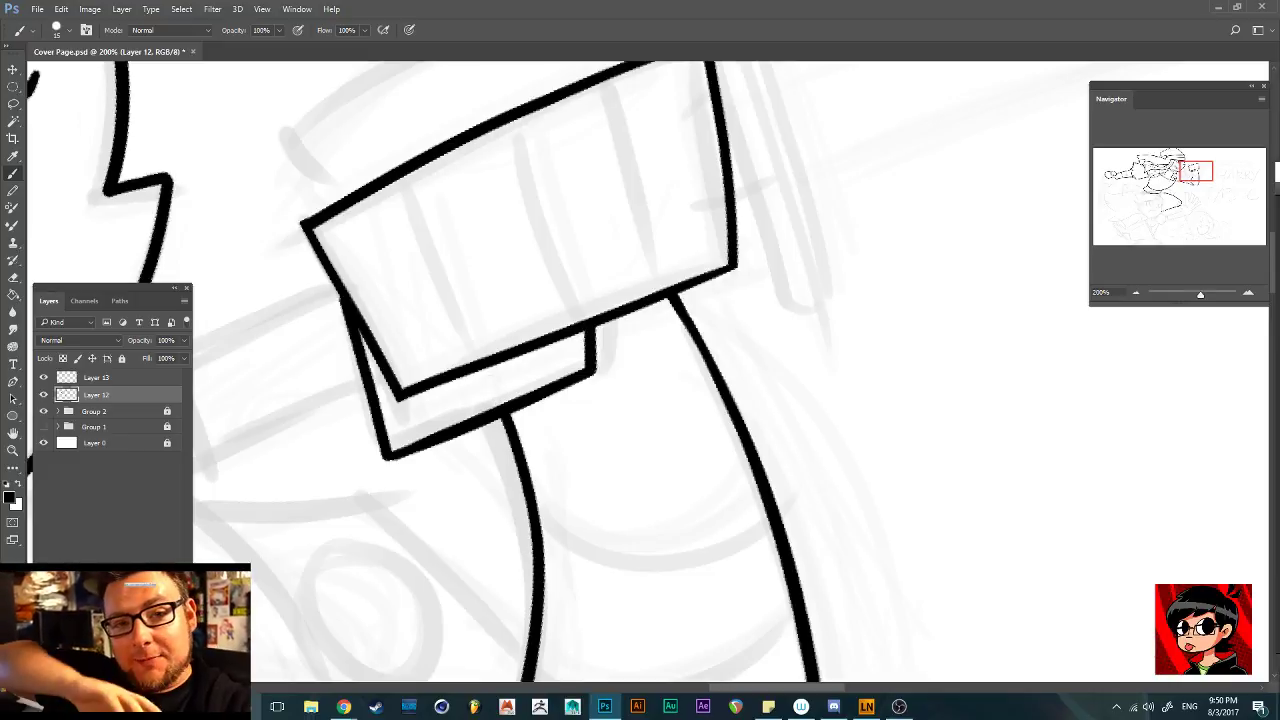
scroll(512, 372, "up", 2)
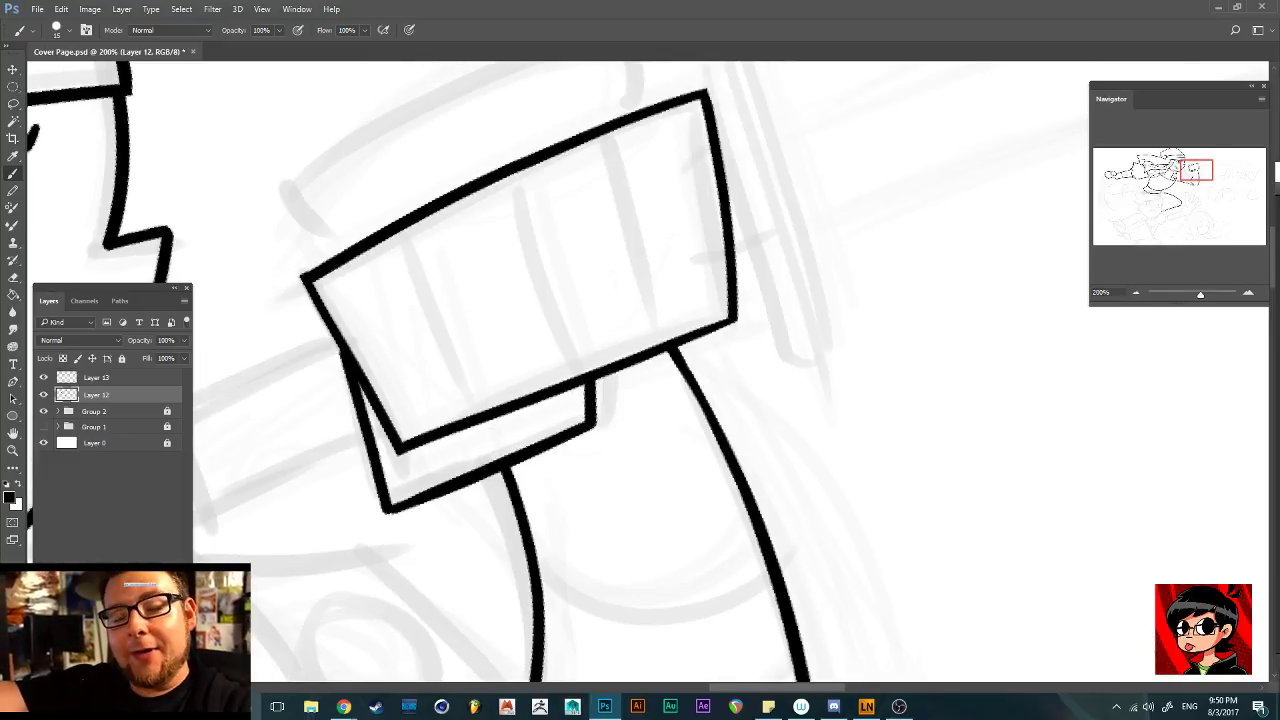
key("ctrl+slash")
On Layer 13, ink three slightly curved dividing lines across the fist to separate the four fingers
key("alt+bracketright")
scroll(512, 372, "up", 2)
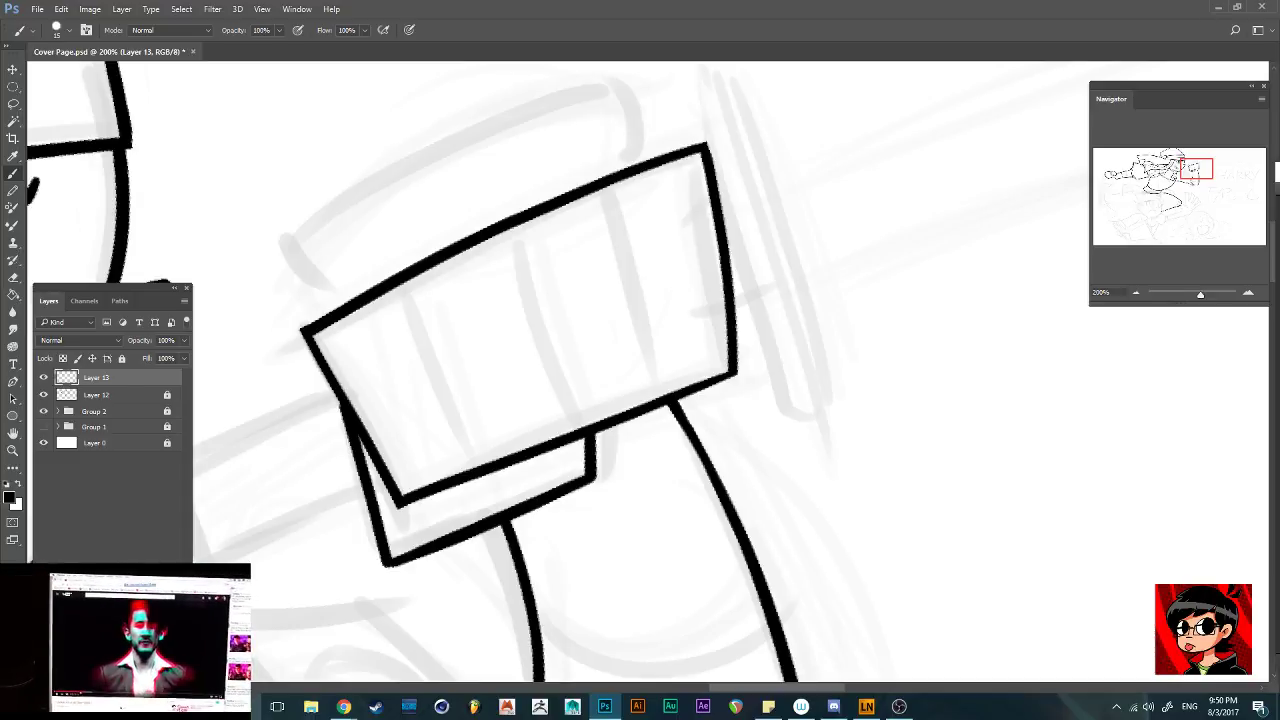
left_click_drag(608, 180, 666, 410)
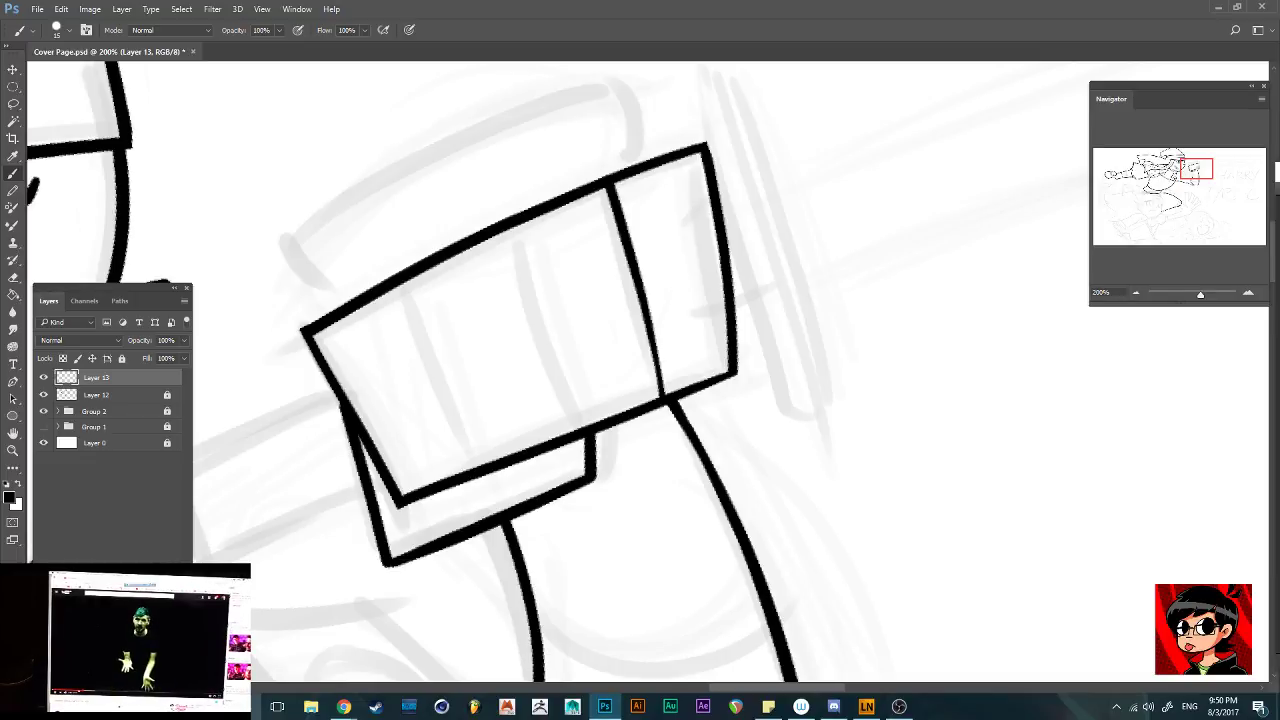
left_click_drag(510, 226, 586, 434)
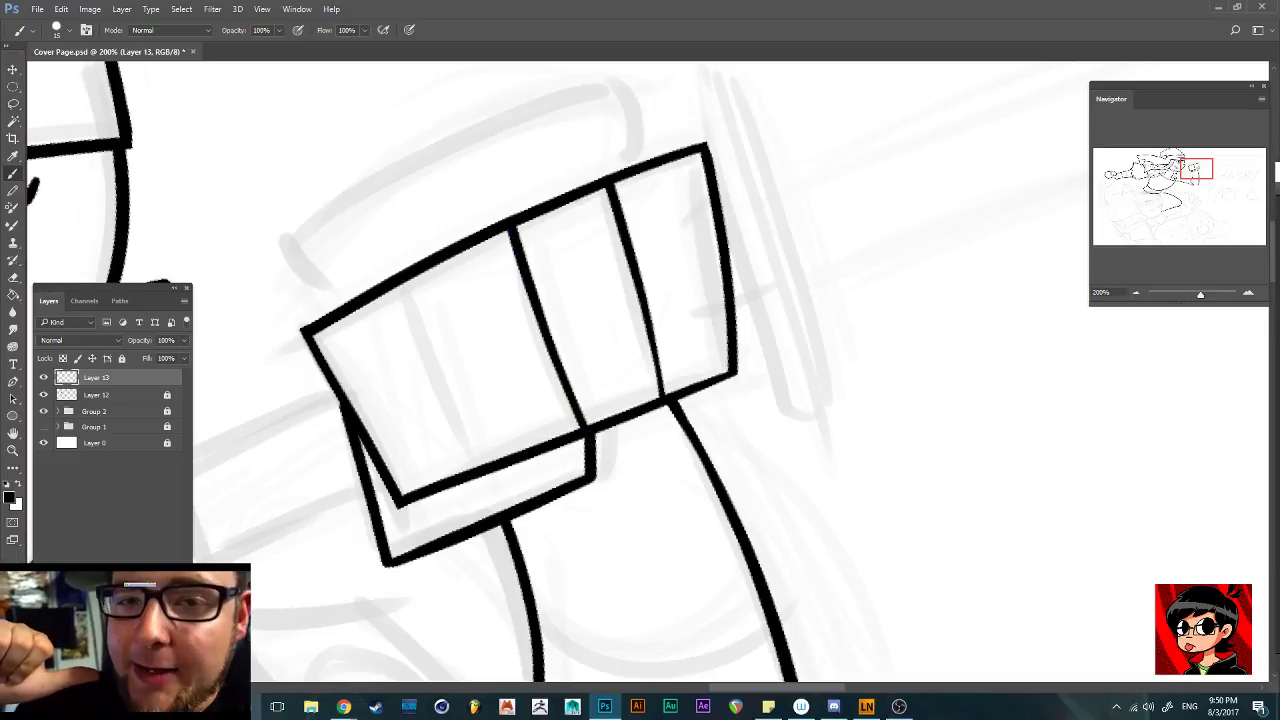
left_click_drag(405, 282, 492, 466)
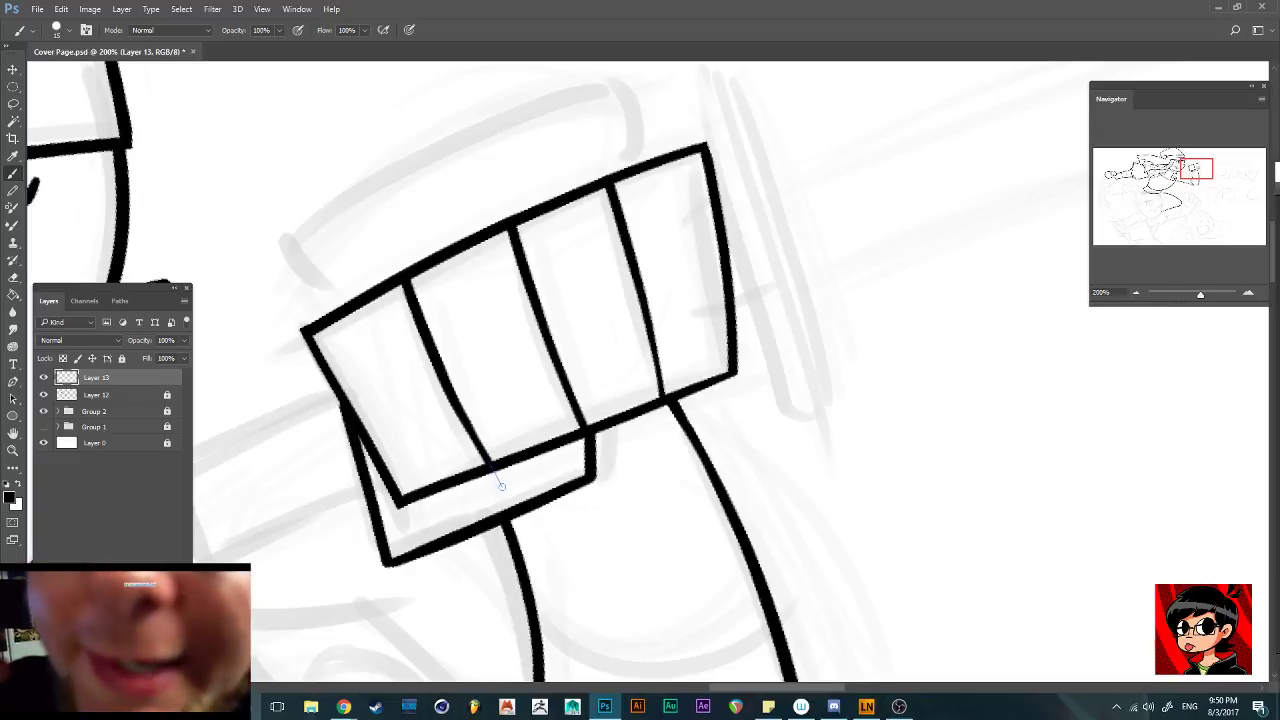
Ink the two short curved side edges extending from the fist's outer edge around the sketched band, redoing the one nearest the sword guard
scroll(501, 486, "up", 4)
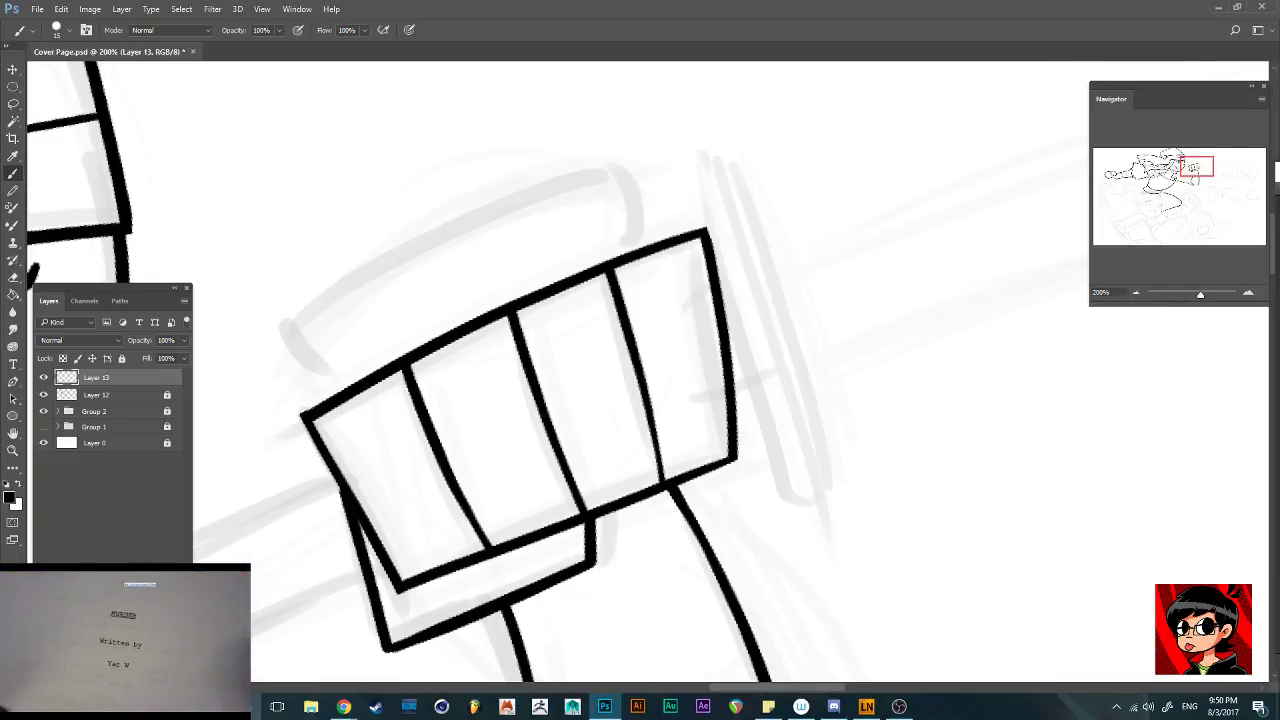
left_click_drag(636, 250, 620, 142)
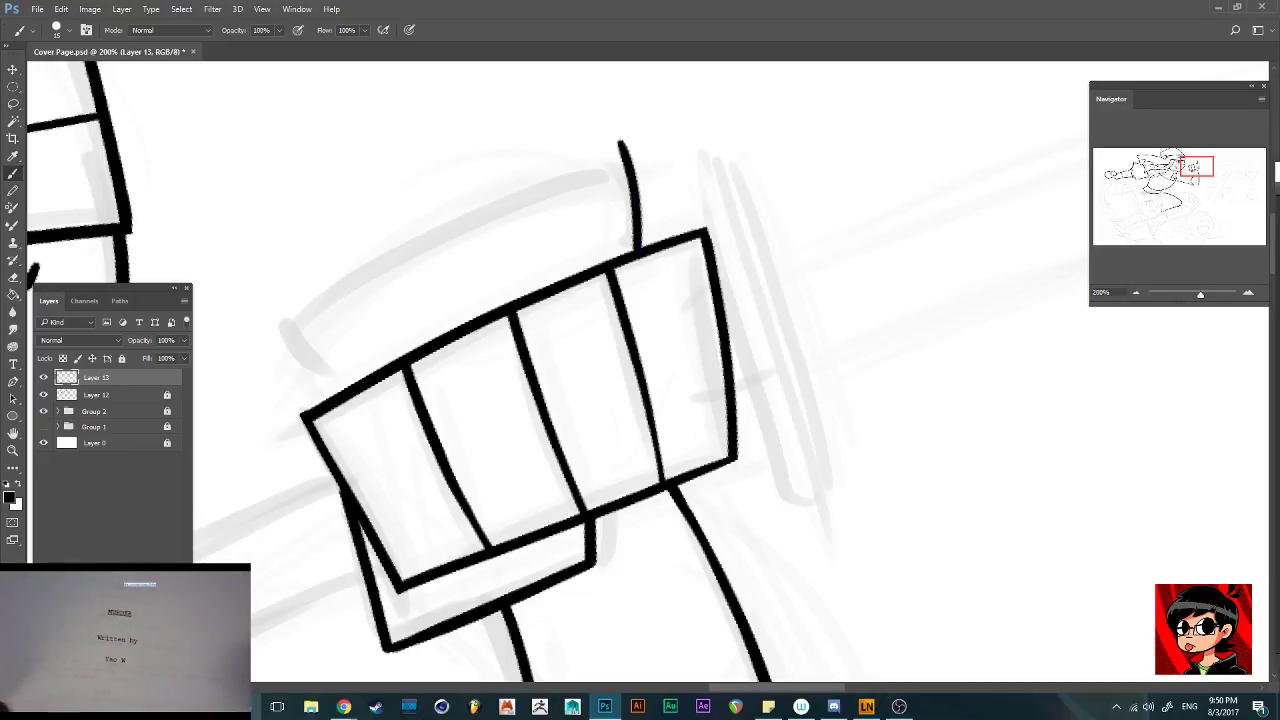
key("ctrl+z")
left_click_drag(651, 244, 630, 141)
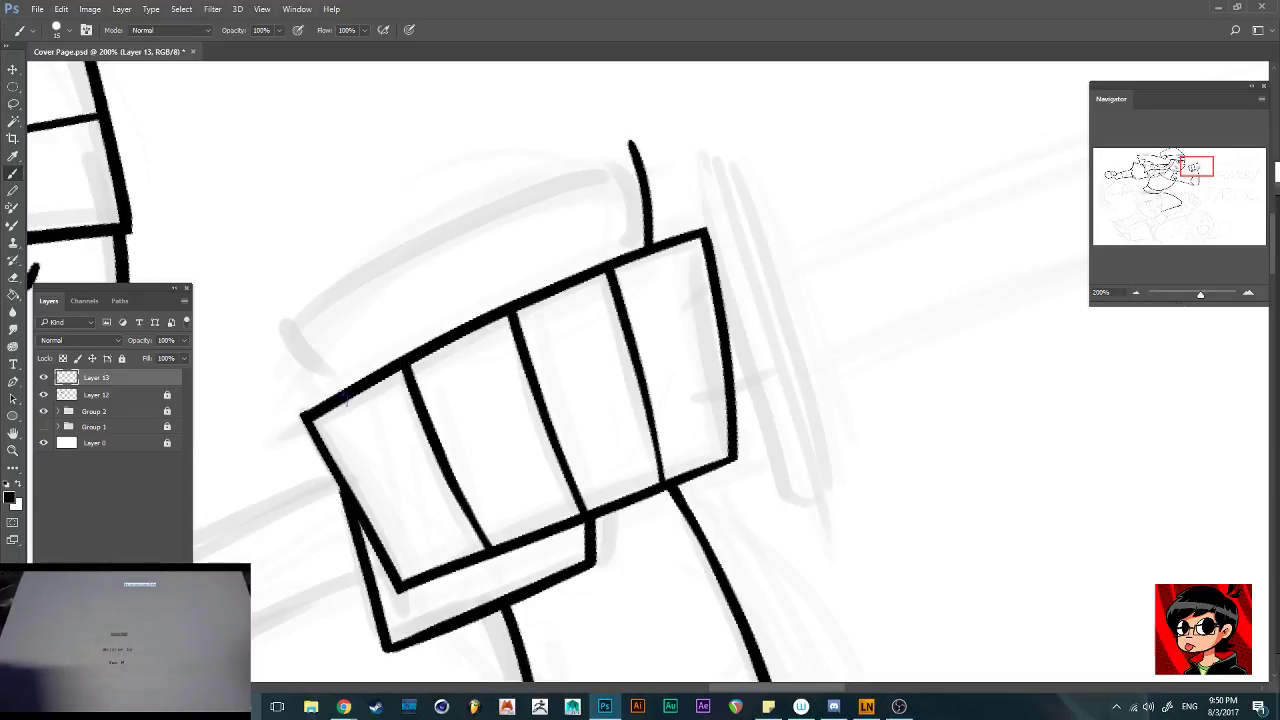
left_click_drag(346, 392, 258, 318)
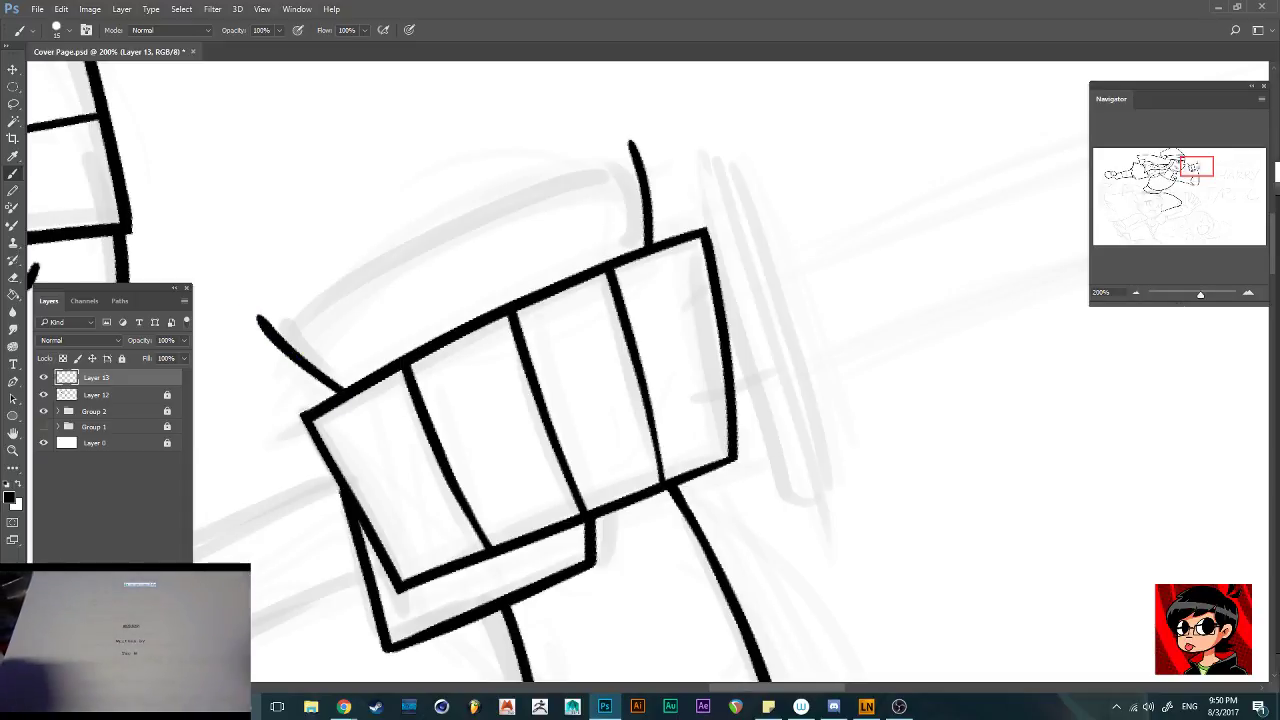
key("ctrl+plus")
key("ctrl+minus")
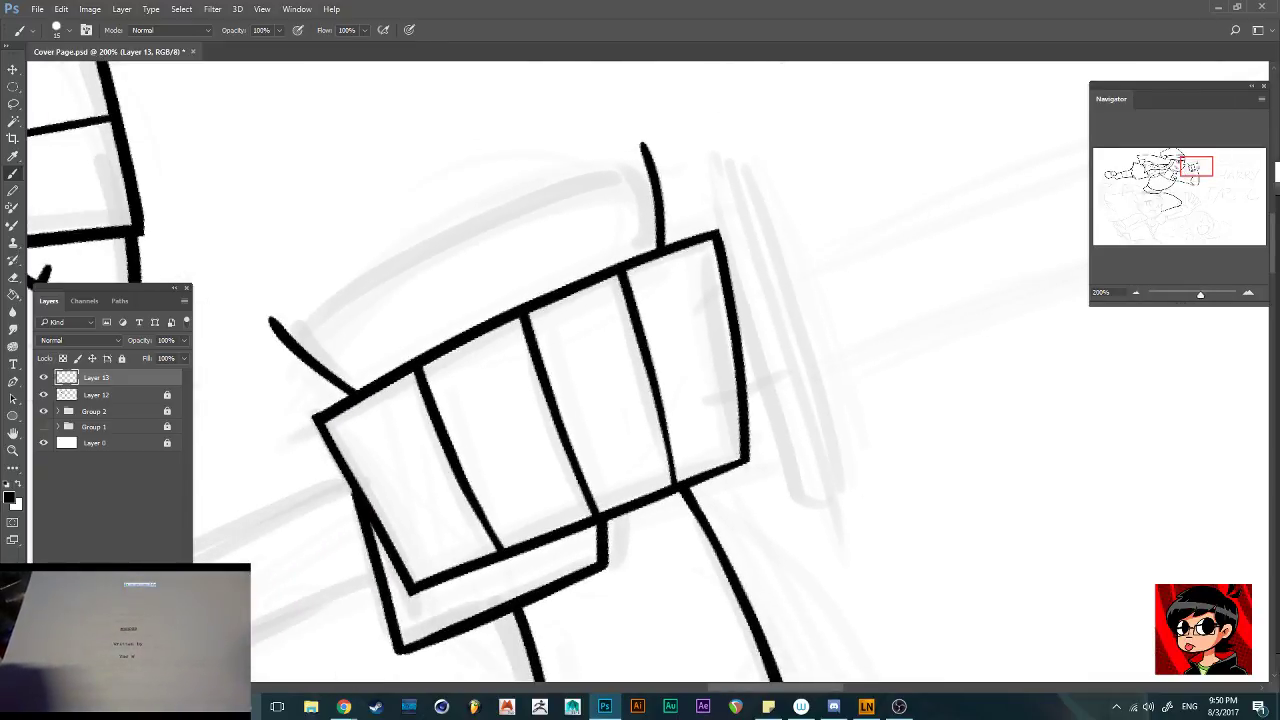
key("ctrl+minus")
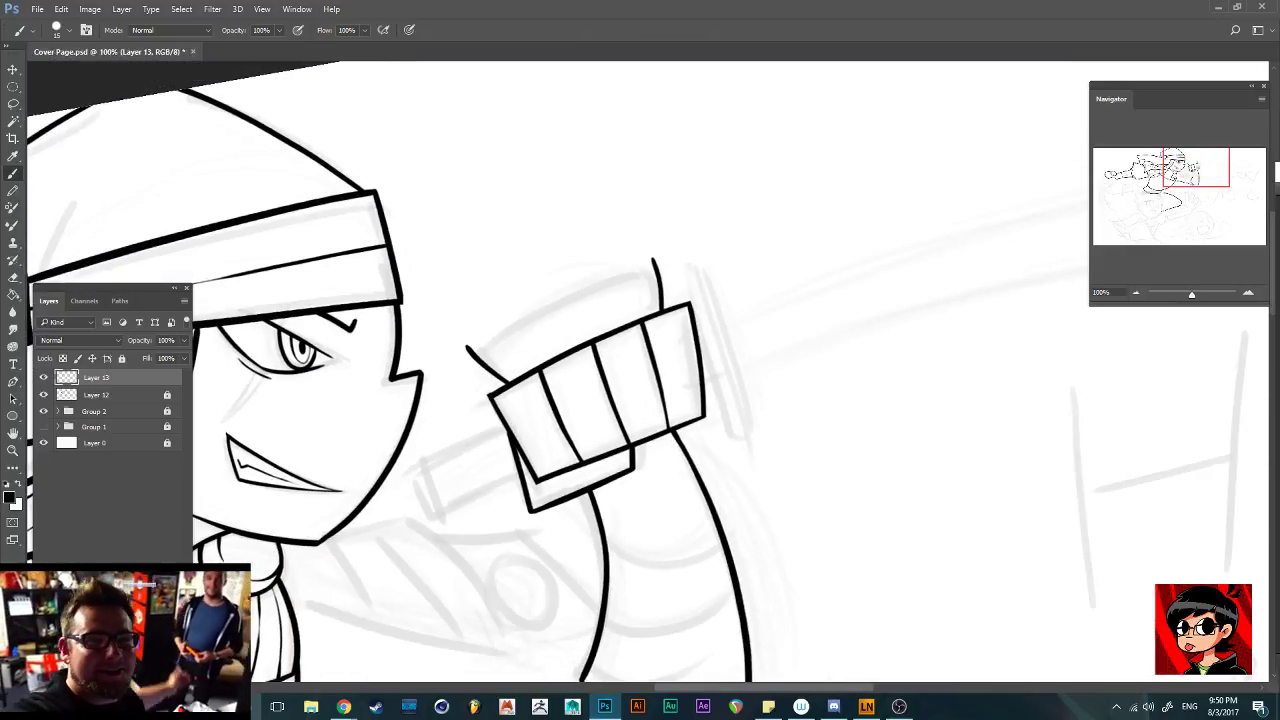
On Layer 13, ink the long curved outer edge joining the two short side edges beside the fist, redoing strokes that miss the shape
key("r")
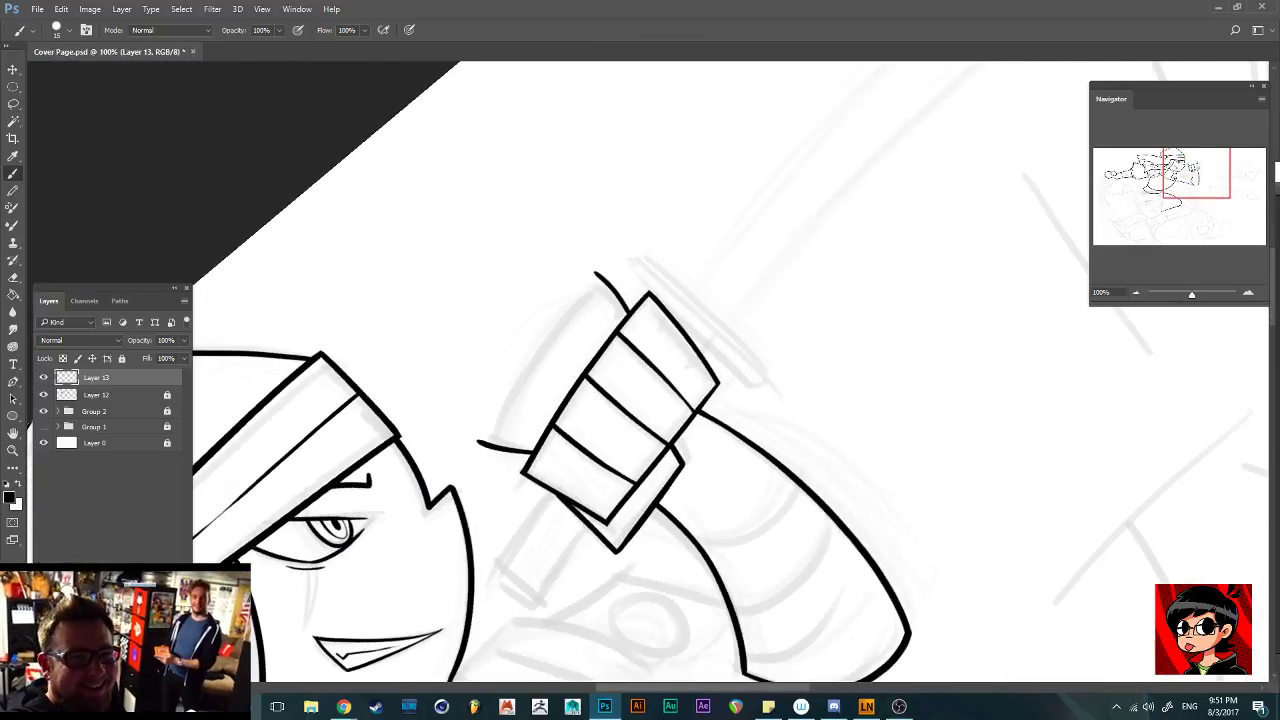
mouse_move(608, 268)
left_mouse_down()
mouse_move(520, 361)
mouse_move(476, 476)
left_mouse_up()
key("ctrl+z")
mouse_move(603, 270)
left_mouse_down()
mouse_move(524, 369)
mouse_move(488, 468)
left_mouse_up()
key("ctrl+z")
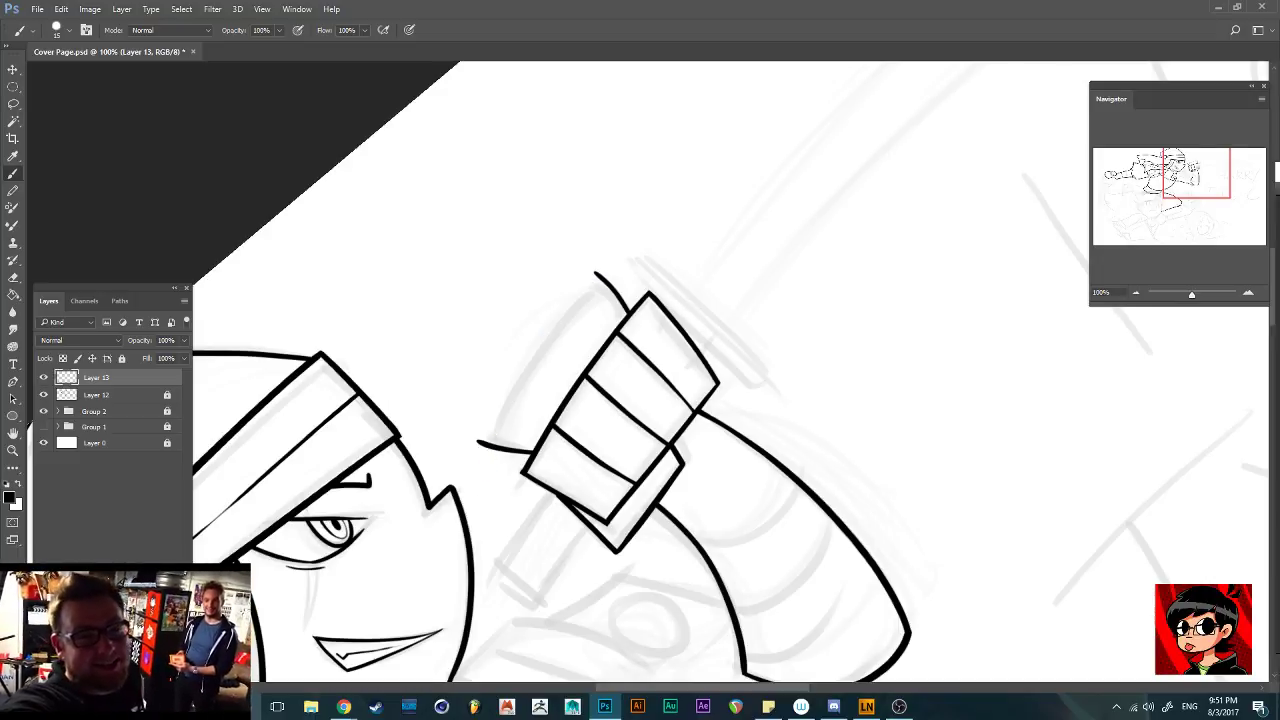
mouse_move(604, 270)
left_mouse_down()
mouse_move(514, 376)
mouse_move(472, 474)
left_mouse_up()
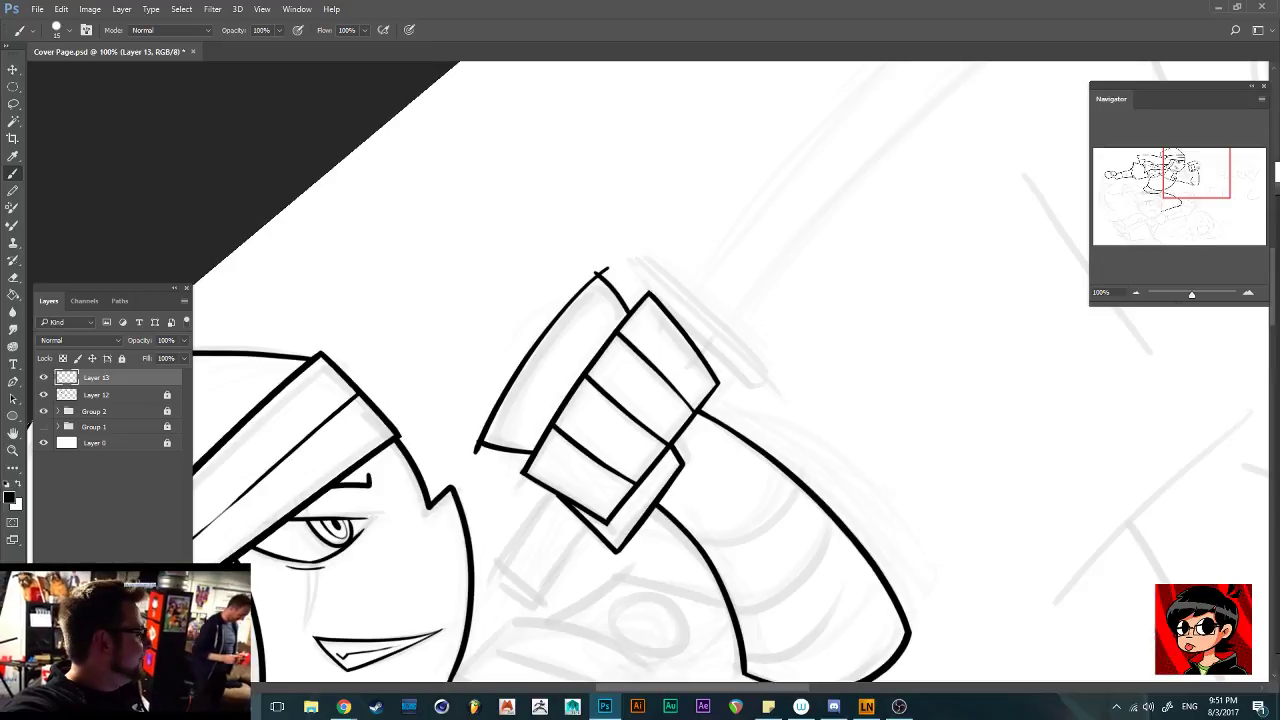
key("ctrl+z")
mouse_move(608, 262)
left_mouse_down()
mouse_move(544, 344)
mouse_move(480, 490)
left_mouse_up()
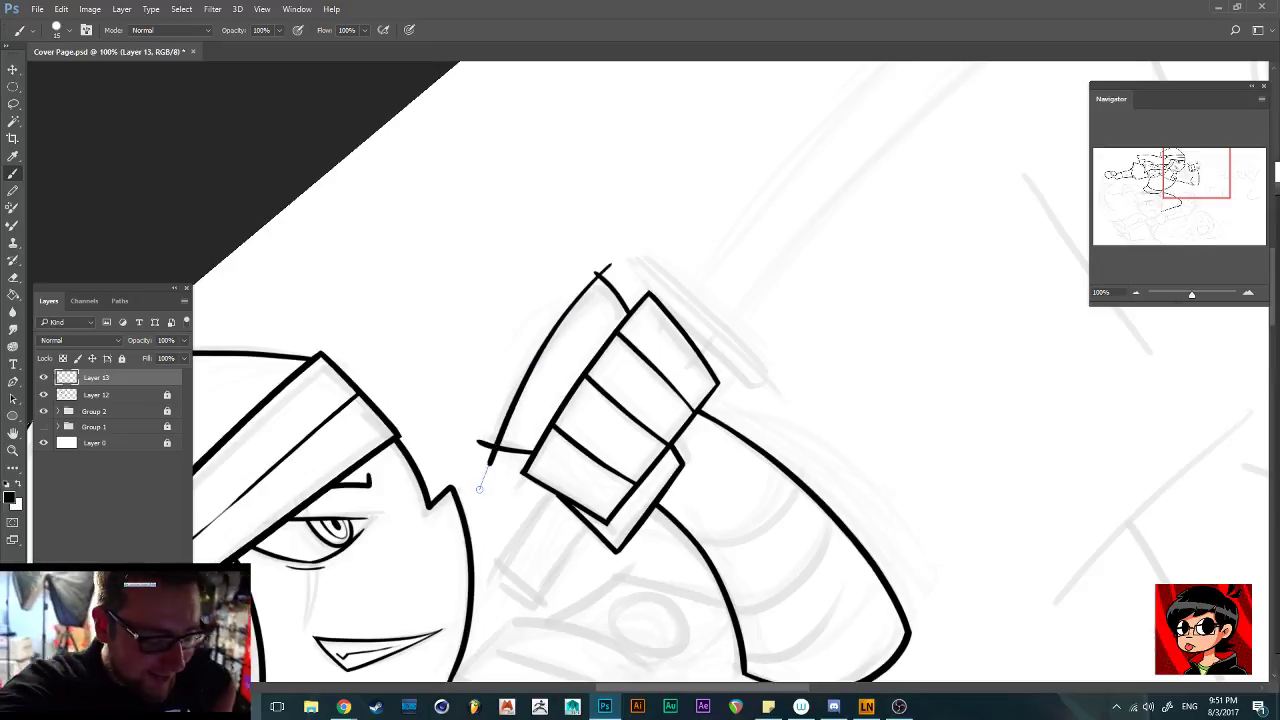
key("ctrl+z")
left_click_drag(604, 270, 479, 464)
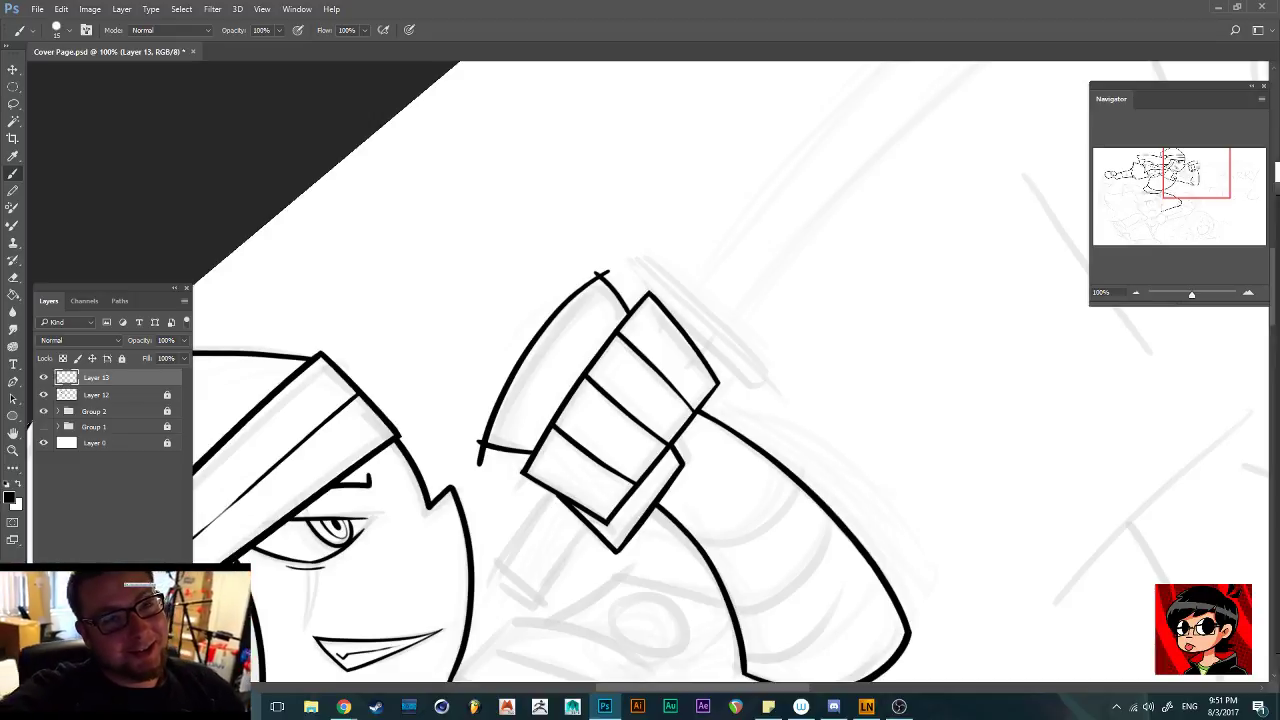
Erase the overshooting line ends at both outer corners of the curved shape beside the fist
key("ctrl+plus")
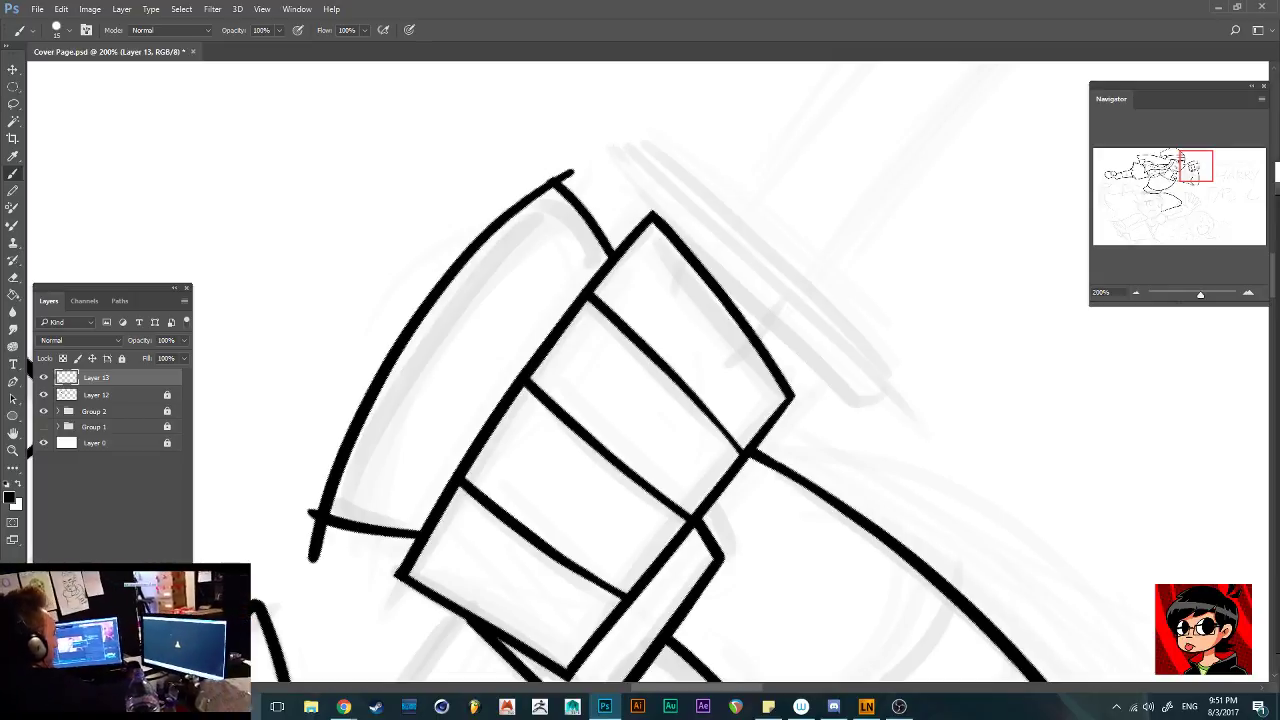
left_click_drag(575, 169, 557, 174)
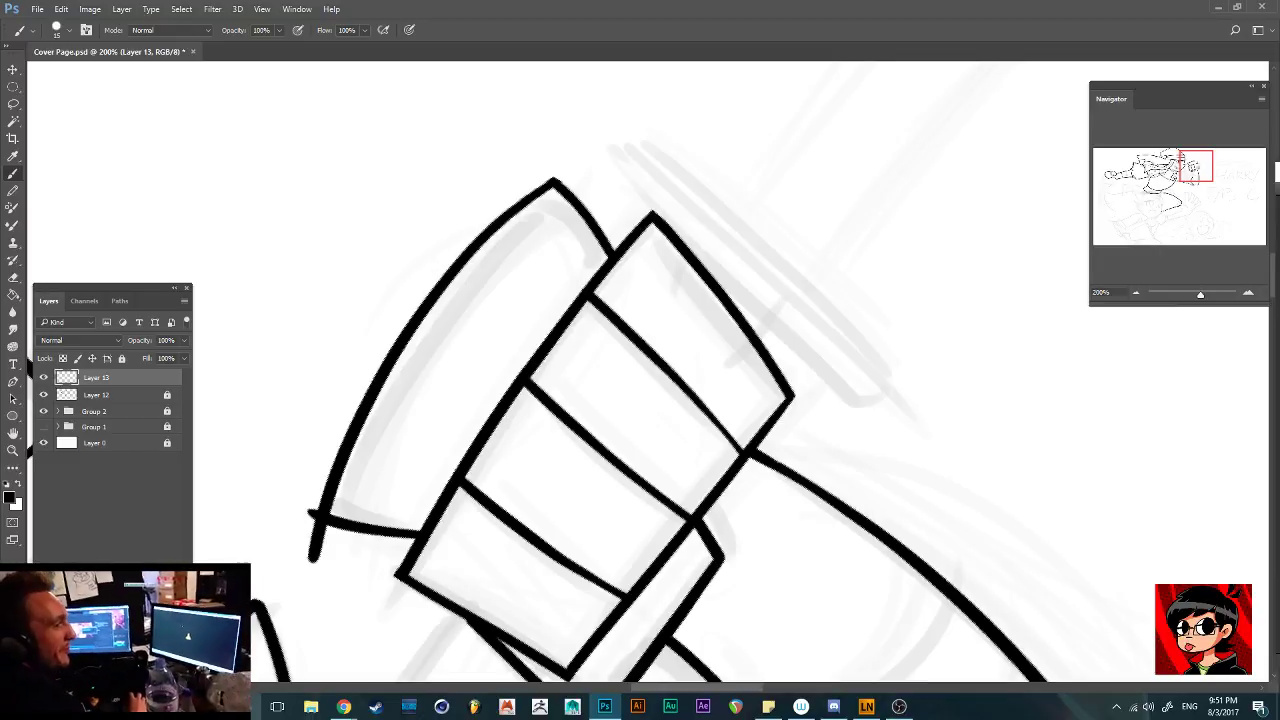
left_click_drag(306, 508, 311, 511)
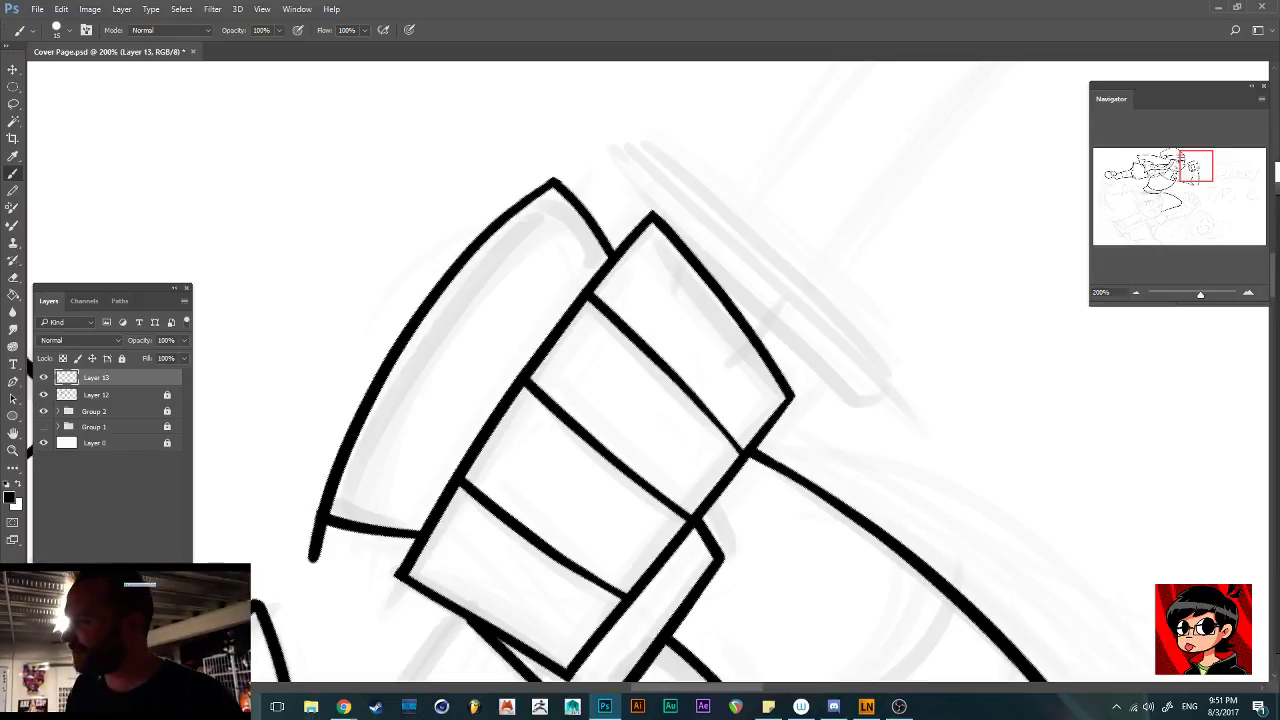
left_click_drag(314, 558, 326, 528)
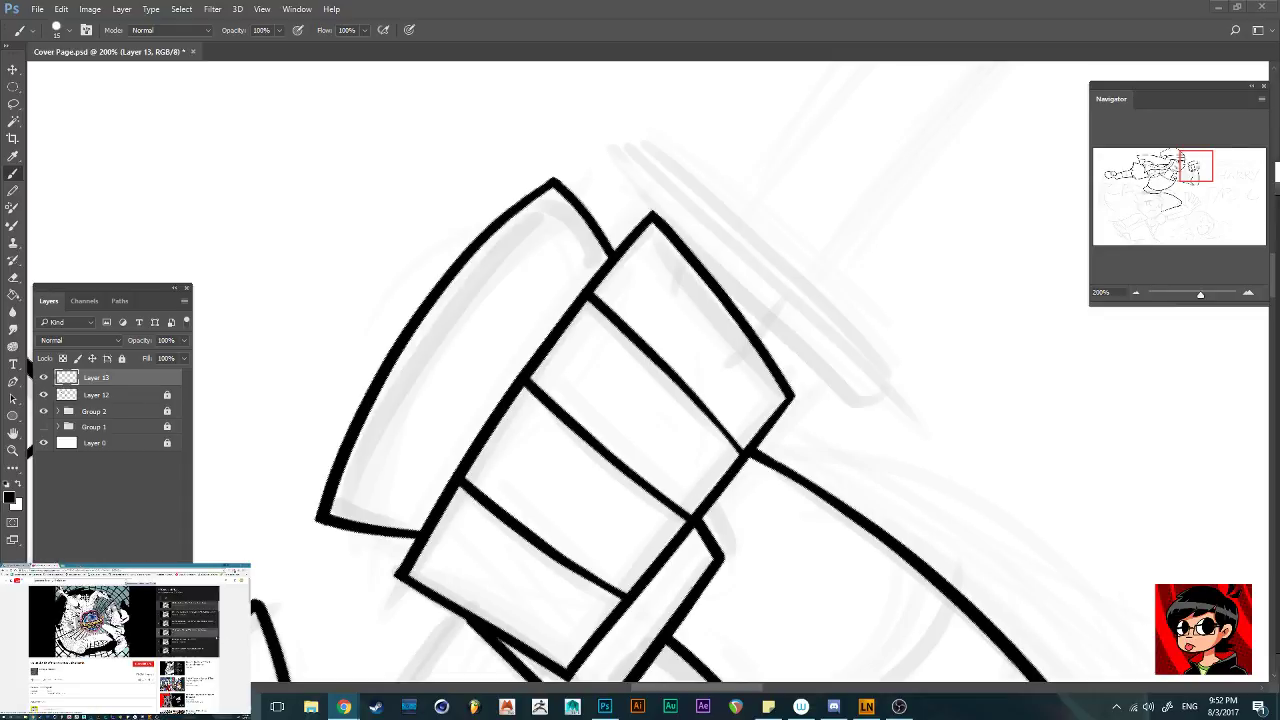
Expand the YouTube video in the browser on the second display to full screen
key("alt+Tab")
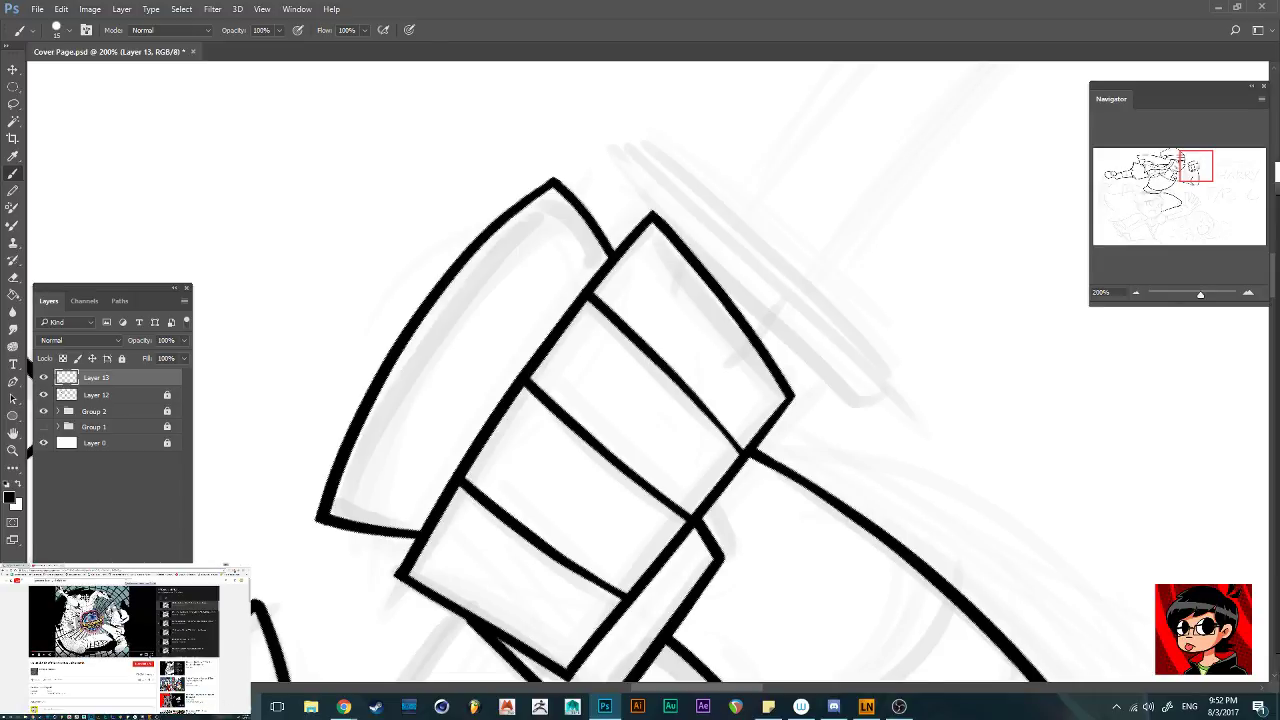
left_click(152, 654)
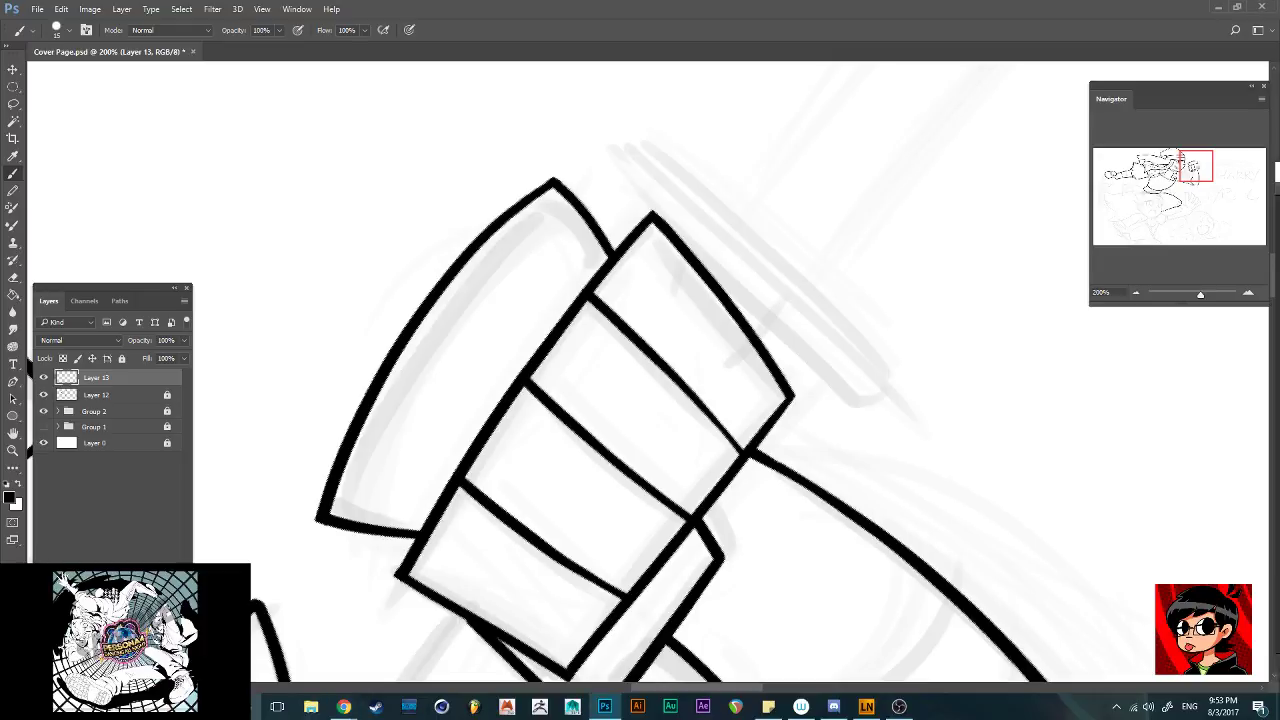
Return to the inked character in Photoshop and save Cover Page.psd
scroll(640, 380, "down", 3)
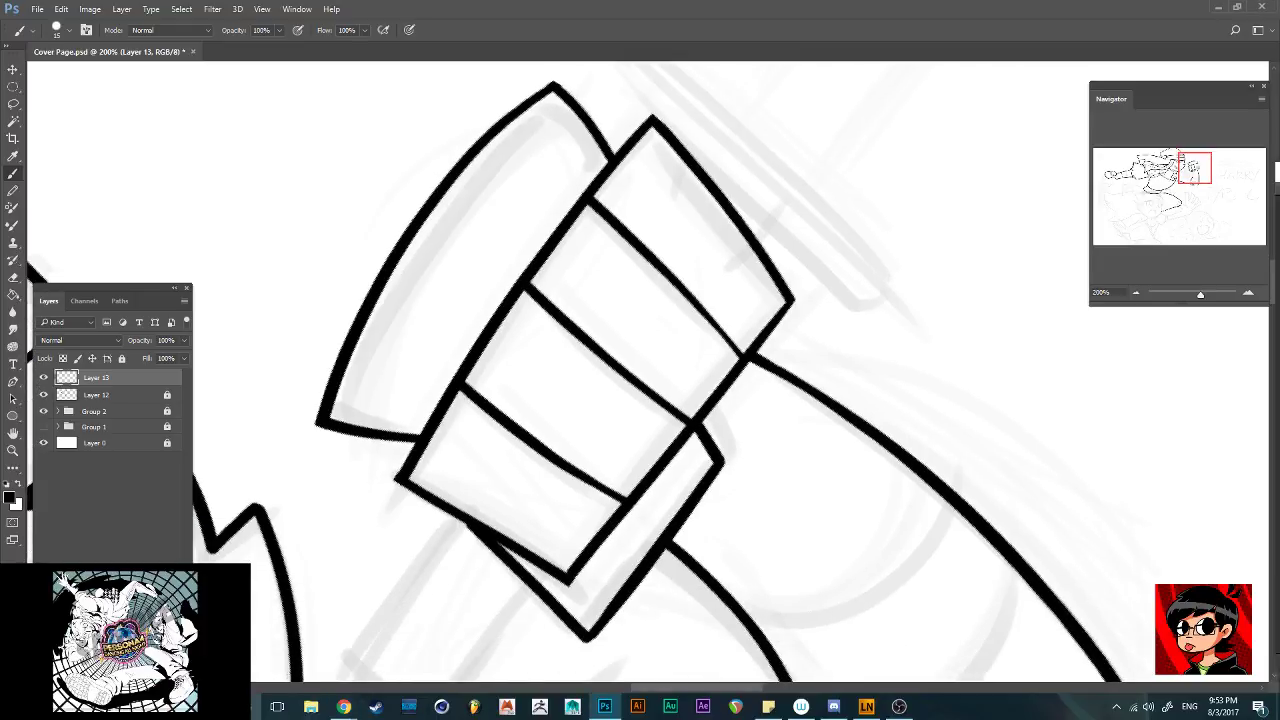
key("ctrl+minus")
key("ctrl+minus")
scroll(648, 372, "down", 3)
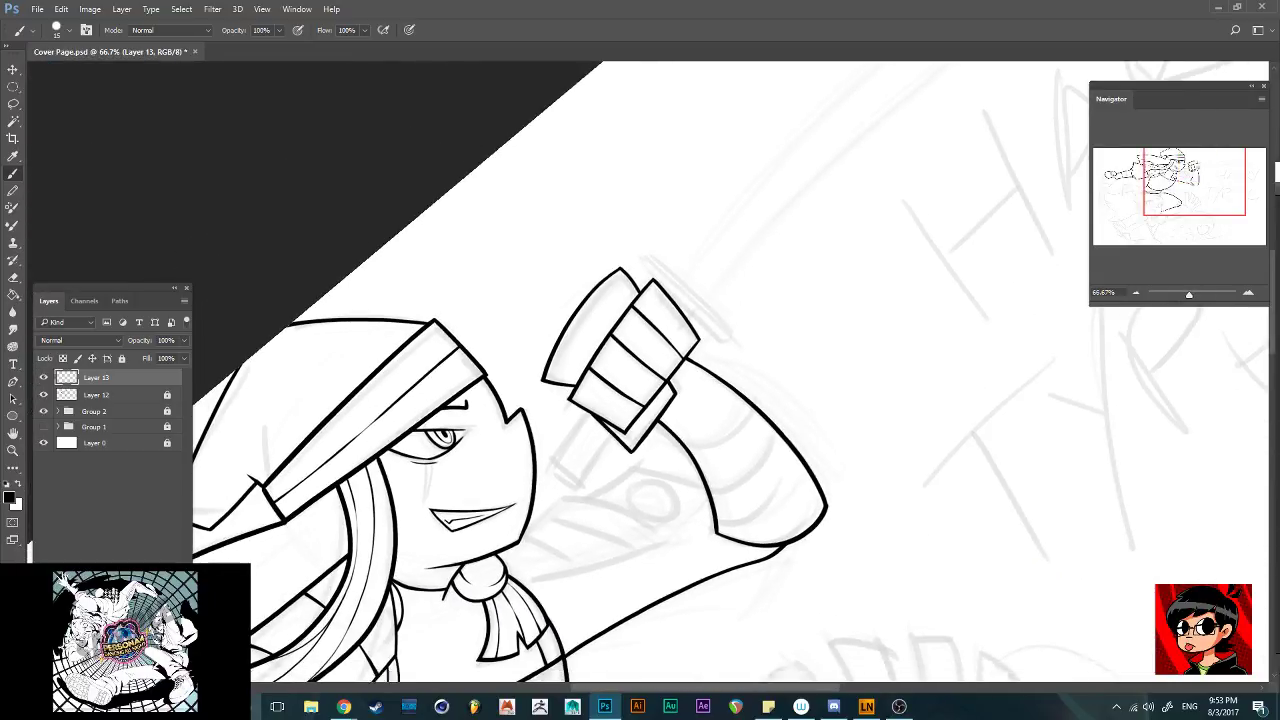
scroll(640, 370, "down", 1)
scroll(640, 370, "down", 2)
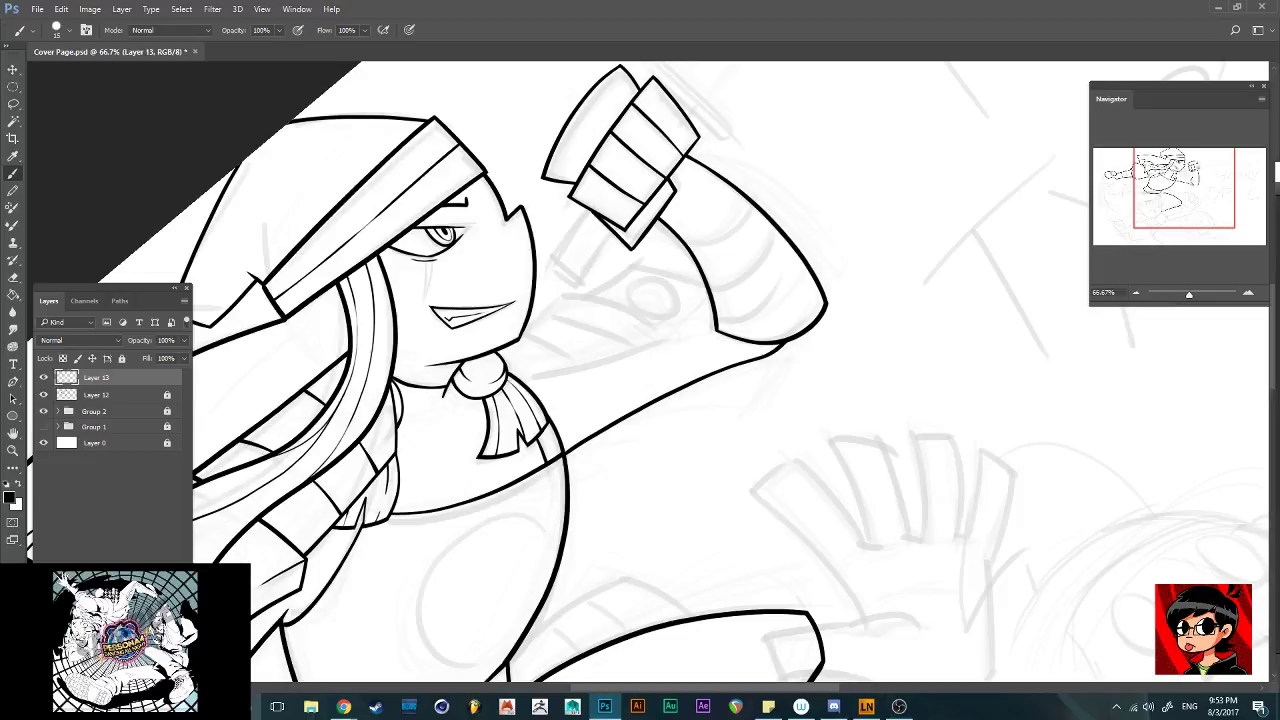
key("ctrl+s")
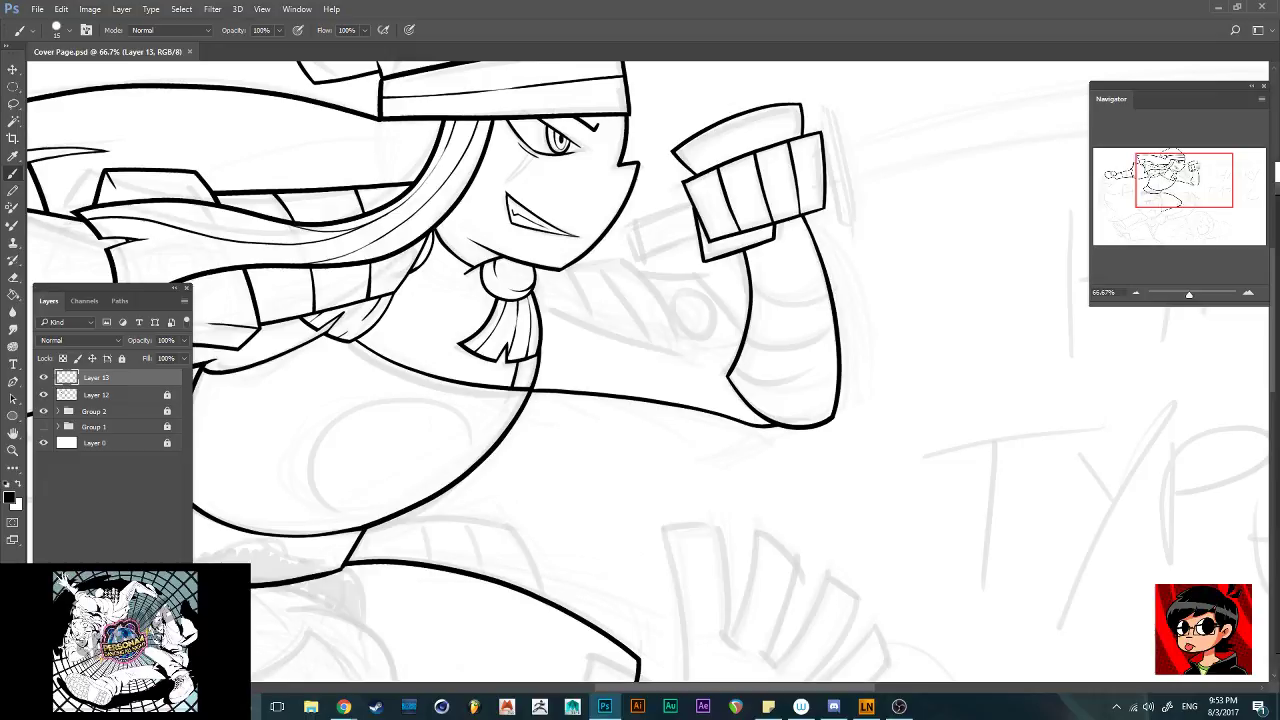
Try to ink the curved band lines across the raised forearm along the sketch
left_click_drag(612, 220, 671, 334)
key("ctrl+z")
key("r")
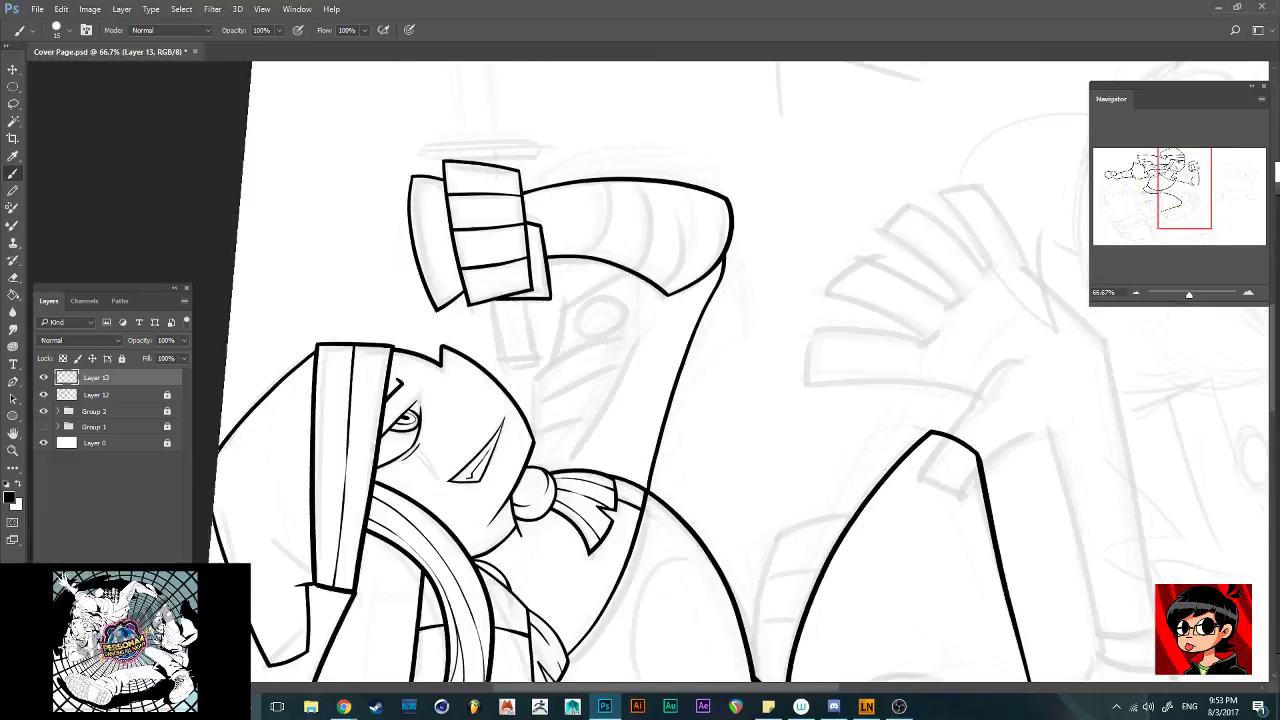
key("ctrl+plus")
key("space")
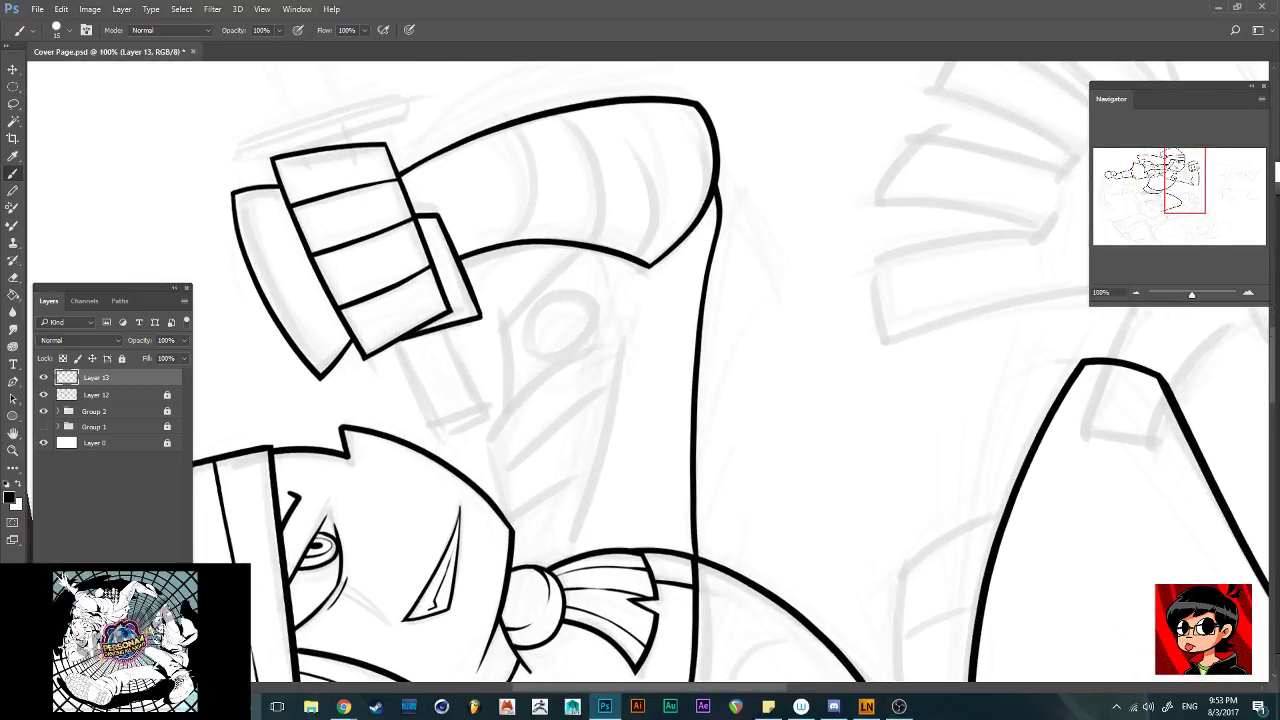
scroll(648, 372, "up", 3)
mouse_move(510, 191)
left_mouse_down()
mouse_move(534, 273)
mouse_move(530, 304)
left_mouse_up()
key("ctrl+z")
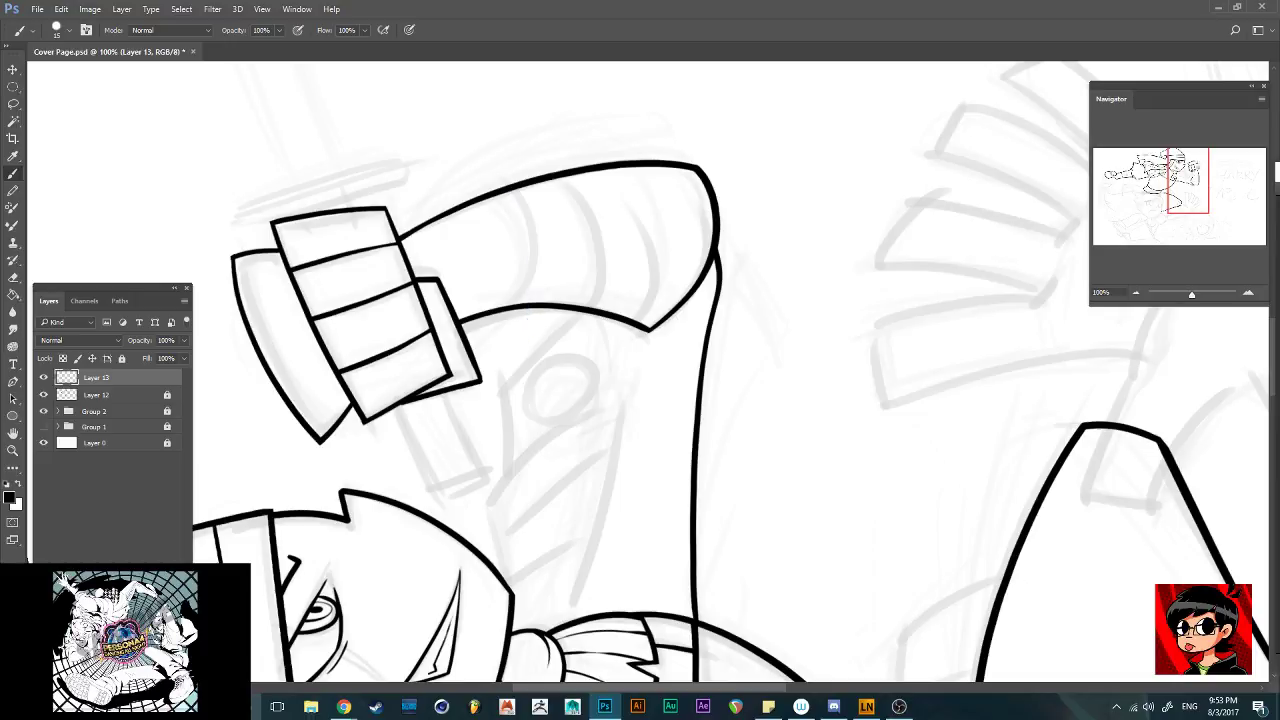
mouse_move(510, 194)
left_mouse_down()
mouse_move(520, 290)
mouse_move(500, 336)
left_mouse_up()
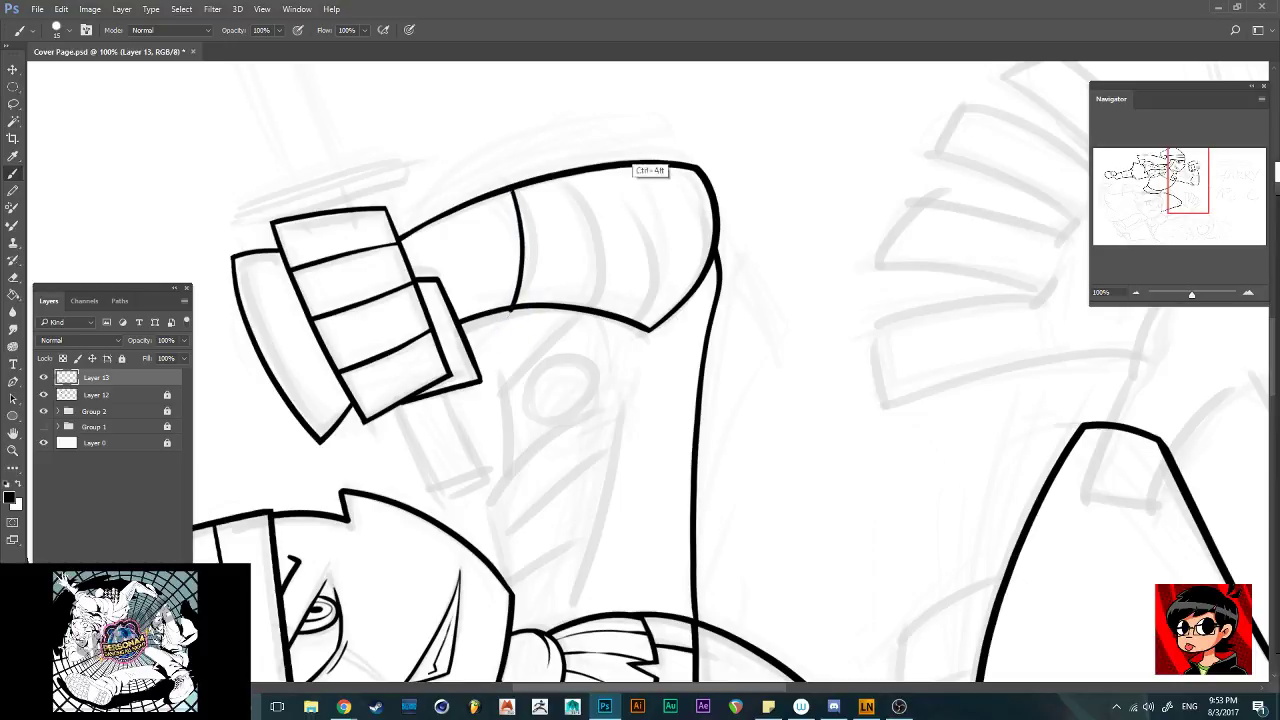
key("ctrl+z")
mouse_move(512, 186)
left_mouse_down()
mouse_move(529, 225)
mouse_move(517, 308)
left_mouse_up()
mouse_move(580, 170)
left_mouse_down()
mouse_move(609, 207)
mouse_move(616, 314)
left_mouse_up()
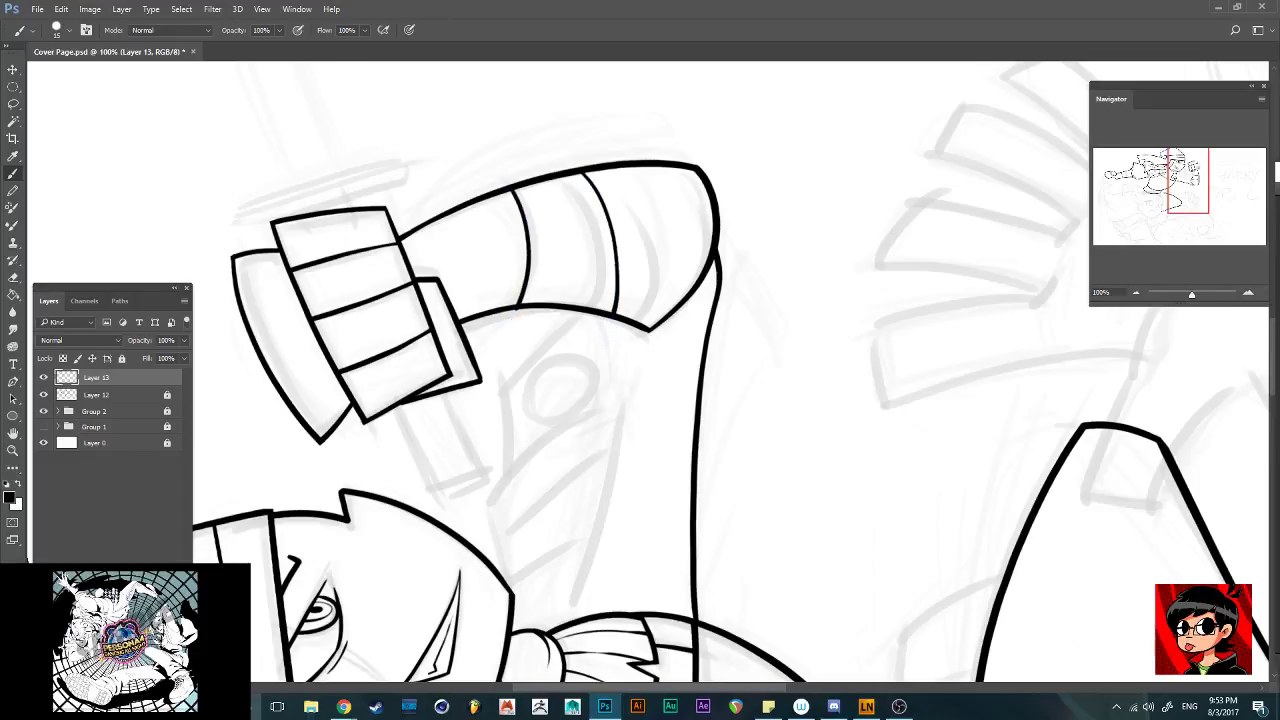
key("ctrl+alt+z")
key("ctrl+alt+z")
mouse_move(490, 196)
left_mouse_down()
mouse_move(509, 280)
mouse_move(492, 330)
left_mouse_up()
key("ctrl+alt+z")
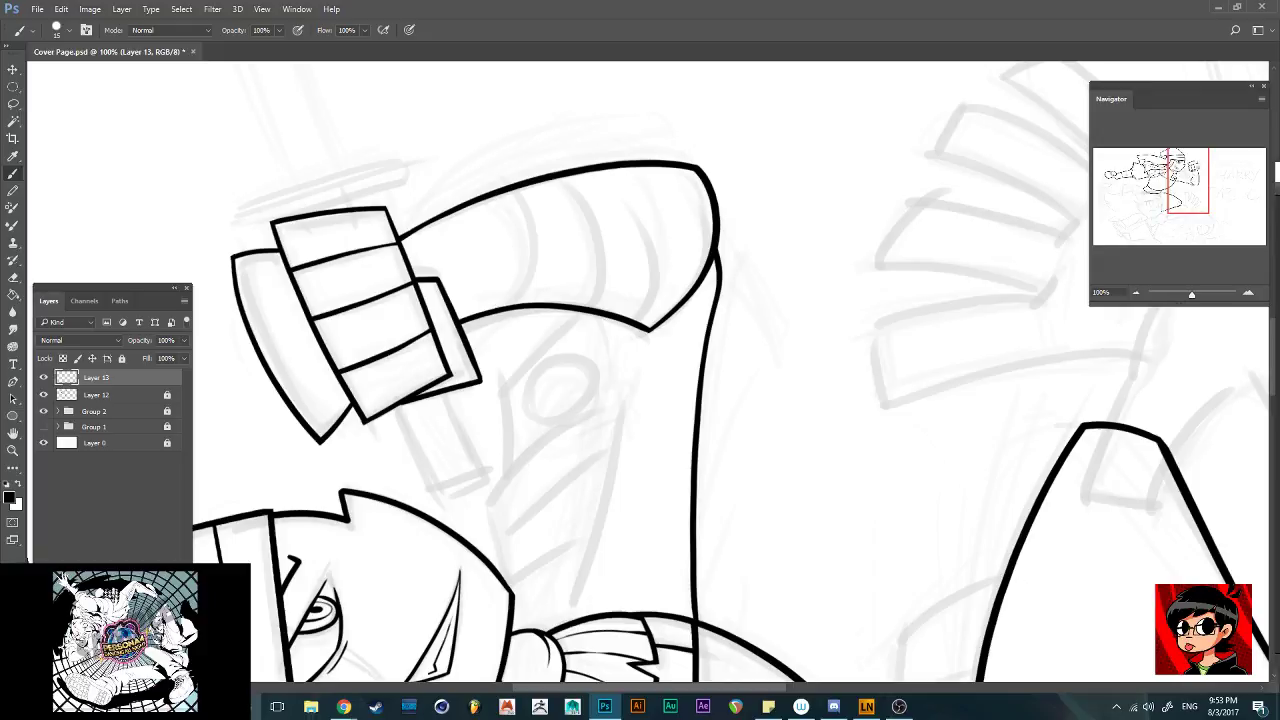
Ink two curved lines across the raised forearm, one nearer the wrist and one nearer the elbow, redoing the elbow-side line
mouse_move(492, 194)
left_mouse_down()
mouse_move(514, 232)
mouse_move(490, 330)
left_mouse_up()
left_click_drag(592, 172, 580, 308)
key("ctrl+alt+z")
mouse_move(592, 168)
left_mouse_down()
mouse_move(613, 255)
mouse_move(580, 340)
left_mouse_up()
key("ctrl+alt+z")
mouse_move(592, 170)
left_mouse_down()
mouse_move(624, 246)
mouse_move(575, 330)
left_mouse_up()
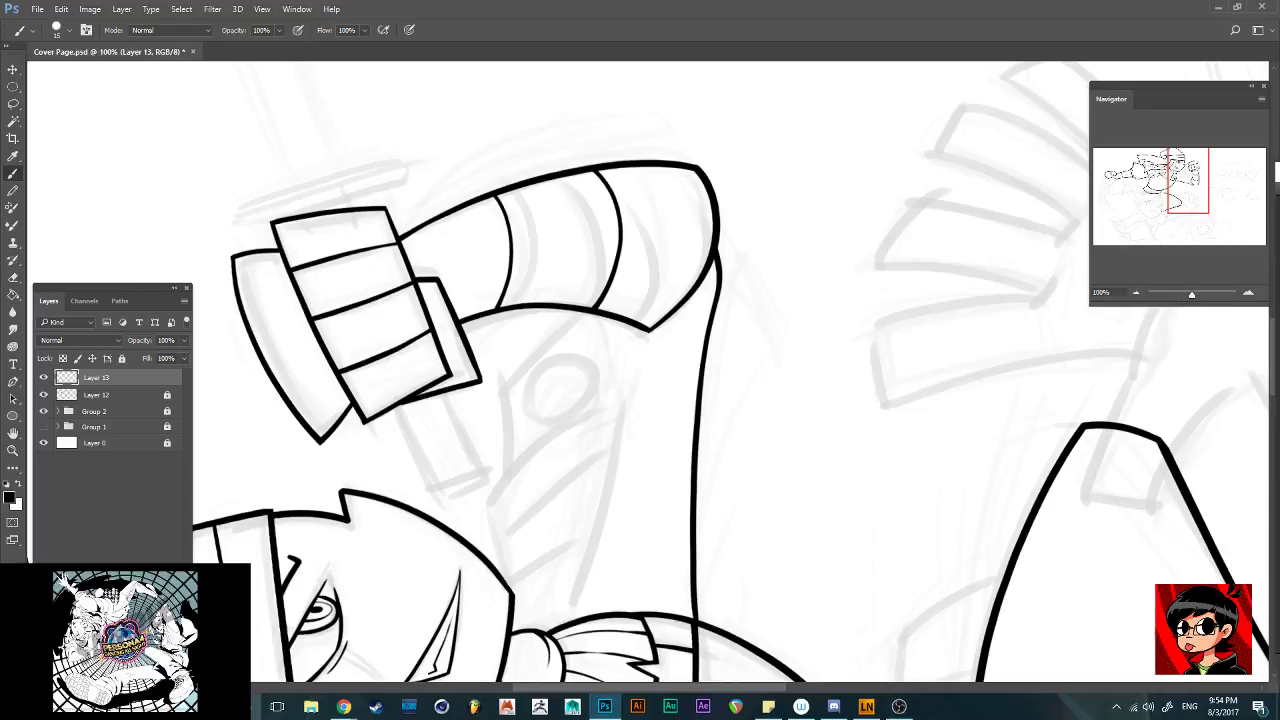
Switch to OBS and set the Audio Output Capture device to DELL S2316H-4 (NVIDIA High Definition Audio)
key("alt+Tab")
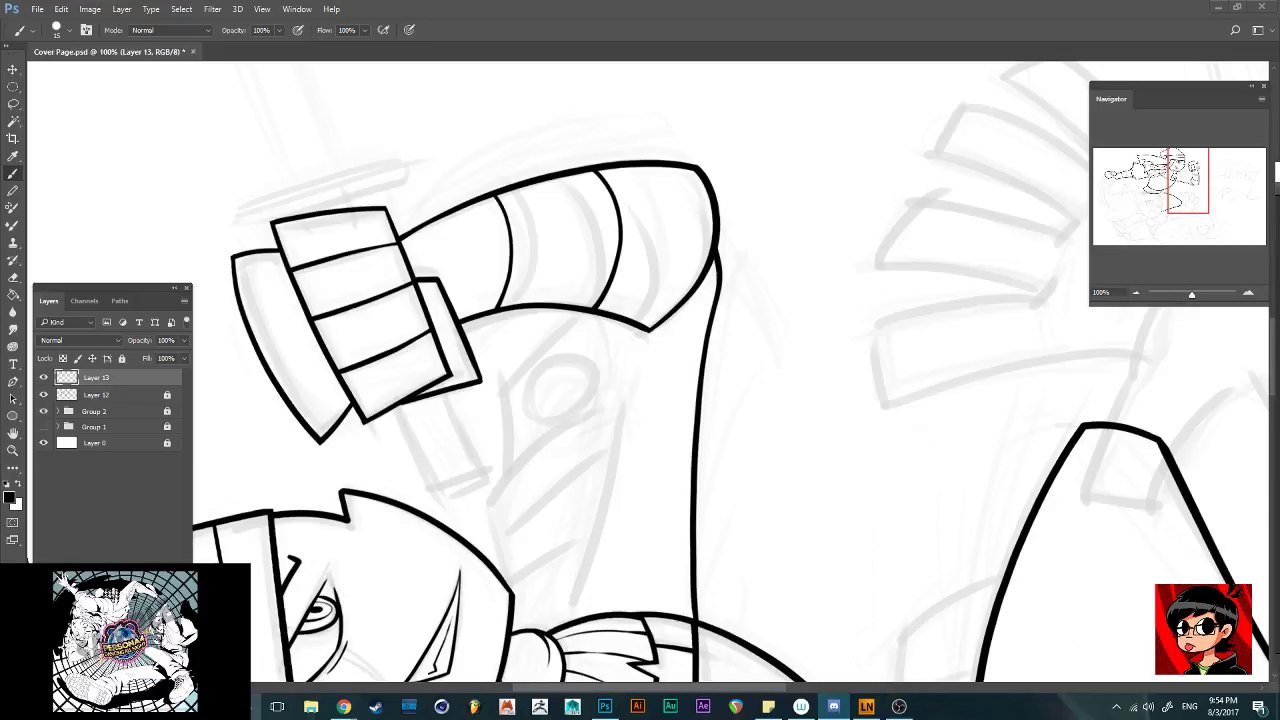
left_click(899, 706)
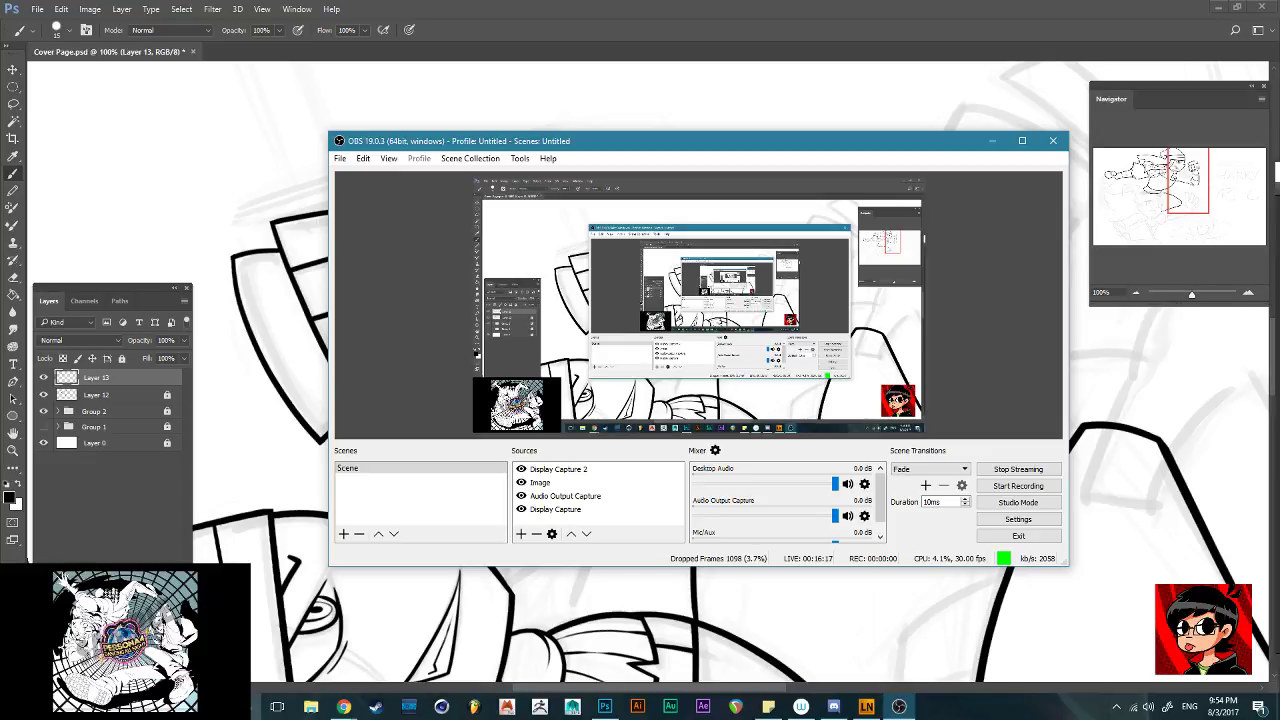
left_click(864, 515)
left_click(890, 524)
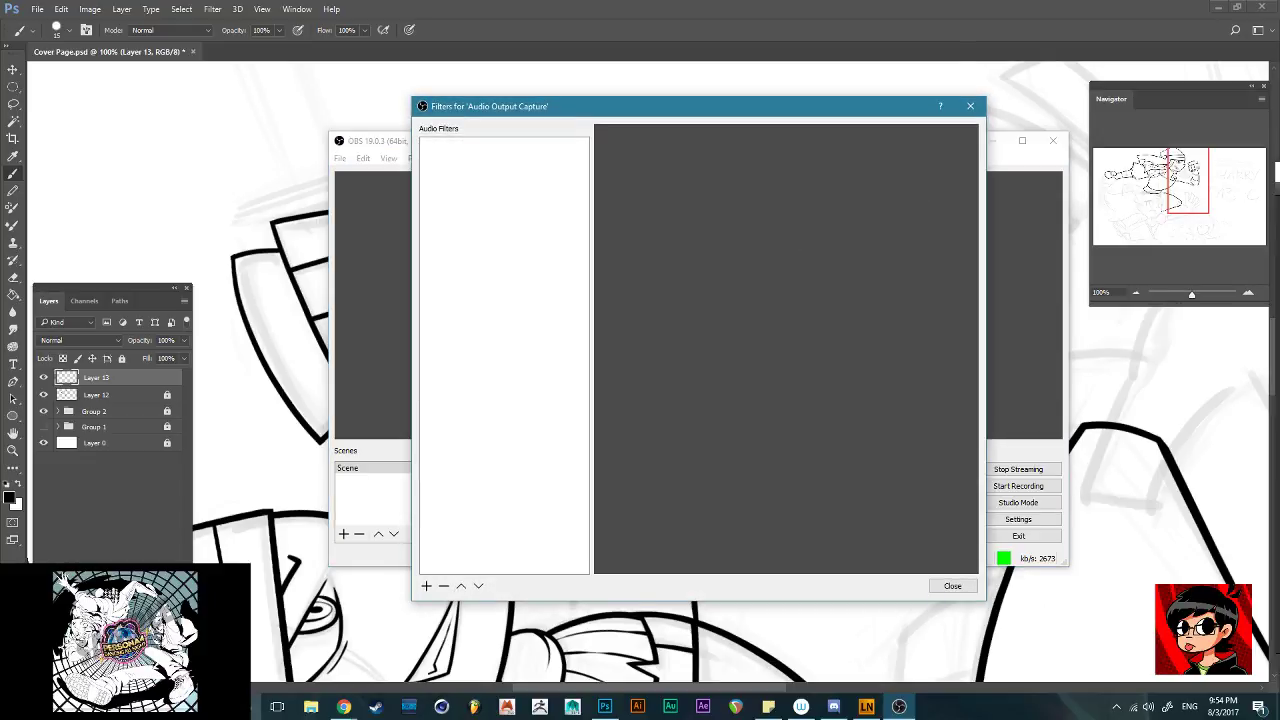
left_click(969, 106)
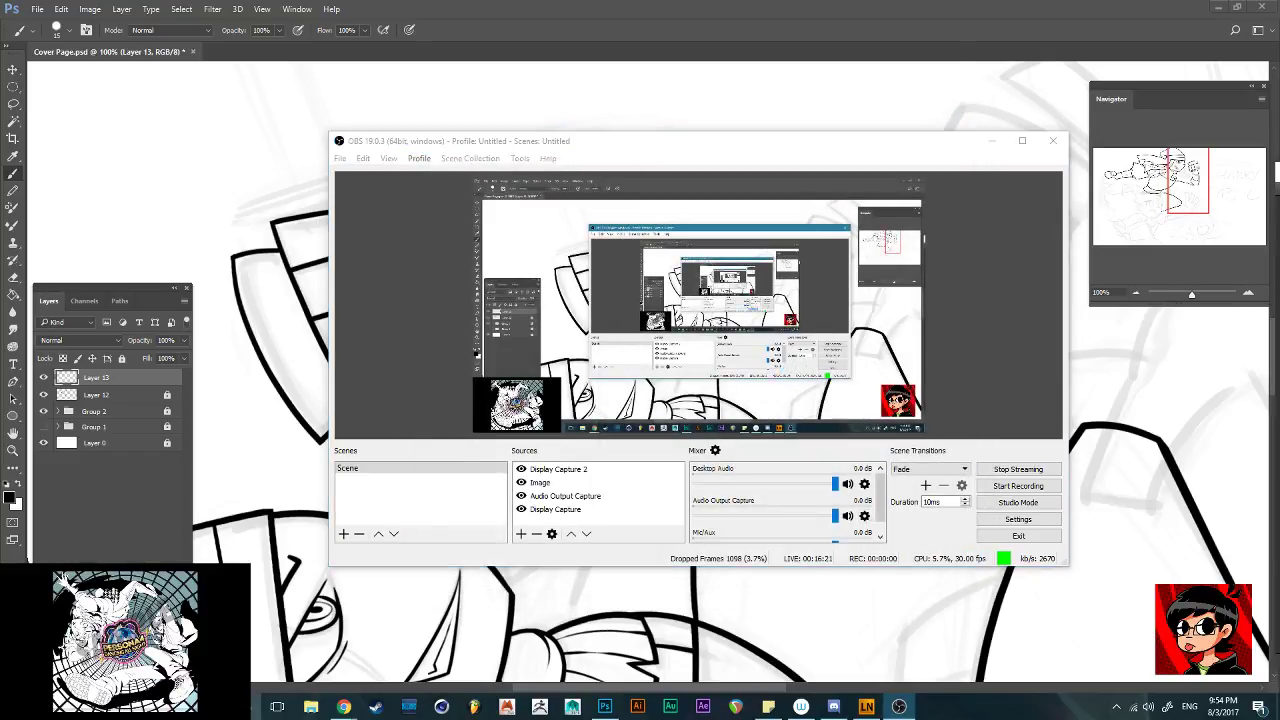
left_click(892, 537)
left_click(711, 438)
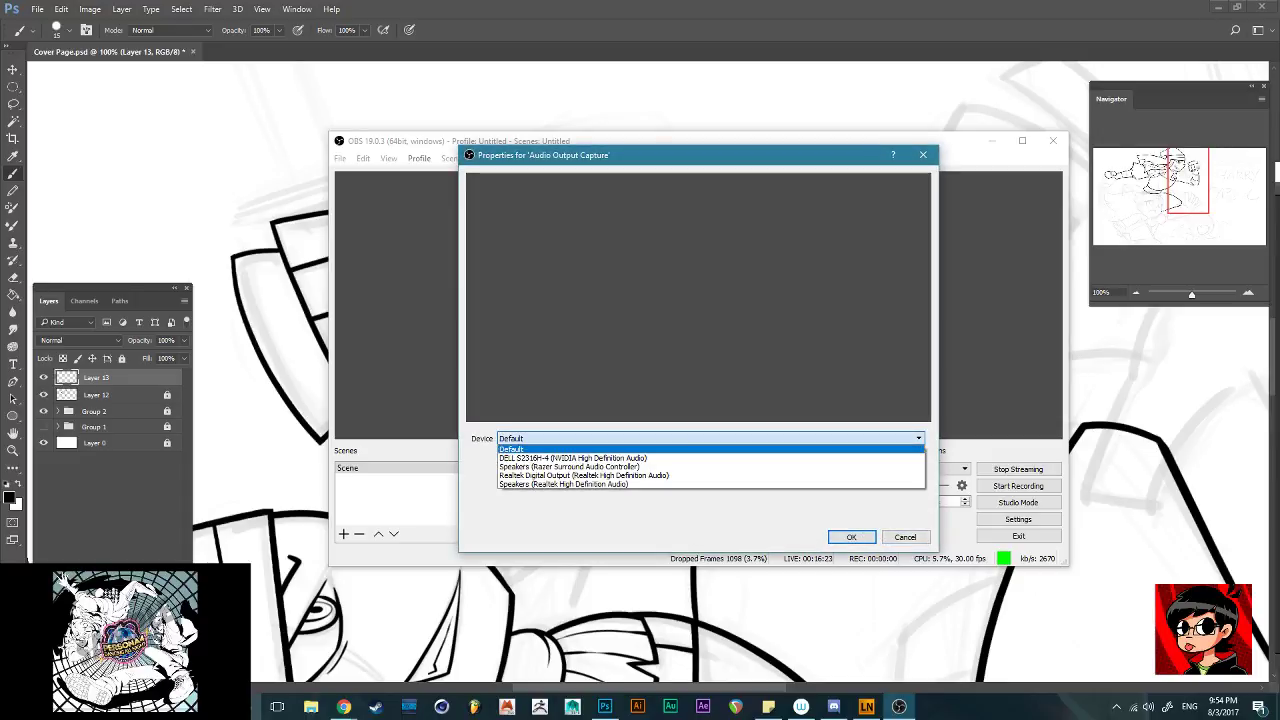
left_click(572, 457)
left_click(851, 537)
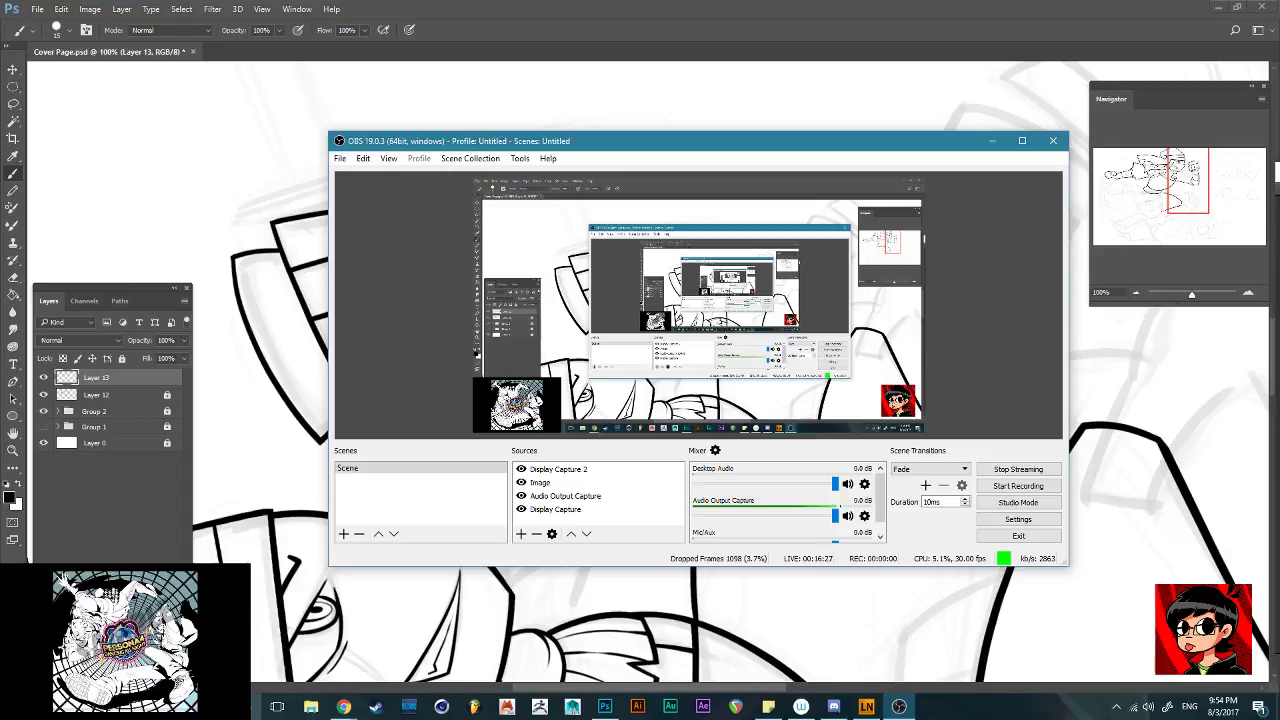
Leave the desktop audio options unchanged, minimize OBS and return to the Cover Page.psd drawing in Photoshop
left_click(864, 484)
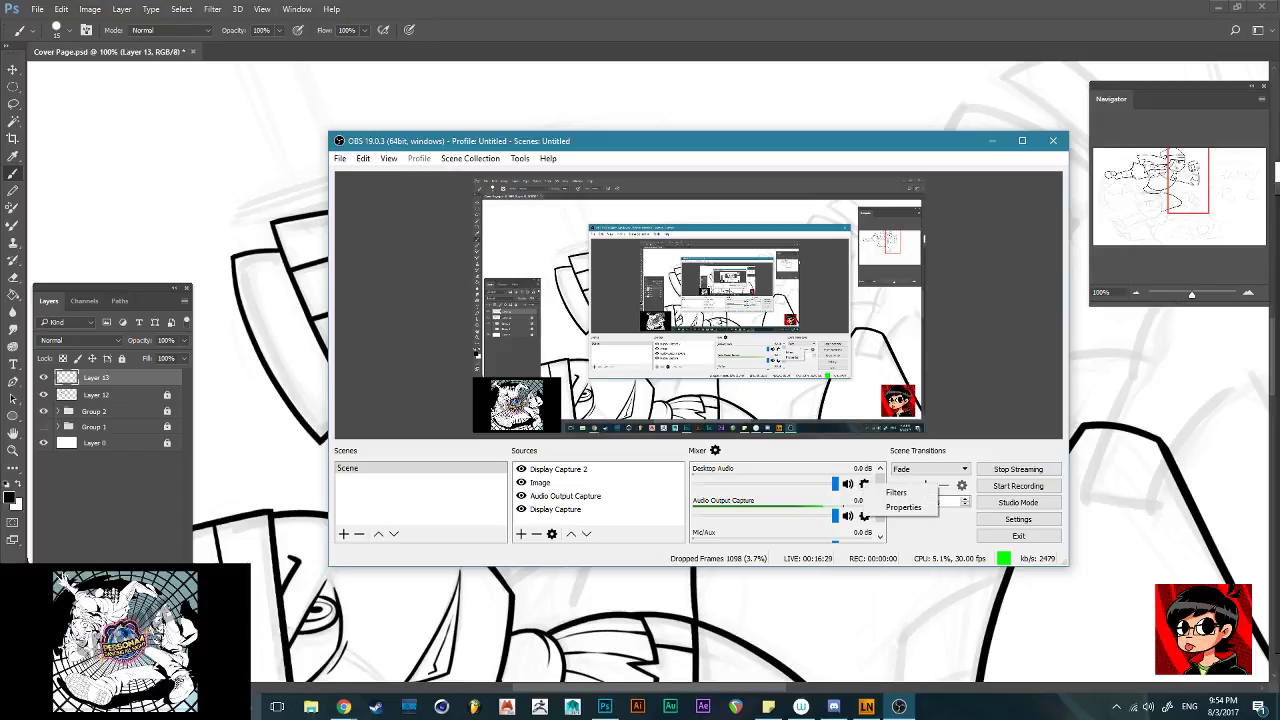
key("Escape")
left_click(833, 706)
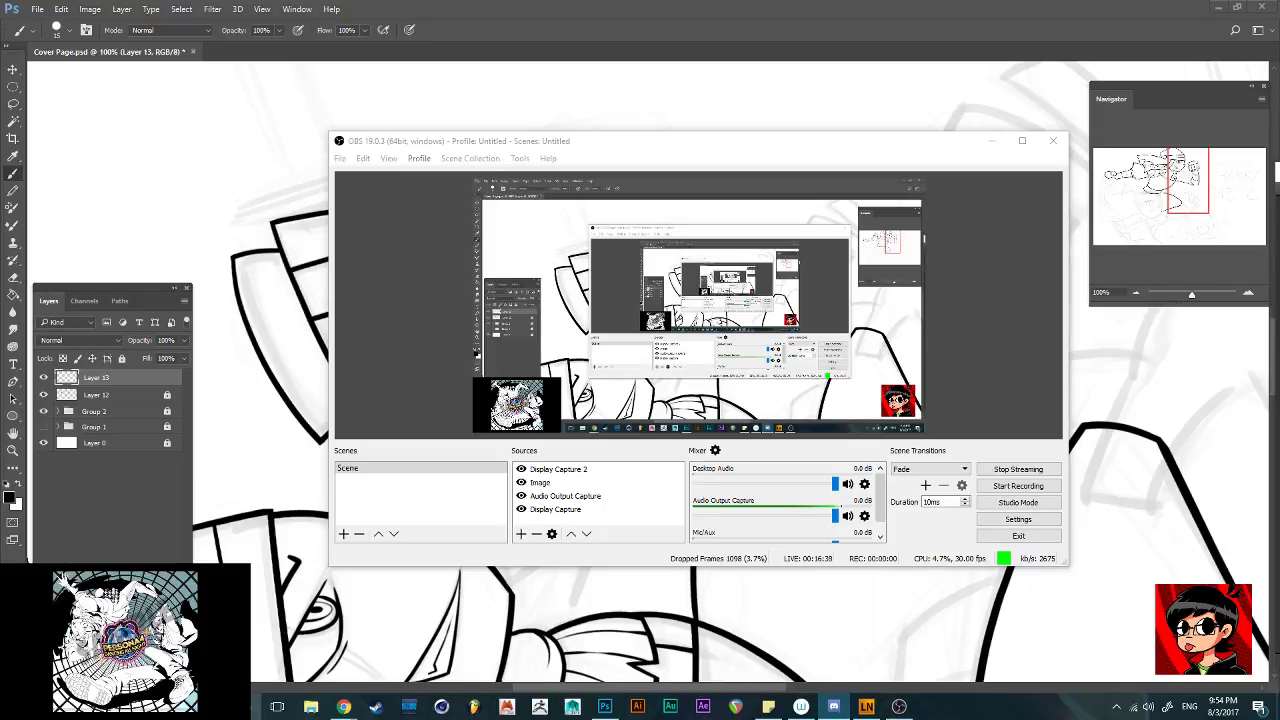
left_click(899, 706)
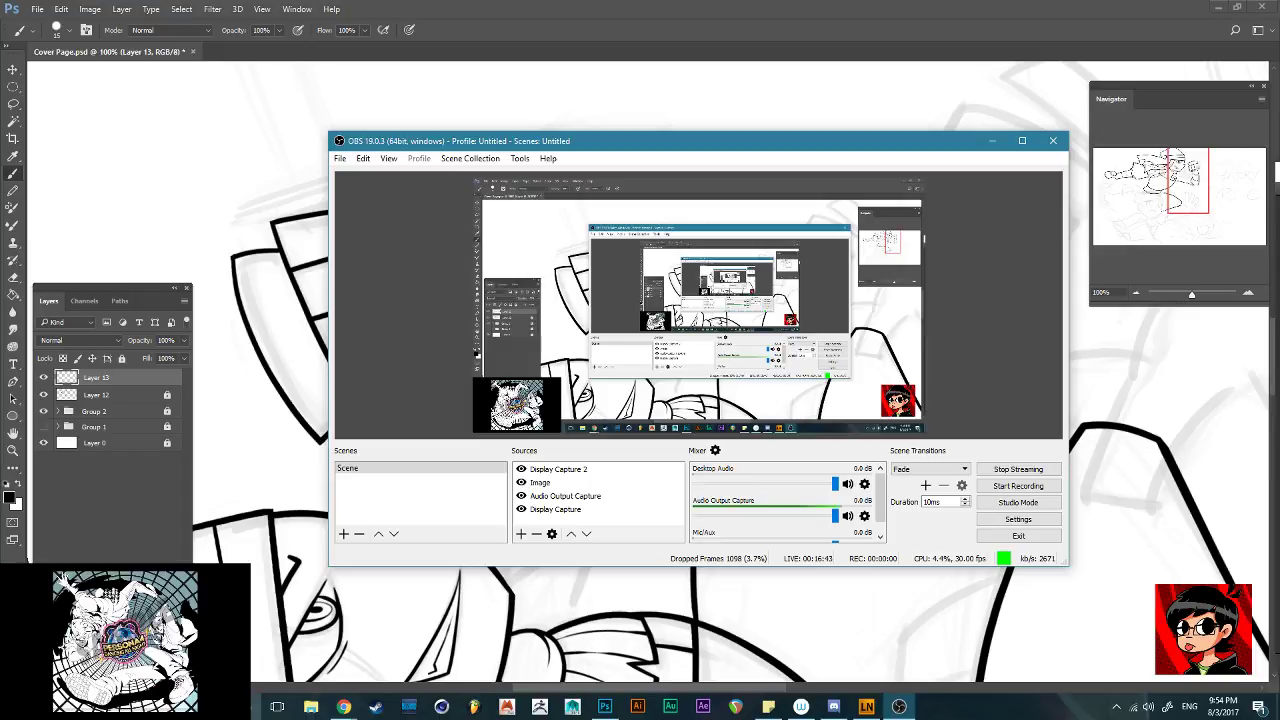
left_click(899, 706)
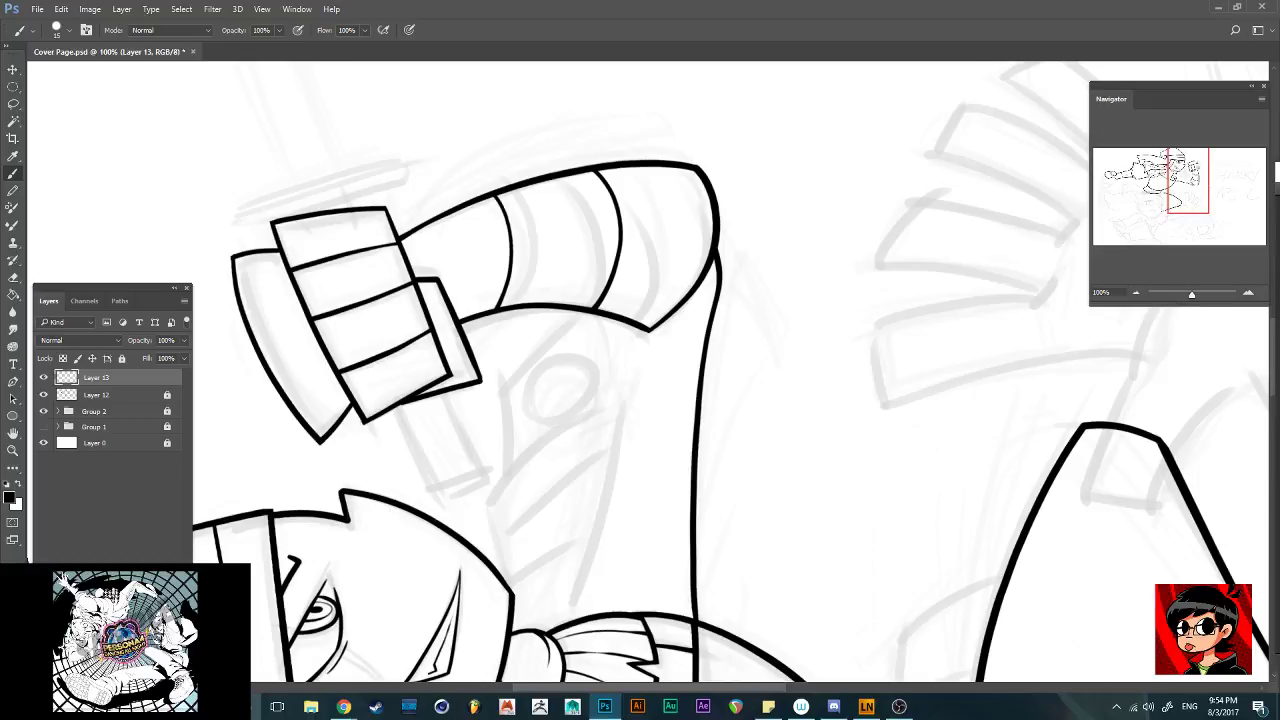
scroll(651, 372, "down", 2)
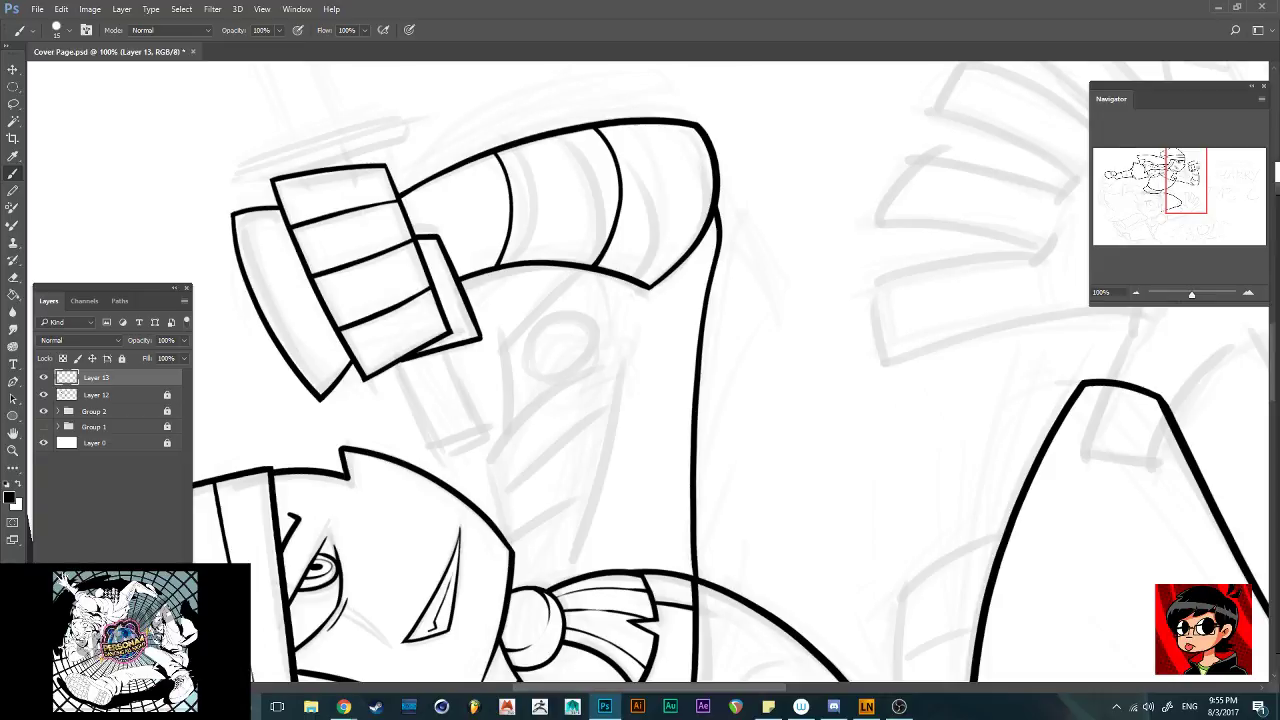
key("alt+Tab")
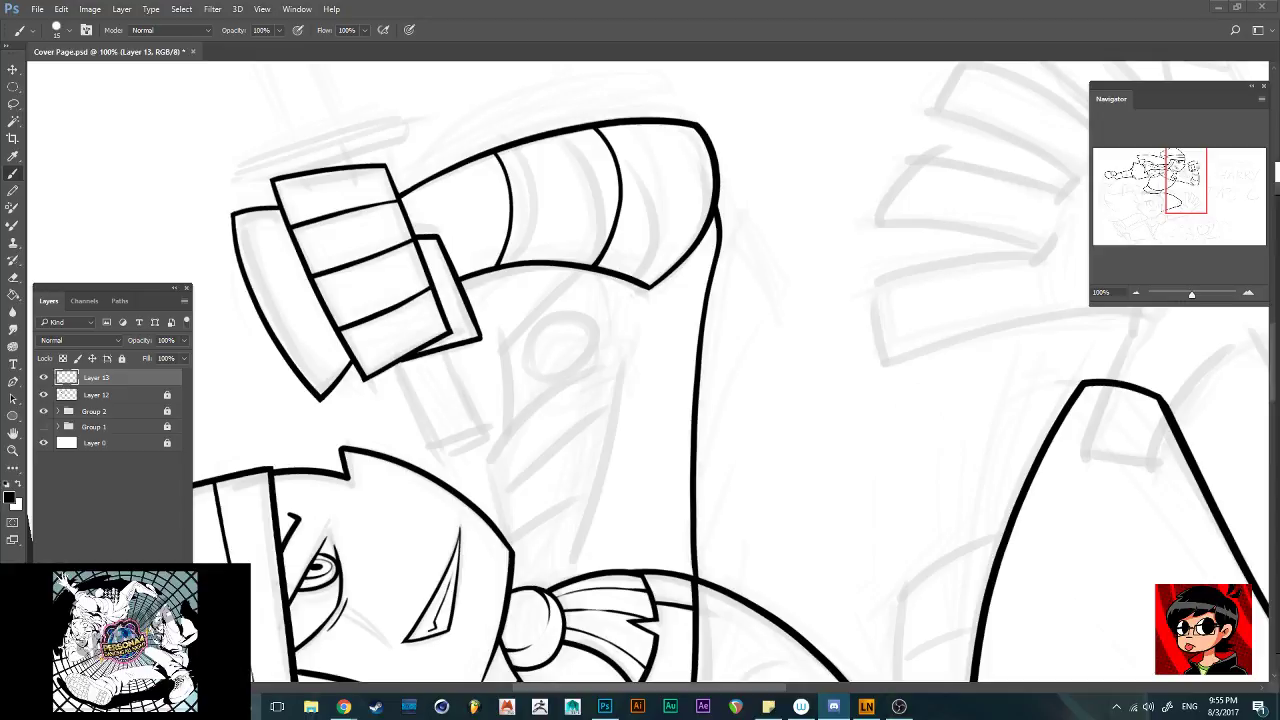
key("alt+Tab")
scroll(651, 372, "down", 2)
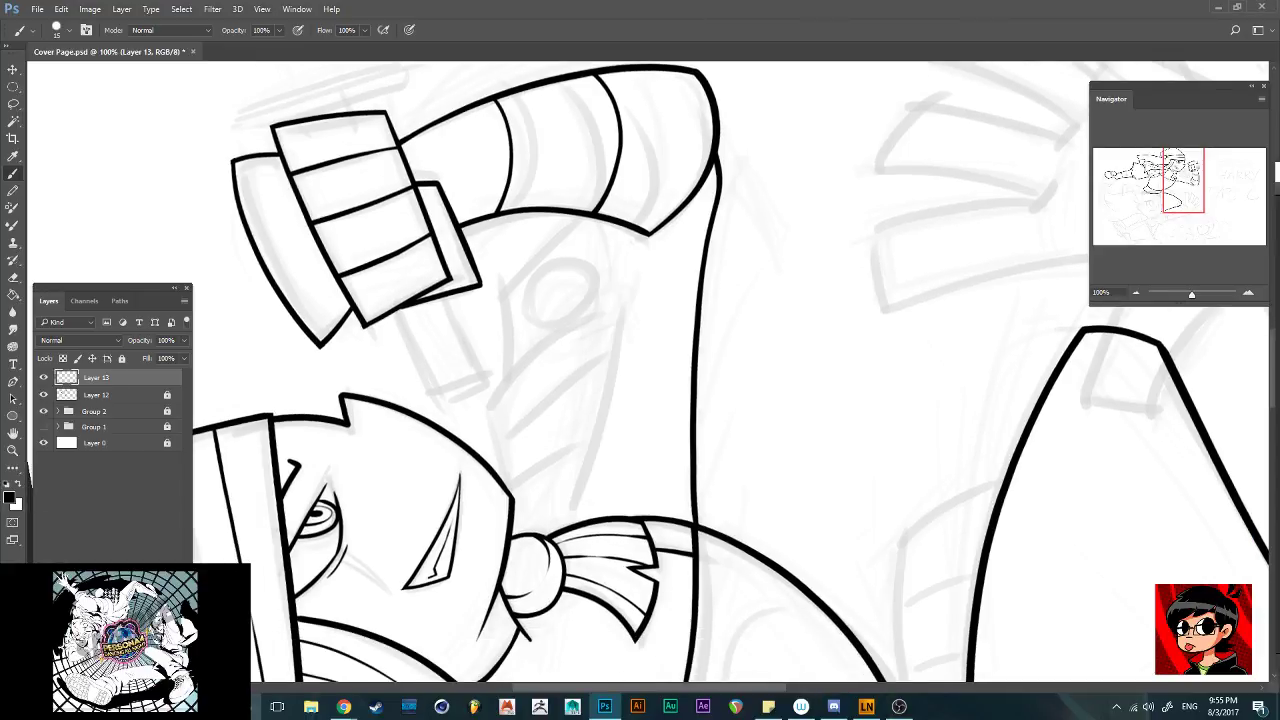
Ink the outer edge of the pointed panel between the chin and raised fist, with a short top line meeting the jaw
key("r")
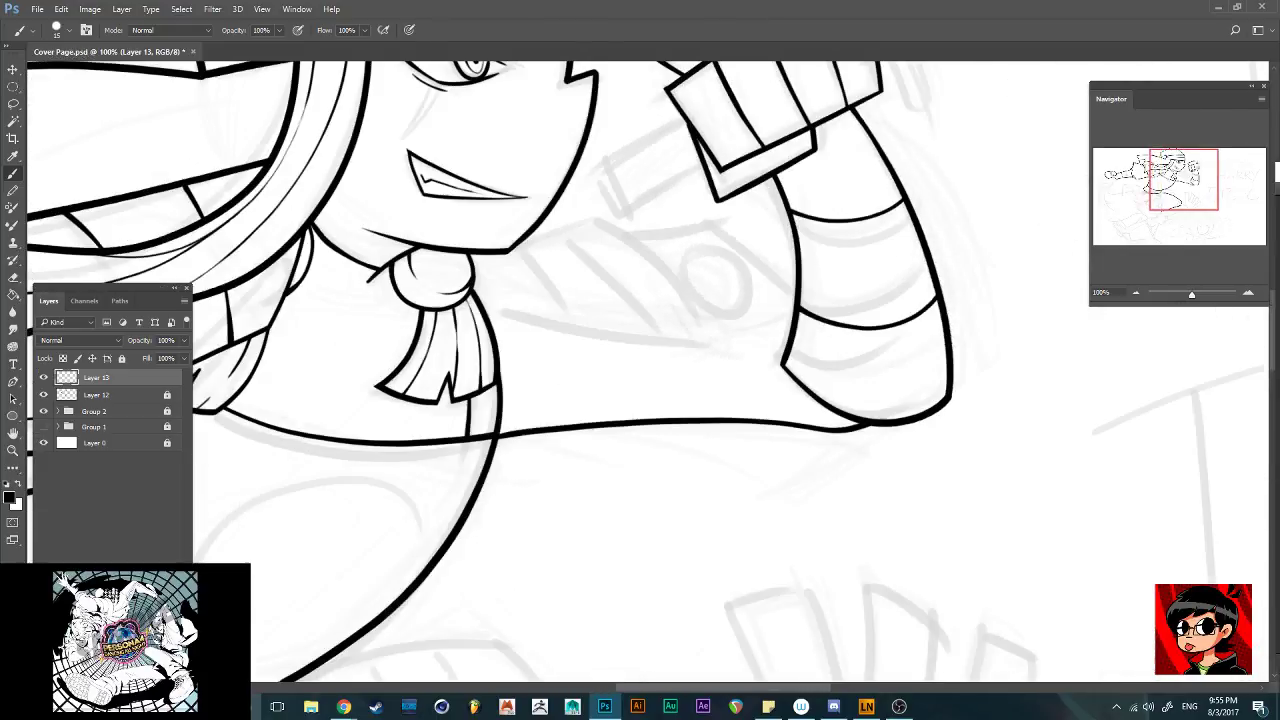
key("r")
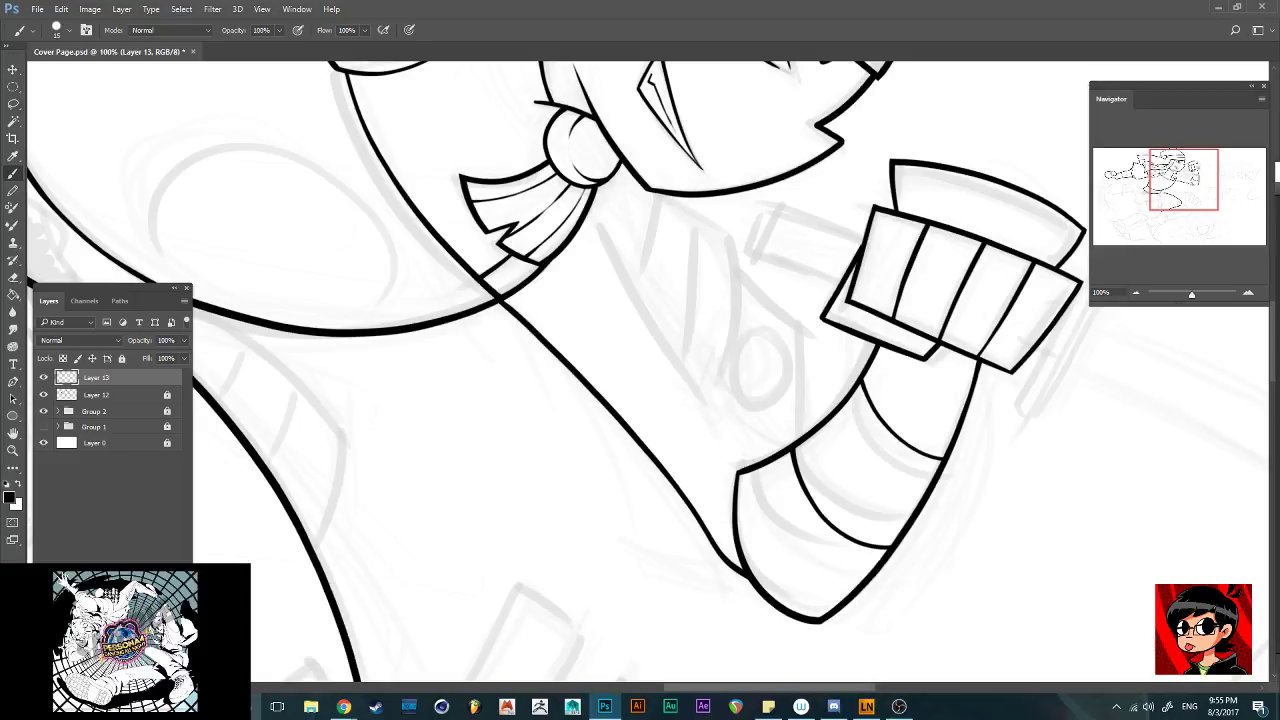
scroll(648, 372, "up", 4)
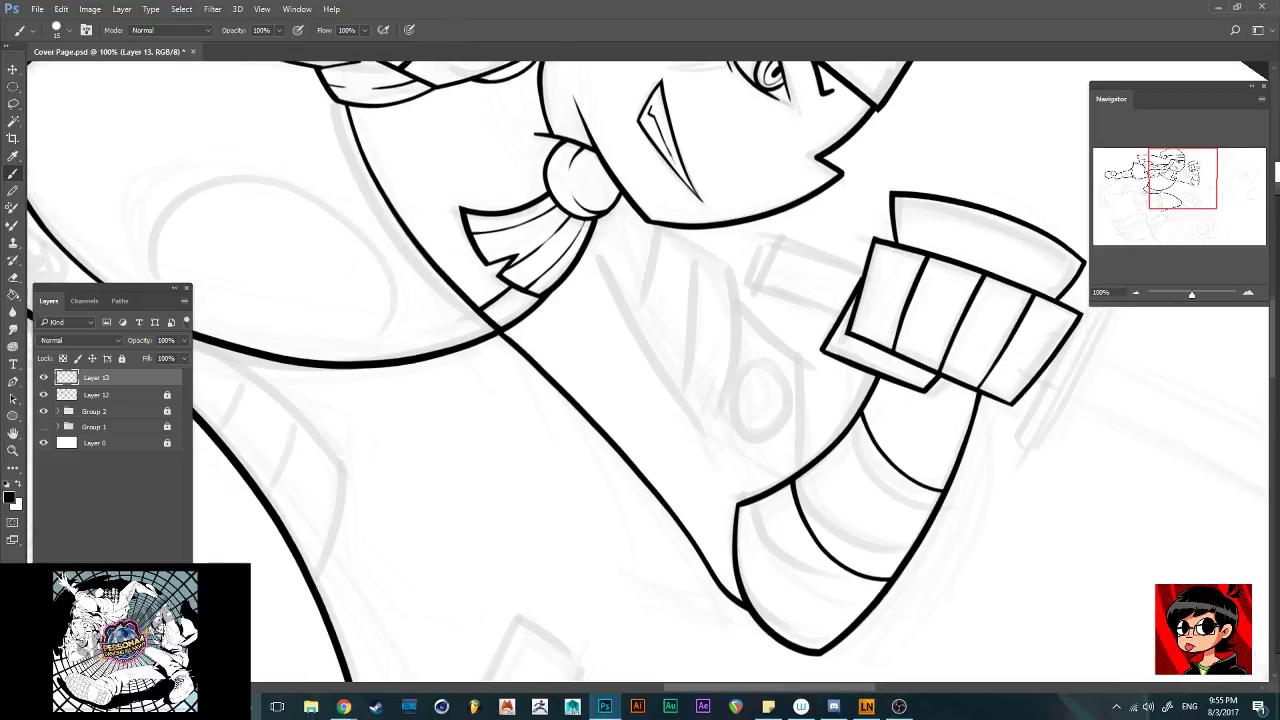
scroll(644, 372, "up", 2)
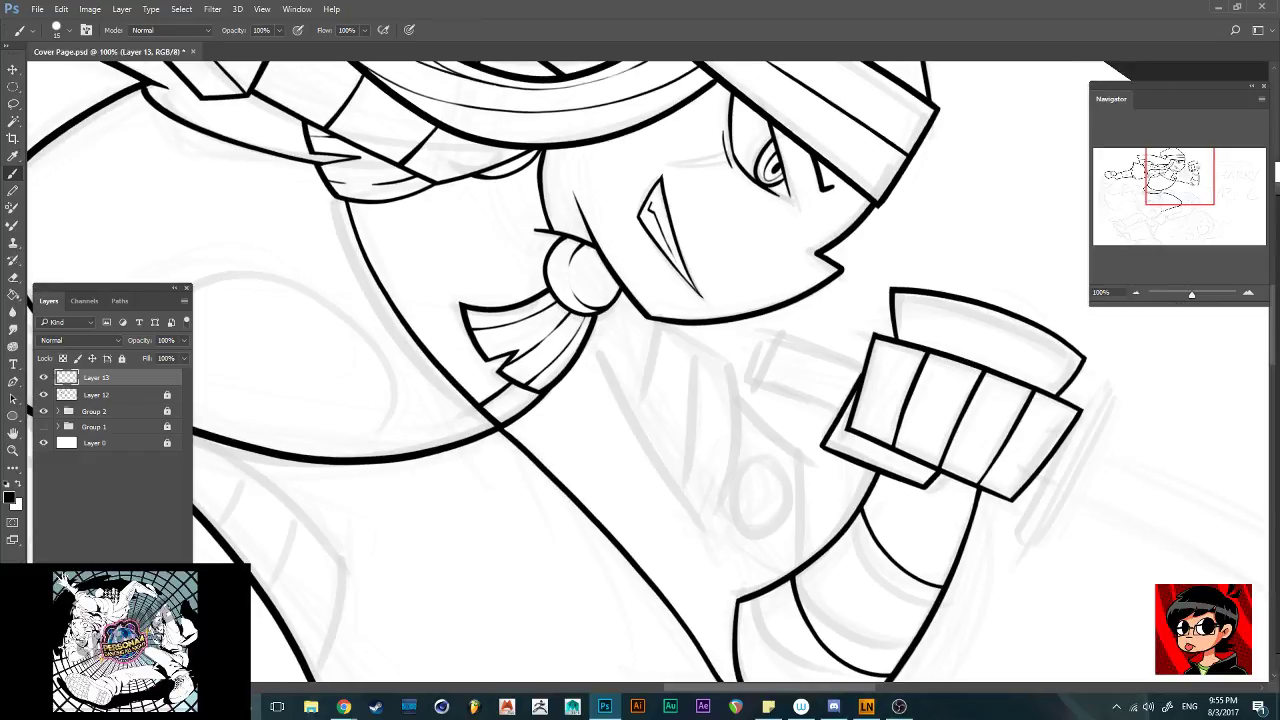
mouse_move(748, 314)
left_mouse_down()
mouse_move(796, 337)
mouse_move(702, 530)
left_mouse_up()
key("ctrl+z")
left_click_drag(787, 330, 707, 520)
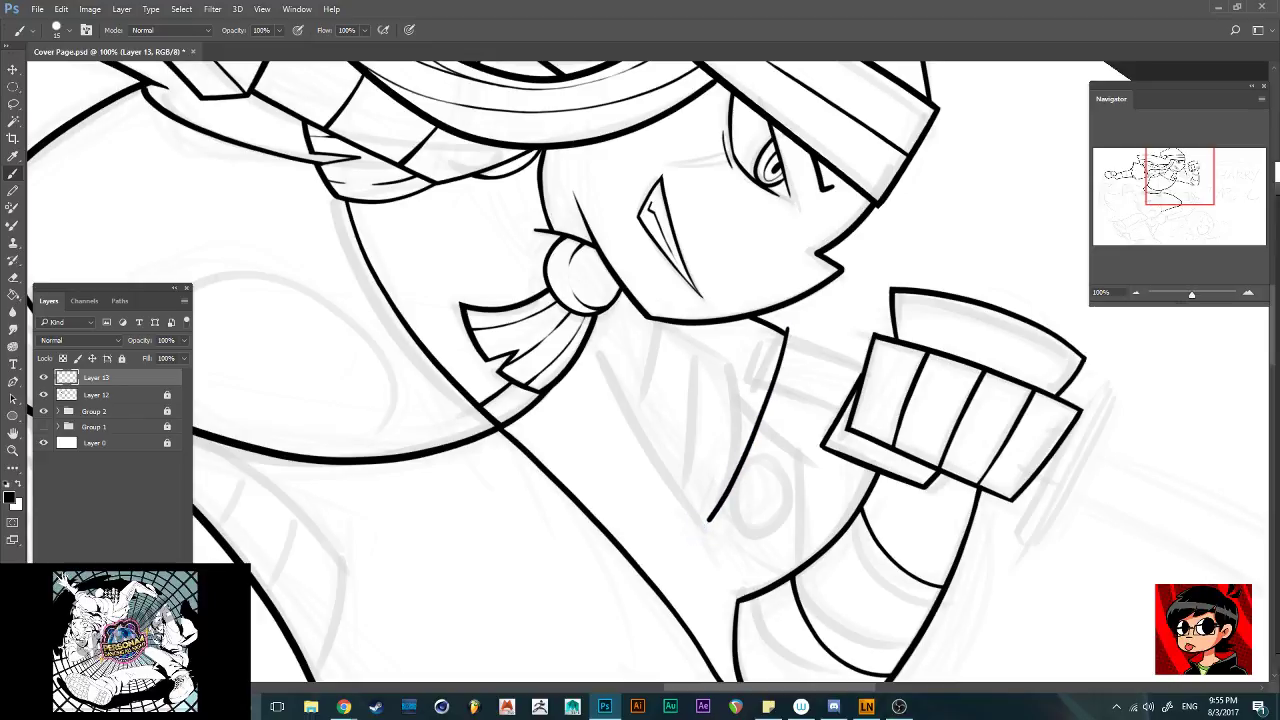
Ink the panel's inner edge from the neckerchief tail down to the pointed tip, redoing the stroke until it follows the sketch
left_click_drag(586, 332, 719, 542)
key("ctrl+z")
left_click_drag(589, 341, 710, 518)
key("ctrl+z")
left_click_drag(587, 344, 714, 545)
key("ctrl+z")
left_click_drag(586, 342, 726, 548)
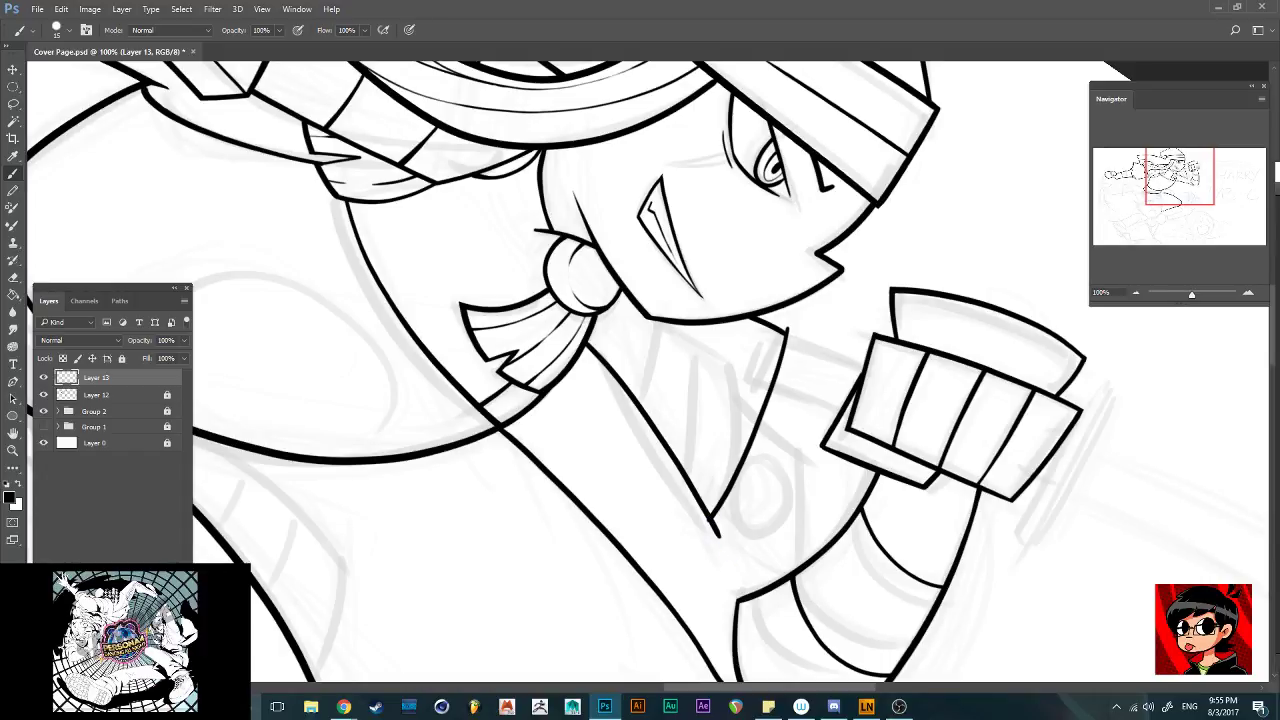
Ink two curved band lines across the pointed panel, running from the jaw to the panel's inner edge
scroll(638, 372, "up", 3)
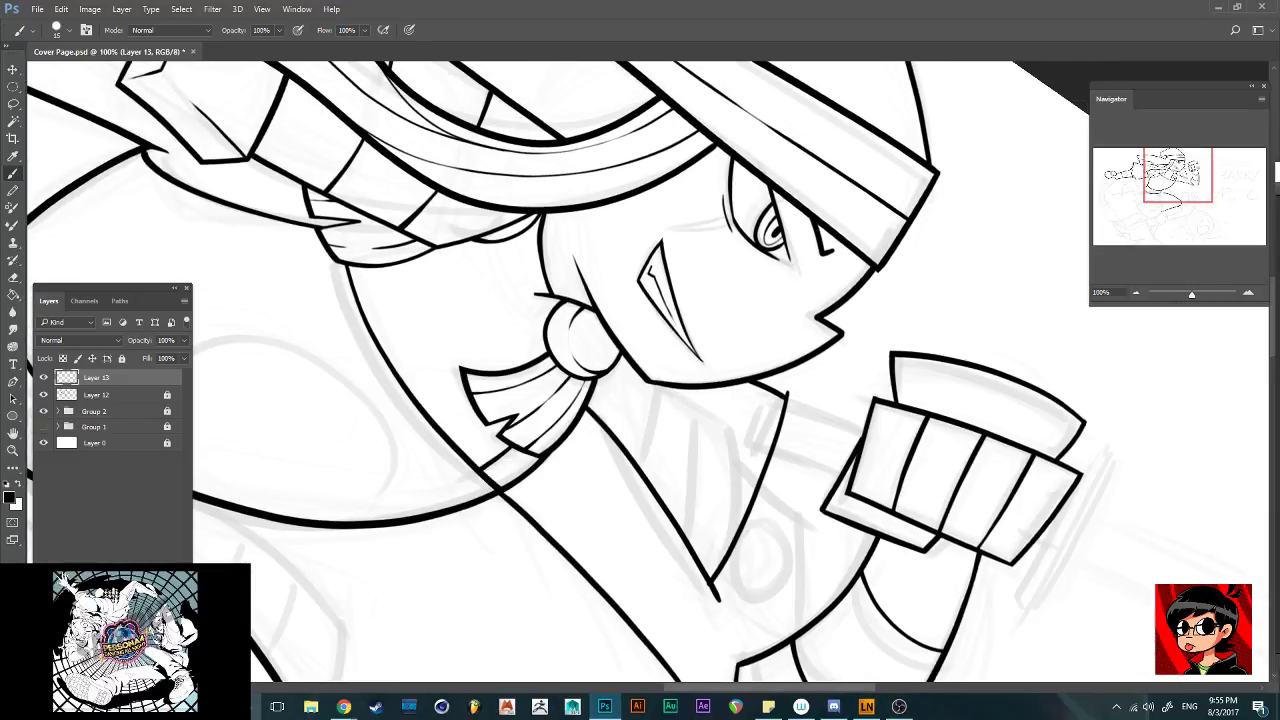
left_click_drag(746, 385, 645, 519)
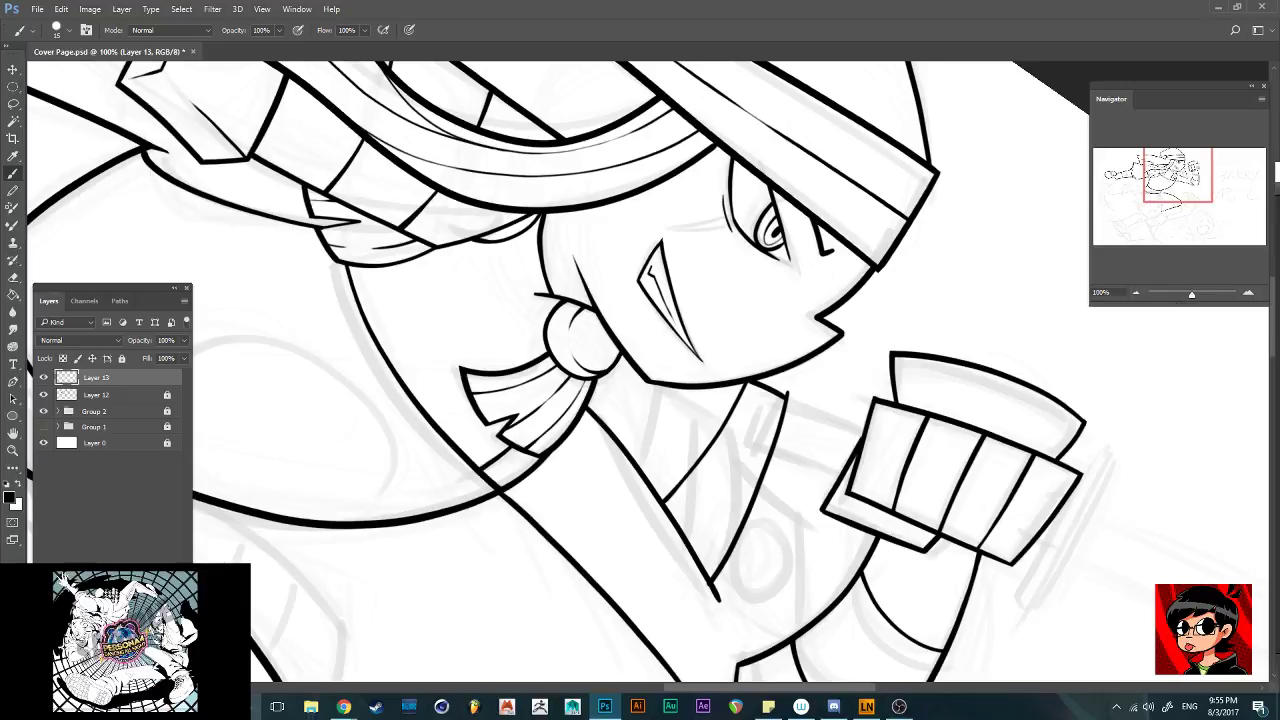
left_click_drag(650, 384, 586, 441)
Clean up the overshooting line end at the pointed panel's lower tip to leave a sharp corner
scroll(640, 372, "down", 1)
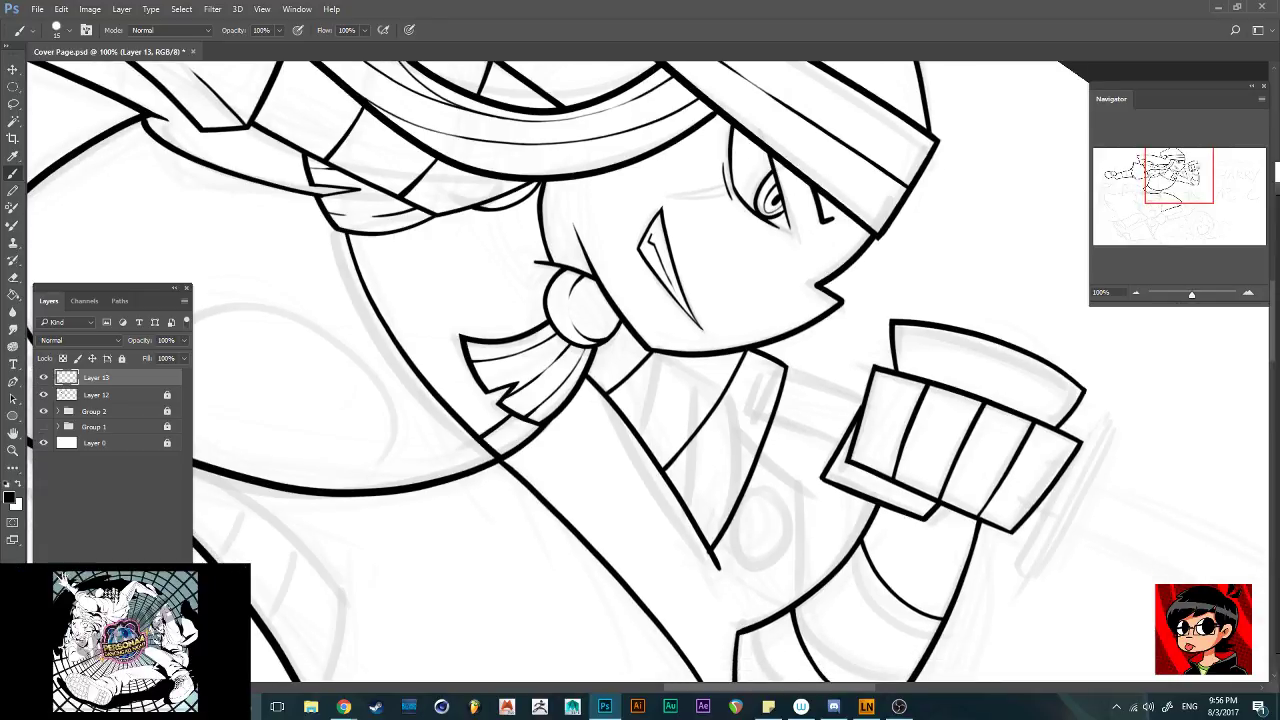
scroll(640, 370, "down", 2)
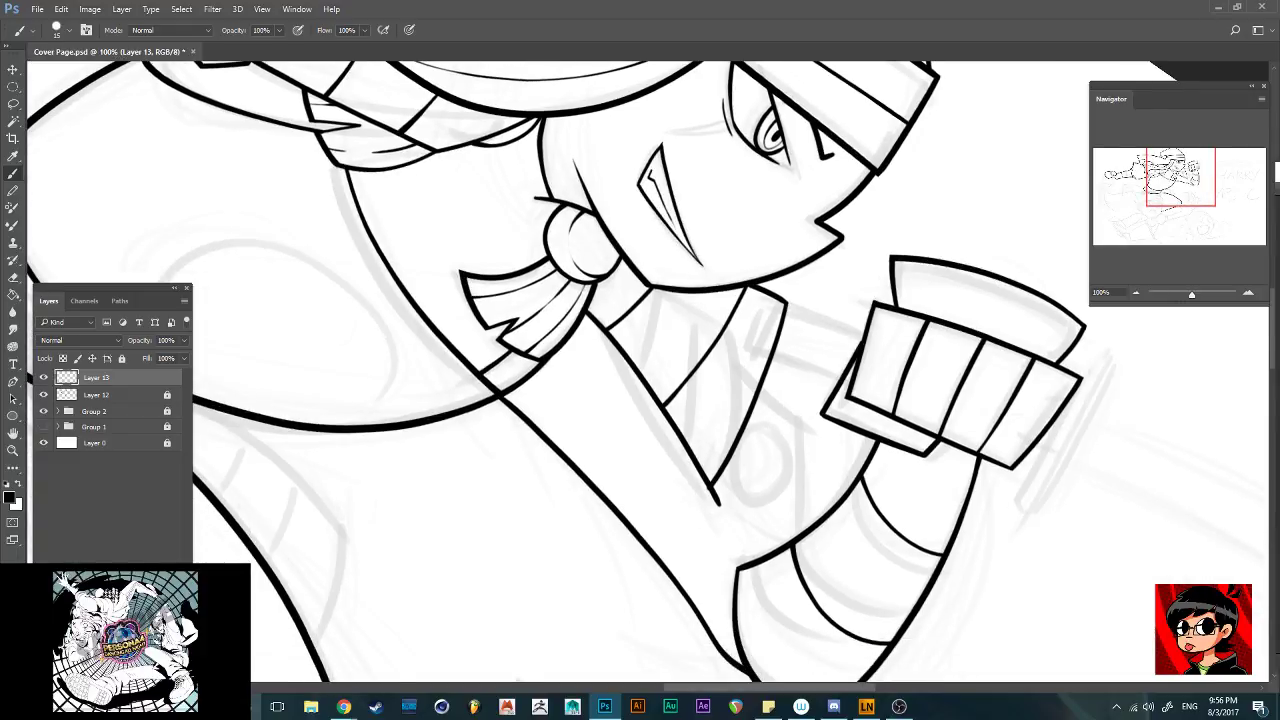
key("ctrl+minus")
key("ctrl+minus")
key("ctrl+minus")
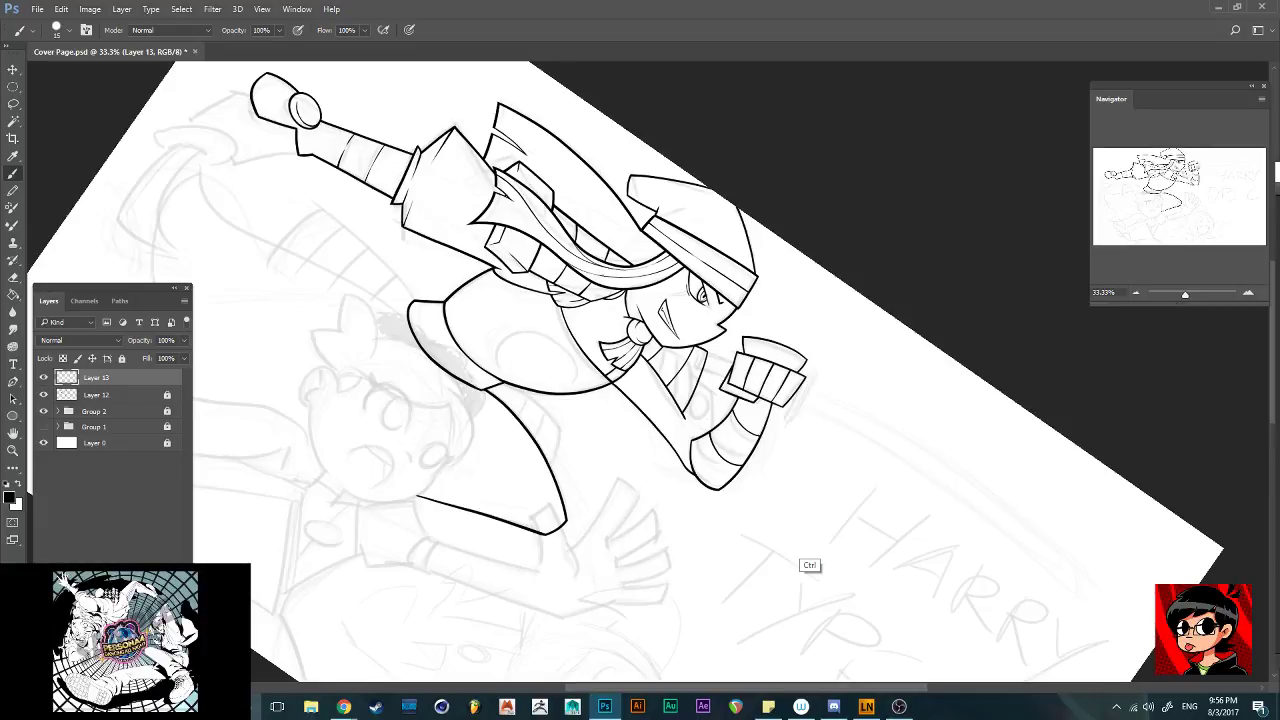
key("ctrl+plus")
key("ctrl+plus")
key("ctrl+plus")
key("ctrl+plus")
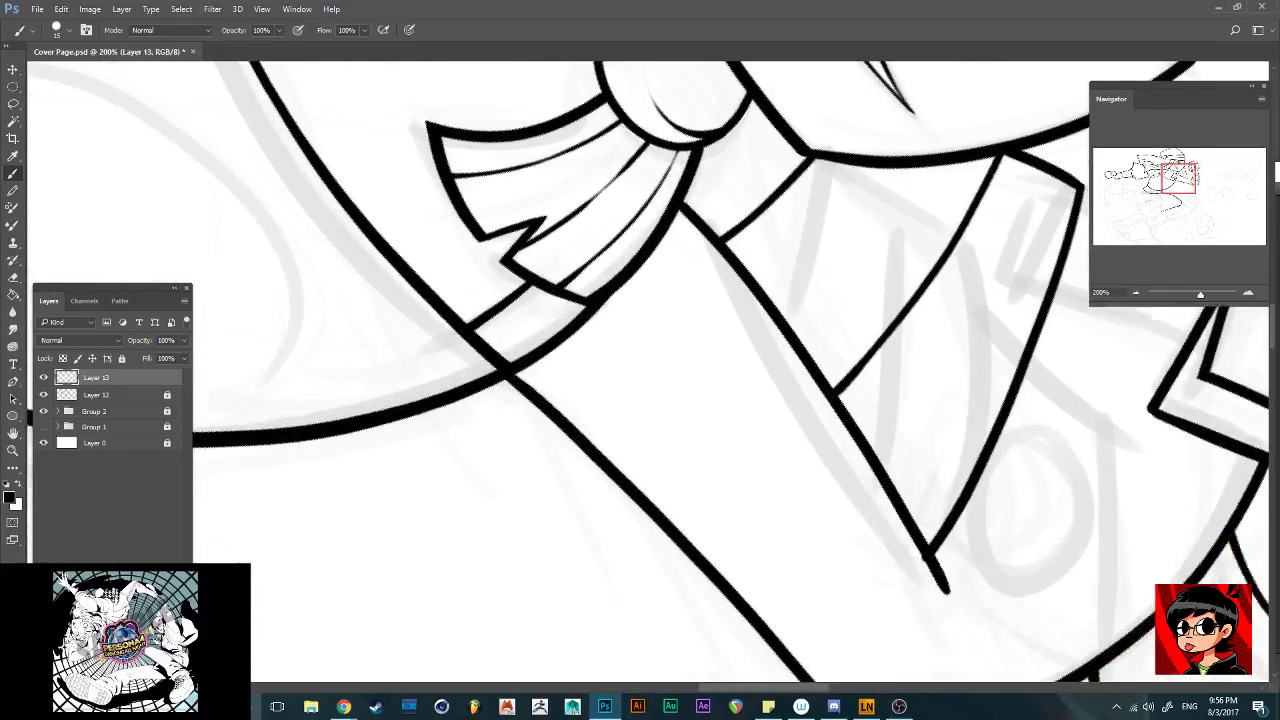
scroll(640, 370, "down", 2)
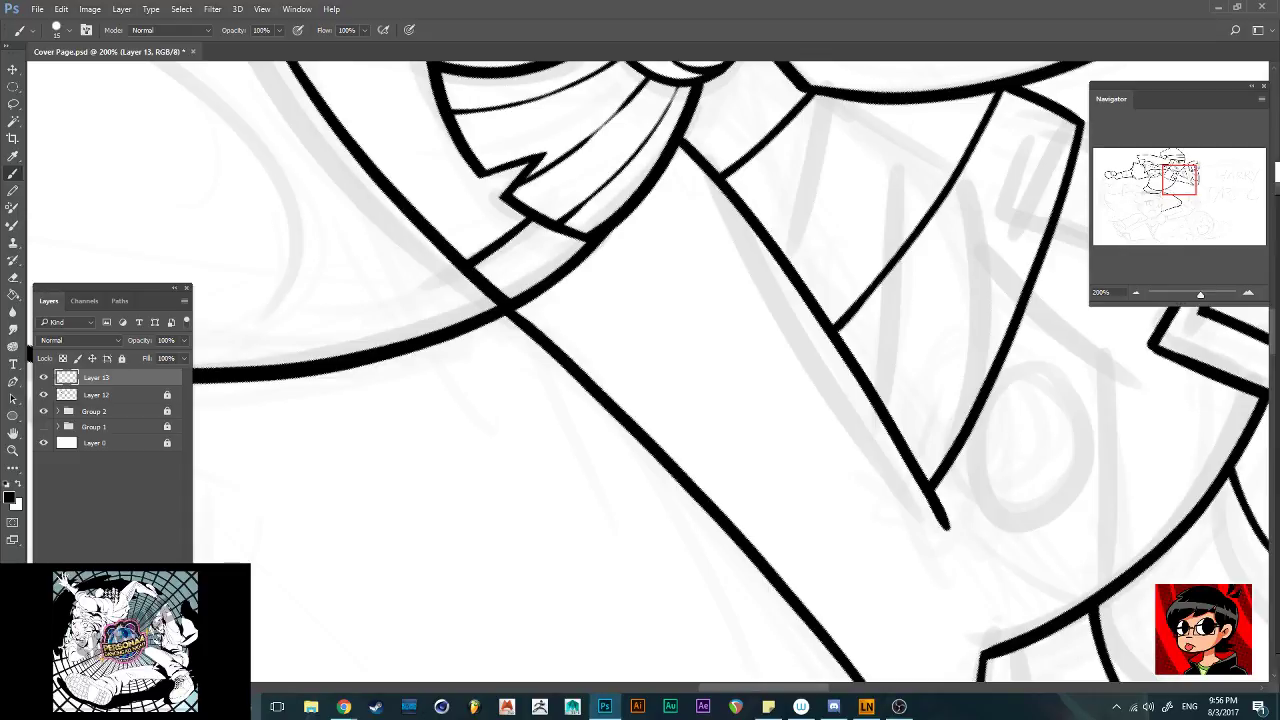
left_click_drag(949, 529, 928, 493)
mouse_move(343, 706)
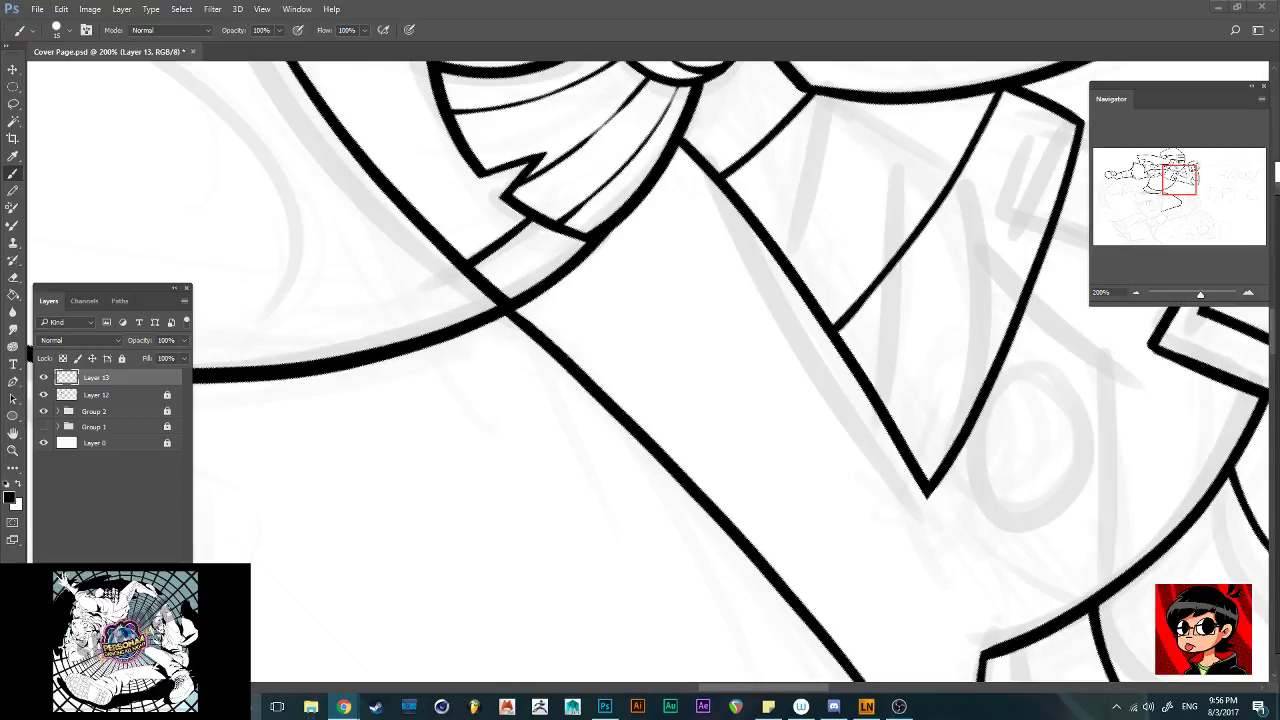
key("alt+Tab")
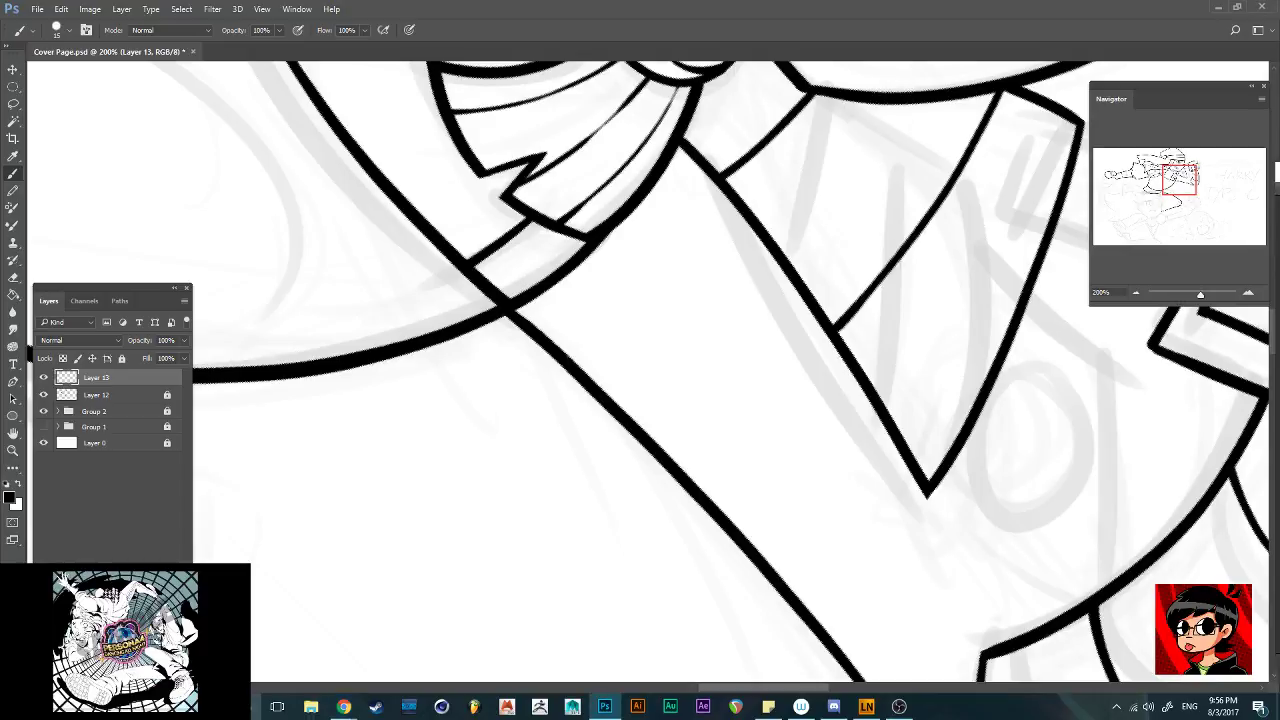
Extend the panel's outer edge past its tip and ink the angular outline joining the jaw to the raised fist
scroll(648, 372, "right", 5)
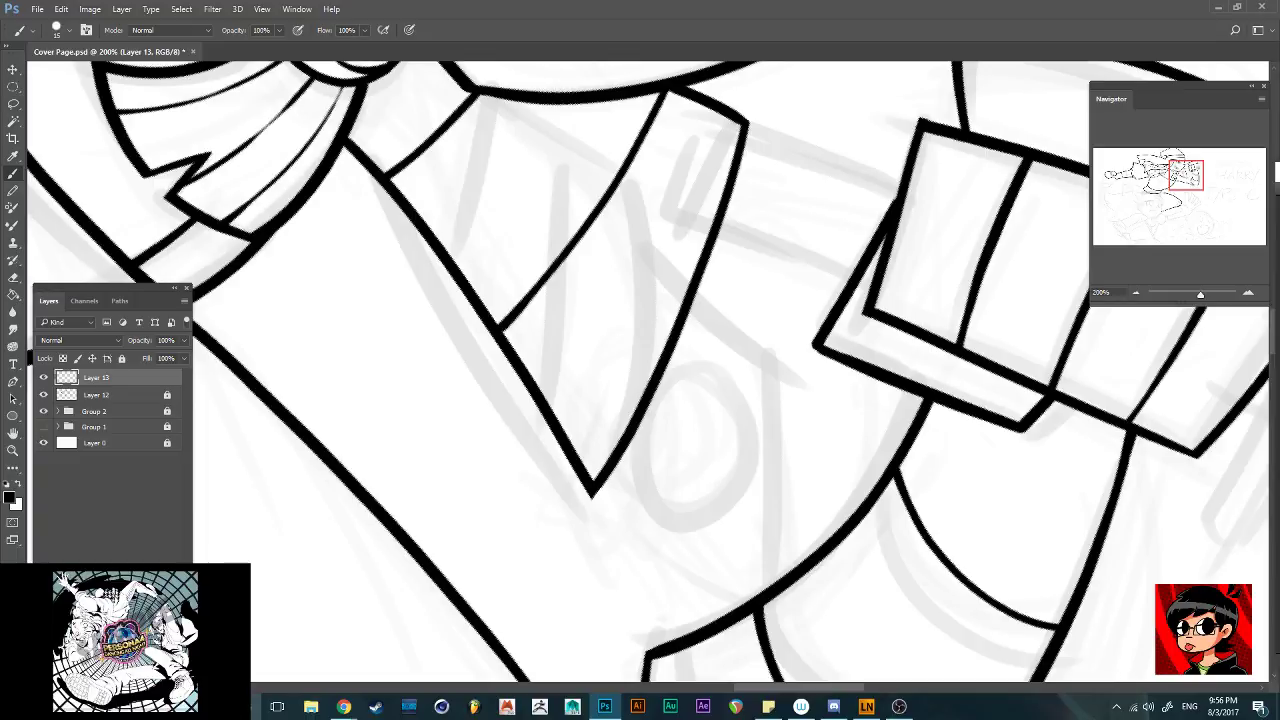
left_click_drag(601, 484, 546, 542)
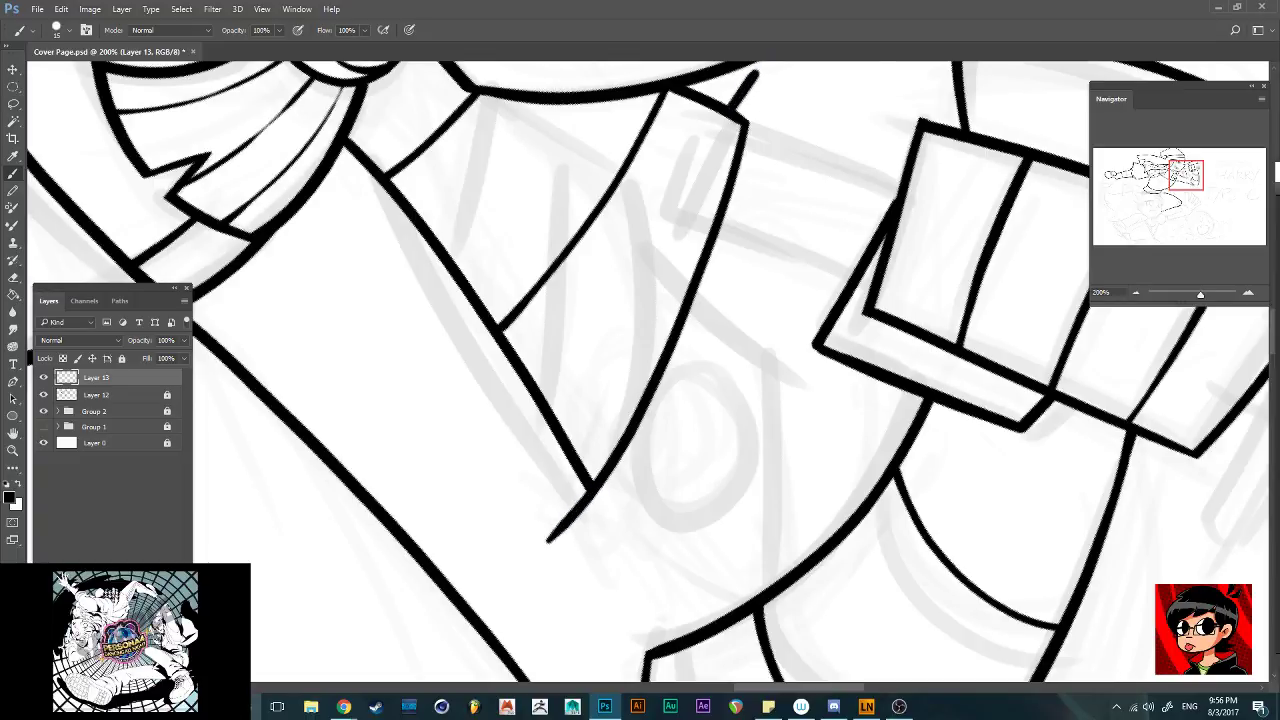
scroll(650, 372, "up", 2)
mouse_move(727, 183)
left_mouse_down()
mouse_move(761, 151)
mouse_move(906, 226)
left_mouse_up()
key("ctrl+z")
key("r")
mouse_move(758, 152)
left_mouse_down()
mouse_move(842, 220)
mouse_move(962, 380)
left_mouse_up()
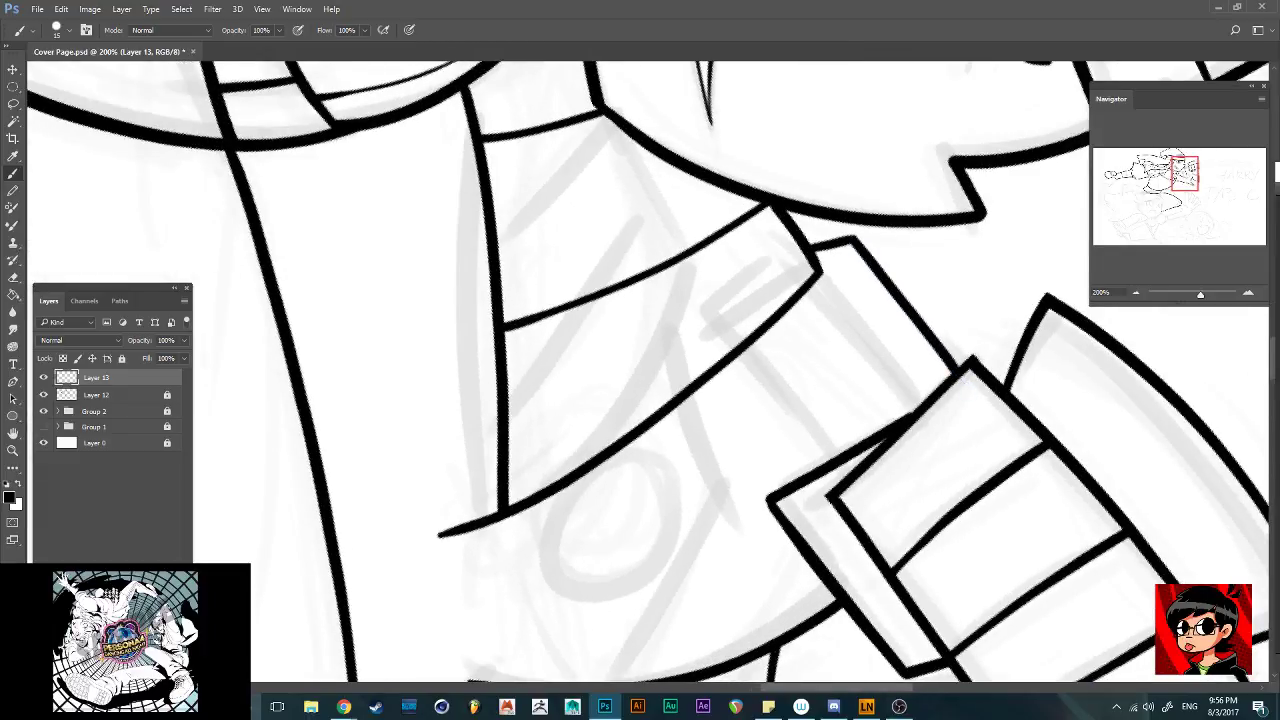
Ink the bottom edge joining the end of the extended panel line to the raised forearm, redoing the first stroke
key("r")
mouse_move(850, 480)
left_mouse_down()
mouse_move(878, 363)
mouse_move(861, 285)
mouse_move(819, 217)
mouse_move(756, 168)
mouse_move(683, 144)
left_mouse_up()
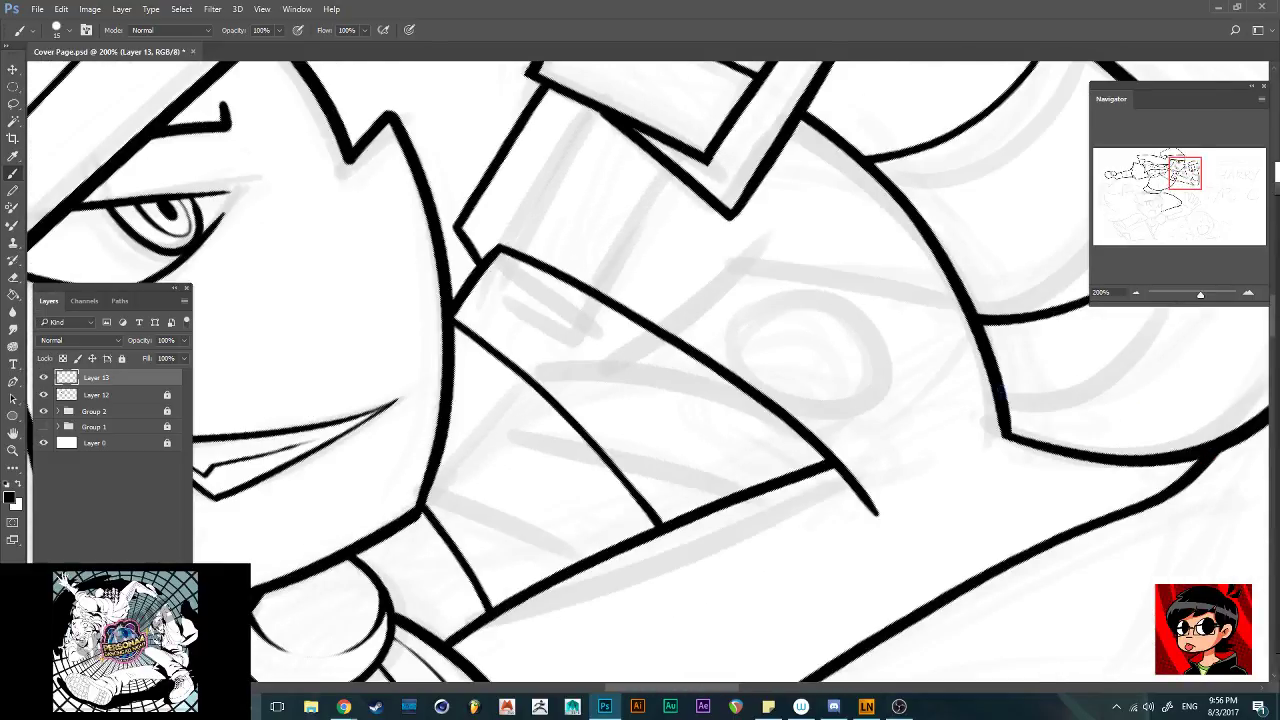
left_click_drag(994, 394, 874, 506)
key("ctrl+z")
mouse_move(996, 406)
left_mouse_down()
mouse_move(944, 466)
mouse_move(874, 514)
left_mouse_up()
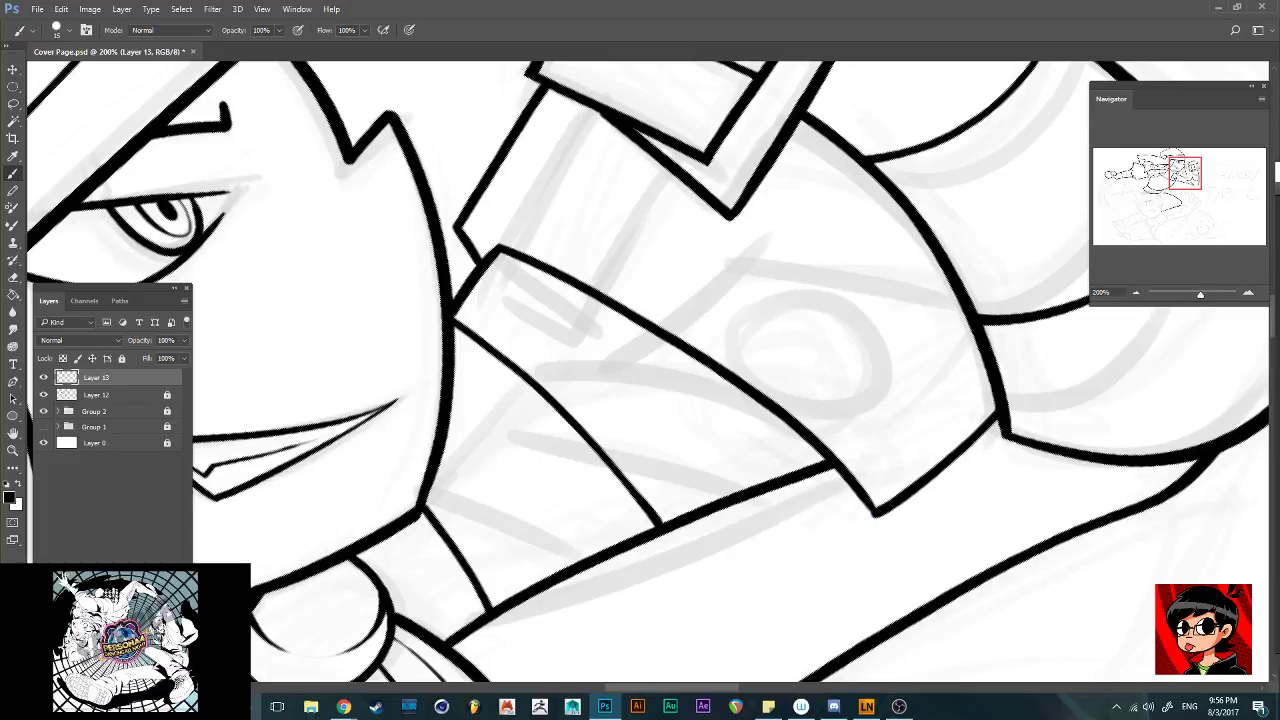
key("alt+Tab")
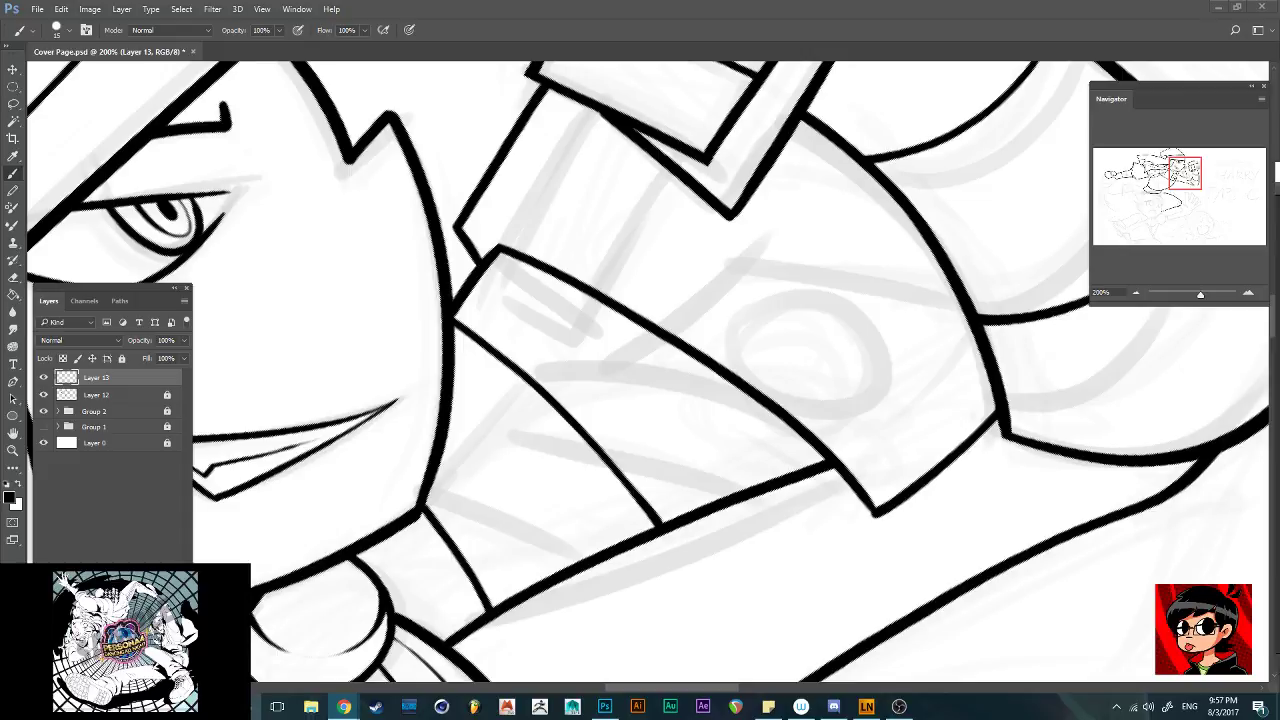
key("alt+Tab")
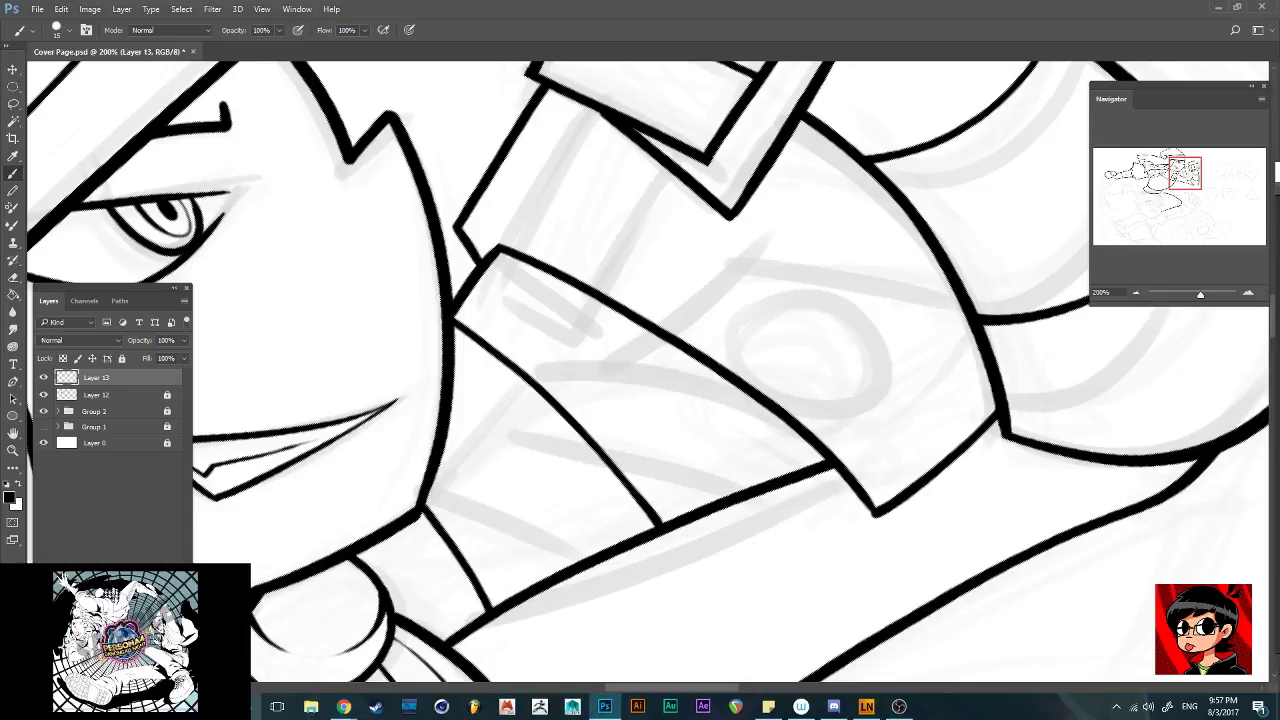
Ink an angled fold line above the new bottom edge and a tapering curve alongside the panel's outer edge
left_click_drag(982, 344, 844, 456)
key("ctrl+z")
mouse_move(982, 348)
left_mouse_down()
mouse_move(863, 437)
mouse_move(876, 432)
mouse_move(876, 505)
left_mouse_up()
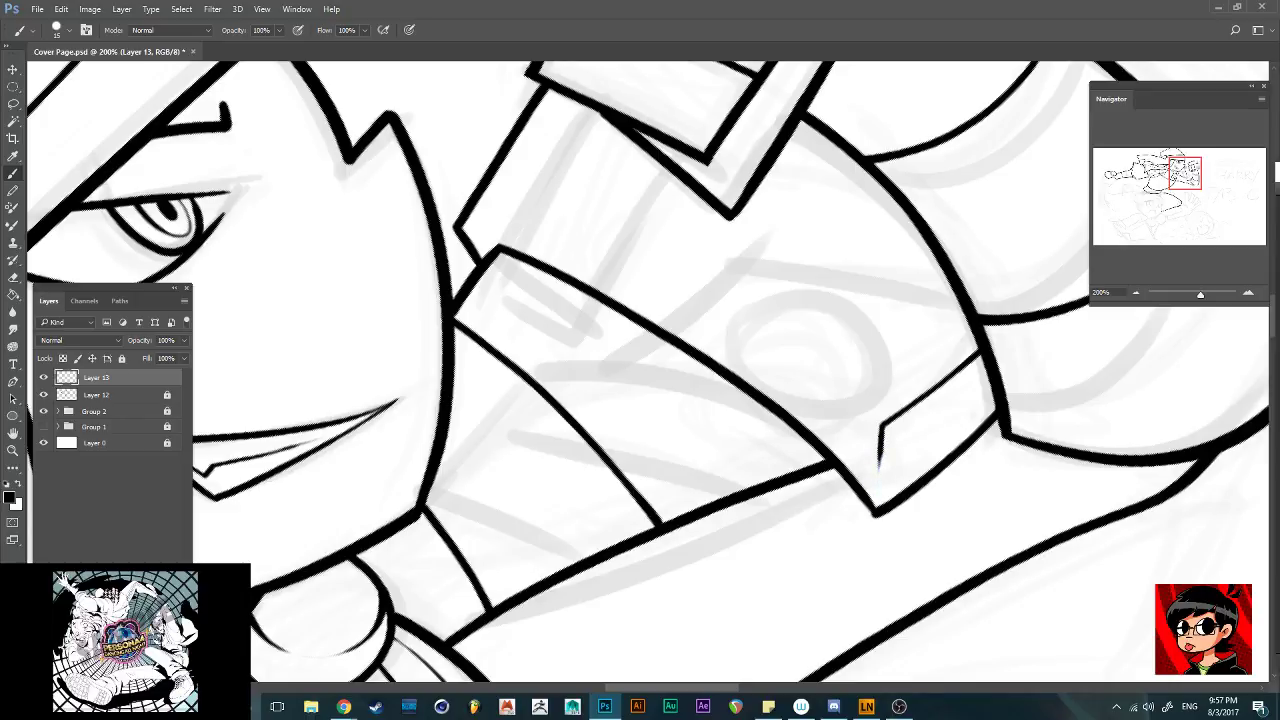
key("r")
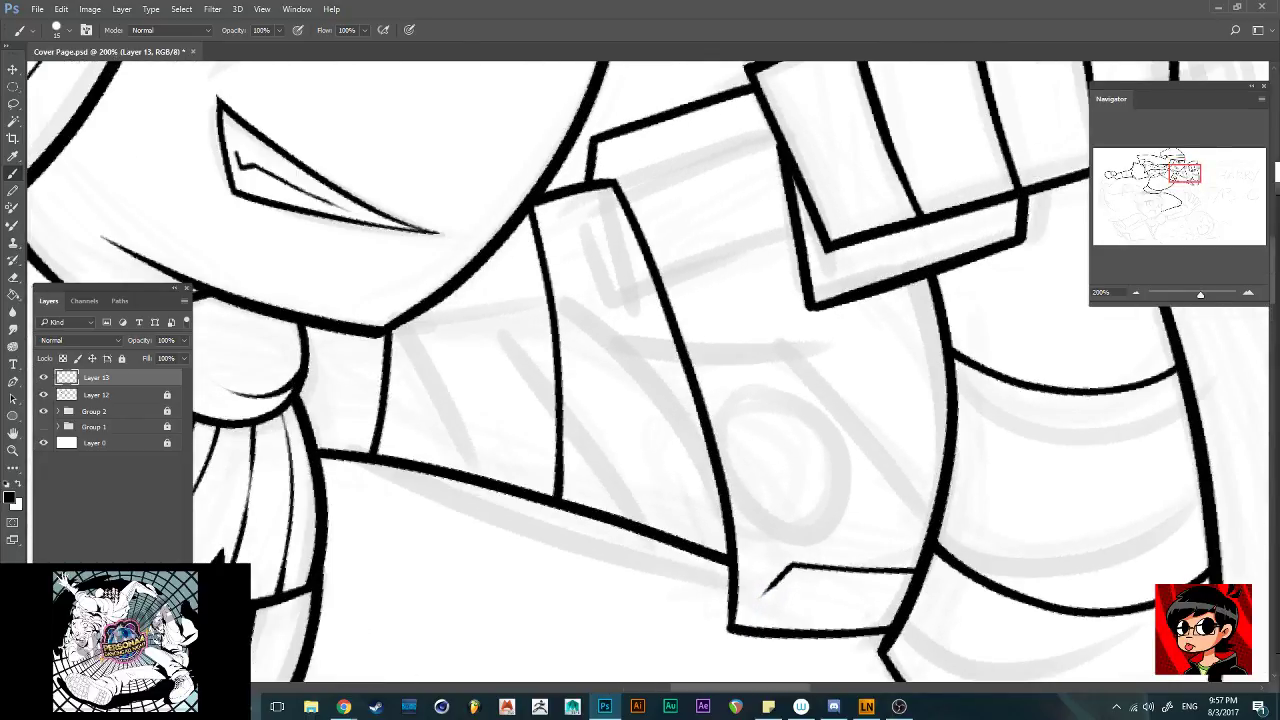
mouse_move(594, 140)
left_mouse_down()
mouse_move(627, 162)
mouse_move(695, 269)
mouse_move(756, 466)
left_mouse_up()
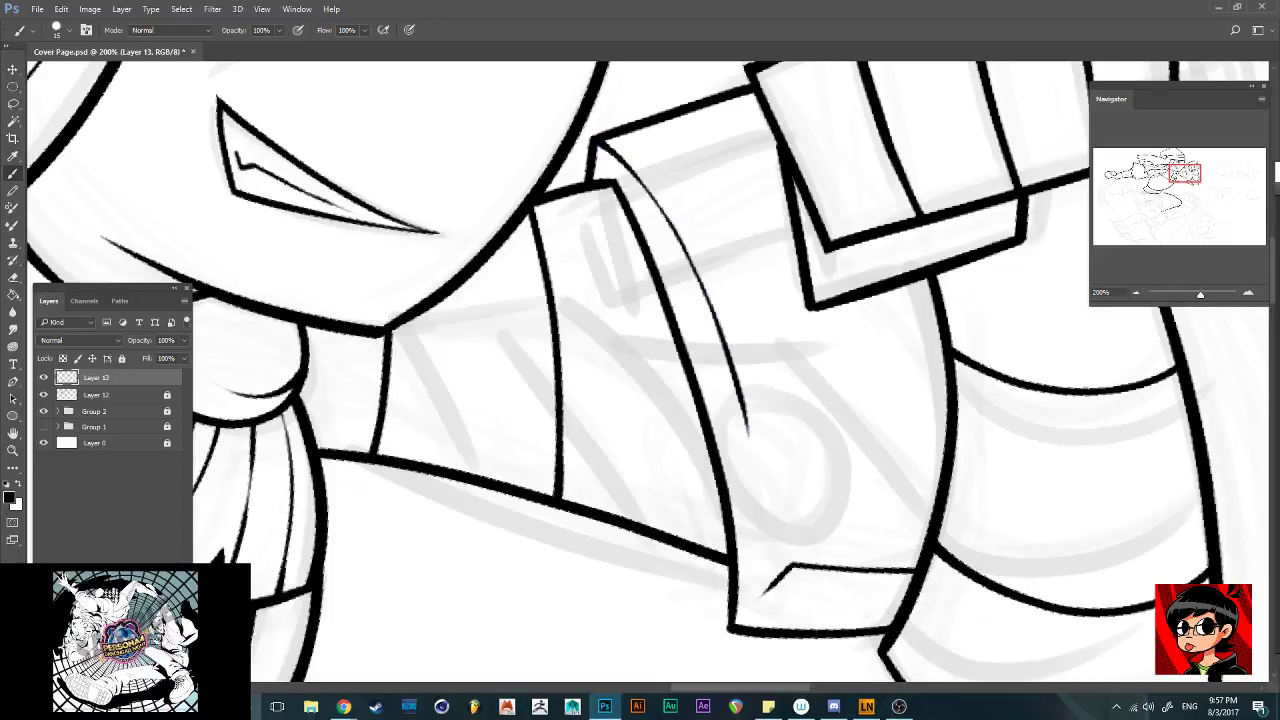
Examine the inked character at reduced zoom, from the raised fist and torso across to the outstretched arm
key("ctrl+minus")
key("ctrl+minus")
key("ctrl+minus")
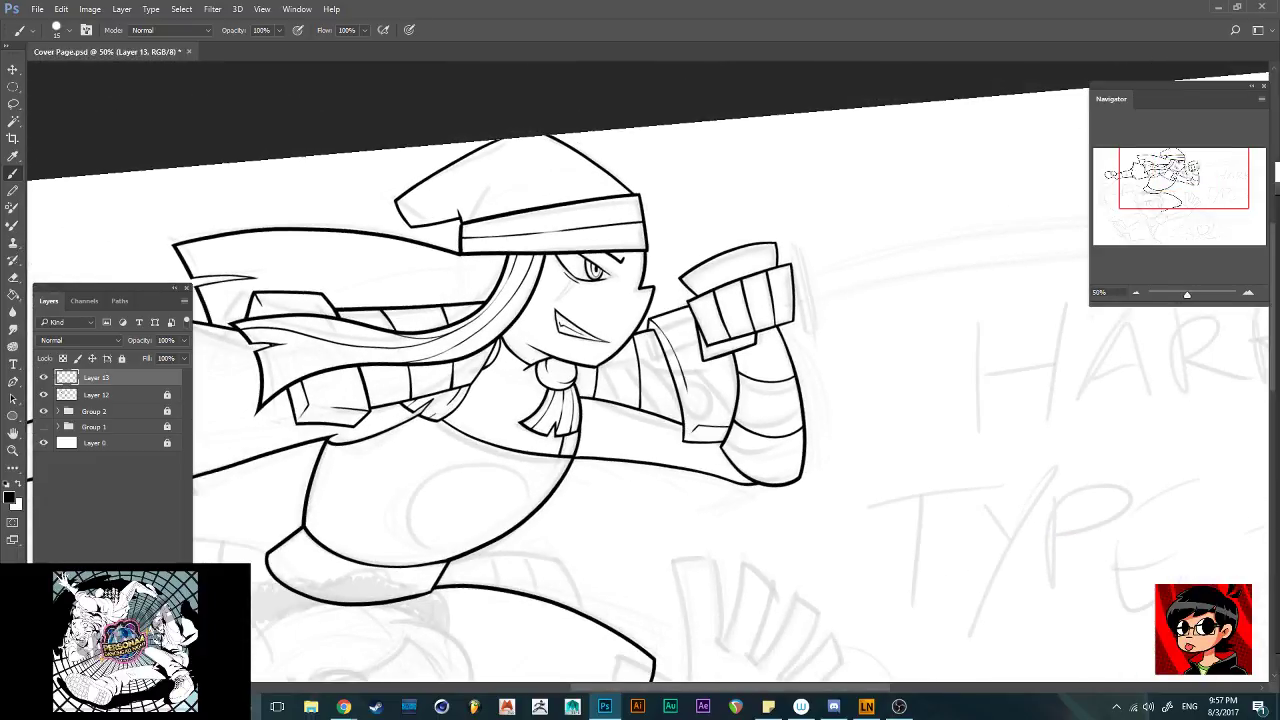
scroll(650, 372, "down", 3)
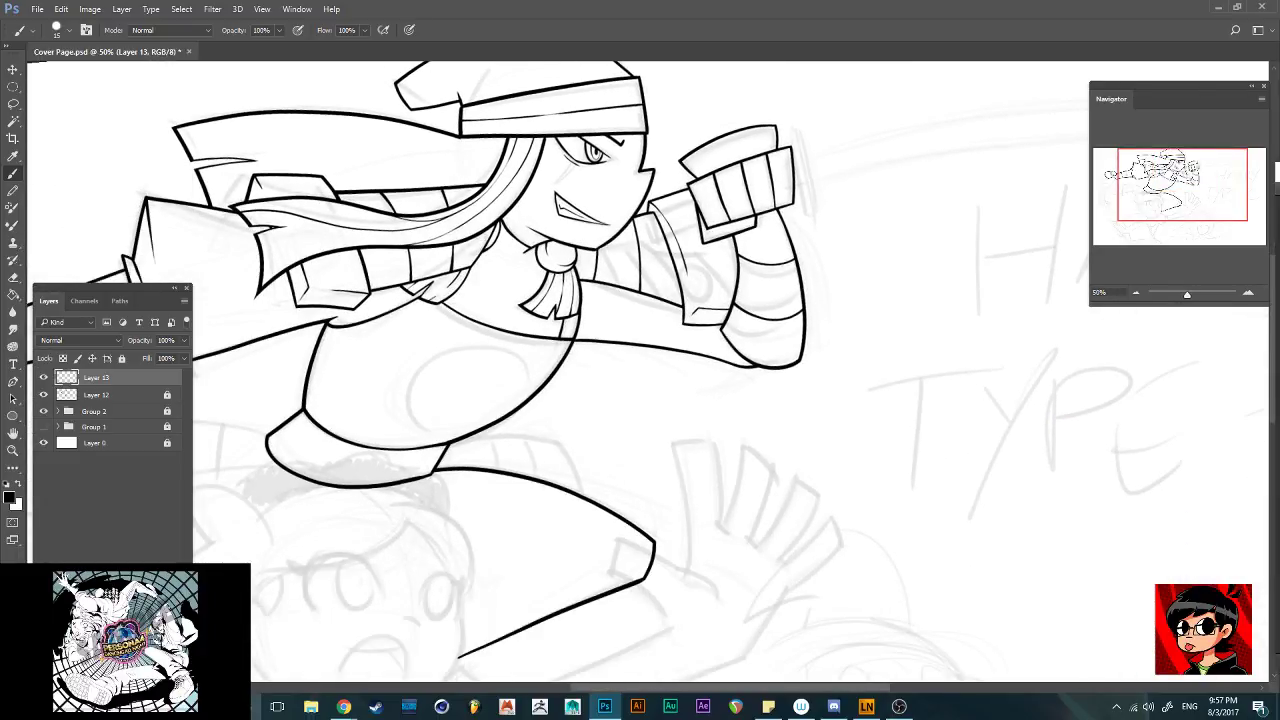
scroll(650, 372, "down", 2)
scroll(650, 372, "up", 3)
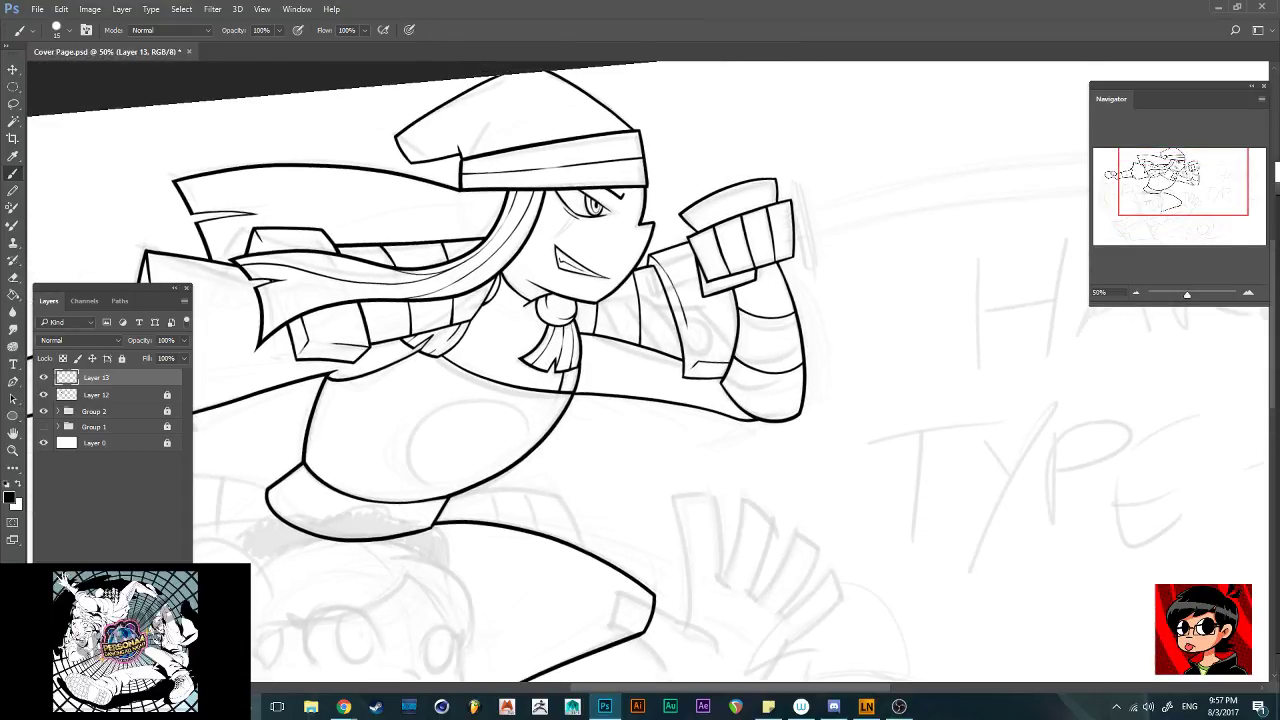
key("Escape")
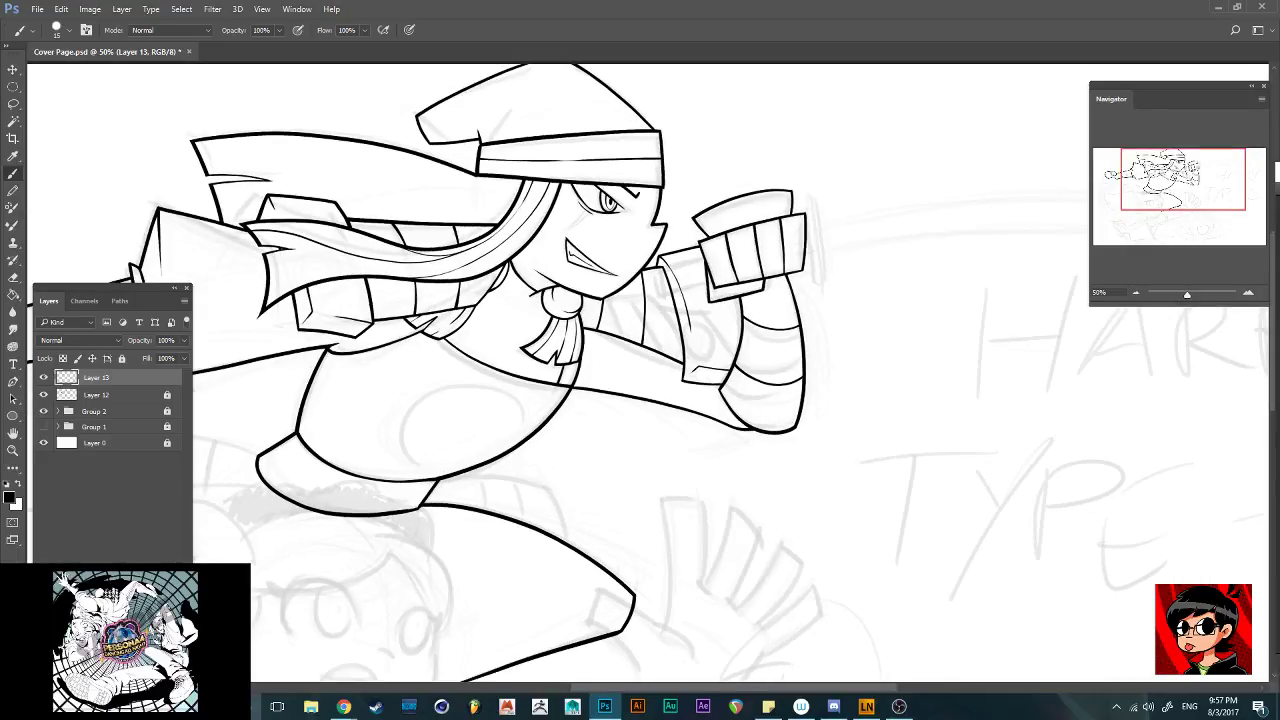
scroll(650, 372, "left", 11)
scroll(650, 372, "right", 9)
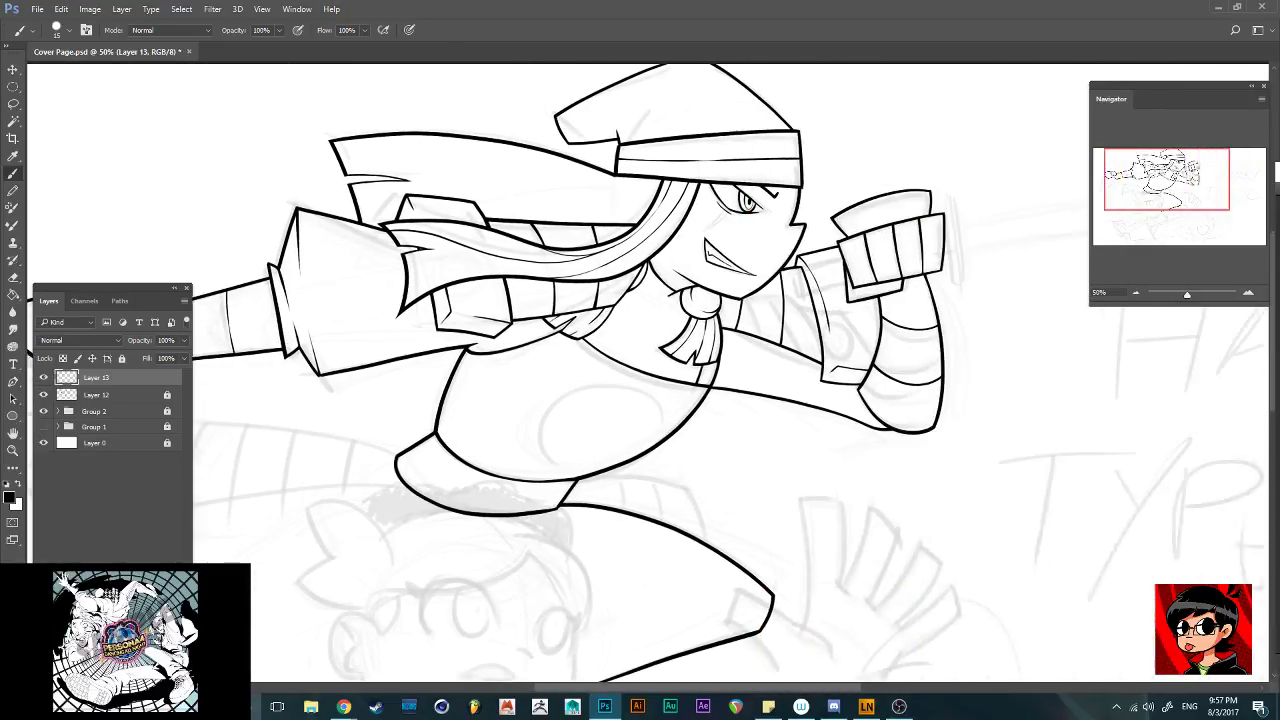
scroll(650, 372, "left", 7)
scroll(650, 372, "right", 2)
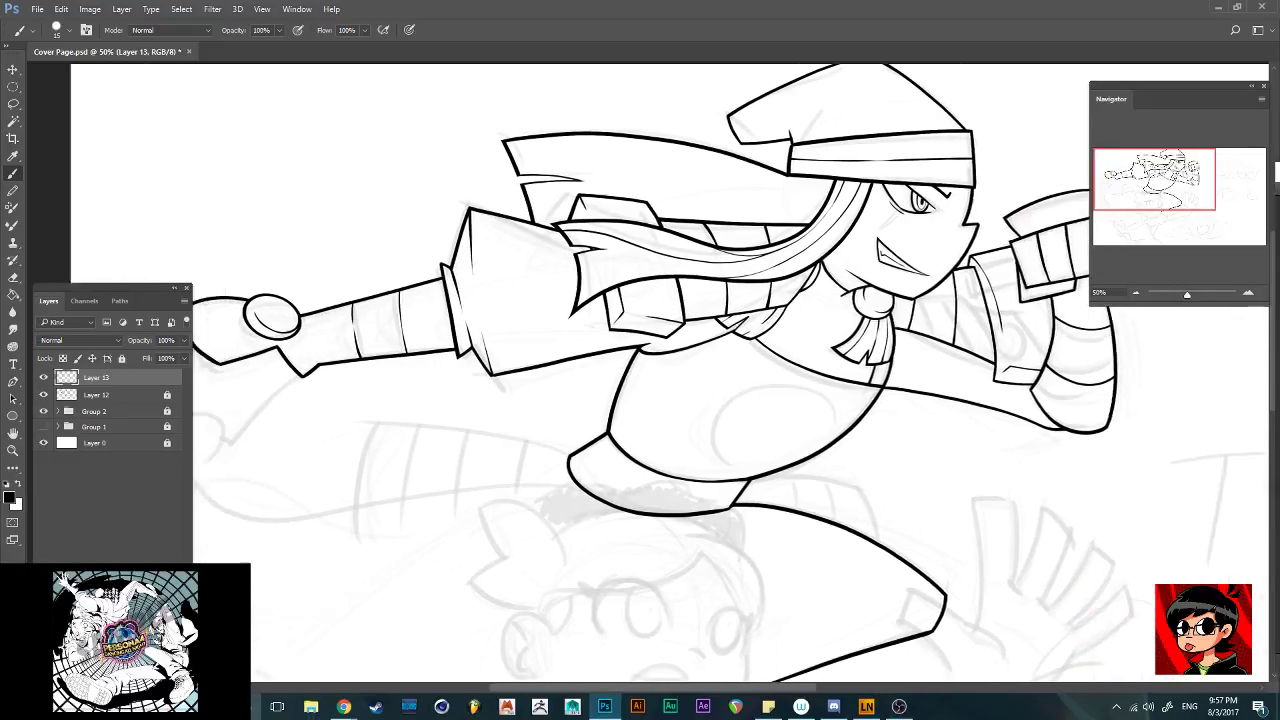
scroll(650, 372, "left", 5)
scroll(650, 372, "left", 3)
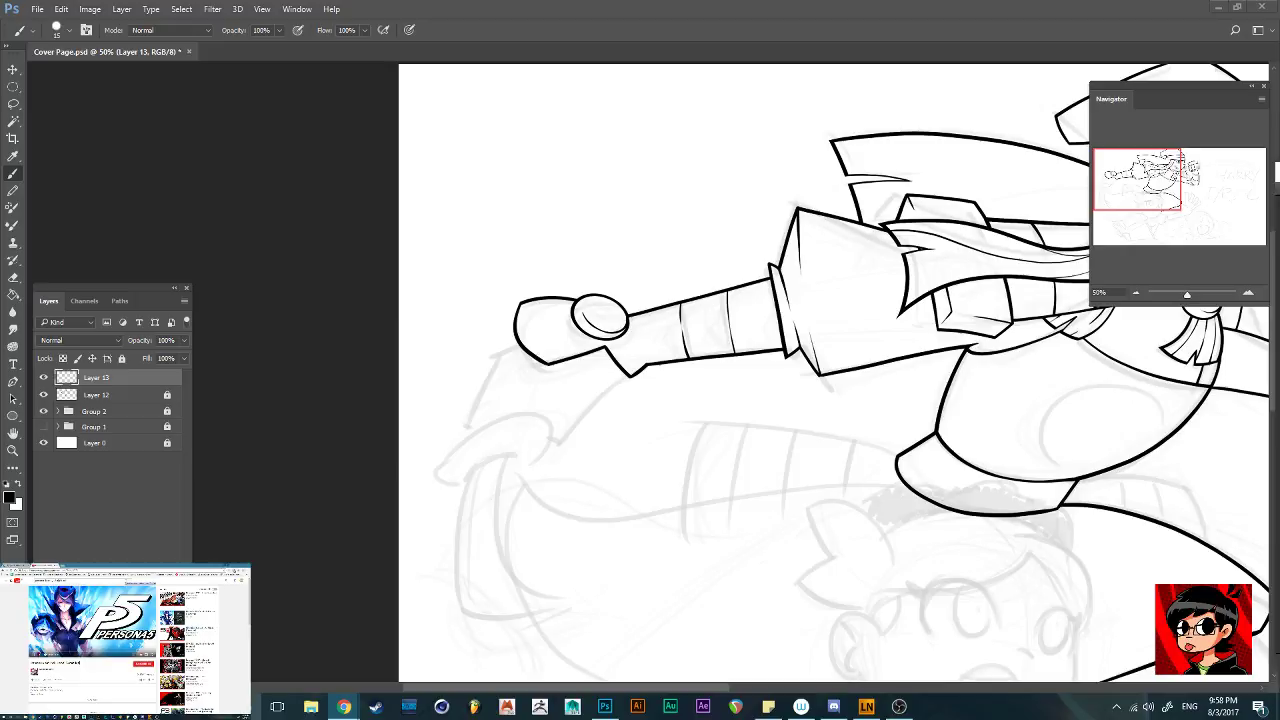
key("alt+Tab")
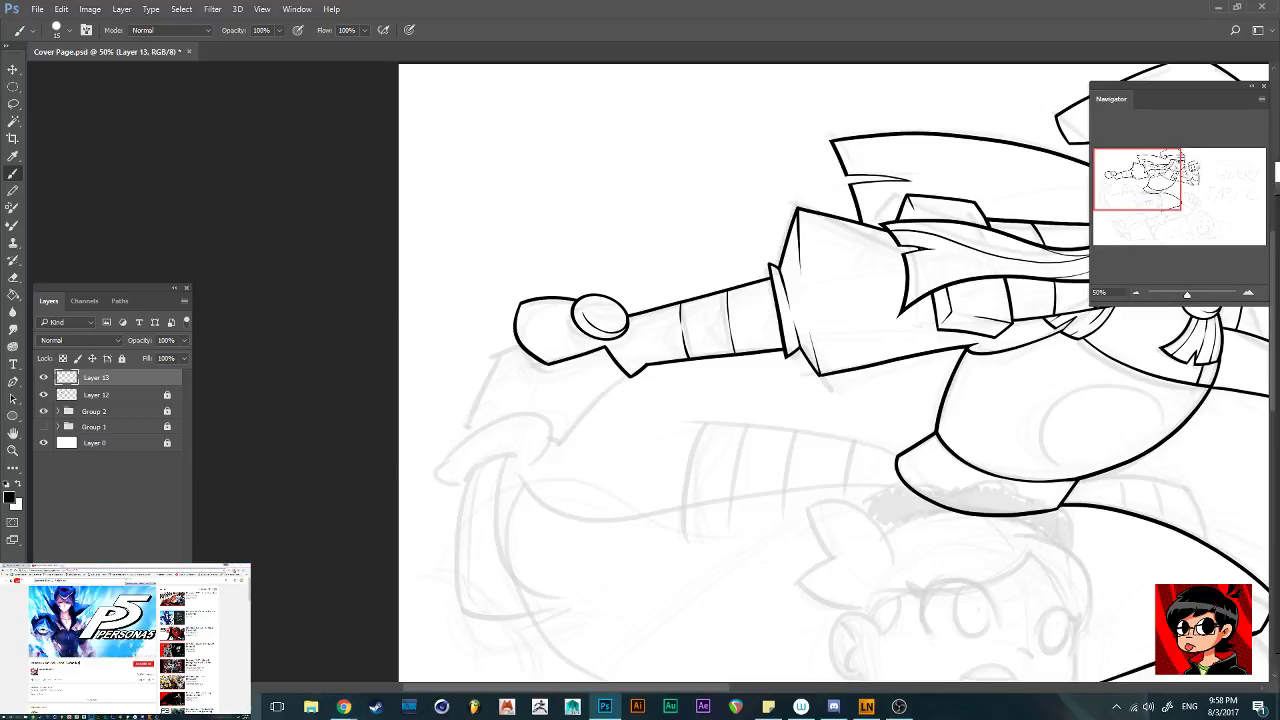
scroll(740, 374, "left", 2)
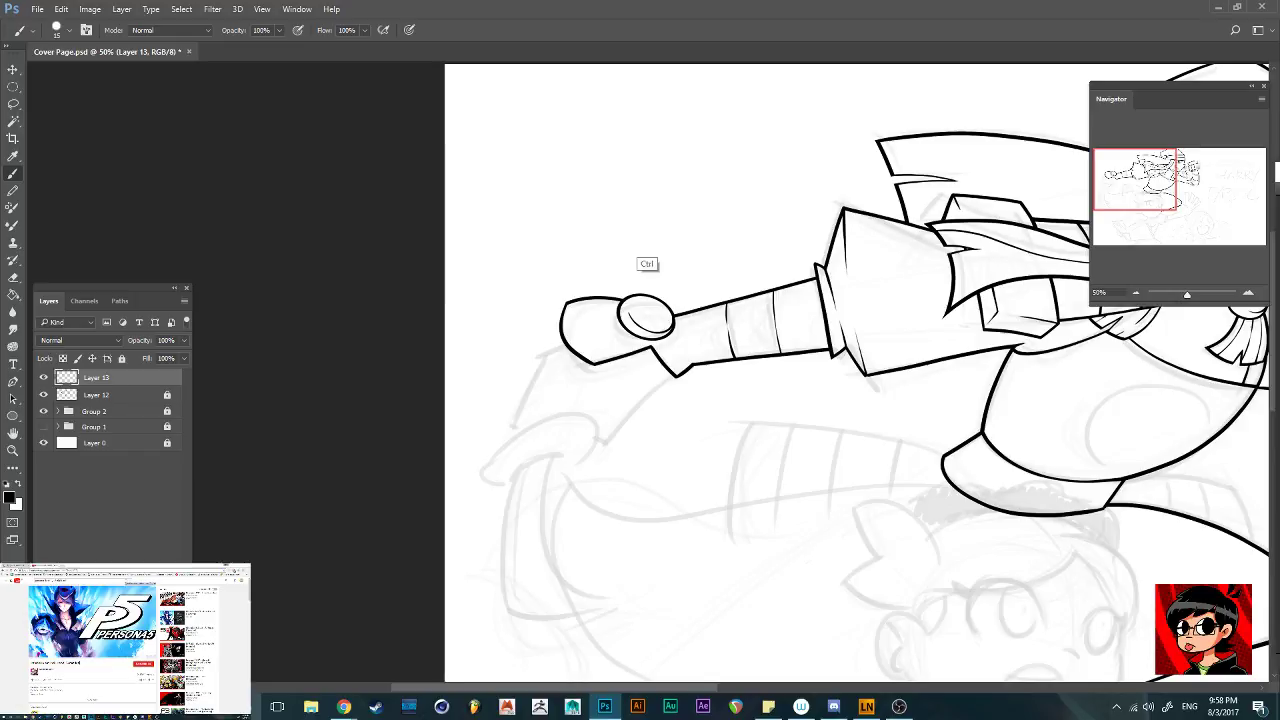
scroll(648, 265, "up", 1)
key("alt+Tab")
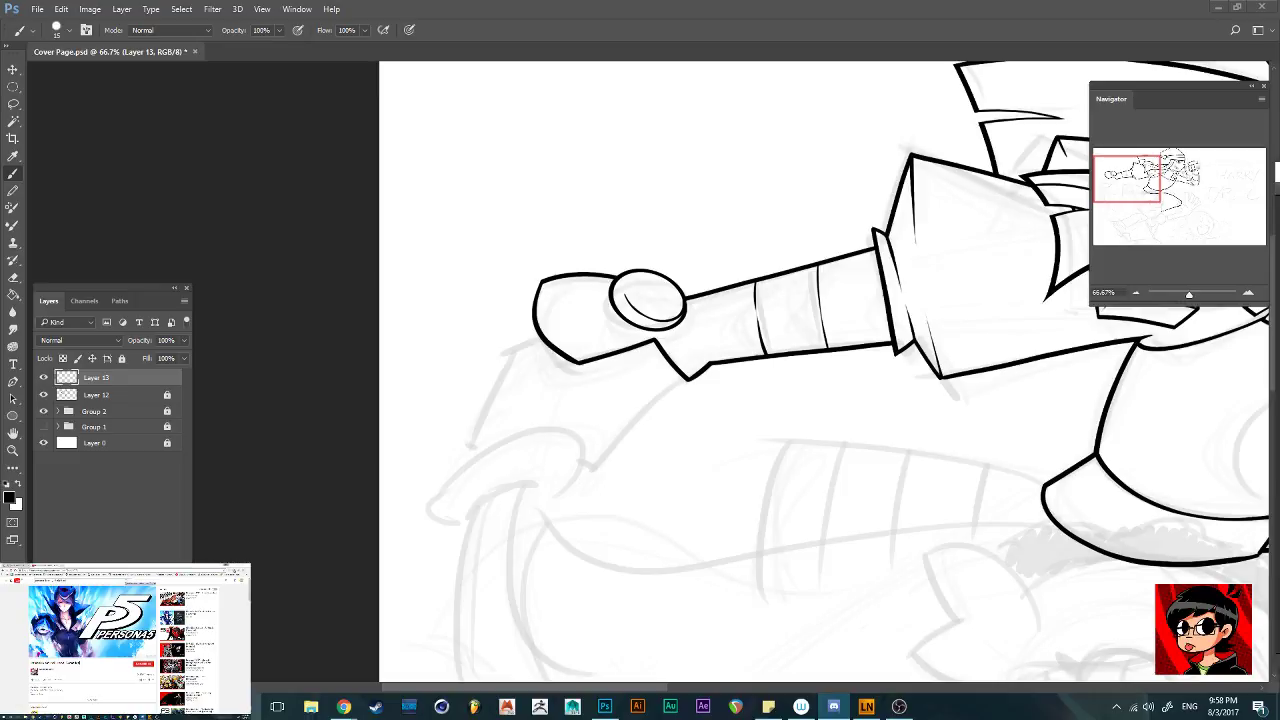
Ink both side edges of the flared shape beneath the outstretched arm's round knob, ending each in a short angled corner
key("alt+Tab")
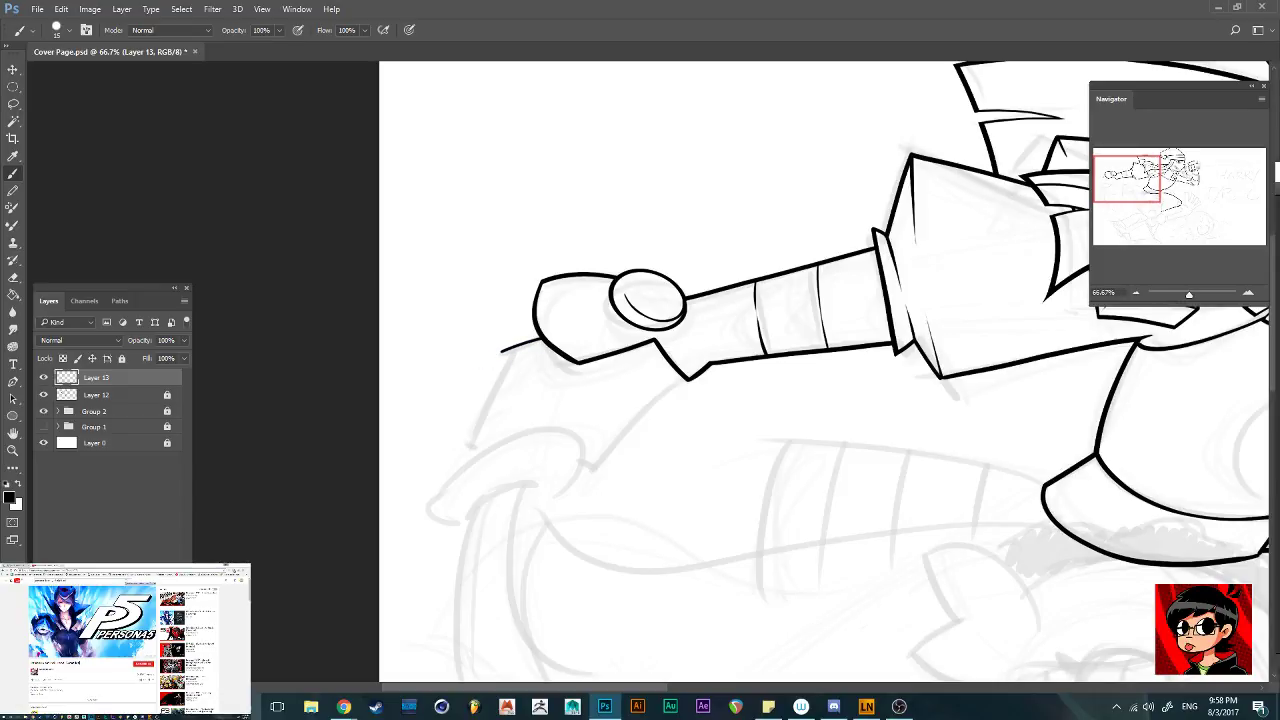
mouse_move(540, 341)
left_mouse_down()
mouse_move(481, 362)
mouse_move(506, 352)
mouse_move(454, 463)
mouse_move(464, 443)
mouse_move(498, 470)
left_mouse_up()
mouse_move(688, 377)
left_mouse_down()
mouse_move(616, 435)
mouse_move(582, 489)
mouse_move(553, 457)
left_mouse_up()
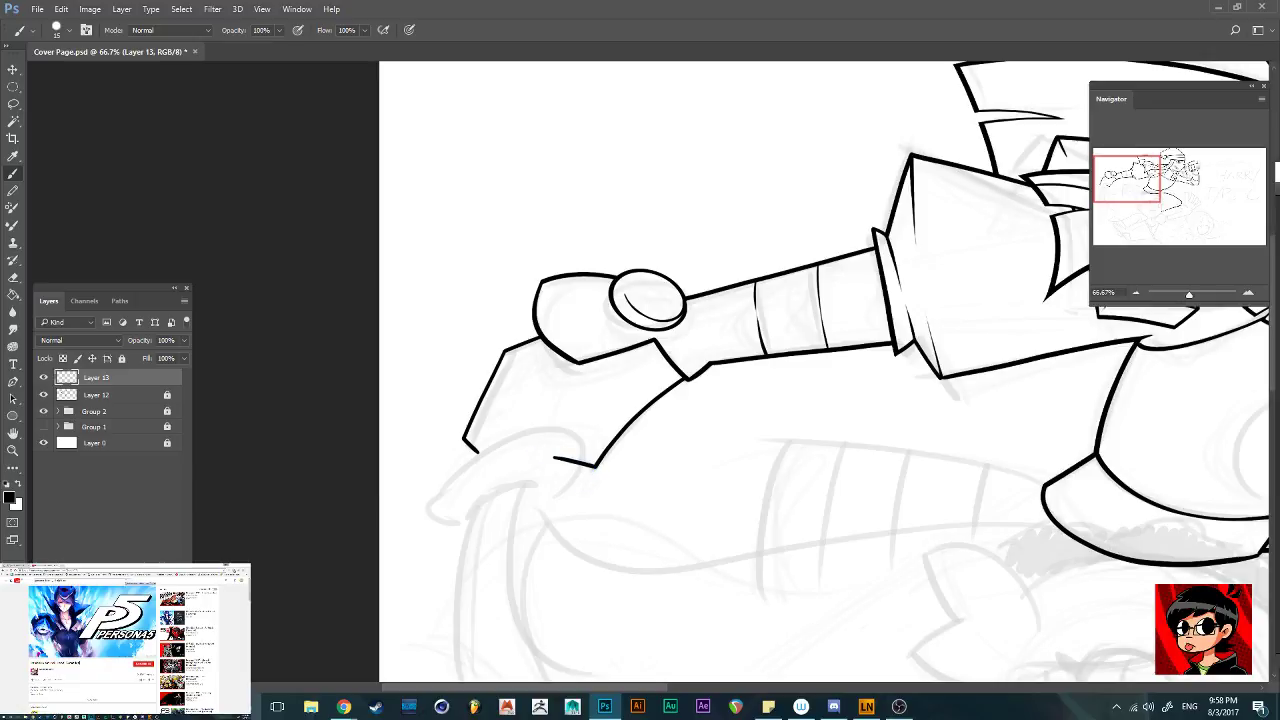
Merge Layer 12 and Layer 13 into a single line art layer and view the whole page
scroll(648, 372, "right", 10)
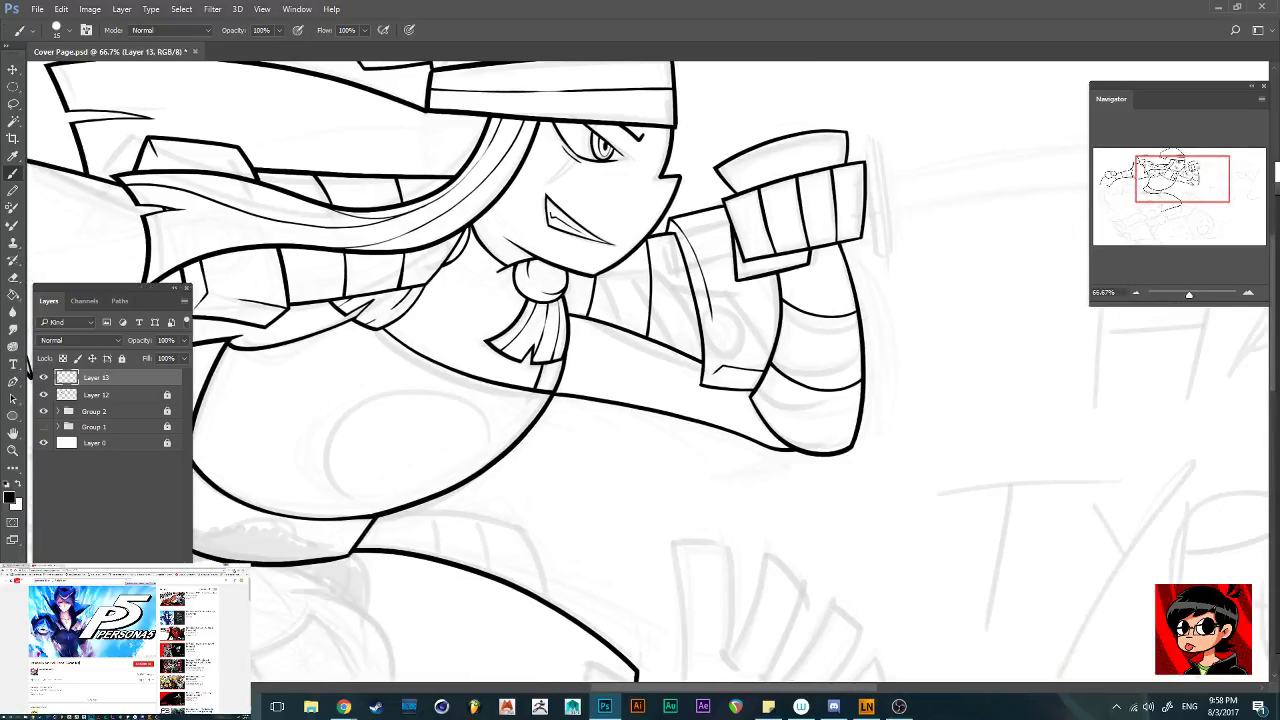
scroll(819, 372, "right", 6)
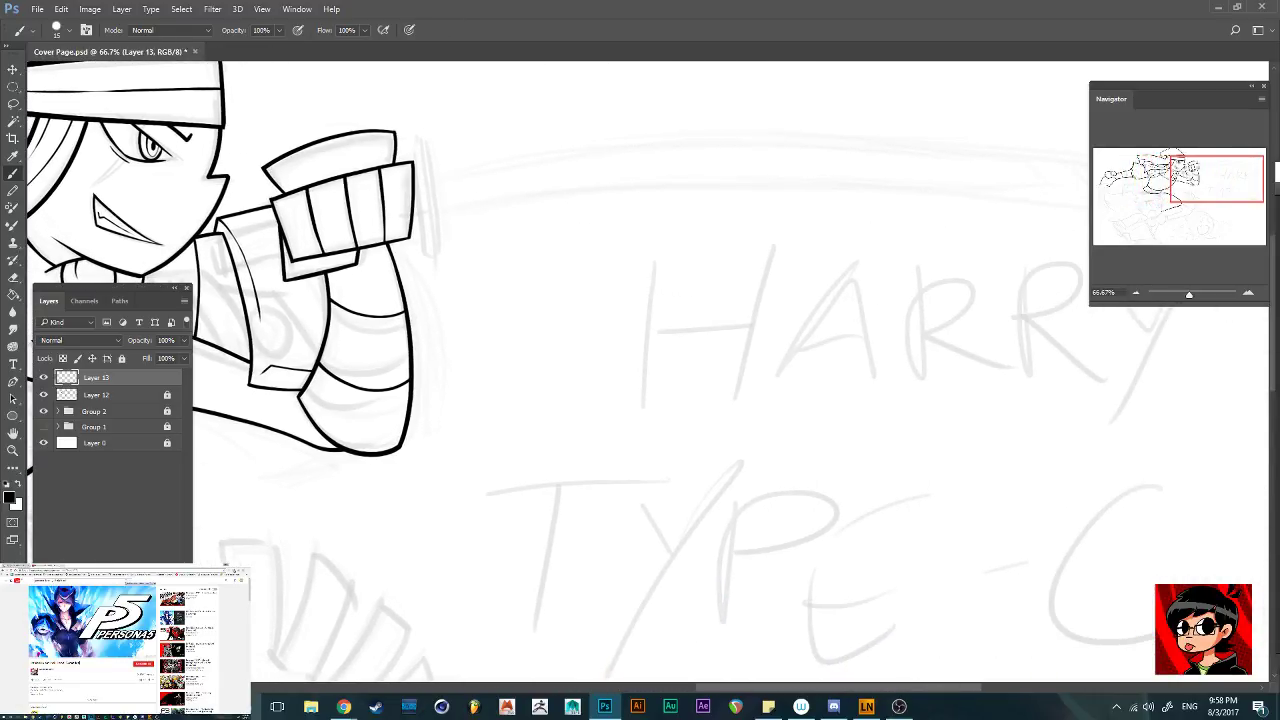
left_click(97, 395)
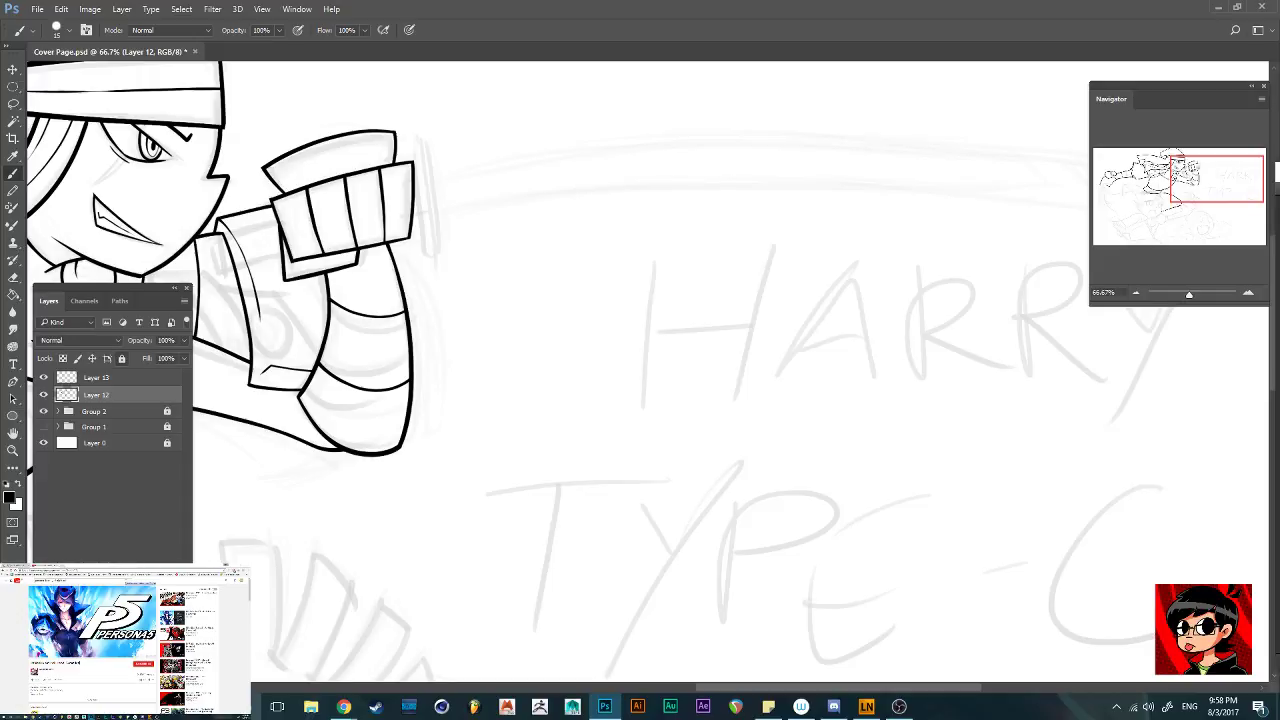
left_click(96, 377, "shift")
right_click(122, 385)
left_click(169, 483)
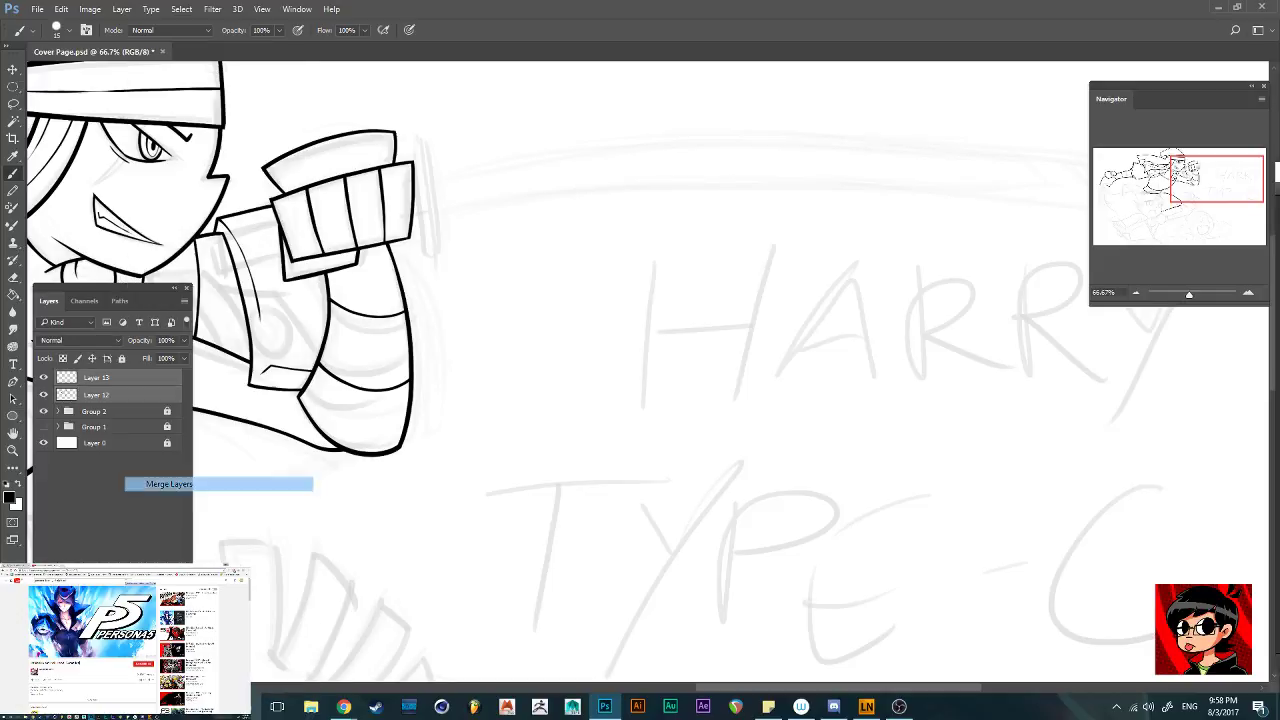
key("ctrl+minus")
key("ctrl+minus")
key("ctrl+minus")
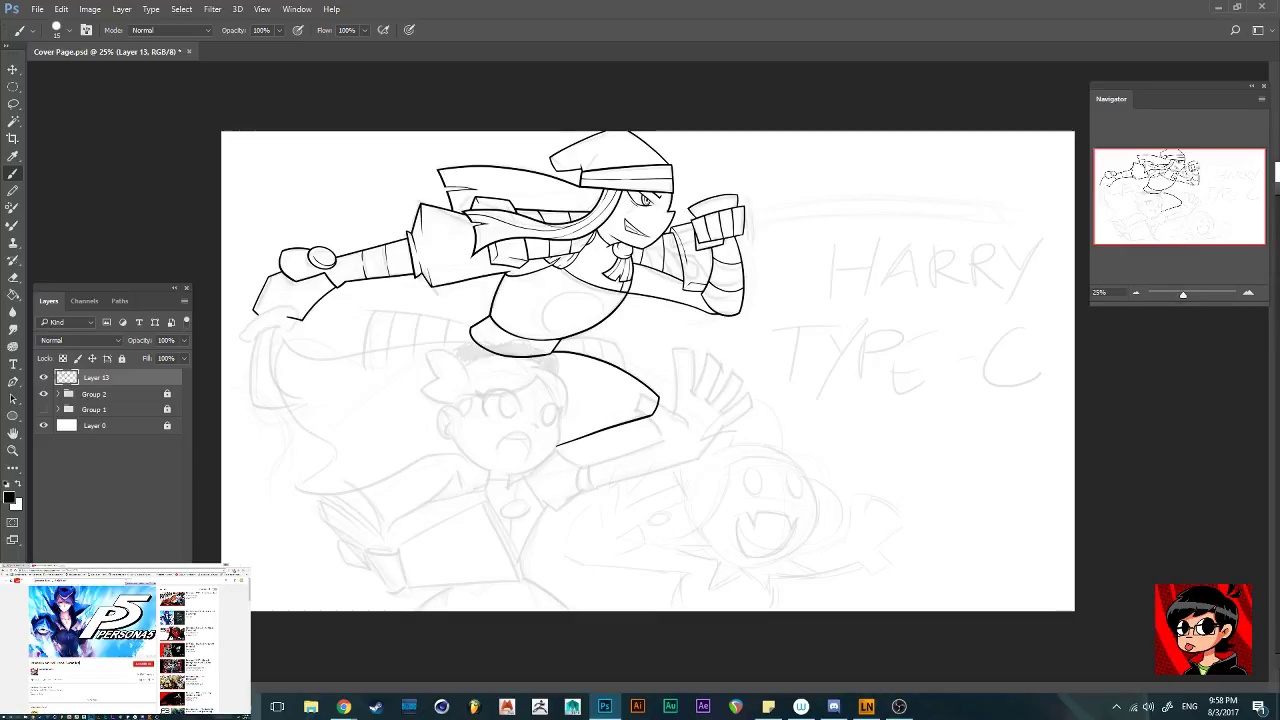
Ink a thin inner contour along the upper edge of the flowing shape behind the cap, redoing it until the curve fits
key("ctrl+plus")
key("ctrl+plus")
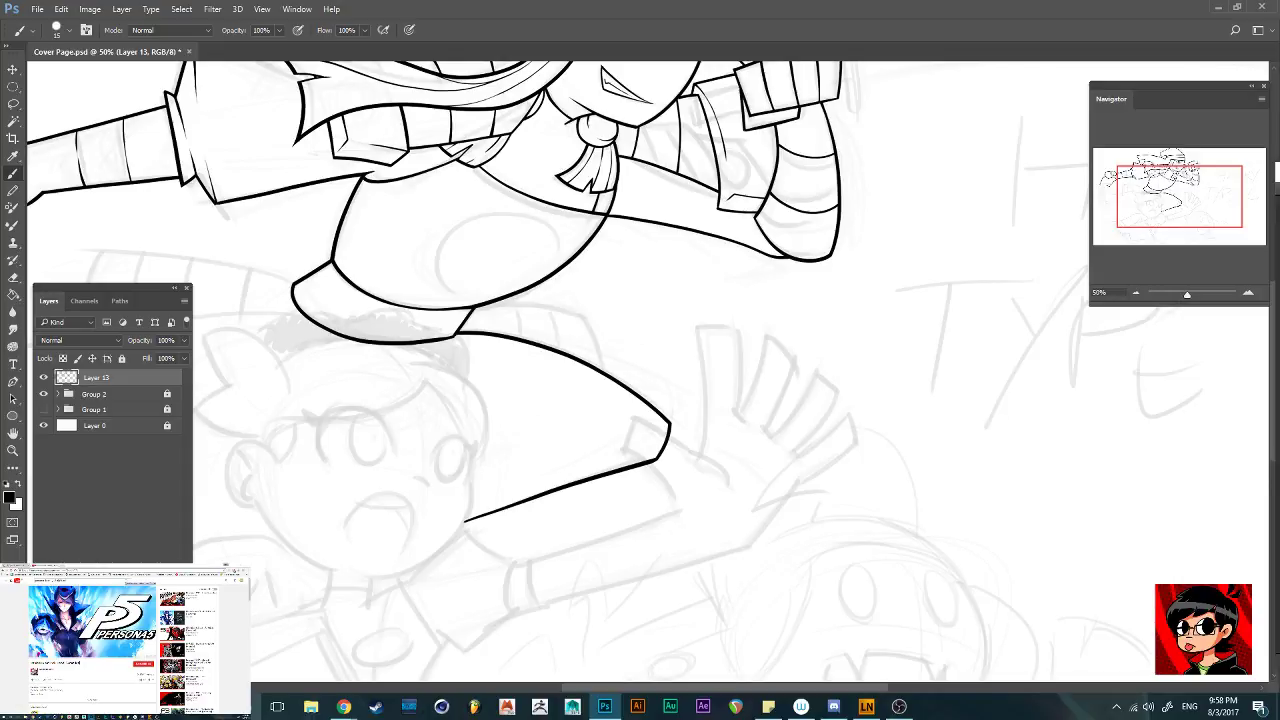
scroll(650, 370, "up", 5)
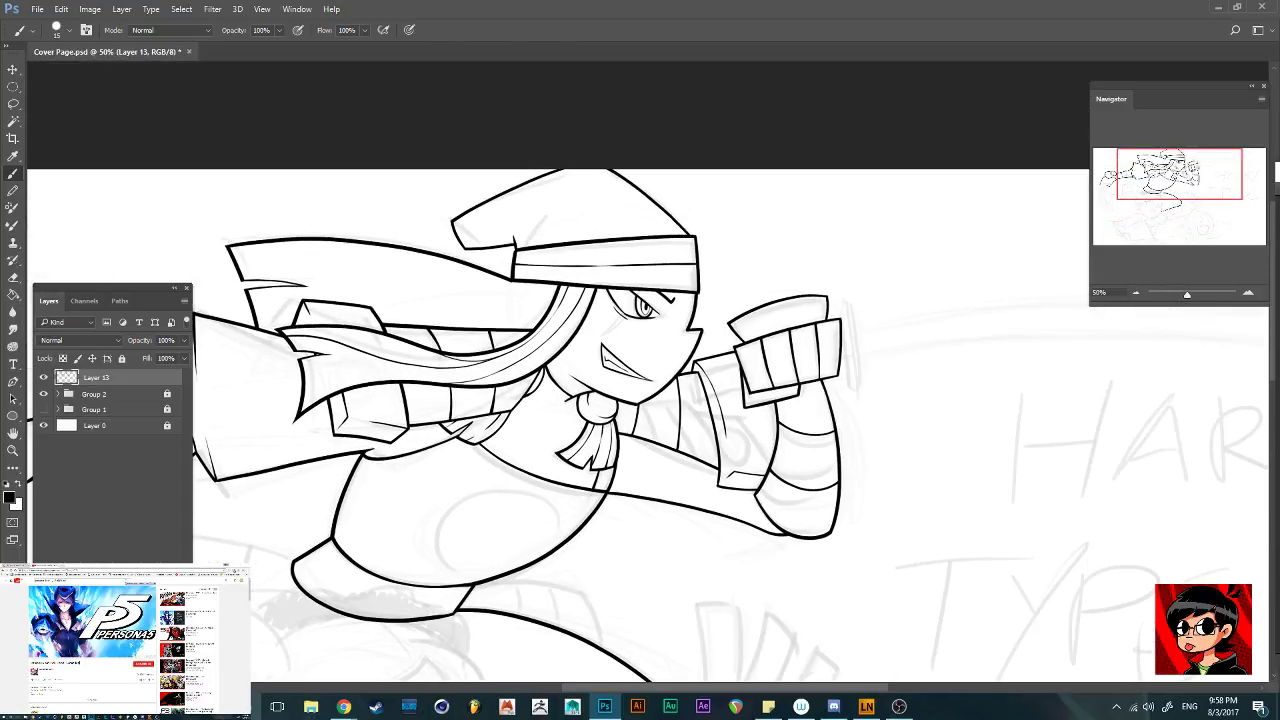
key("r")
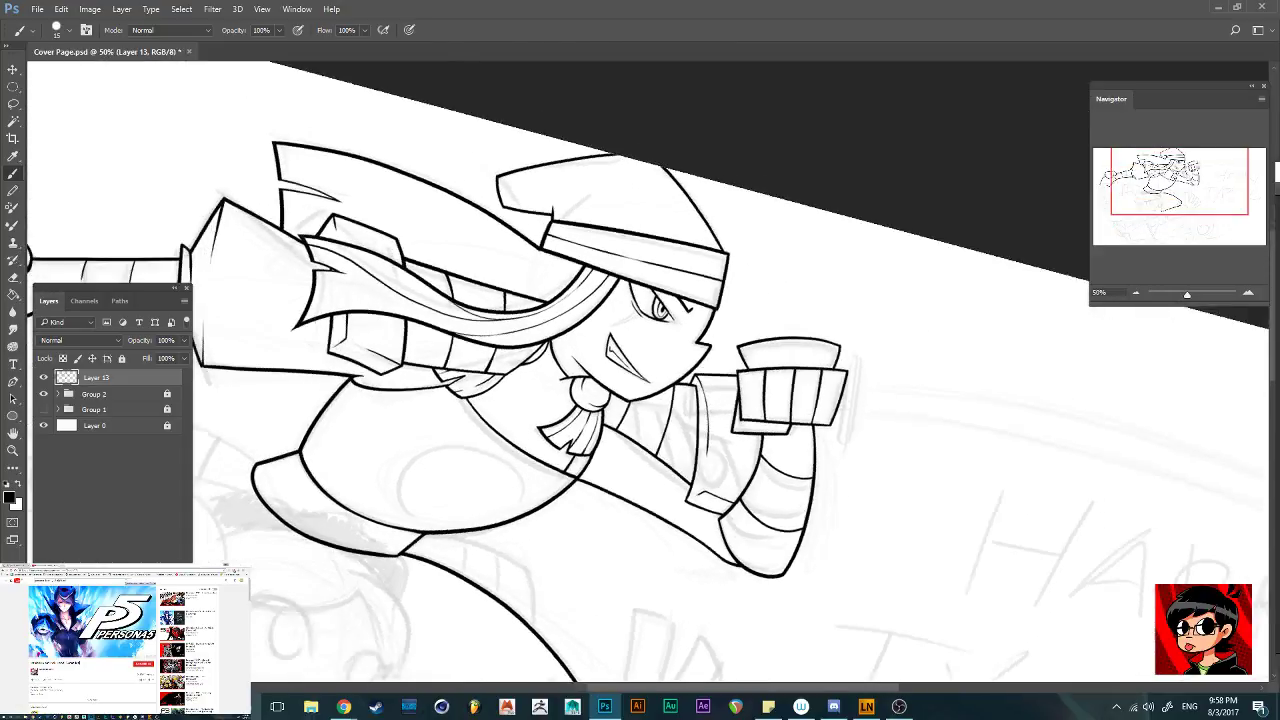
scroll(650, 372, "up", 3)
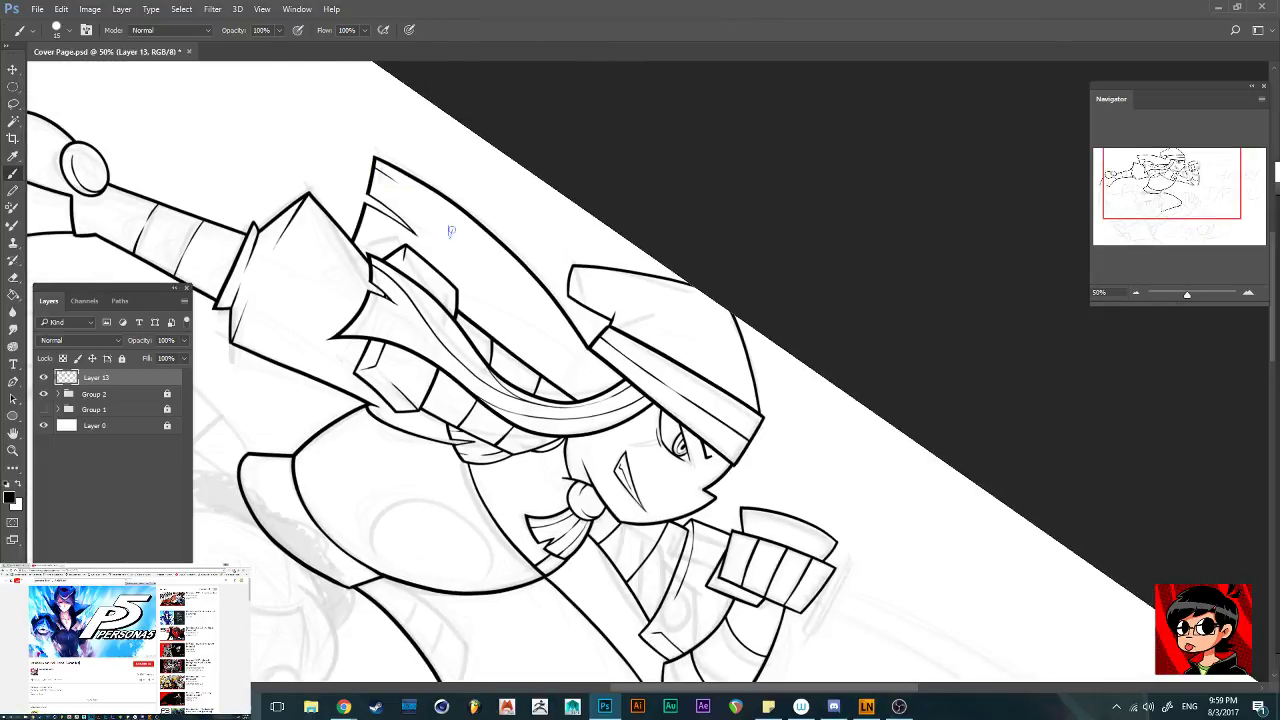
left_click_drag(446, 223, 565, 342)
key("ctrl+z")
left_click_drag(372, 164, 600, 358)
key("ctrl+z")
left_click_drag(372, 166, 590, 342)
key("ctrl+z")
left_click_drag(374, 166, 594, 348)
Rotate the canvas the other way and ink more tapering strand lines along the flowing shape from the cap to its tip
key("r")
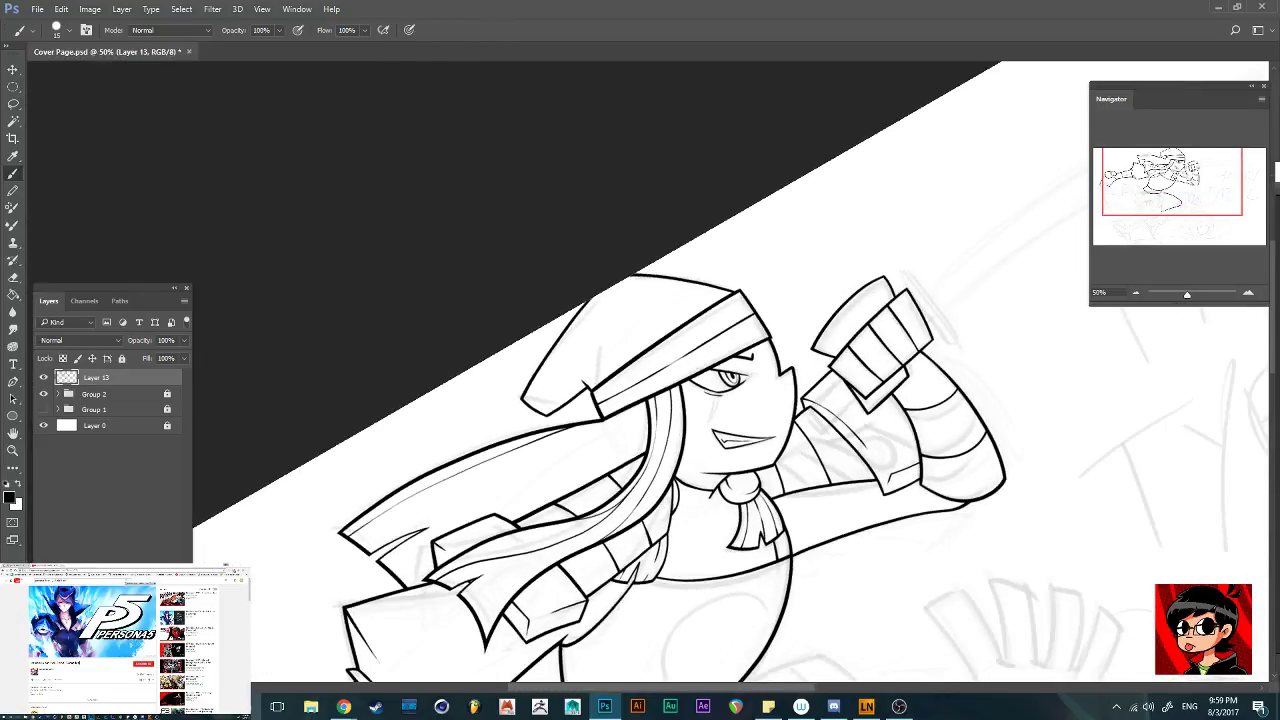
scroll(730, 372, "up", 2)
scroll(730, 372, "down", 7)
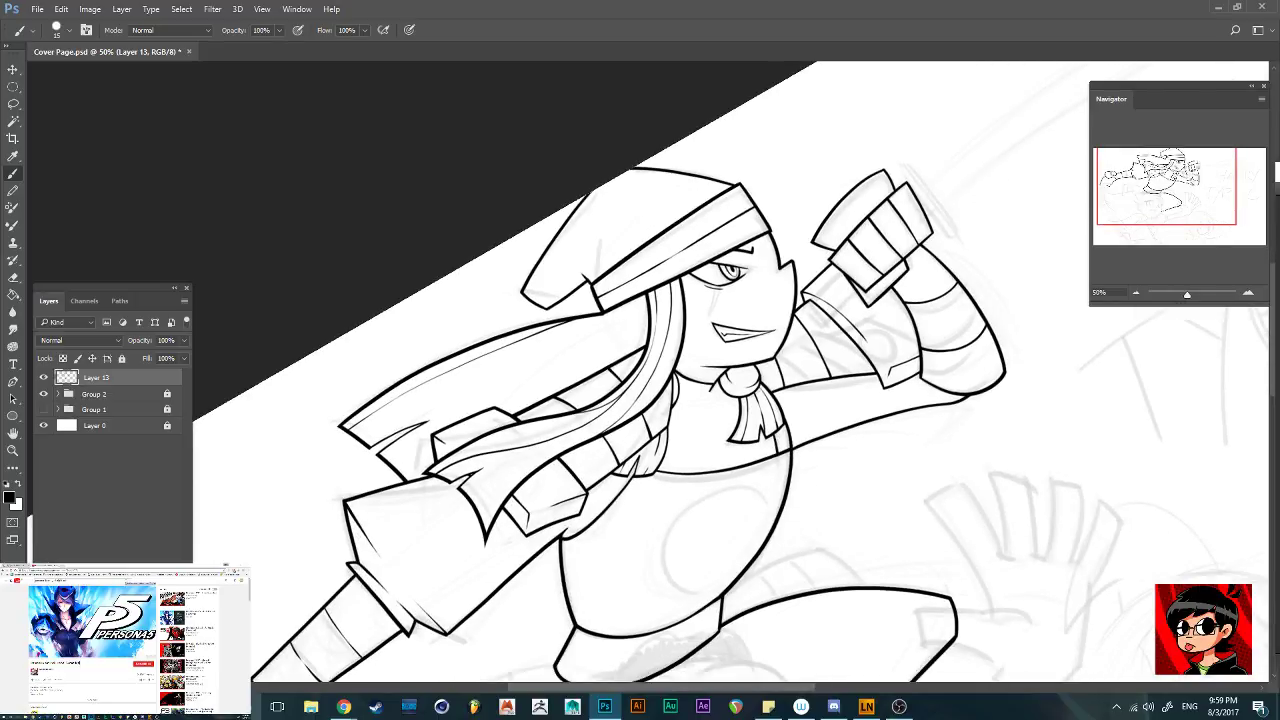
left_click_drag(598, 320, 368, 442)
mouse_move(617, 318)
left_mouse_down()
mouse_move(488, 382)
mouse_move(390, 460)
left_mouse_up()
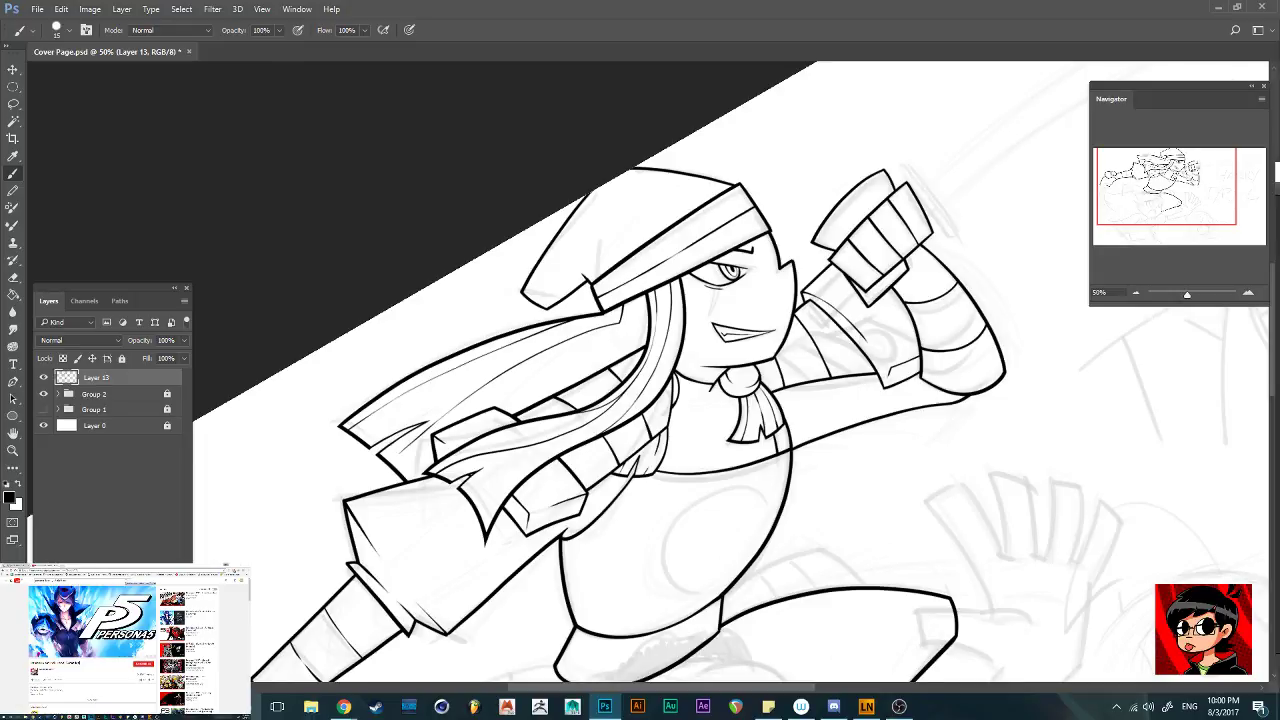
mouse_move(637, 297)
left_mouse_down()
mouse_move(631, 363)
mouse_move(633, 337)
mouse_move(505, 415)
left_mouse_up()
scroll(640, 370, "down", 5)
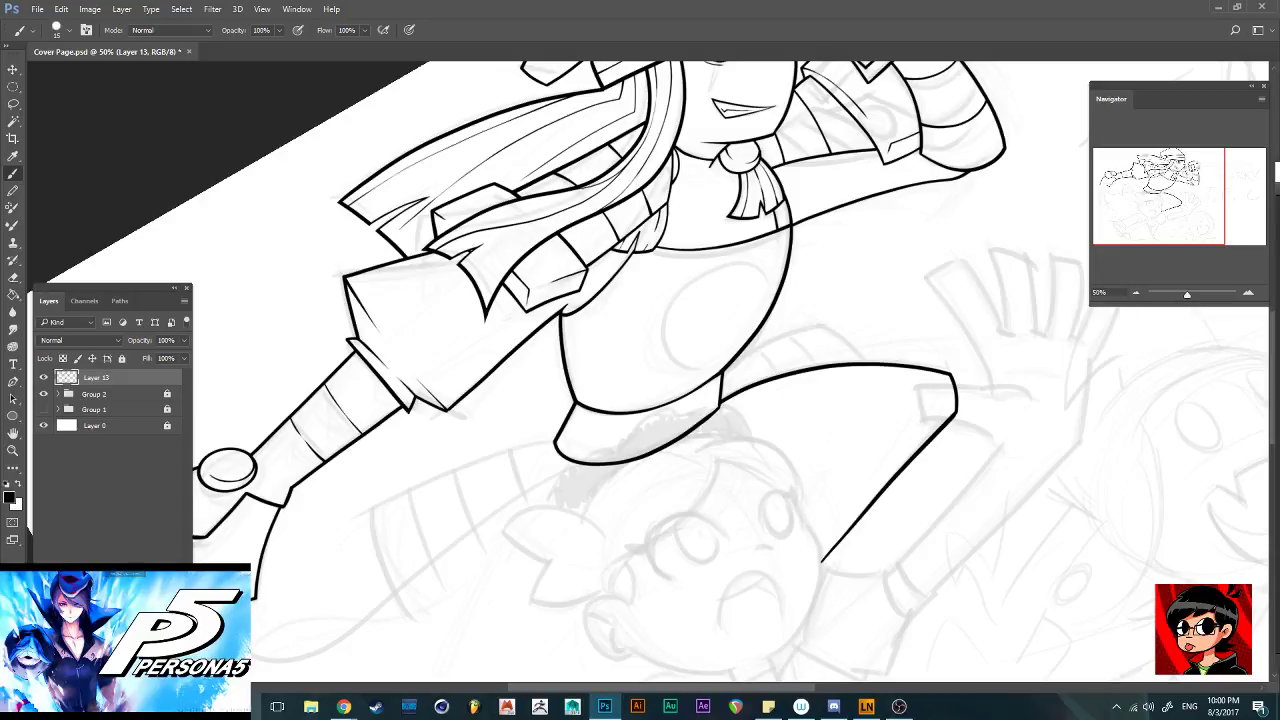
key("super+d")
key("super+d")
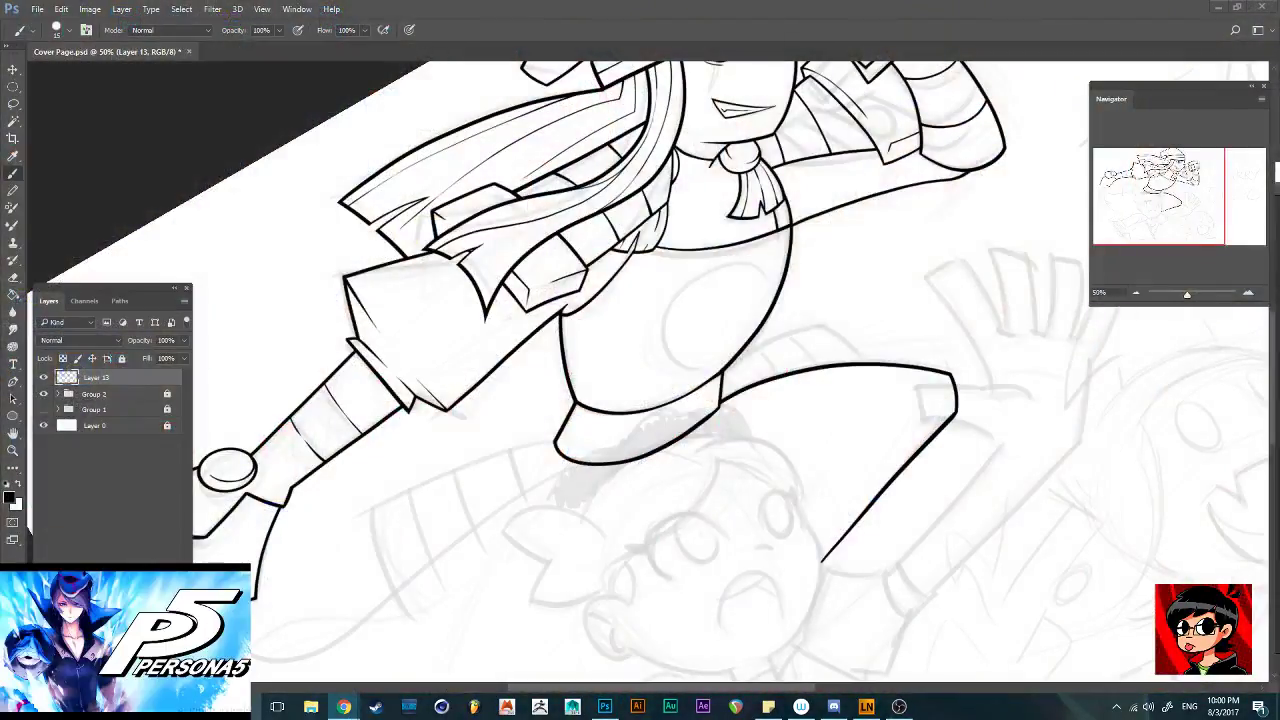
scroll(640, 370, "down", 3)
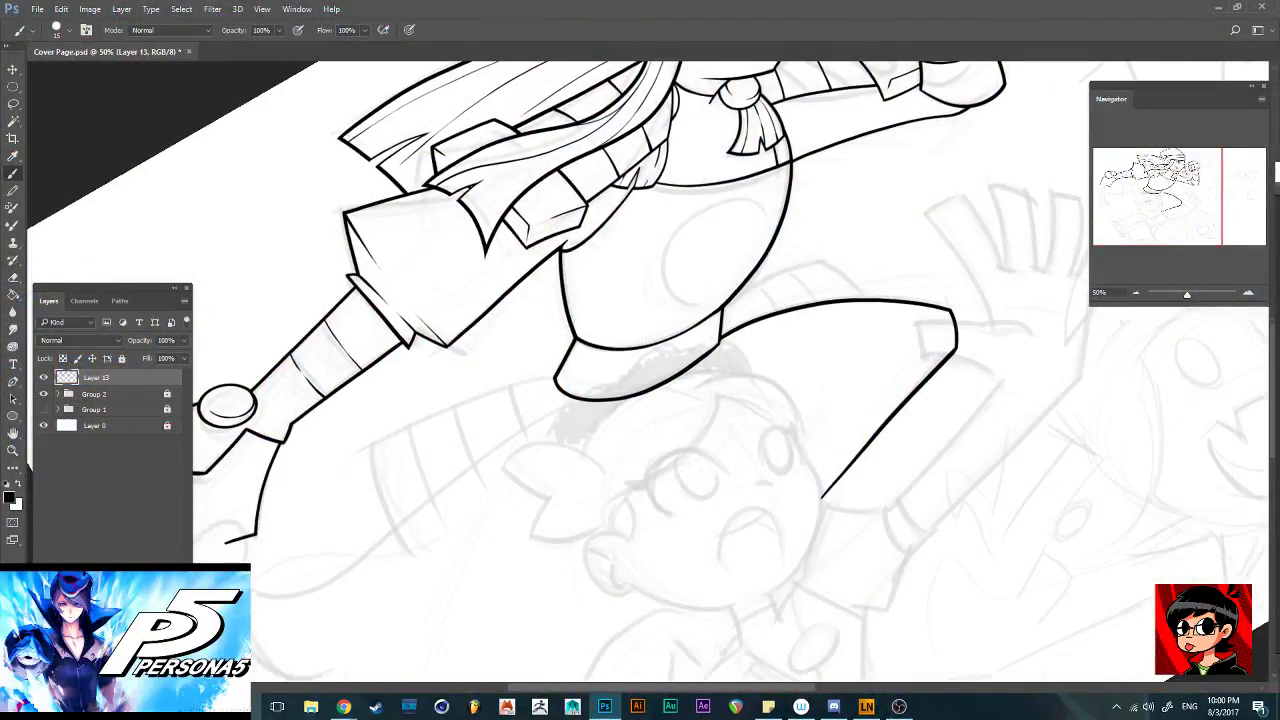
scroll(640, 370, "up", 1)
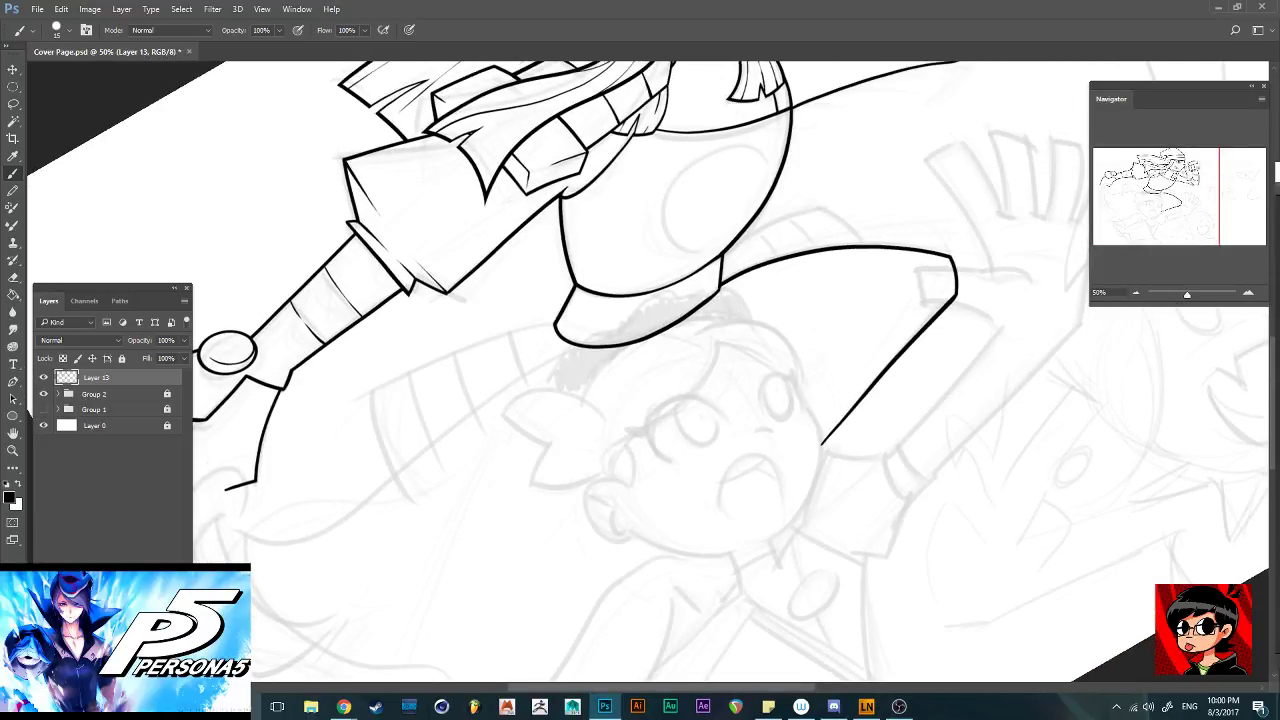
Add a new layer above Layer 13 for the torso emblem
key("alt+Tab")
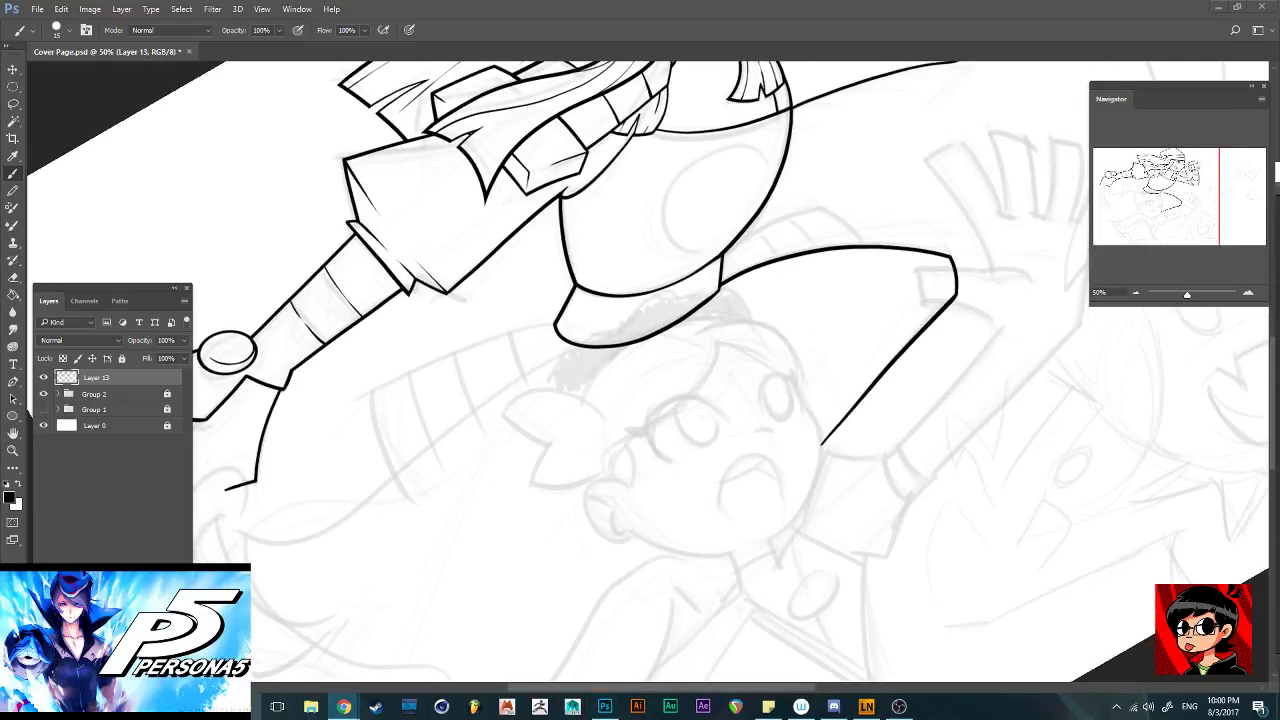
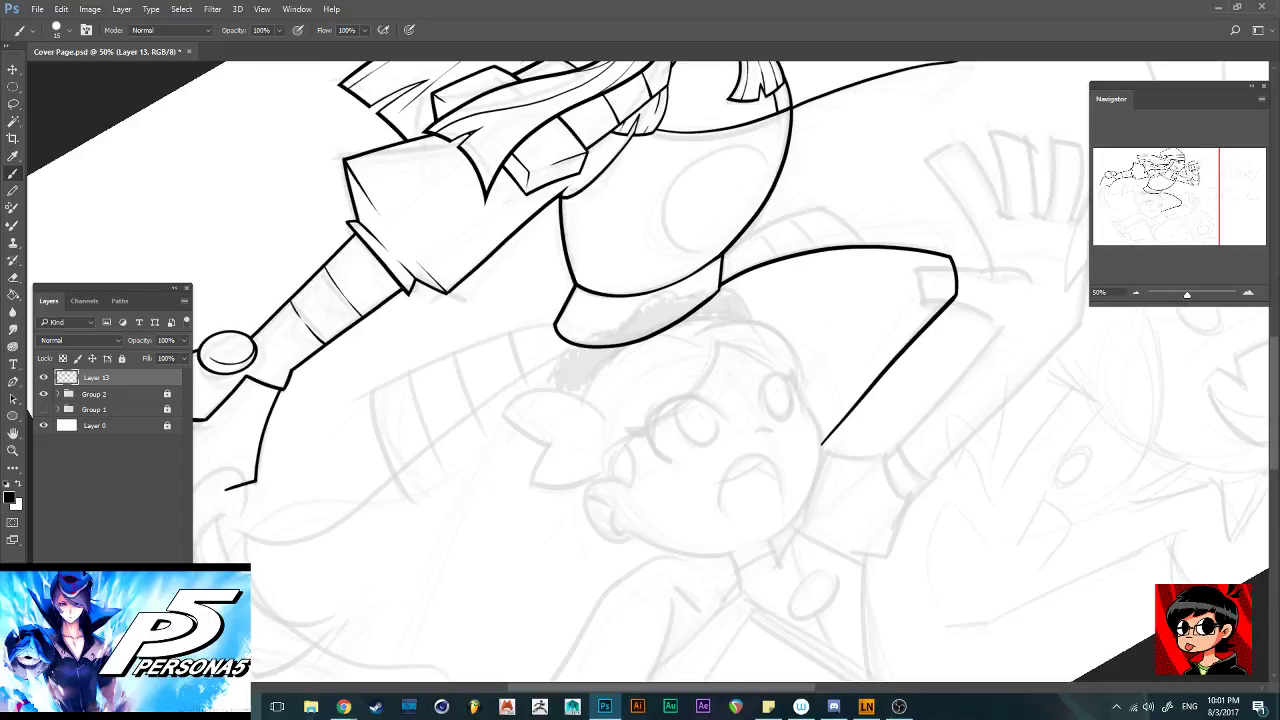
scroll(650, 370, "up", 2)
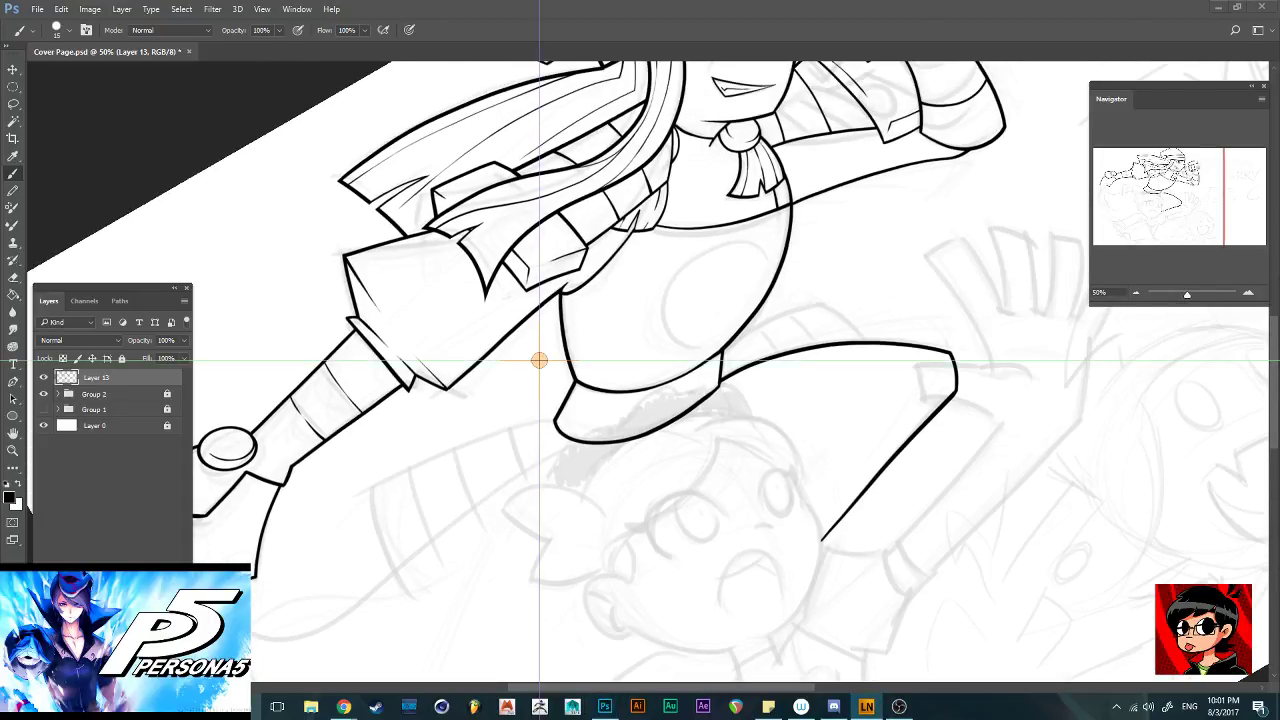
left_click(161, 666)
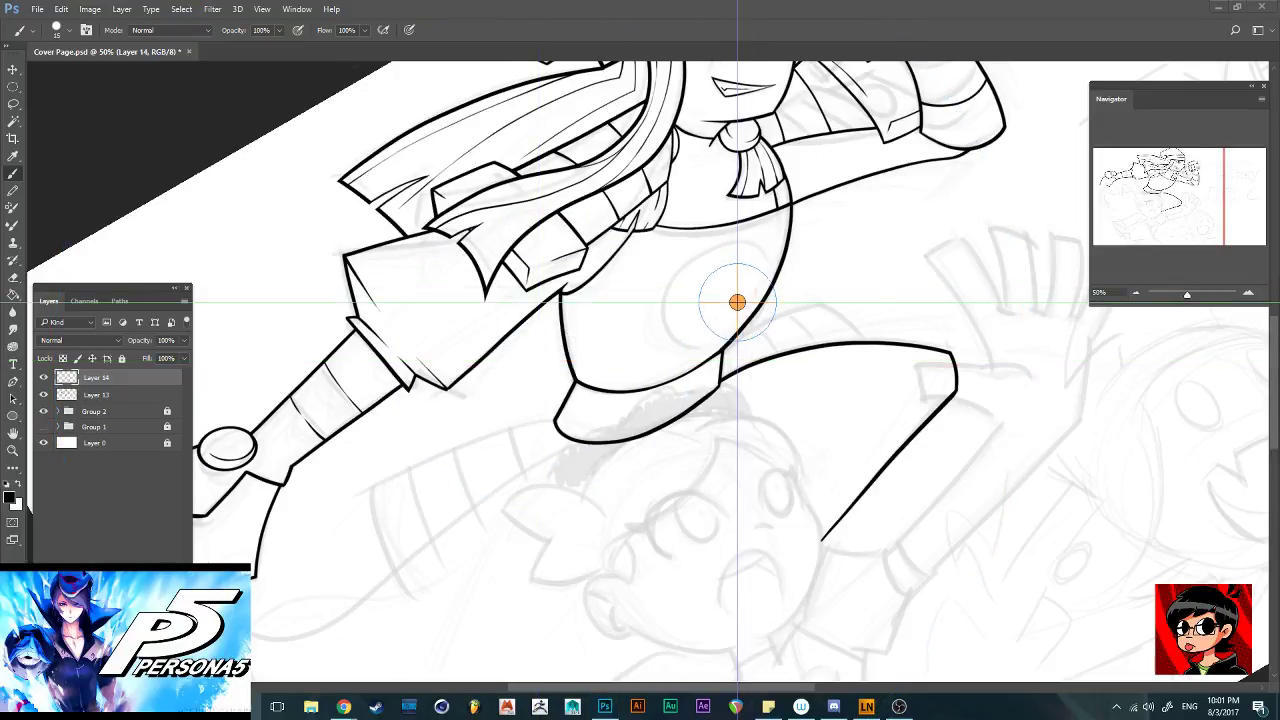
Draw a circle over the side of the torso with a 25 px brush, following an enlarged ellipse guide
key("bracketright")
key("bracketright")
key("bracketright")
key("bracketright")
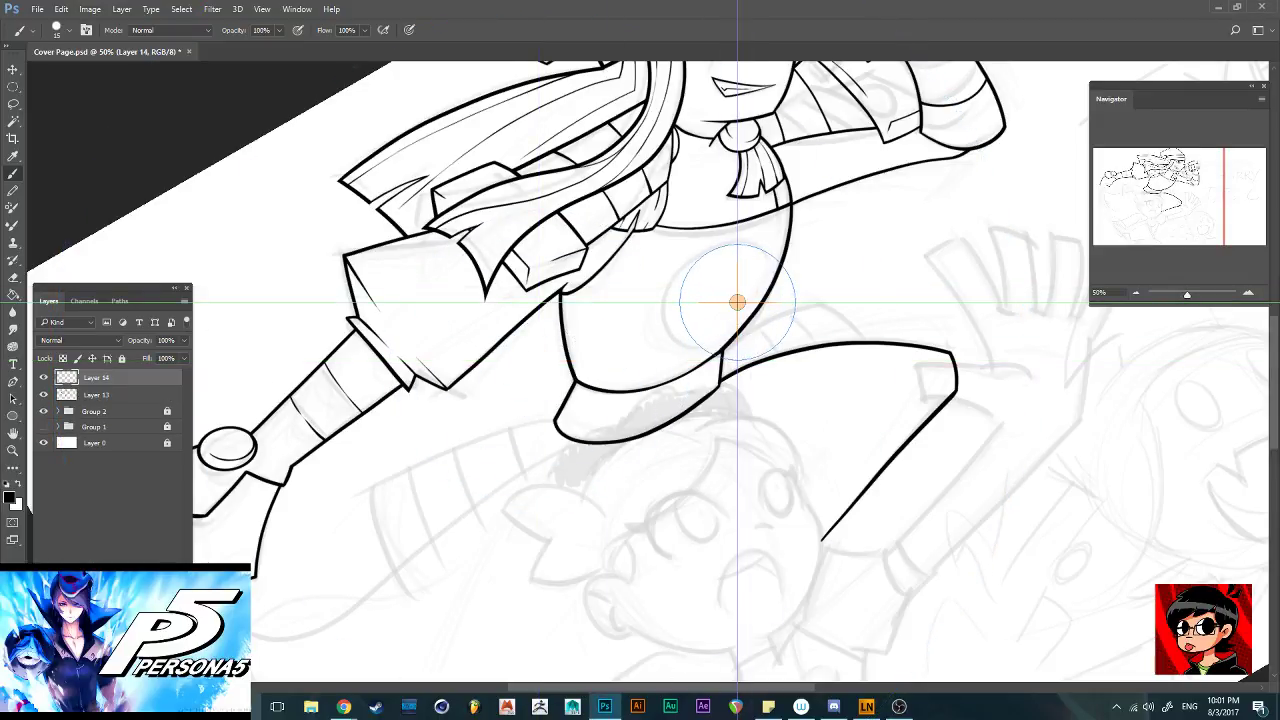
key("bracketright")
mouse_move(737, 242)
left_mouse_down()
mouse_move(677, 302)
mouse_move(737, 242)
left_mouse_up()
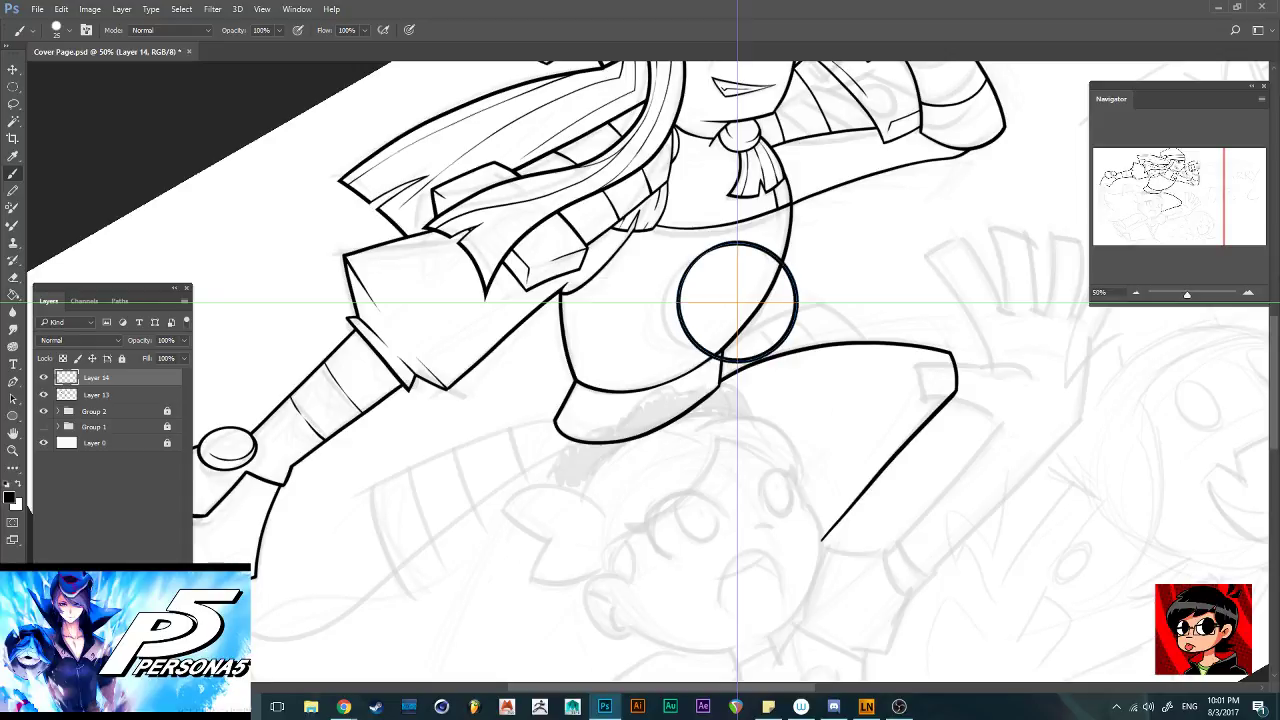
key("ctrl+z")
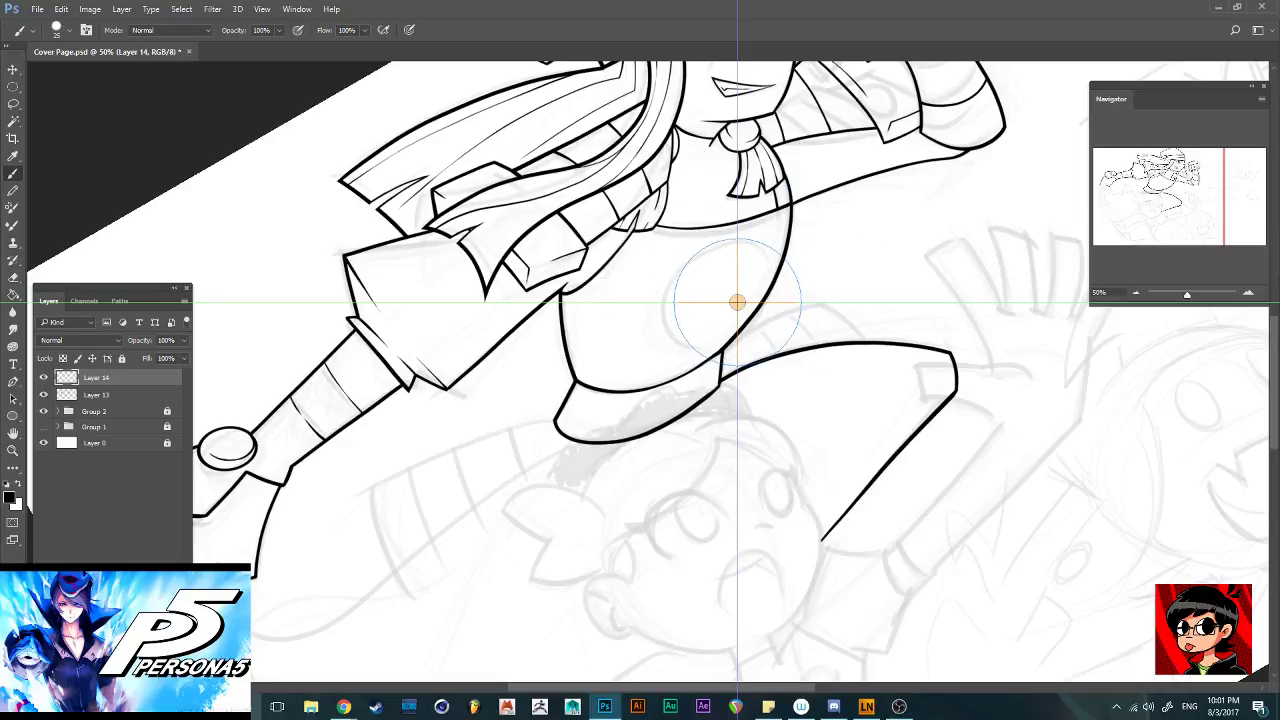
mouse_move(737, 242)
left_mouse_down()
mouse_move(700, 345)
mouse_move(737, 242)
left_mouse_up()
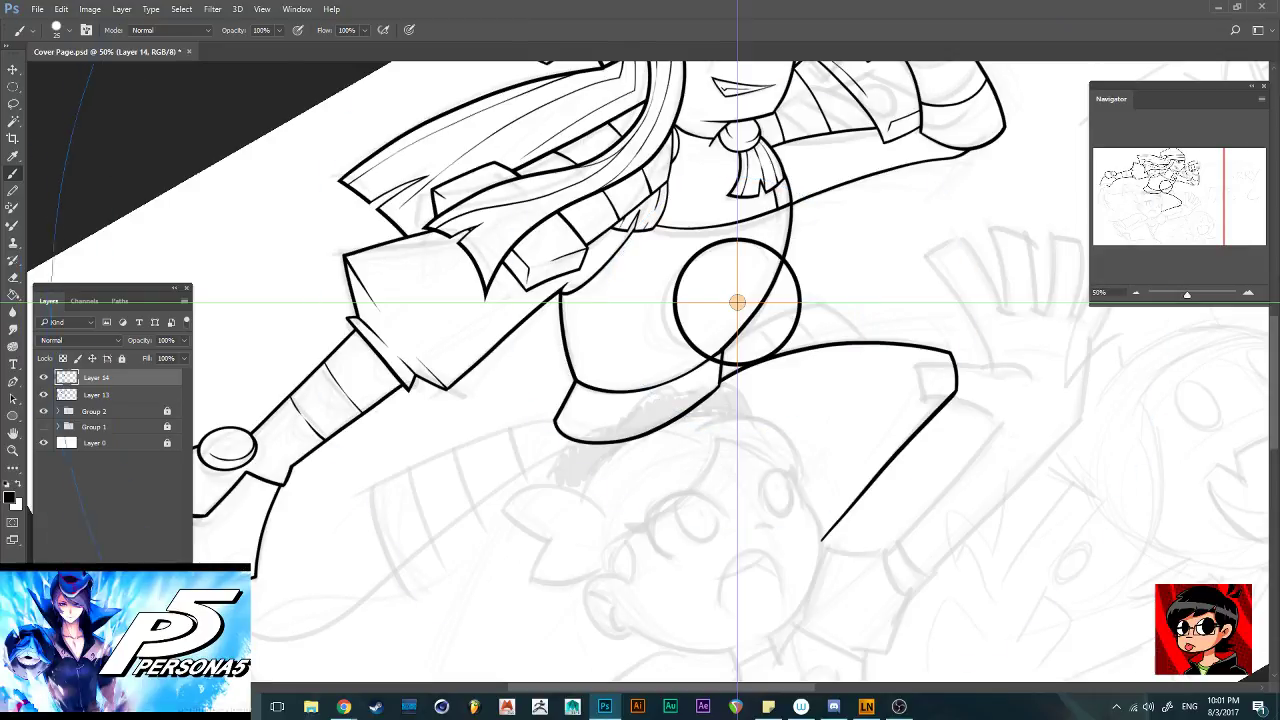
Lock Layer 13 and move the circle on Layer 14 onto the sketched emblem on the torso
left_click(125, 395)
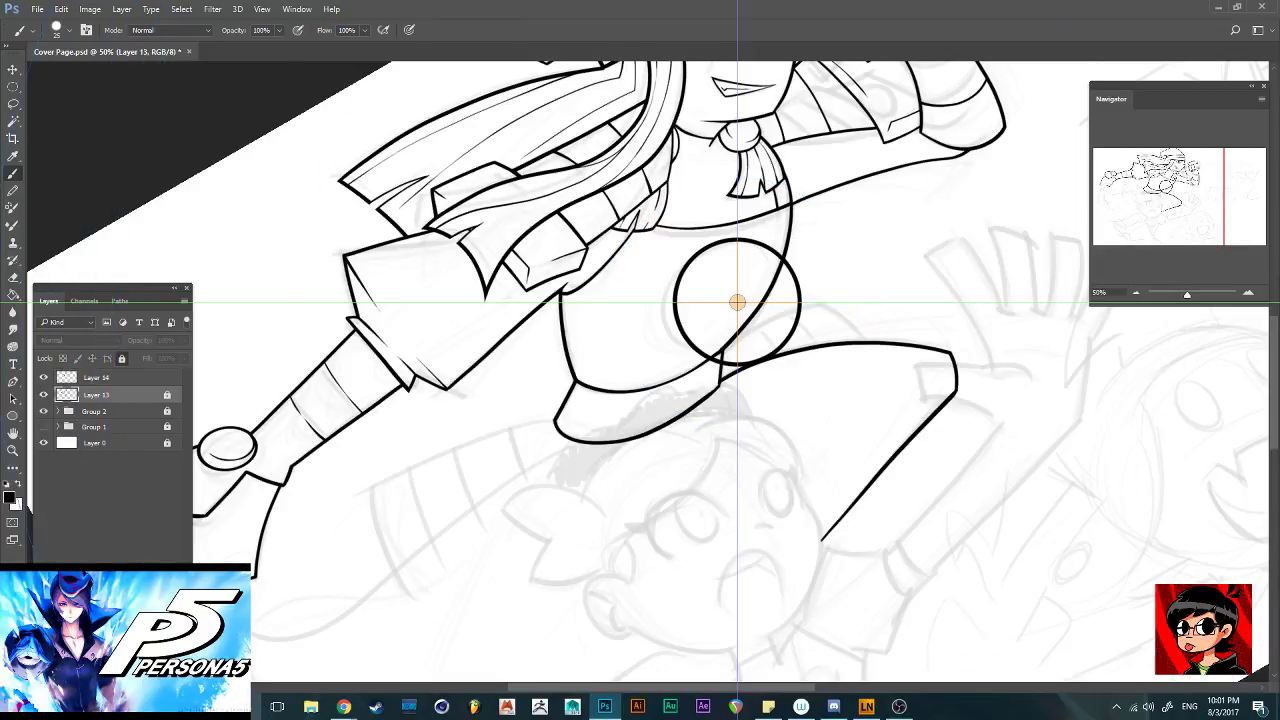
key("v")
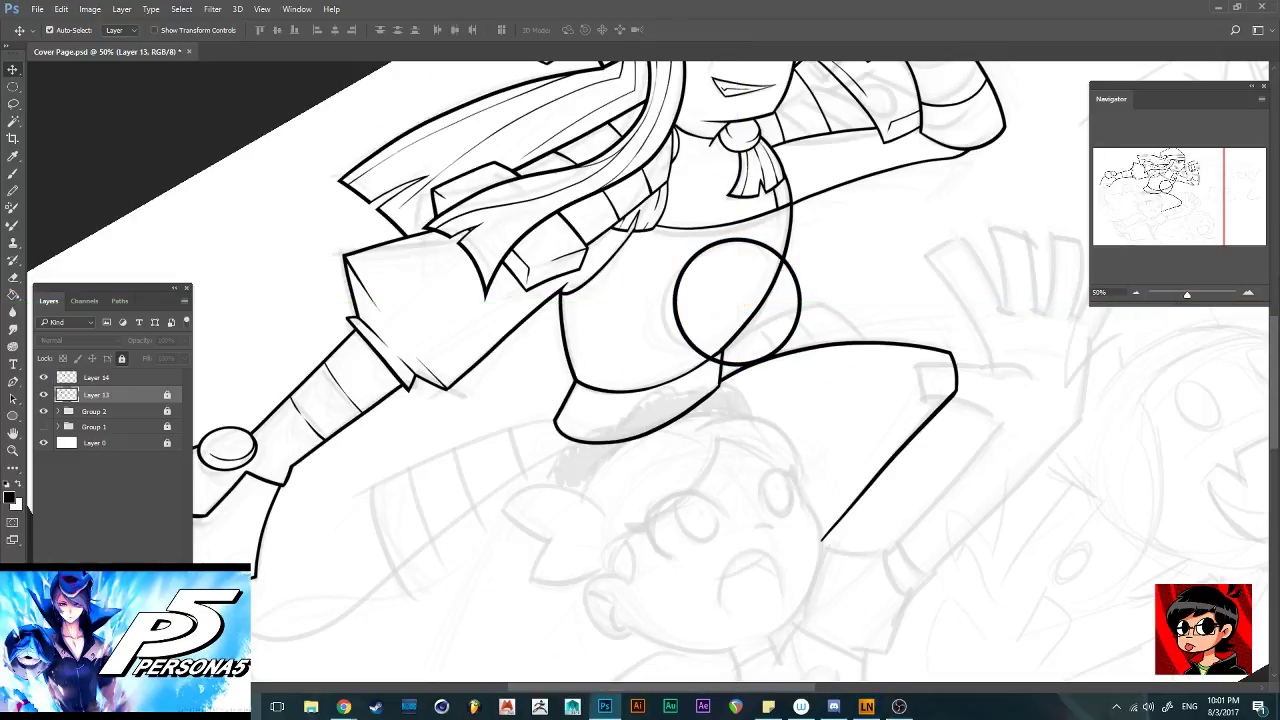
left_click_drag(766, 300, 713, 305)
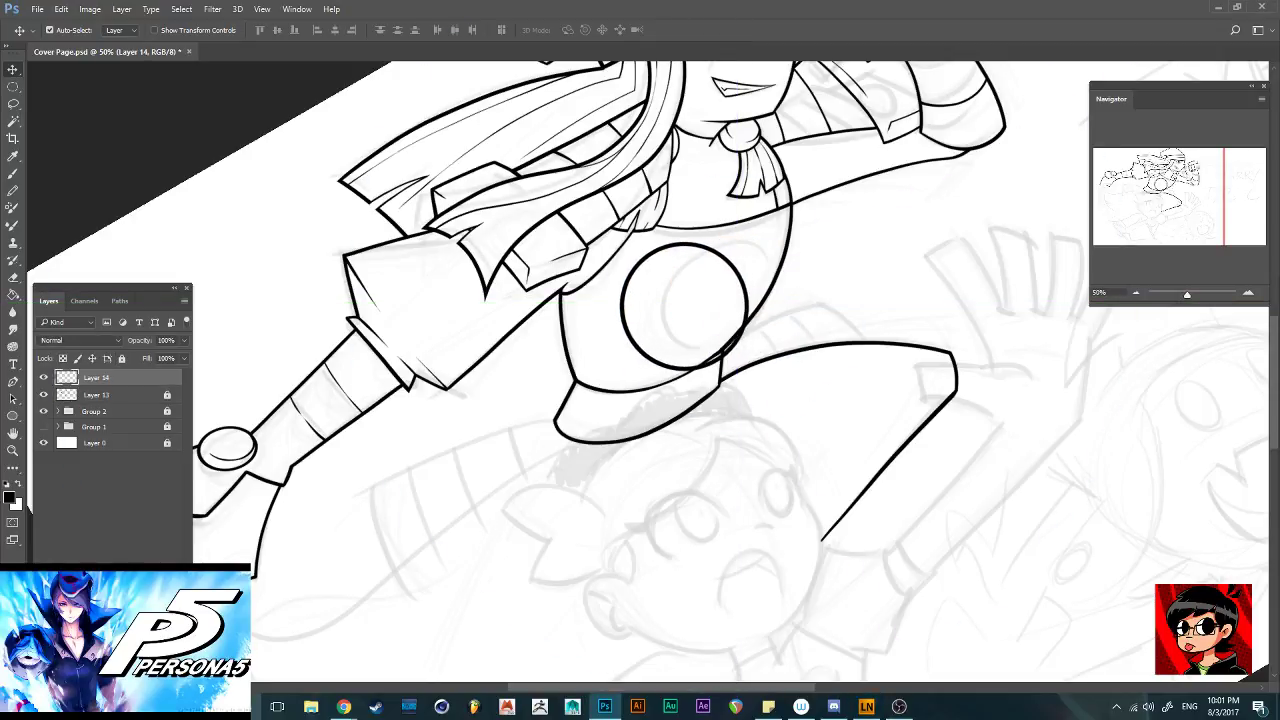
Free-transform the circle into an ellipse about 75% wide, rotated about 56°, and place it against the torso's edge
key("ctrl+t")
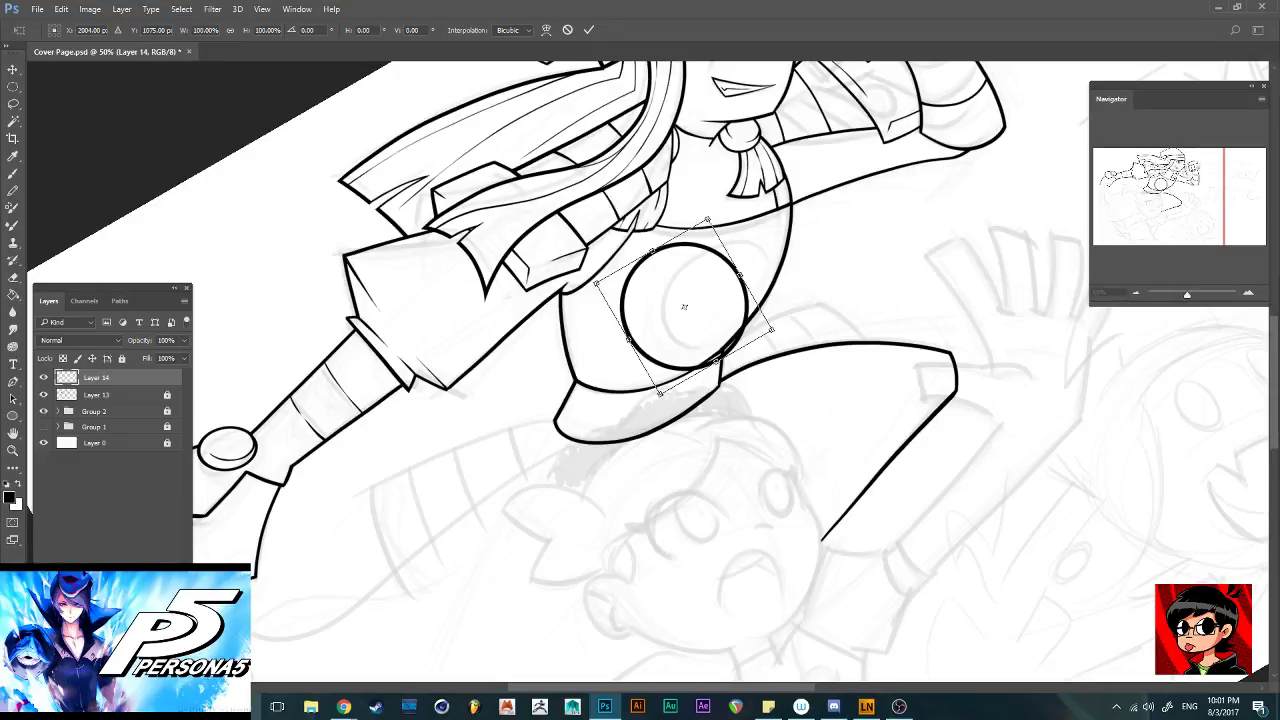
key("Return")
scroll(648, 371, "down", 5)
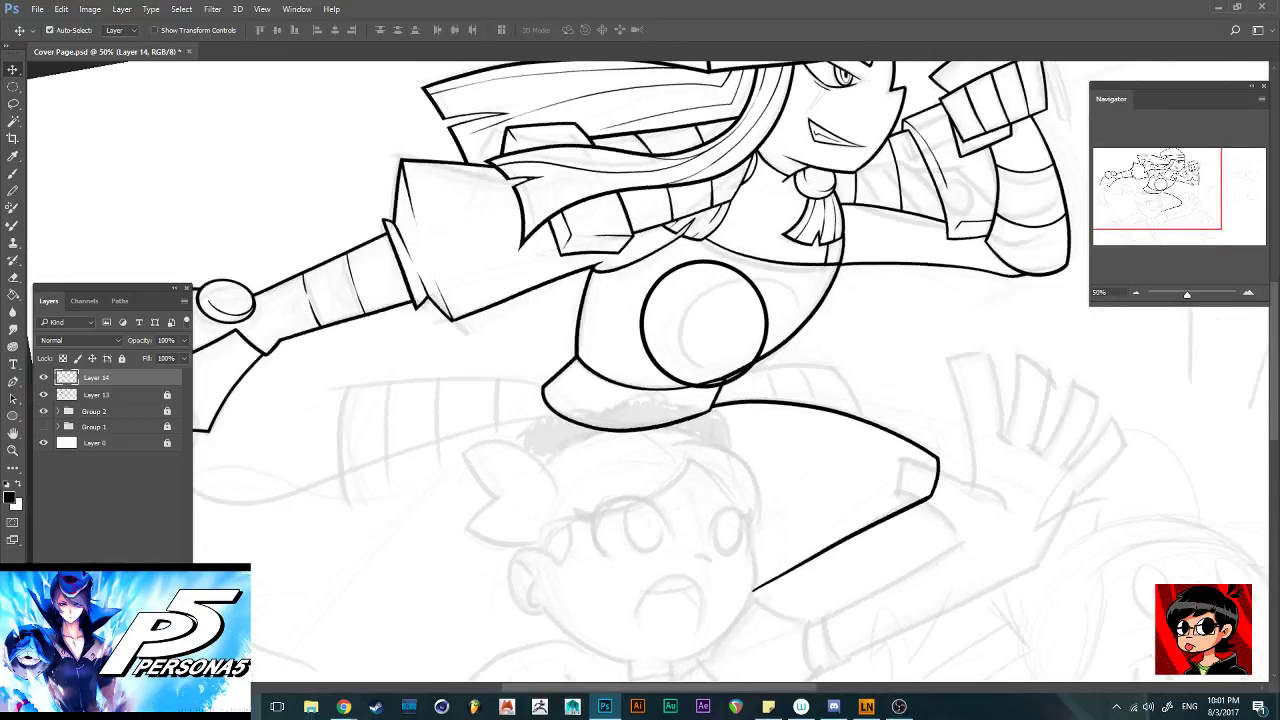
key("ctrl+t")
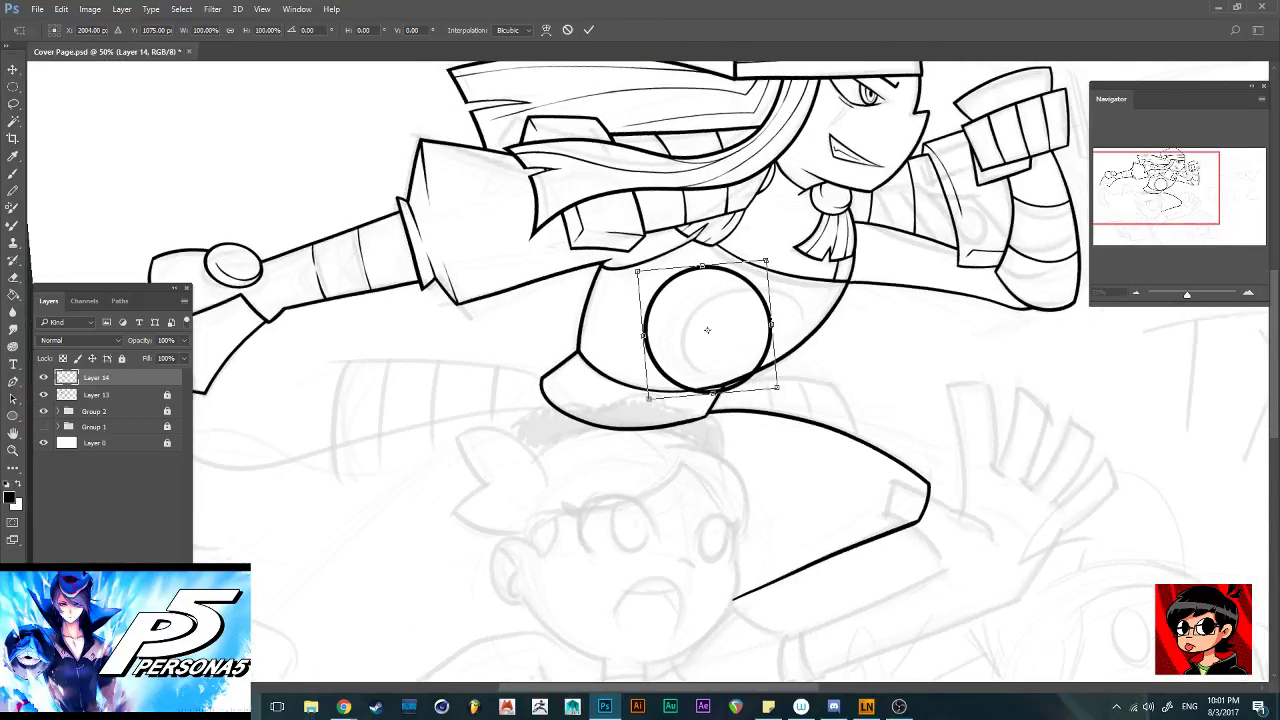
left_click_drag(790, 395, 745, 428)
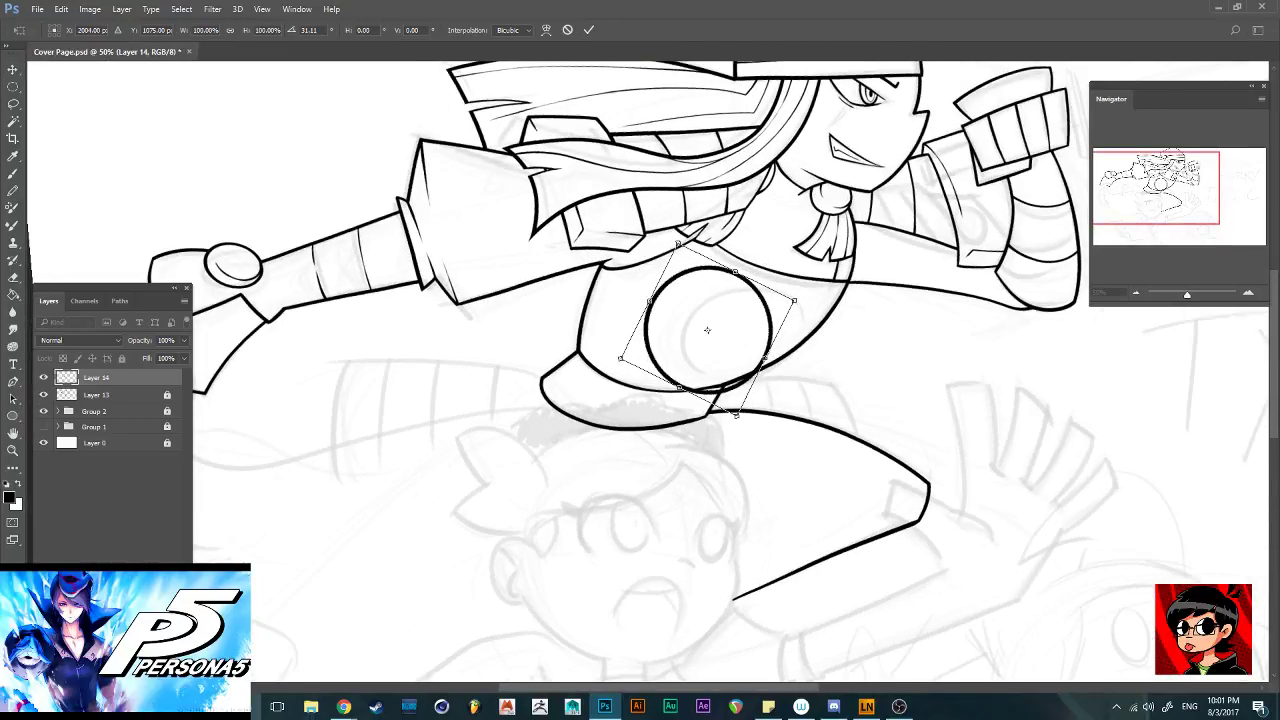
mouse_move(780, 336)
left_mouse_down()
mouse_move(722, 326)
mouse_move(760, 332)
left_mouse_up()
left_click_drag(803, 265, 814, 329)
left_click_drag(783, 386, 774, 373)
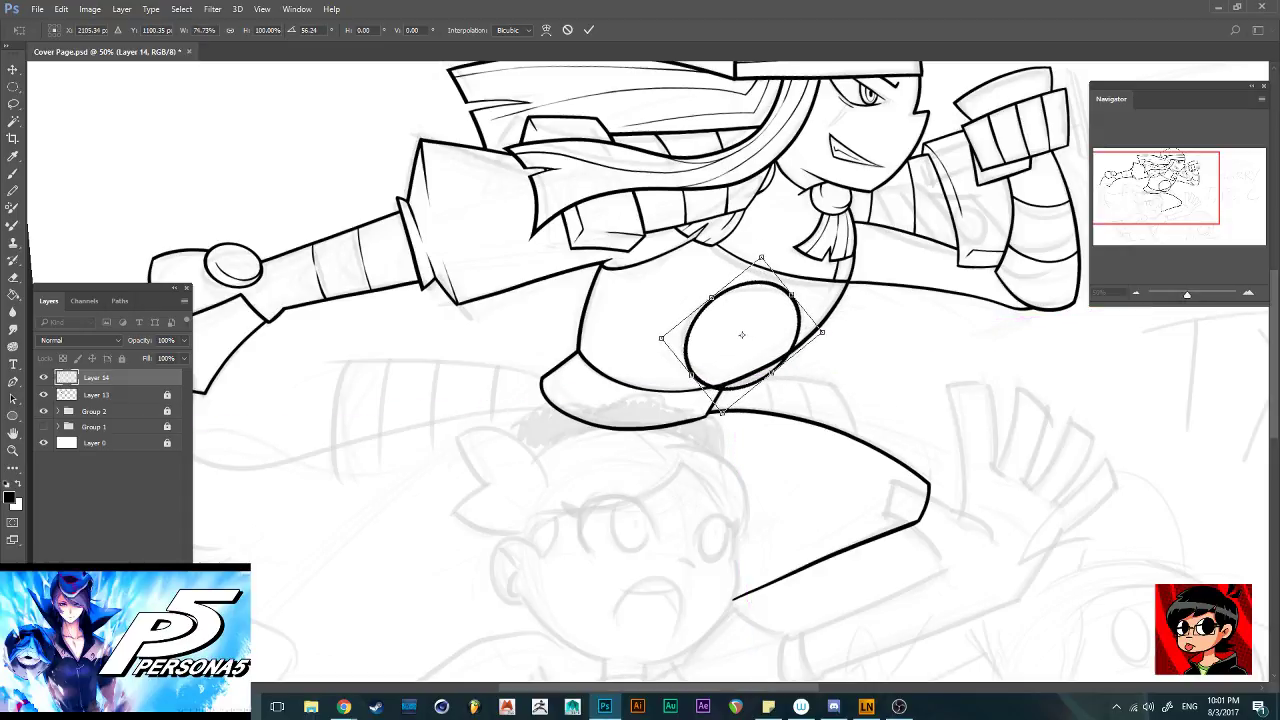
Refine the torso ellipse to about 73.6% width and 75° rotation, and apply the transform
left_click_drag(711, 297, 713, 299)
left_click_drag(843, 342, 838, 368)
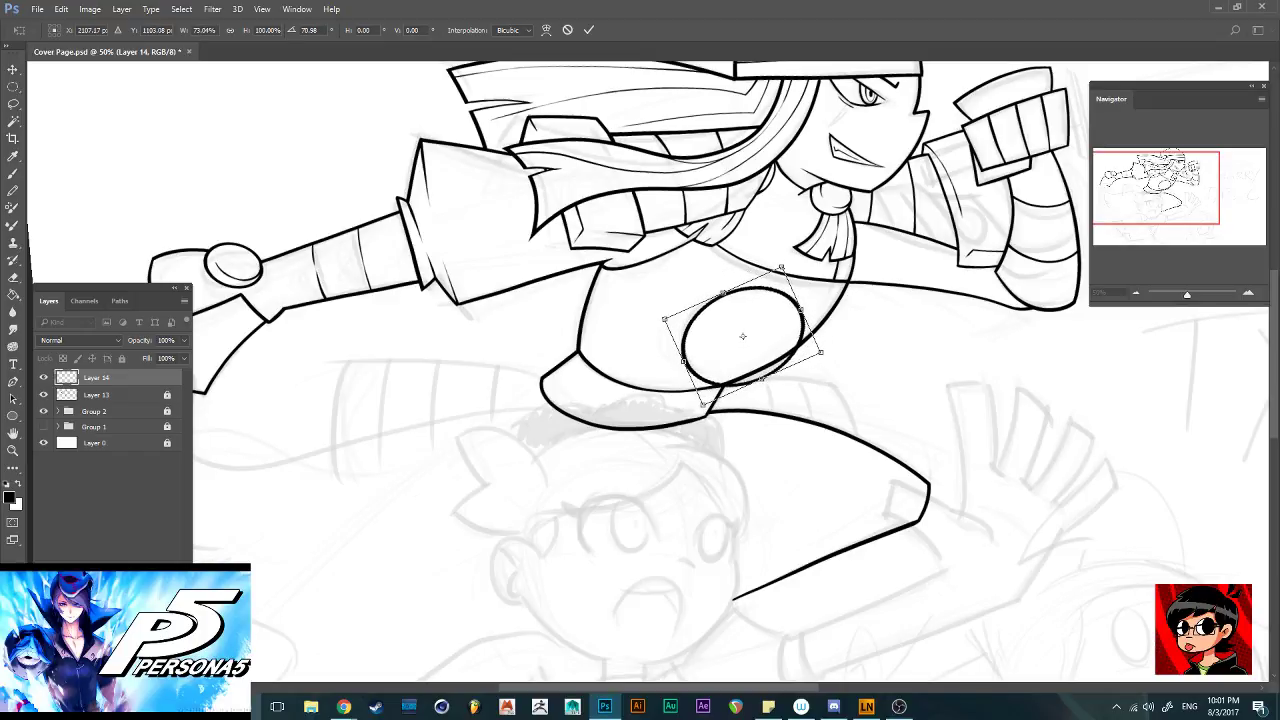
mouse_move(742, 336)
left_mouse_down()
mouse_move(742, 356)
mouse_move(741, 335)
left_mouse_up()
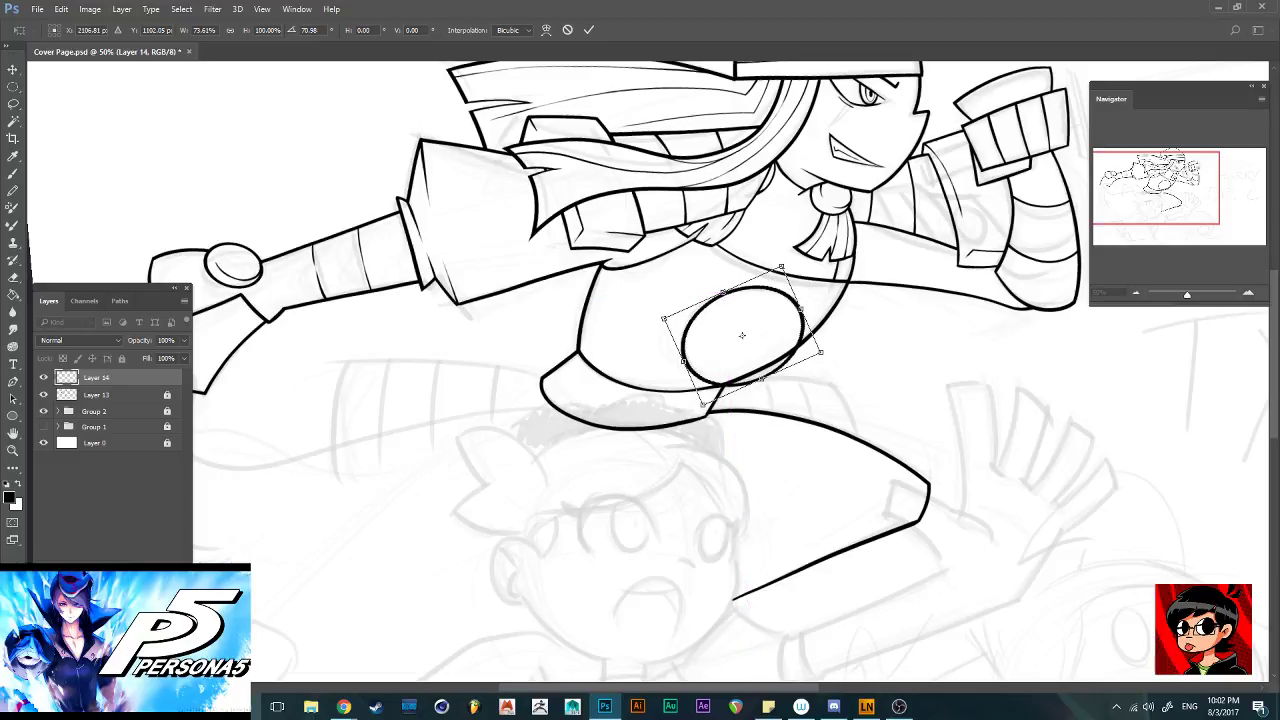
left_click_drag(844, 340, 843, 347)
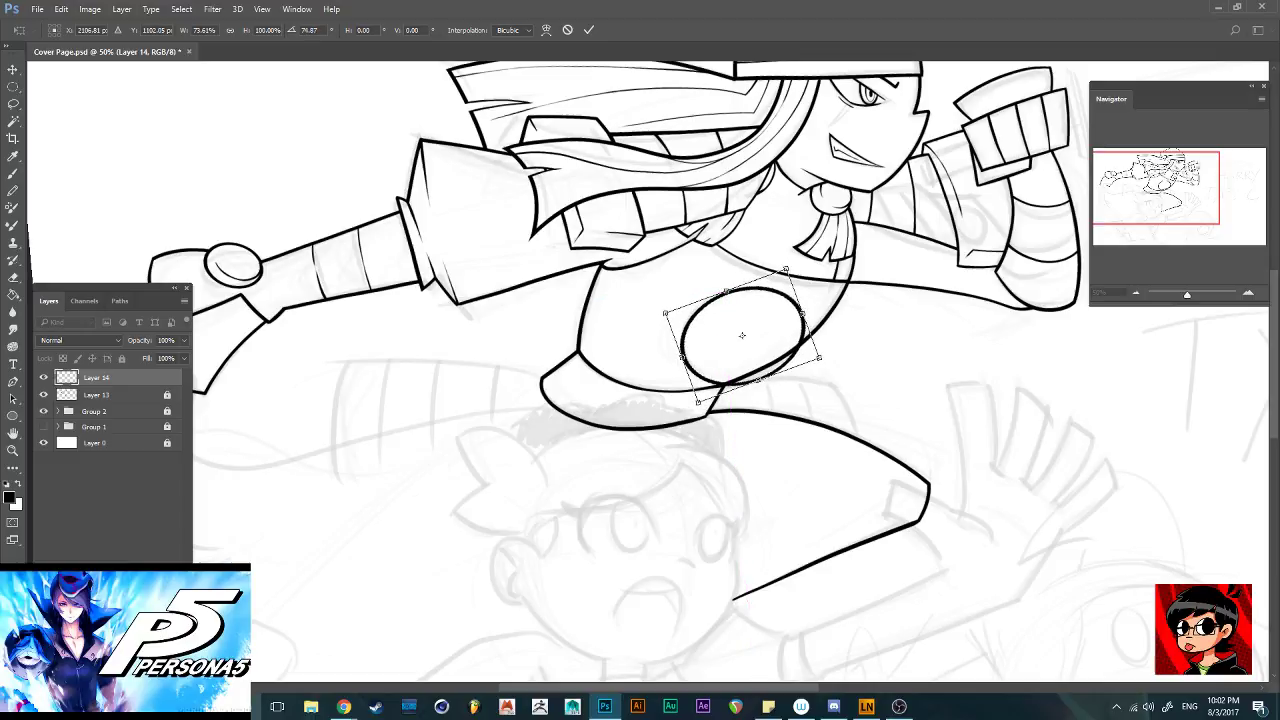
left_click(589, 29)
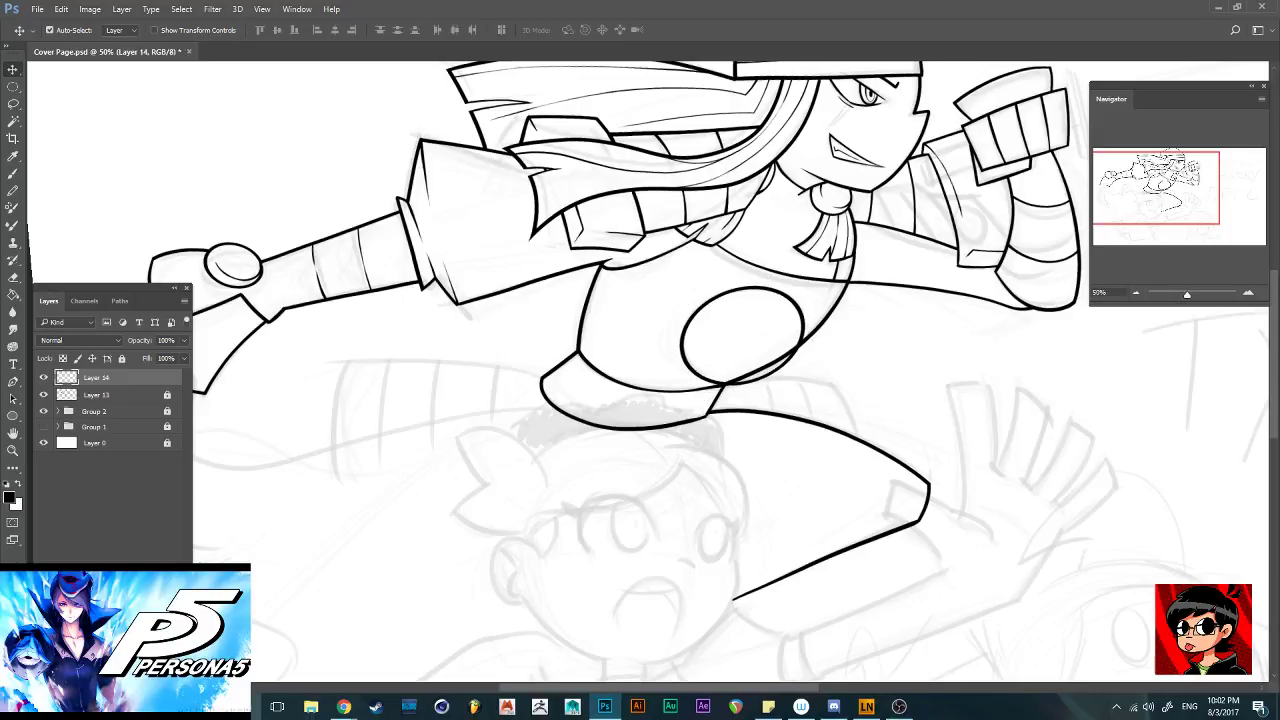
Ink the long upper edge and curved outer end of the sketched striped panel extending left from the waistband
key("b")
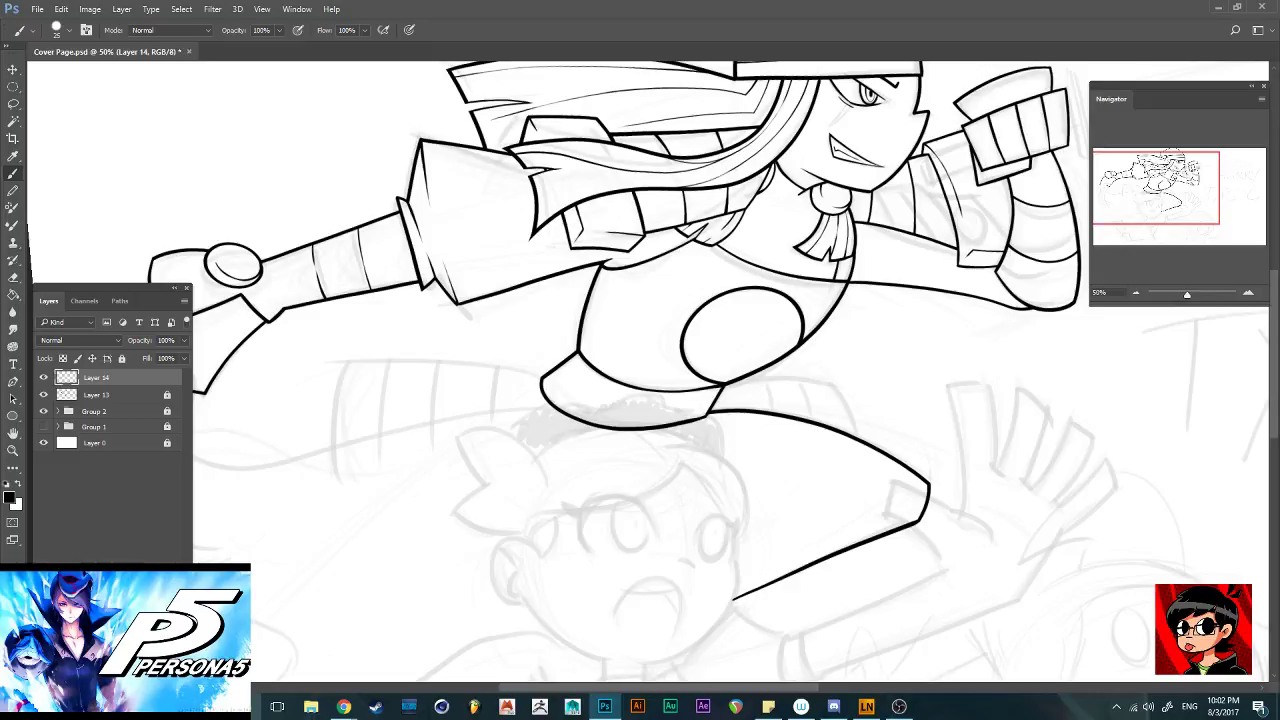
left_click_drag(755, 681, 755, 596)
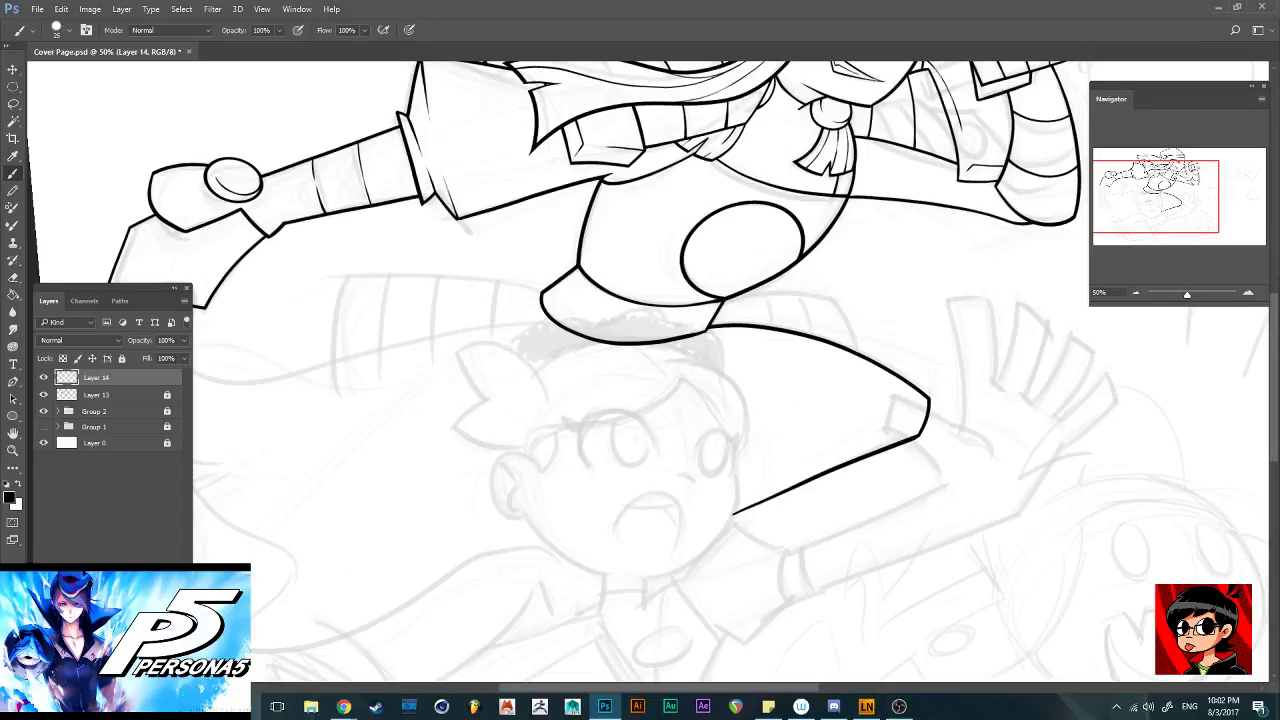
left_click_drag(600, 400, 841, 400)
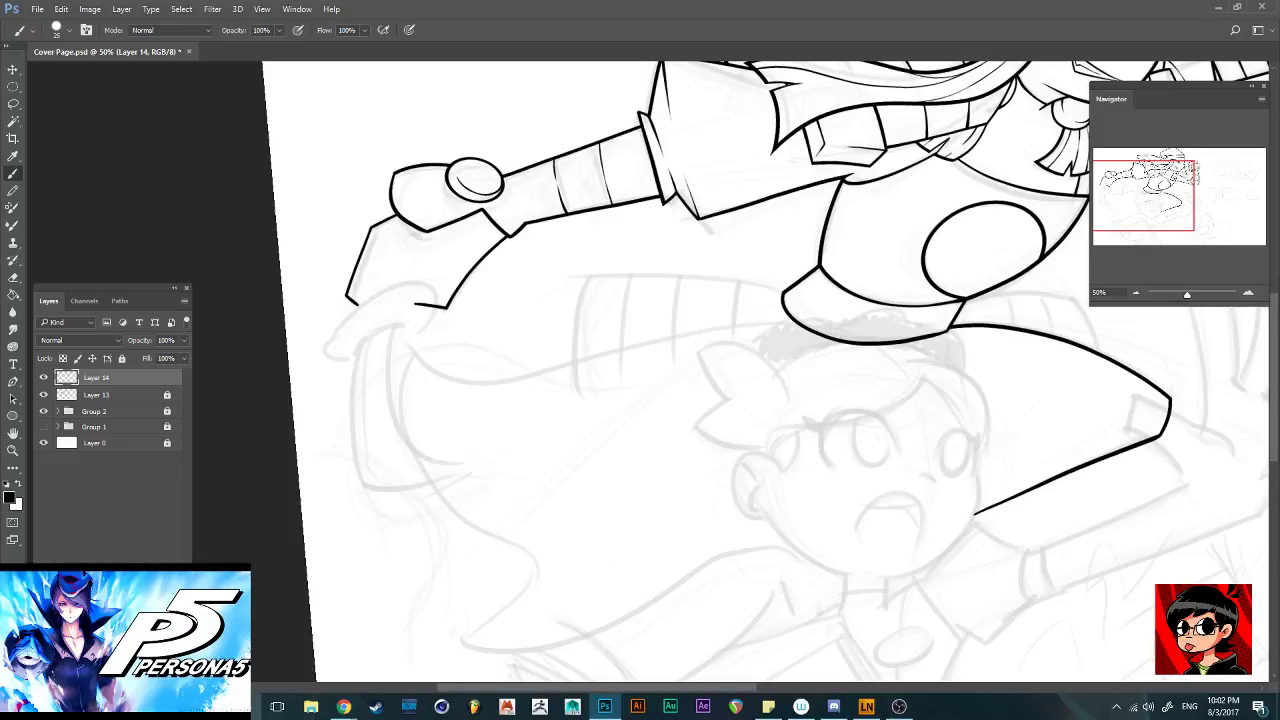
mouse_move(836, 439)
left_mouse_down()
mouse_move(848, 371)
mouse_move(838, 309)
mouse_move(799, 240)
left_mouse_up()
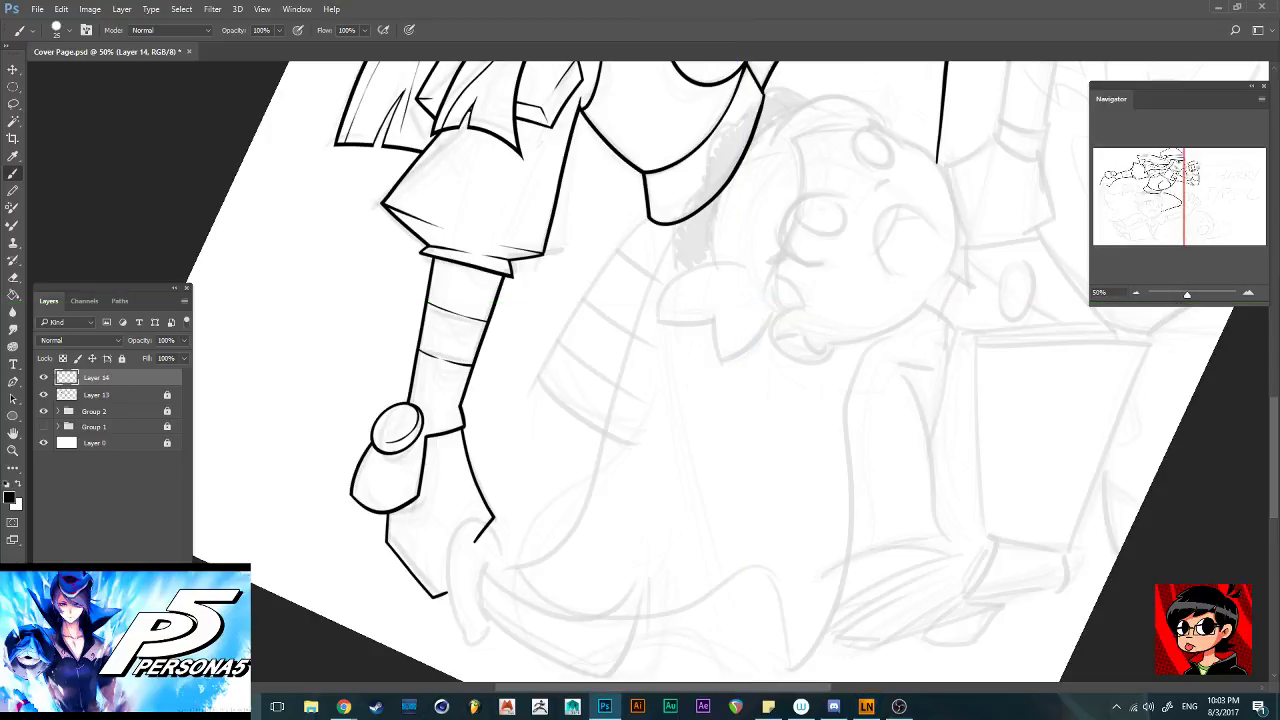
mouse_move(650, 218)
left_mouse_down()
mouse_move(537, 357)
mouse_move(530, 386)
left_mouse_up()
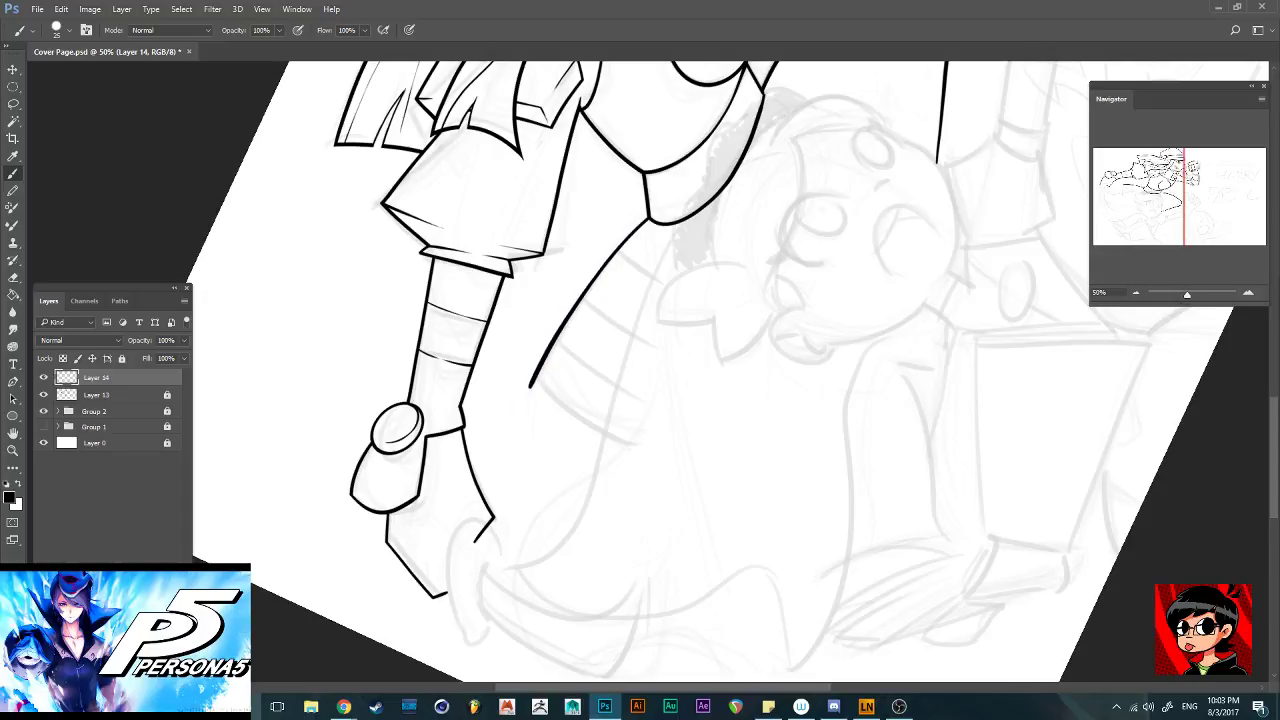
key("r")
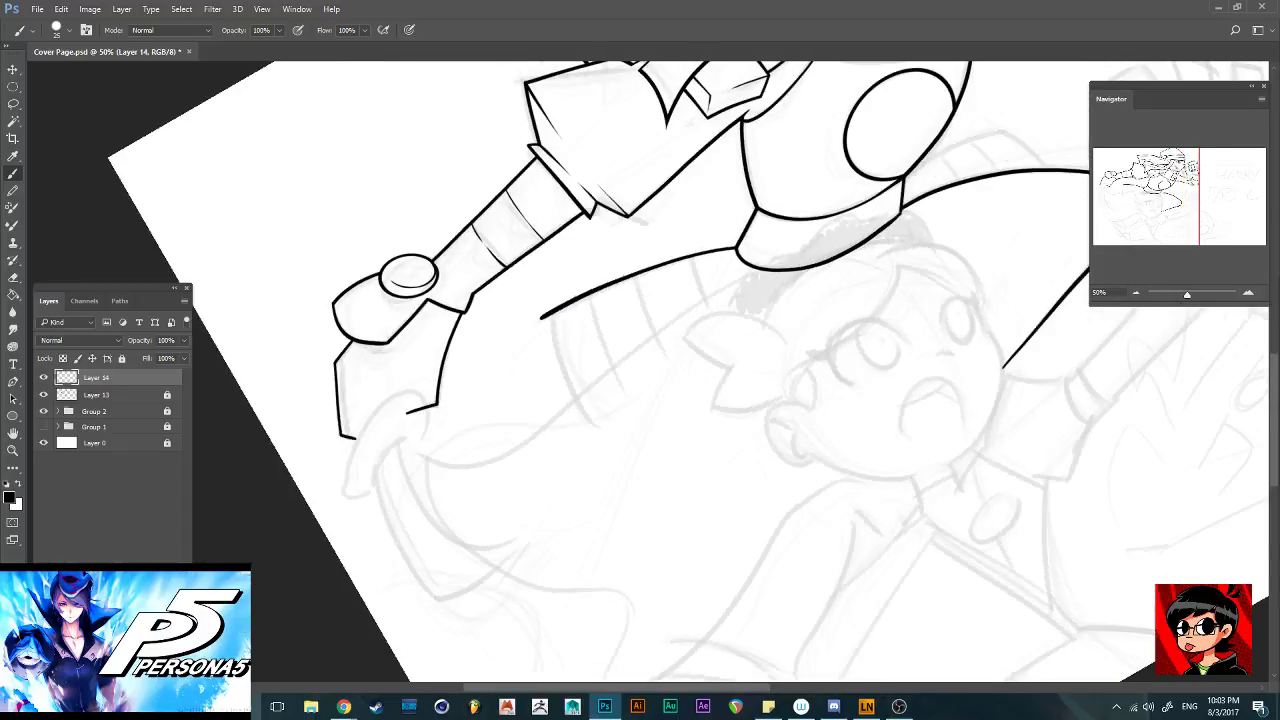
mouse_move(572, 281)
left_mouse_down()
mouse_move(556, 328)
mouse_move(570, 408)
left_mouse_up()
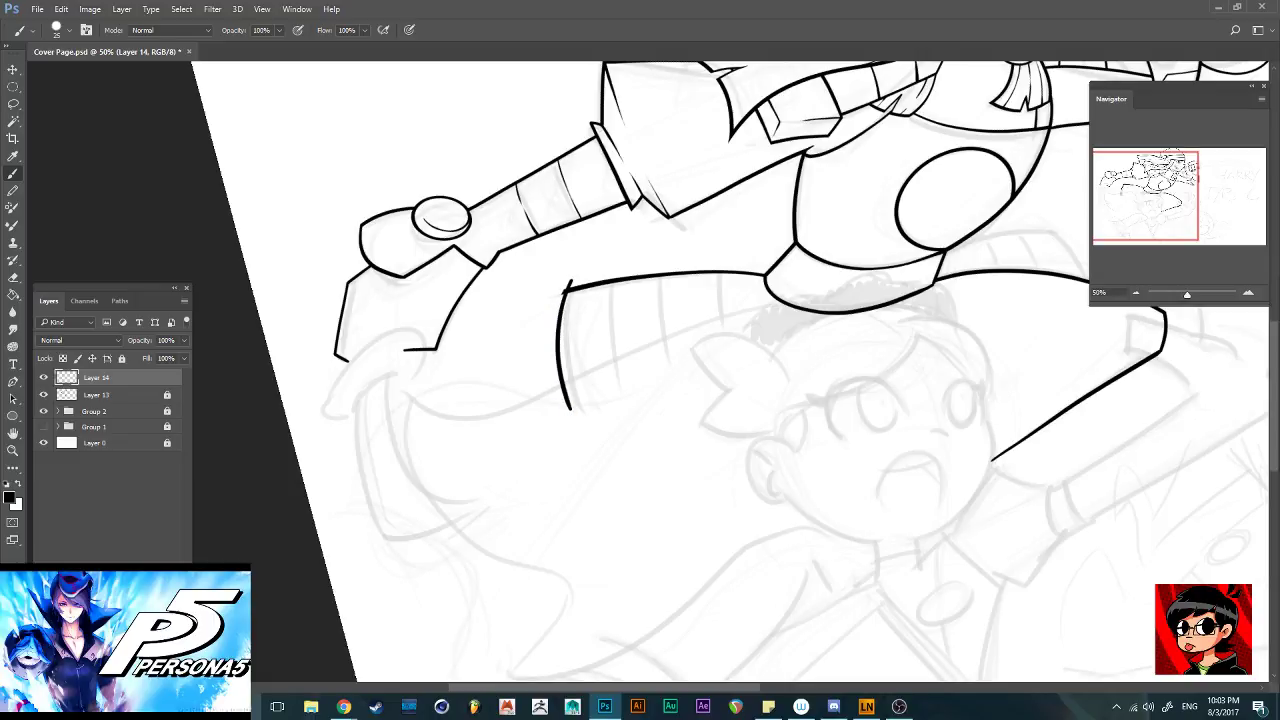
Erase the overshooting line at the outer upper corner of the left striped panel
key("ctrl+equal")
key("ctrl+equal")
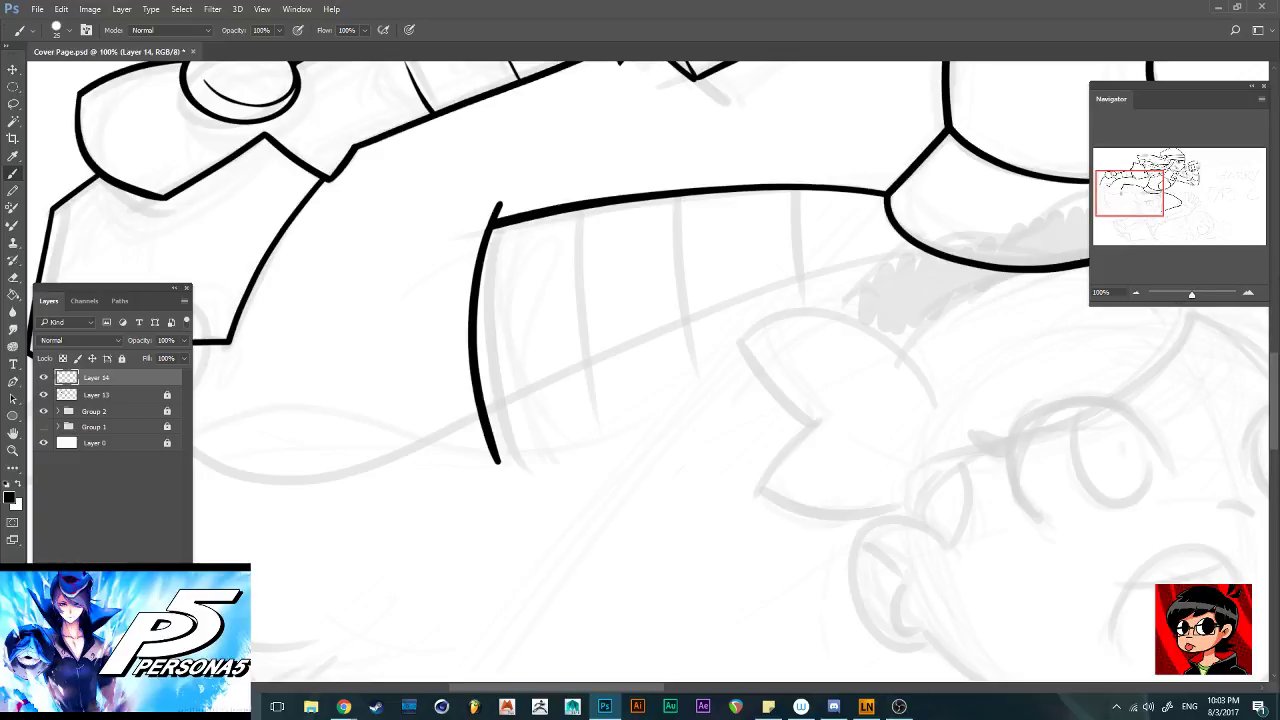
left_click_drag(503, 202, 489, 213)
Ink the outline of the small striped panel between the torso's right edge and the raised thigh
scroll(640, 372, "right", 7)
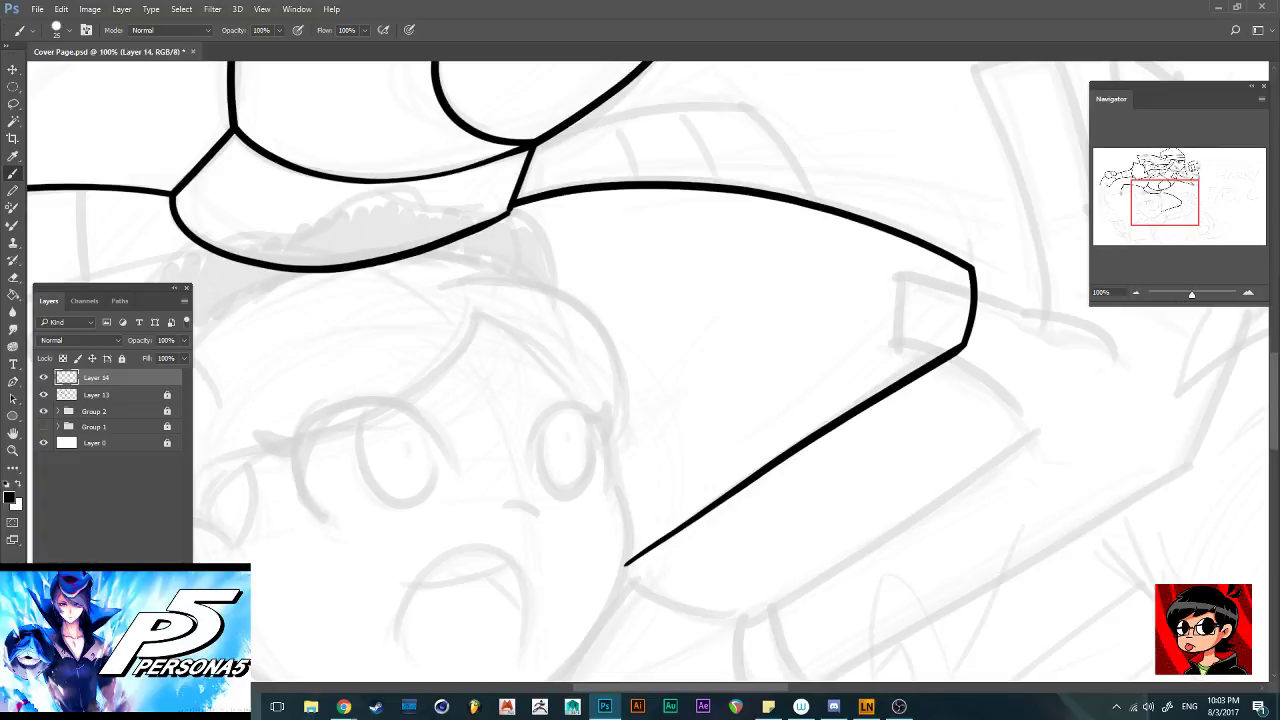
key("r")
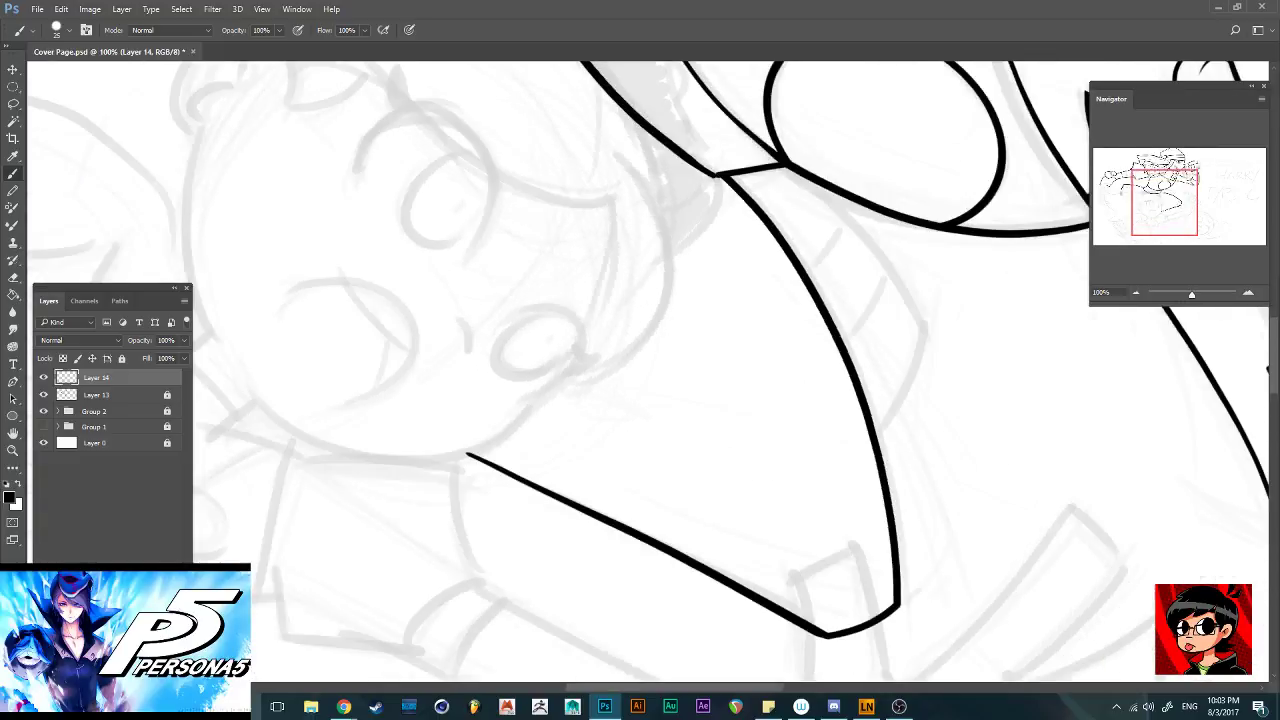
mouse_move(790, 166)
left_mouse_down()
mouse_move(884, 267)
mouse_move(941, 354)
mouse_move(928, 333)
mouse_move(876, 437)
left_mouse_up()
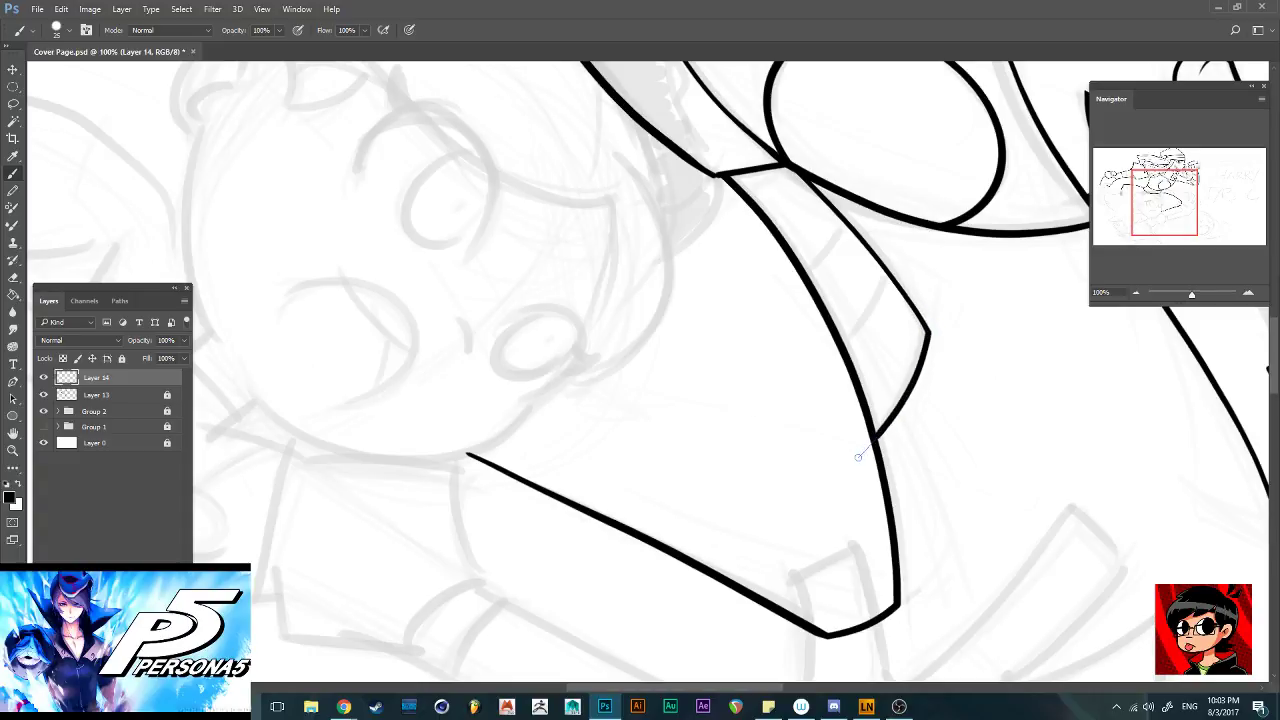
Ink the two curved dividing lines across the small panel above the raised thigh
key("r")
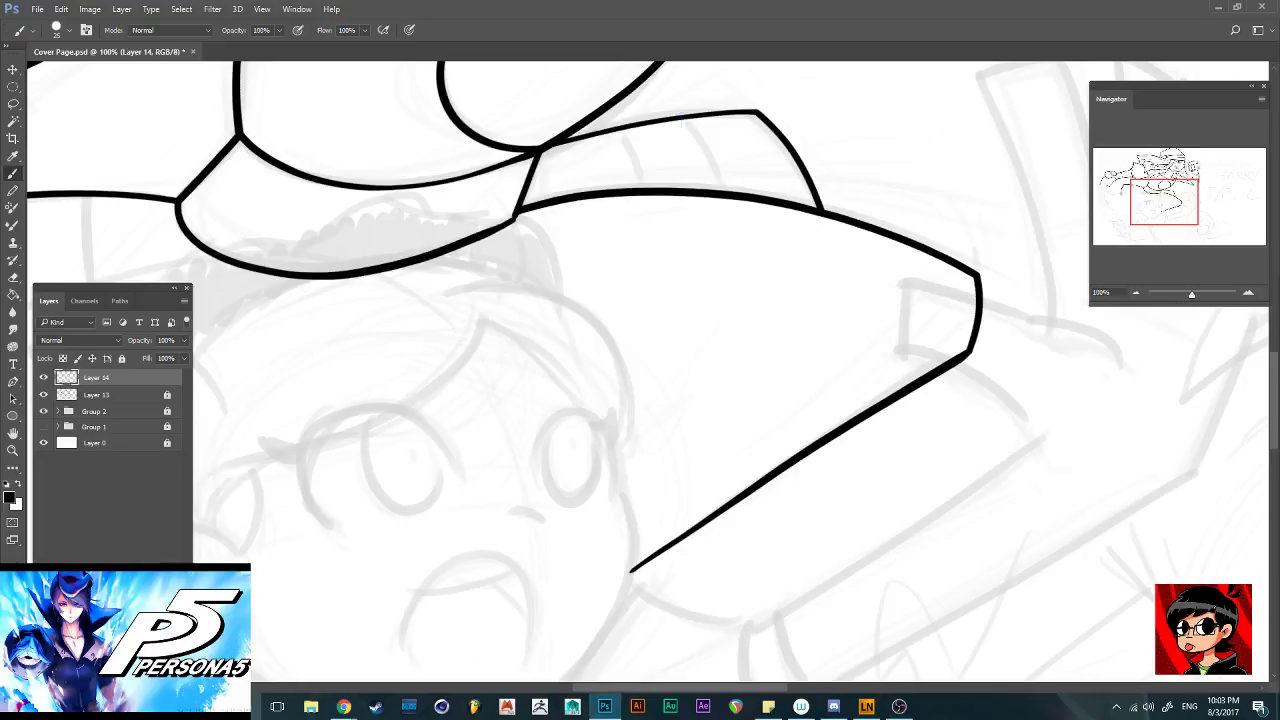
left_click_drag(682, 116, 725, 207)
key("ctrl+z")
left_click_drag(683, 117, 728, 210)
left_click_drag(620, 126, 645, 188)
Ink three curved dividing lines down from the upper edge of the left striped panel
scroll(648, 372, "left", 8)
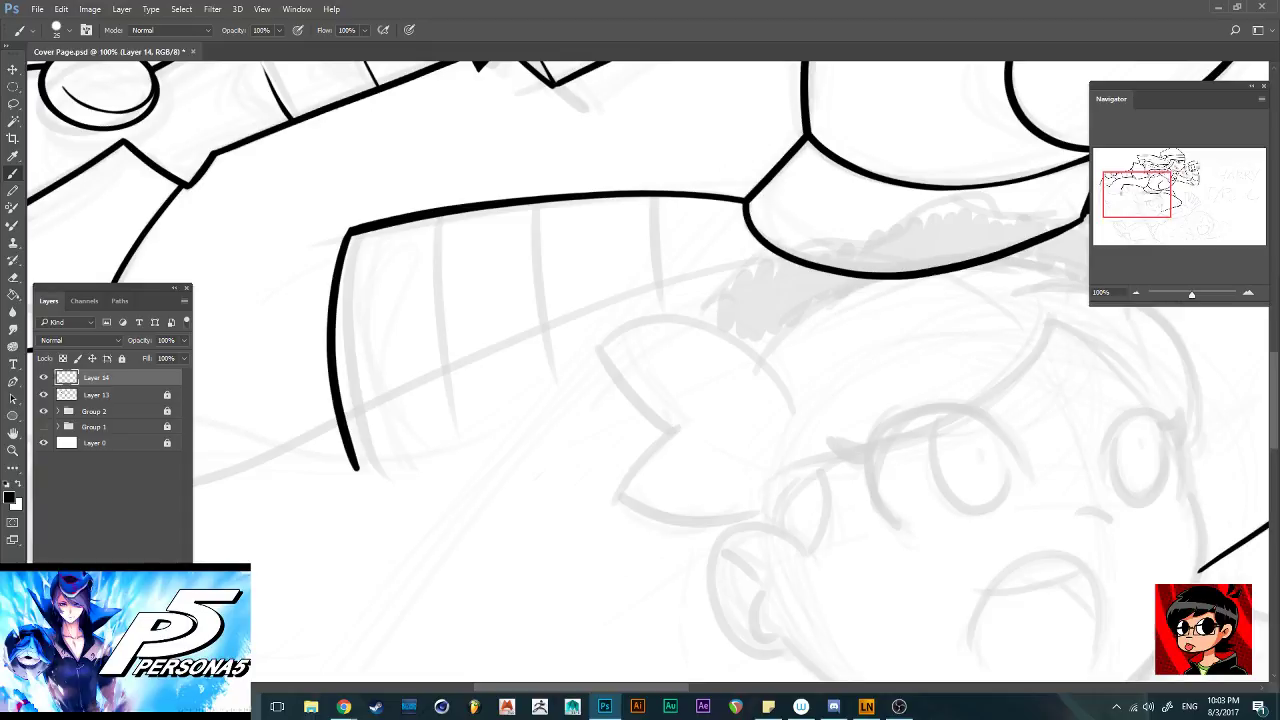
left_click_drag(653, 195, 654, 304)
key("ctrl+z")
left_click_drag(653, 196, 647, 300)
left_click_drag(534, 201, 538, 355)
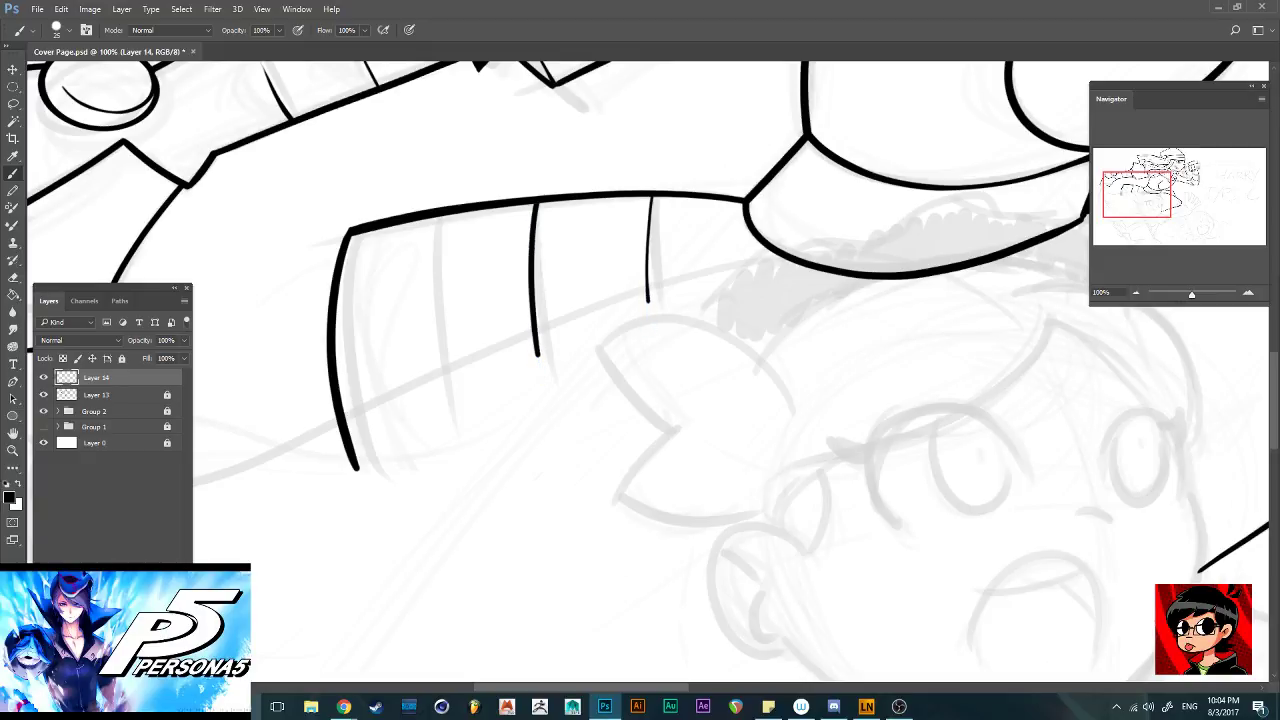
left_click_drag(437, 213, 446, 383)
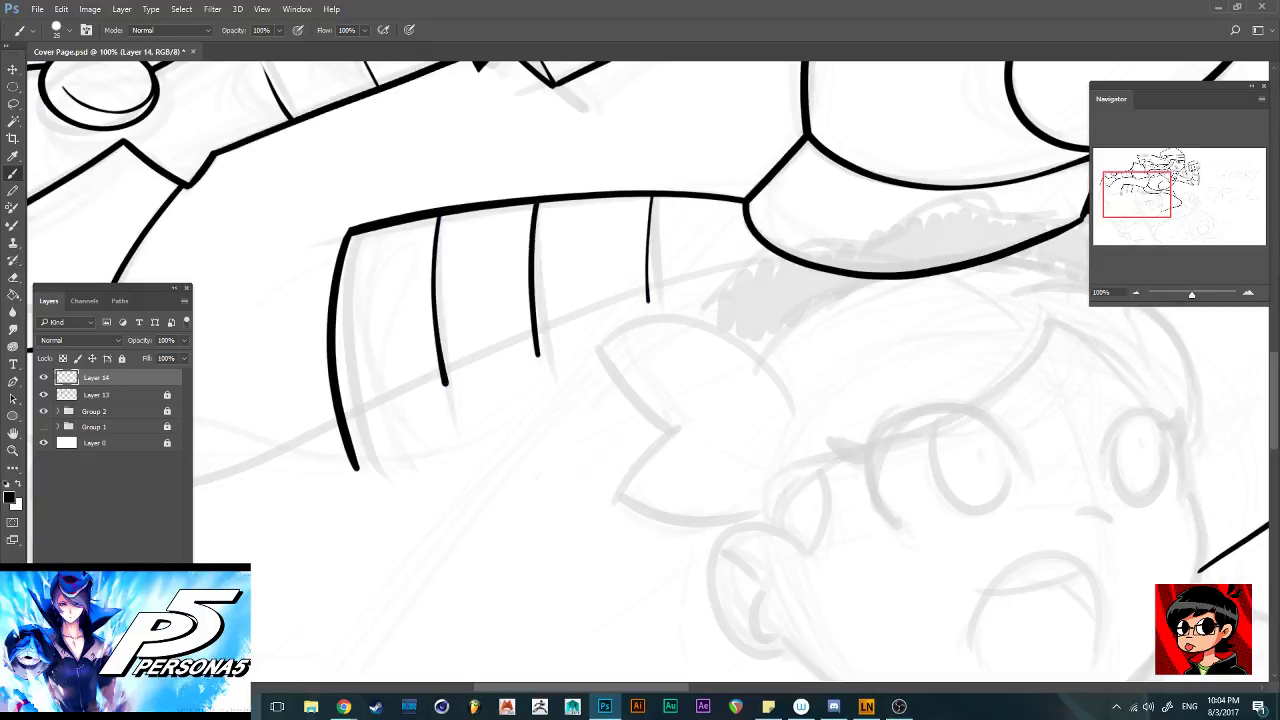
Add a new empty layer above Layer 14
key("ctrl+minus")
key("ctrl+minus")
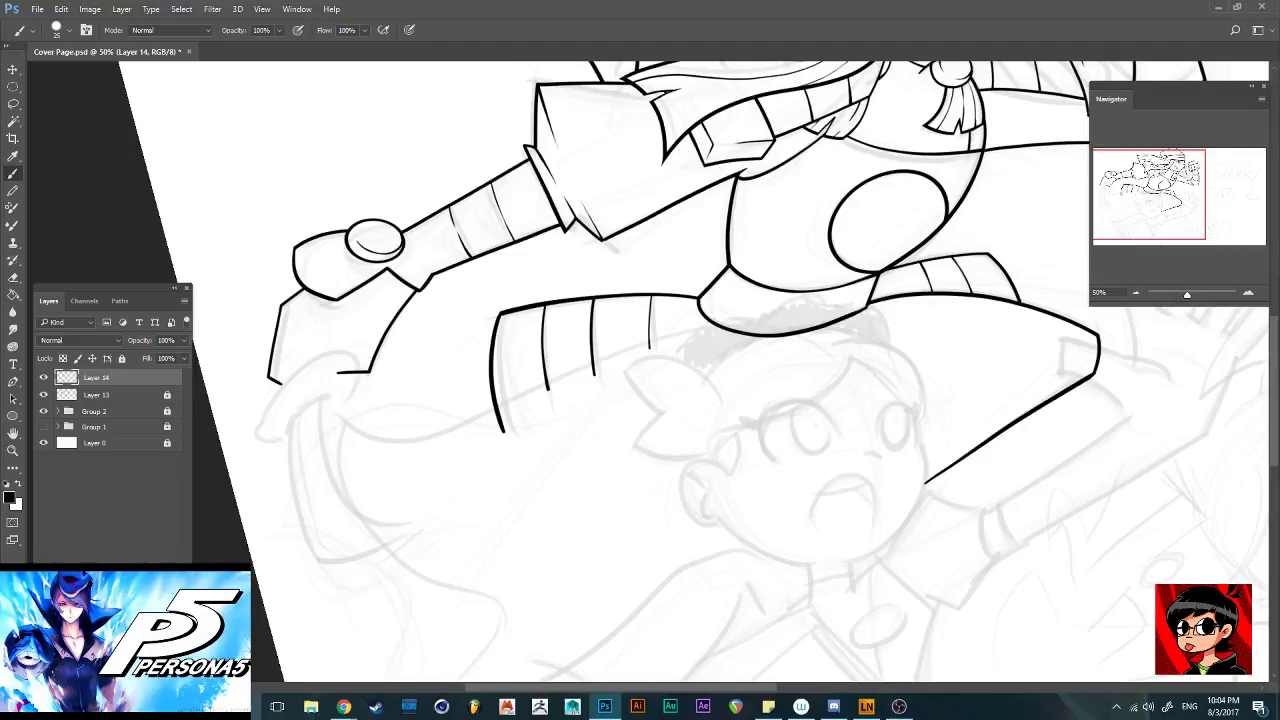
scroll(680, 370, "down", 3)
scroll(680, 370, "up", 9)
scroll(680, 370, "down", 7)
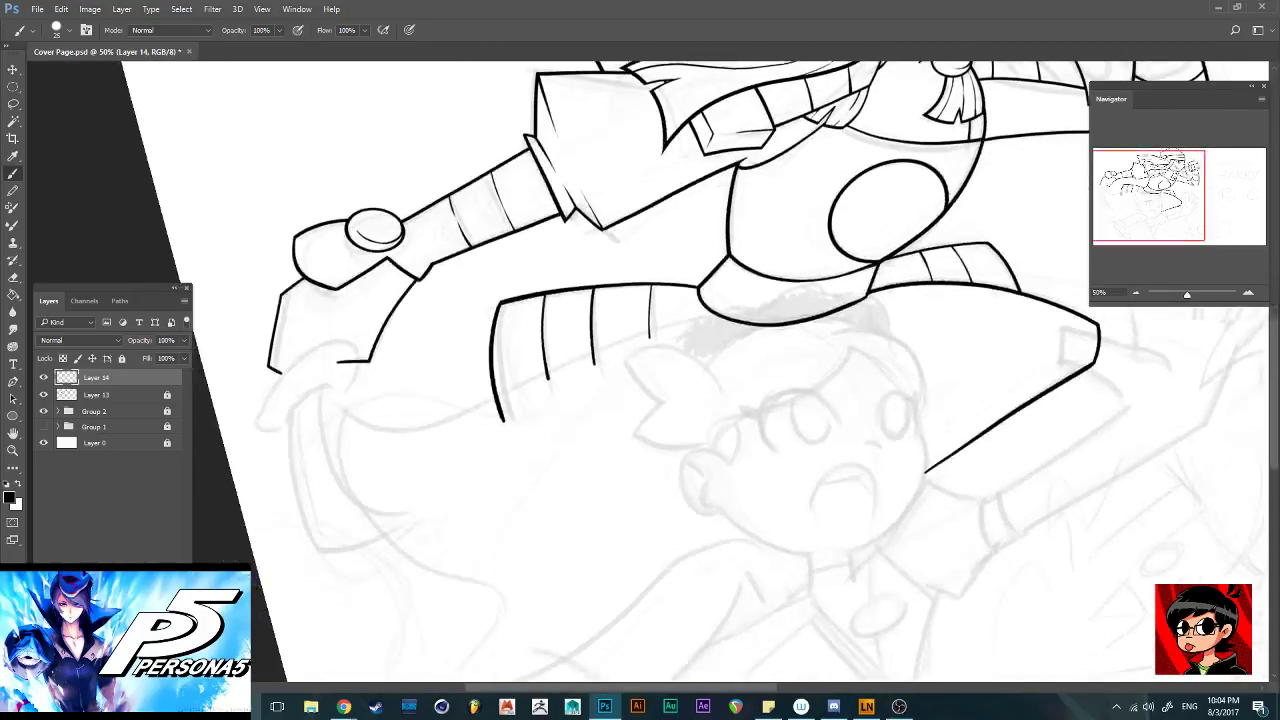
scroll(680, 370, "up", 8)
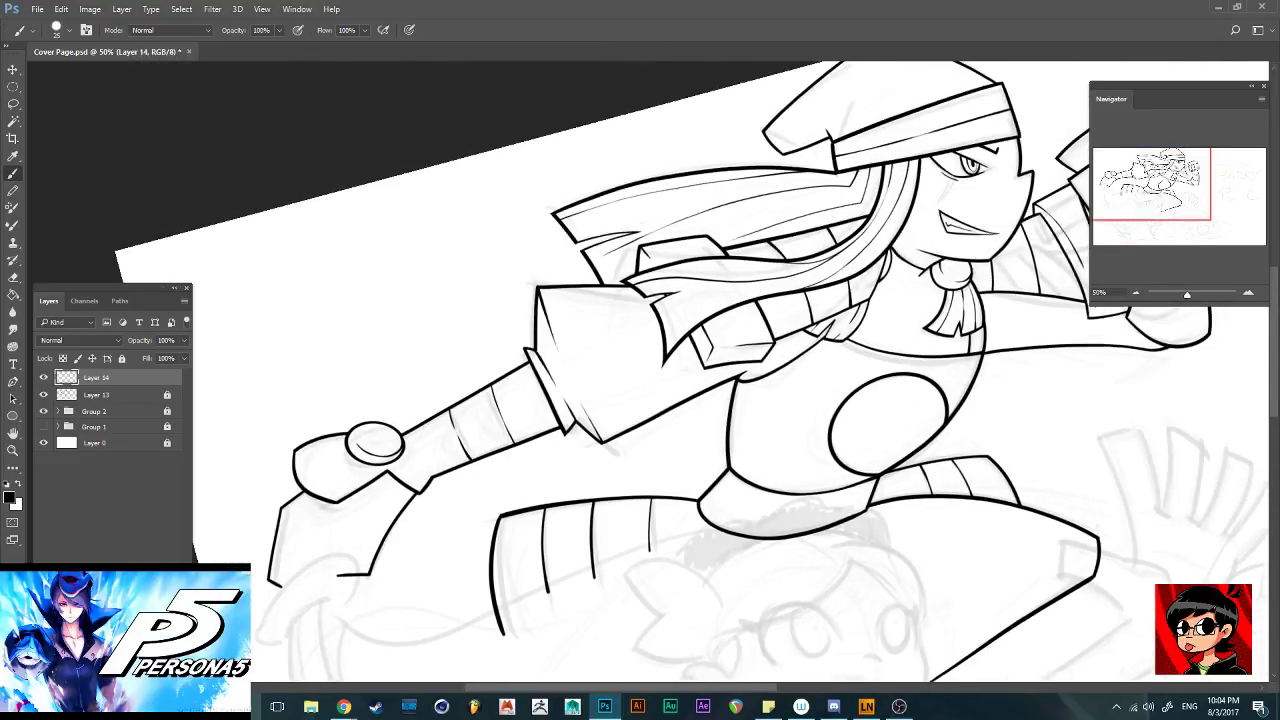
scroll(680, 370, "up", 1)
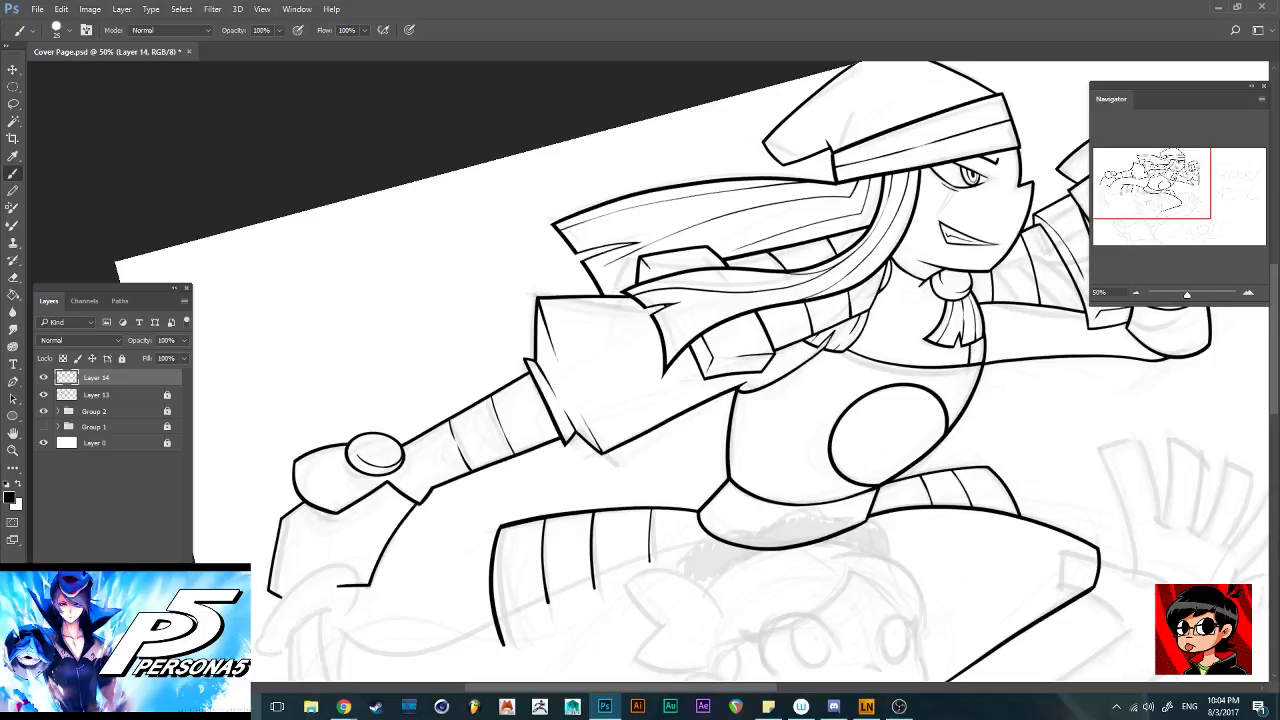
key("ctrl+shift+alt+n")
Merge Layer 13 with Layer 14, lock the merged layer, and make Layer 15 active
key("alt+bracketleft")
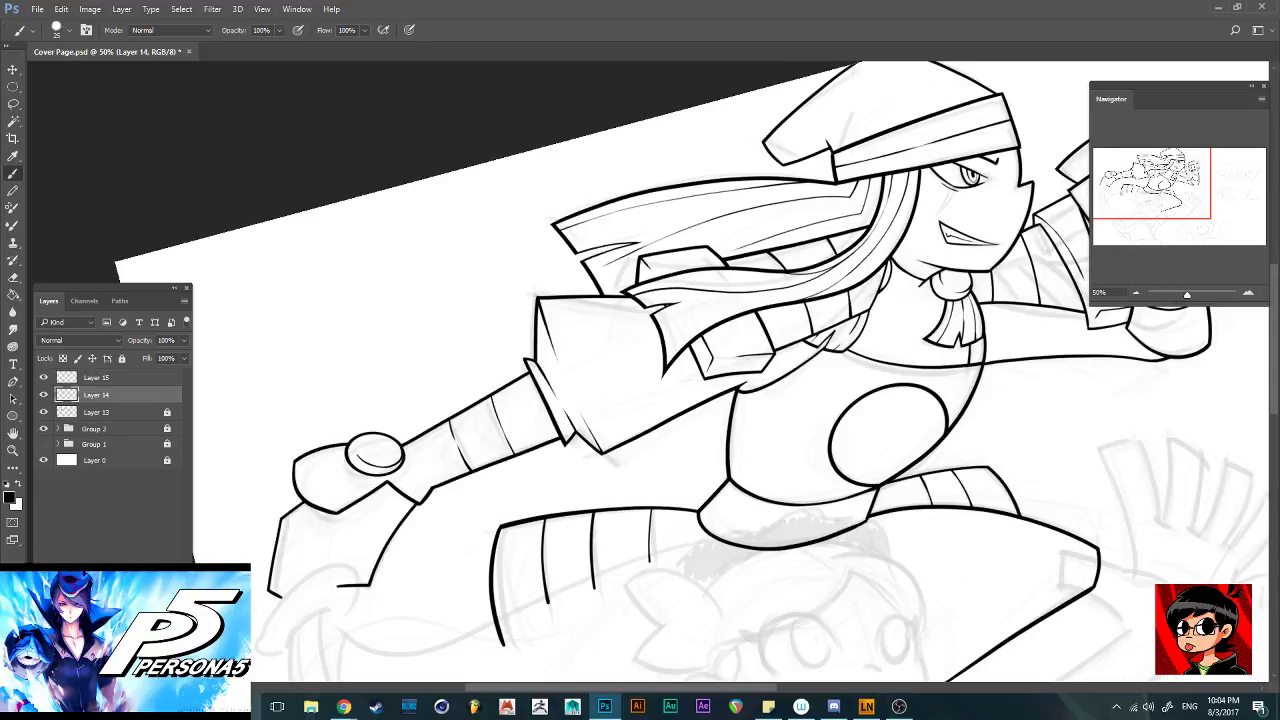
key("alt+bracketleft")
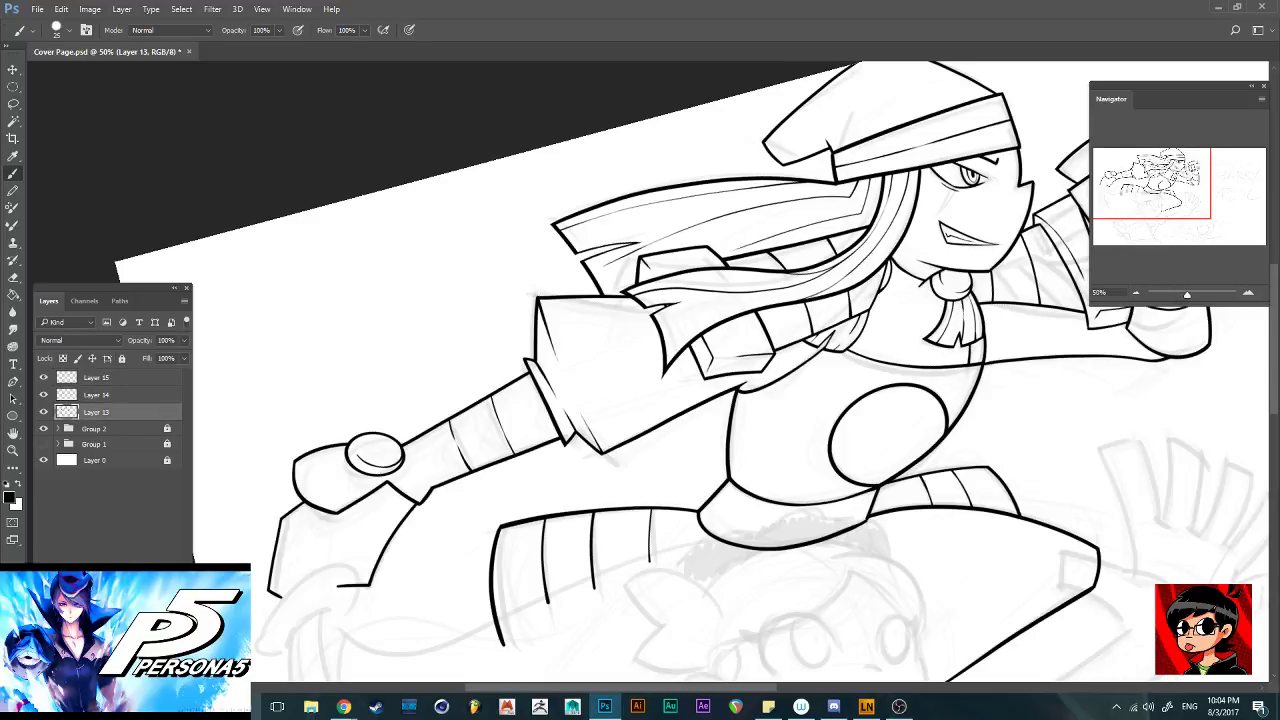
right_click(108, 412)
left_click(150, 484)
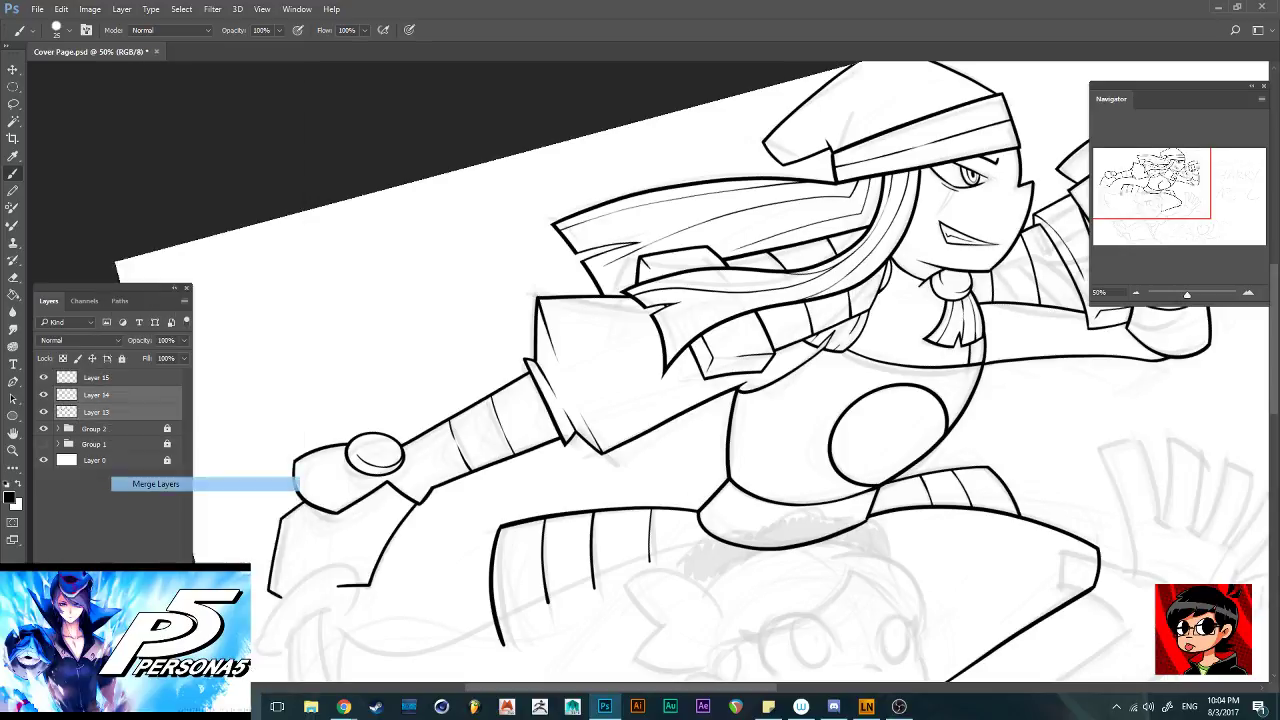
key("slash")
key("alt+bracketright")
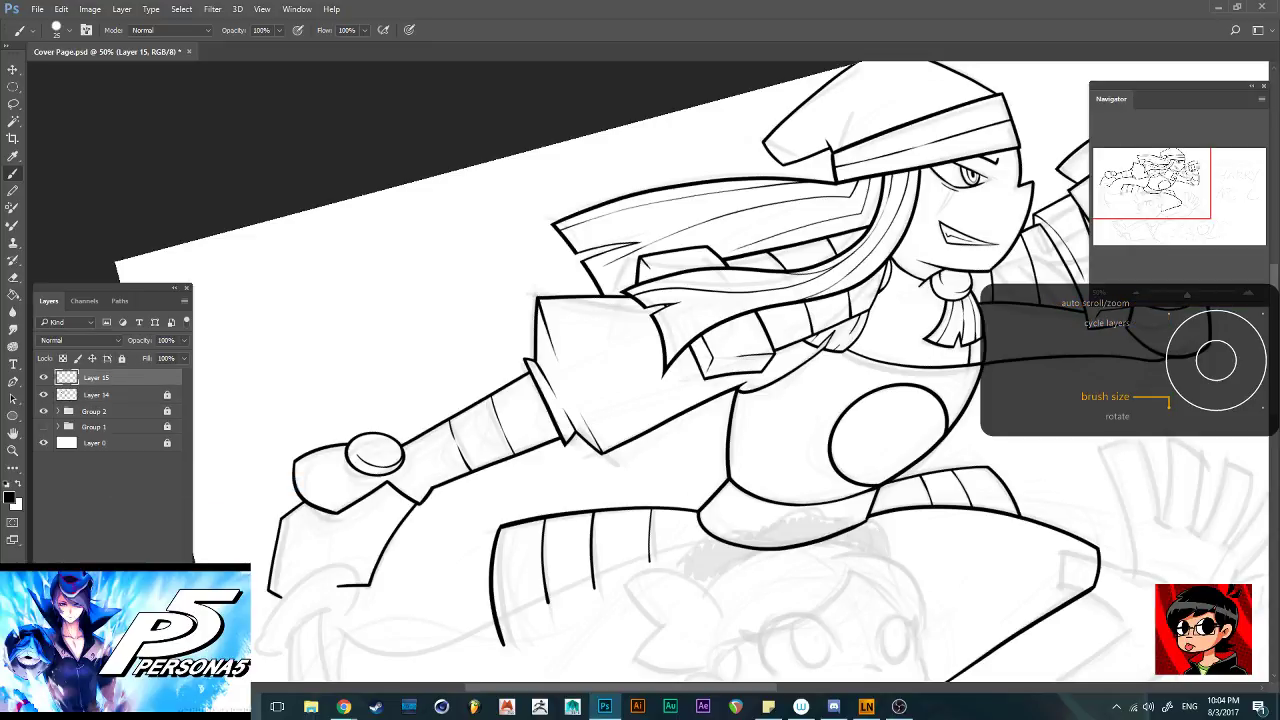
Ink thin parallel diagonal hatch lines across the puffed sleeve of the fighter's rear arm with a smaller brush
key("bracketleft")
key("bracketleft")
key("bracketleft")
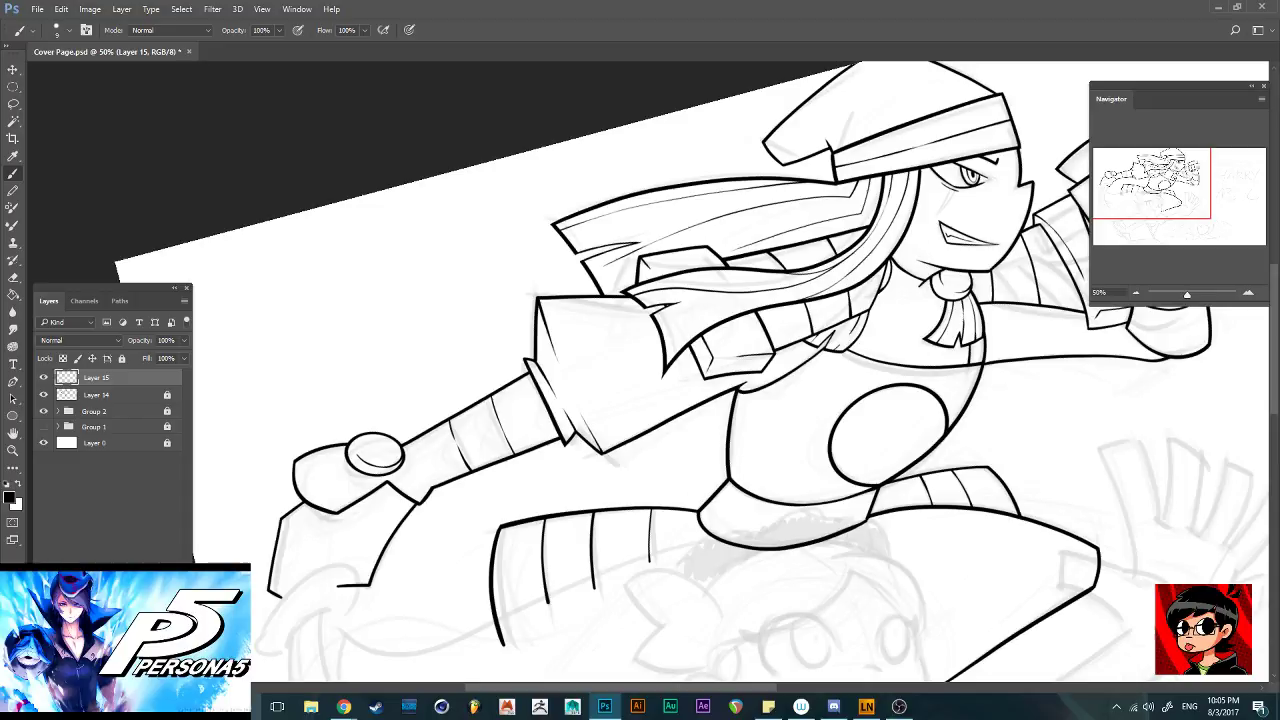
left_click_drag(575, 279, 521, 409)
key("ctrl+z")
mouse_move(585, 275)
left_mouse_down()
mouse_move(540, 355)
mouse_move(523, 416)
left_mouse_up()
mouse_move(620, 275)
left_mouse_down()
mouse_move(551, 381)
mouse_move(538, 424)
left_mouse_up()
left_click_drag(636, 272, 558, 480)
left_click_drag(666, 266, 576, 488)
left_click_drag(681, 275, 612, 462)
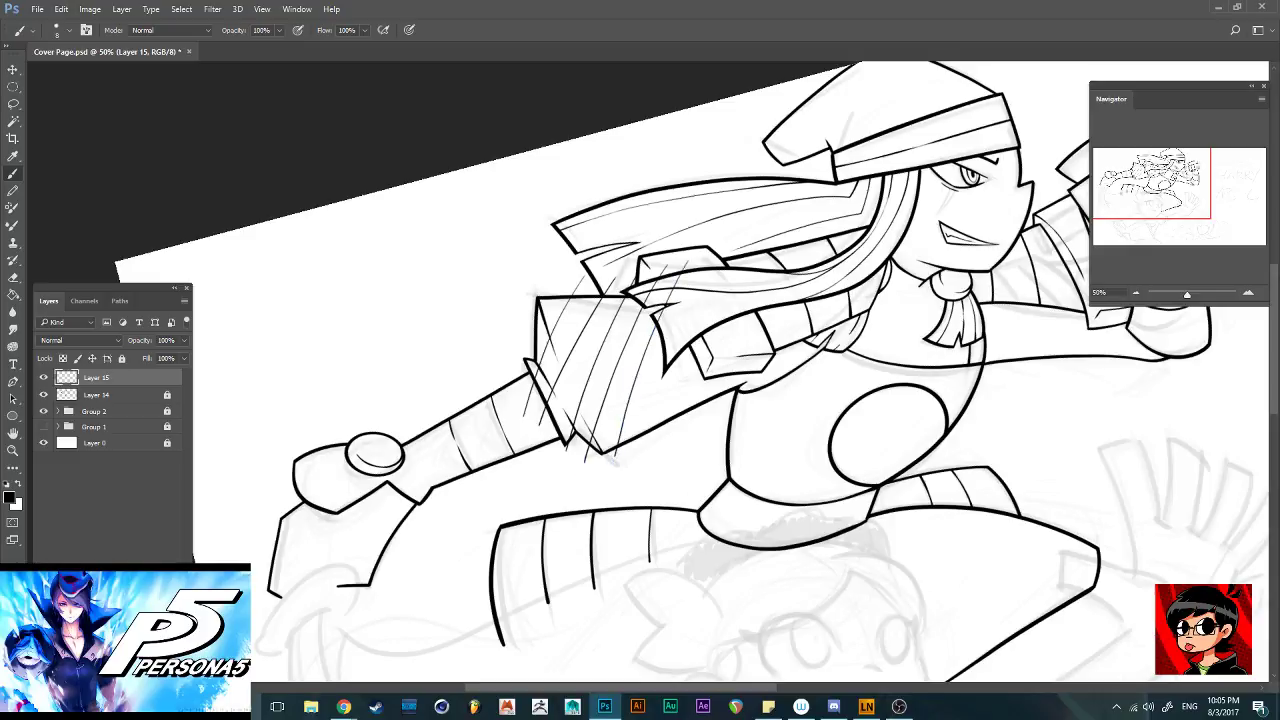
Continue the parallel hatch lines from the puffed sleeve across the upper arm to the shoulder
left_click_drag(722, 254, 646, 455)
left_click_drag(742, 268, 684, 450)
left_click_drag(776, 260, 697, 462)
key("ctrl+z")
left_click_drag(782, 250, 712, 448)
left_click_drag(802, 266, 740, 456)
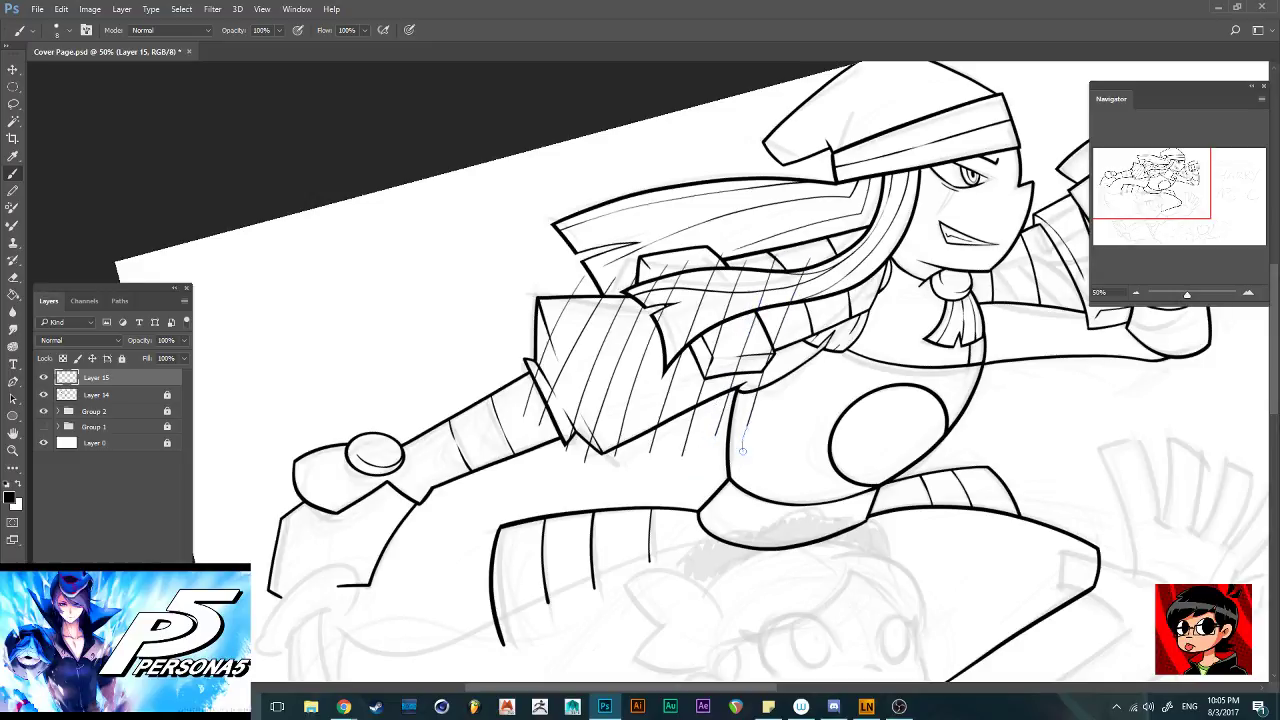
left_click_drag(818, 266, 773, 418)
left_click_drag(832, 260, 792, 410)
Ink two opposing diagonal lines across the lower part of the puffed sleeve to start the crosshatch
left_click_drag(500, 369, 656, 490)
left_click_drag(502, 324, 690, 462)
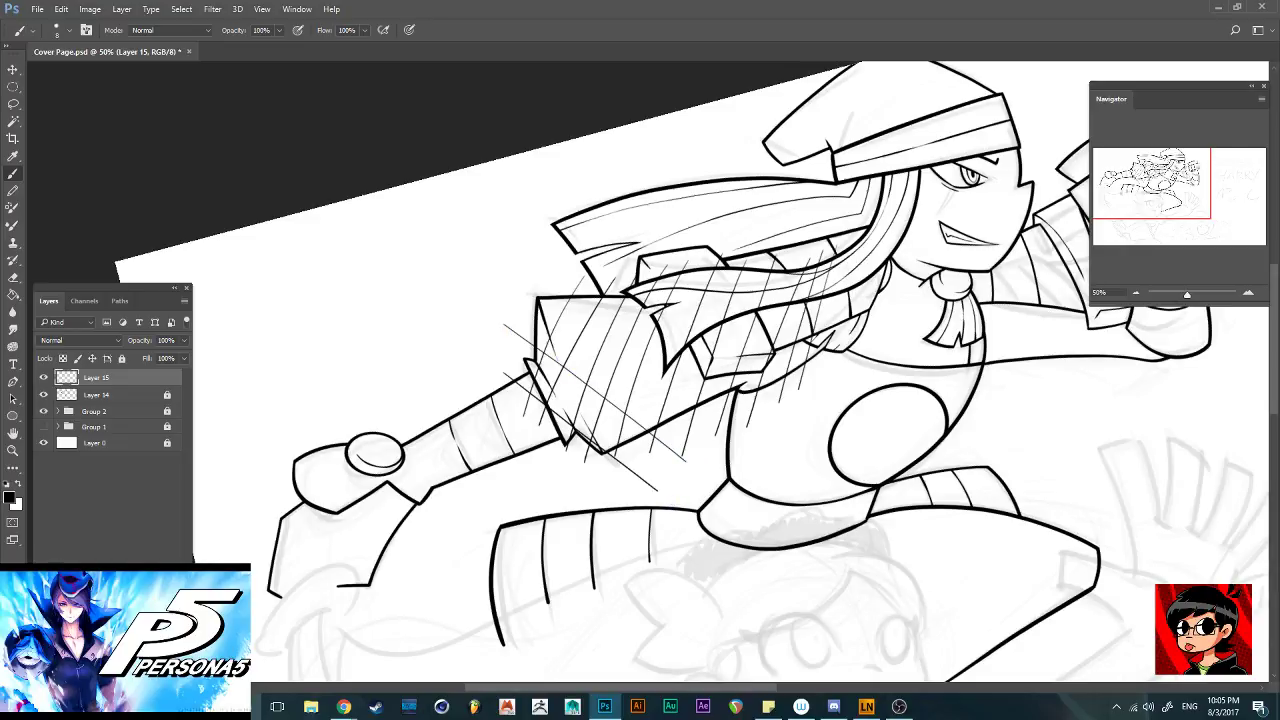
left_click_drag(532, 290, 715, 454)
key("ctrl+alt+z")
key("ctrl+alt+z")
mouse_move(510, 320)
left_mouse_down()
mouse_move(584, 376)
mouse_move(680, 486)
left_mouse_up()
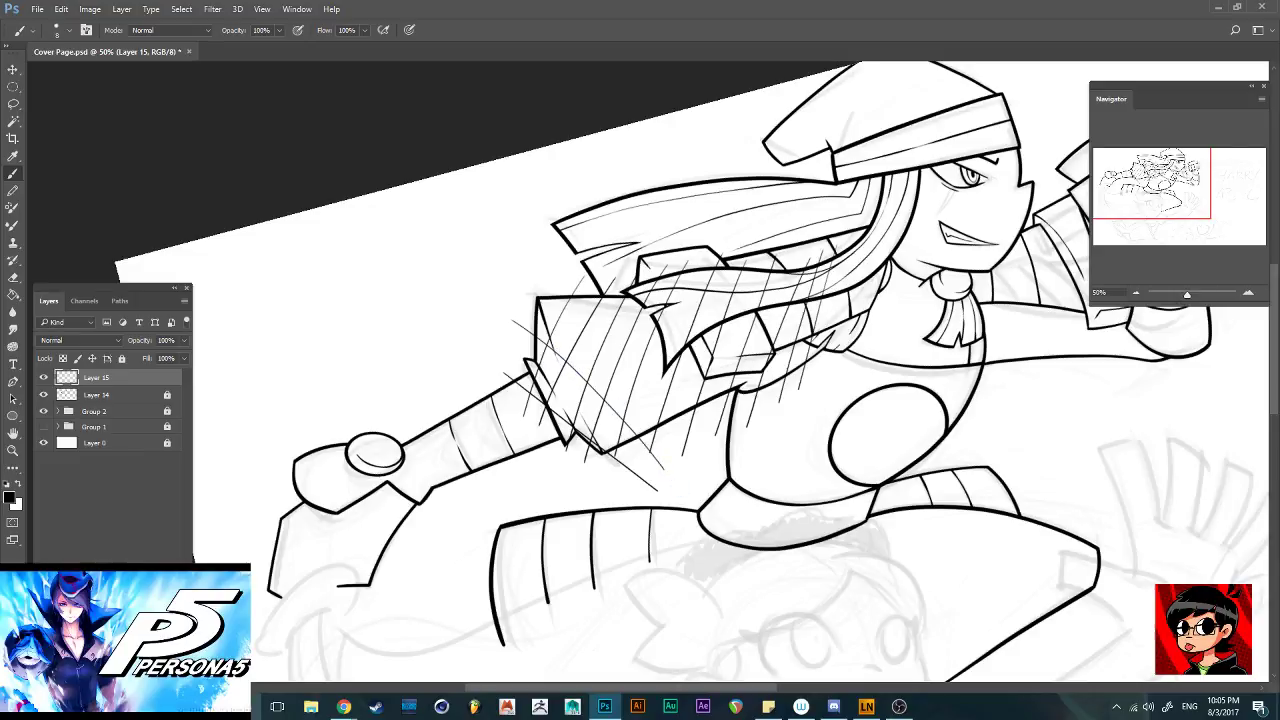
key("ctrl+z")
left_click_drag(514, 318, 688, 468)
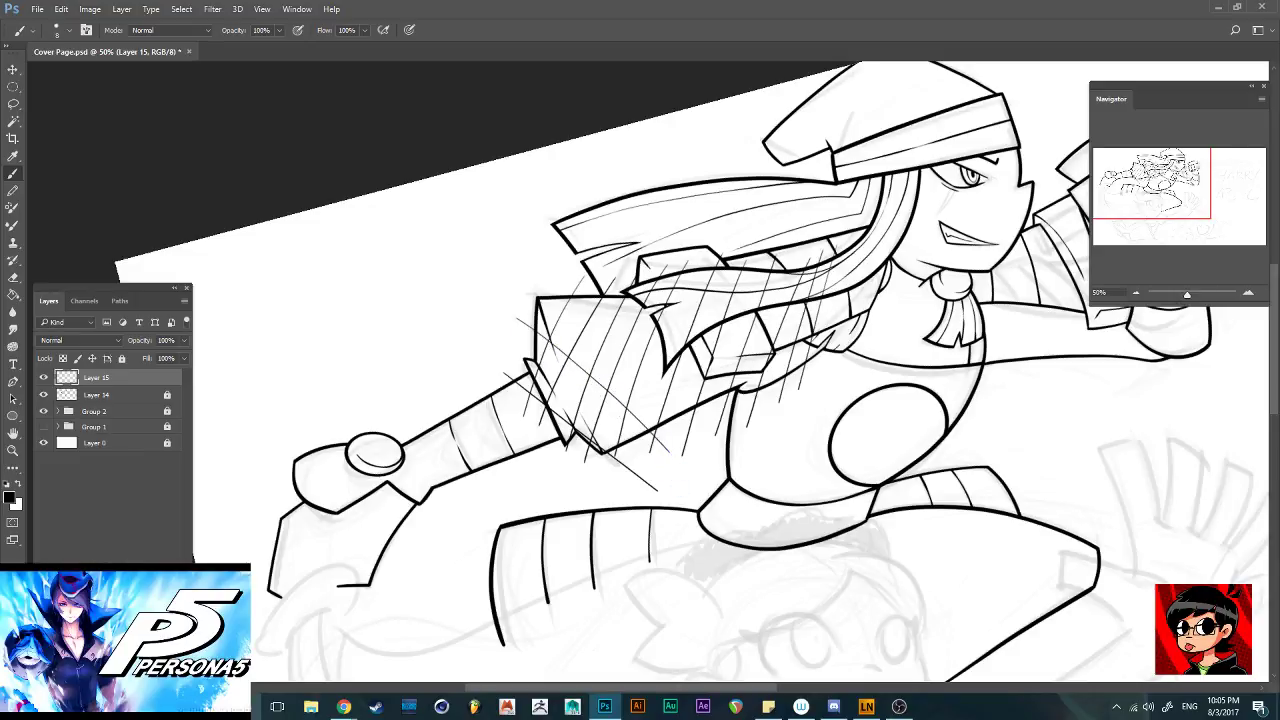
Ink four more opposing diagonals over the rest of the sleeve and upper arm to complete the crosshatch
left_click_drag(535, 270, 722, 438)
key("ctrl+z")
left_click_drag(530, 280, 718, 460)
left_click_drag(568, 260, 745, 422)
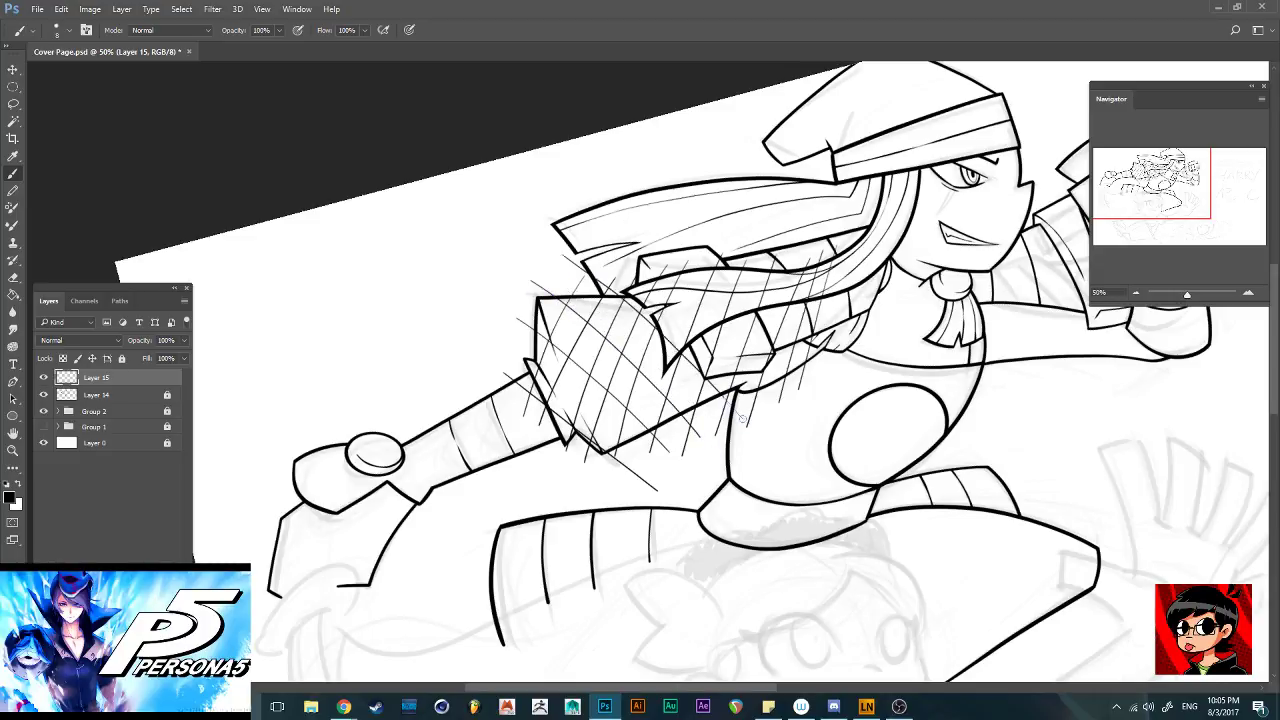
left_click_drag(622, 240, 790, 424)
mouse_move(662, 232)
left_mouse_down()
mouse_move(752, 310)
mouse_move(836, 412)
left_mouse_up()
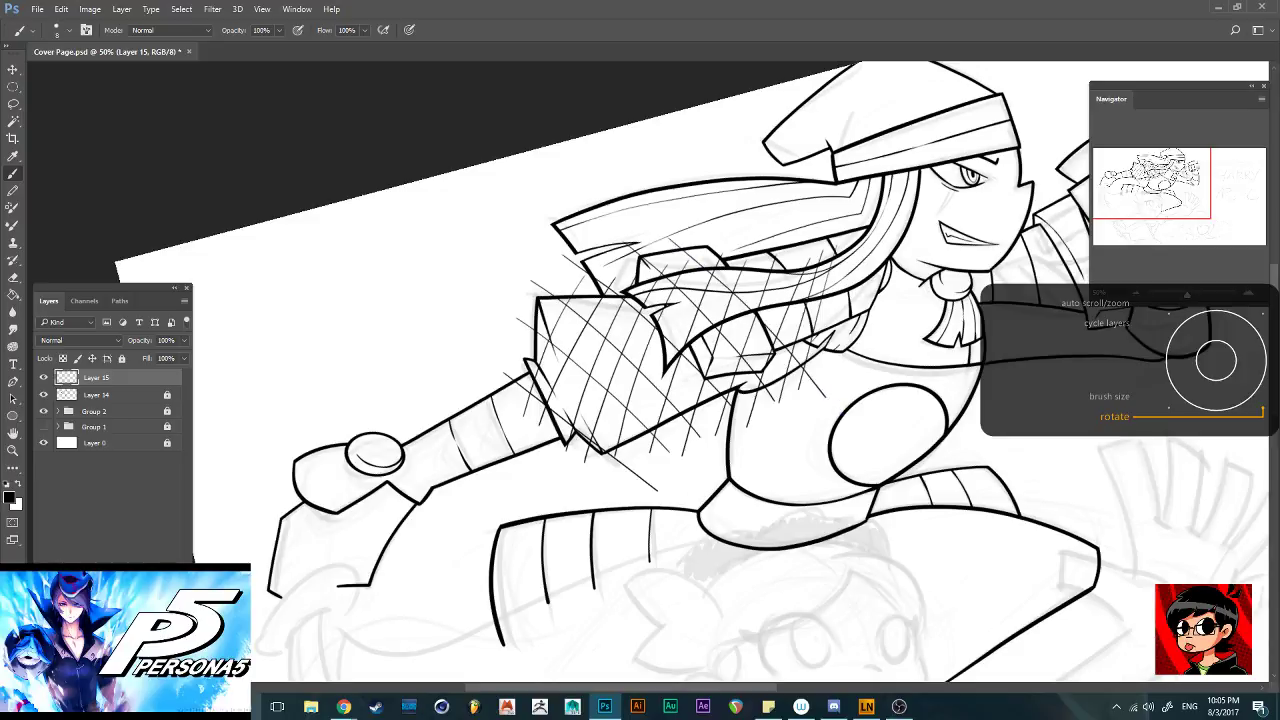
Erase the crosshatch lines that run over the fighter's flowing hair above the rear arm
scroll(640, 372, "down", 7)
scroll(640, 372, "up", 2)
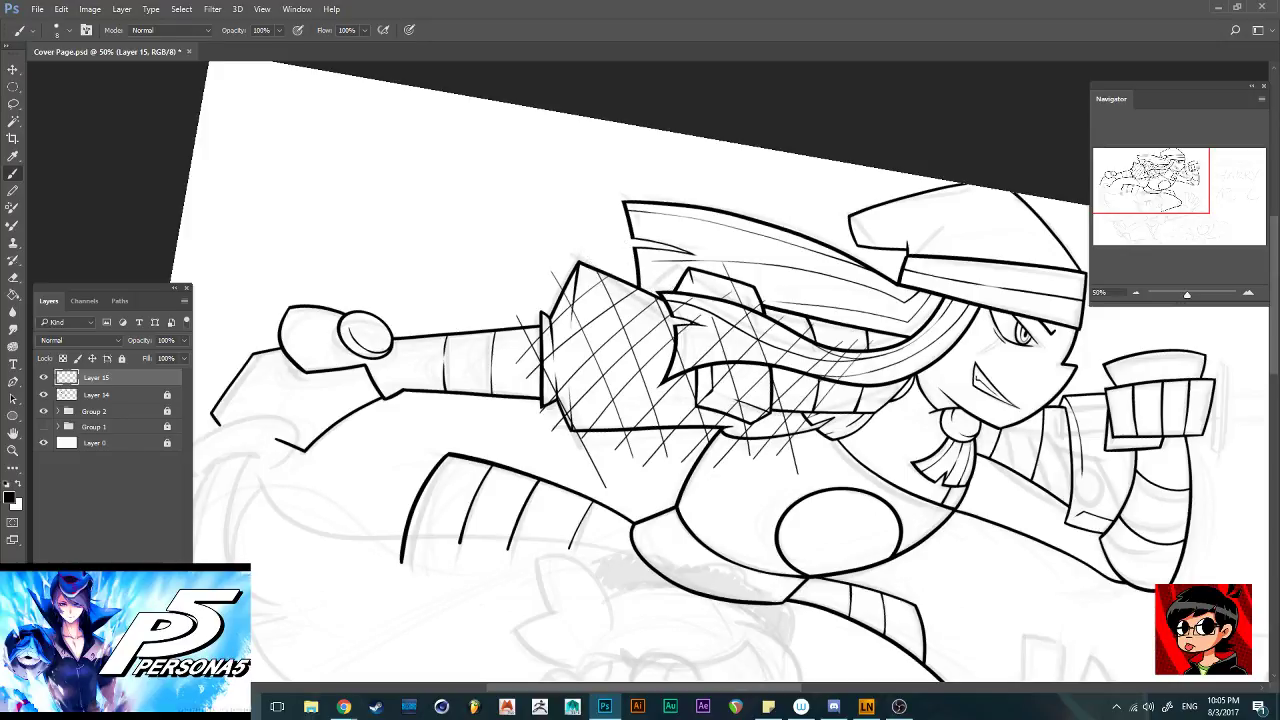
key("ctrl+z")
key("ctrl+alt+z")
key("ctrl+alt+z")
key("ctrl+alt+z")
key("ctrl+alt+z")
key("ctrl+alt+z")
key("ctrl+alt+z")
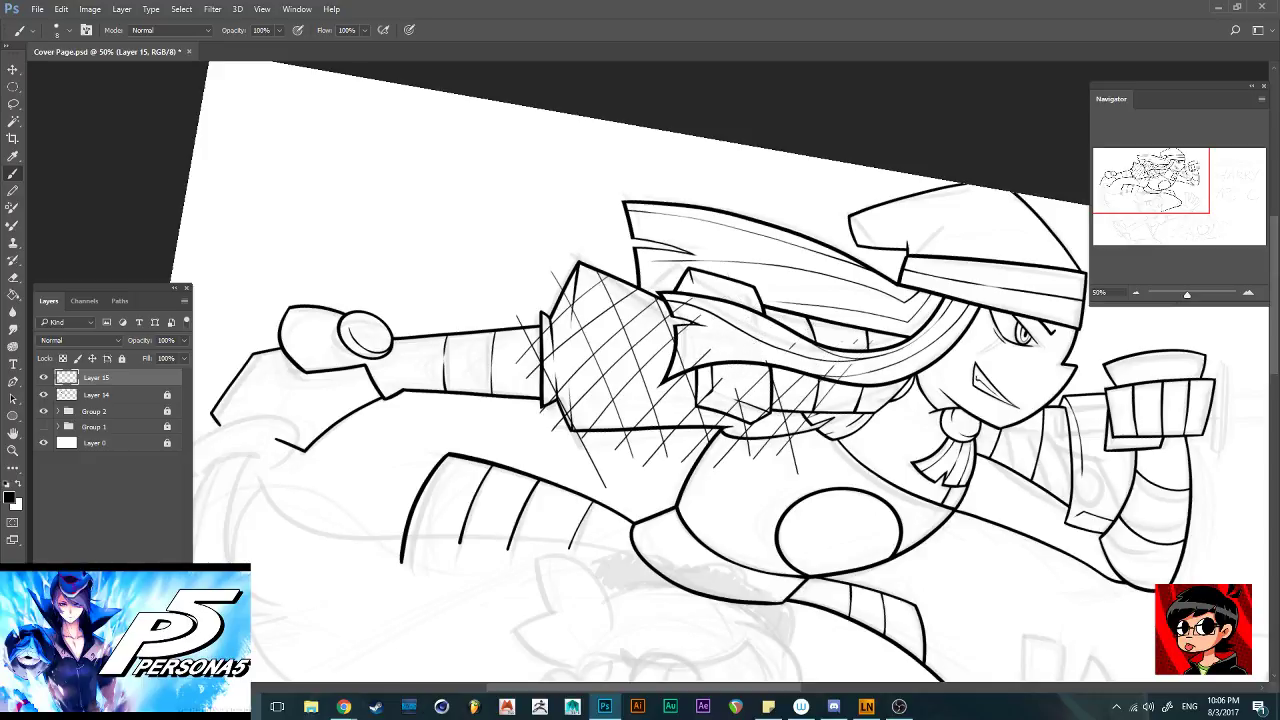
Erase the crosshatch lines overlapping the banded upper arm and spilling onto the torso below the shoulder
key("ctrl+alt+z")
key("ctrl+alt+z")
key("ctrl+alt+z")
key("ctrl+shift+z")
key("ctrl+alt+z")
key("ctrl+alt+z")
key("ctrl+alt+z")
key("ctrl+alt+z")
key("ctrl+alt+z")
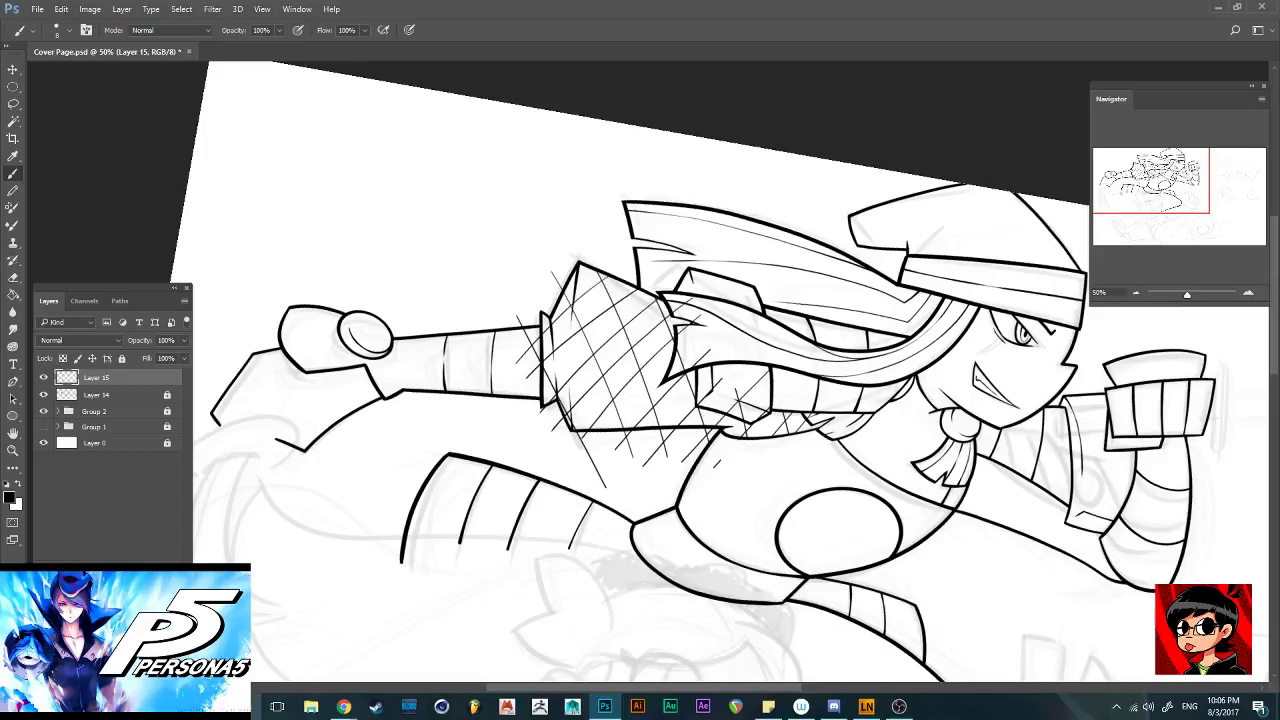
Erase the crosshatch line ends that stick out below the puffed sleeve's lower edge
key("ctrl+alt+z")
key("ctrl+alt+z")
key("ctrl+alt+z")
key("ctrl+alt+z")
key("ctrl+alt+z")
key("ctrl+alt+z")
key("ctrl+alt+z")
key("ctrl+alt+z")
key("ctrl+alt+z")
key("ctrl+alt+z")
key("ctrl+alt+z")
key("ctrl+alt+z")
key("ctrl+alt+z")
key("ctrl+alt+z")
key("ctrl+alt+z")
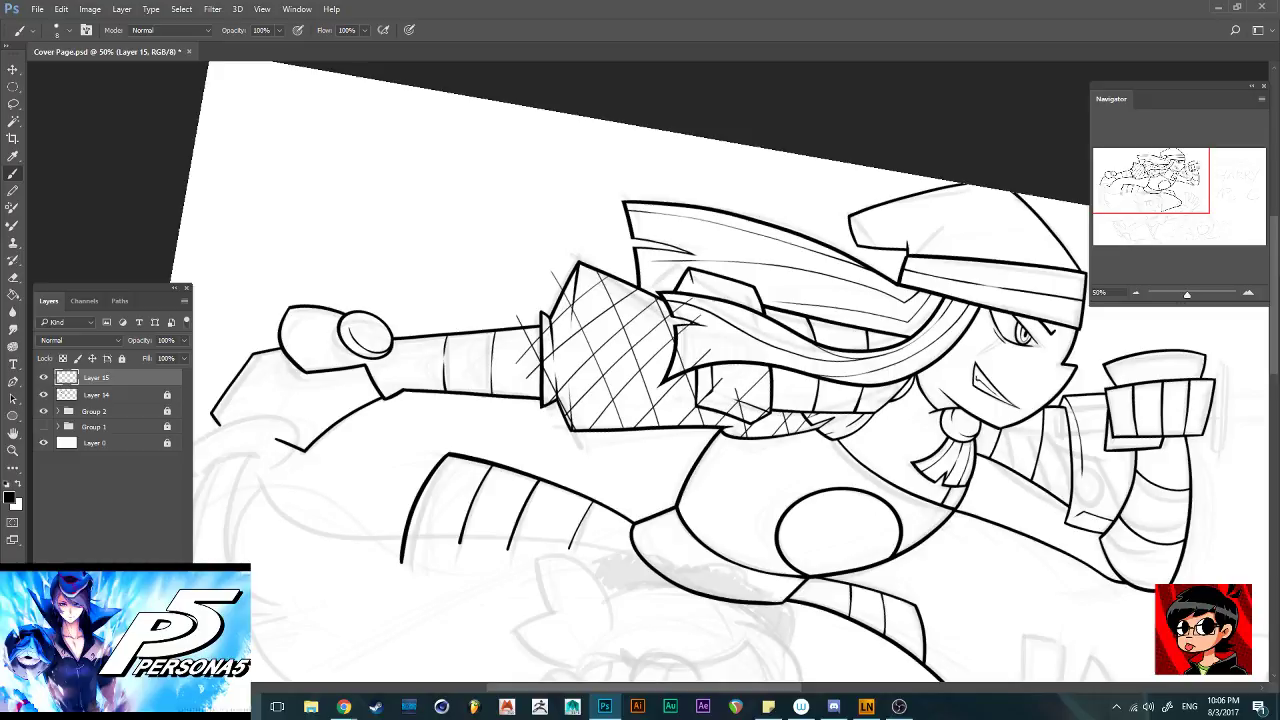
Erase the remaining hatch lines beyond the sleeve's cuff and upper edge and over the block on the upper arm
key("ctrl+alt+z")
key("ctrl+alt+z")
key("ctrl+alt+z")
key("ctrl+z")
key("ctrl+z")
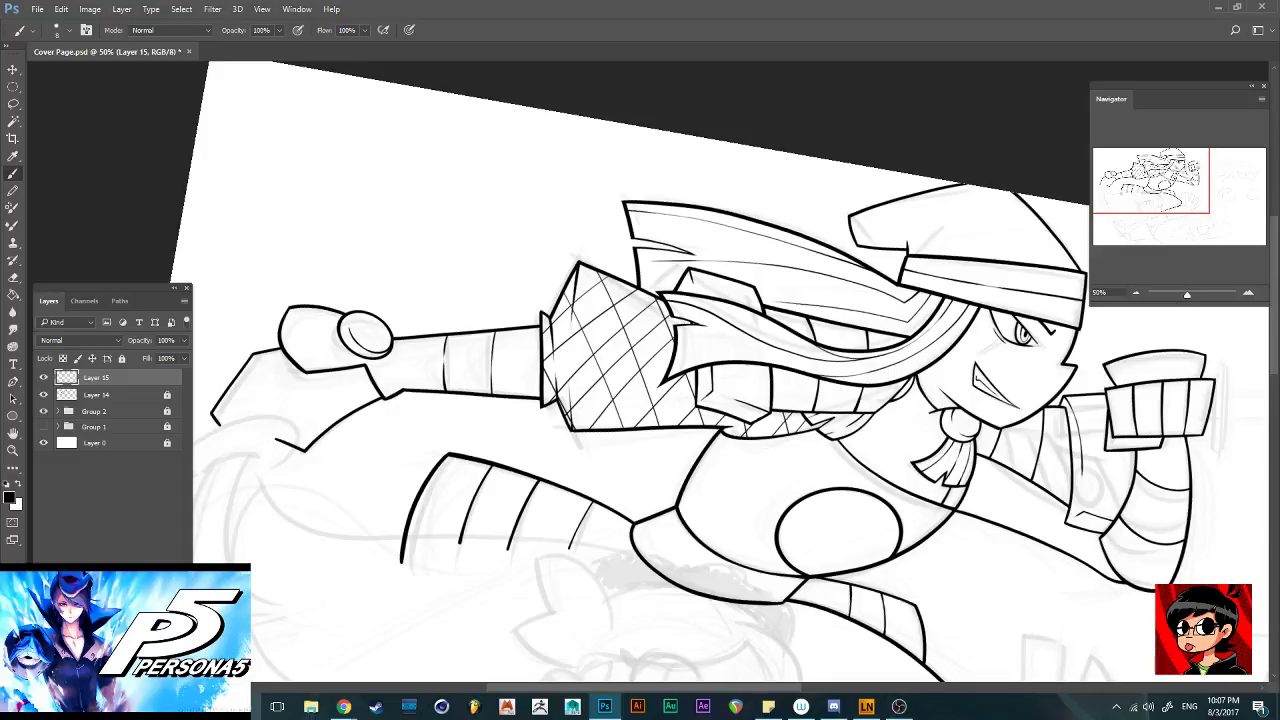
Save the cover page document
key("ctrl+minus")
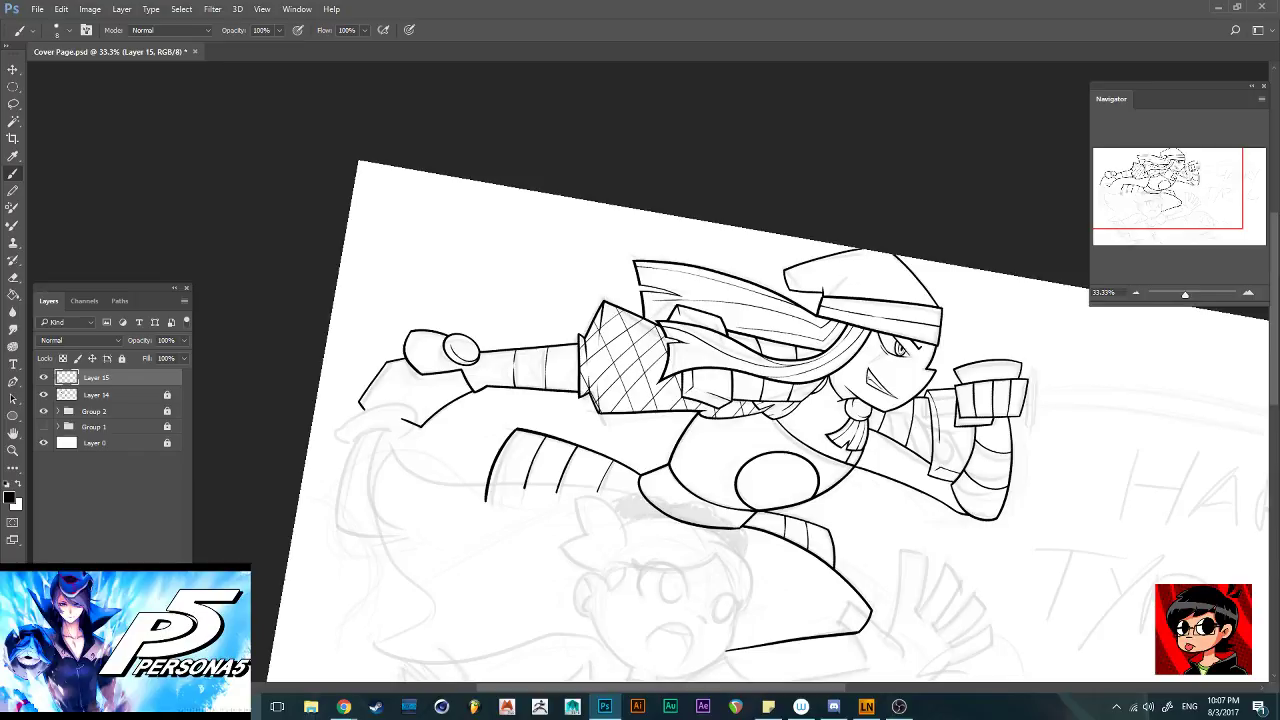
key("alt+Tab")
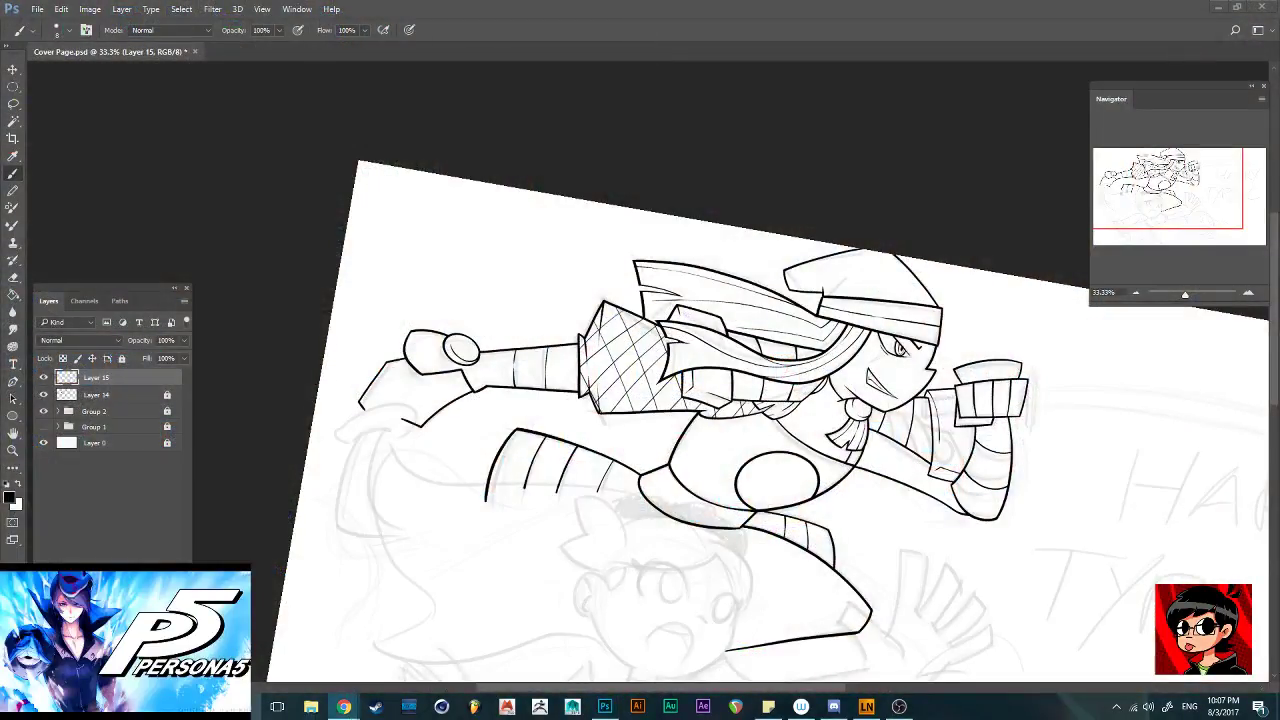
key("alt+Tab")
scroll(648, 372, "down", 1)
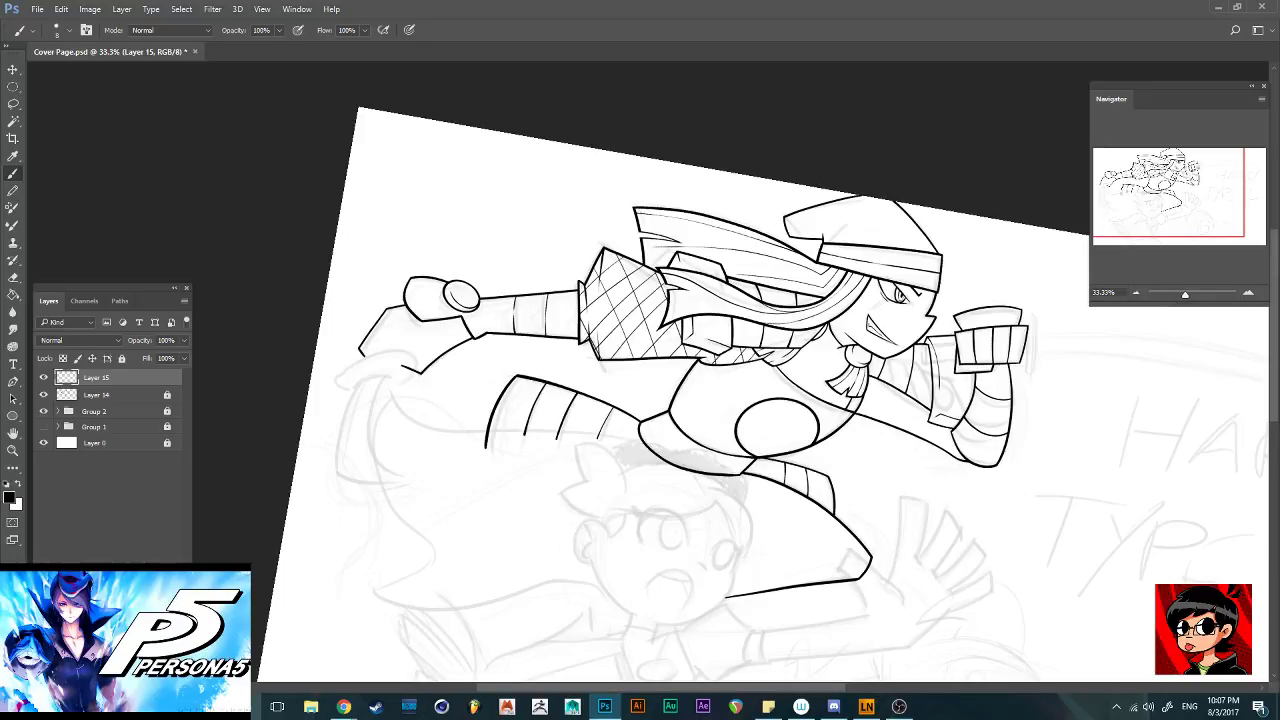
key("ctrl+s")
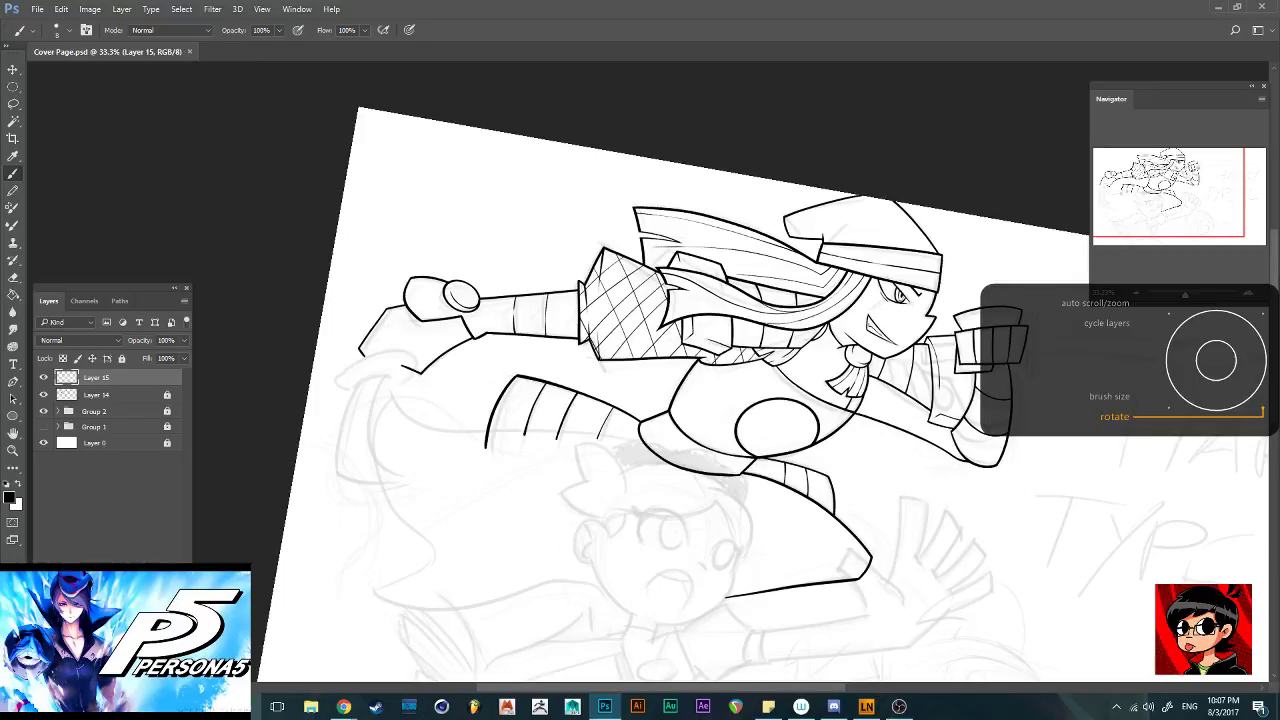
Ink thin parallel hatch lines down across the upper part of the fighter's raised front arm
scroll(648, 372, "up", 1)
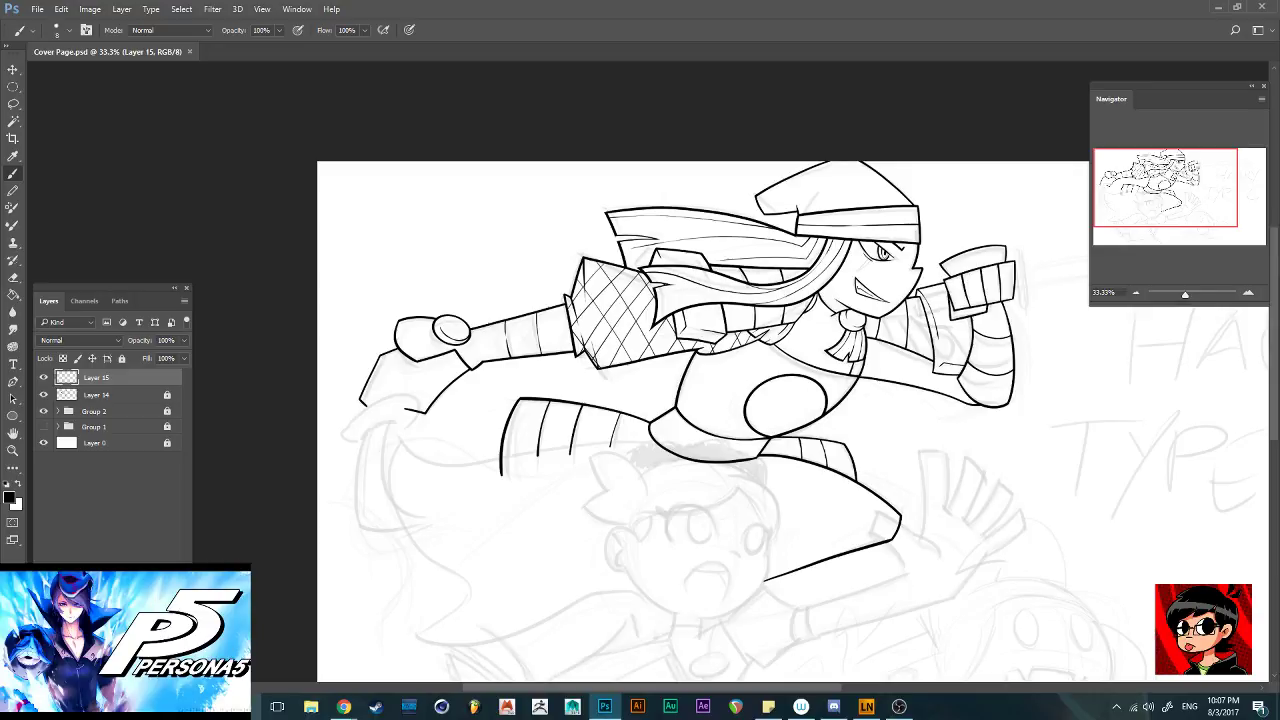
scroll(648, 372, "right", 3)
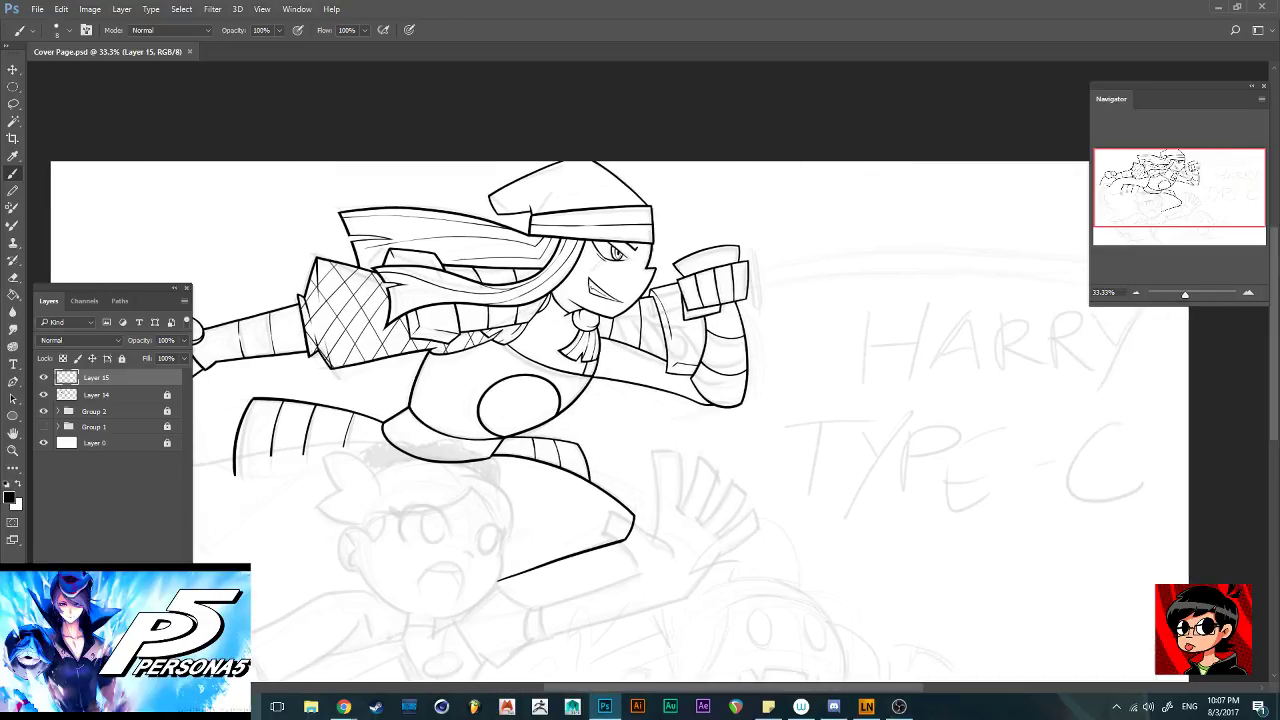
scroll(648, 372, "down", 1)
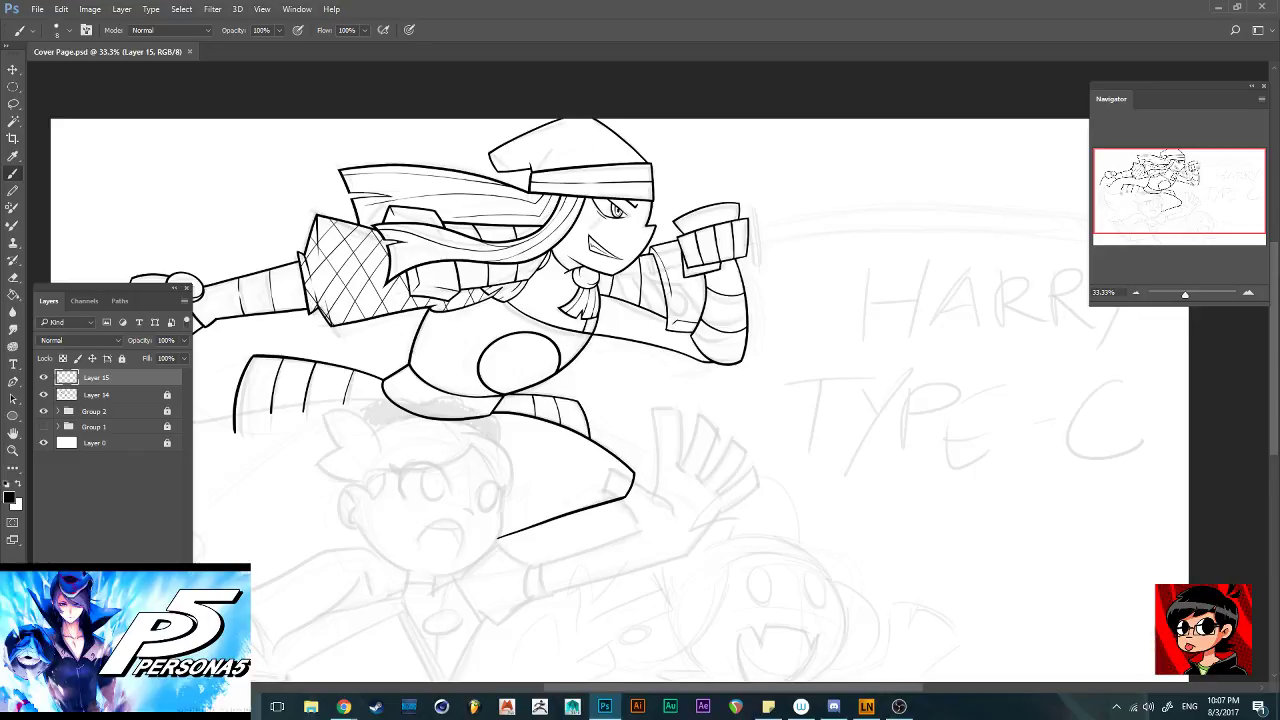
left_click_drag(581, 299, 605, 354)
left_click_drag(589, 286, 621, 355)
left_click_drag(612, 298, 638, 358)
left_click_drag(624, 268, 642, 306)
mouse_move(640, 306)
left_mouse_down()
mouse_move(658, 350)
mouse_move(663, 308)
mouse_move(686, 368)
left_mouse_up()
left_click_drag(679, 297, 690, 330)
left_click_drag(684, 300, 704, 374)
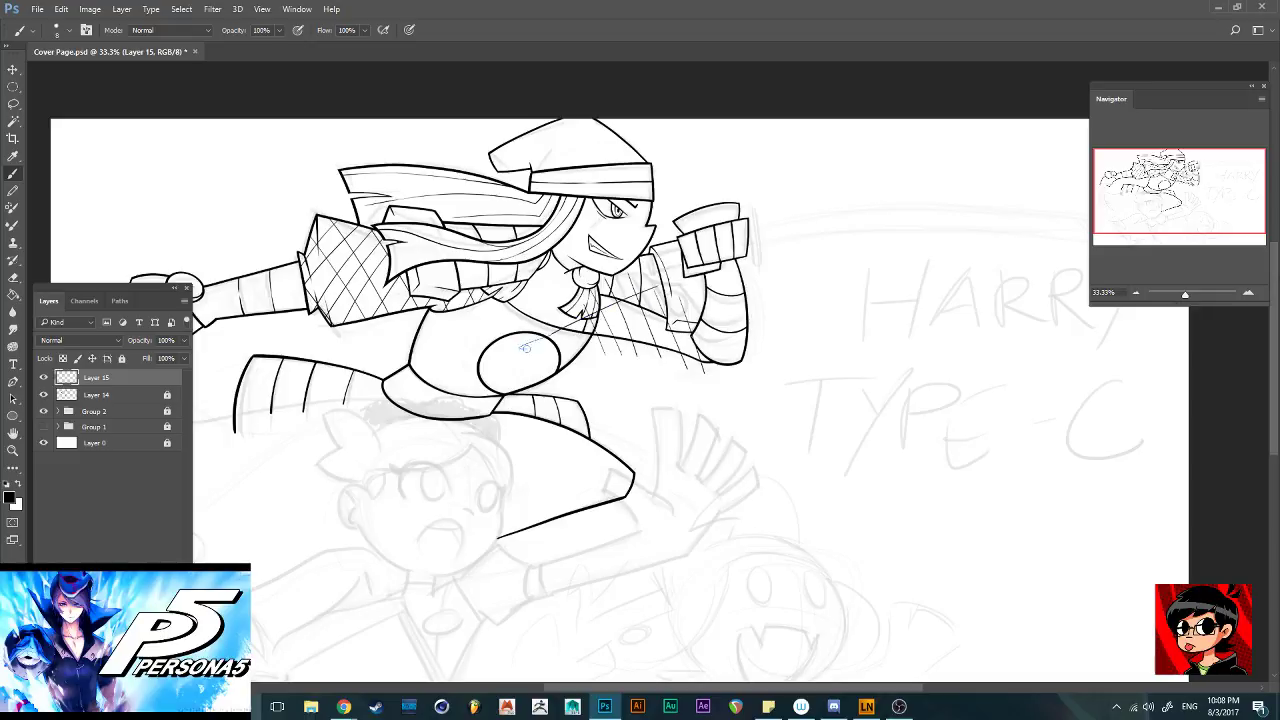
Ink opposing diagonal lines across the front upper arm to form a crosshatch
mouse_move(655, 277)
left_mouse_down()
mouse_move(558, 322)
mouse_move(603, 313)
mouse_move(572, 331)
left_mouse_up()
left_click_drag(708, 304, 622, 334)
left_click_drag(654, 320, 588, 346)
left_click_drag(666, 330, 604, 354)
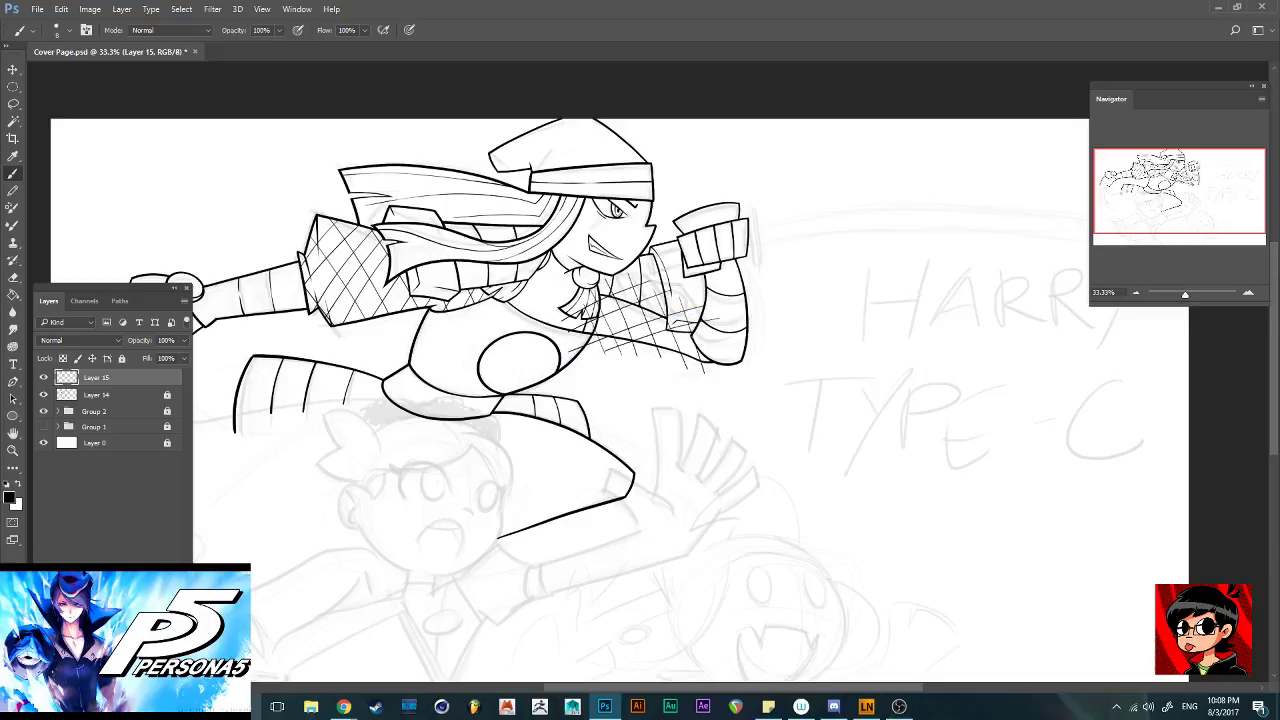
left_click_drag(720, 331, 628, 368)
Erase the crosshatch lines that extend beyond the front upper arm's outline and over the scarf tassel
key("ctrl+plus")
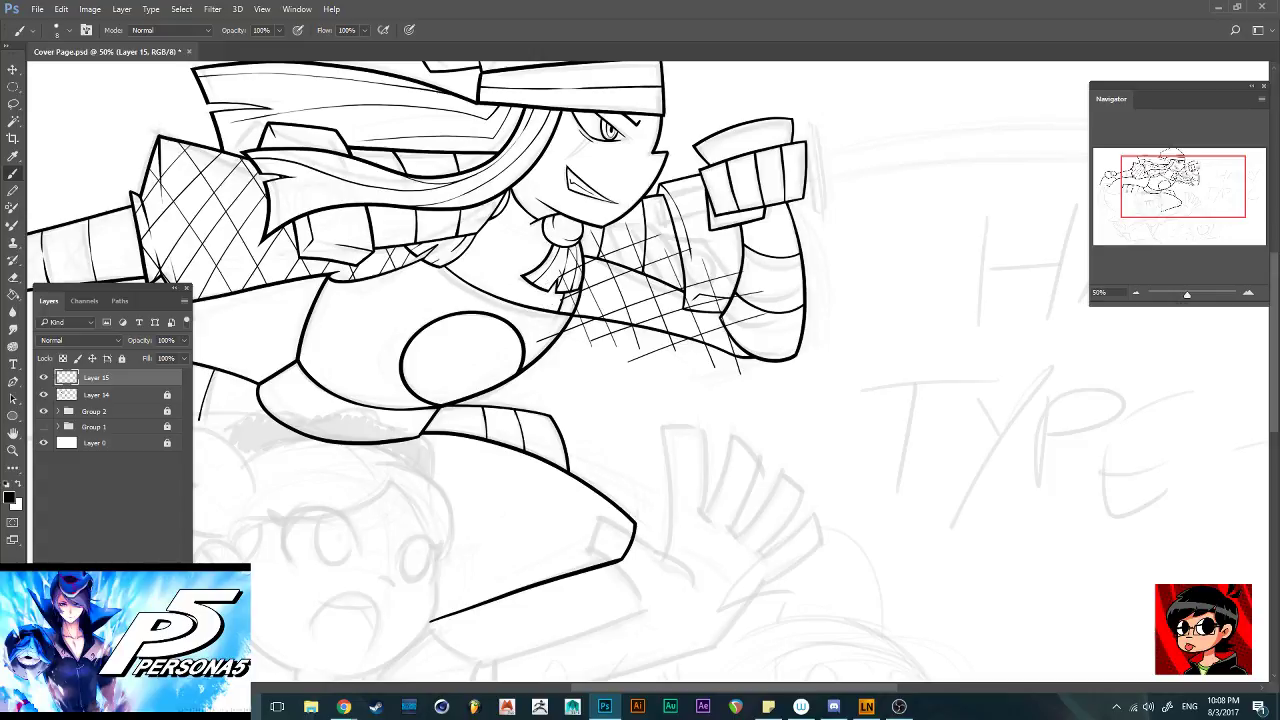
left_click_drag(564, 290, 577, 254)
left_click_drag(570, 299, 576, 294)
scroll(648, 371, "down", 8)
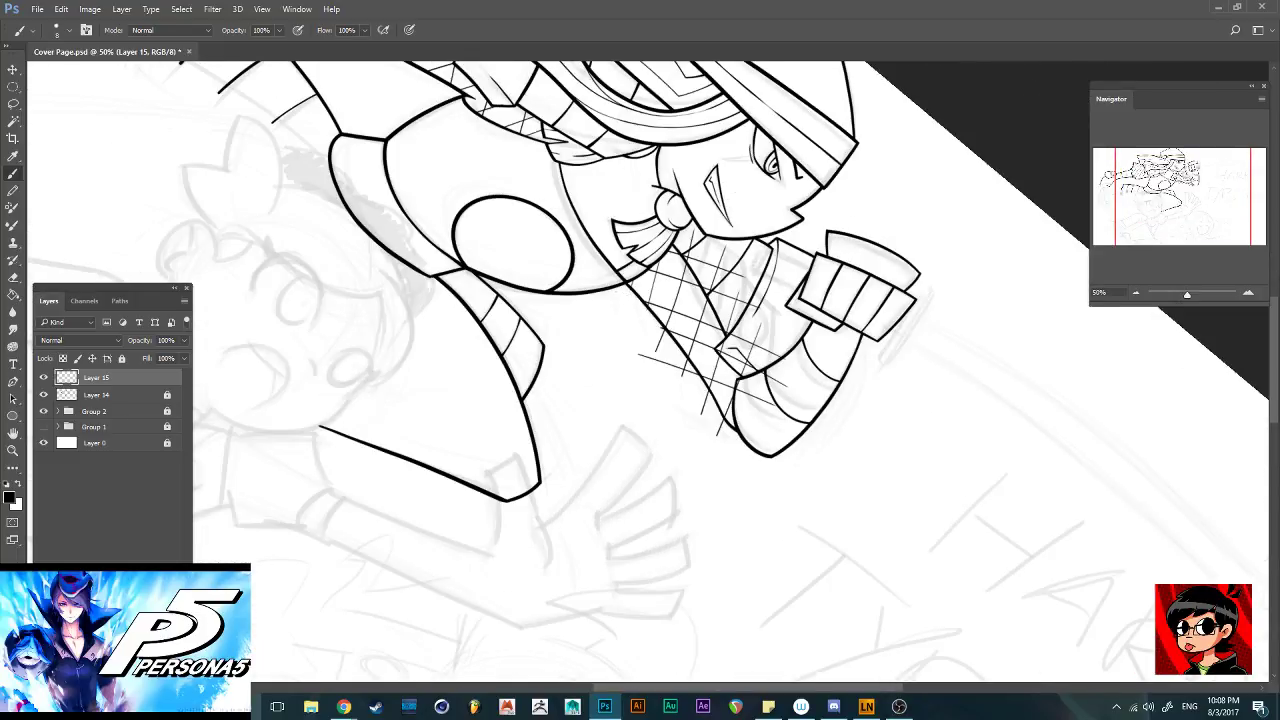
key("ctrl+z")
left_click_drag(681, 365, 686, 375)
key("ctrl+z")
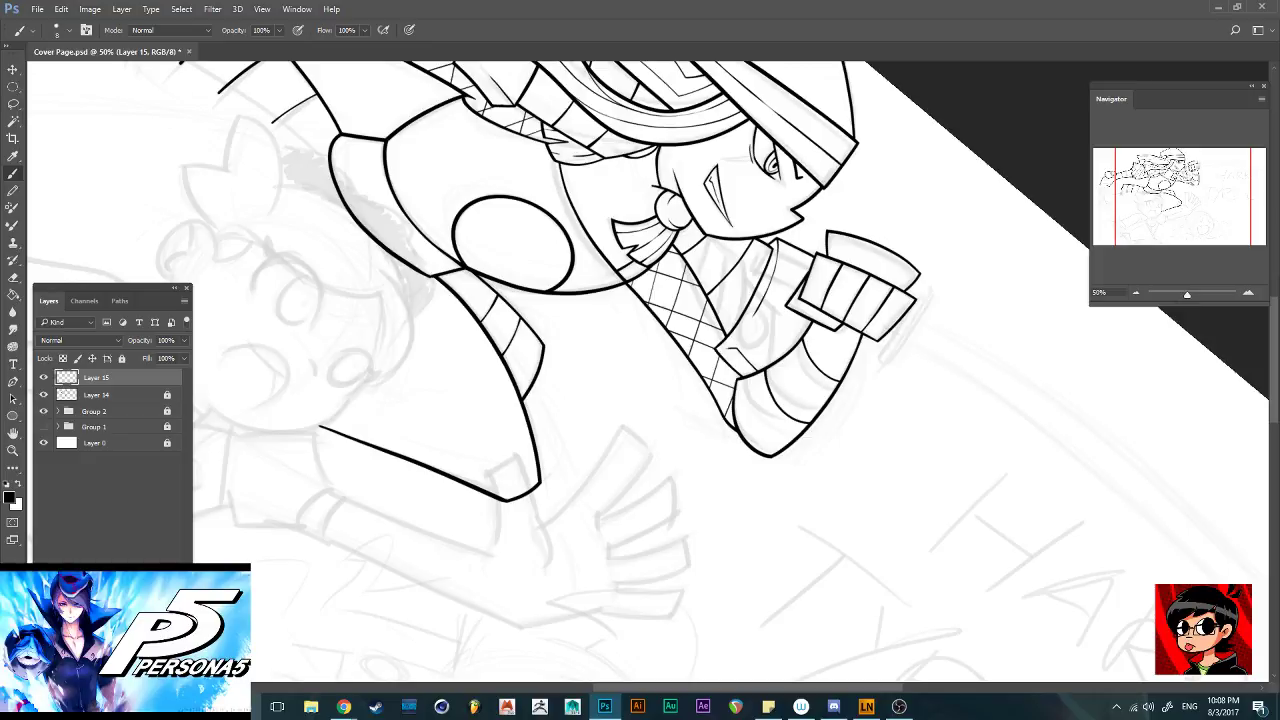
key("ctrl+minus")
key("ctrl+minus")
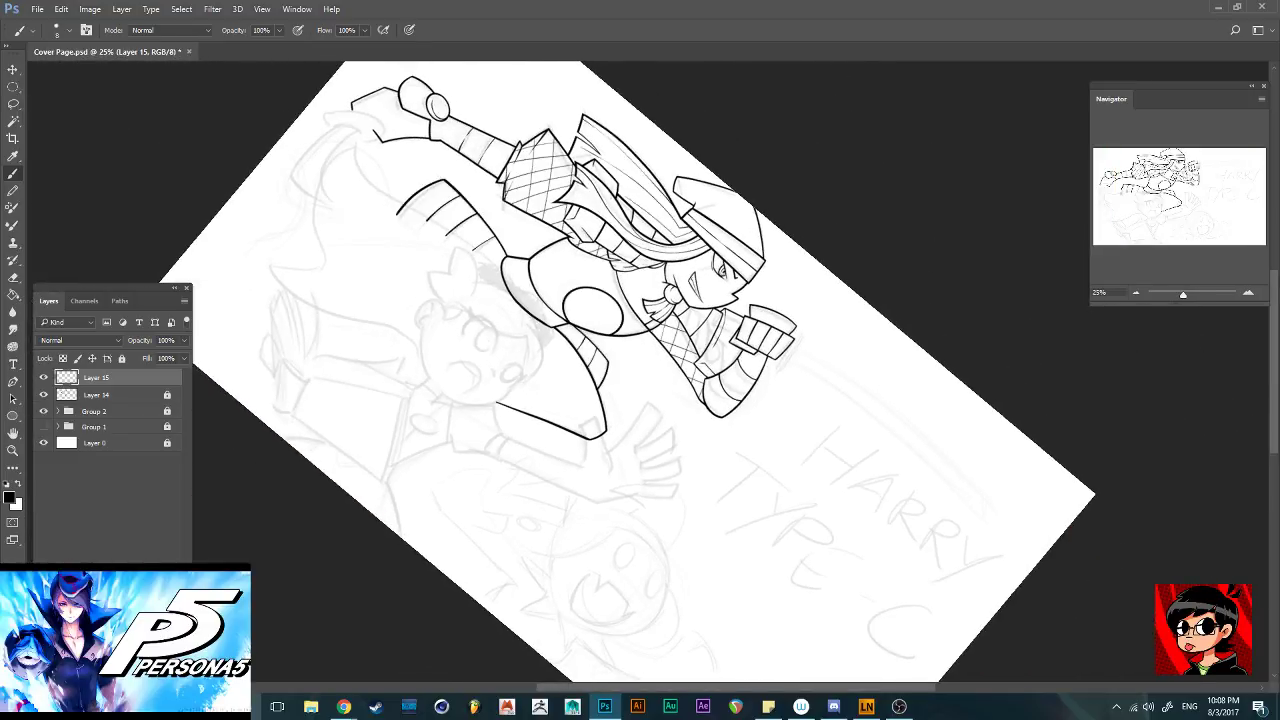
key("r")
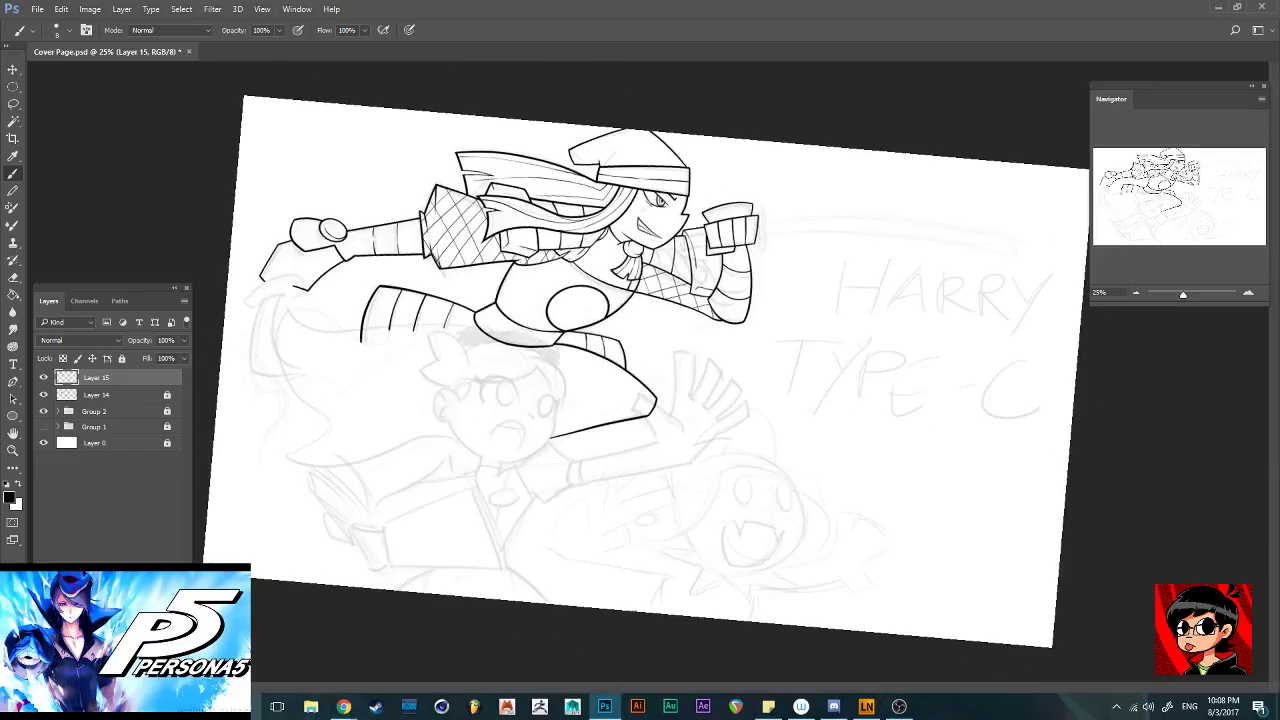
Save the cover page document
key("Escape")
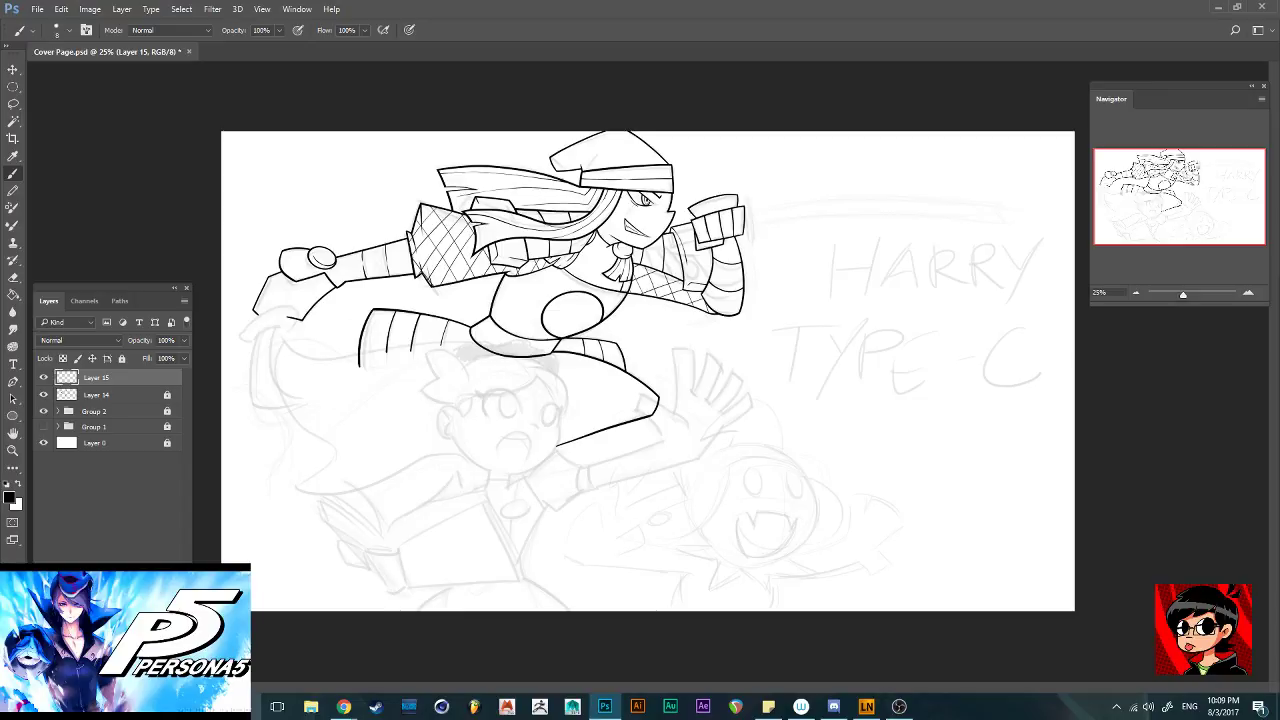
key("alt+Tab")
key("ctrl+s")
Unlock Layer 14, merge it with Layer 15, and lock the merged line art layer
key("ctrl+plus")
key("ctrl+plus")
key("ctrl+plus")
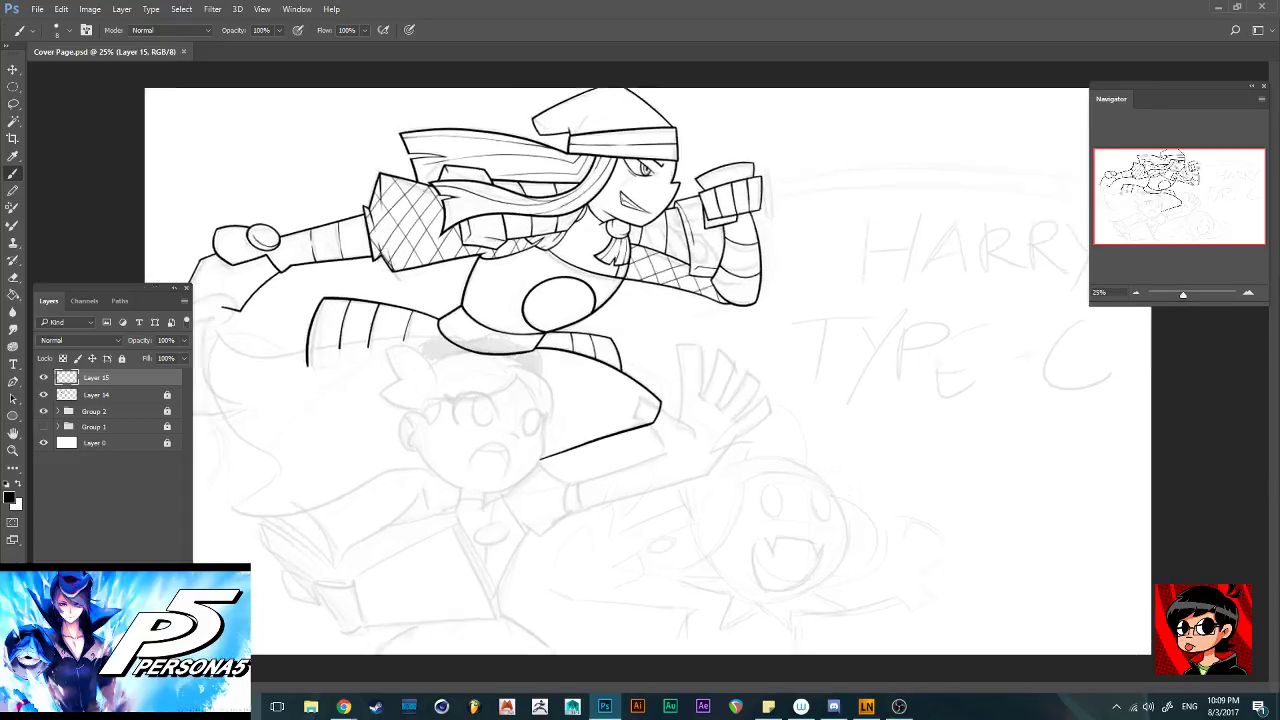
scroll(648, 371, "up", 1)
scroll(650, 370, "up", 5)
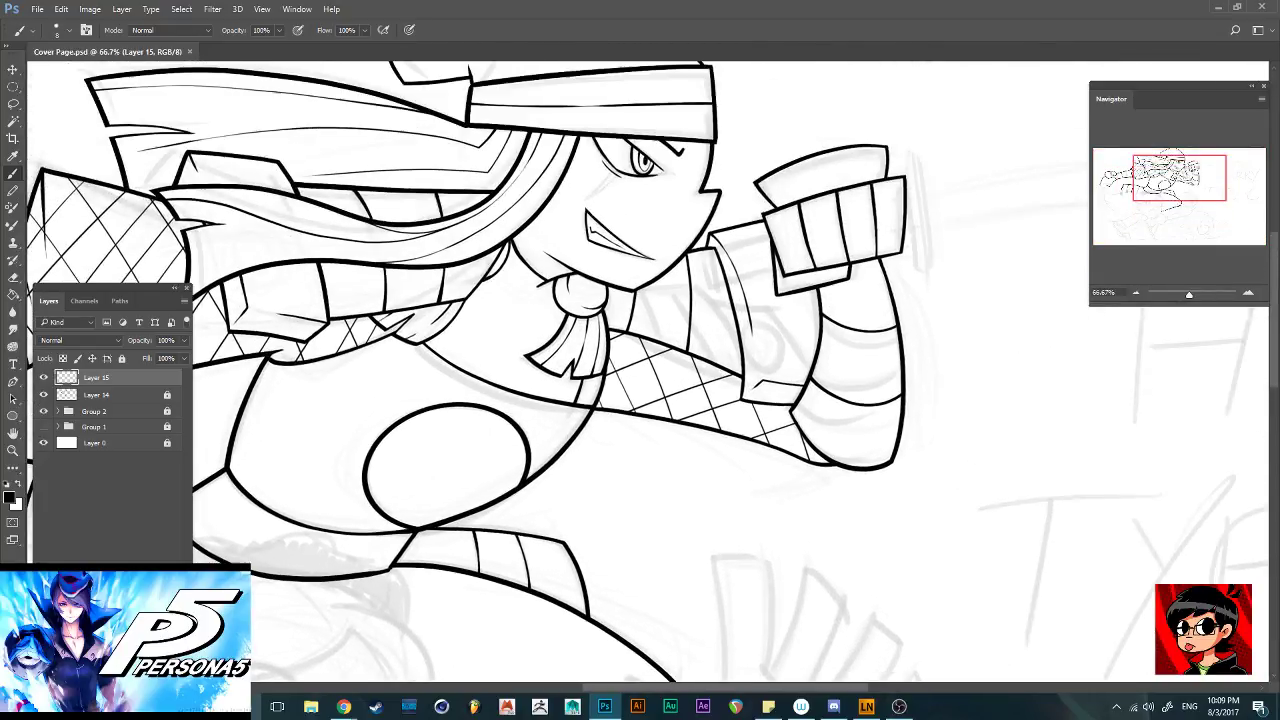
scroll(647, 376, "right", 5)
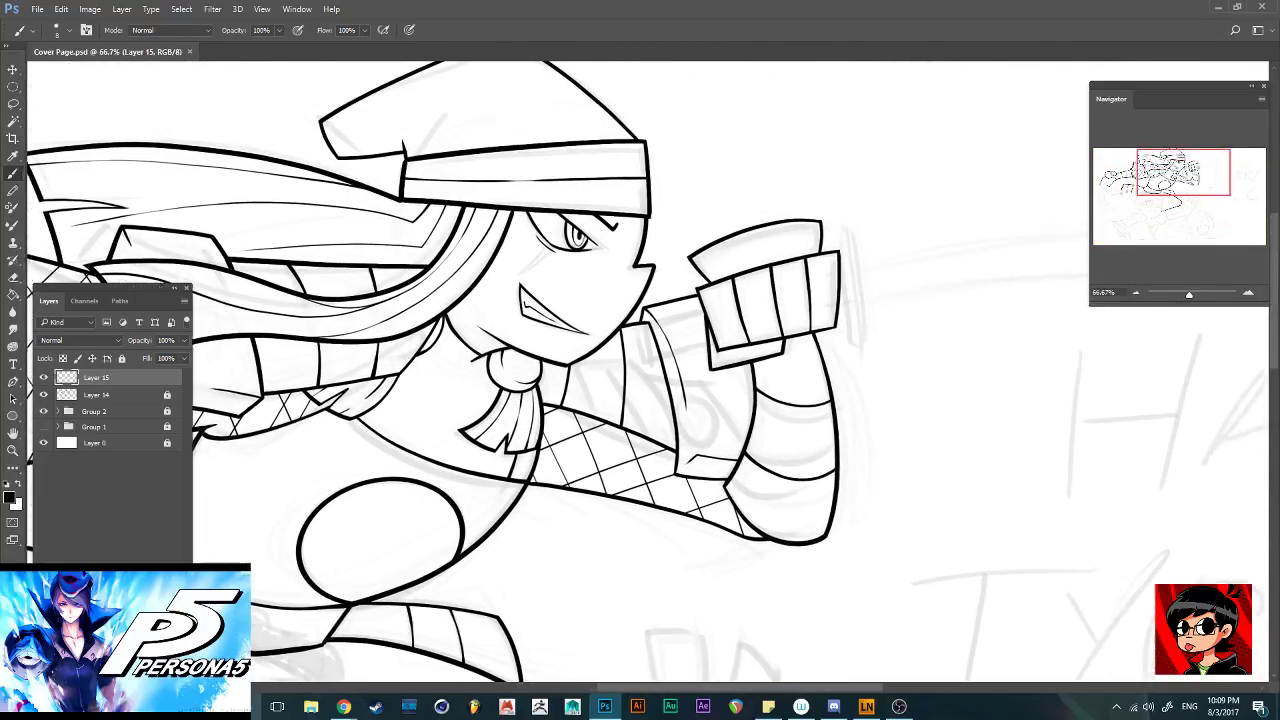
left_click(112, 395)
left_click(122, 358)
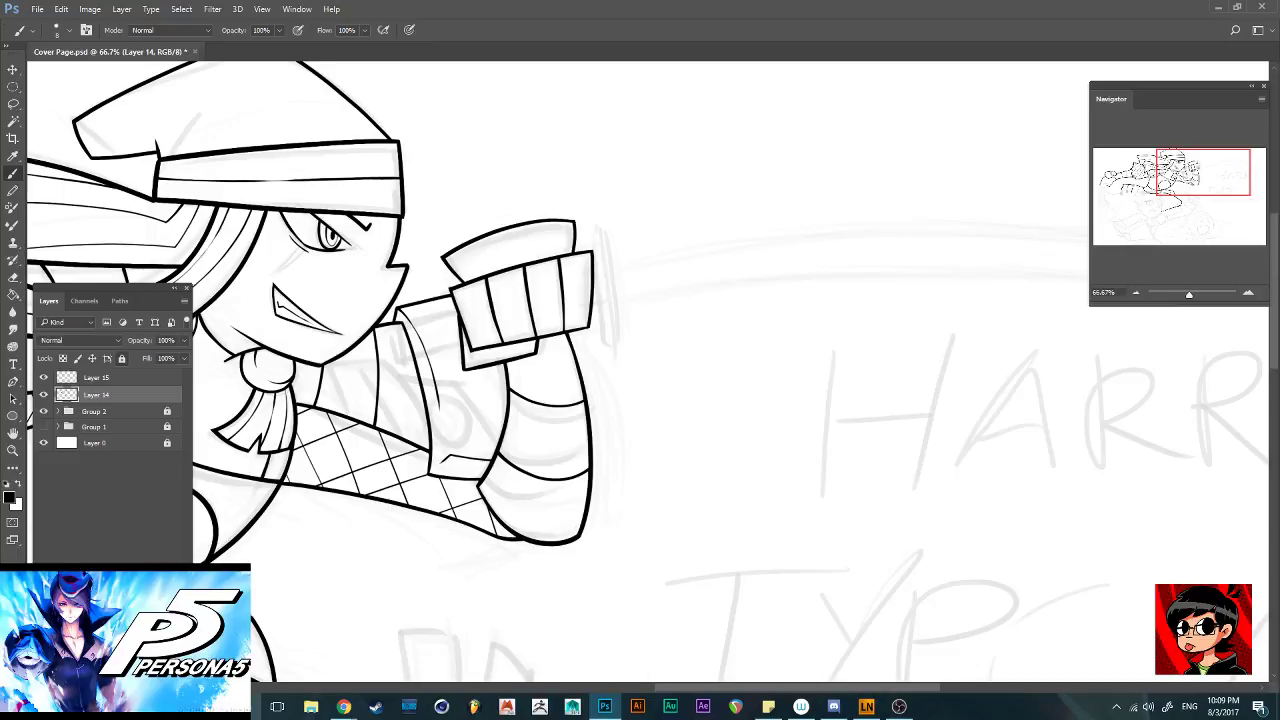
left_click(96, 377, "shift")
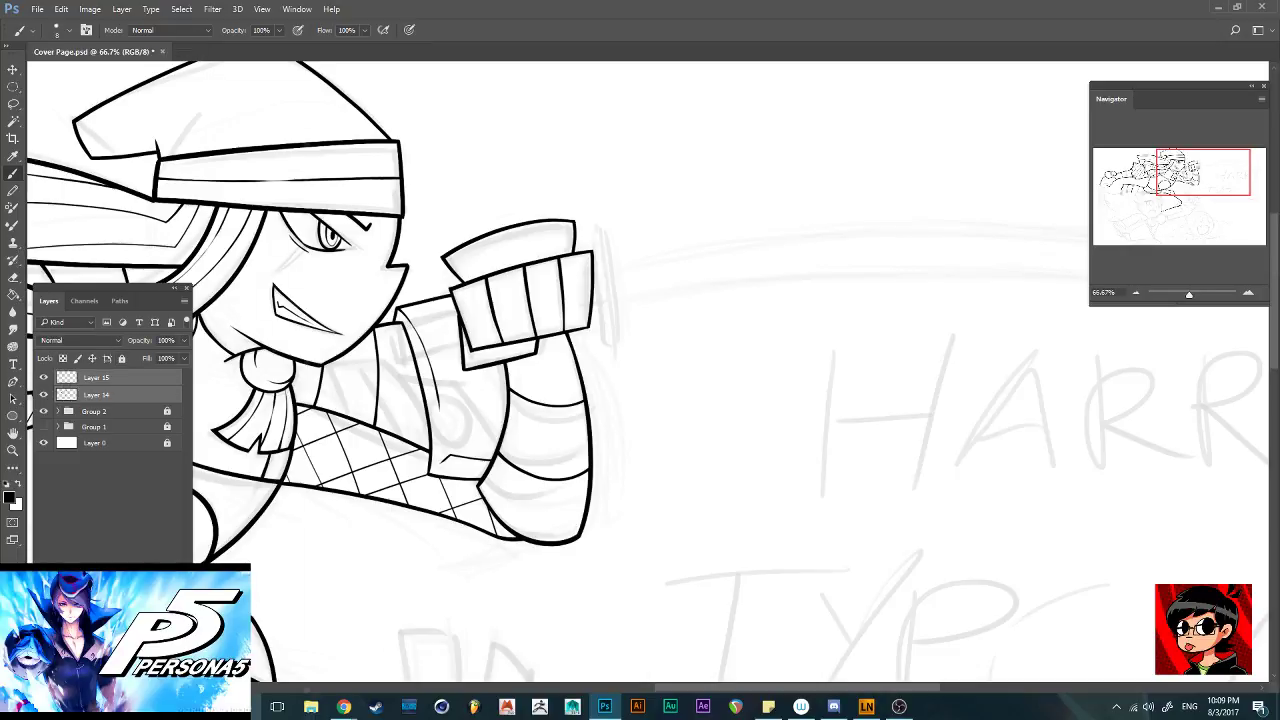
right_click(112, 377)
left_click(150, 484)
left_click(122, 358)
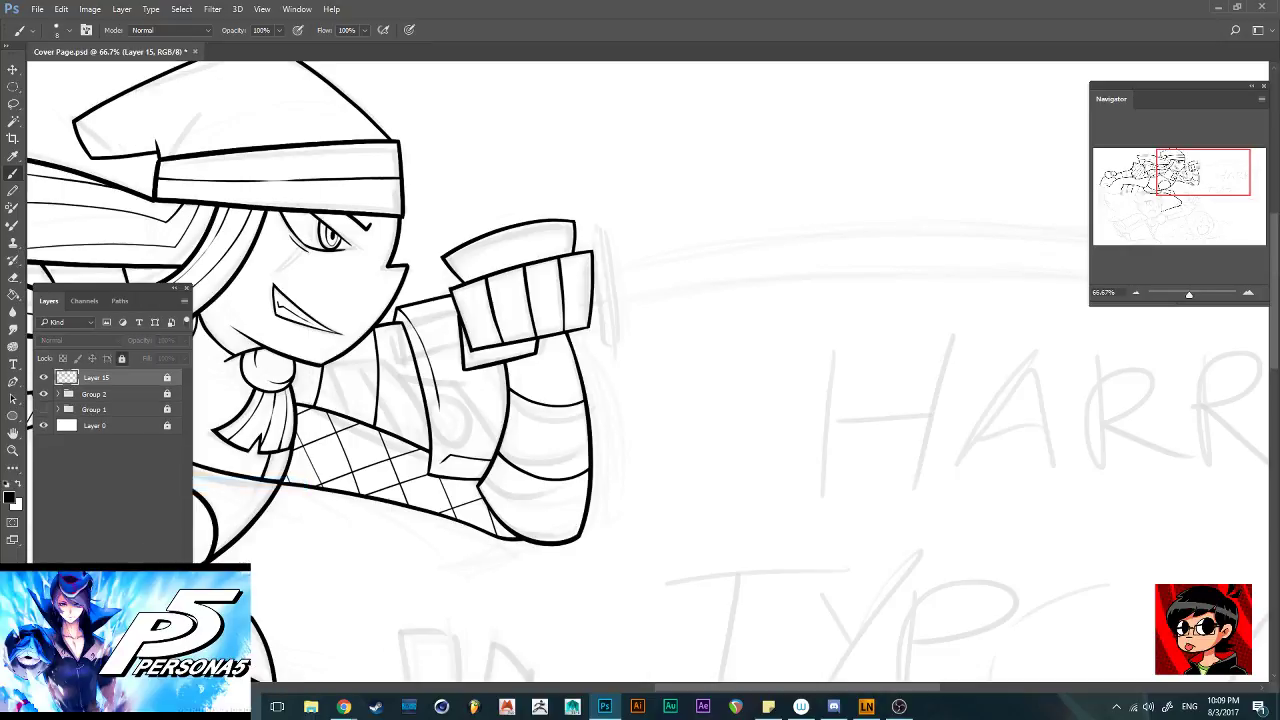
Add a new layer above the merged line art and increase the brush size to 20
key("ctrl+shift+alt+n")
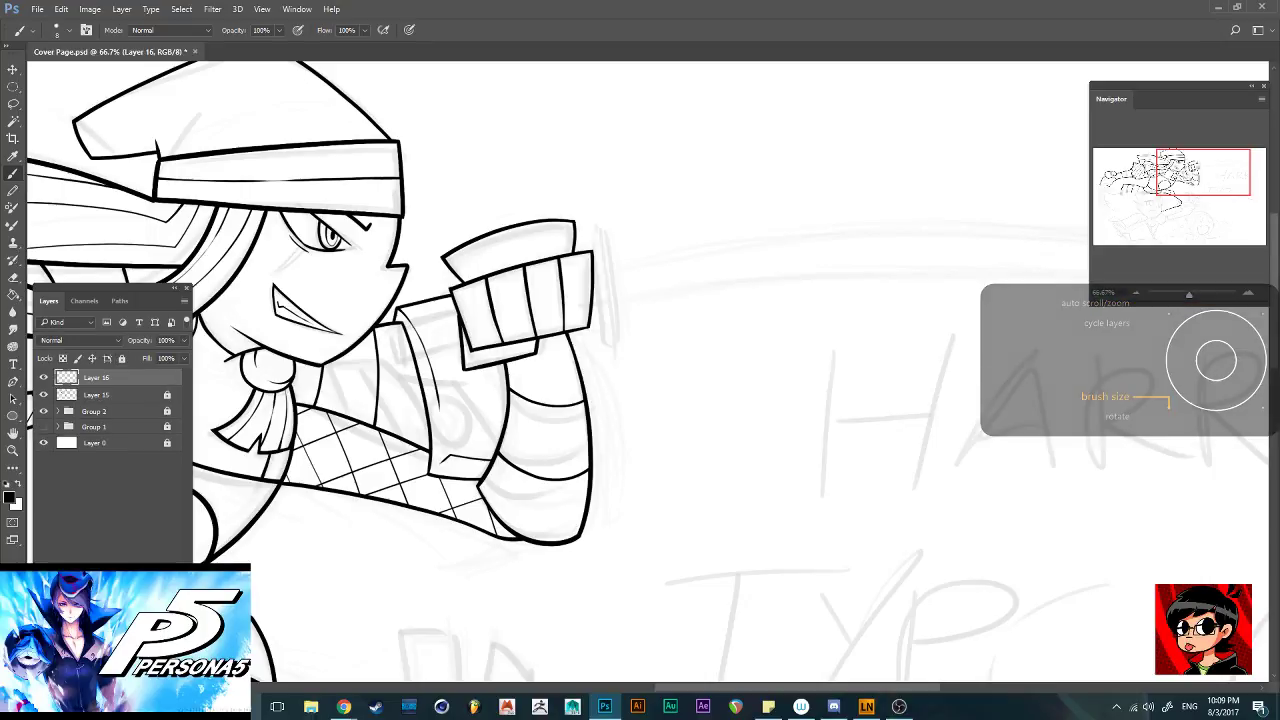
key("]")
key("]")
key("]")
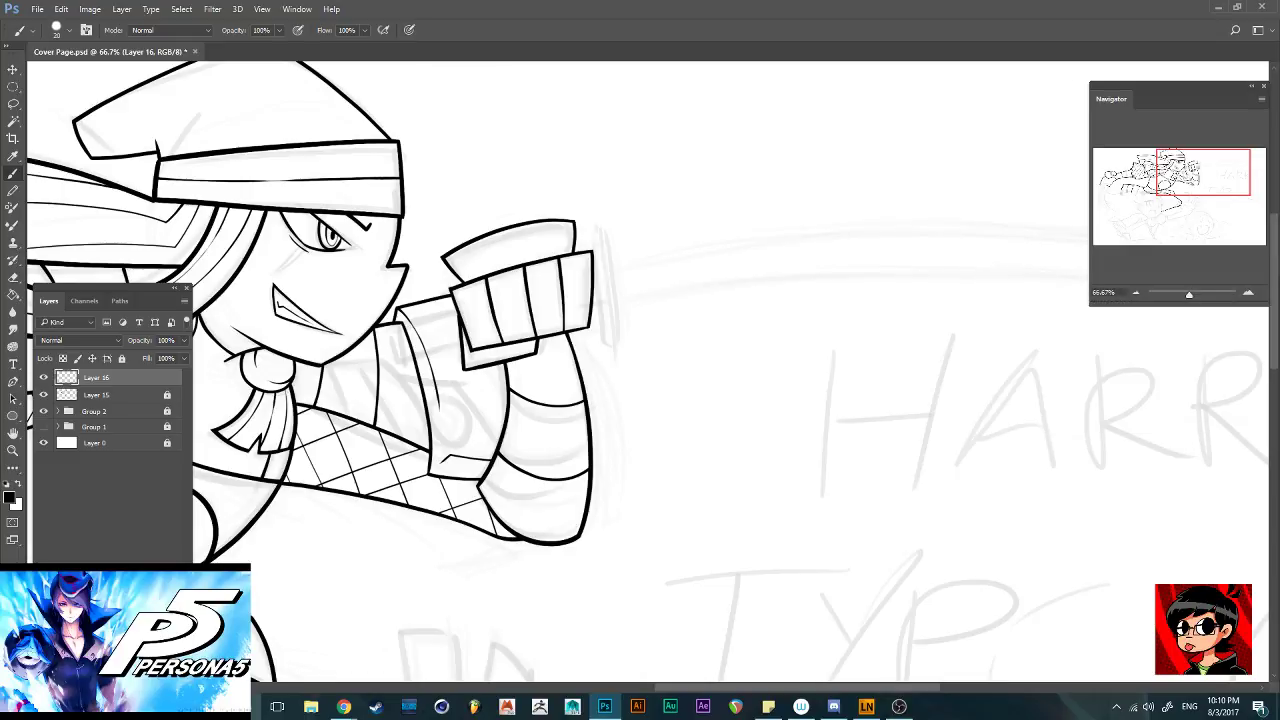
Ink the narrow, pointed outline of the sword guard beside the fighter's raised fist
mouse_move(600, 220)
left_mouse_down()
mouse_move(615, 336)
mouse_move(606, 377)
left_mouse_up()
key("ctrl+z")
mouse_move(596, 218)
left_mouse_down()
mouse_move(610, 345)
mouse_move(590, 314)
mouse_move(586, 225)
mouse_move(602, 203)
left_mouse_up()
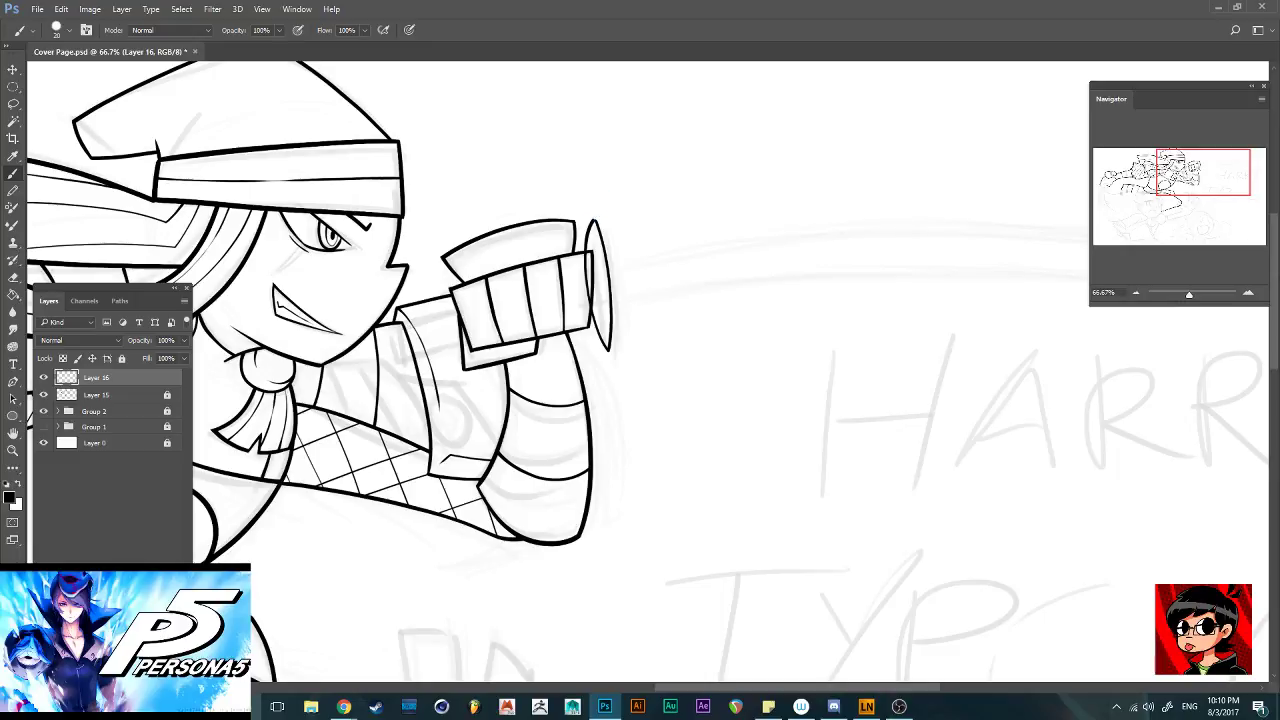
key("ctrl+alt+z")
key("ctrl+alt+z")
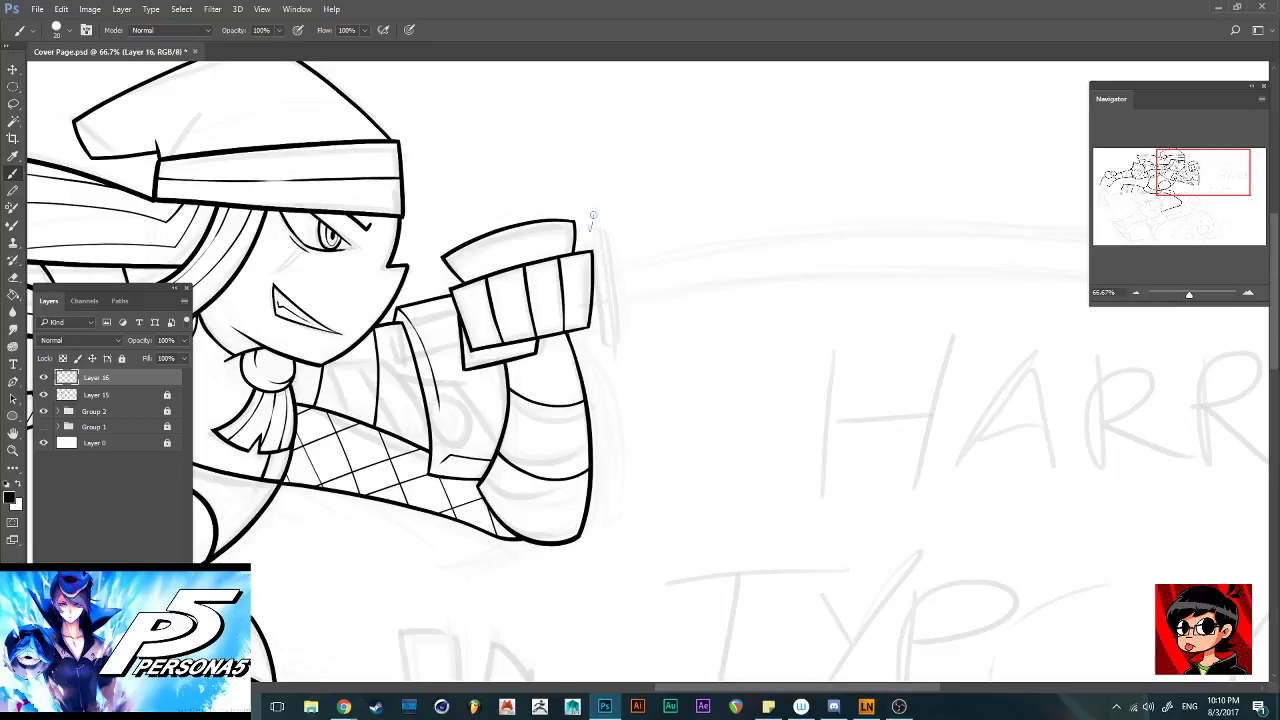
mouse_move(593, 213)
left_mouse_down()
mouse_move(598, 378)
mouse_move(586, 282)
mouse_move(598, 187)
mouse_move(603, 241)
left_mouse_up()
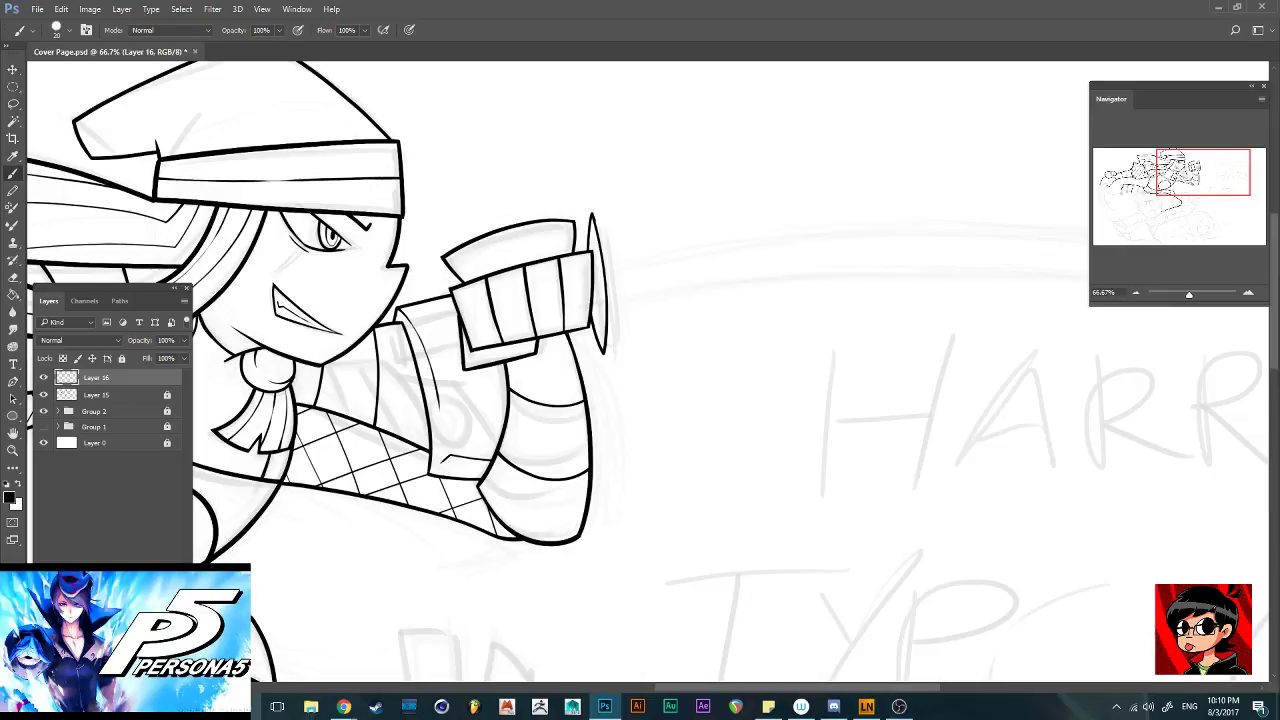
Thicken the outer curved edge of the sword guard with another ink stroke
key("ctrl")
key("ctrl+plus")
key("ctrl+plus")
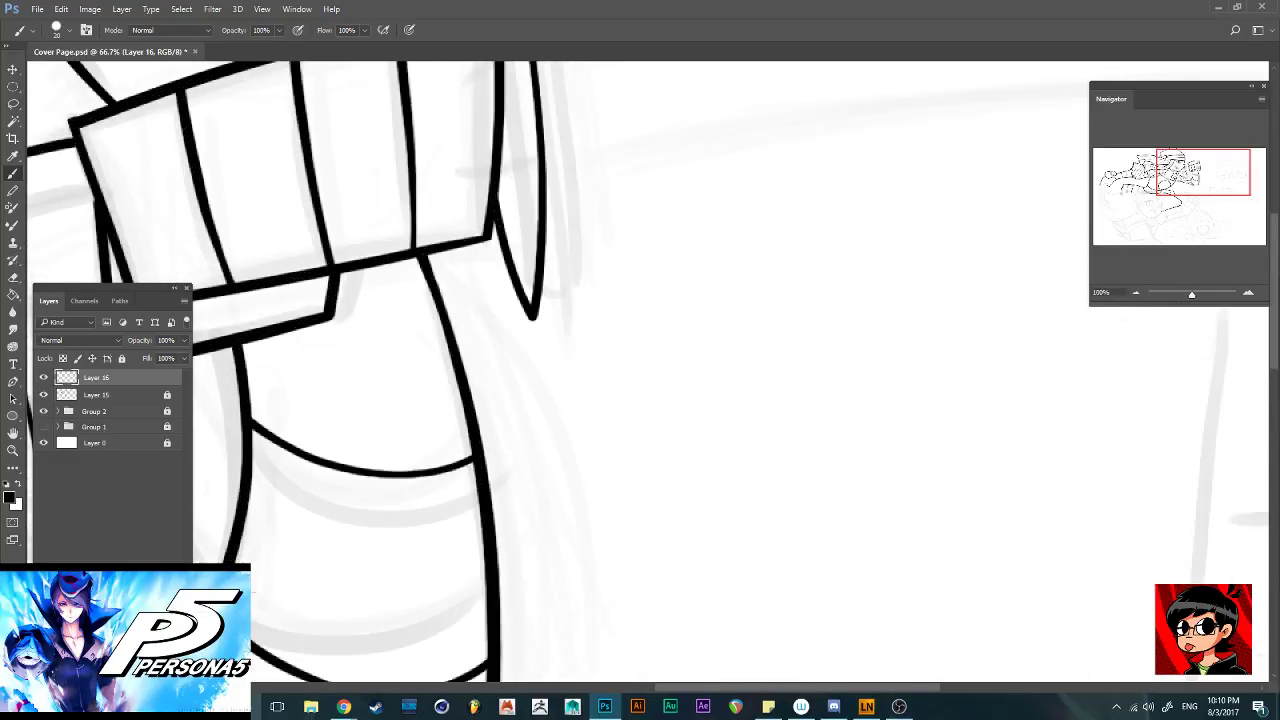
scroll(648, 372, "up", 7)
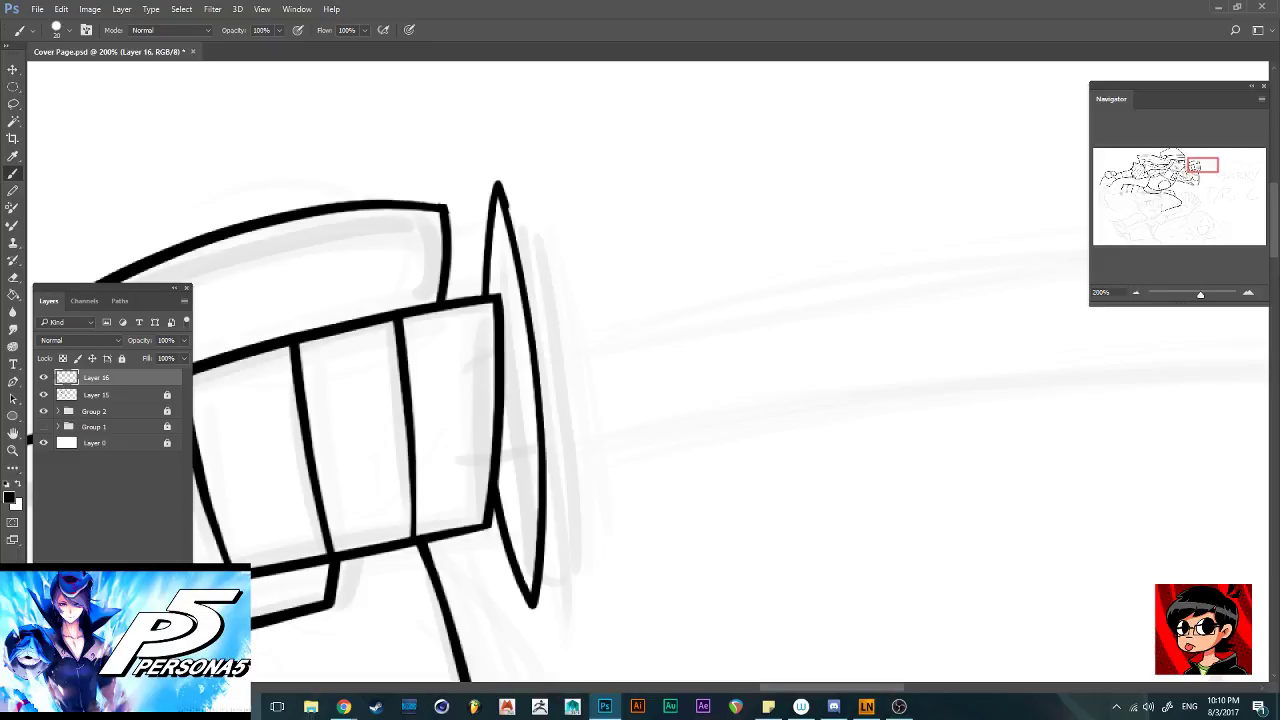
mouse_move(505, 205)
left_mouse_down()
mouse_move(541, 405)
mouse_move(530, 612)
left_mouse_up()
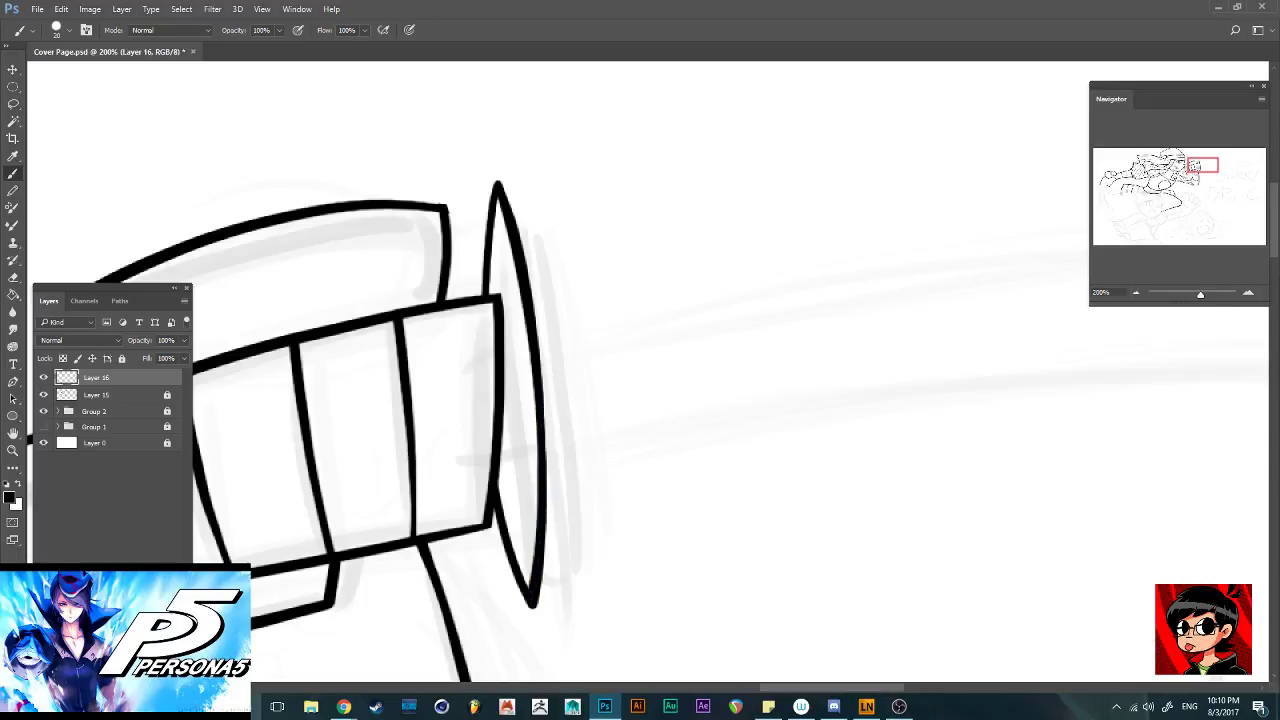
Ink the small collar shape between the fighter's fist and the outer edge of the sword guard
left_click_drag(499, 337, 513, 456)
key("ctrl+z")
left_click_drag(499, 336, 510, 466)
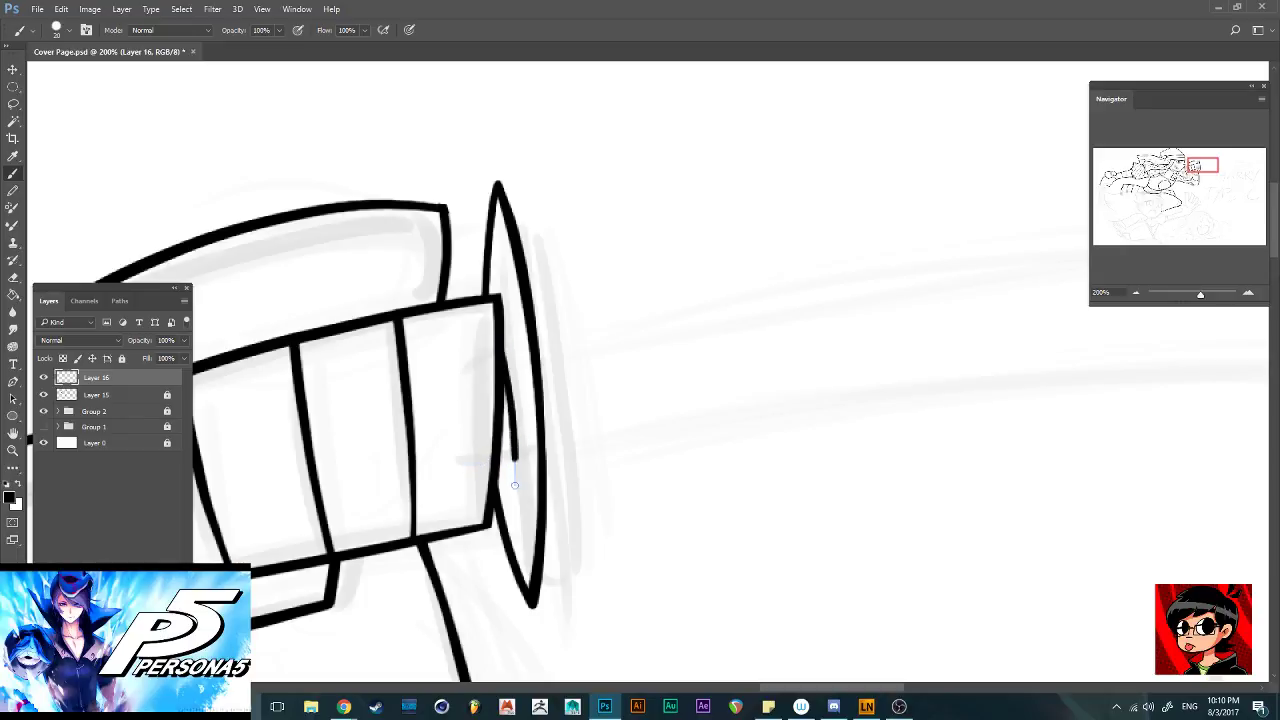
key("ctrl+z")
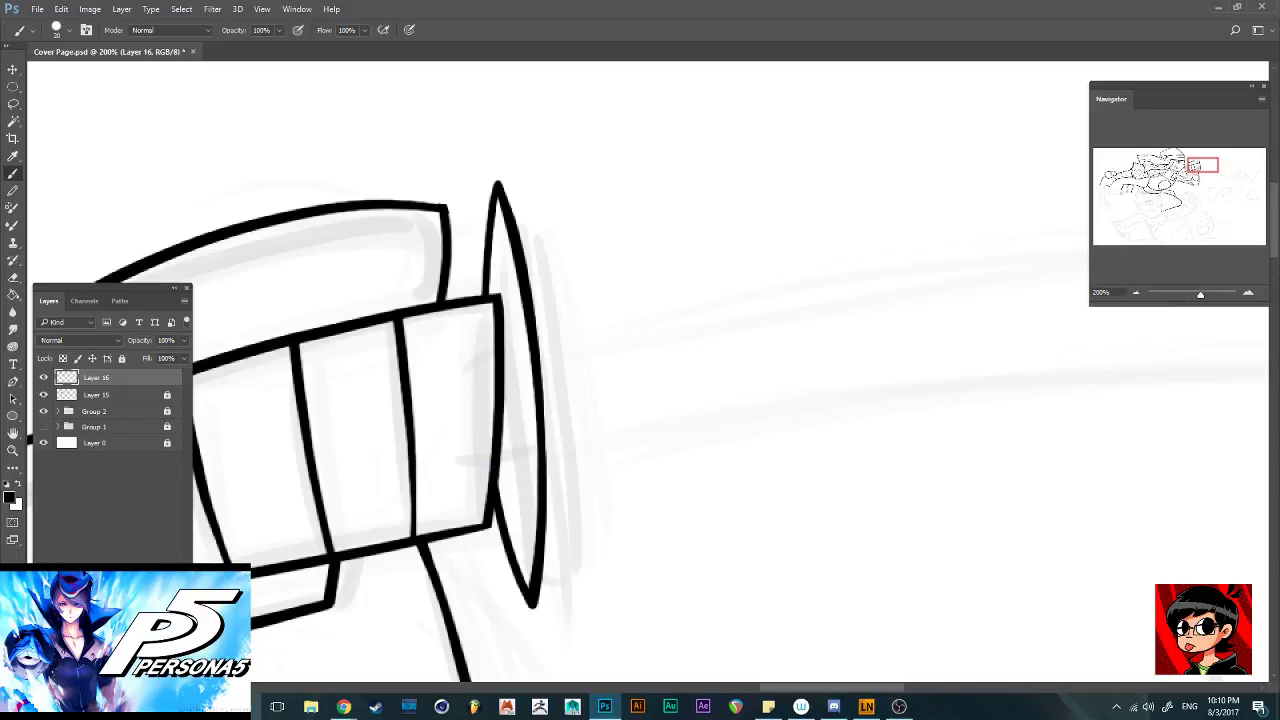
left_click_drag(500, 344, 508, 468)
key("ctrl+z")
mouse_move(501, 345)
left_mouse_down()
mouse_move(504, 483)
mouse_move(514, 477)
left_mouse_up()
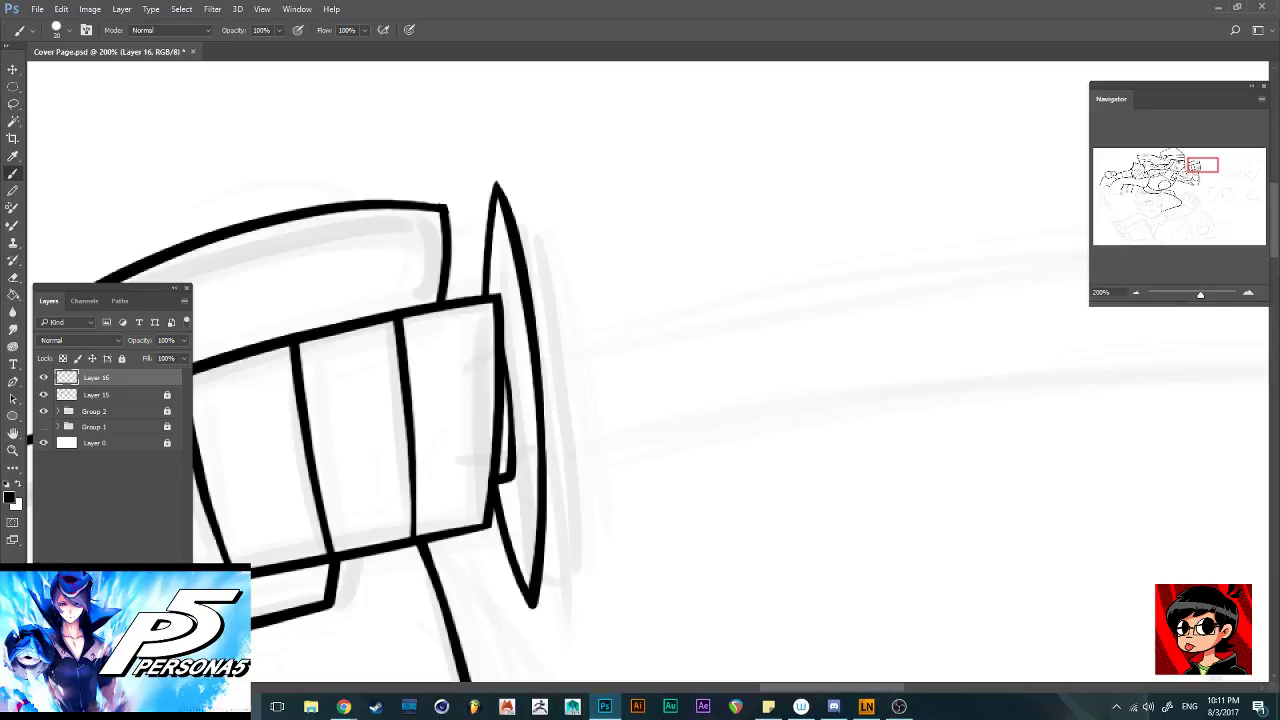
Save the cover page document with the inked sword guard
key("ctrl+minus")
key("ctrl+minus")
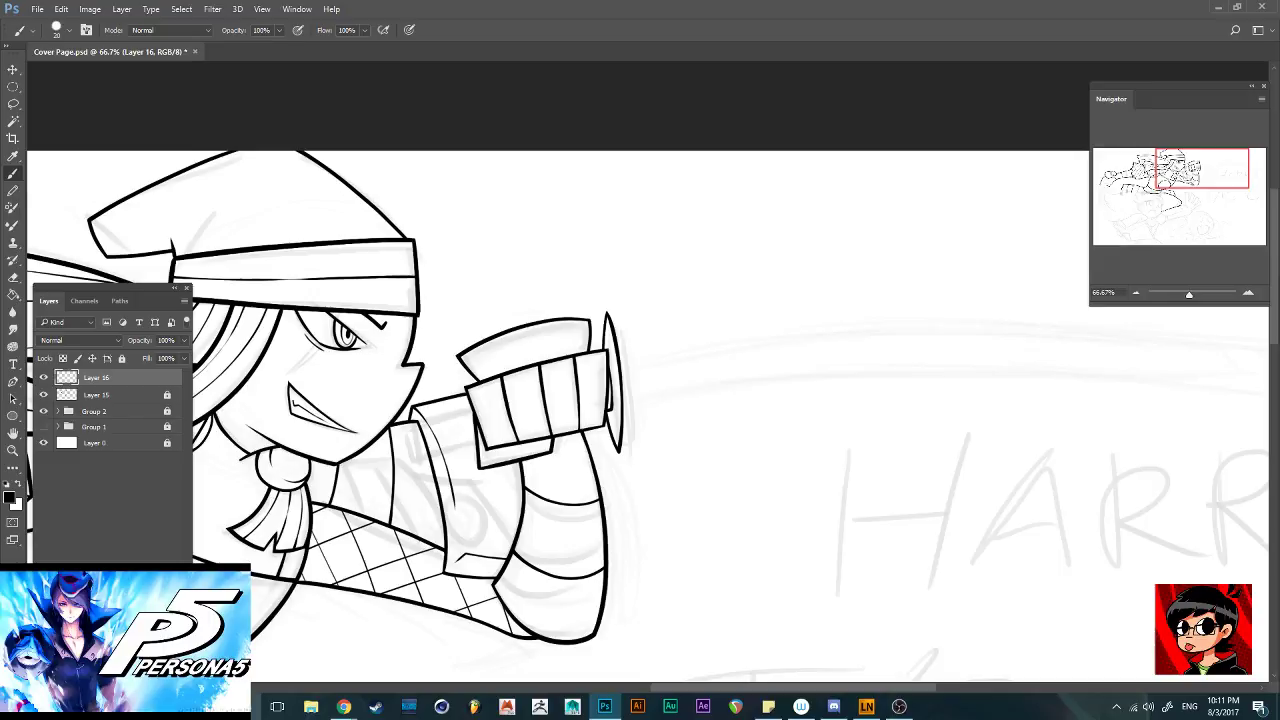
key("ctrl+minus")
key("ctrl+minus")
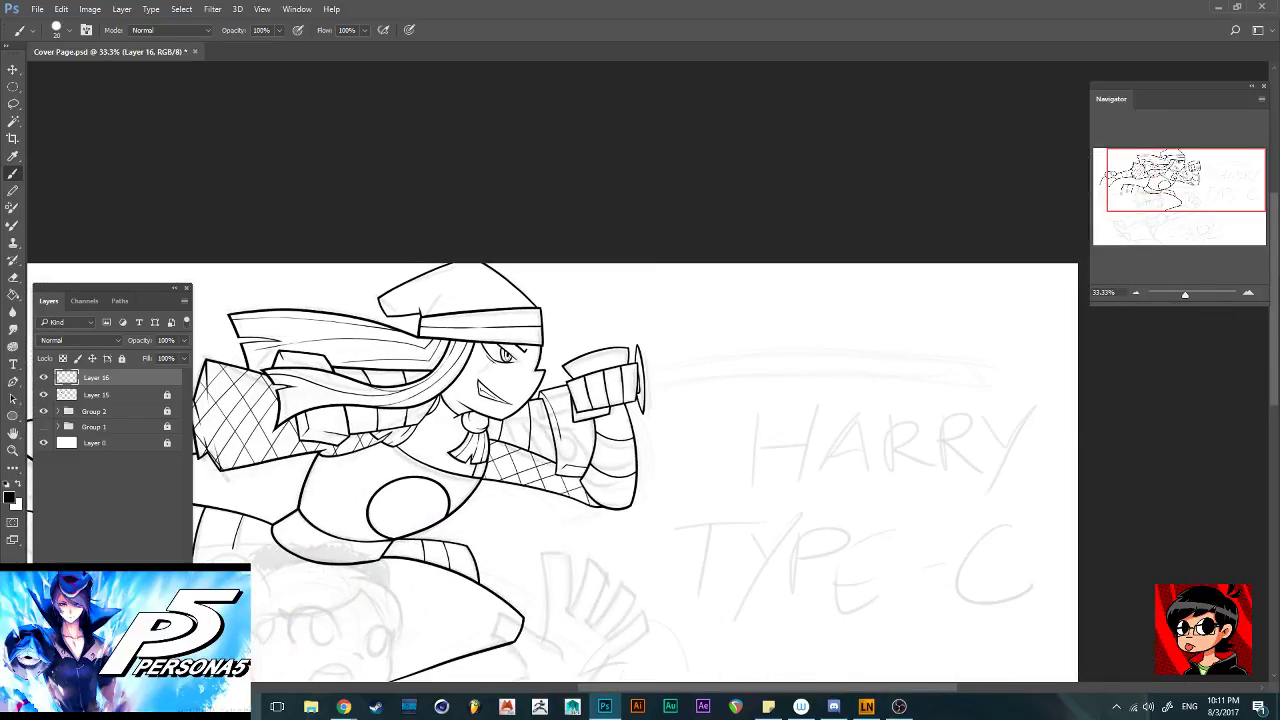
scroll(648, 372, "down", 7)
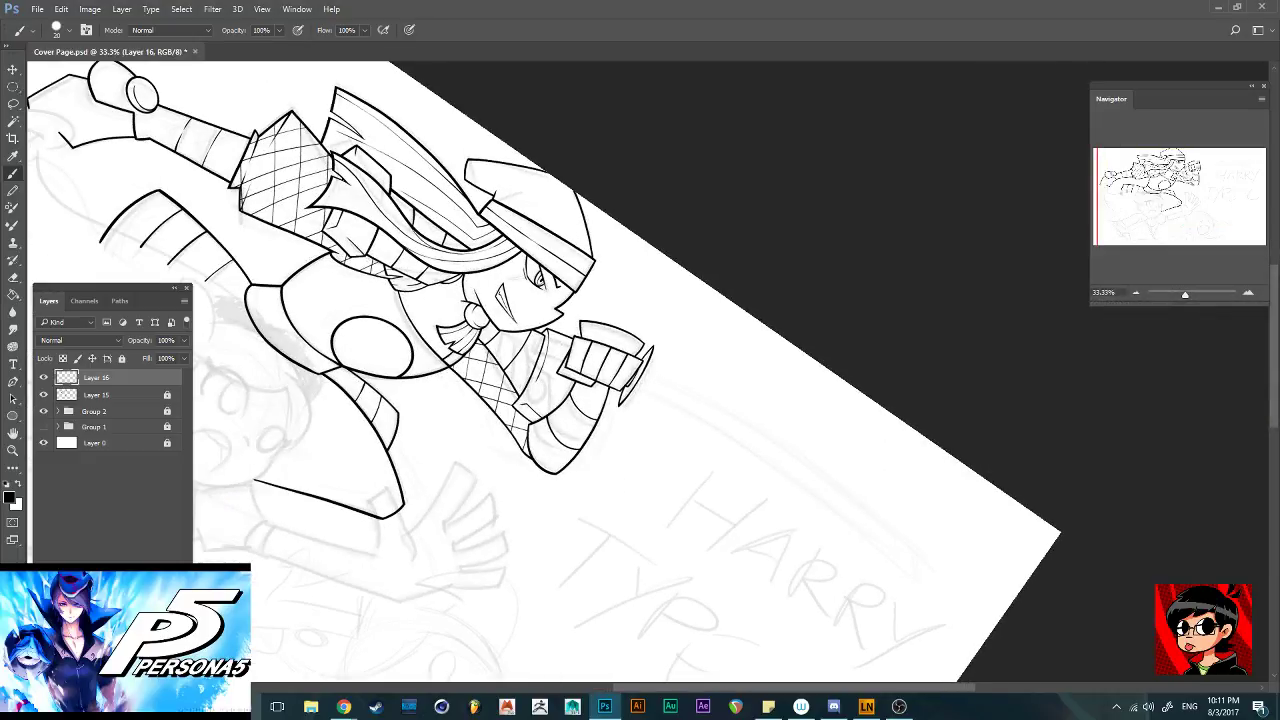
key("ctrl+s")
scroll(552, 370, "down", 3)
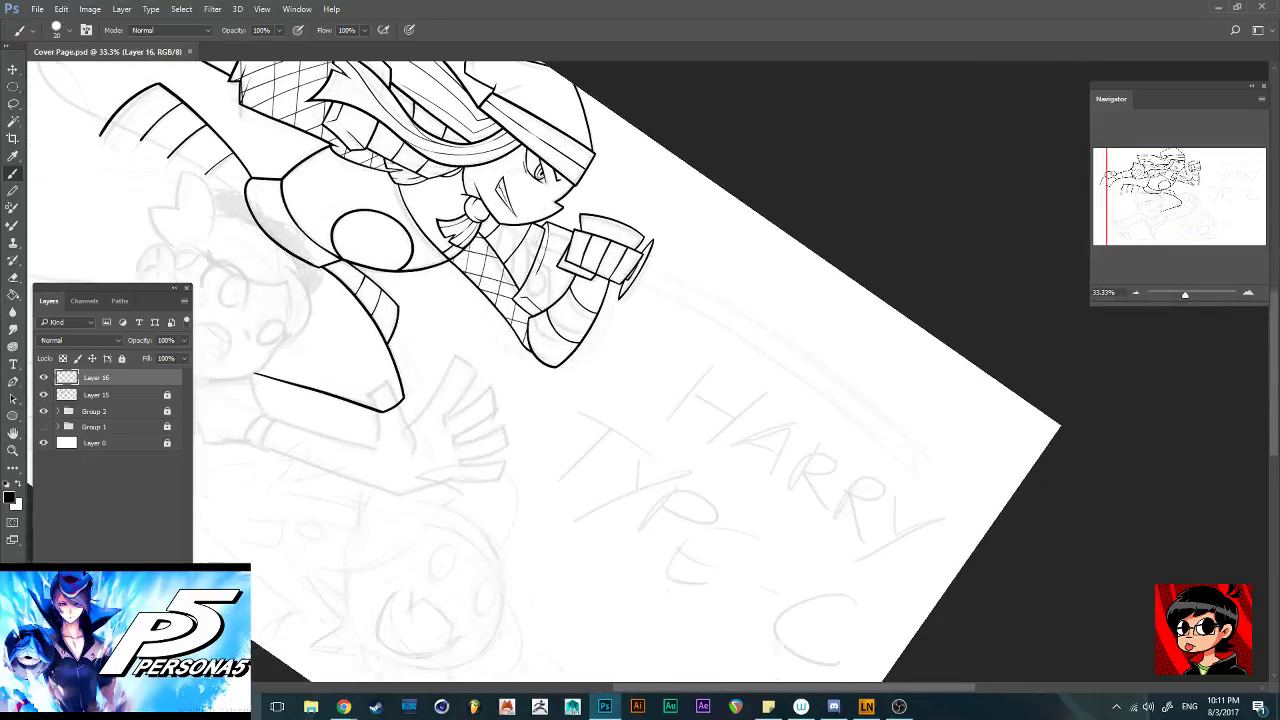
scroll(552, 370, "down", 2)
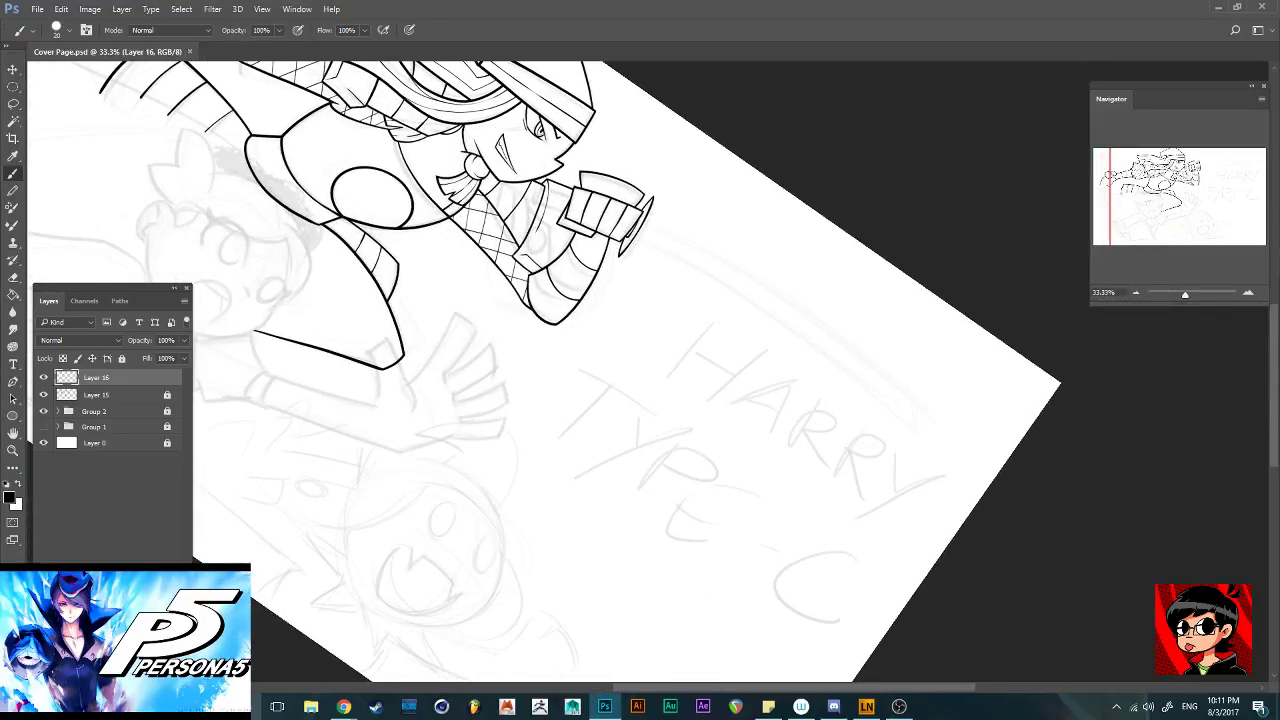
key("alt+Tab")
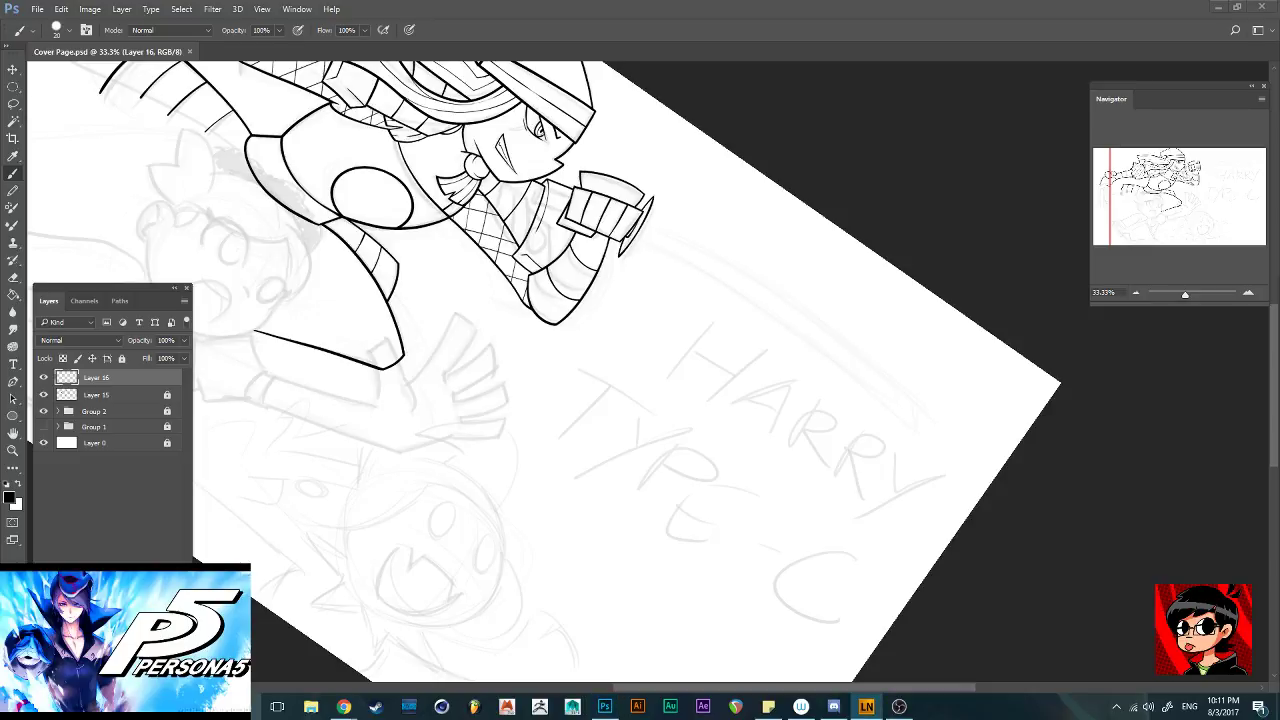
key("alt+Tab")
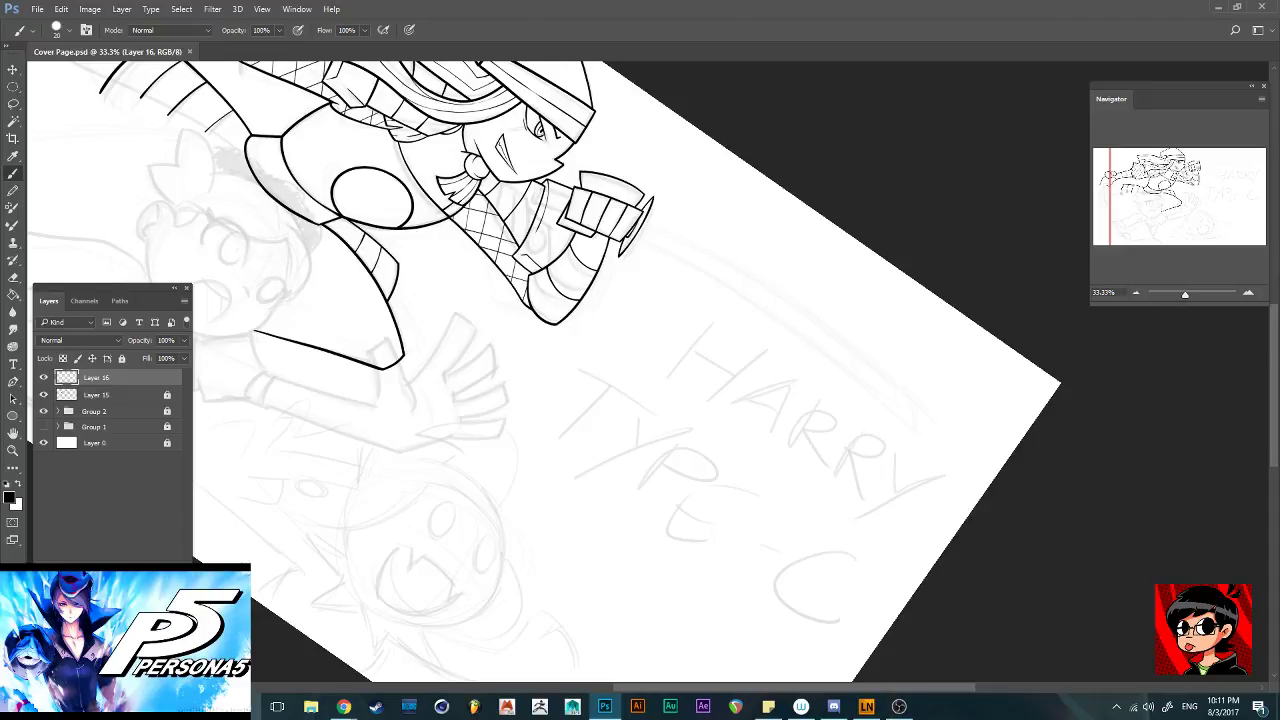
Add a new layer and ink the long curved lower edge of the sword blade outward from the guard
key("r")
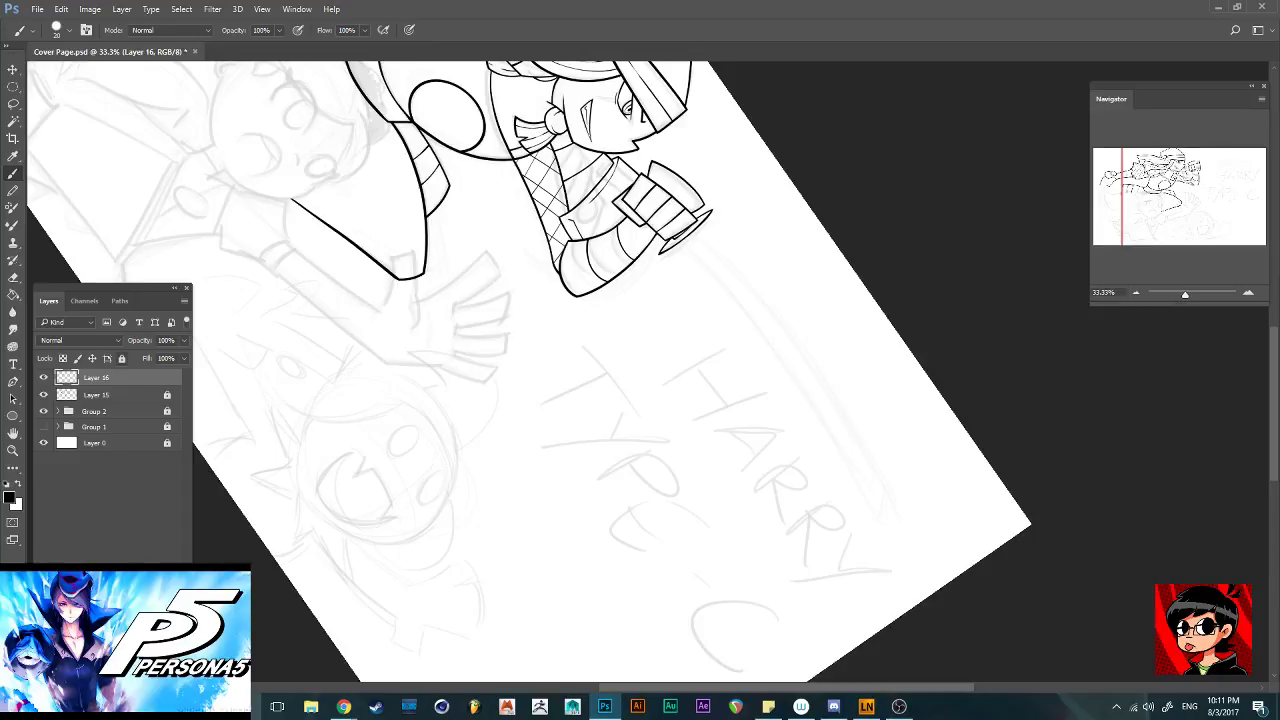
key("ctrl+alt+shift+n")
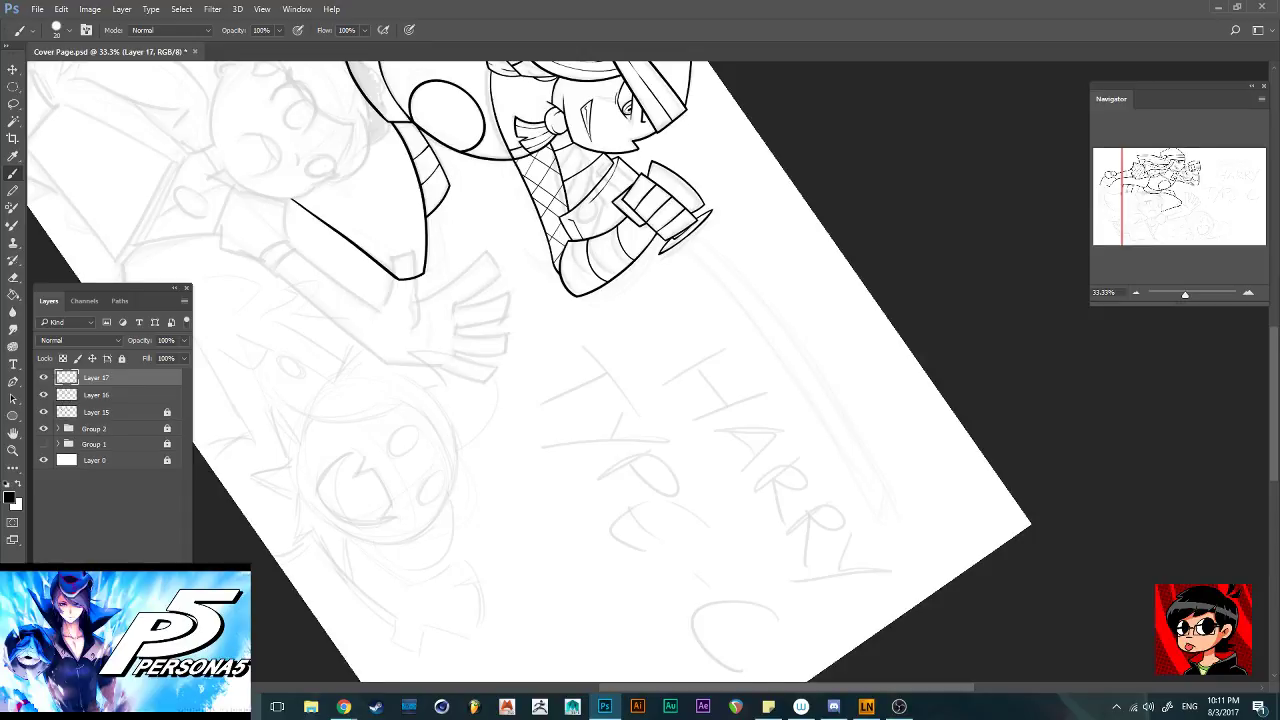
scroll(652, 372, "down", 2)
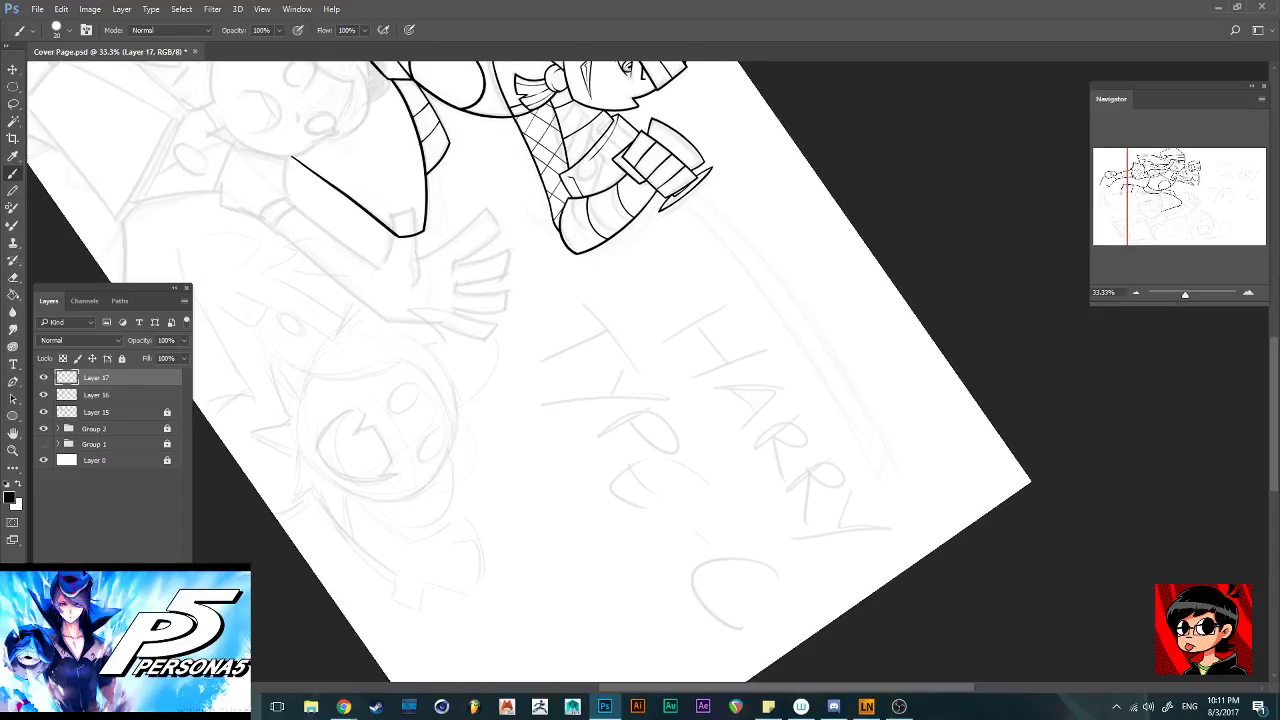
left_click_drag(674, 197, 848, 399)
key("ctrl+z")
left_click_drag(674, 196, 794, 335)
left_click_drag(850, 441, 885, 565)
key("ctrl+z")
mouse_move(672, 197)
left_mouse_down()
mouse_move(780, 298)
mouse_move(865, 432)
mouse_move(910, 562)
left_mouse_up()
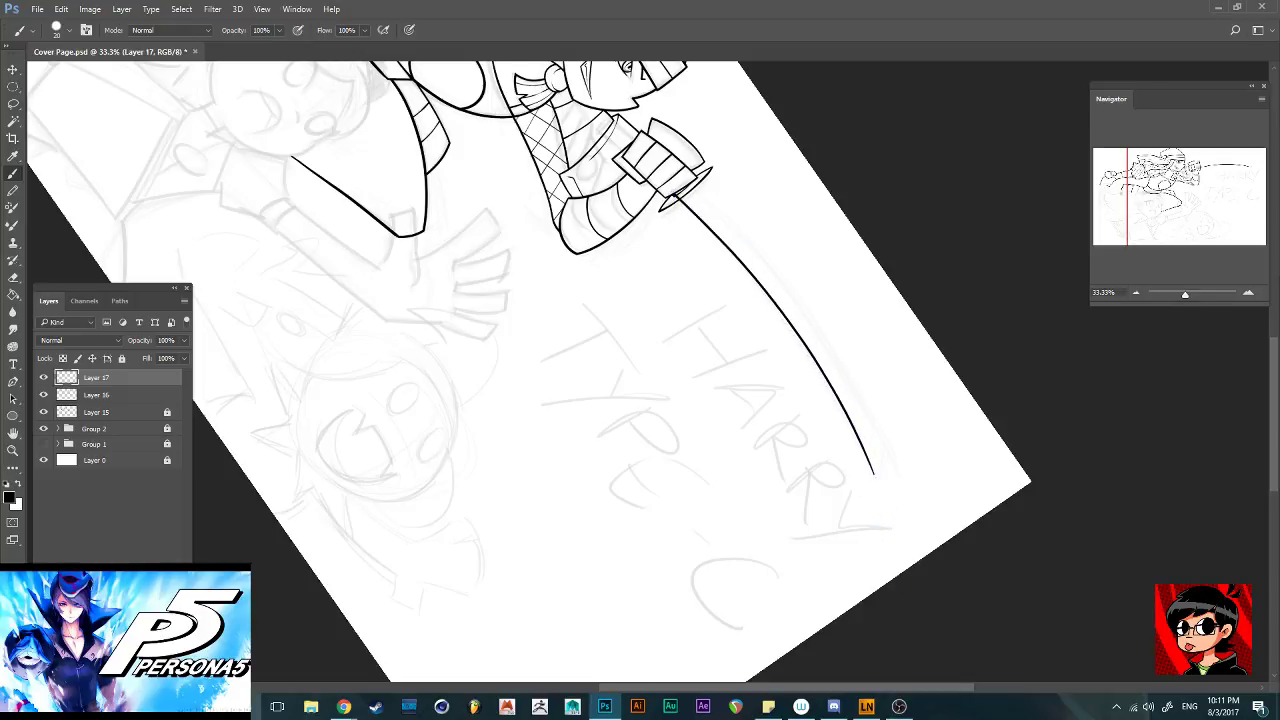
Ink the curved upper edge of the sword blade, roughly parallel to the lower edge
mouse_move(682, 196)
left_mouse_down()
mouse_move(784, 261)
mouse_move(845, 335)
mouse_move(948, 525)
left_mouse_up()
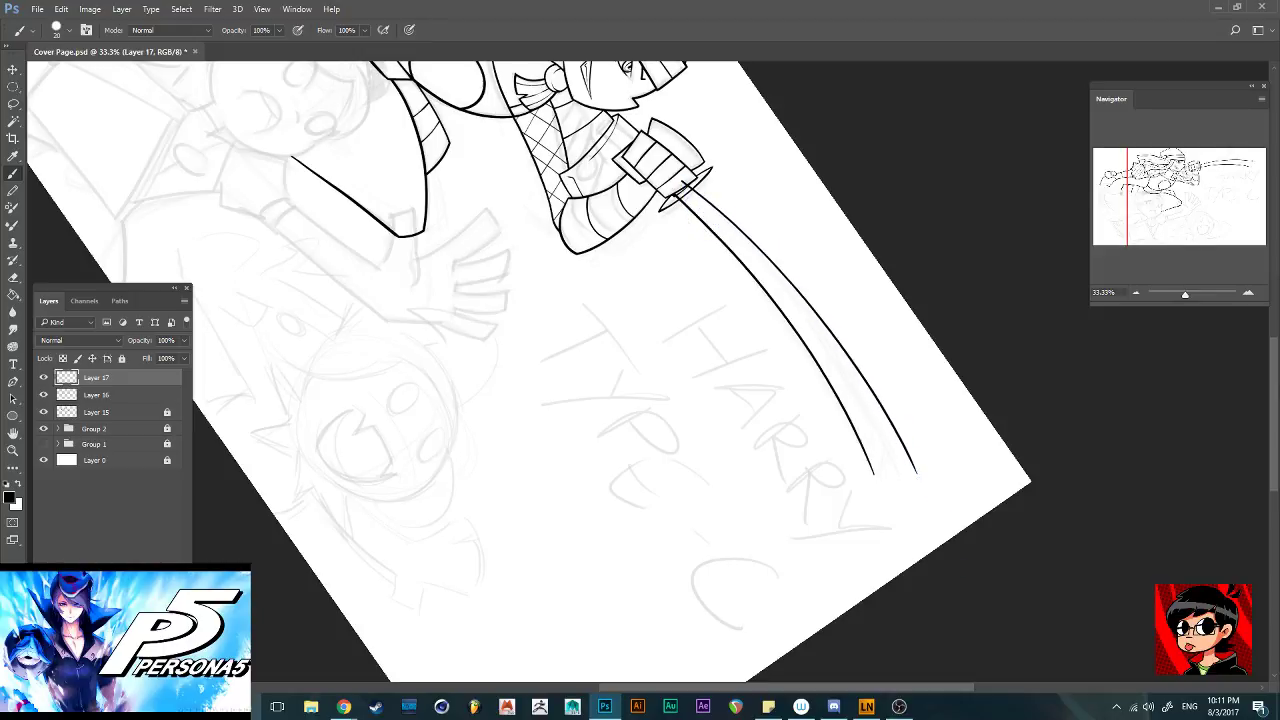
key("ctrl+z")
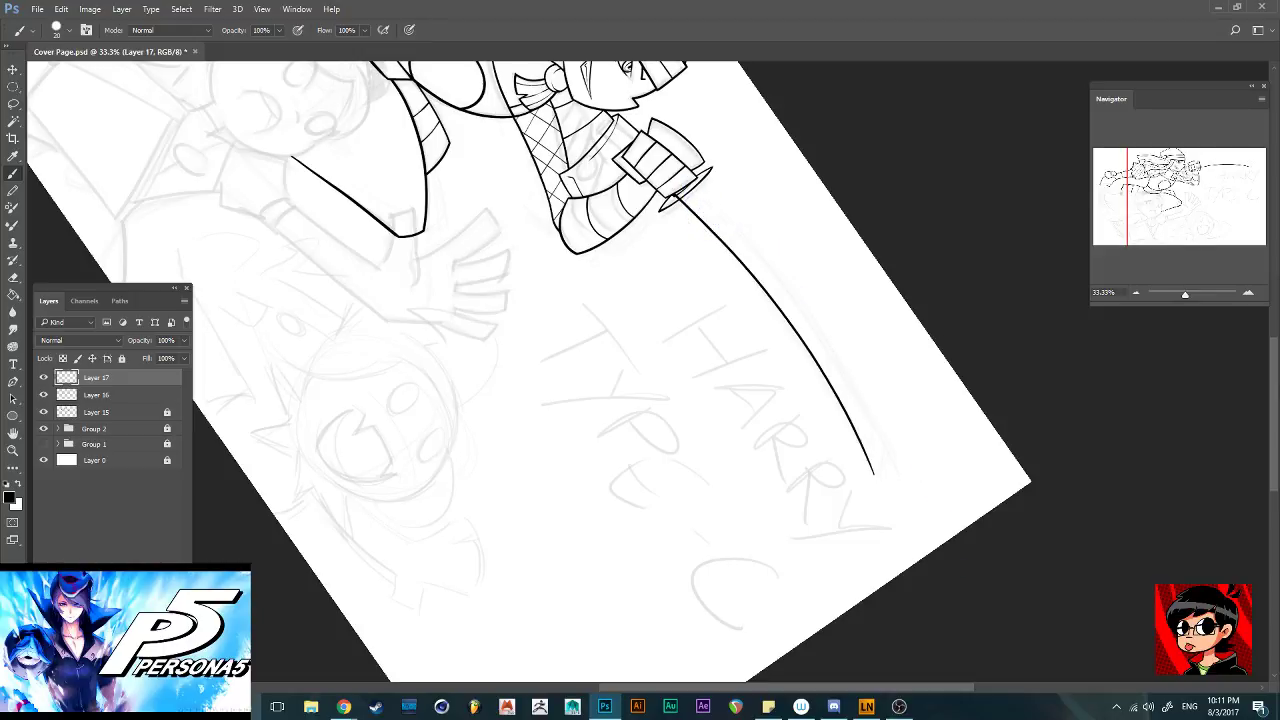
mouse_move(686, 196)
left_mouse_down()
mouse_move(735, 222)
mouse_move(800, 284)
mouse_move(874, 394)
mouse_move(935, 525)
left_mouse_up()
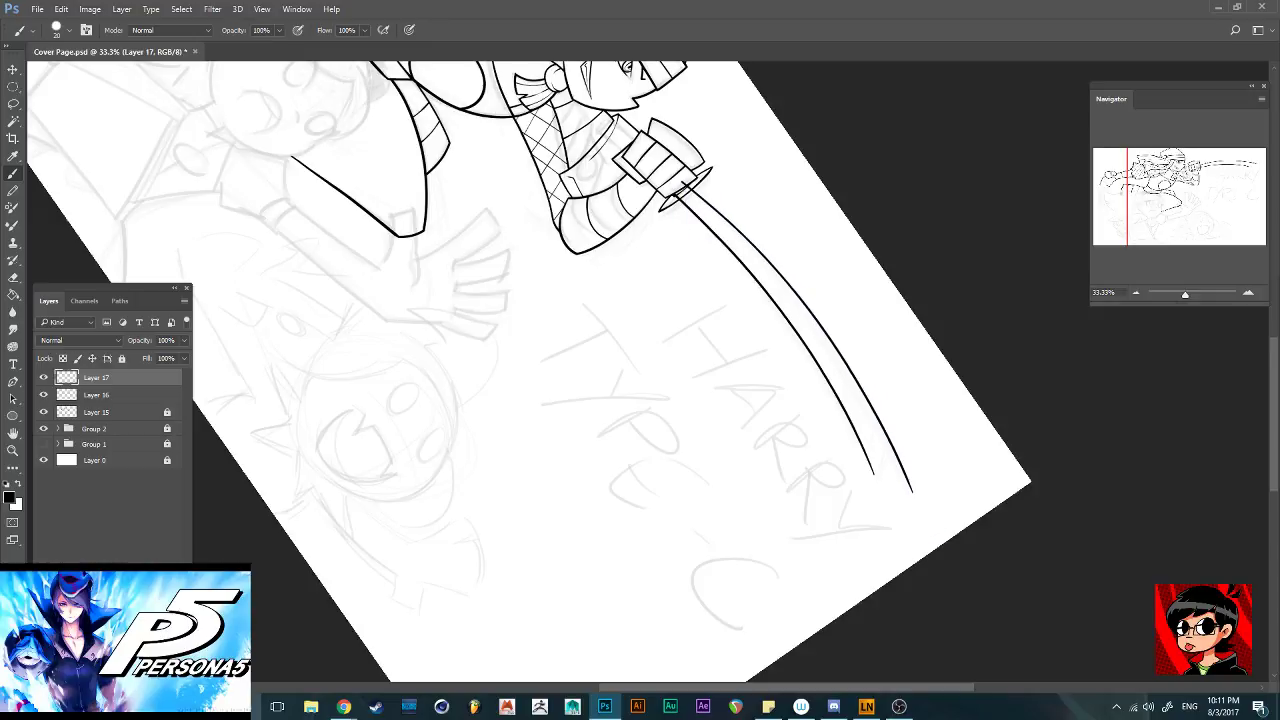
Ink a slanted line joining the upper and lower blade edges to form the sword's tip
key("r")
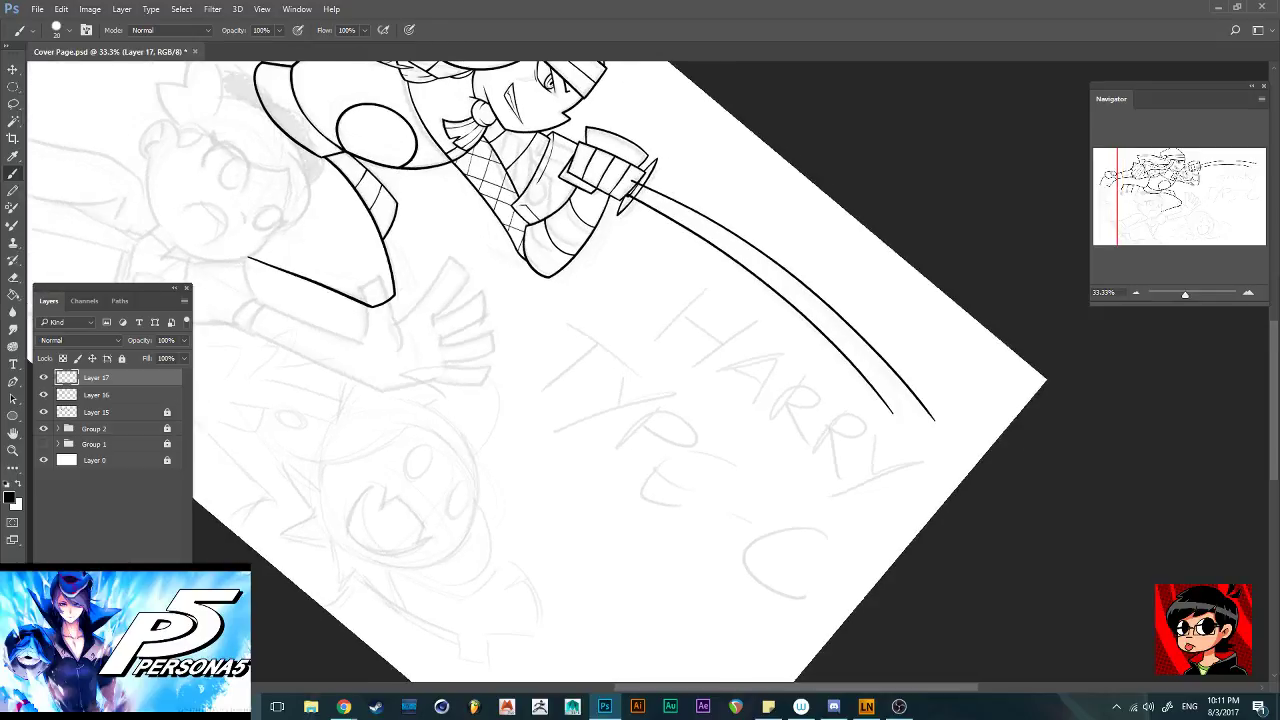
key("r")
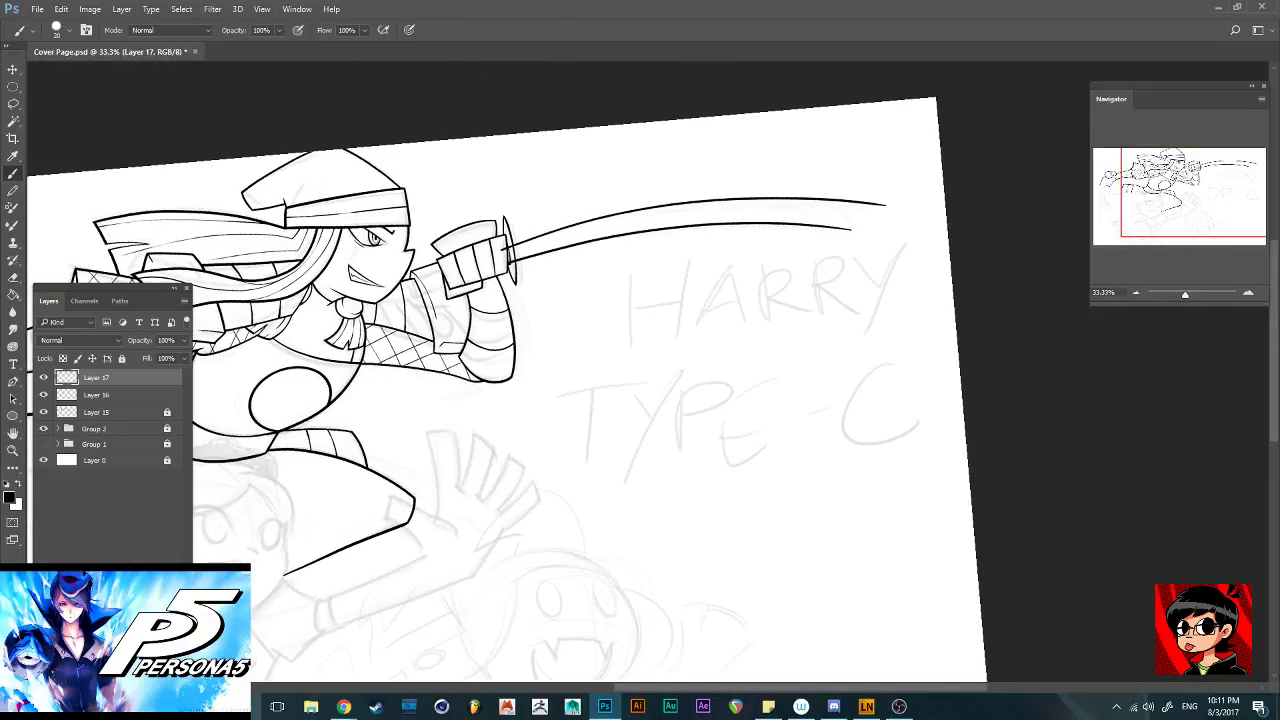
key("alt+Tab")
key("alt+Tab")
left_click_drag(887, 202, 843, 234)
key("ctrl+plus")
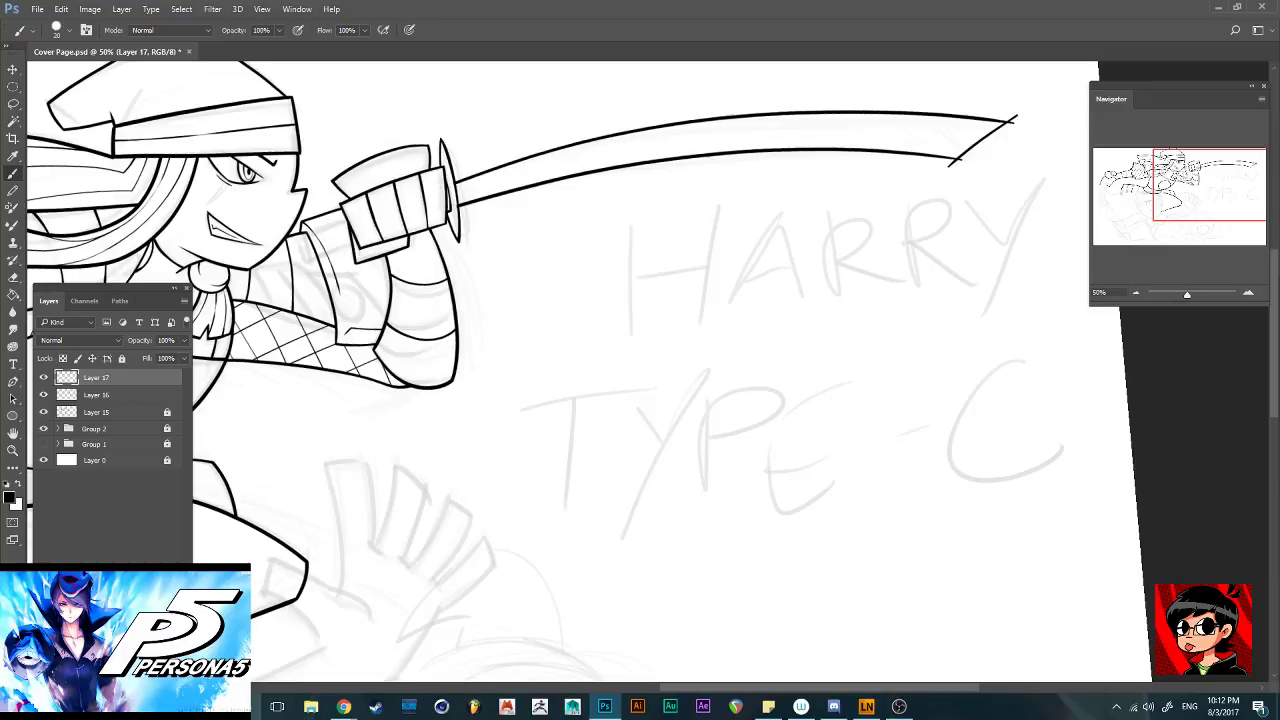
Nudge the sword blade layer slightly upward in small increments so it lines up with the guard
scroll(646, 370, "up", 2)
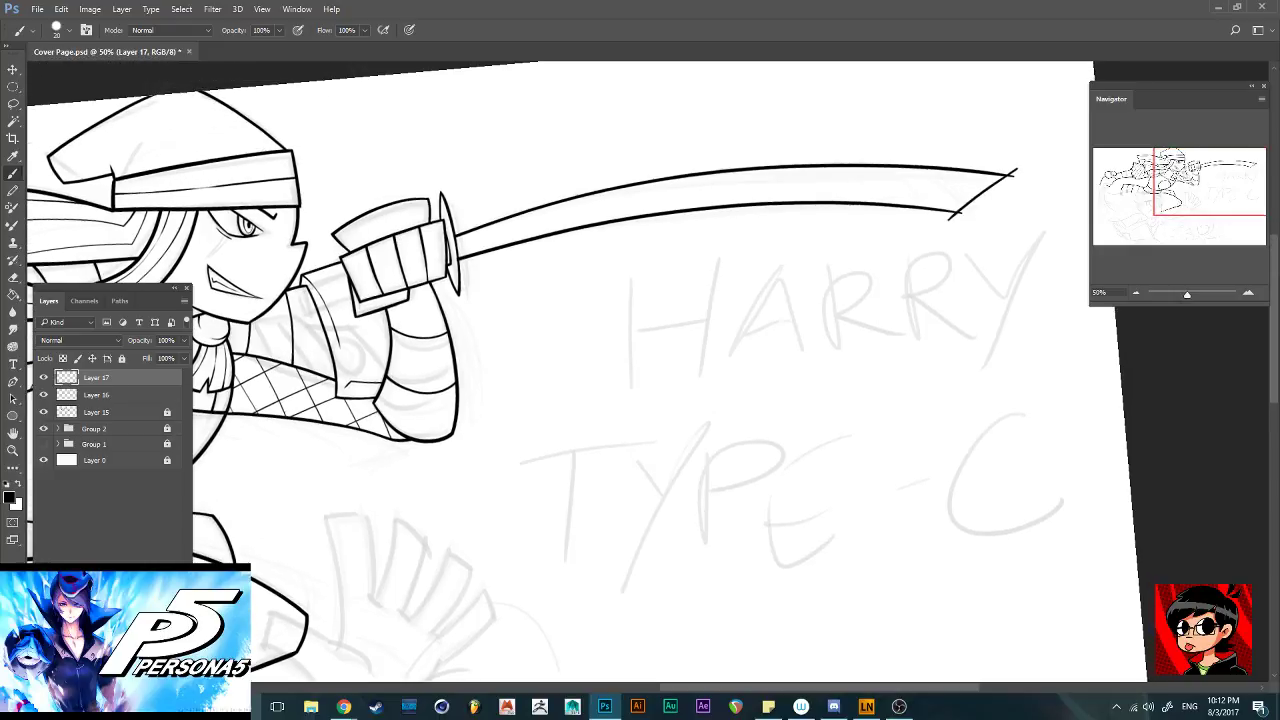
key("v")
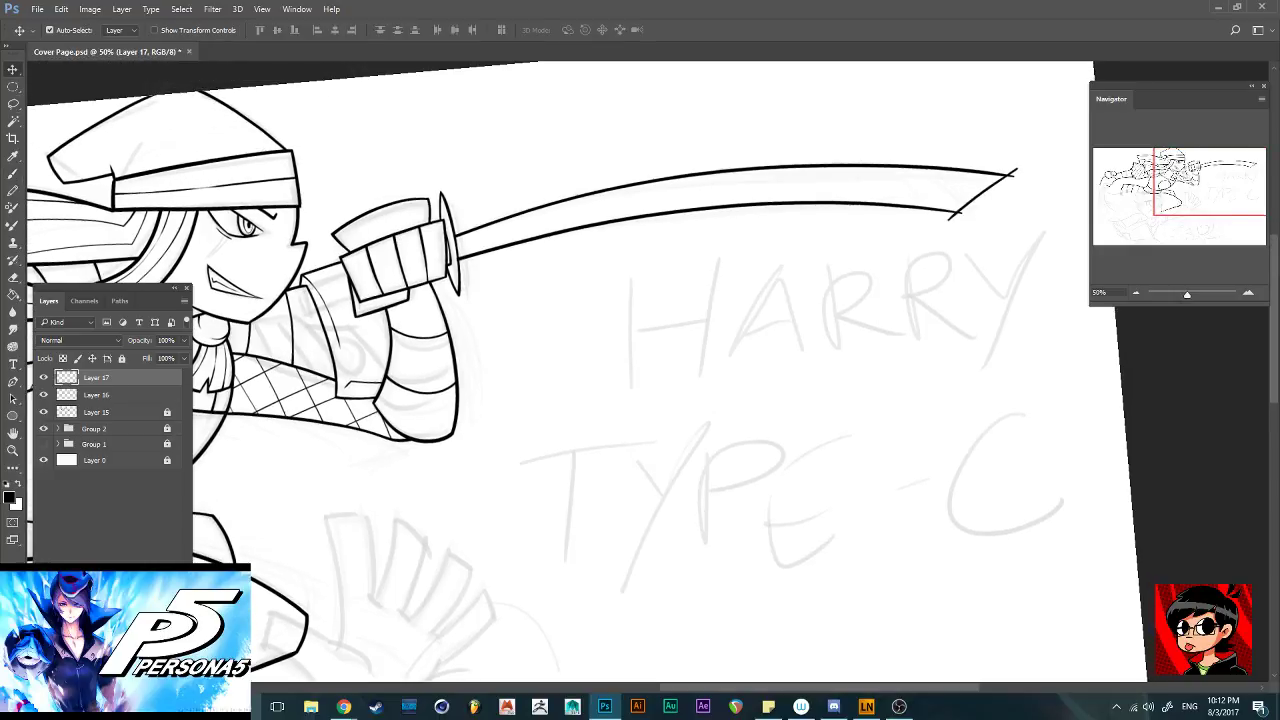
key("Up")
key("Up")
key("Up")
key("Up")
key("Up")
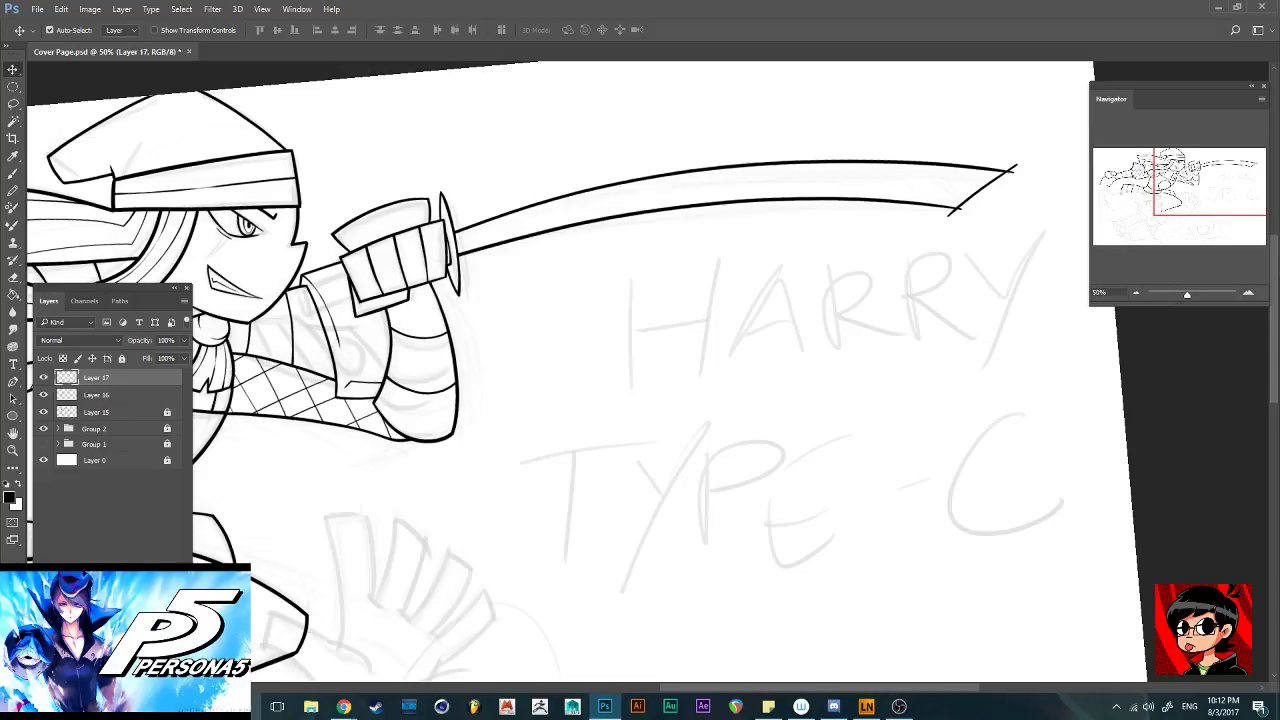
Trim the overshooting line ends at both corners of the sword's tip and return to the Brush tool
key("r")
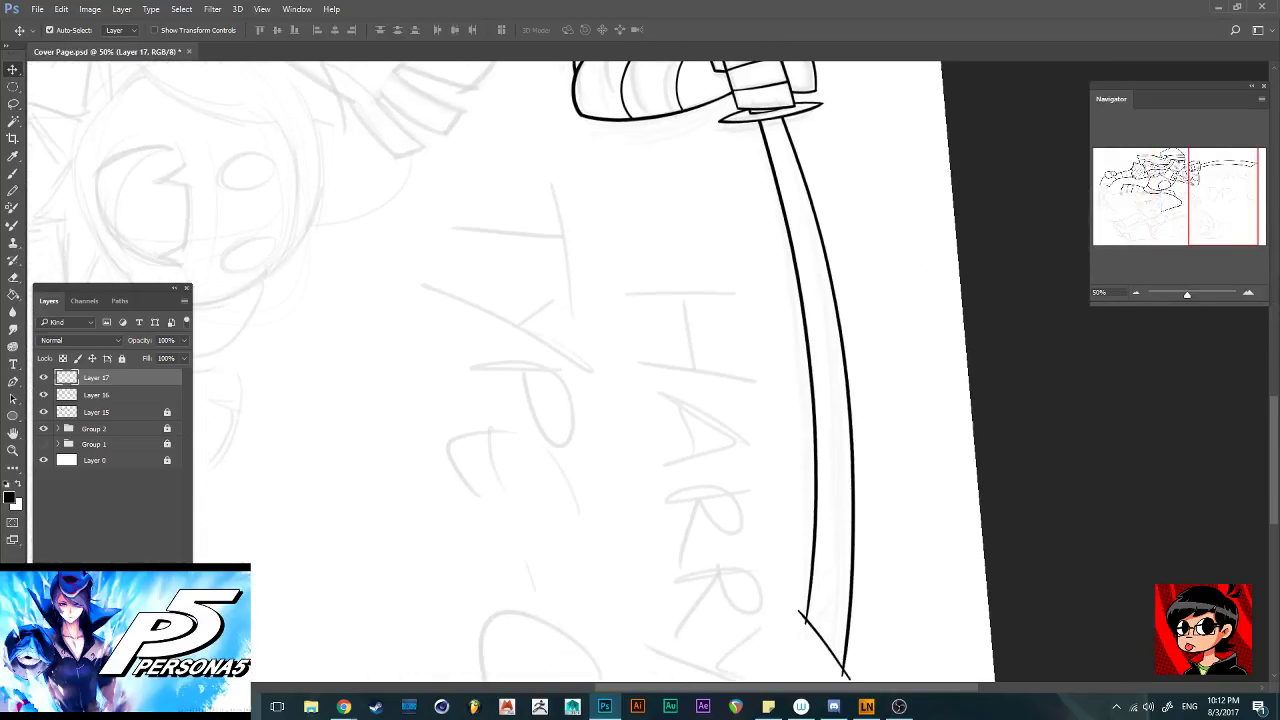
scroll(640, 372, "down", 5)
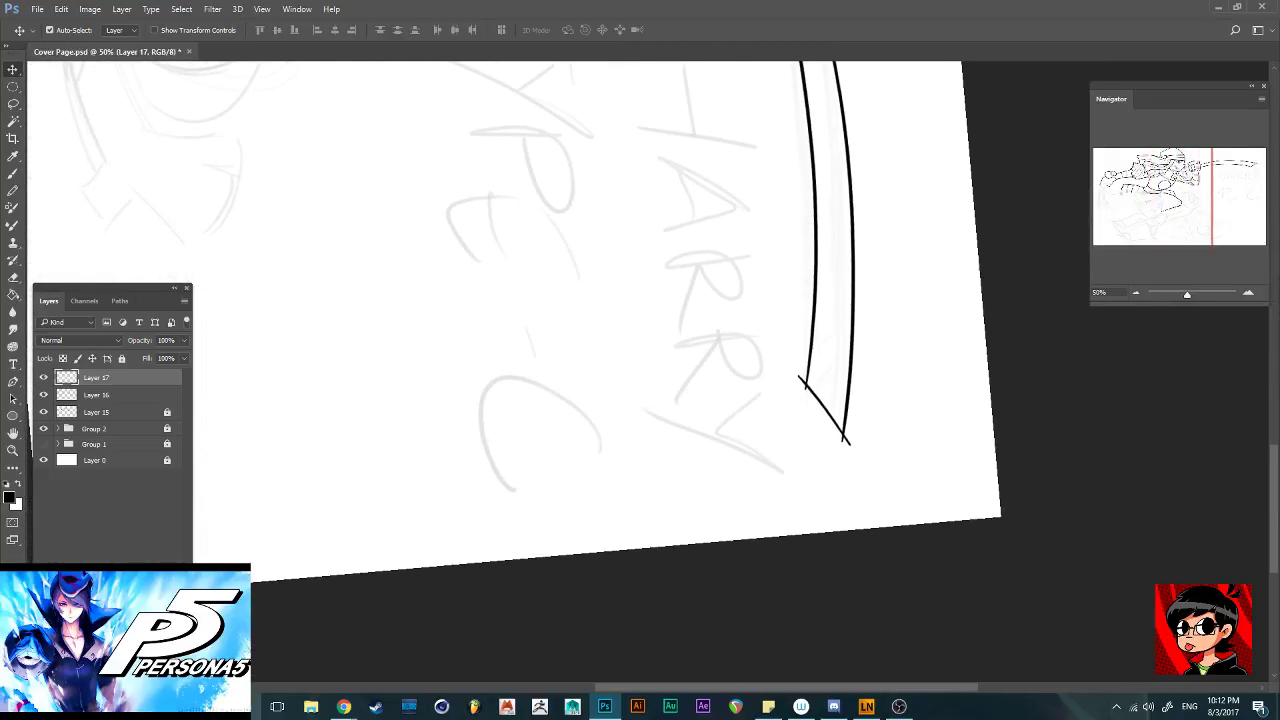
key("ctrl+plus")
key("ctrl+plus")
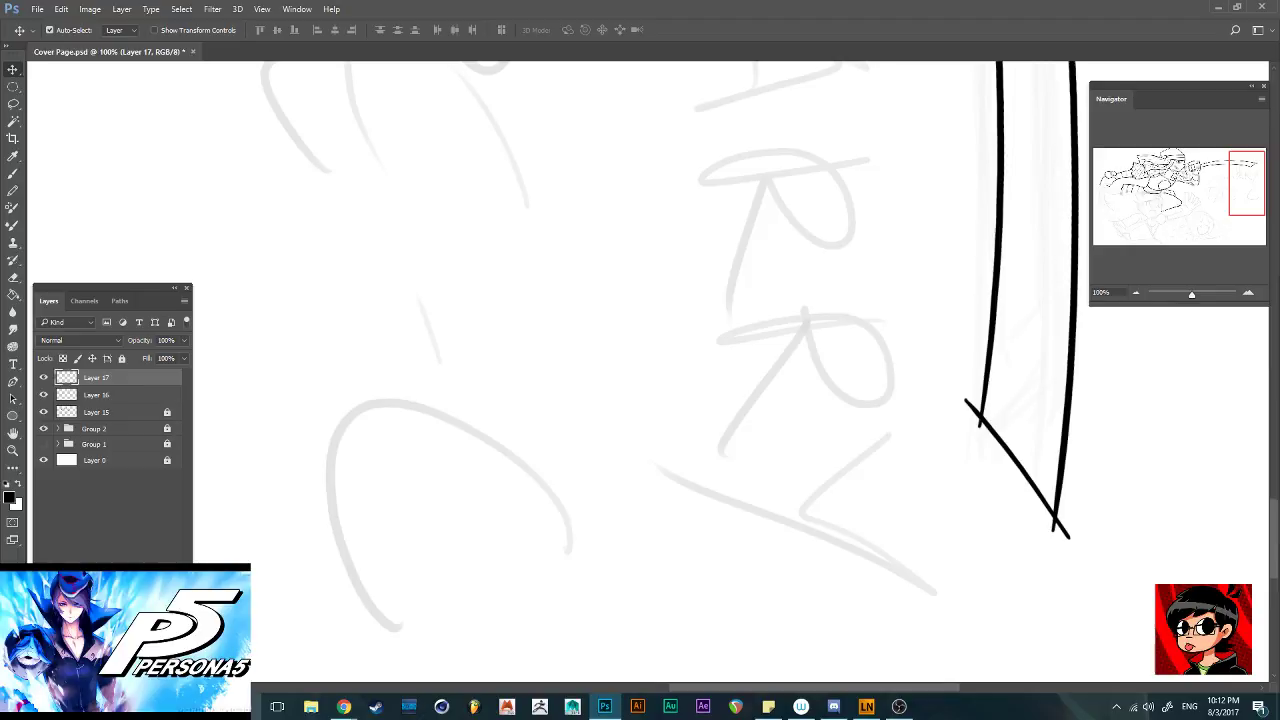
scroll(620, 370, "right", 8)
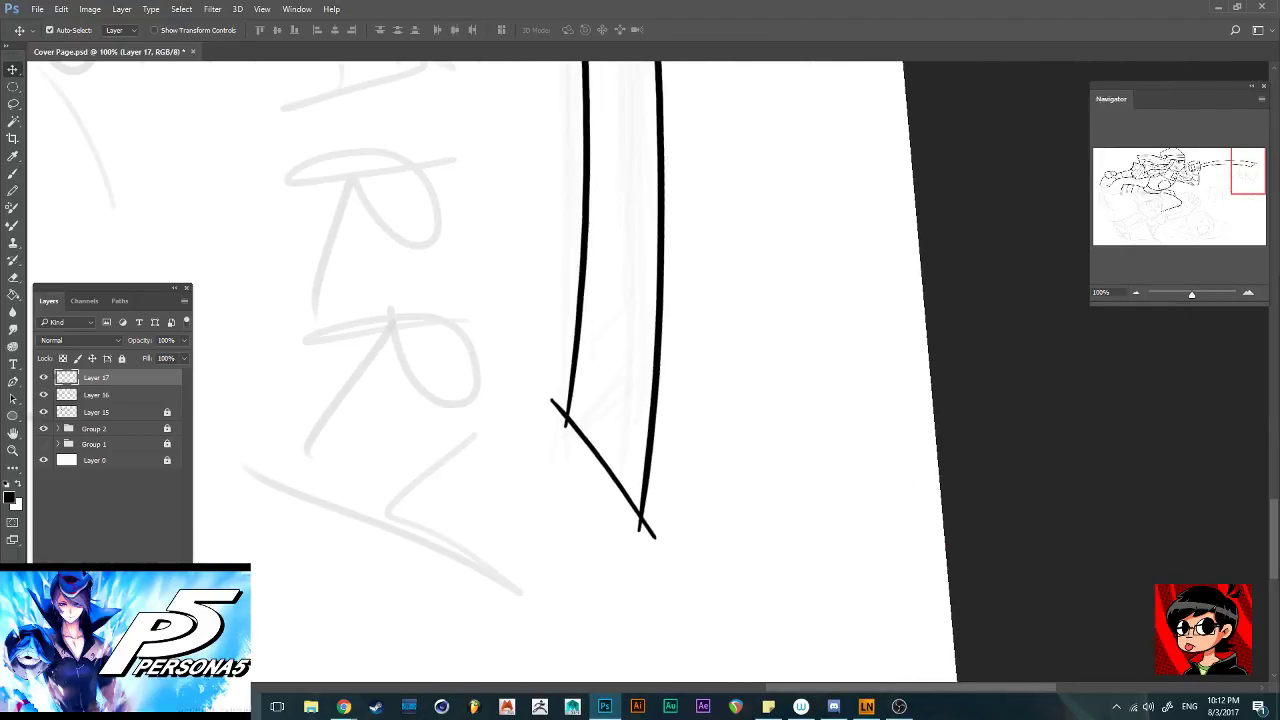
left_click_drag(550, 399, 561, 409)
key("ctrl+minus")
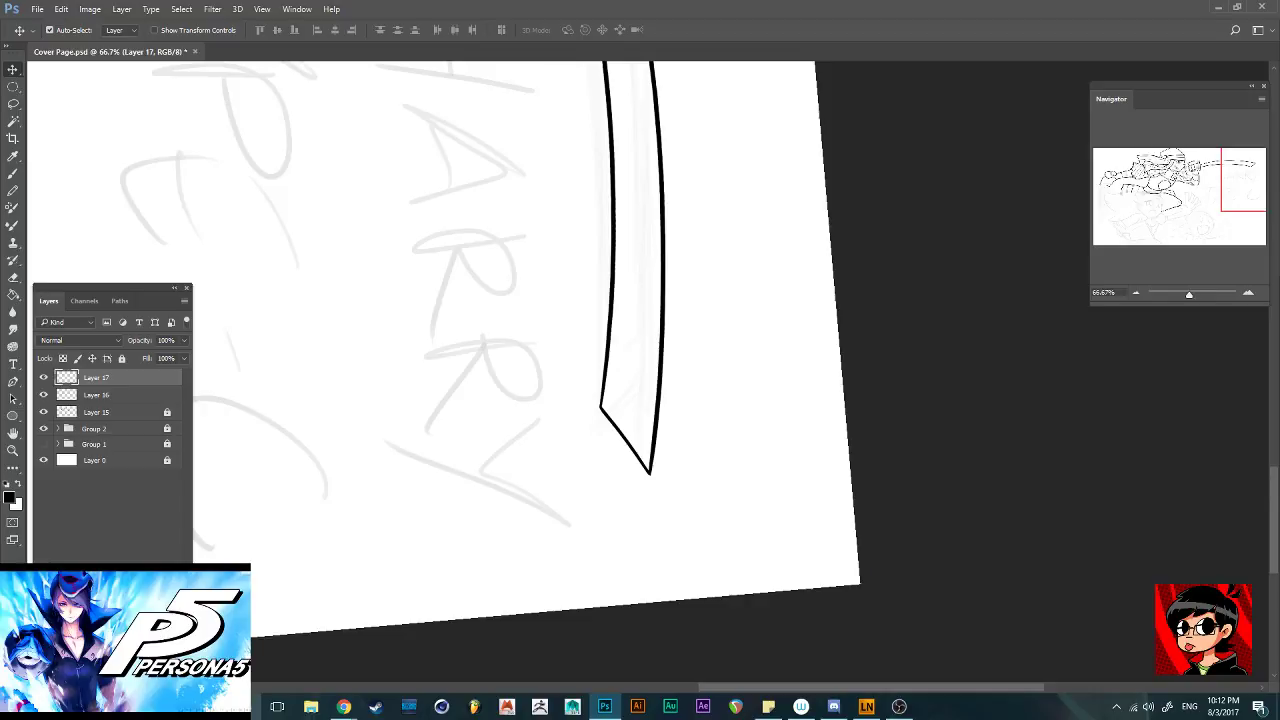
scroll(648, 371, "up", 2)
scroll(648, 371, "up", 1)
key("ctrl+minus")
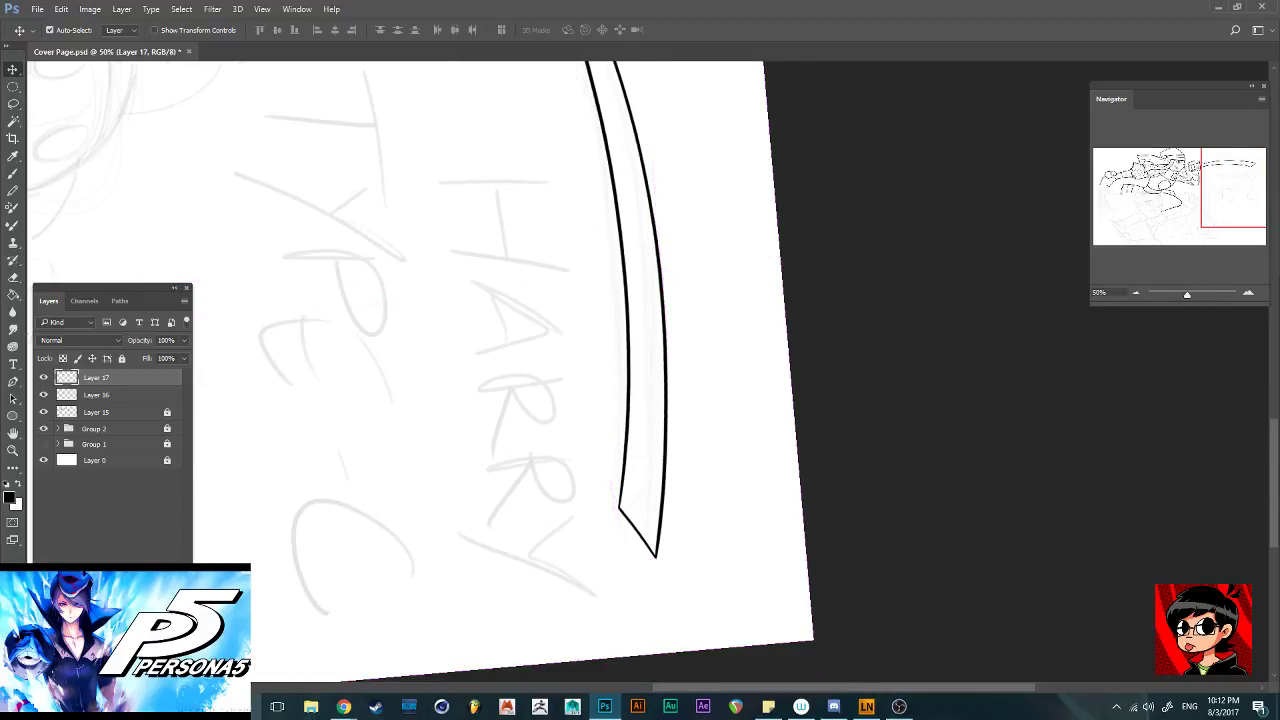
key("ctrl+minus")
scroll(508, 360, "up", 1)
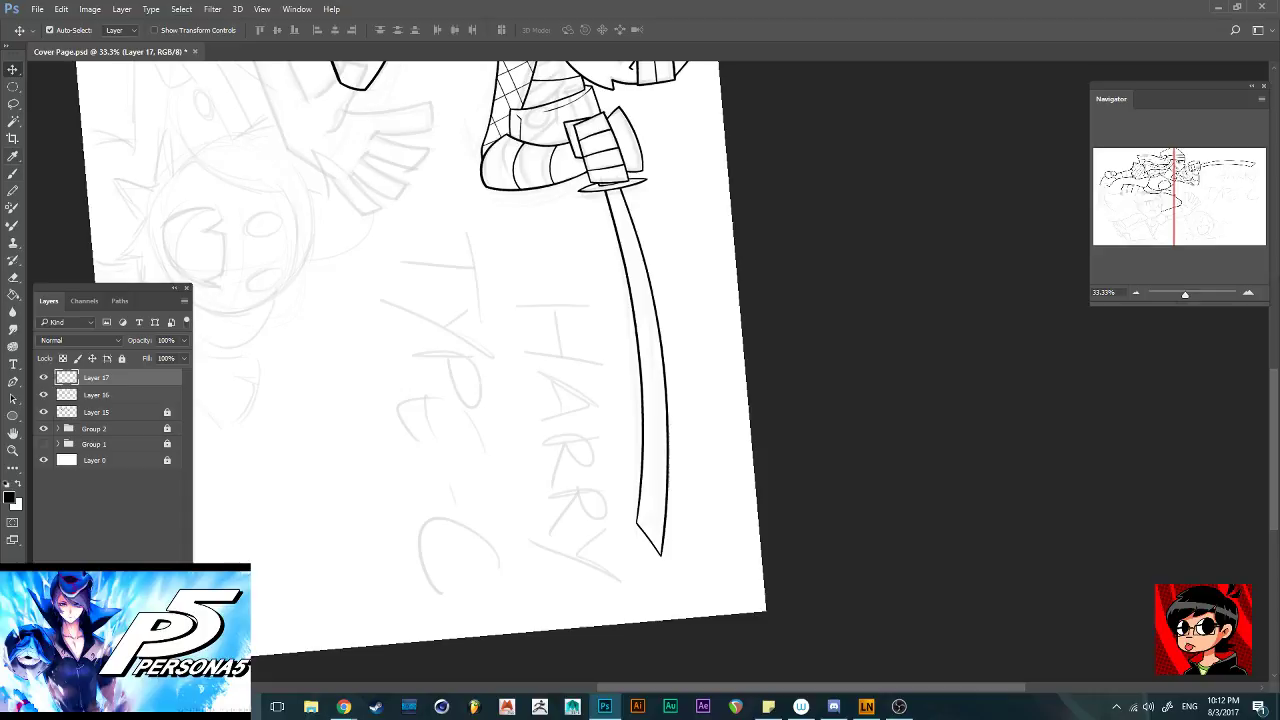
key("b")
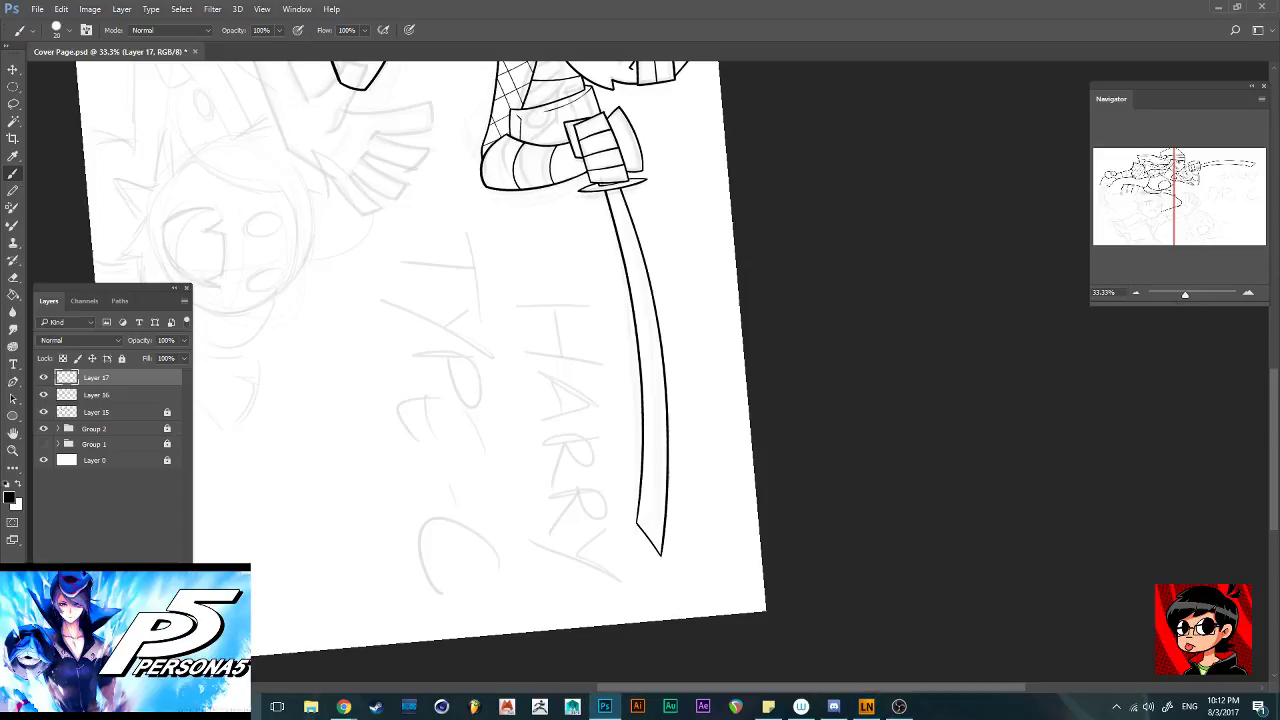
mouse_move(612, 176)
left_mouse_down()
mouse_move(655, 313)
mouse_move(670, 506)
left_mouse_up()
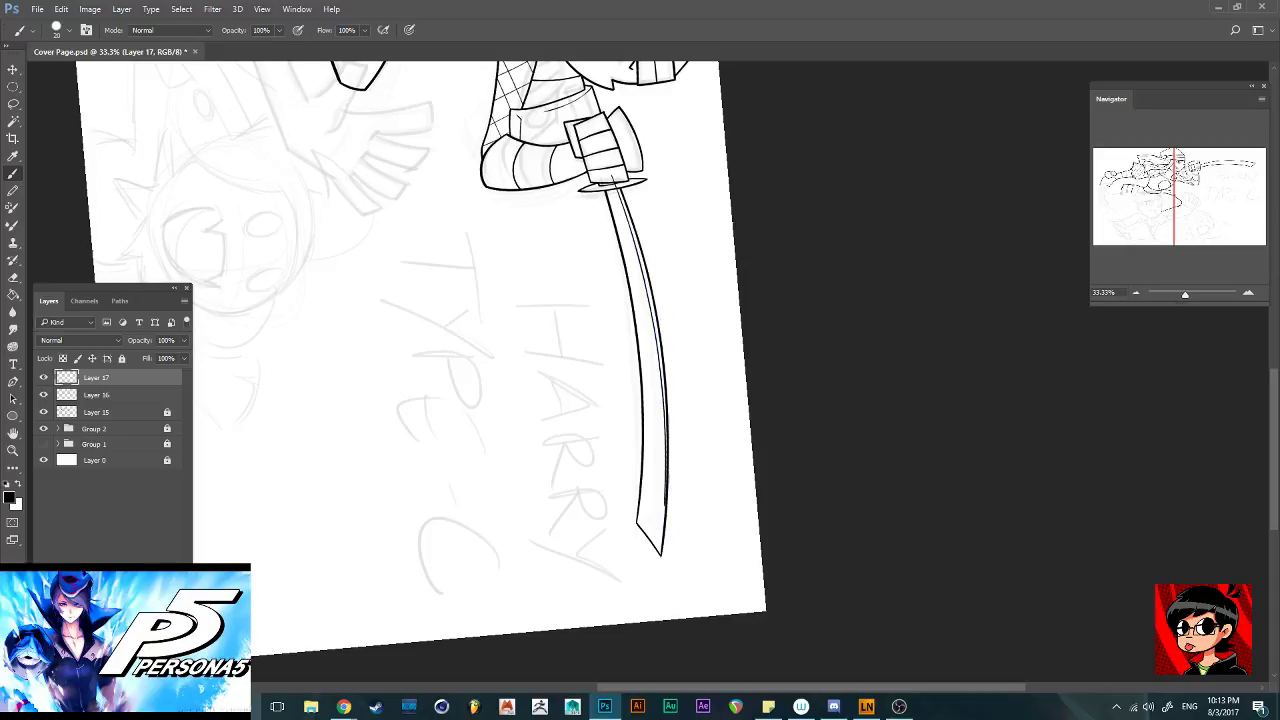
key("ctrl+z")
left_click_drag(608, 184, 662, 364)
key("ctrl+z")
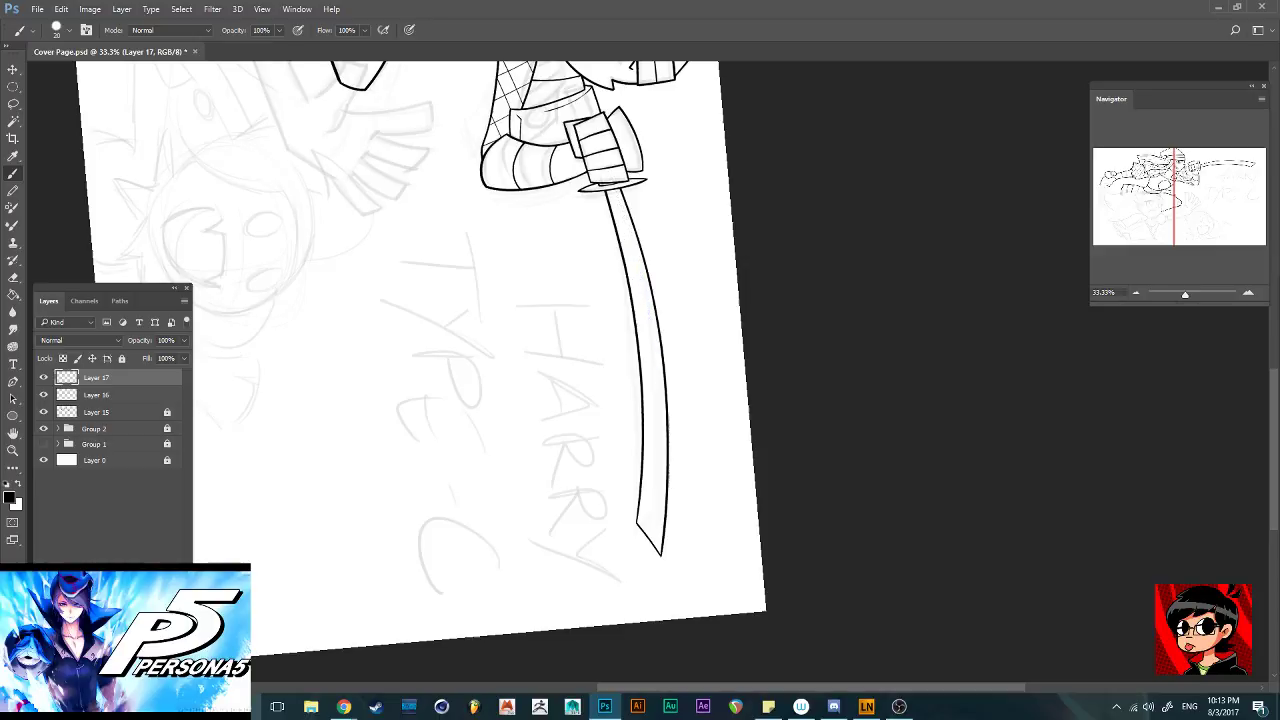
Ink a thin curved ridge line inside the blade from the guard to the tip and save the cover page
mouse_move(608, 184)
left_mouse_down()
mouse_move(645, 270)
mouse_move(655, 340)
mouse_move(664, 468)
mouse_move(647, 614)
left_mouse_up()
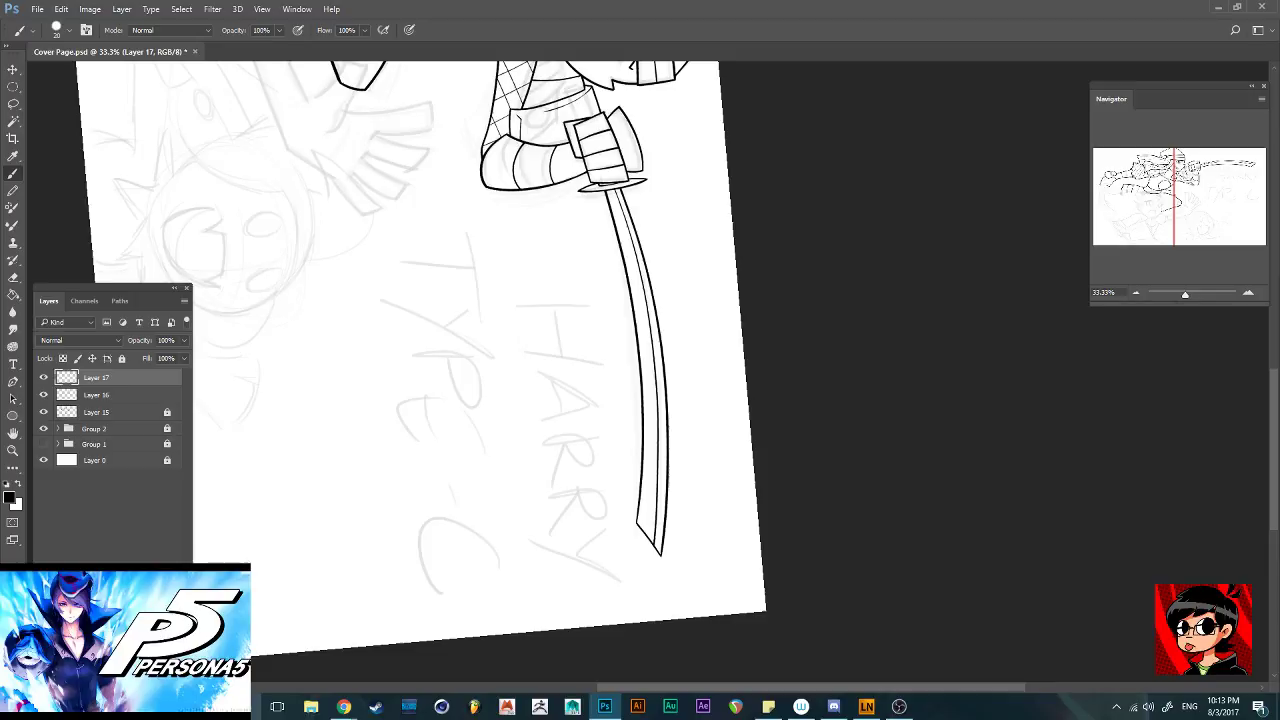
scroll(640, 370, "up", 4)
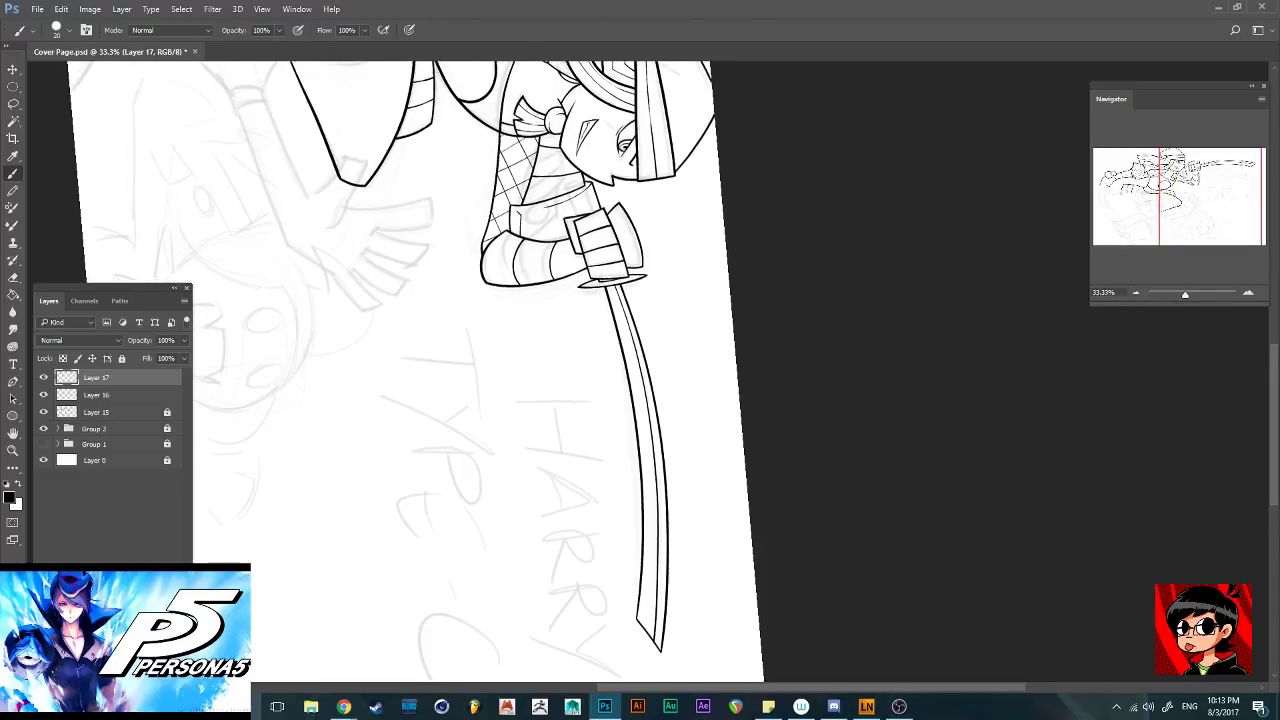
key("ctrl+minus")
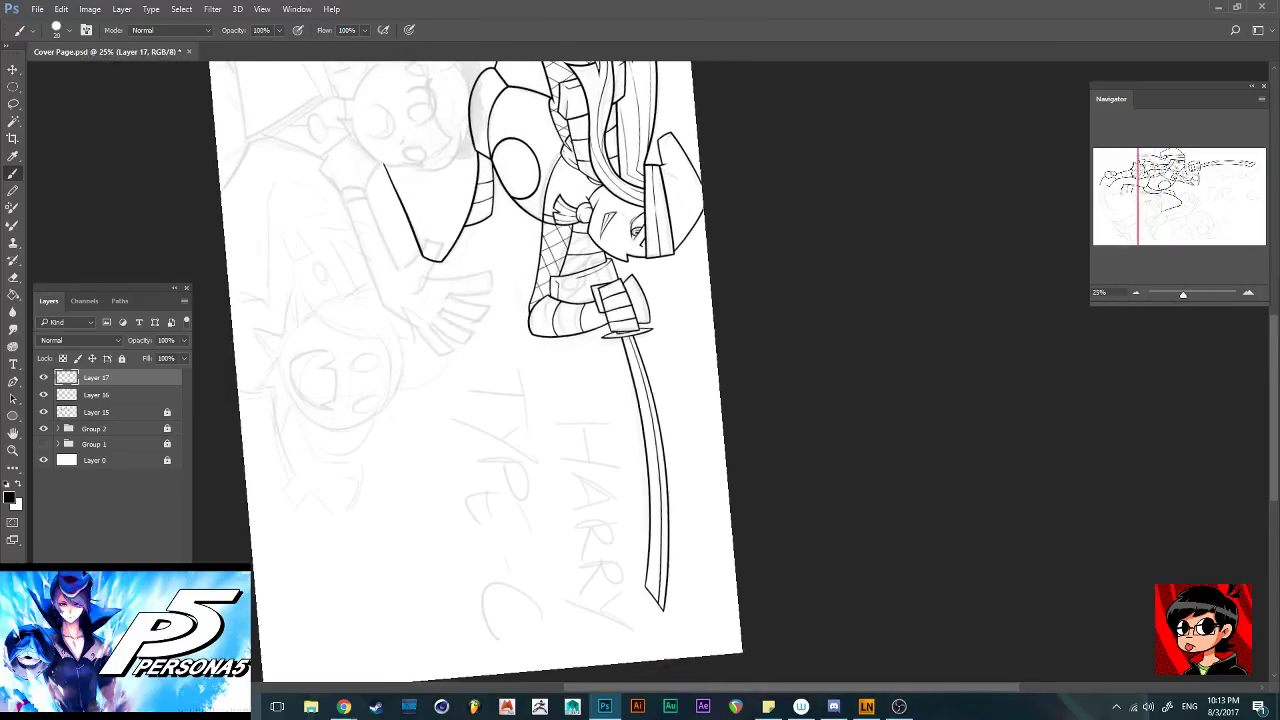
key("r")
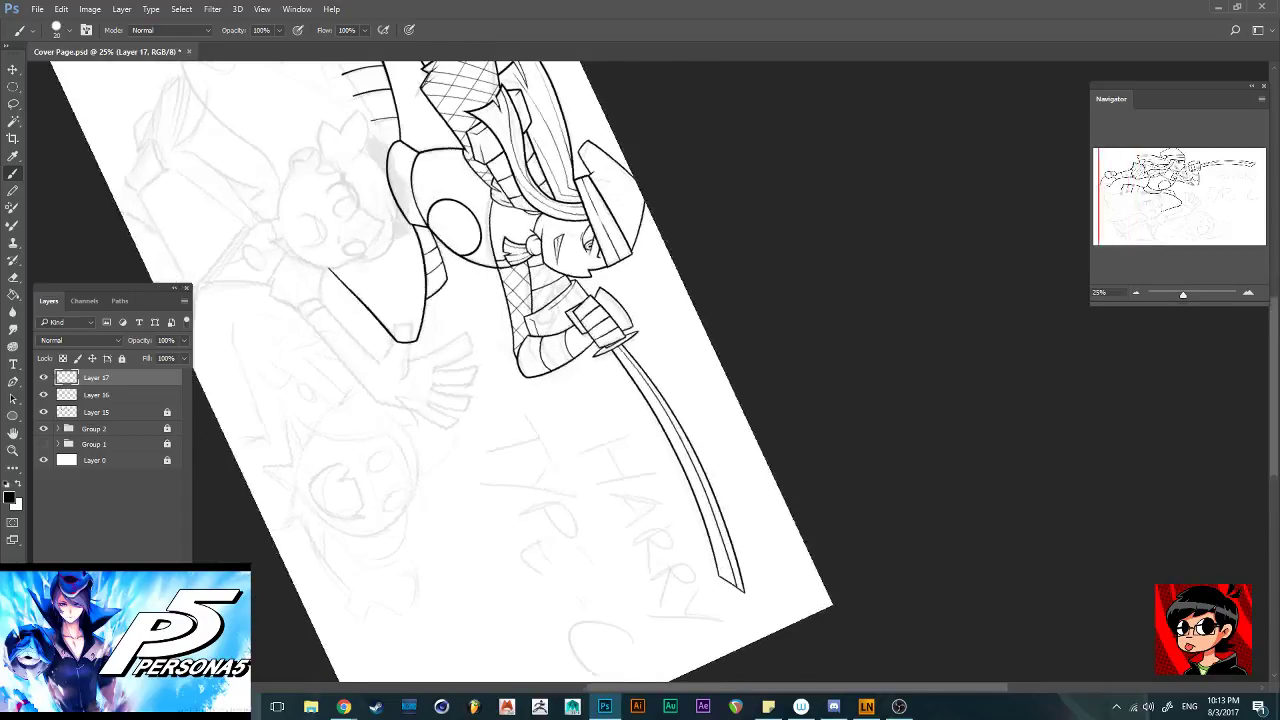
key("r")
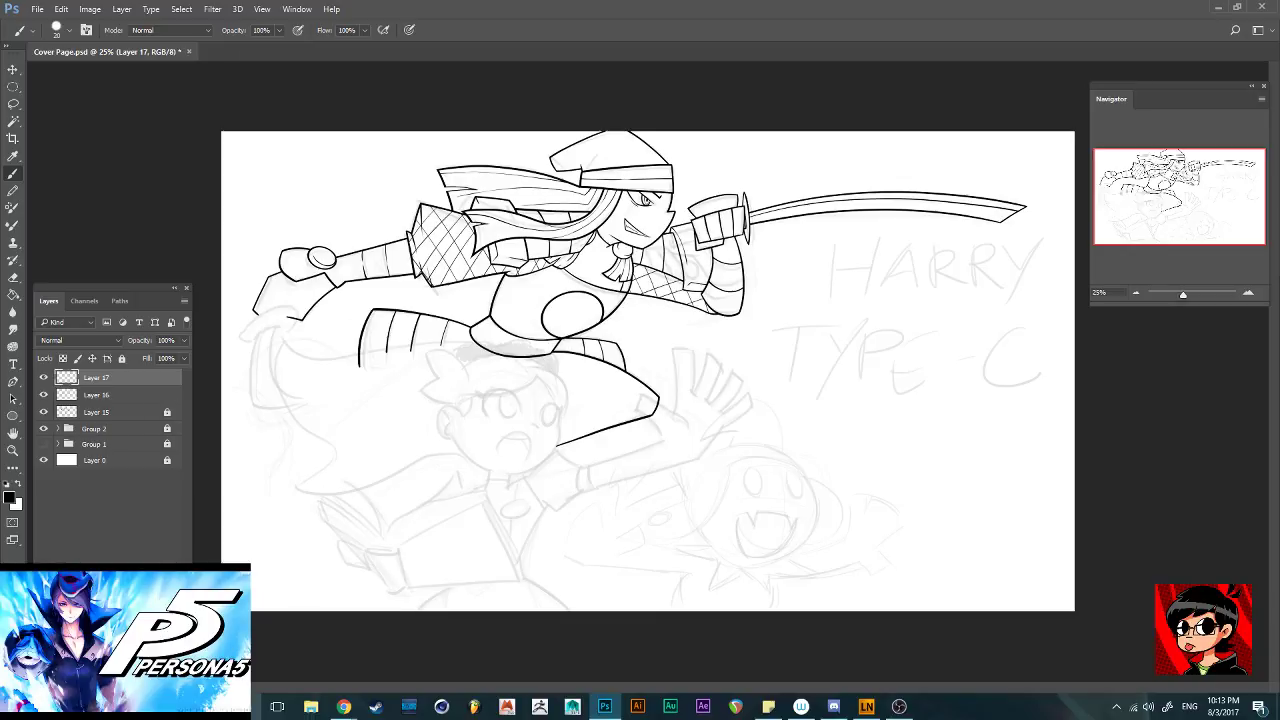
key("ctrl+s")
key("ctrl+plus")
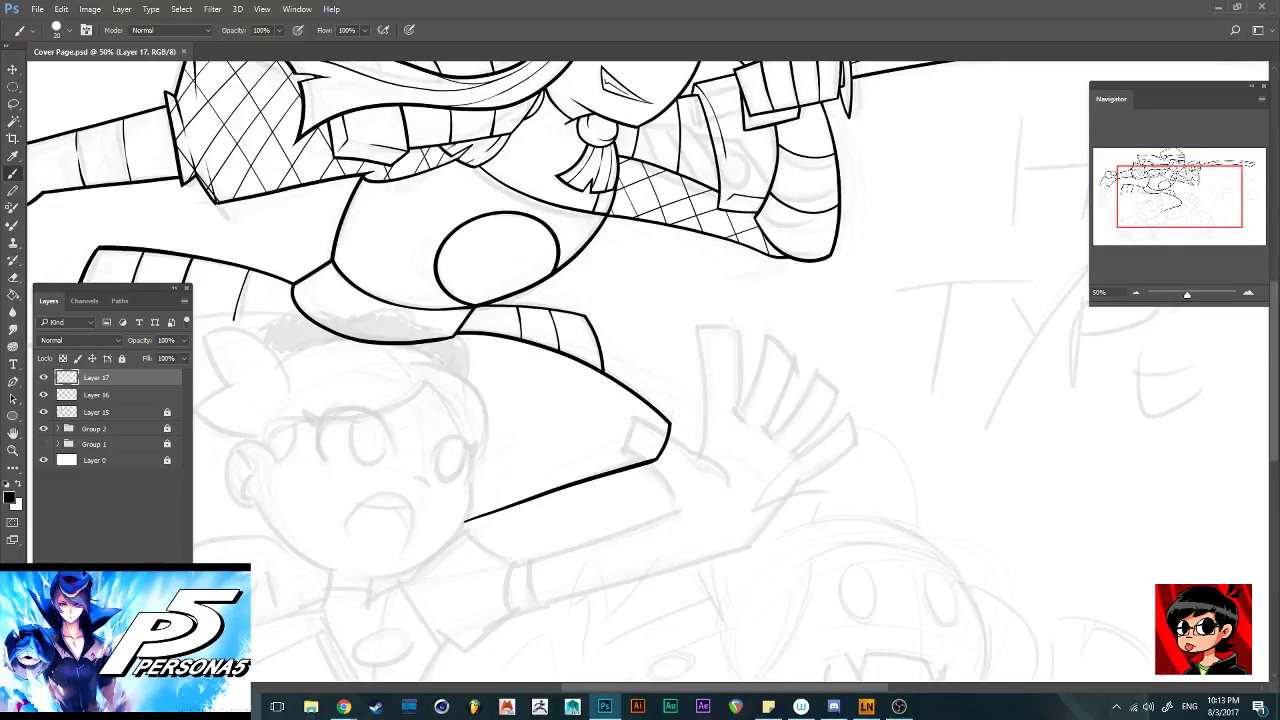
scroll(640, 371, "left", 3)
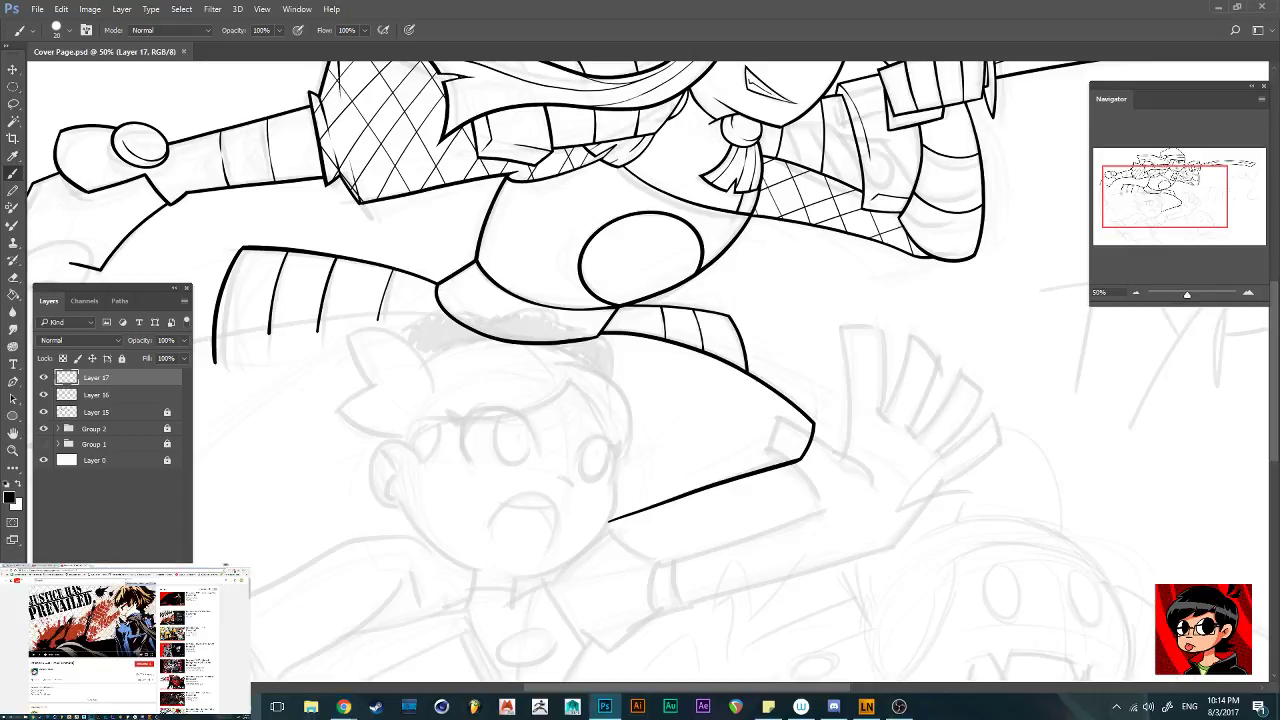
scroll(640, 371, "down", 5)
scroll(640, 371, "up", 6)
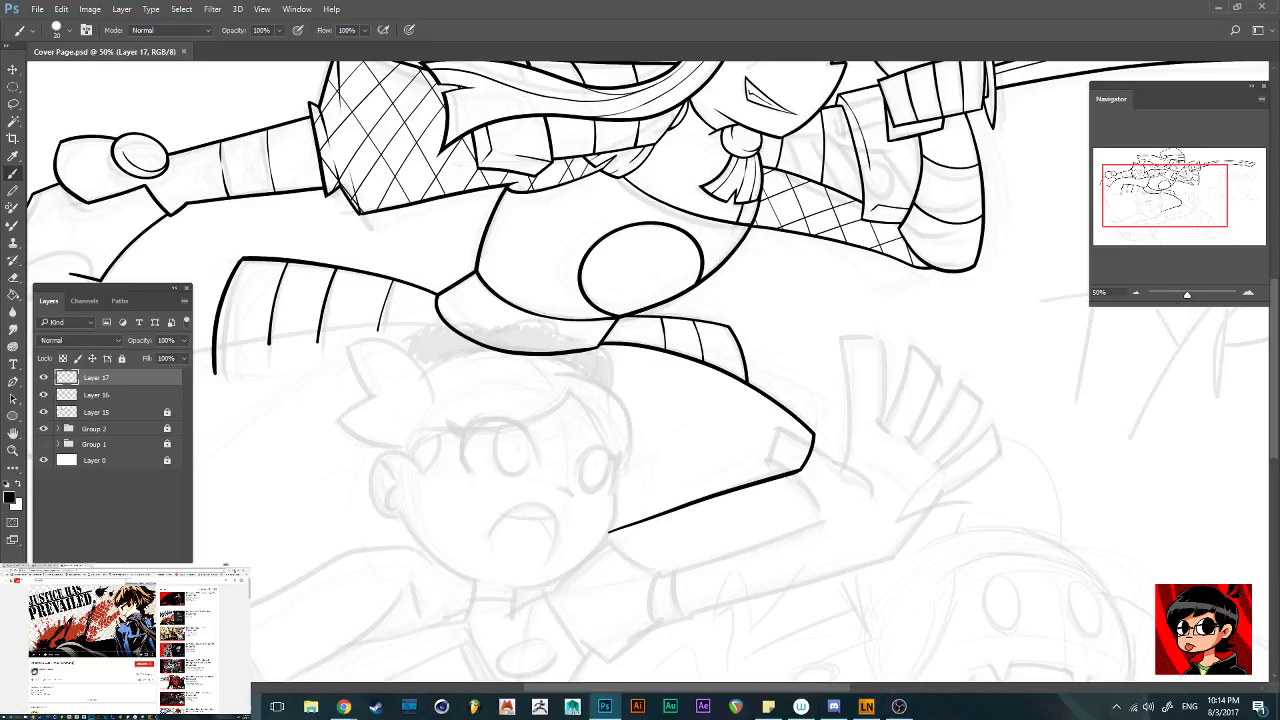
left_click_drag(687, 687, 617, 687)
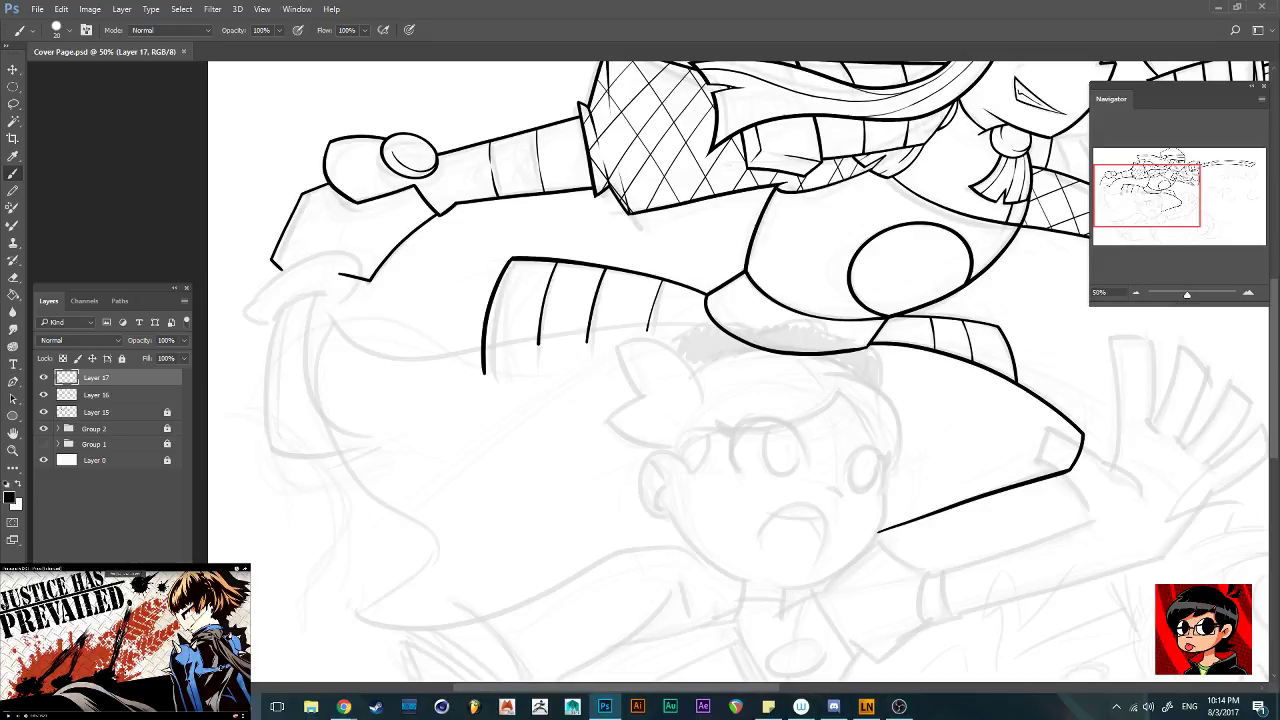
scroll(738, 372, "left", 1)
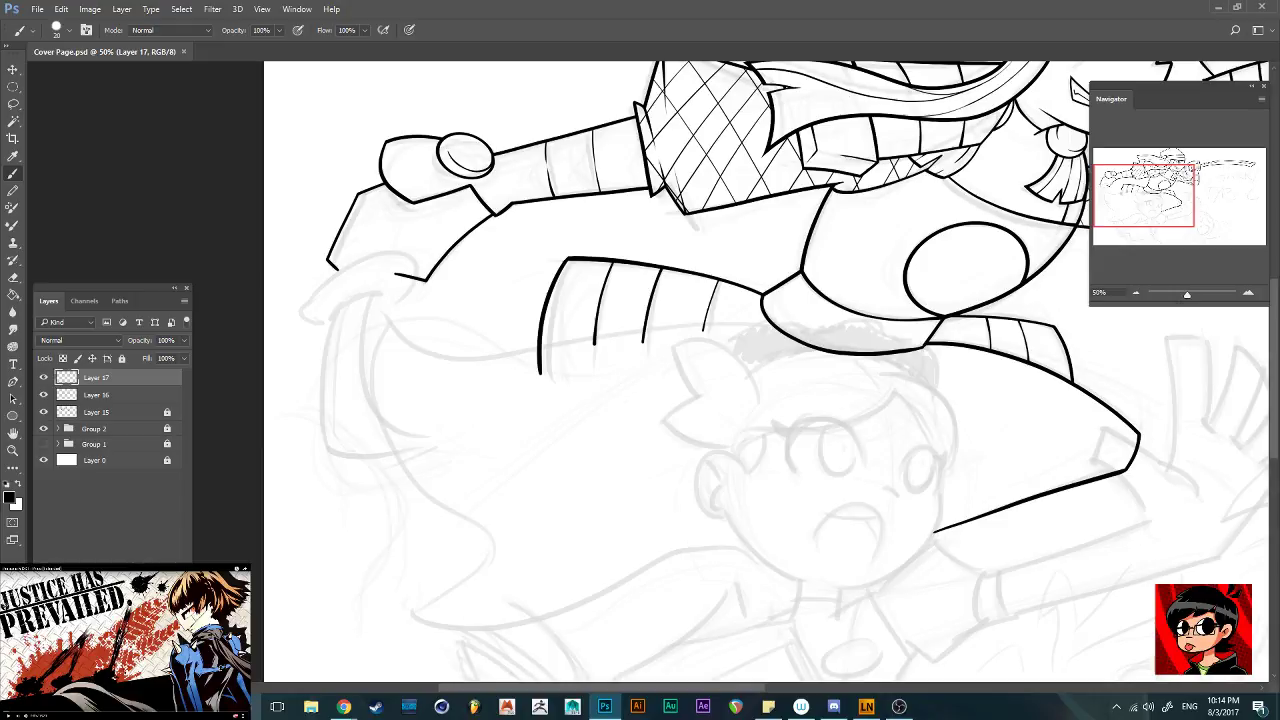
Unlock Layer 15, merge it with Layer 16 and Layer 17, and lock the merged line art layer
left_click(97, 412)
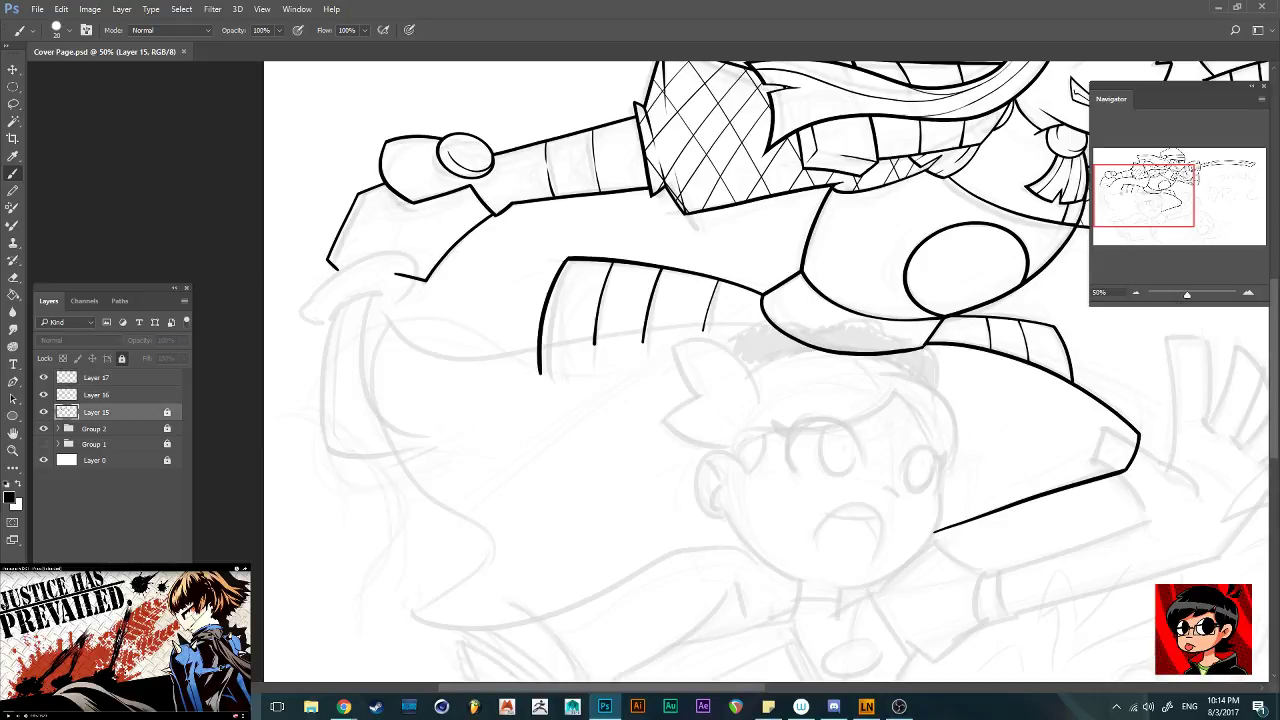
left_click(122, 358)
left_click(110, 377, "shift")
right_click(114, 377)
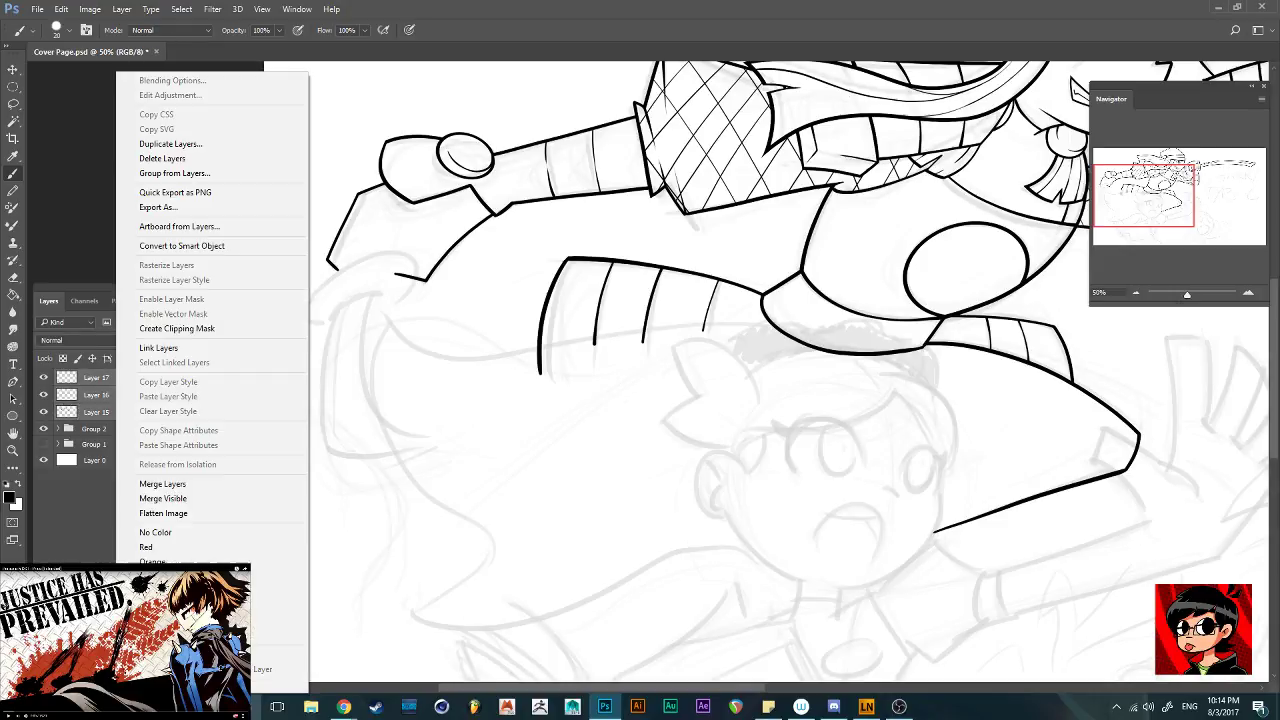
left_click(162, 484)
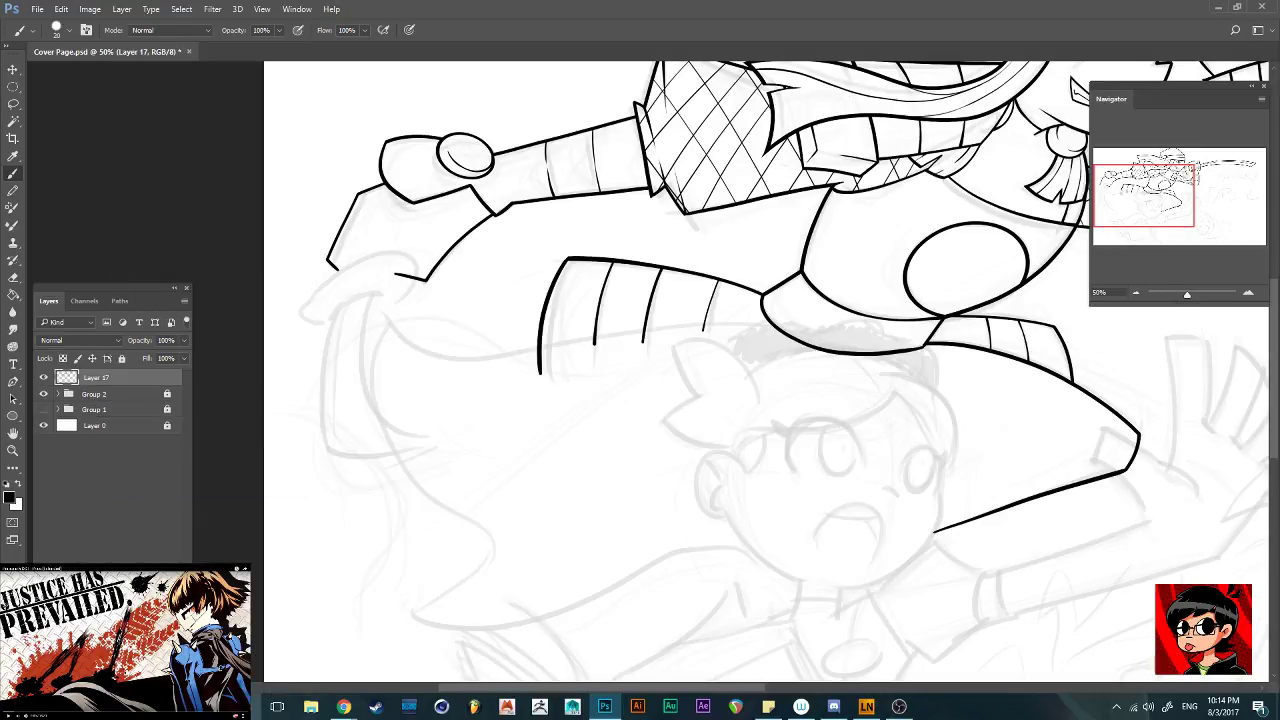
key("ctrl+slash")
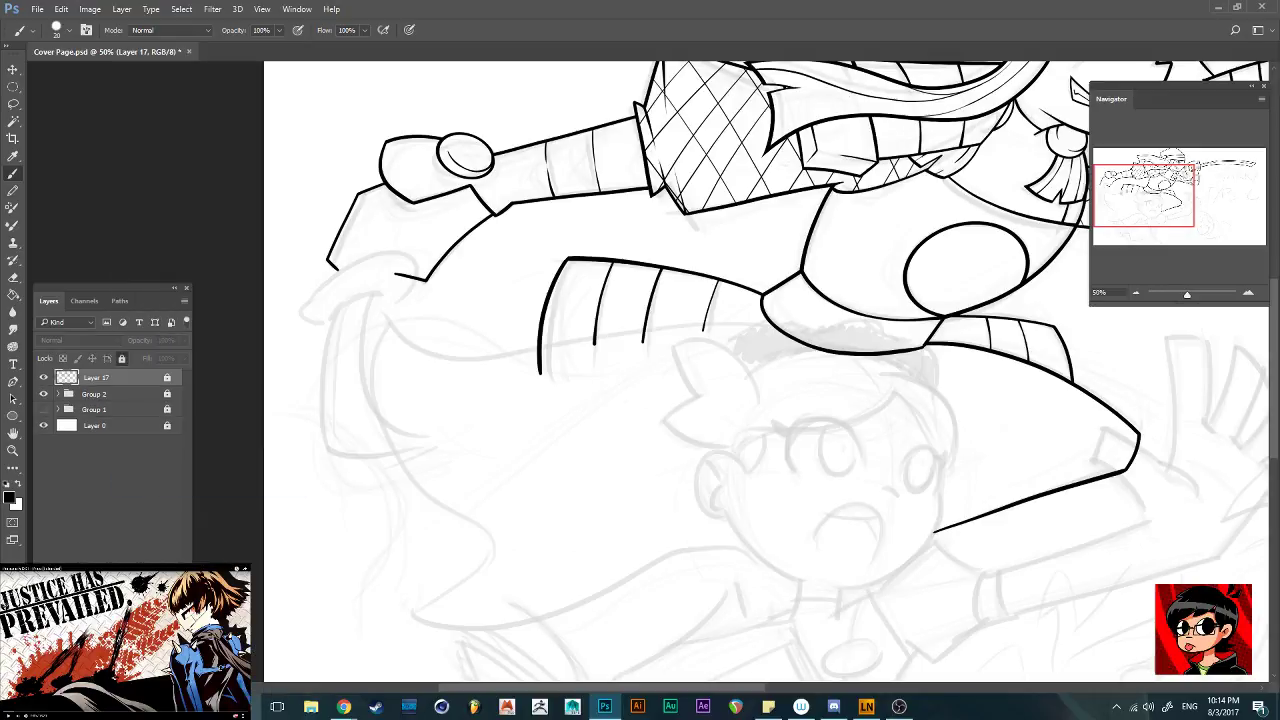
Hide the Group 2 sketch to examine the clean line art across the whole page, and show the sketch again
left_click(43, 394)
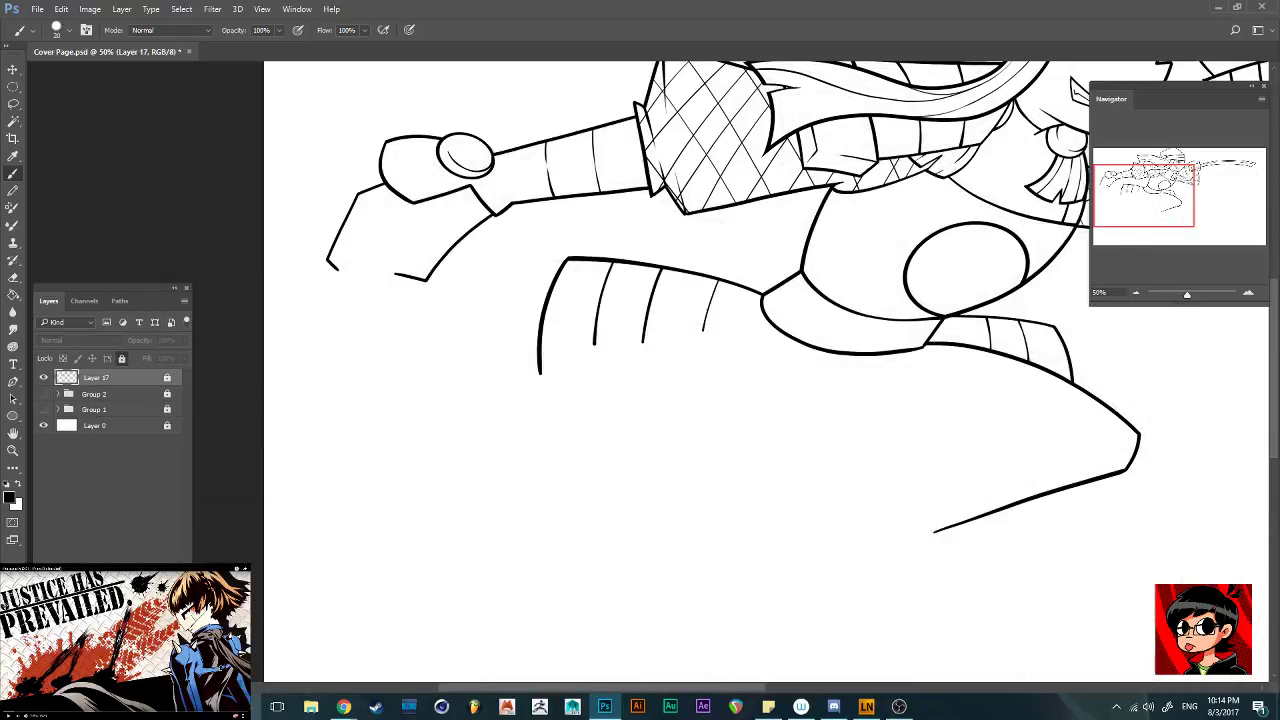
scroll(770, 372, "up", 5)
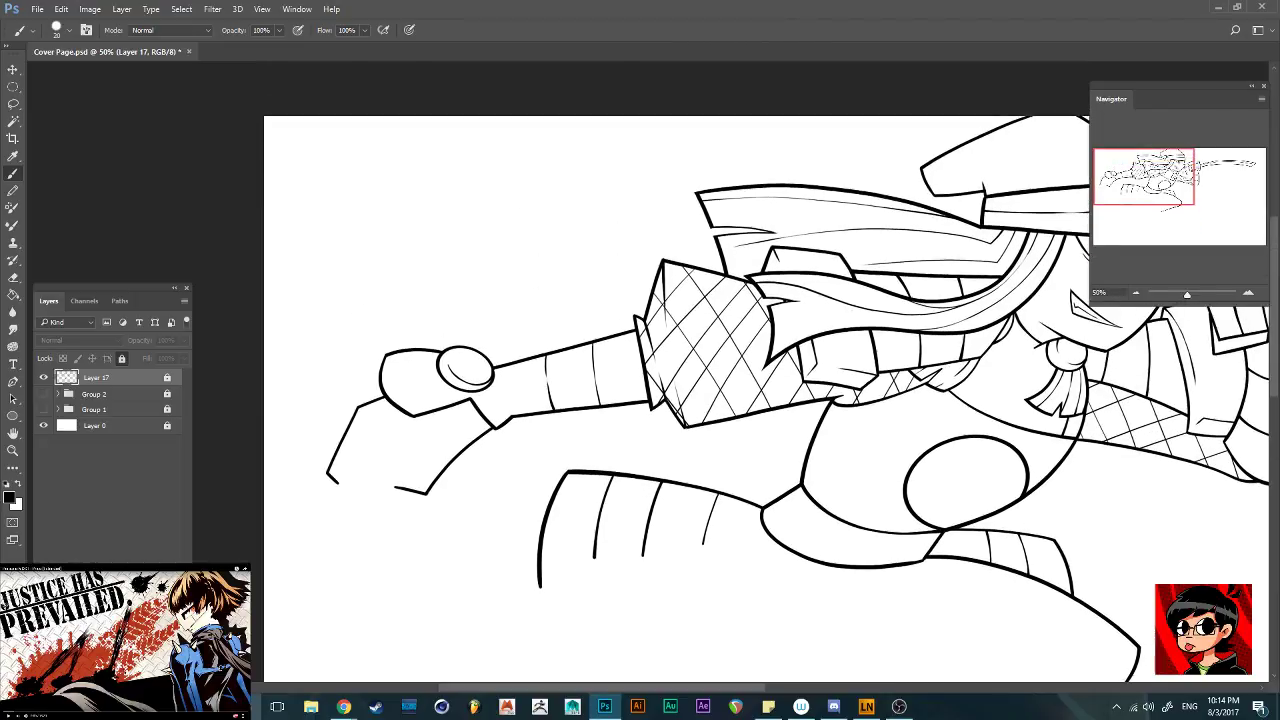
key("ctrl+minus")
key("ctrl+minus")
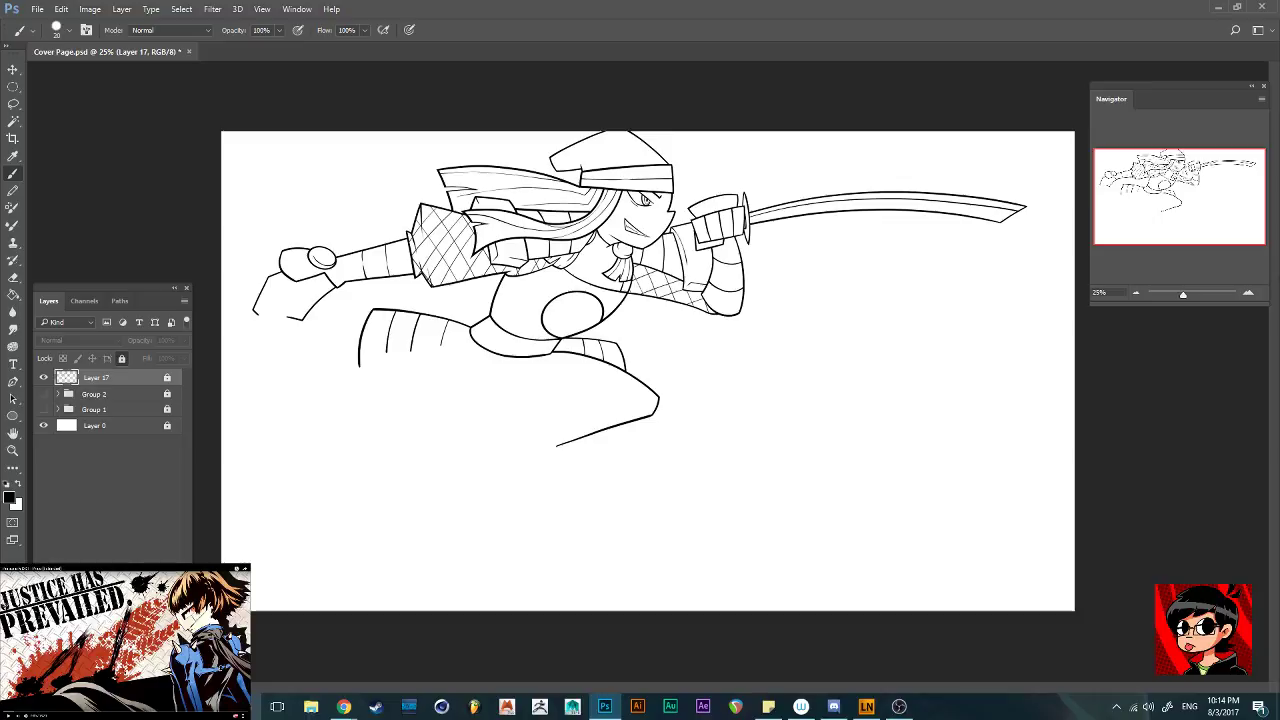
left_click(43, 394)
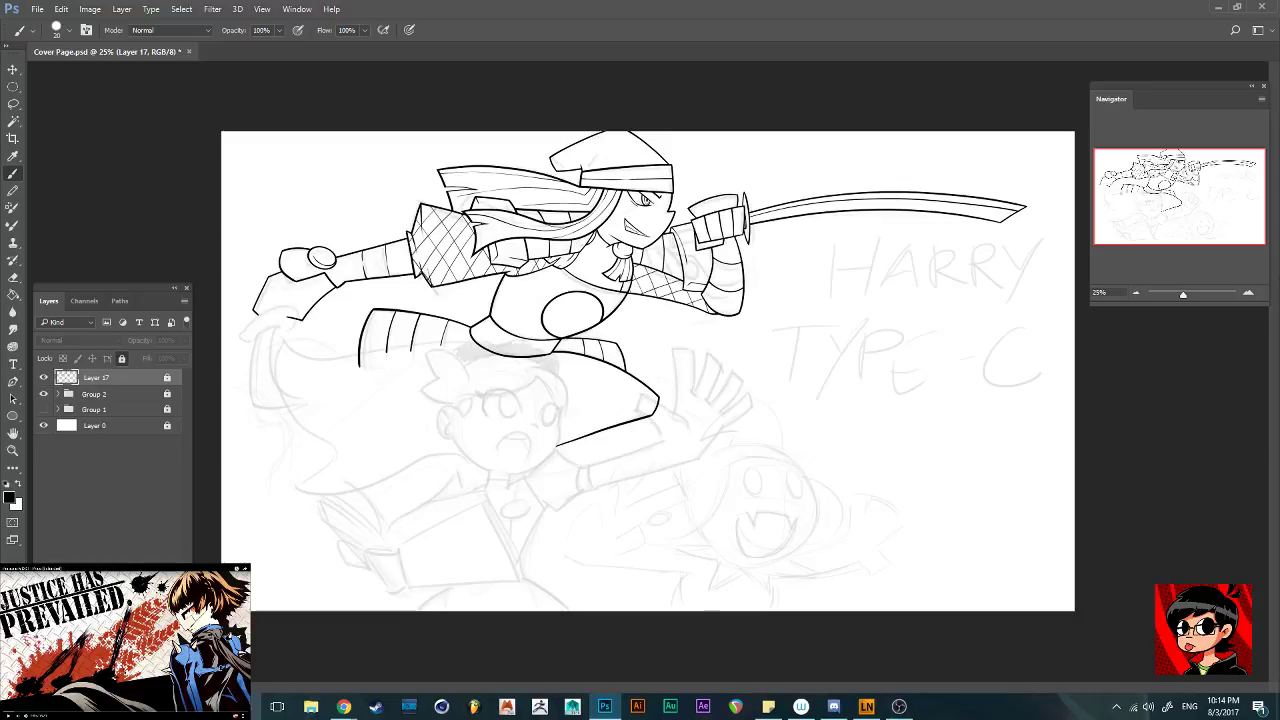
Add a new layer and ink a circle along the ellipse ruler at brush size 30, over the open end below the fighter's rear arm
key("ctrl+shift+alt+n")
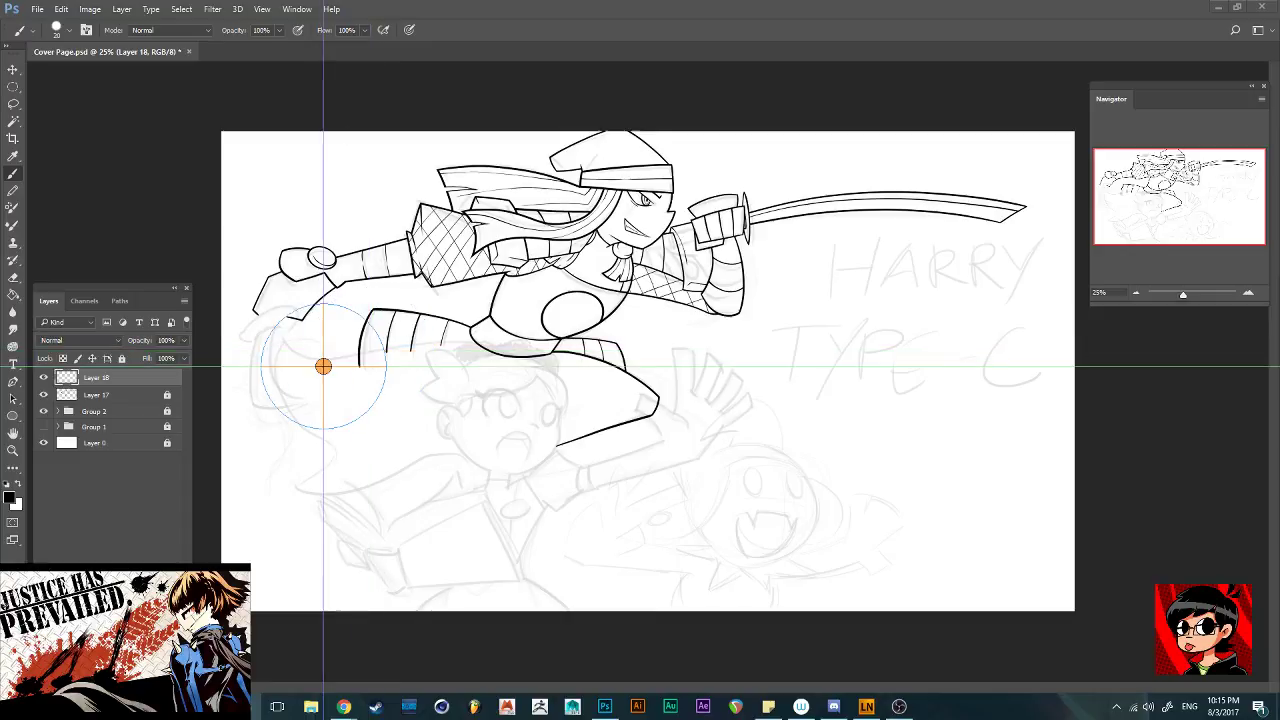
key("bracketright")
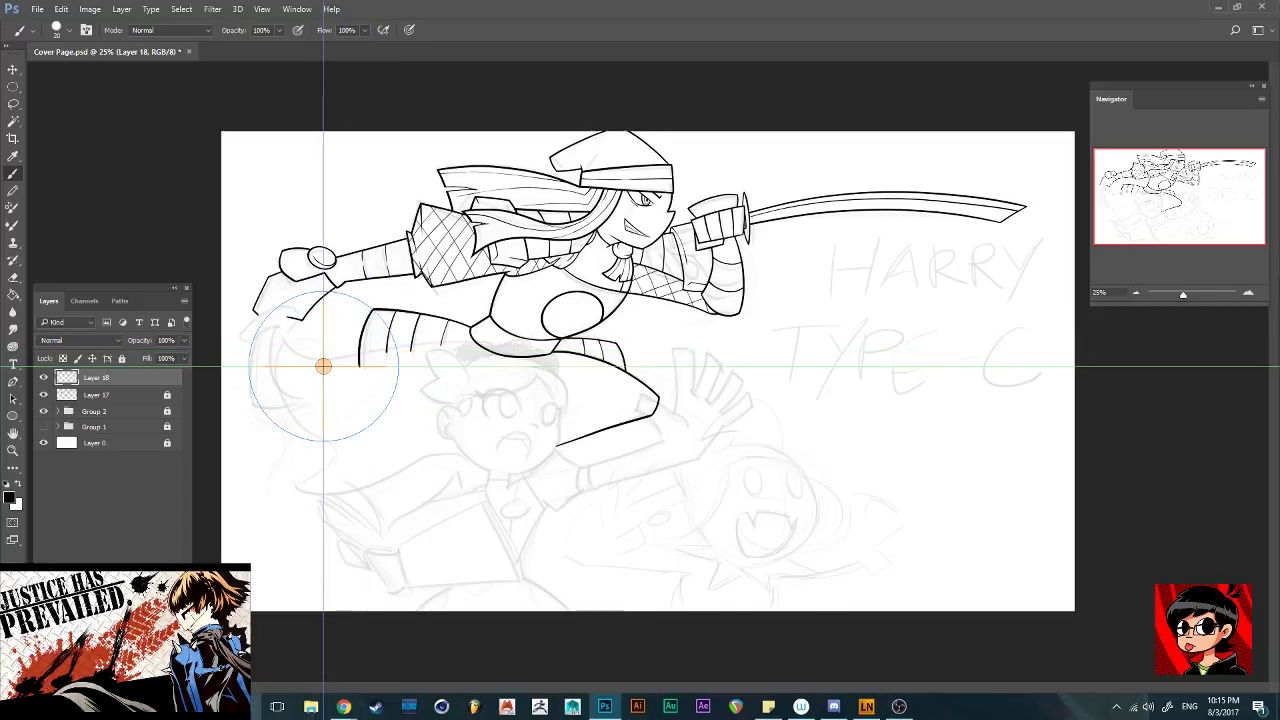
key("ctrl+plus")
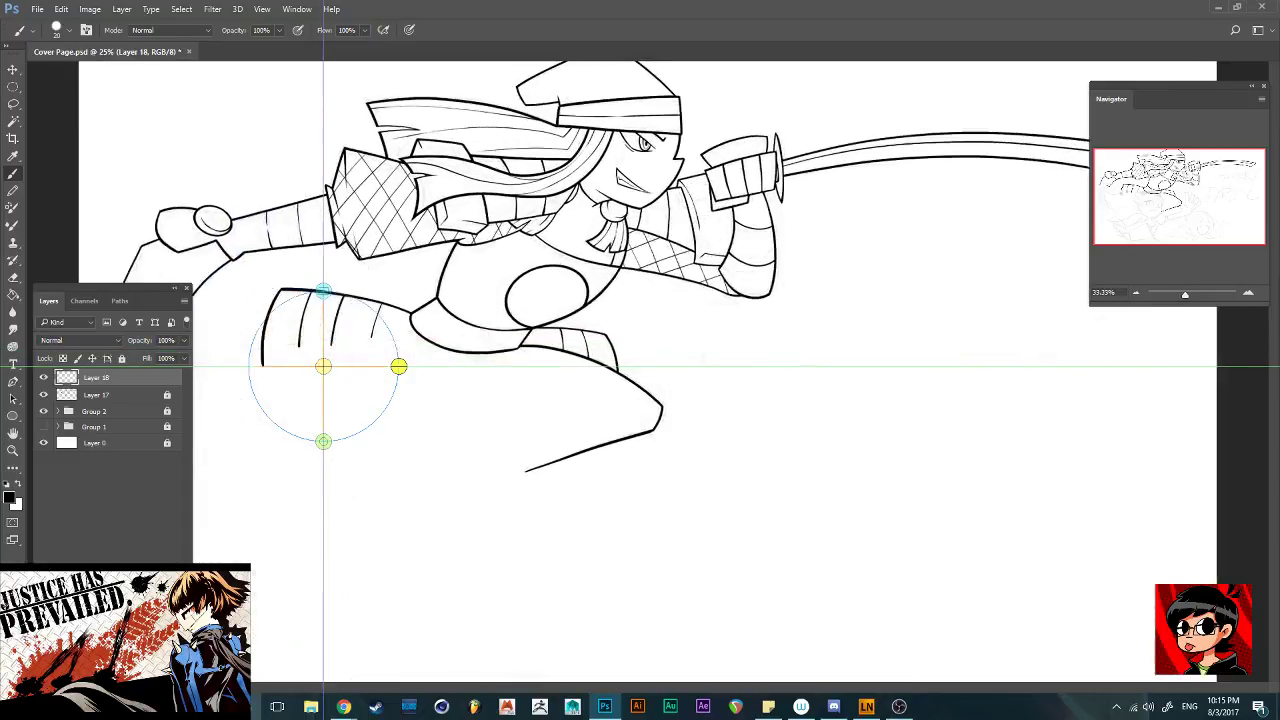
key("ctrl+plus")
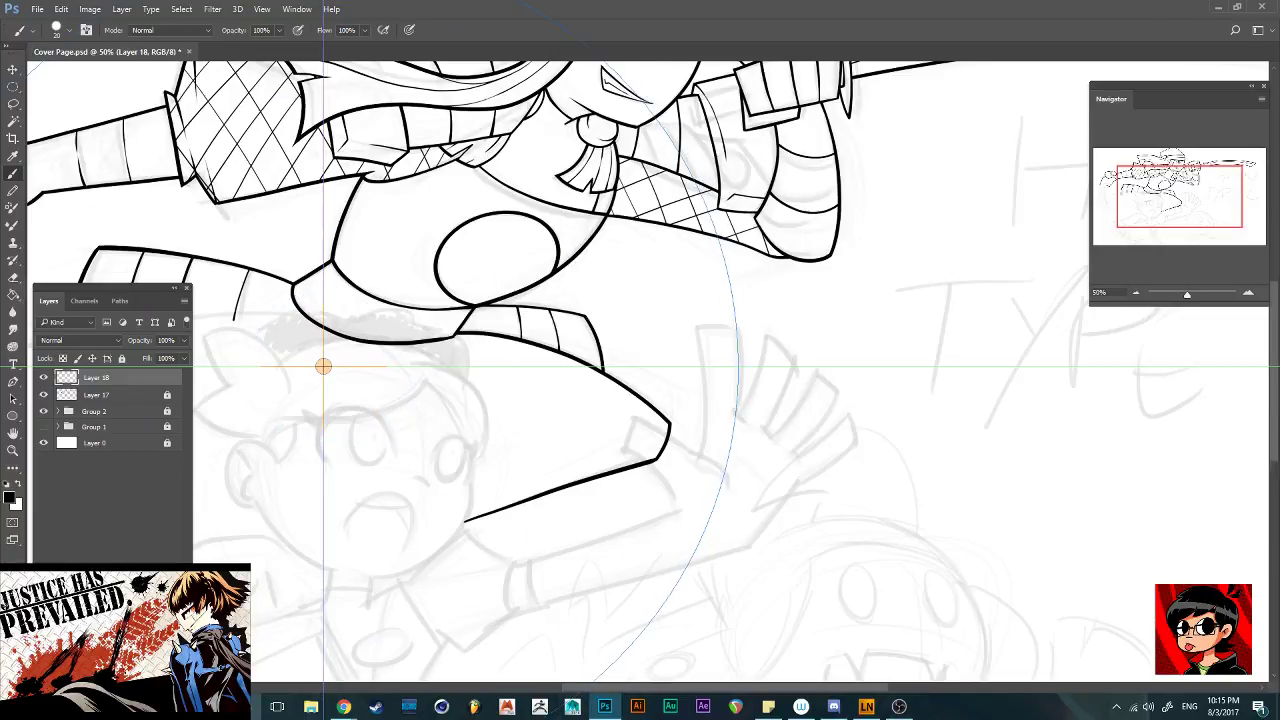
left_click_drag(586, 687, 457, 687)
scroll(323, 366, "left", 2)
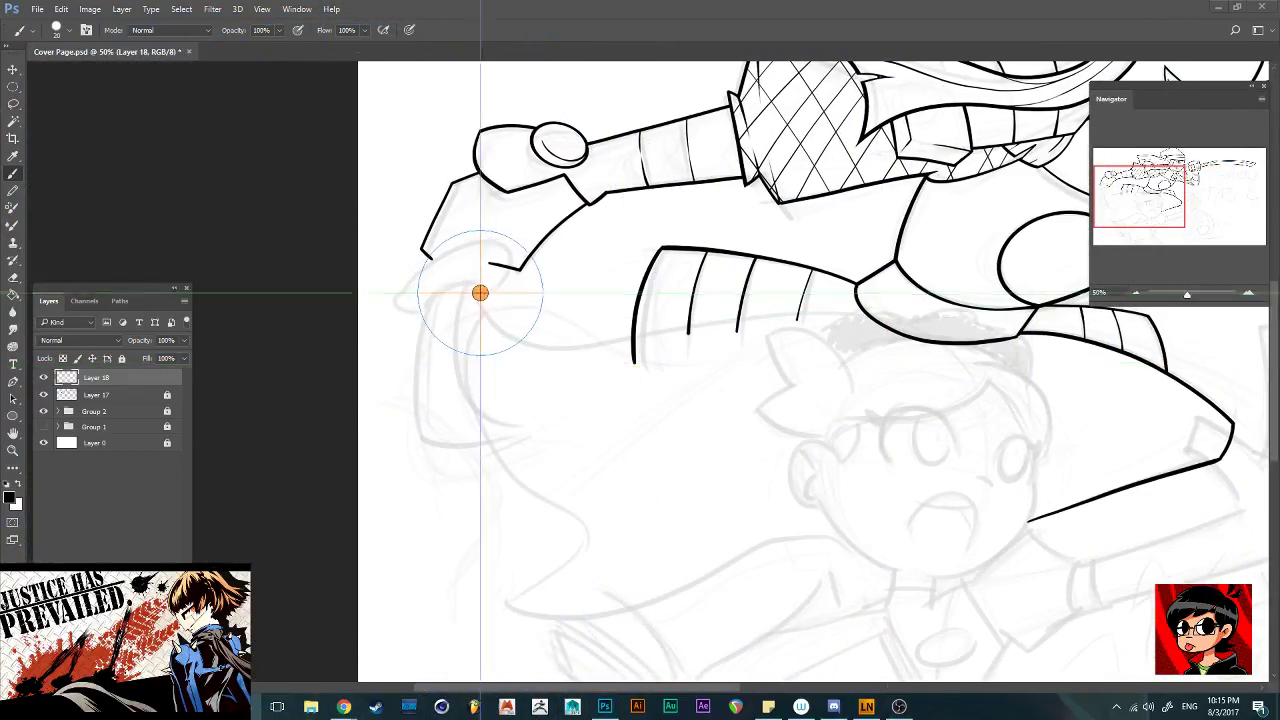
key("bracketright")
key("bracketright")
key("bracketright")
key("bracketright")
key("bracketright")
key("bracketright")
key("bracketright")
key("bracketright")
key("bracketright")
key("bracketright")
key("bracketright")
key("bracketright")
key("bracketleft")
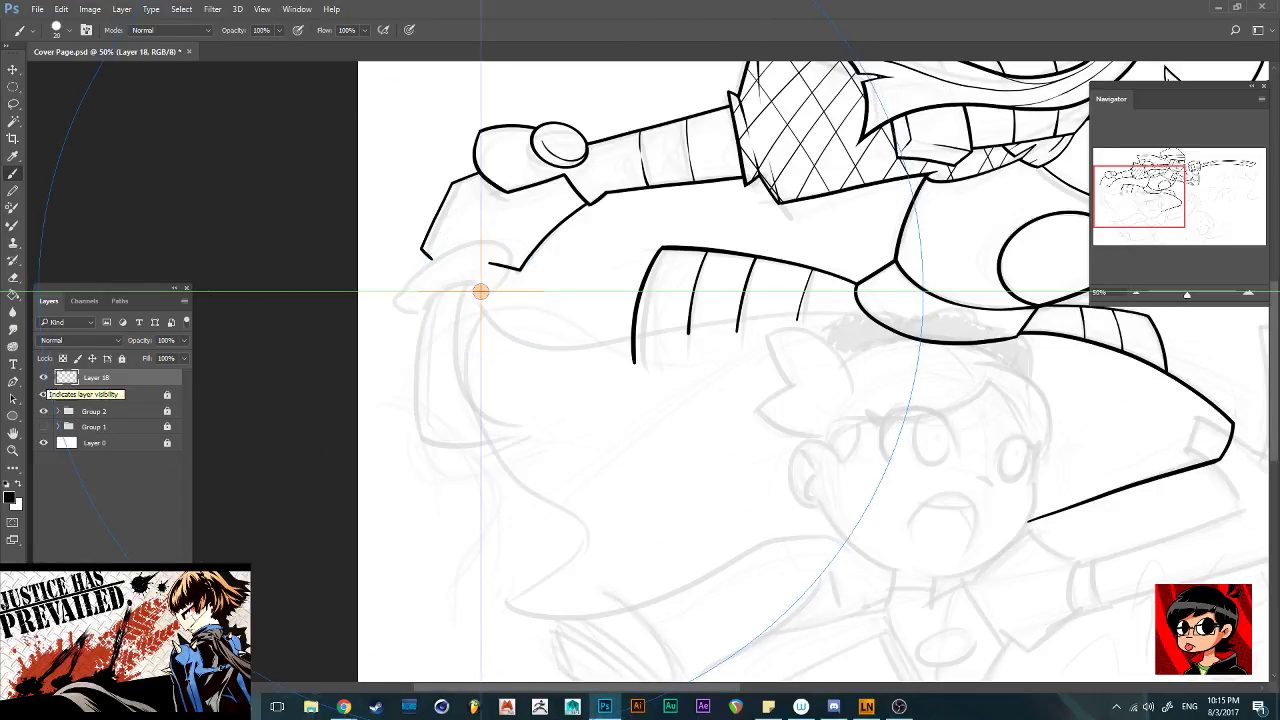
key("bracketleft")
key("bracketleft")
key("bracketleft")
key("bracketleft")
key("bracketleft")
key("bracketleft")
key("bracketleft")
key("bracketleft")
key("bracketleft")
key("bracketleft")
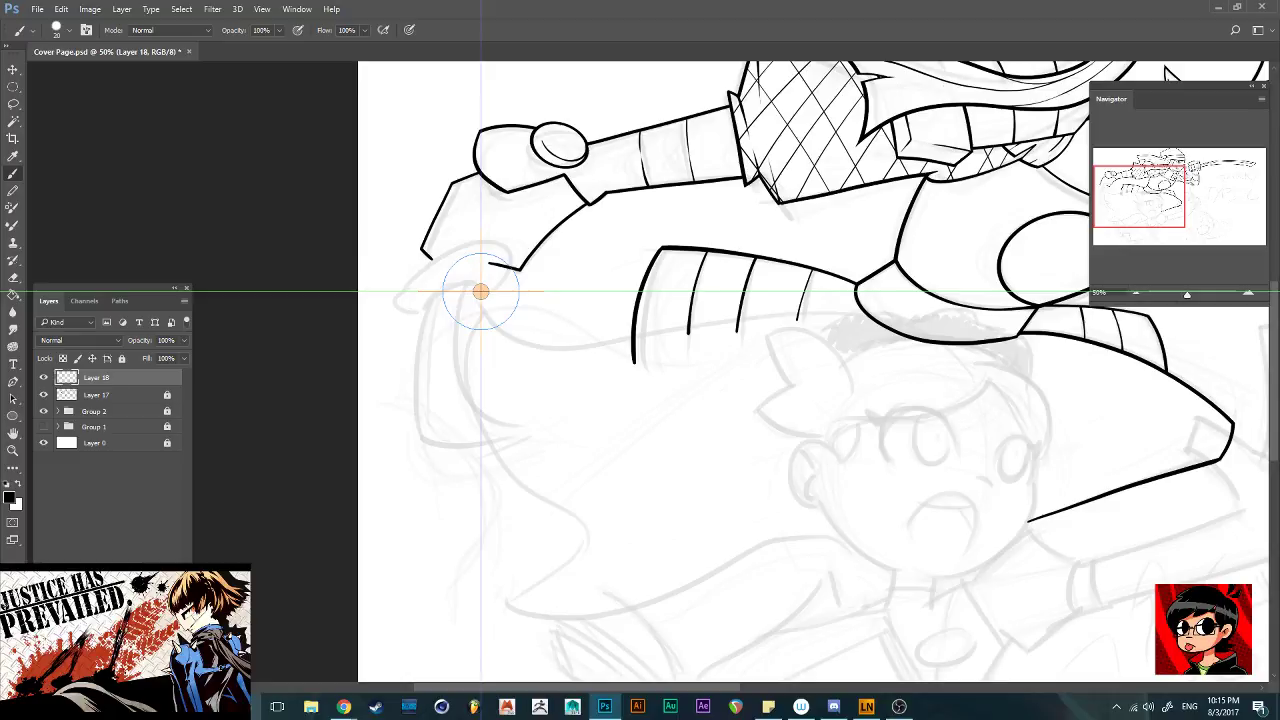
key("bracketright")
key("bracketright")
key("bracketright")
key("bracketright")
key("bracketright")
key("bracketright")
key("bracketleft")
key("bracketleft")
key("bracketleft")
key("bracketleft")
key("bracketleft")
key("bracketleft")
key("bracketright")
key("bracketright")
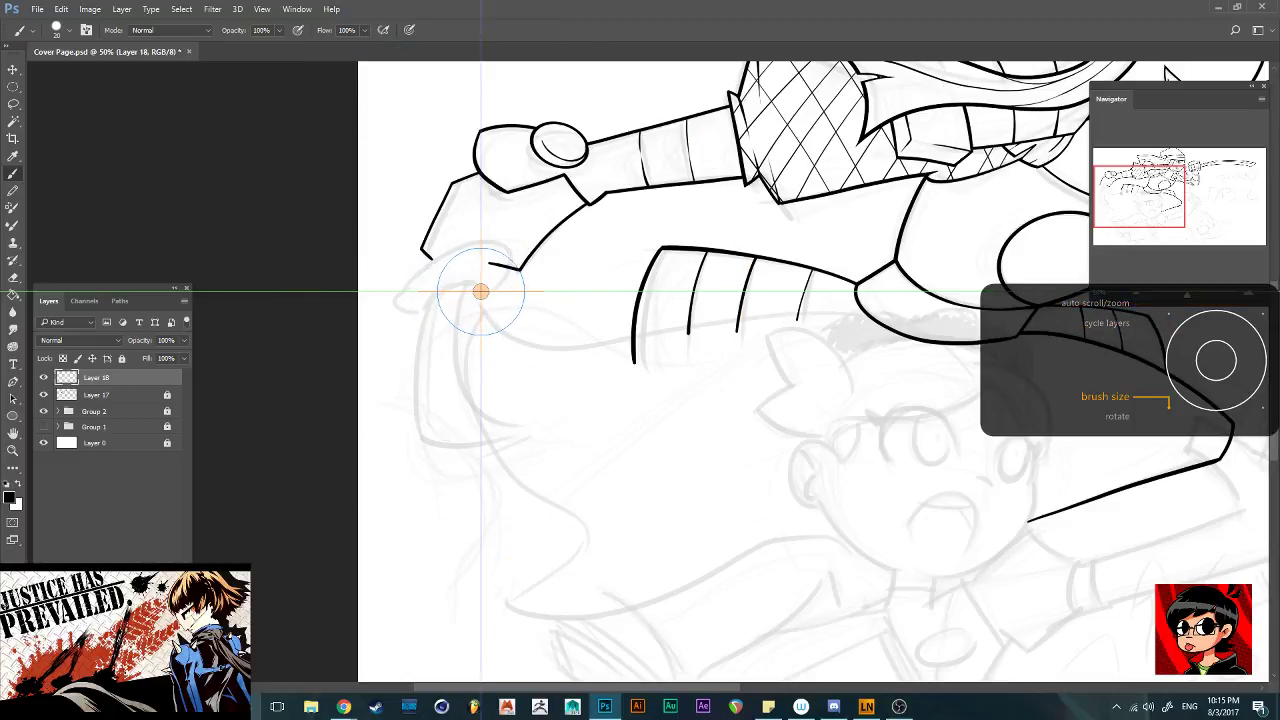
key("bracketright")
key("bracketright")
key("bracketright")
key("bracketright")
key("bracketleft")
key("bracketleft")
key("bracketleft")
key("bracketleft")
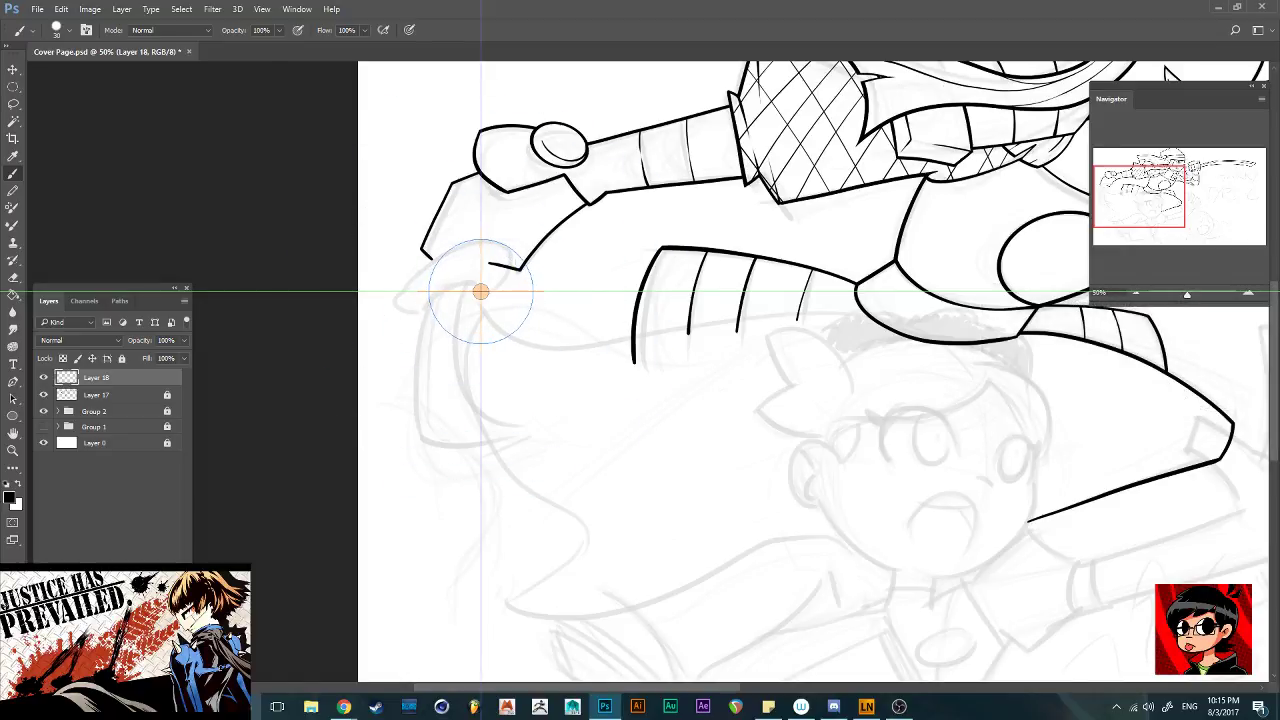
key("bracketright")
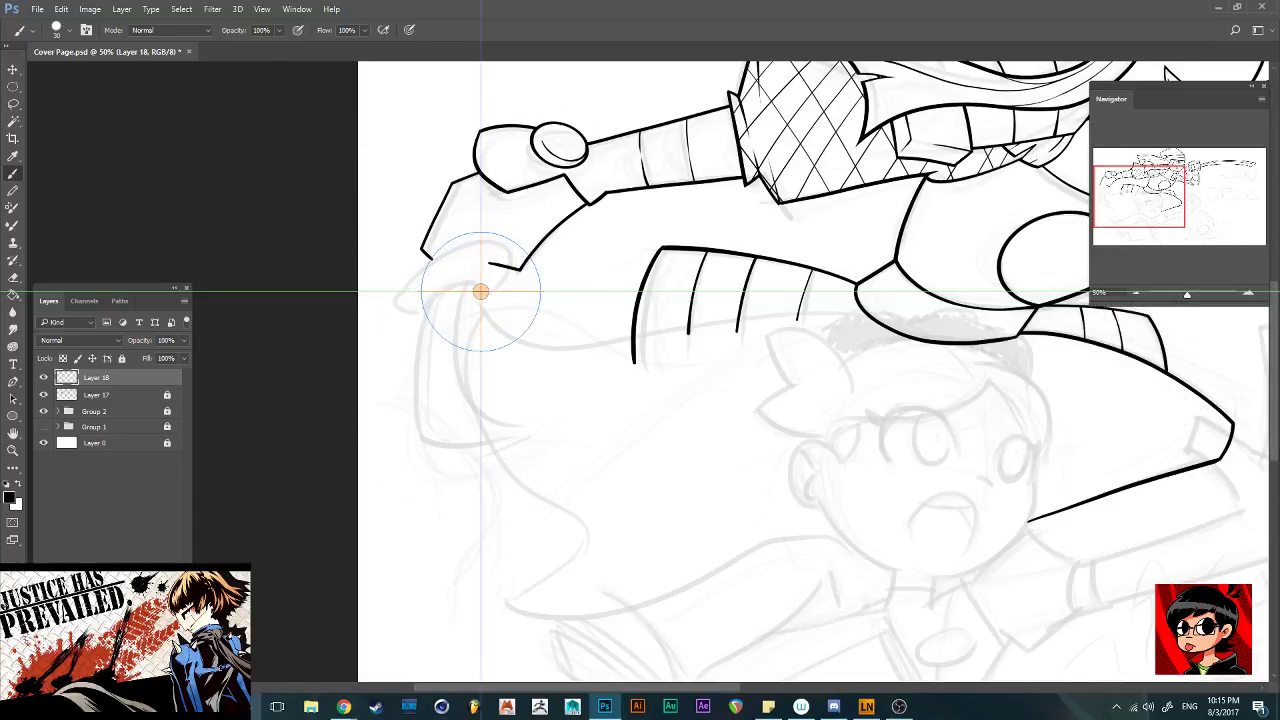
key("bracketright")
left_click_drag(497, 233, 509, 239)
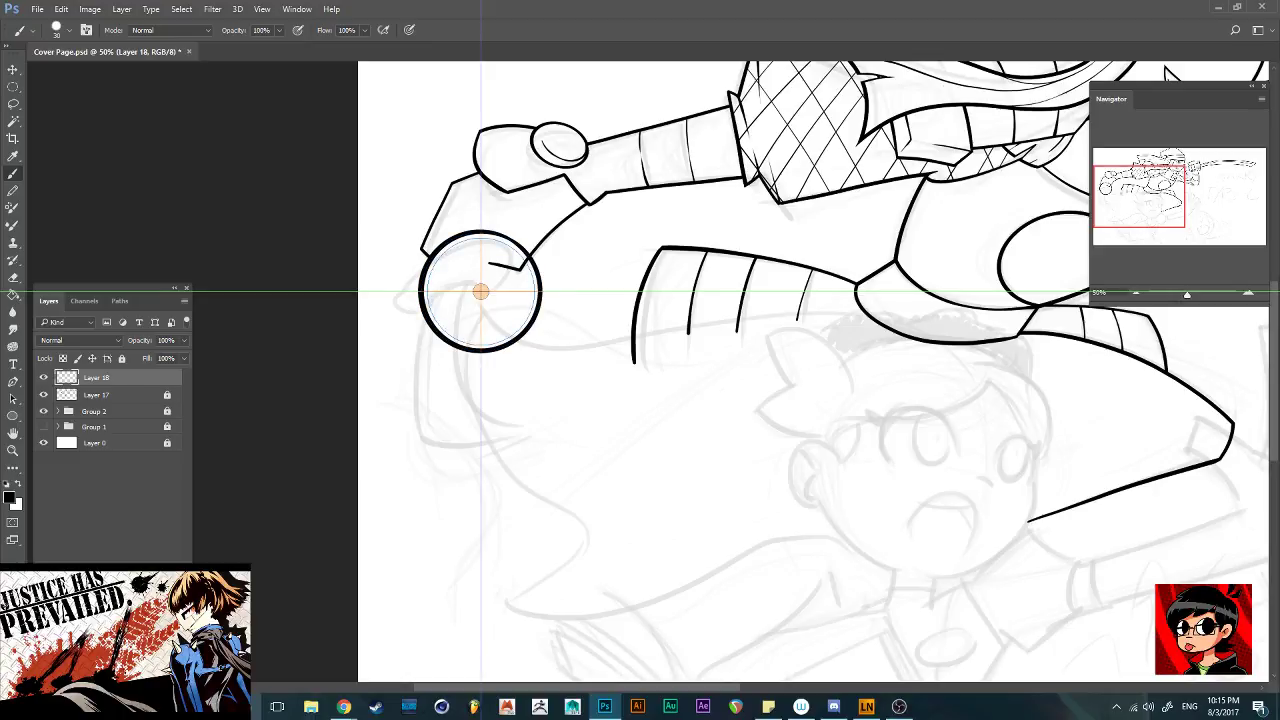
Turn off the ellipse ruler and move the inked circle so it sits just under the open end of the arm piece
left_click(866, 706)
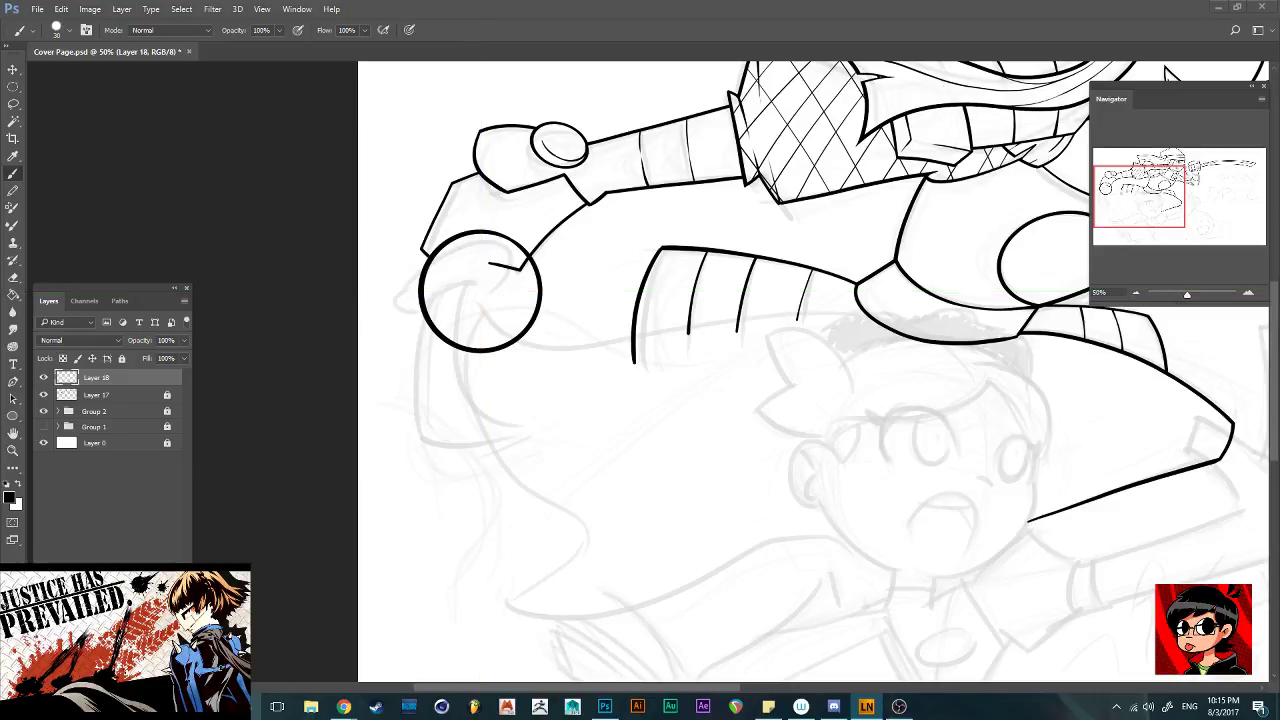
key("alt+Tab")
key("v")
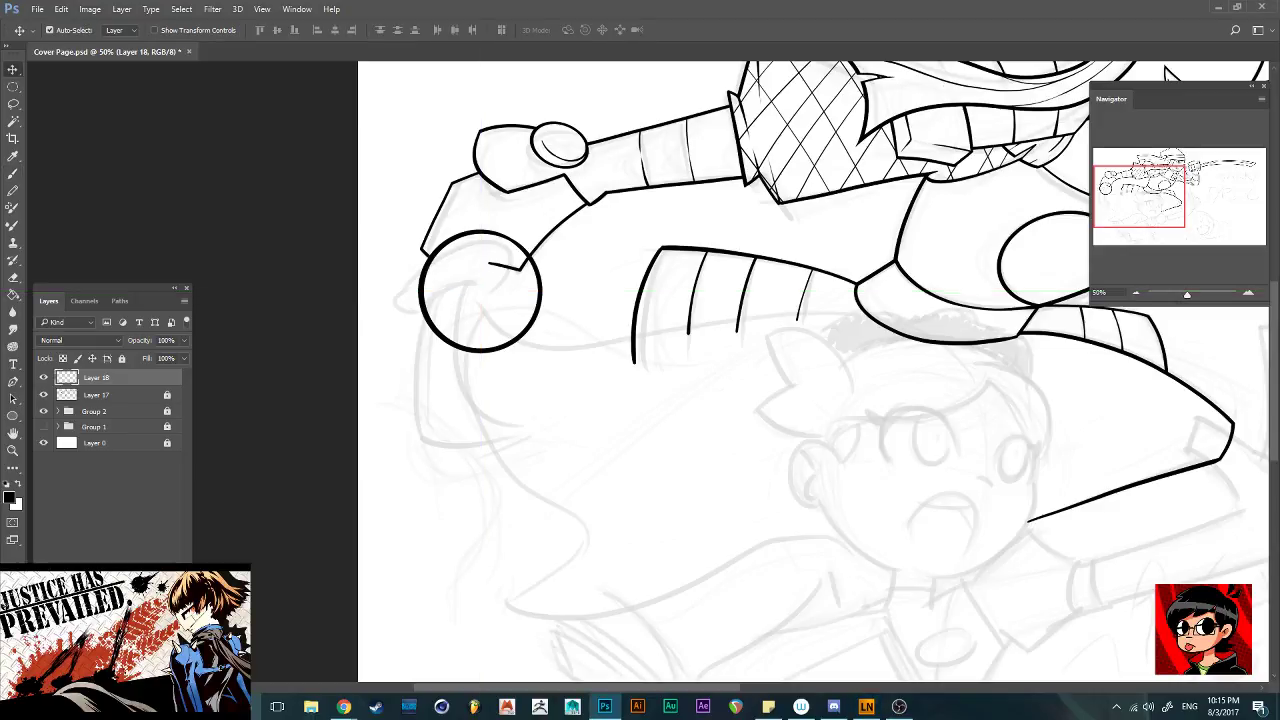
mouse_move(520, 266)
left_mouse_down()
mouse_move(495, 240)
mouse_move(455, 243)
mouse_move(455, 257)
left_mouse_up()
Transform the circle into a flat ellipse rotated -26.28° and shift it against the open end of the arm piece
key("ctrl+t")
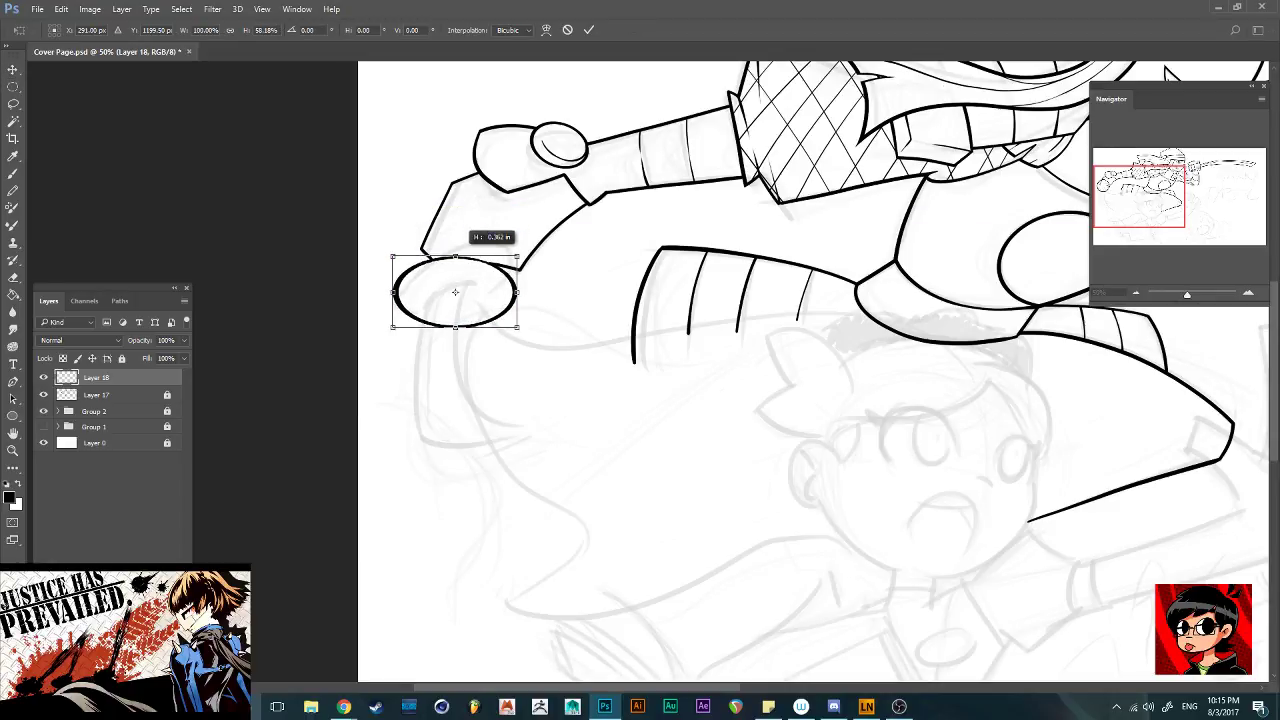
left_click_drag(526, 318, 534, 282)
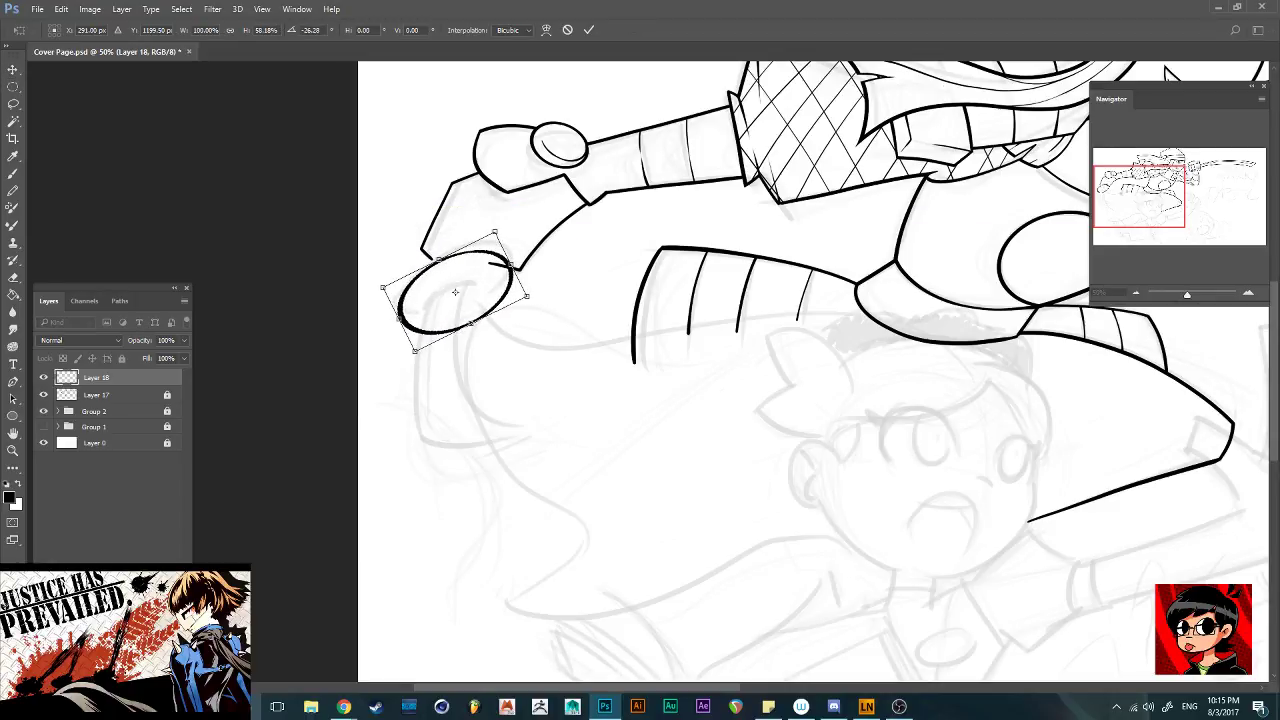
left_click_drag(470, 322, 462, 307)
left_click_drag(506, 257, 438, 255)
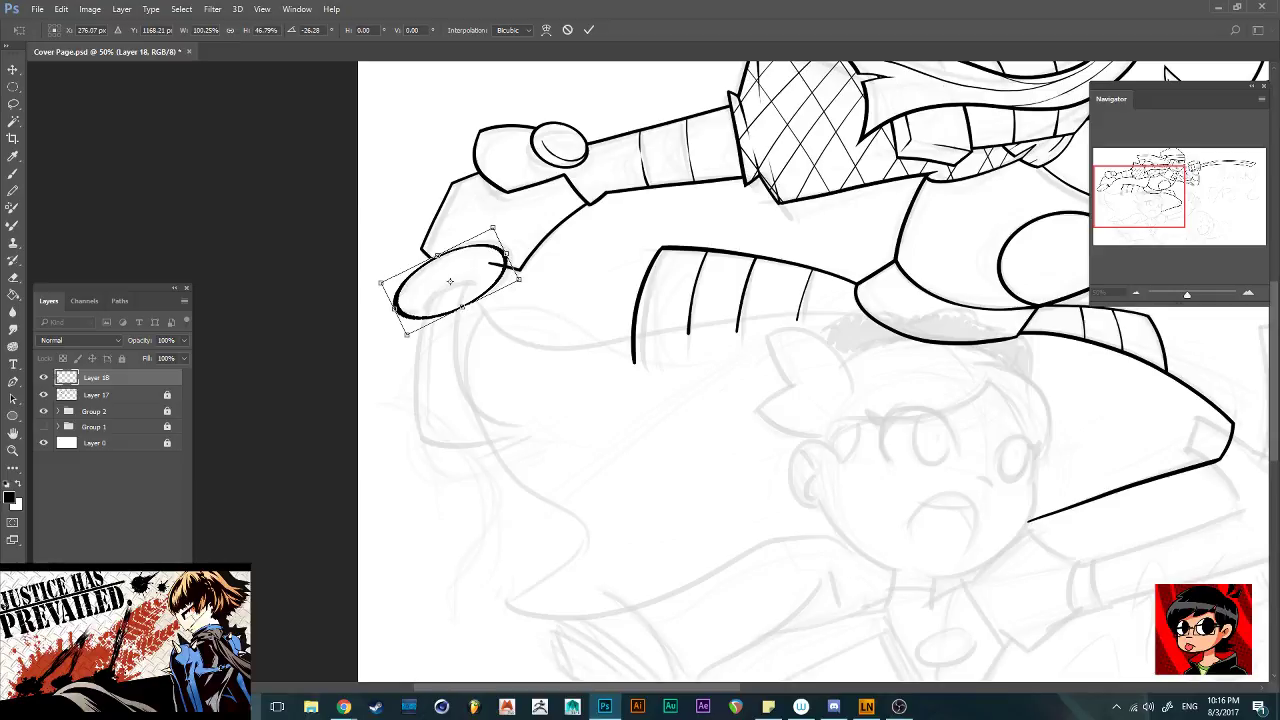
left_click_drag(489, 249, 492, 245)
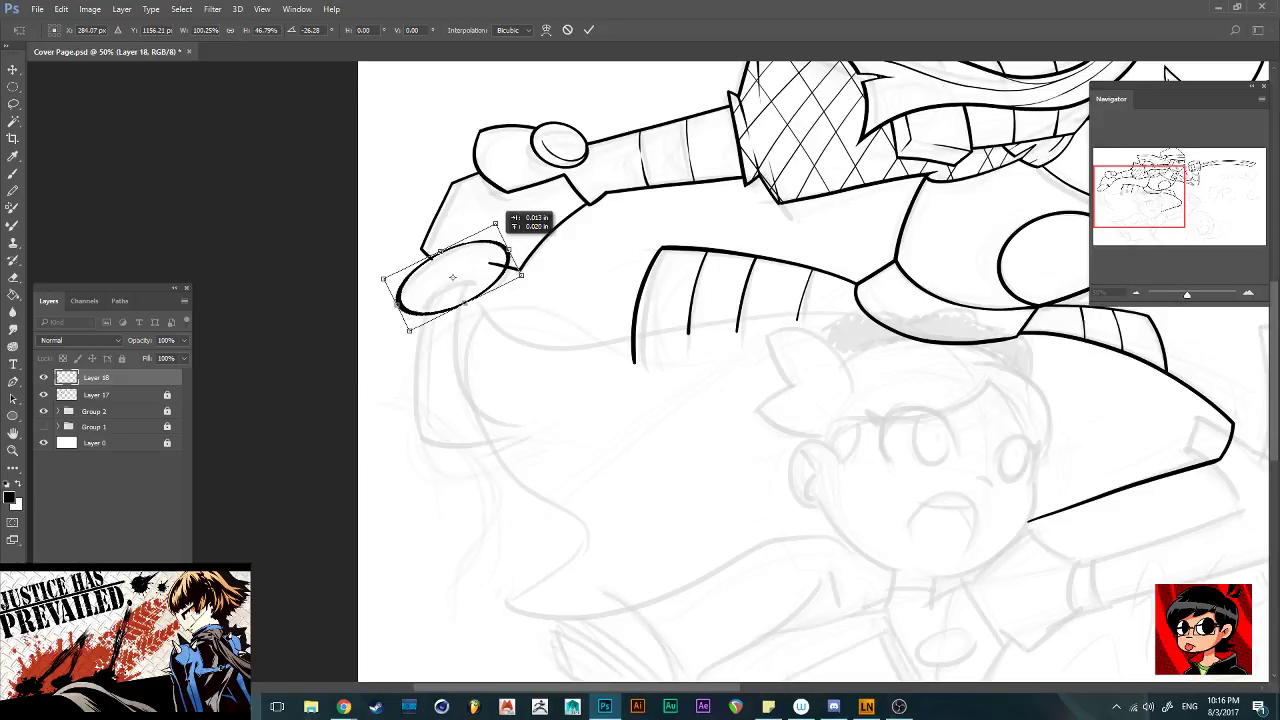
left_click_drag(465, 301, 468, 307)
key("Return")
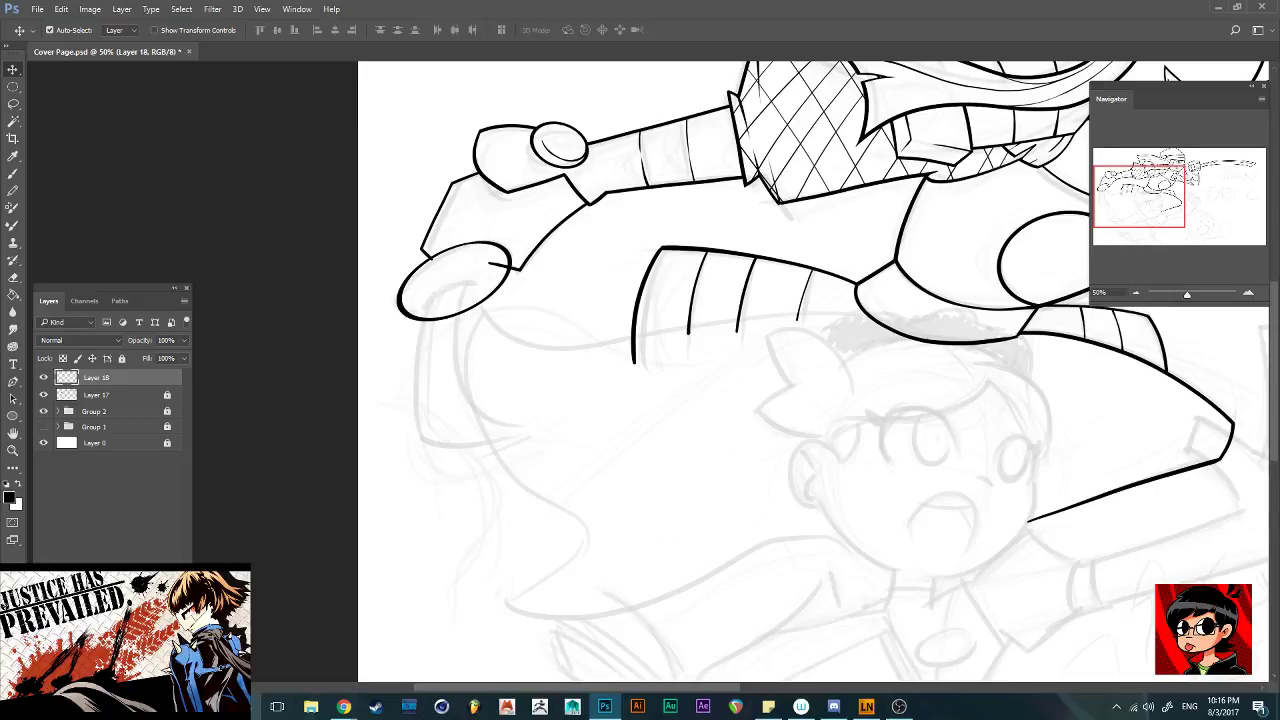
Rotate the ellipse 27.96° and a further 7.24°, and move it up to cap both edges of the open end
key("ctrl+t")
left_click_drag(528, 285, 530, 350)
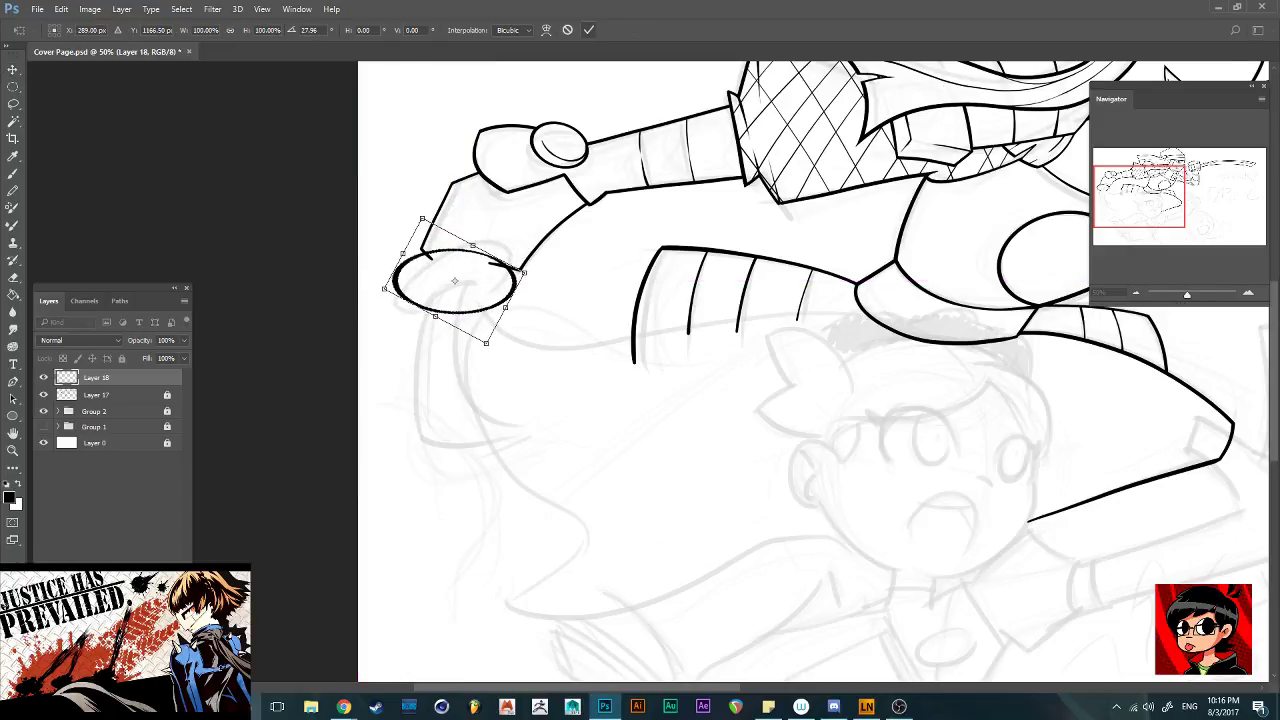
left_click(588, 29)
left_click_drag(515, 275, 533, 312)
key("ctrl+t")
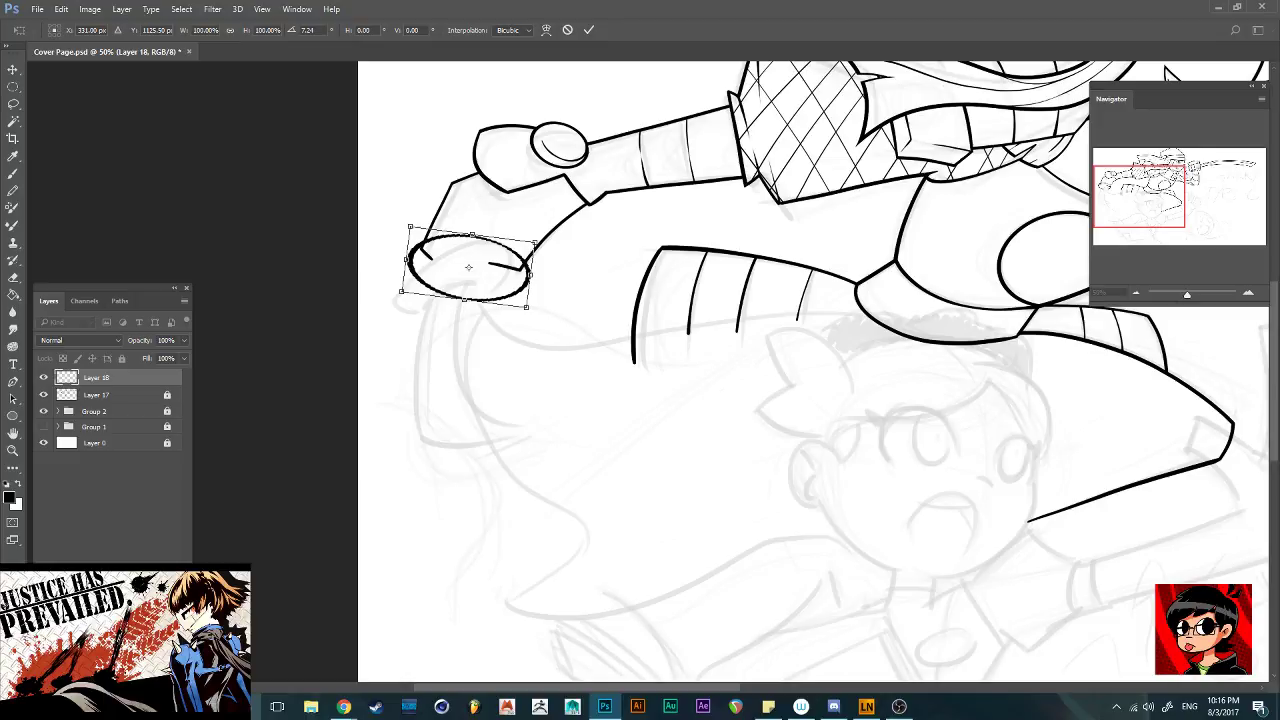
left_click(588, 29)
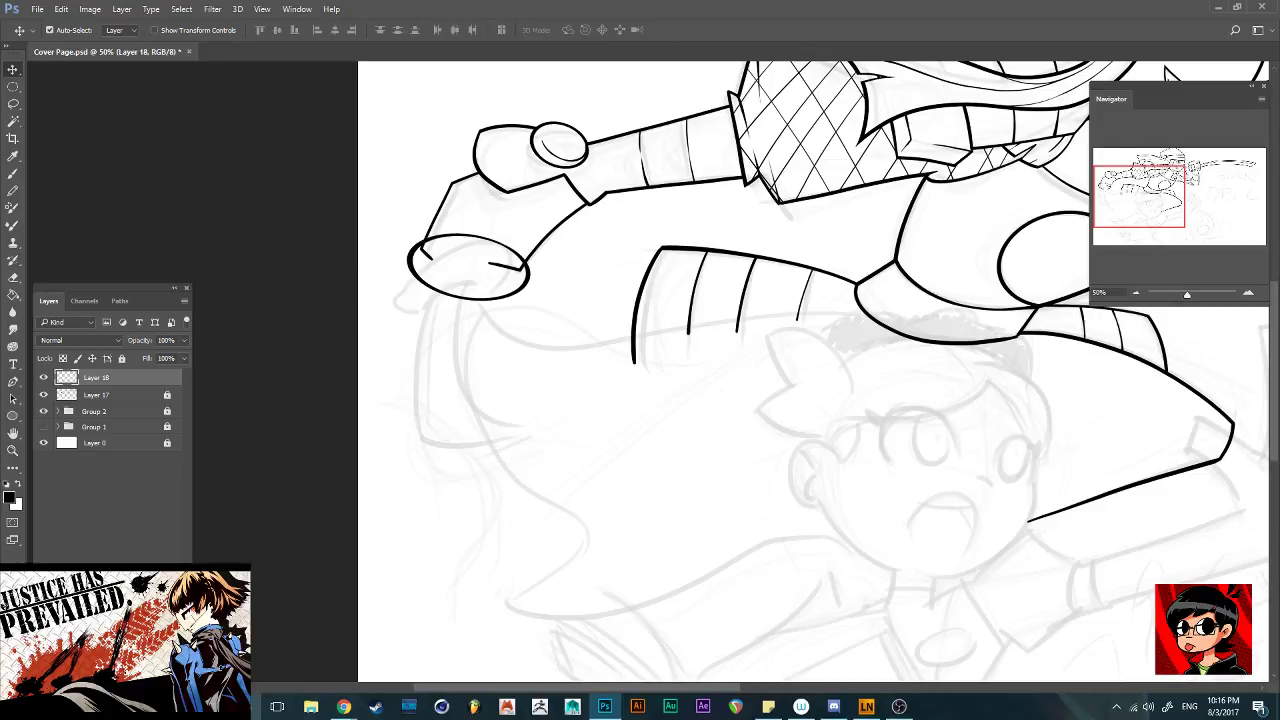
Unlock Layer 17 and erase the two line ends that overshoot into the ellipse
left_click(110, 395)
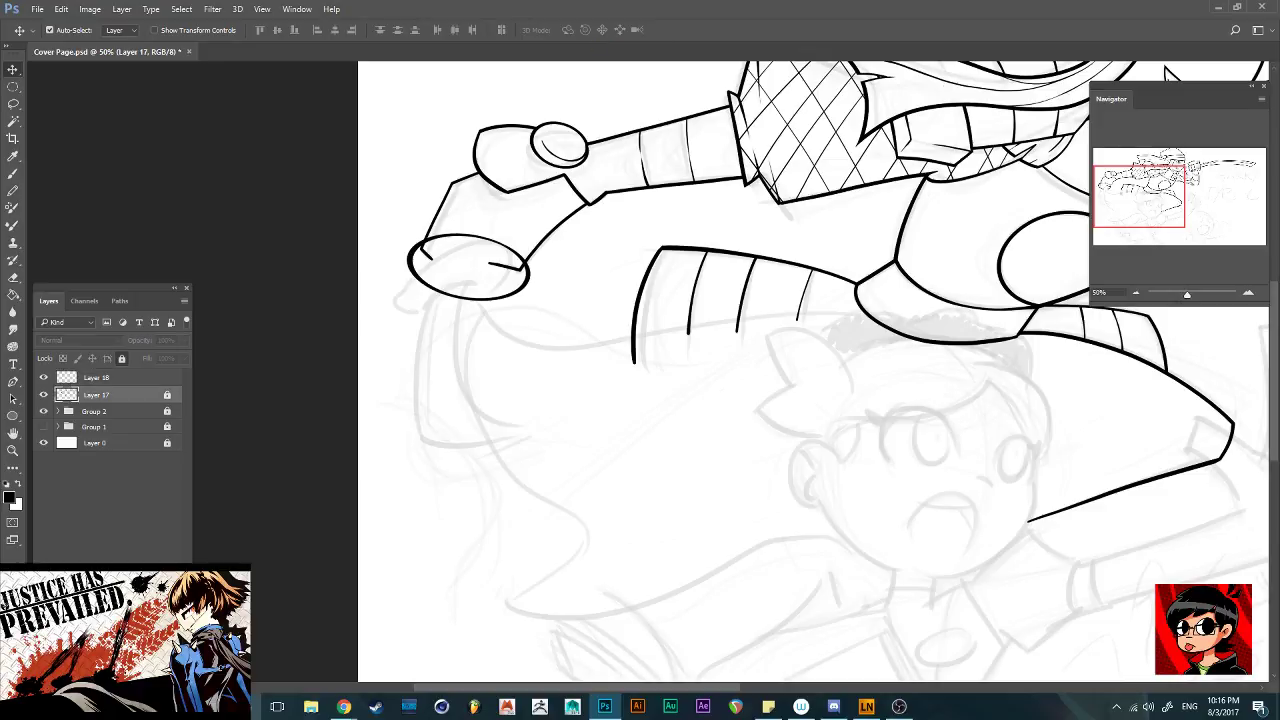
left_click(122, 358)
scroll(720, 370, "up", 1)
key("b")
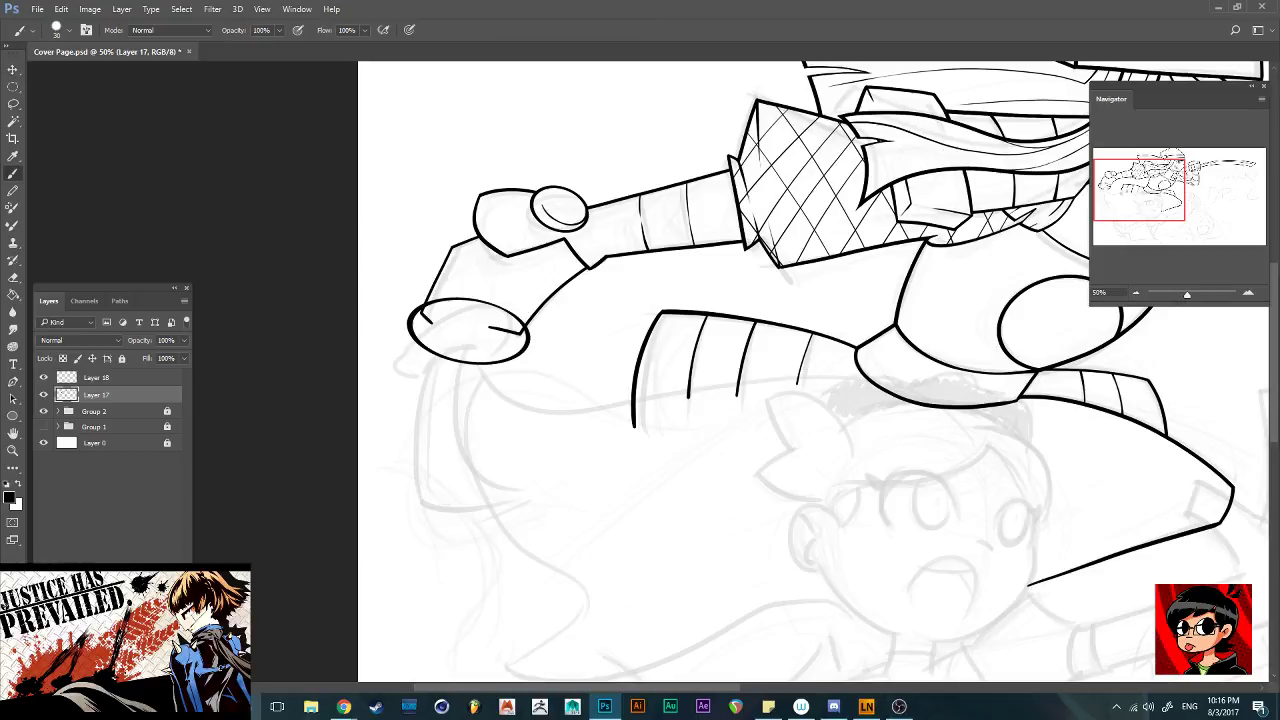
key("ctrl+plus")
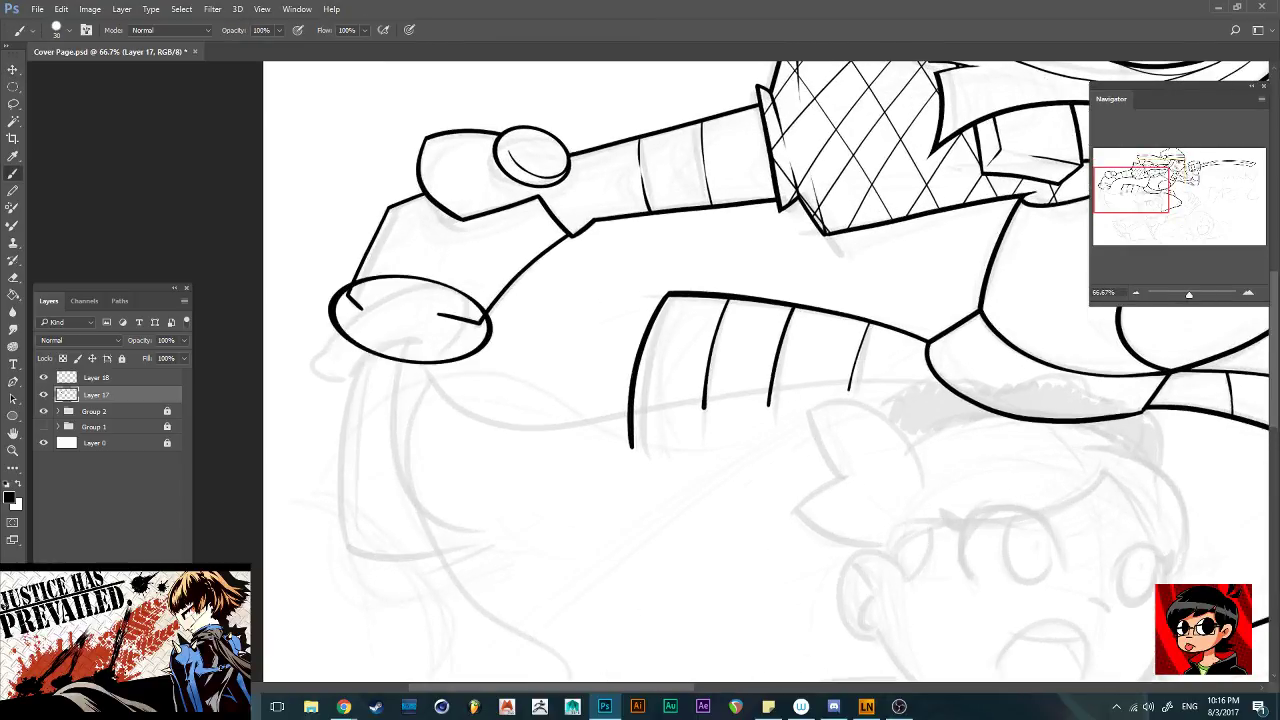
left_click_drag(364, 312, 348, 292)
left_click_drag(437, 314, 483, 323)
scroll(640, 363, "down", 3)
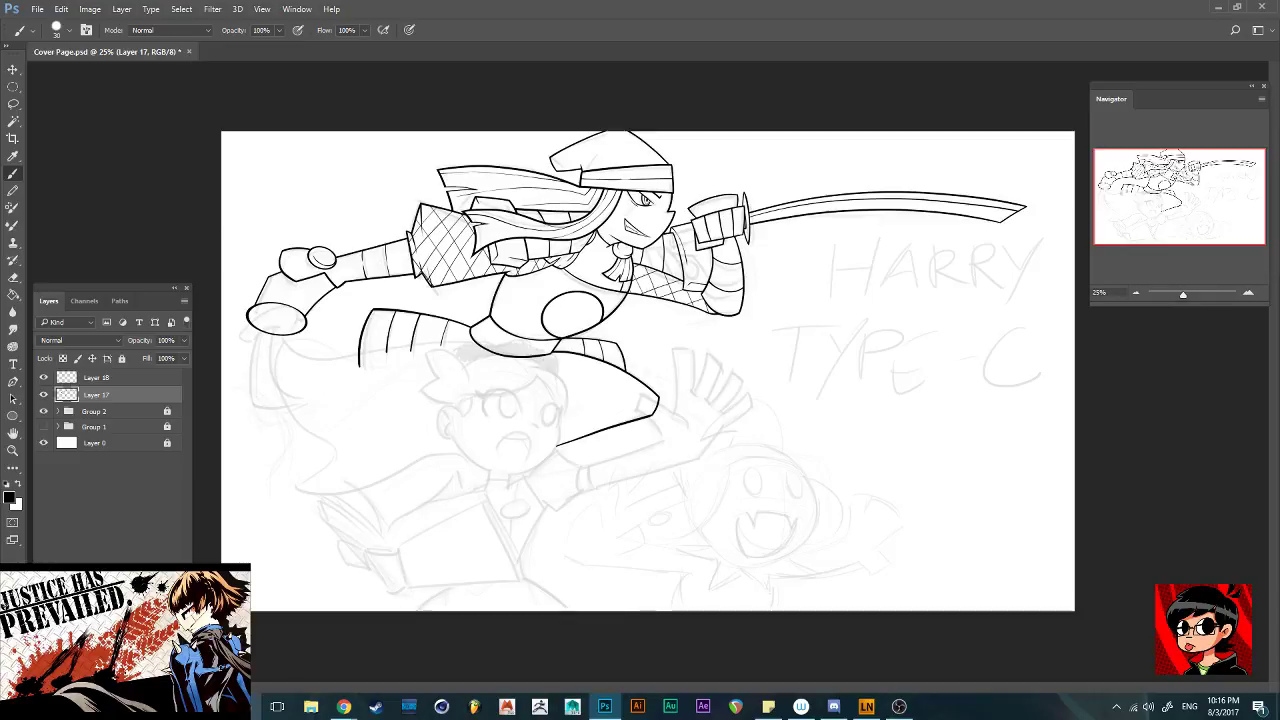
Merge Layer 17 and Layer 18, and lock the merged line art layer
left_click(96, 377, "shift")
right_click(122, 377)
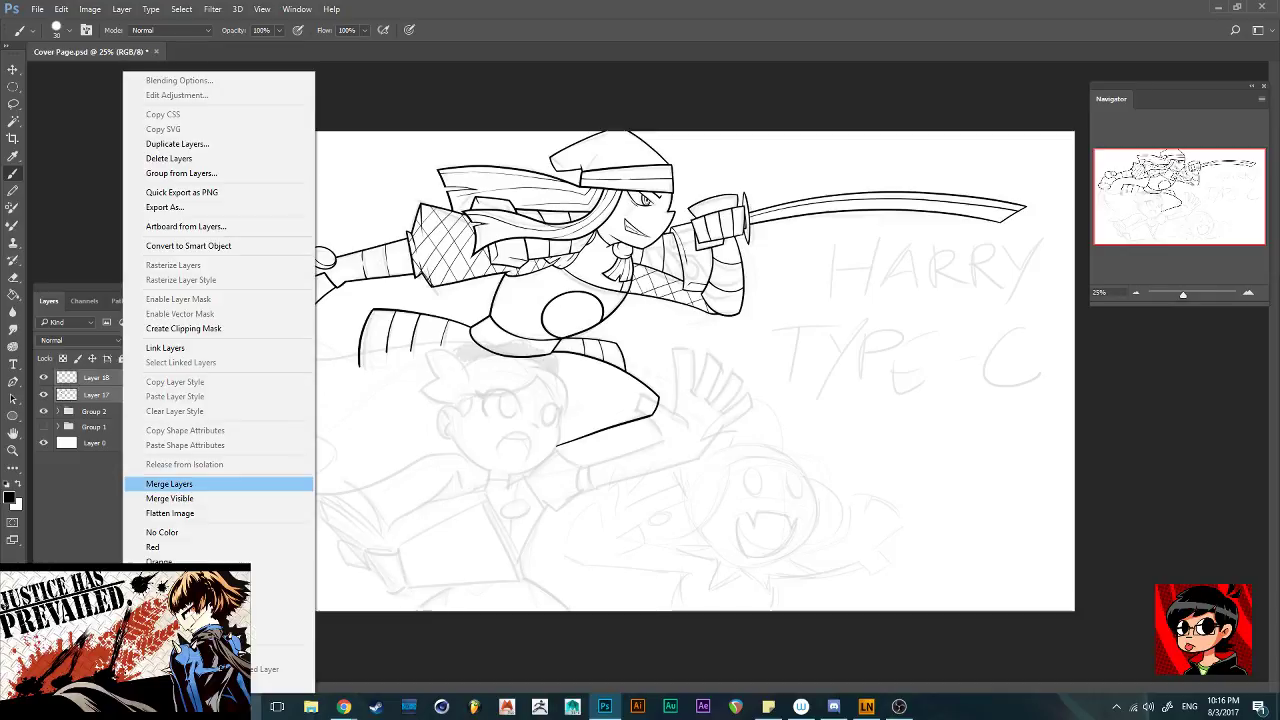
left_click(169, 484)
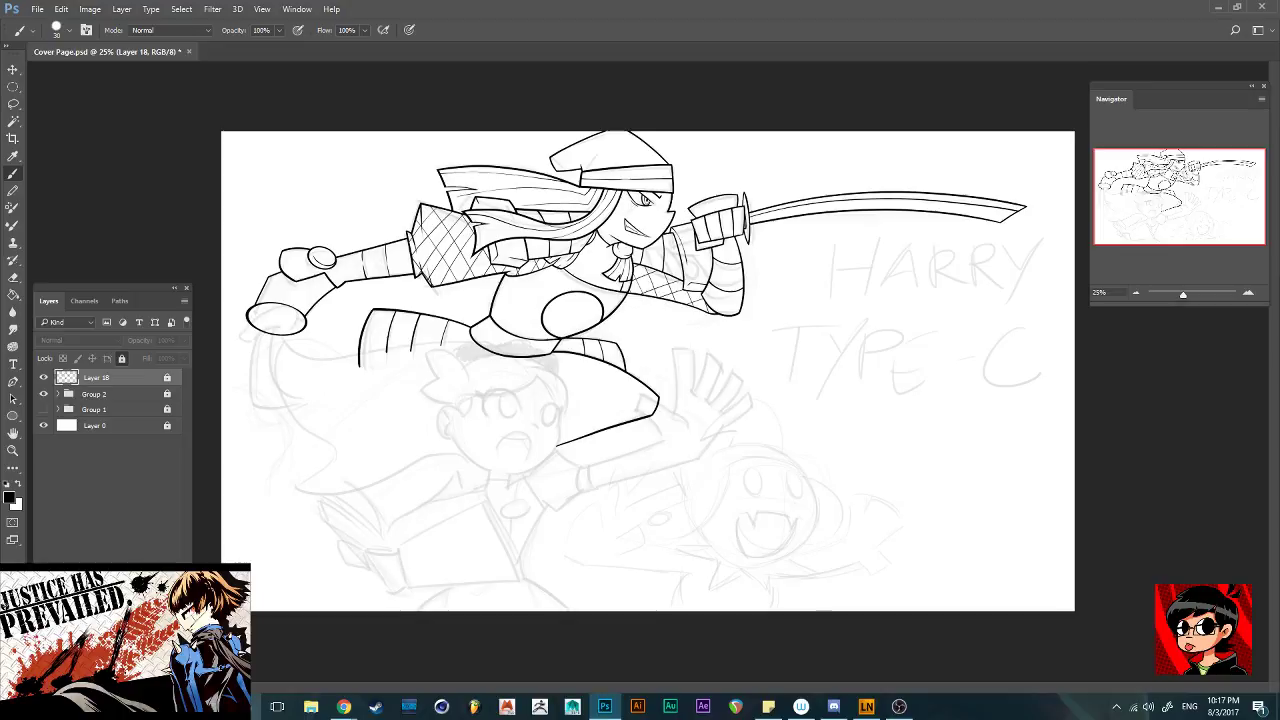
Add a new empty layer above the merged line art and save the cover page
key("ctrl+shift+alt+n")
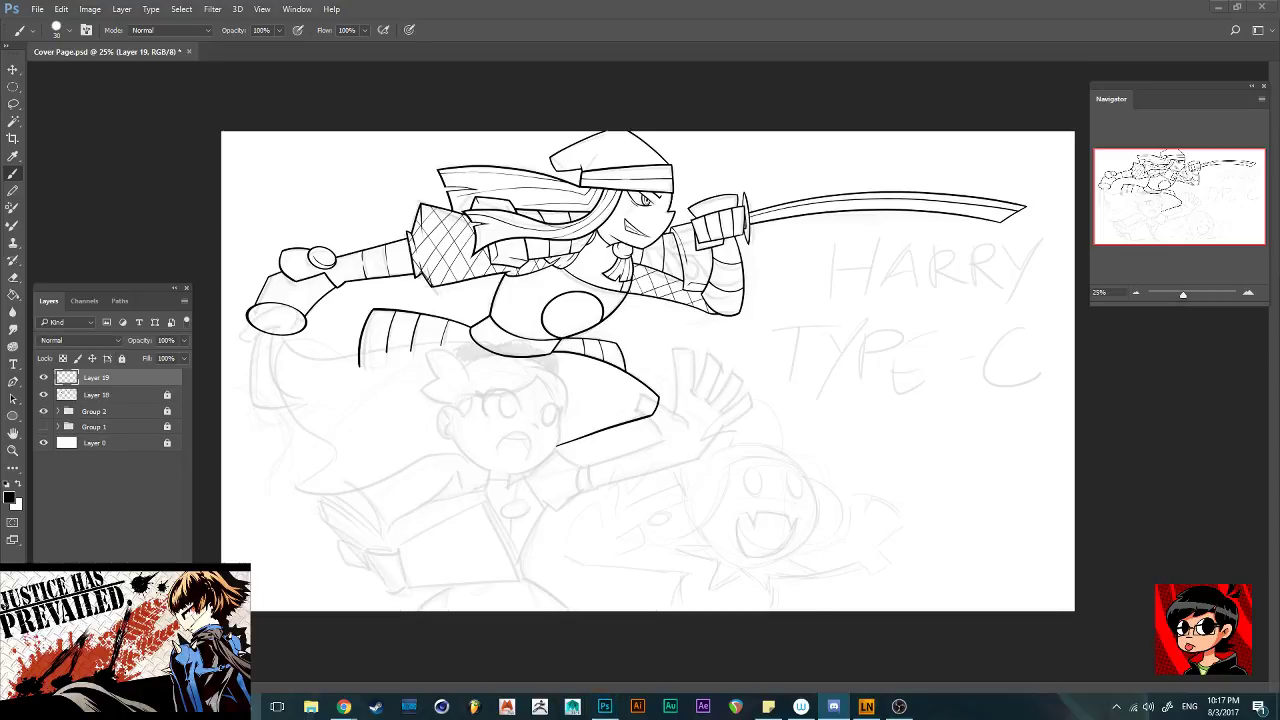
key("alt+Tab")
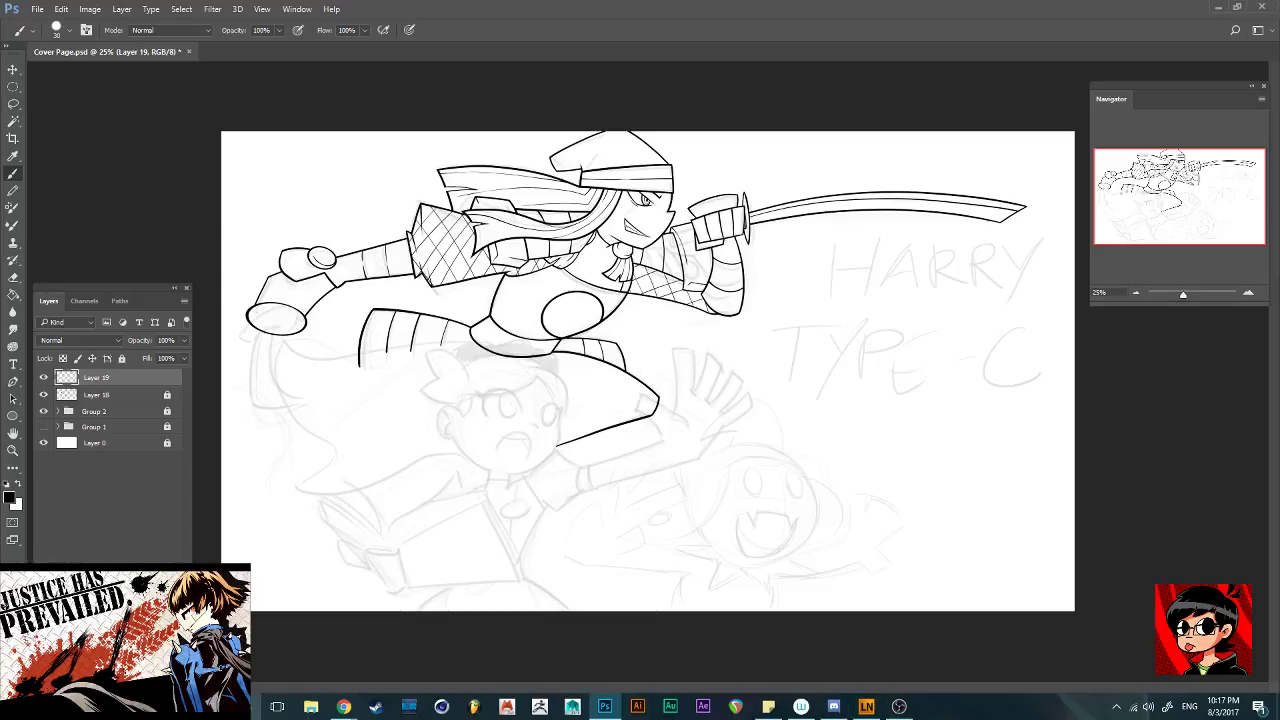
key("ctrl+s")
left_click(43, 377)
left_click(43, 377)
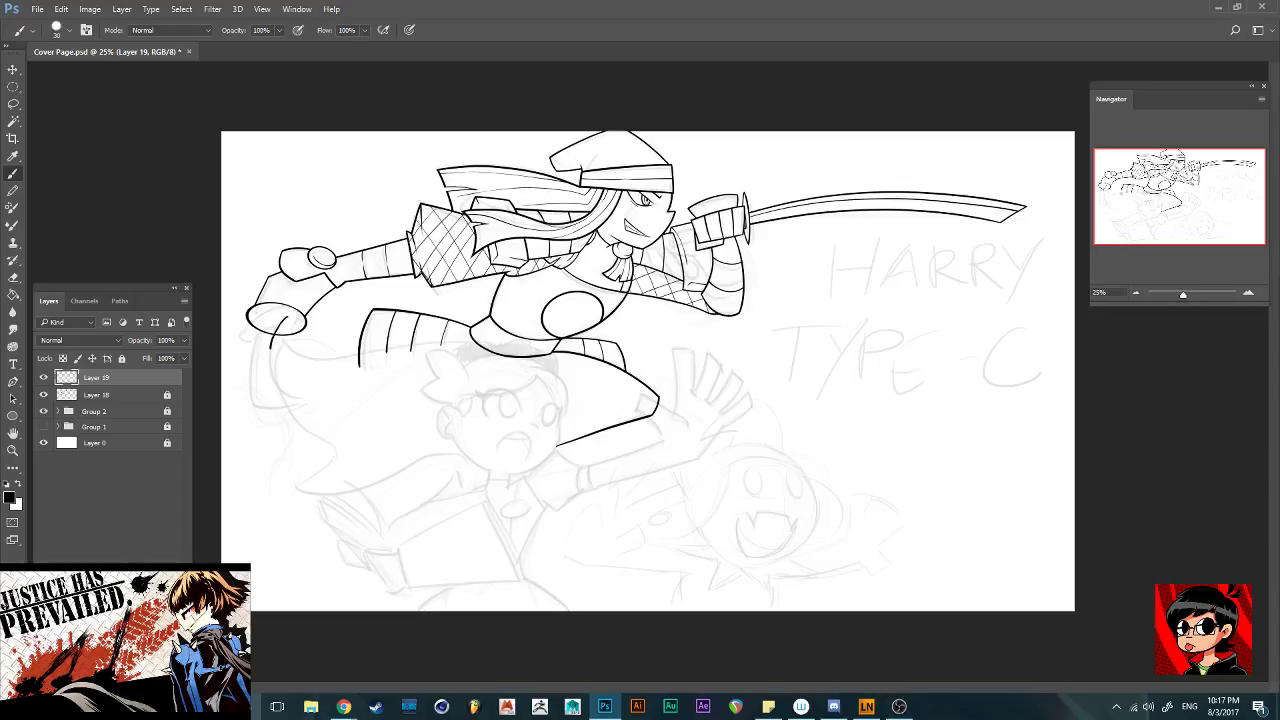
Try inking the two curved outlines that flow down from the elliptical opening, undoing each unsatisfactory stroke
key("ctrl+z")
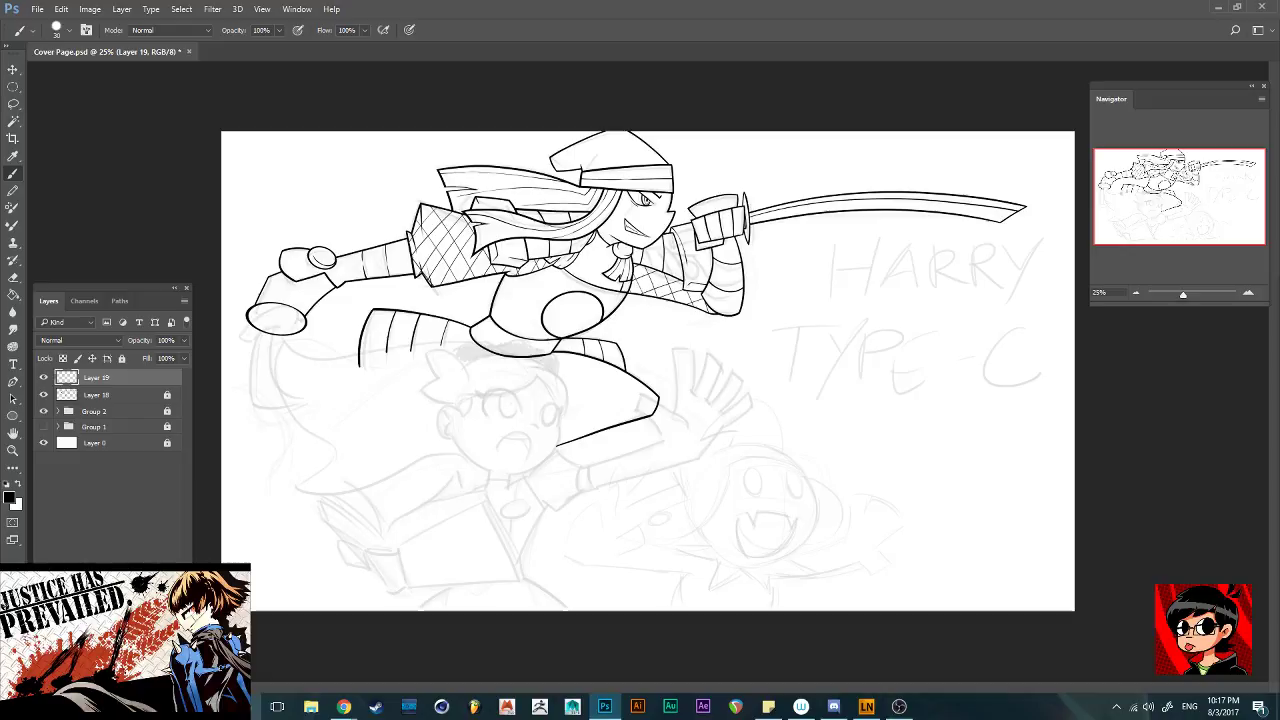
mouse_move(290, 316)
left_mouse_down()
mouse_move(268, 382)
mouse_move(286, 403)
mouse_move(316, 397)
left_mouse_up()
mouse_move(266, 314)
left_mouse_down()
mouse_move(236, 394)
mouse_move(253, 421)
mouse_move(348, 394)
left_mouse_up()
key("ctrl+z")
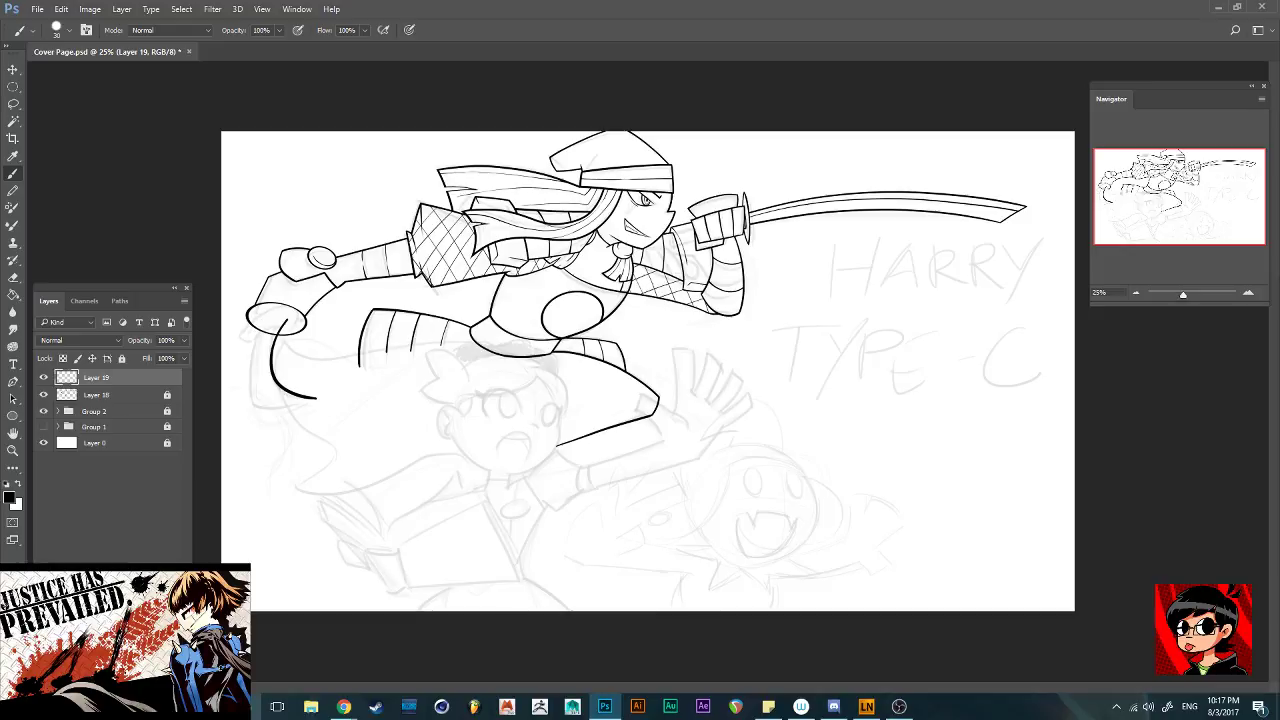
mouse_move(264, 316)
left_mouse_down()
mouse_move(241, 362)
mouse_move(250, 425)
left_mouse_up()
key("ctrl+z")
left_click_drag(265, 317, 240, 390)
key("ctrl+alt+z")
key("ctrl+alt+z")
mouse_move(286, 318)
left_mouse_down()
mouse_move(272, 378)
mouse_move(350, 396)
left_mouse_up()
key("ctrl+z")
Ink the inner and outer curved outlines flowing down from the elliptical opening, and reduce the brush size to 25
mouse_move(285, 318)
left_mouse_down()
mouse_move(277, 387)
mouse_move(338, 396)
left_mouse_up()
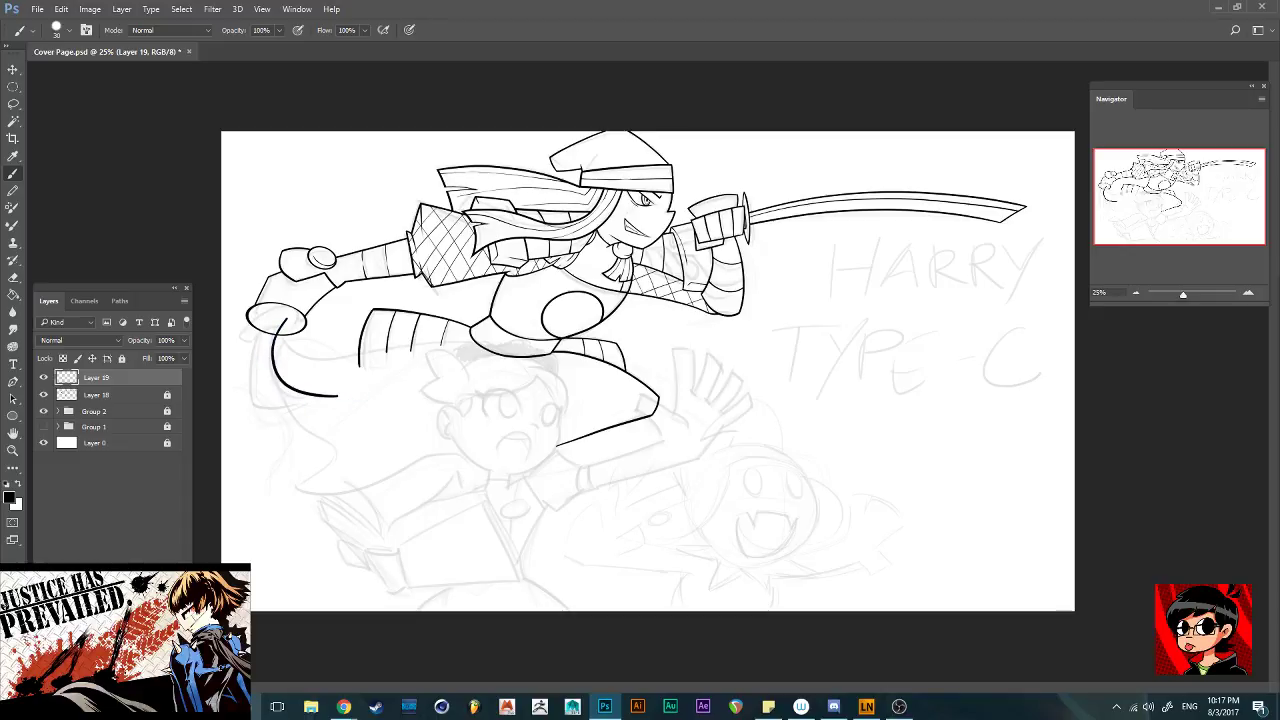
mouse_move(264, 314)
left_mouse_down()
mouse_move(238, 360)
mouse_move(234, 406)
mouse_move(262, 430)
left_mouse_up()
key("bracketleft")
key("bracketleft")
key("bracketleft")
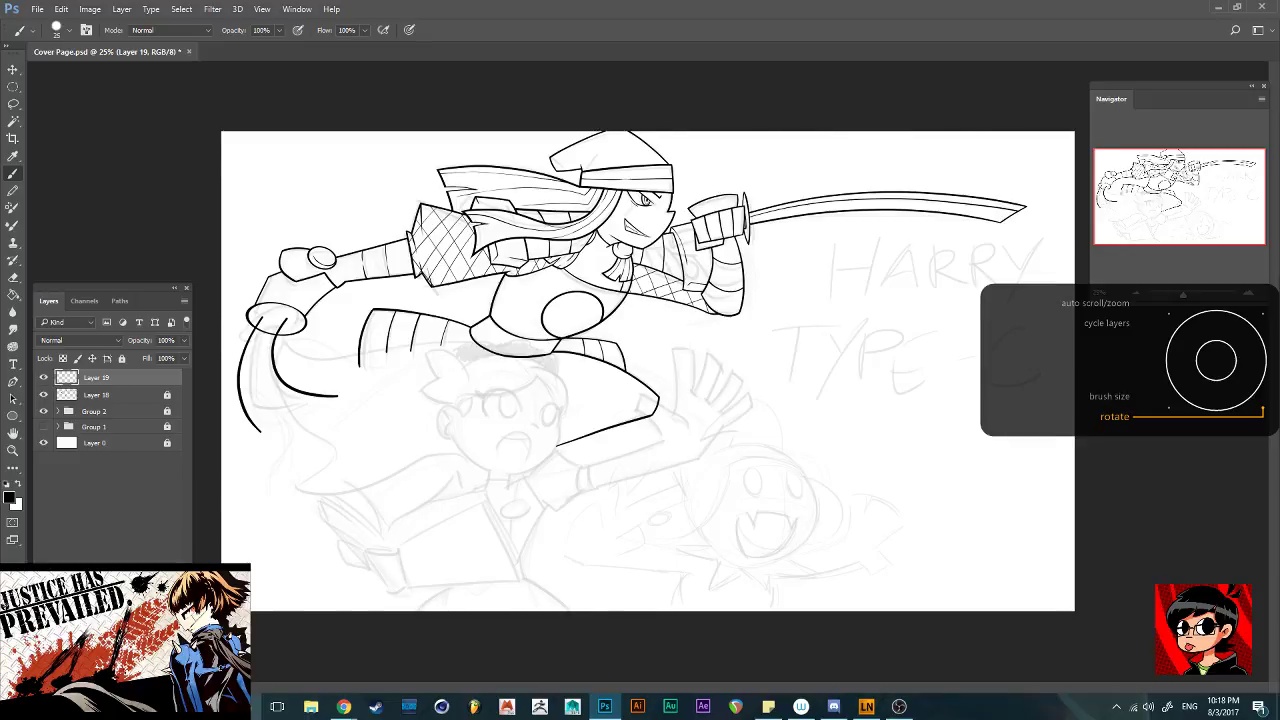
scroll(648, 371, "down", 5)
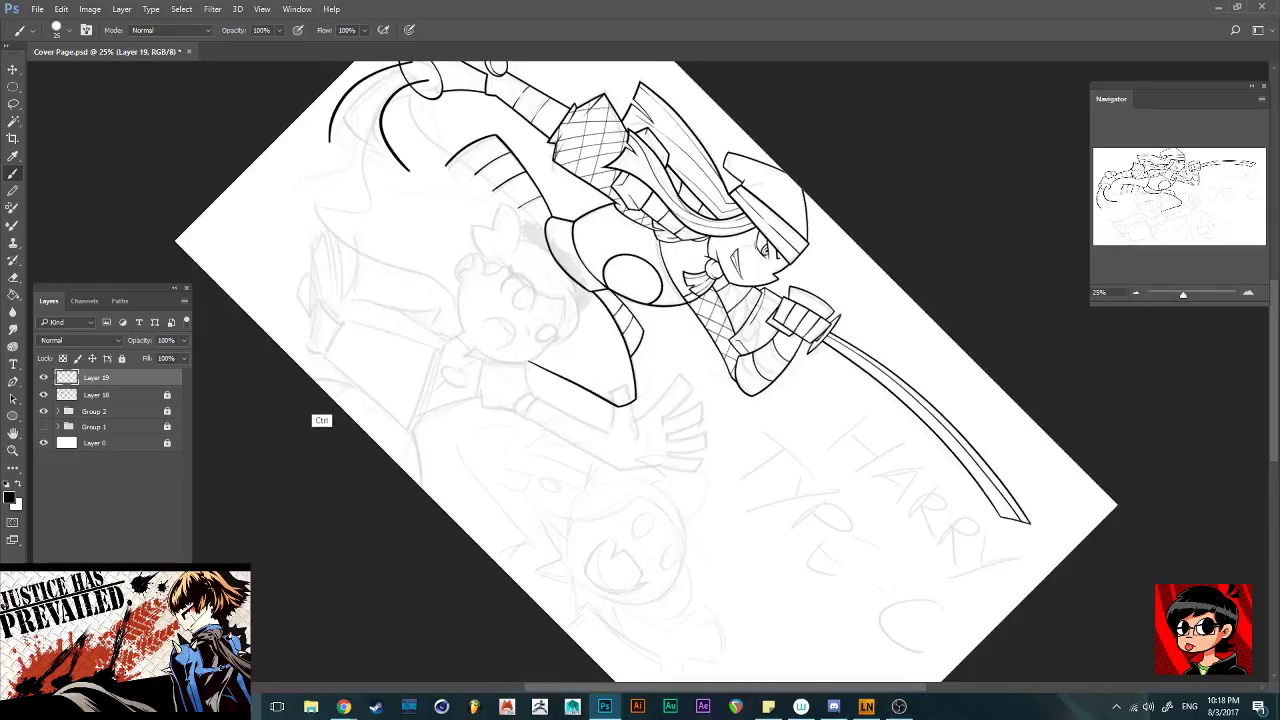
Set the brush size to 30 and ink the short edge joining the two curved blade outlines inside the elliptical opening
key("ctrl+plus")
key("ctrl+plus")
left_click_drag(617, 194, 622, 603)
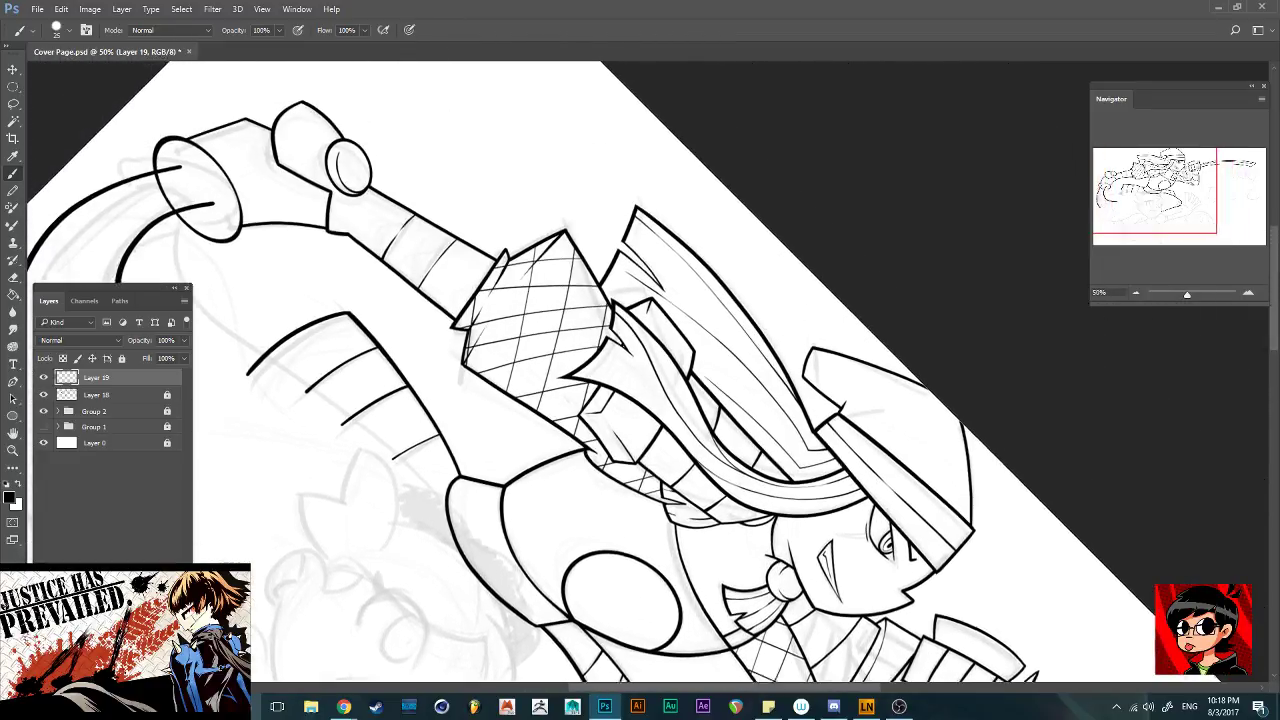
scroll(648, 370, "up", 2)
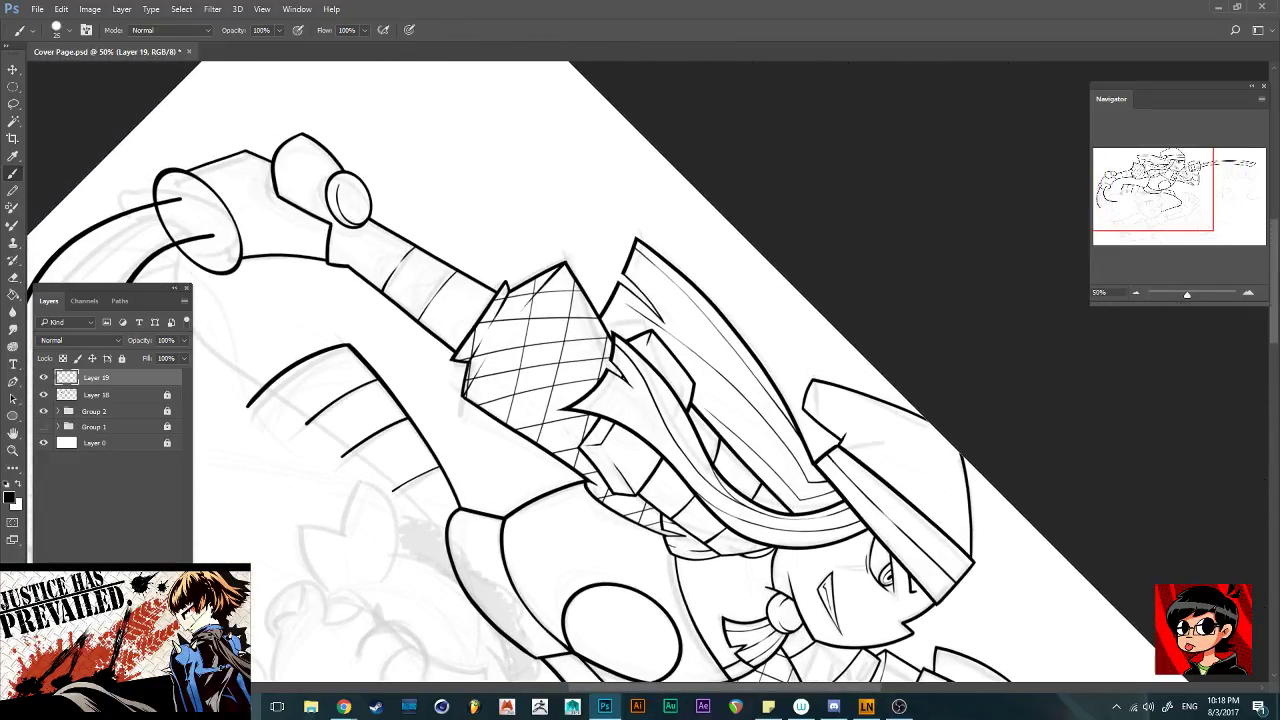
scroll(648, 370, "left", 10)
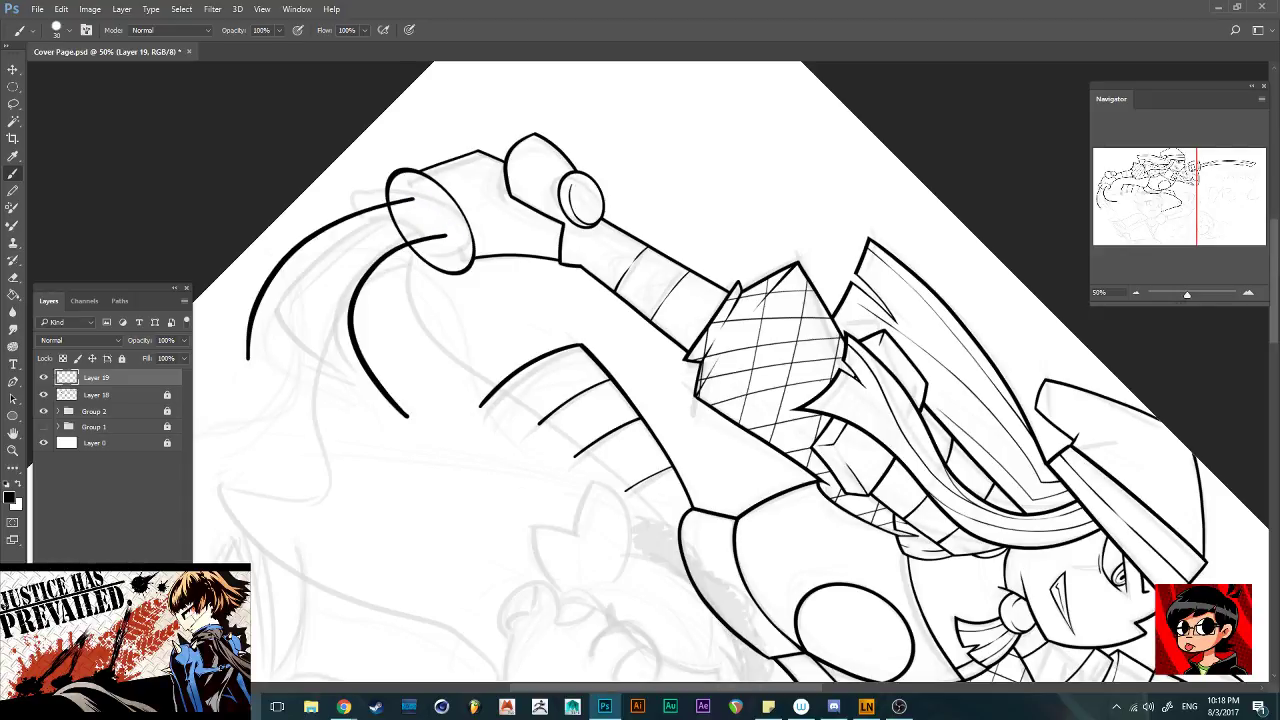
left_click_drag(422, 205, 461, 258)
Unlock Layer 18 and erase the elliptical opening's outline where it crosses the blade, leaving Layer 19 active
left_click(97, 395)
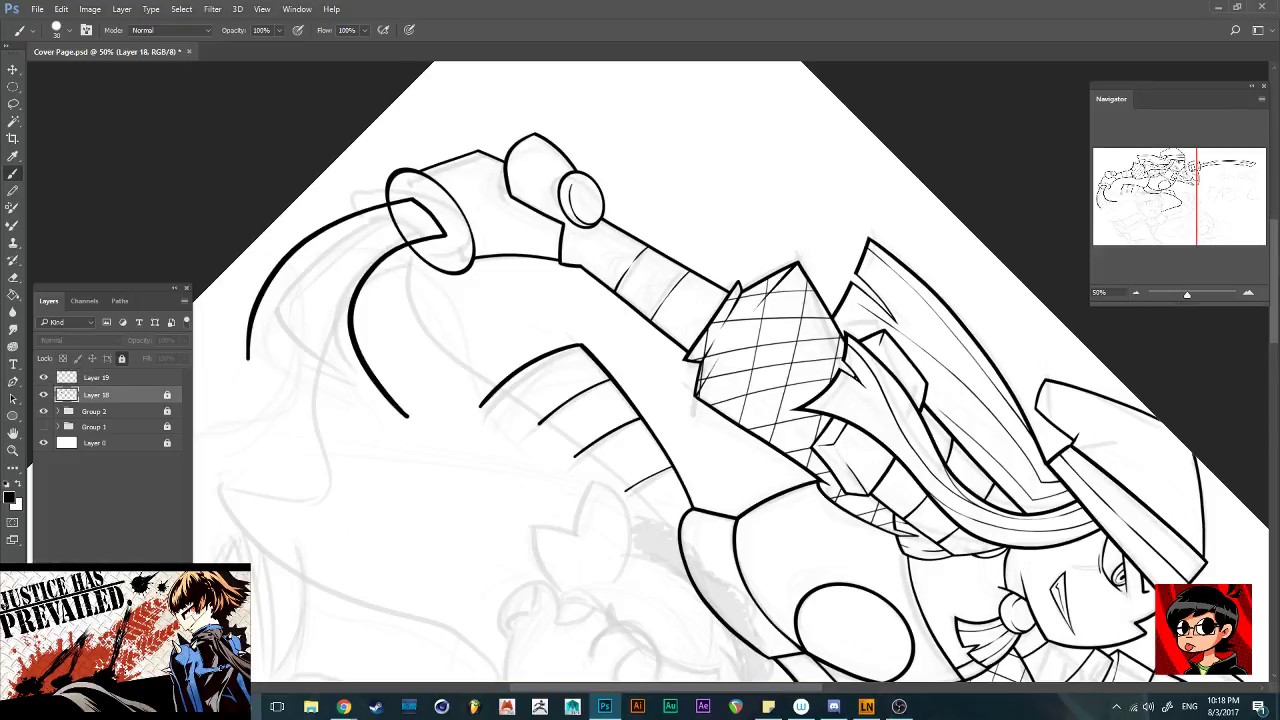
left_click(122, 358)
left_click_drag(392, 216, 398, 227)
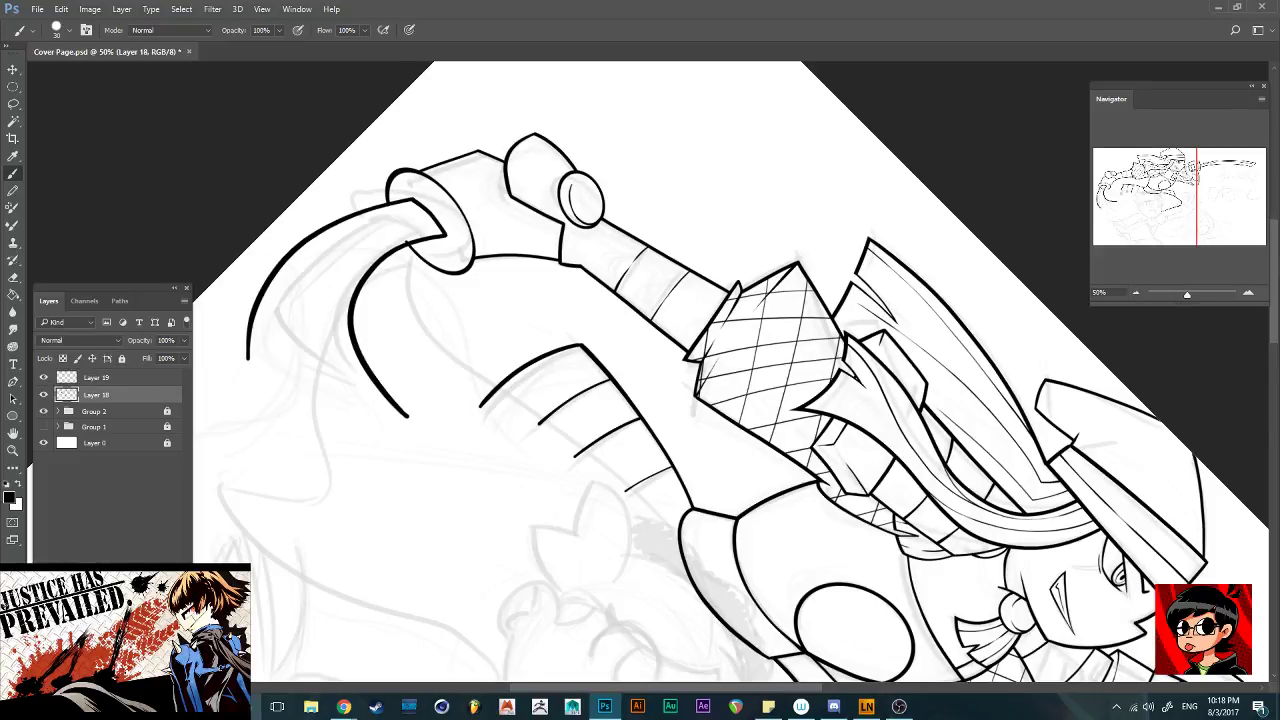
left_click(97, 378)
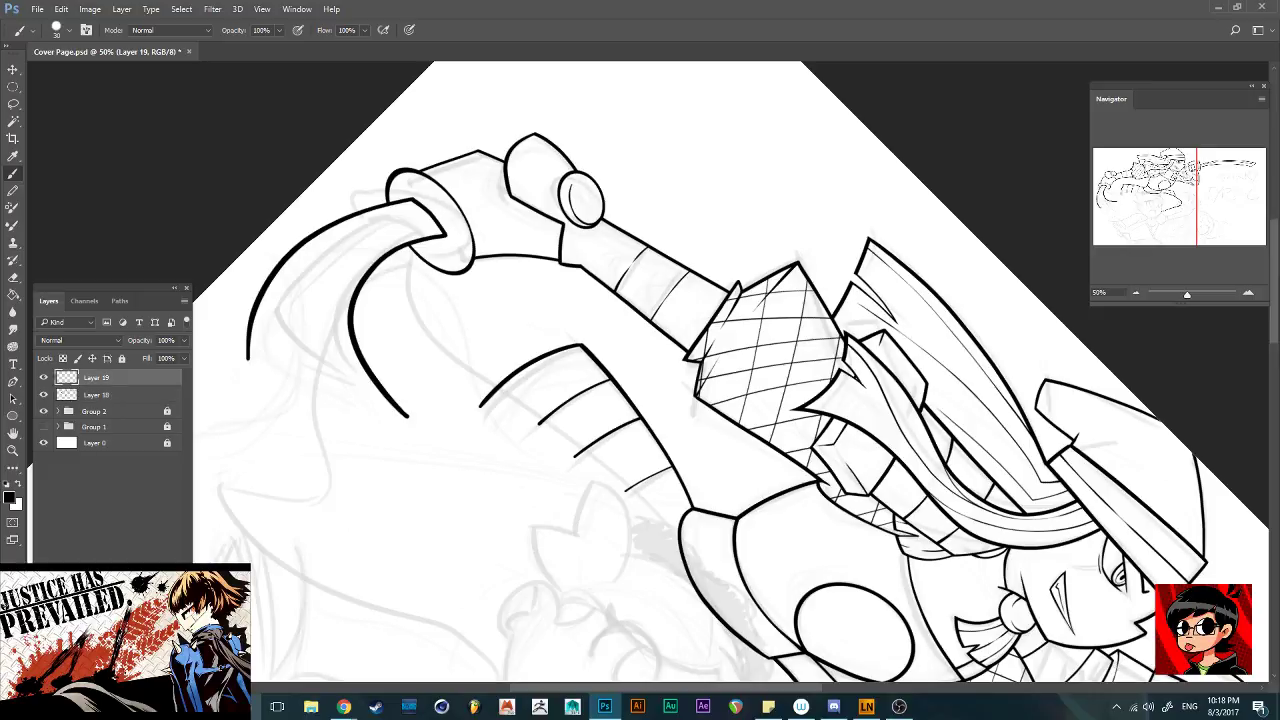
Ink the curved end edge of the hooked blade, connecting the free ends of its outer and inner outlines
scroll(648, 372, "down", 5)
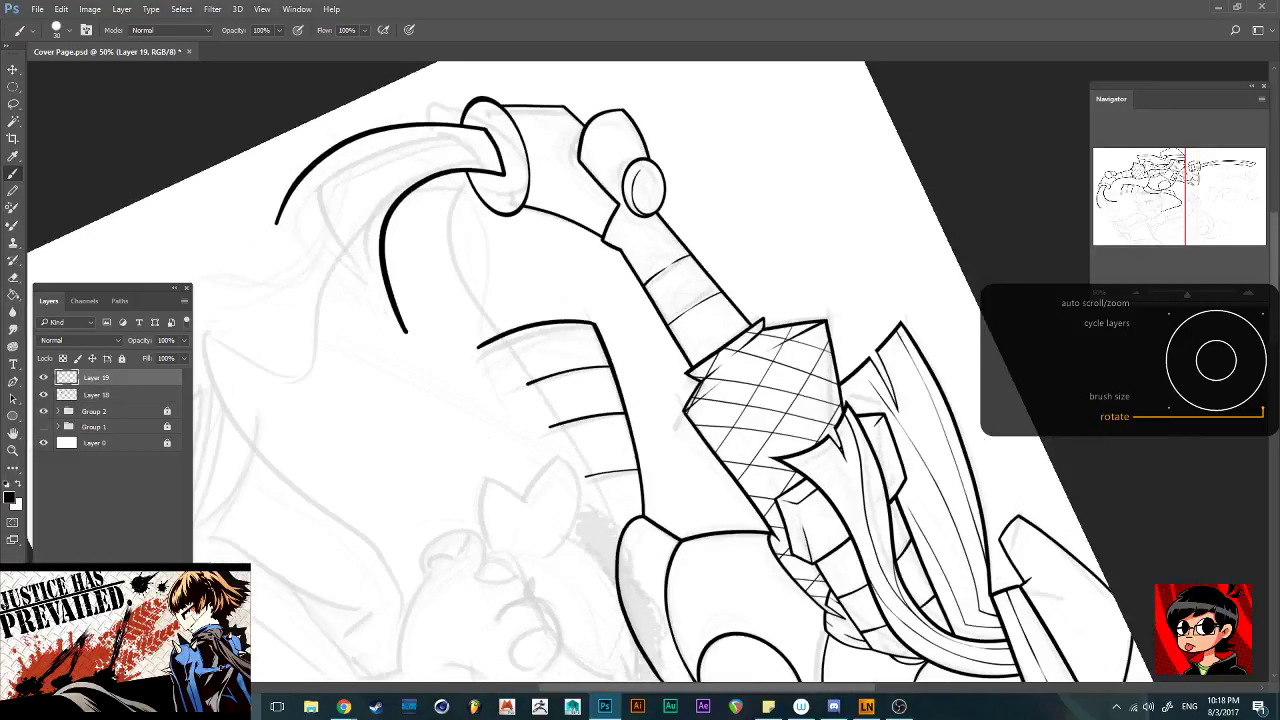
mouse_move(291, 190)
left_mouse_down()
mouse_move(346, 264)
mouse_move(450, 334)
left_mouse_up()
key("ctrl+z")
left_click_drag(284, 167, 462, 318)
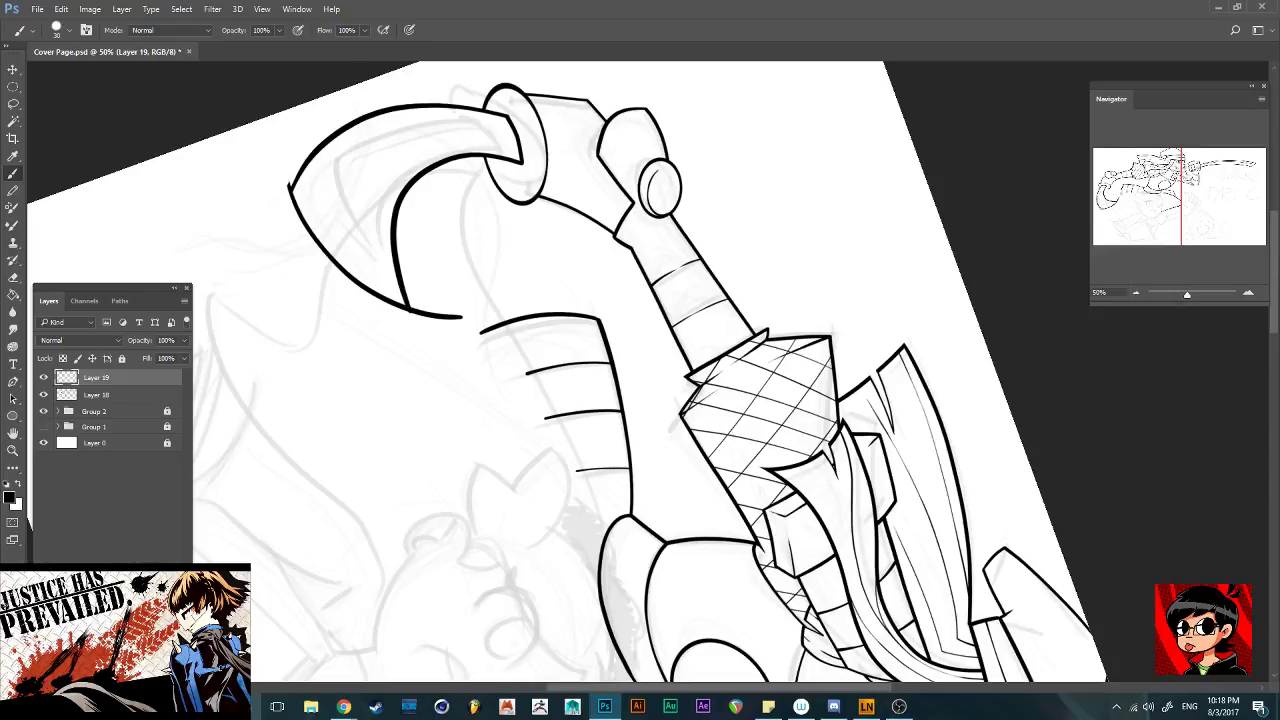
Erase the end edge's overshoot past the inner outline so the hooked blade ends in a sharp tip
key("ctrl+plus")
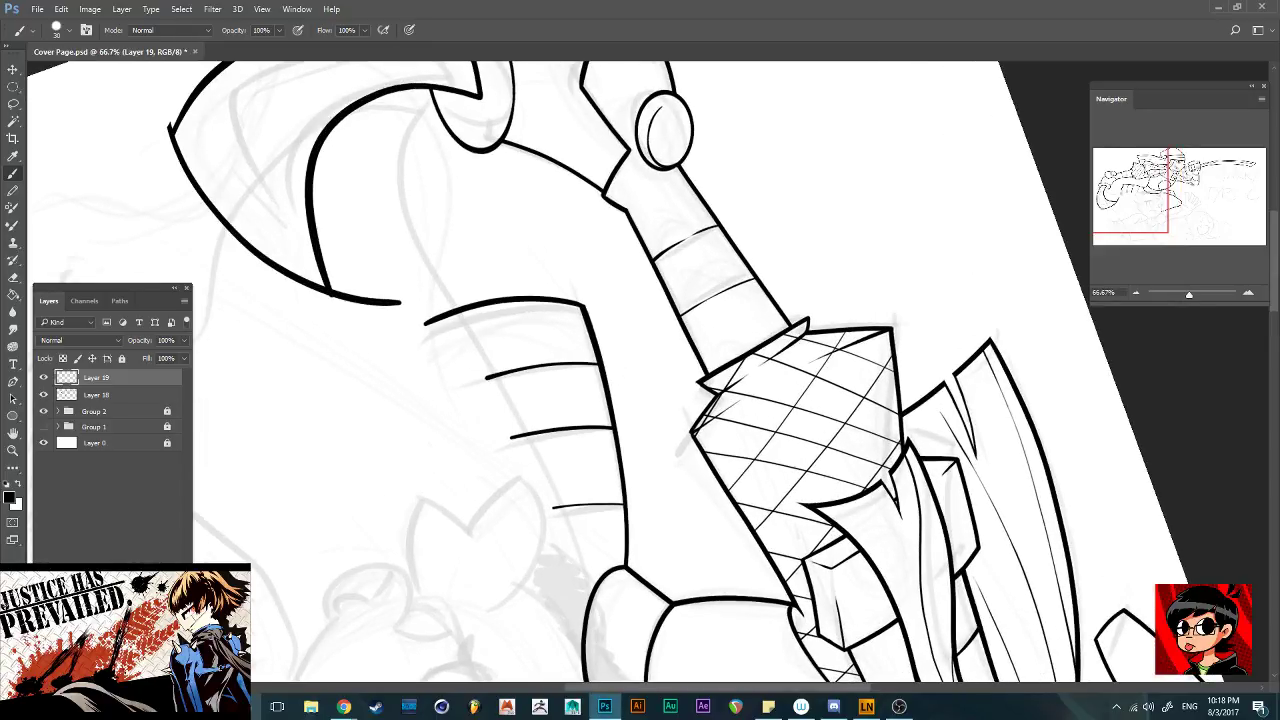
scroll(648, 372, "left", 4)
scroll(648, 372, "up", 4)
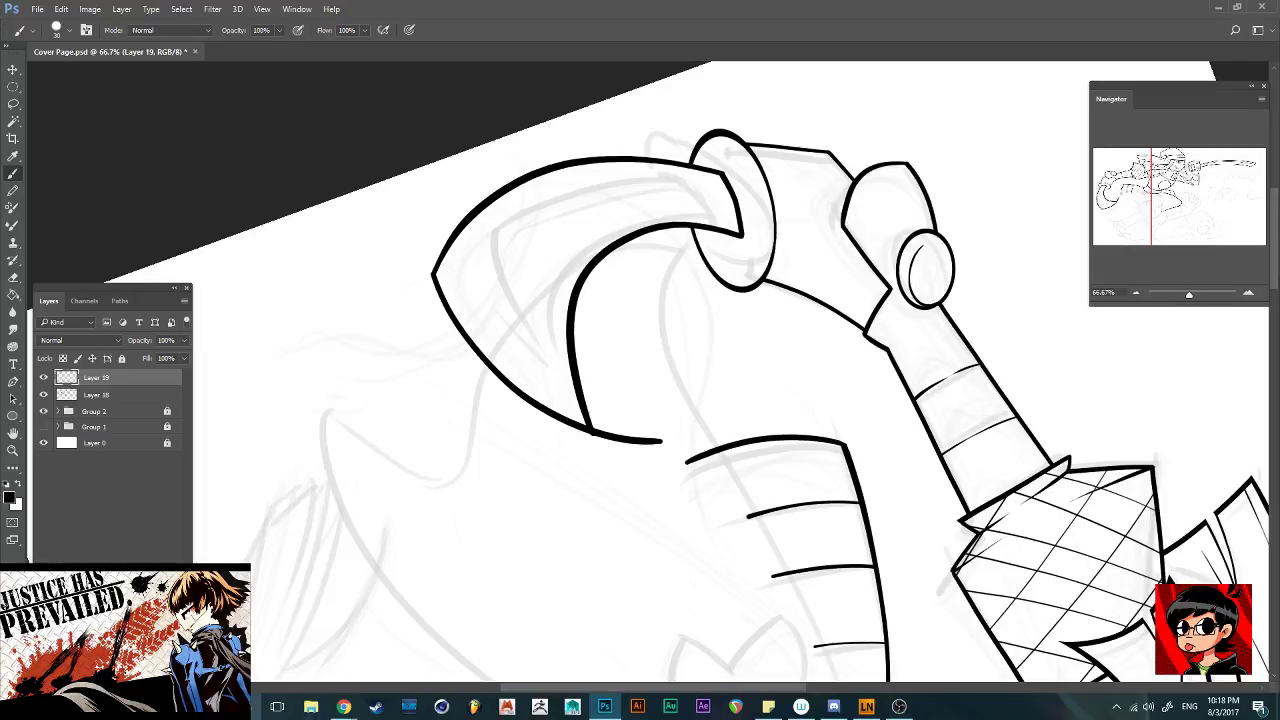
key("ctrl+alt+z")
key("ctrl+alt+z")
key("ctrl+alt+z")
left_click_drag(628, 439, 600, 434)
key("ctrl+minus")
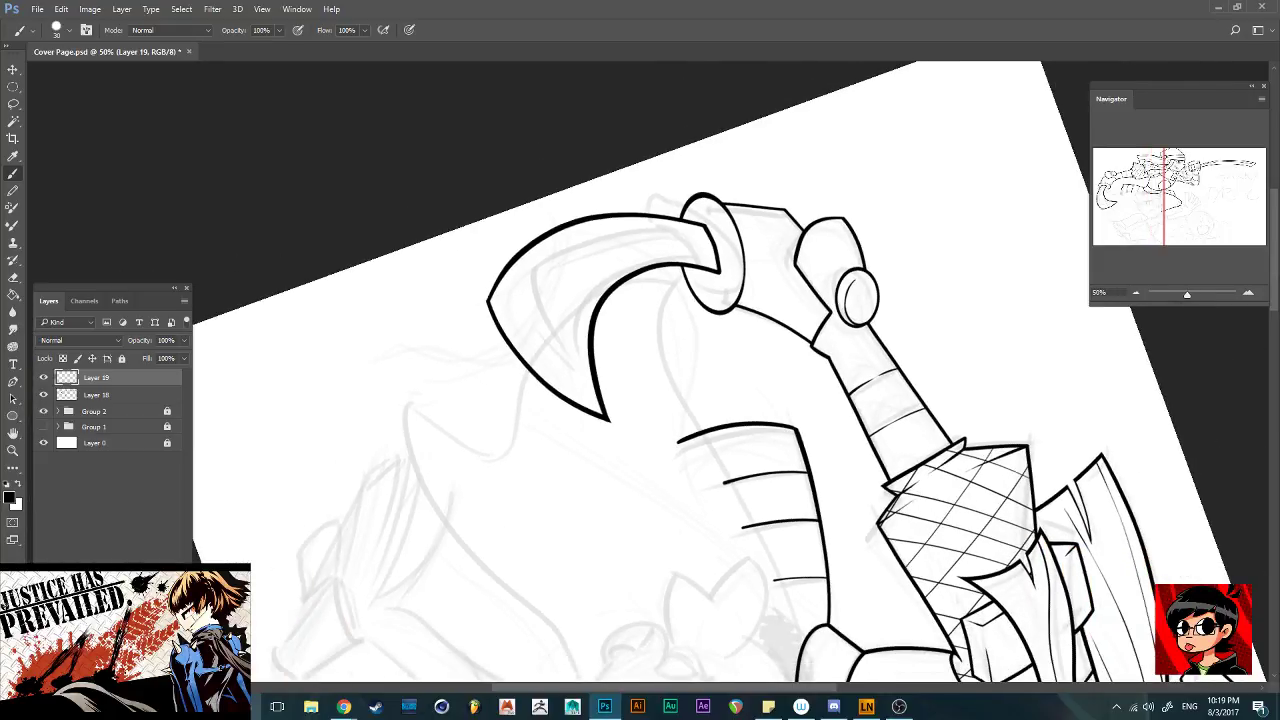
Ink a thin inner bevel line along the hooked blade from its base to the pointed tip
mouse_move(714, 242)
left_mouse_down()
mouse_move(610, 253)
mouse_move(557, 313)
mouse_move(558, 382)
mouse_move(556, 364)
mouse_move(610, 422)
left_mouse_up()
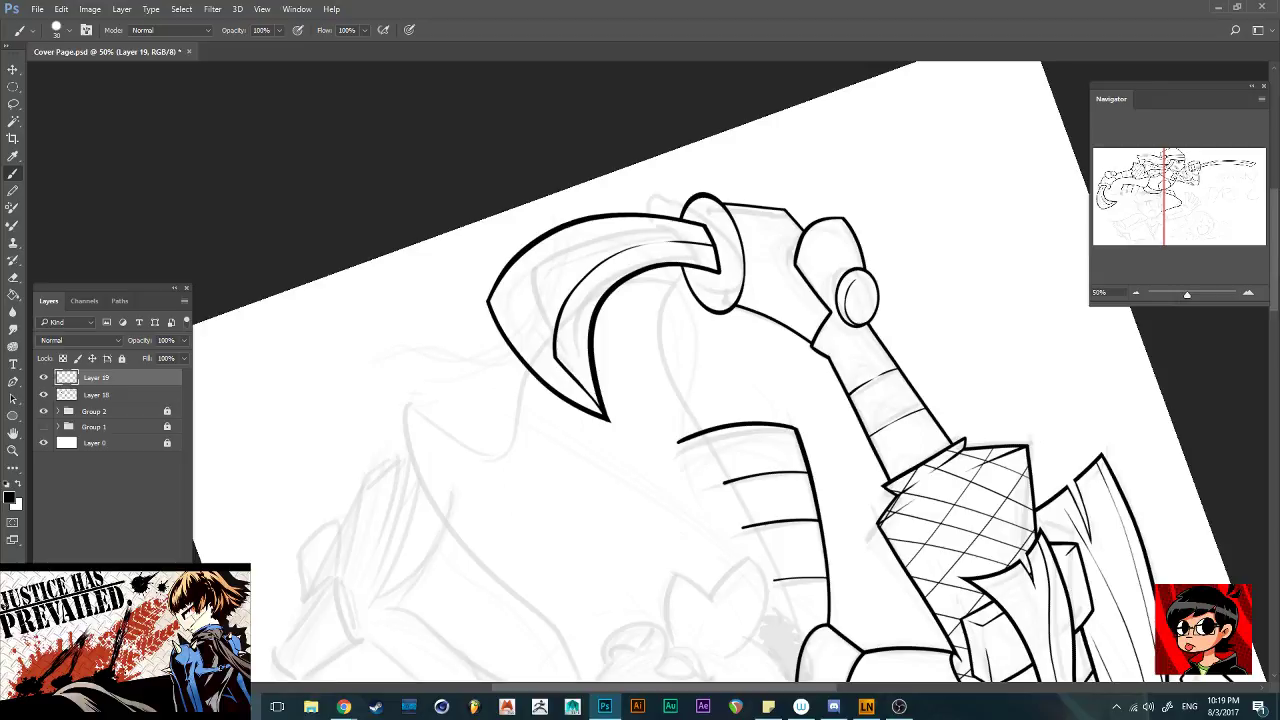
key("r")
mouse_move(857, 297)
left_mouse_down()
mouse_move(791, 208)
mouse_move(731, 163)
mouse_move(614, 157)
left_mouse_up()
left_click_drag(917, 287, 900, 243)
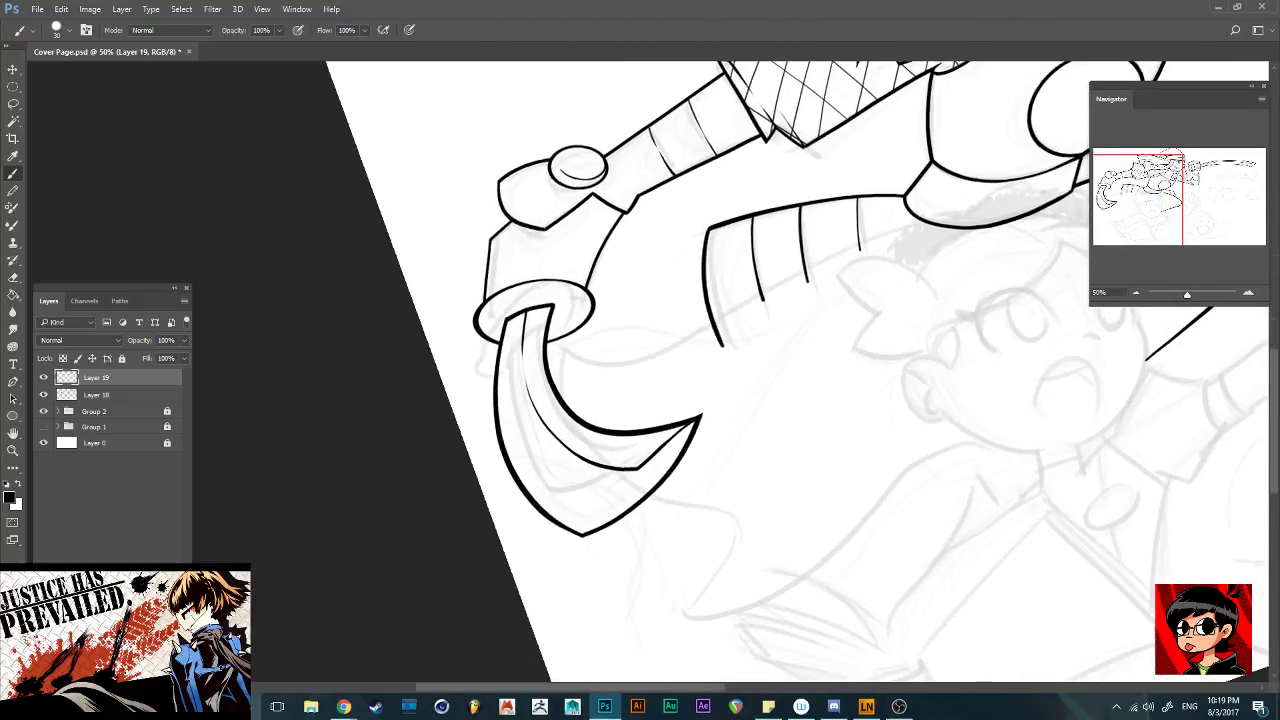
Ink a short line from the bevel's corner toward the hooked blade's outer corner, redoing unsatisfactory strokes
key("ctrl+minus")
key("ctrl+minus")
key("ctrl+minus")
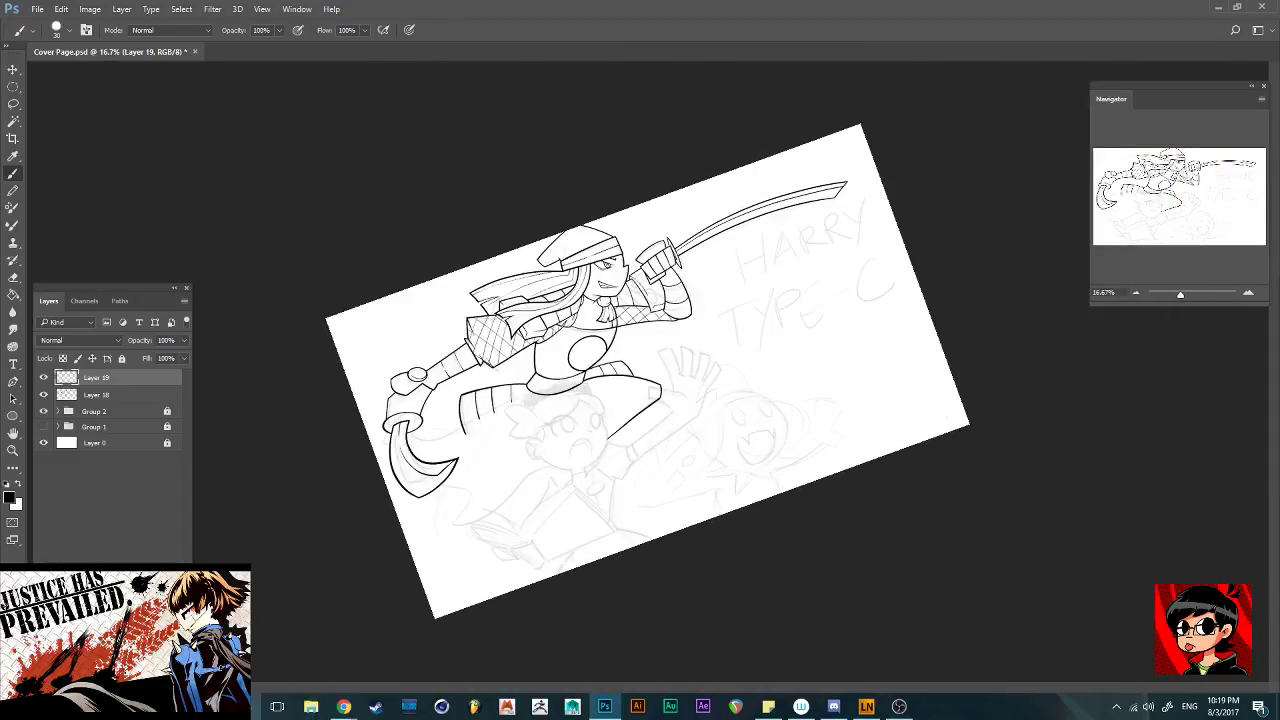
key("ctrl+plus")
key("ctrl+plus")
key("ctrl+plus")
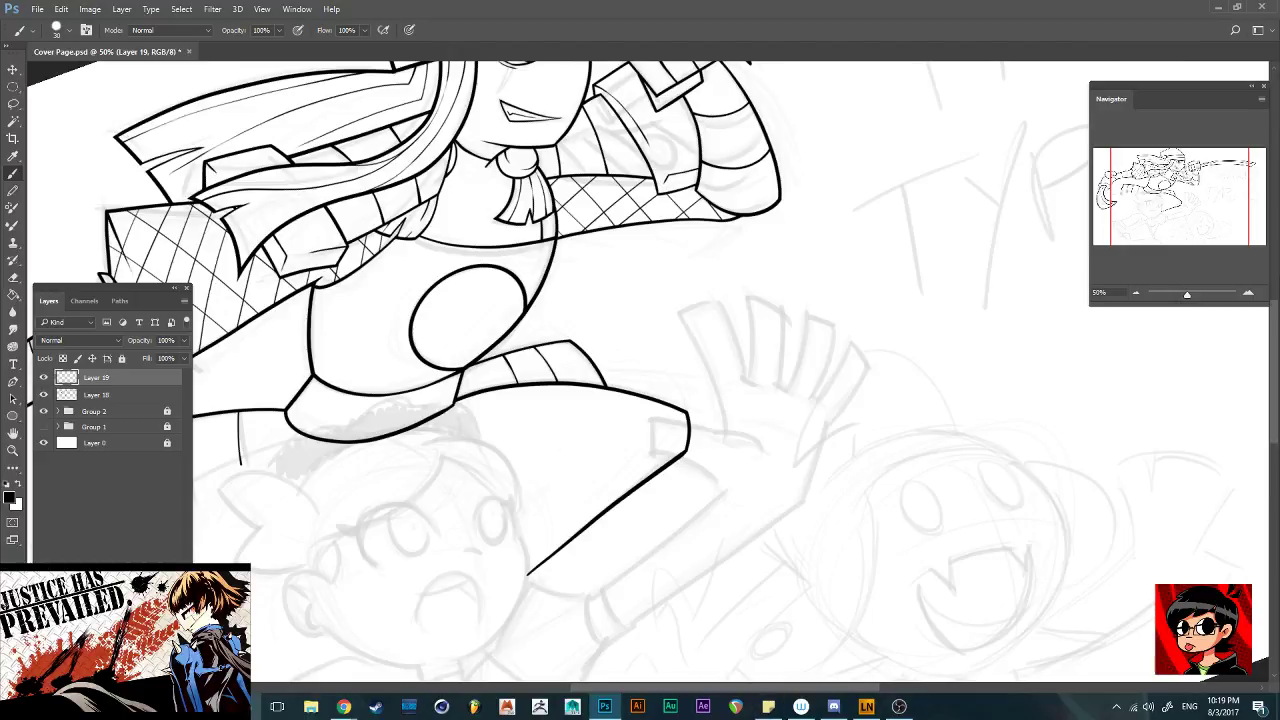
mouse_move(480, 400)
left_mouse_down()
mouse_move(789, 404)
mouse_move(985, 335)
mouse_move(991, 229)
left_mouse_up()
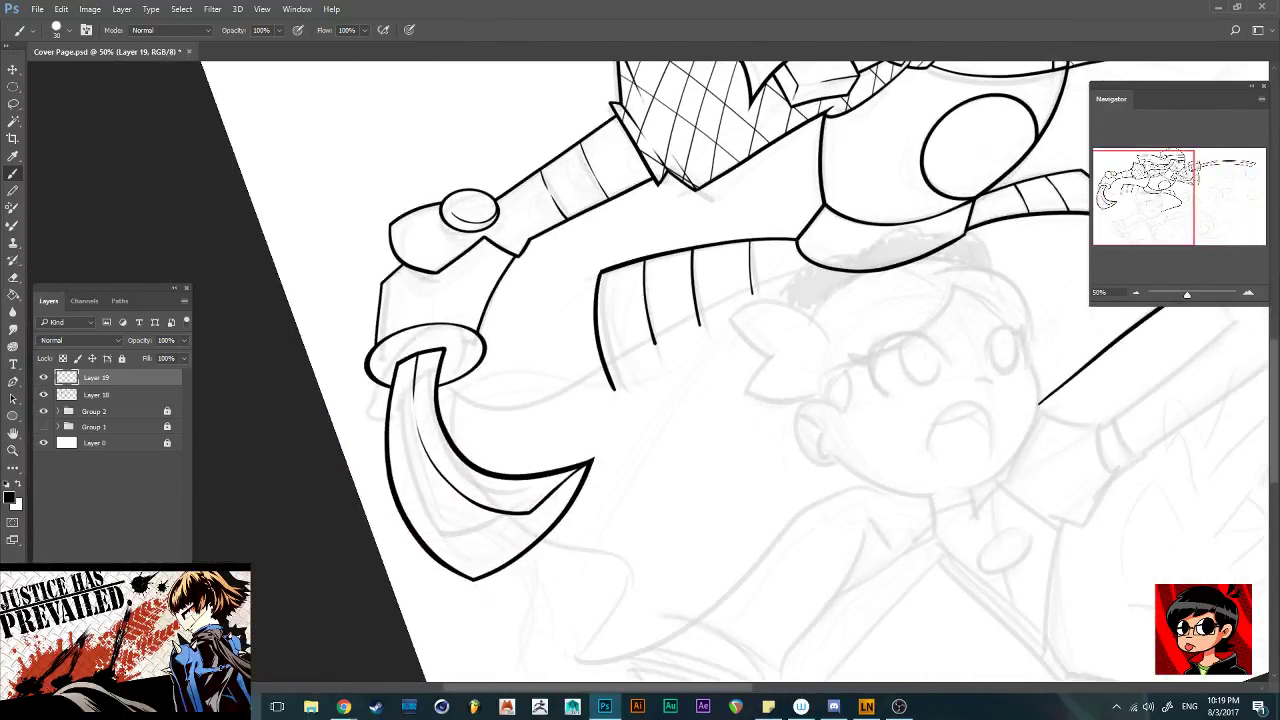
left_click_drag(532, 508, 457, 591)
key("ctrl+z")
left_click_drag(528, 512, 484, 560)
key("ctrl+z")
left_click_drag(532, 508, 480, 562)
Return the canvas view to its upright orientation and save the cover page
key("ctrl+minus")
key("ctrl+minus")
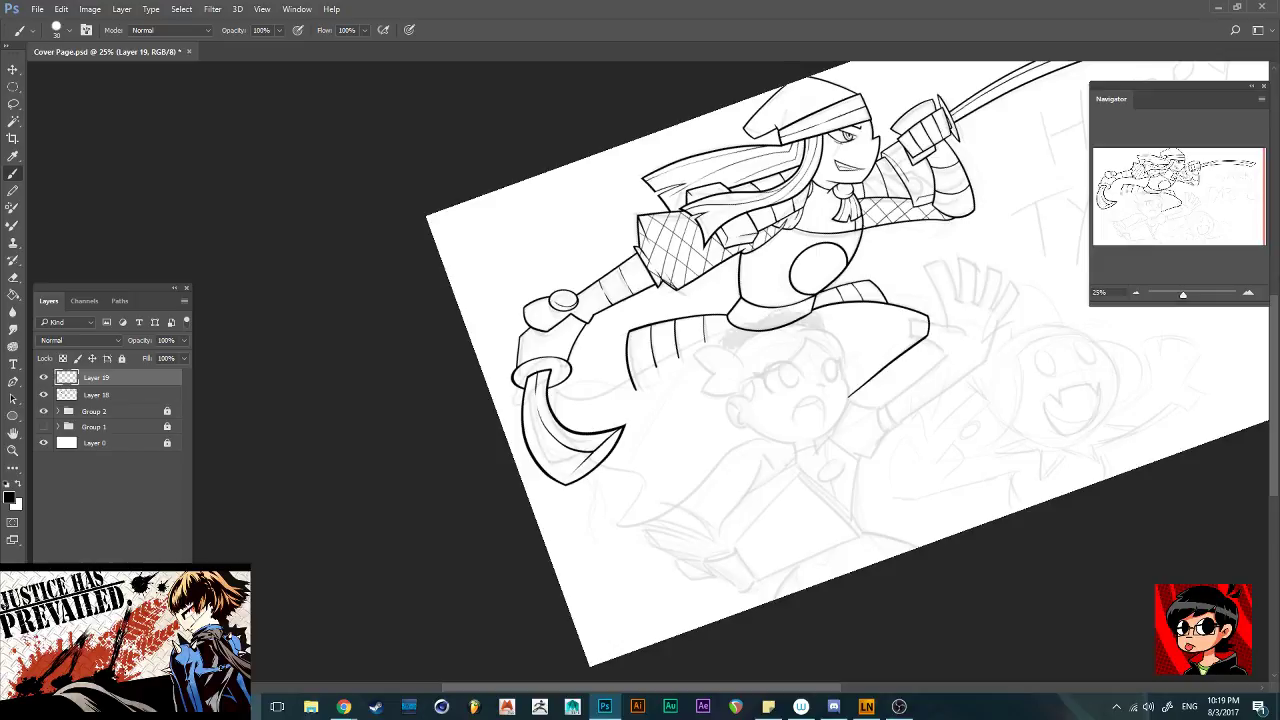
left_click_drag(850, 300, 859, 410)
left_click_drag(859, 410, 594, 347)
left_click_drag(850, 390, 848, 353)
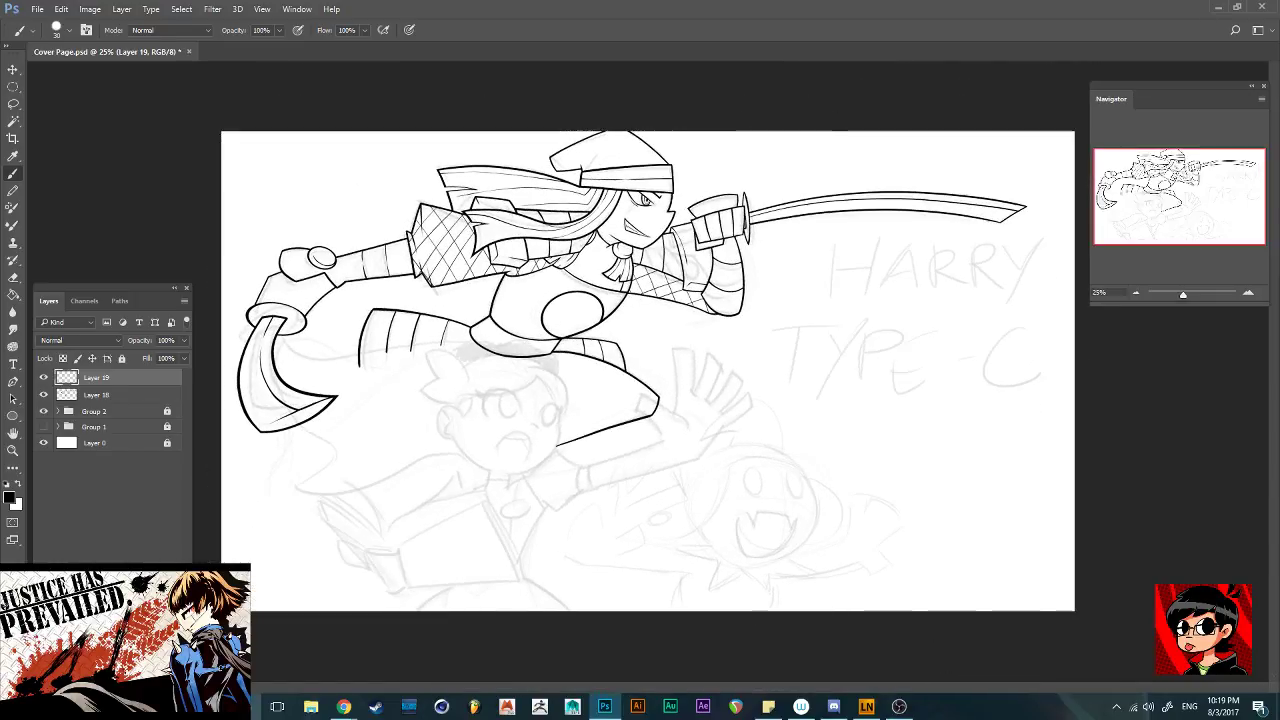
key("ctrl+s")
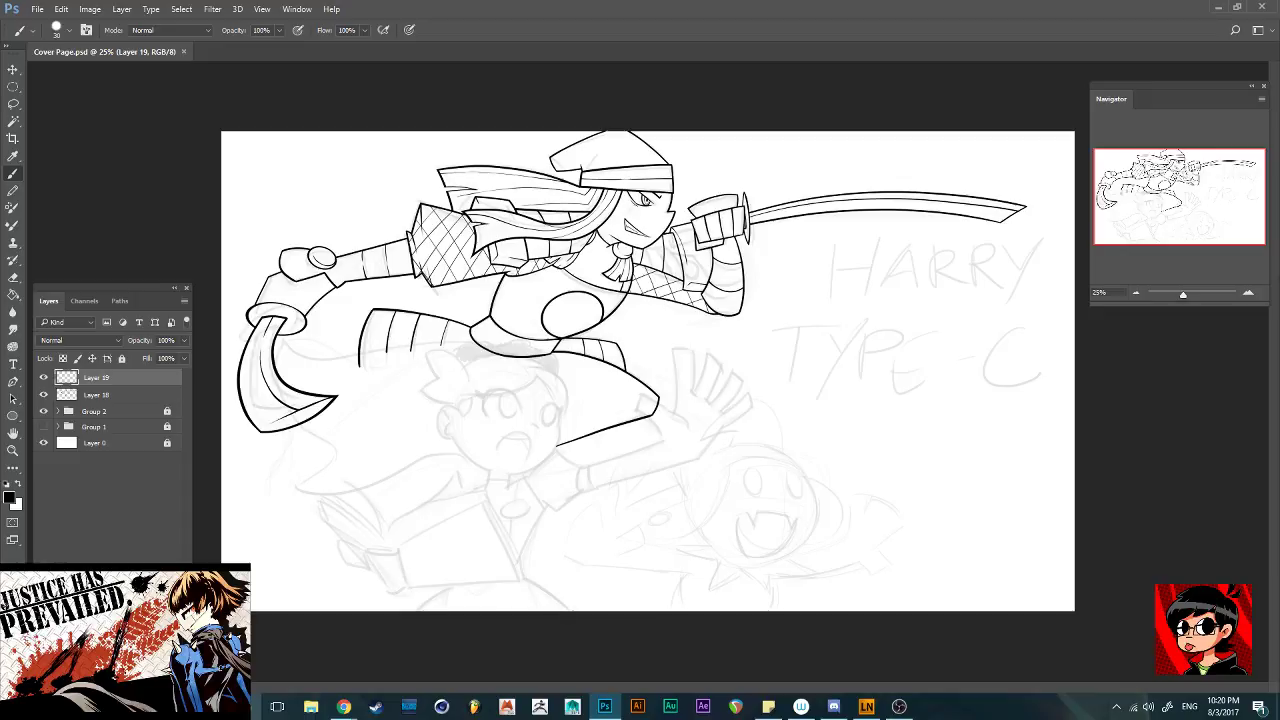
Try inking the lower long edge of the sword's handle through the gripping fist
key("ctrl+plus")
key("ctrl+plus")
key("ctrl+plus")
scroll(648, 371, "up", 3)
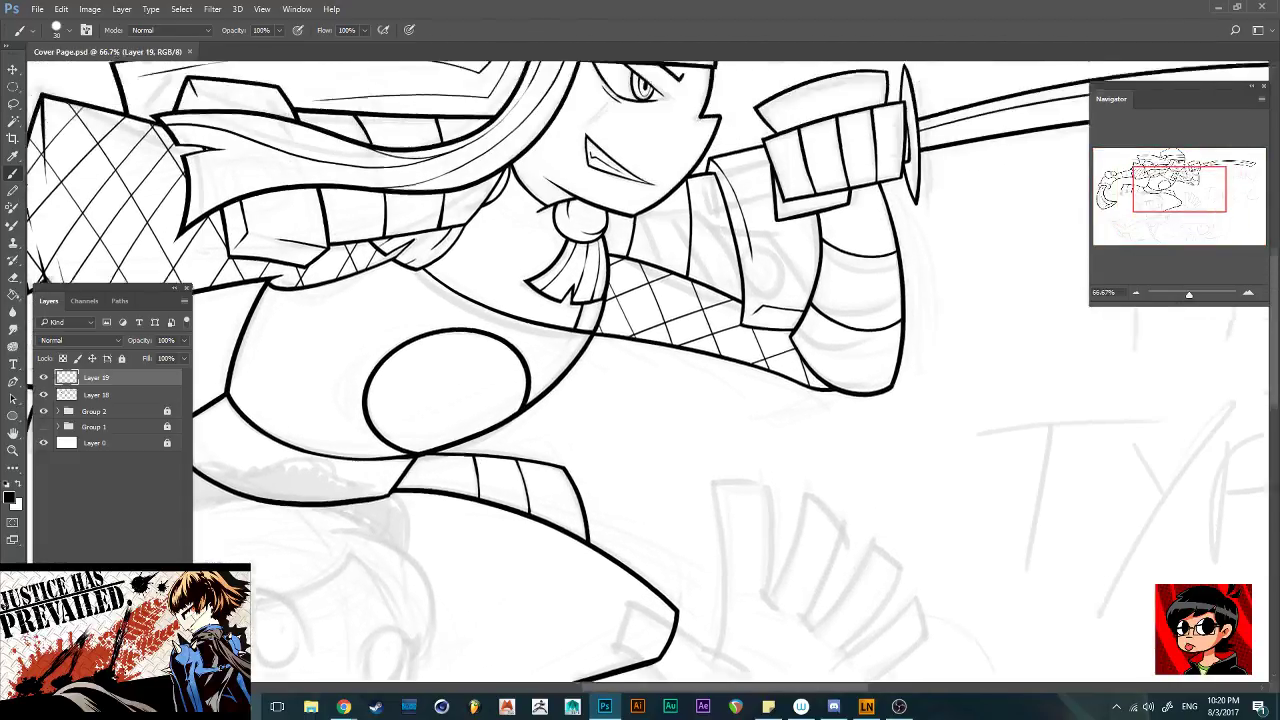
scroll(640, 370, "up", 3)
scroll(640, 370, "right", 5)
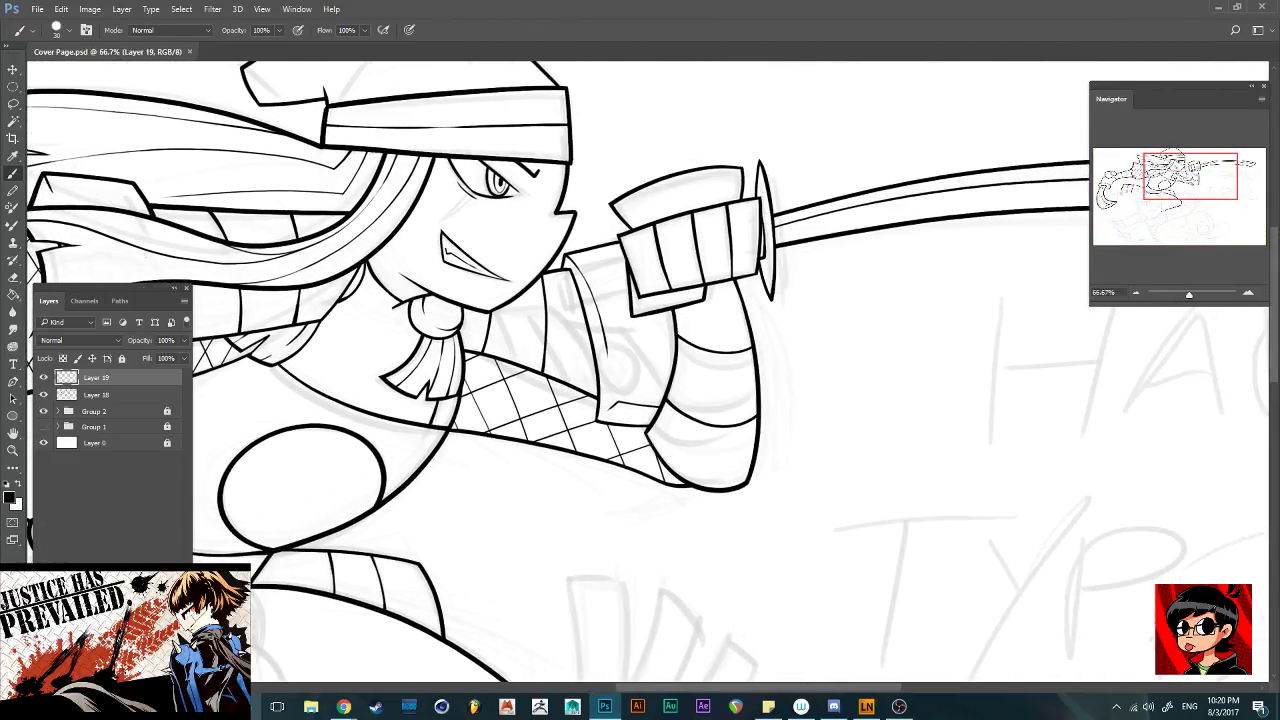
scroll(640, 370, "up", 2)
key("r")
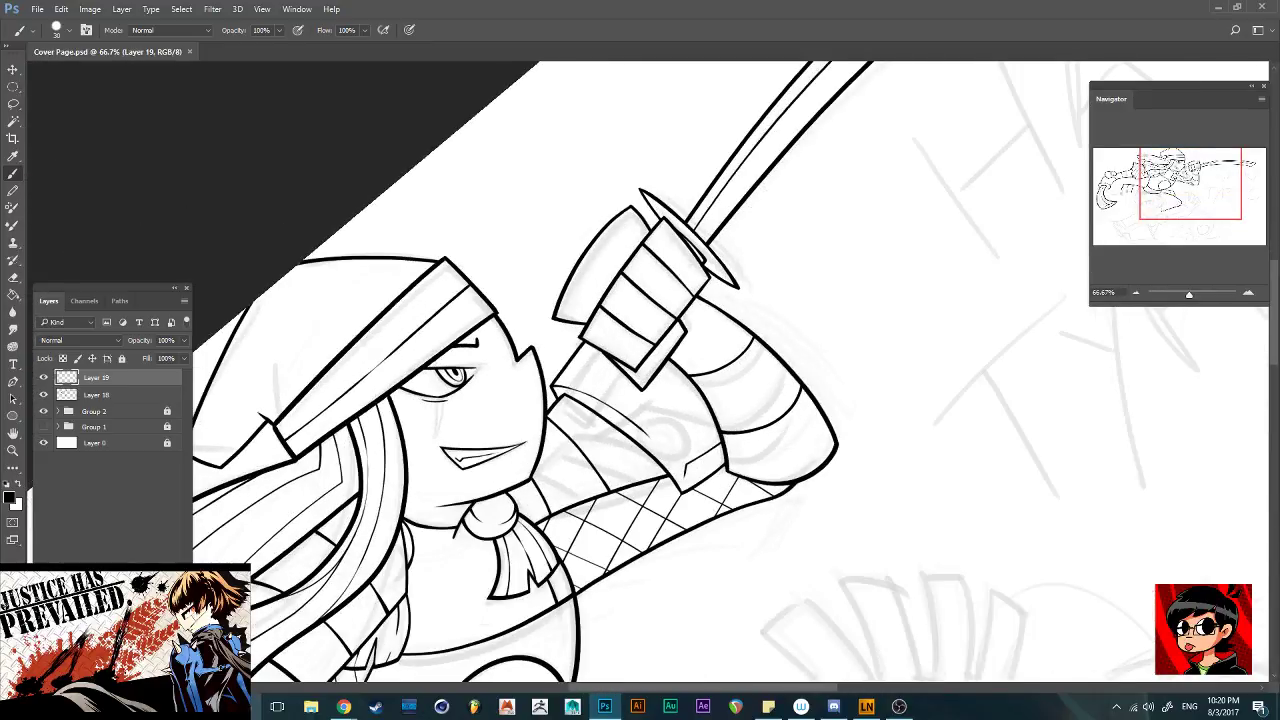
left_click_drag(690, 280, 602, 401)
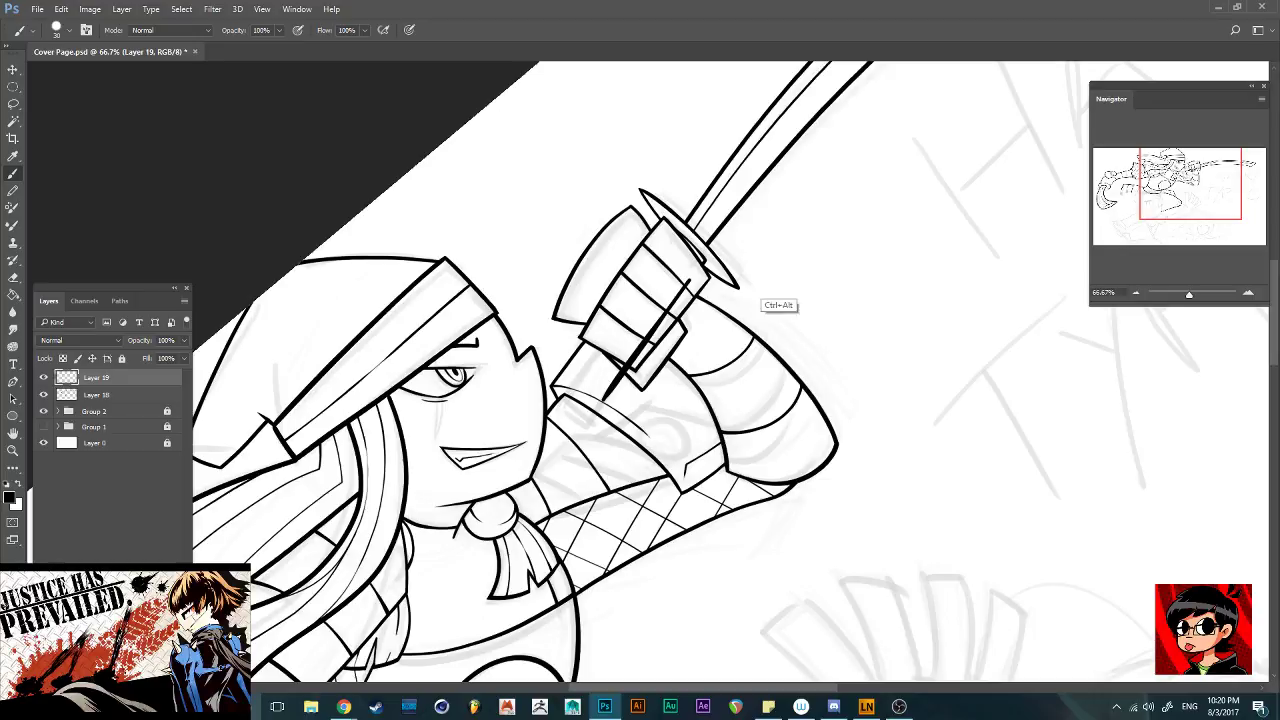
key("ctrl+alt+z")
left_click_drag(694, 276, 612, 384)
key("ctrl+alt+z")
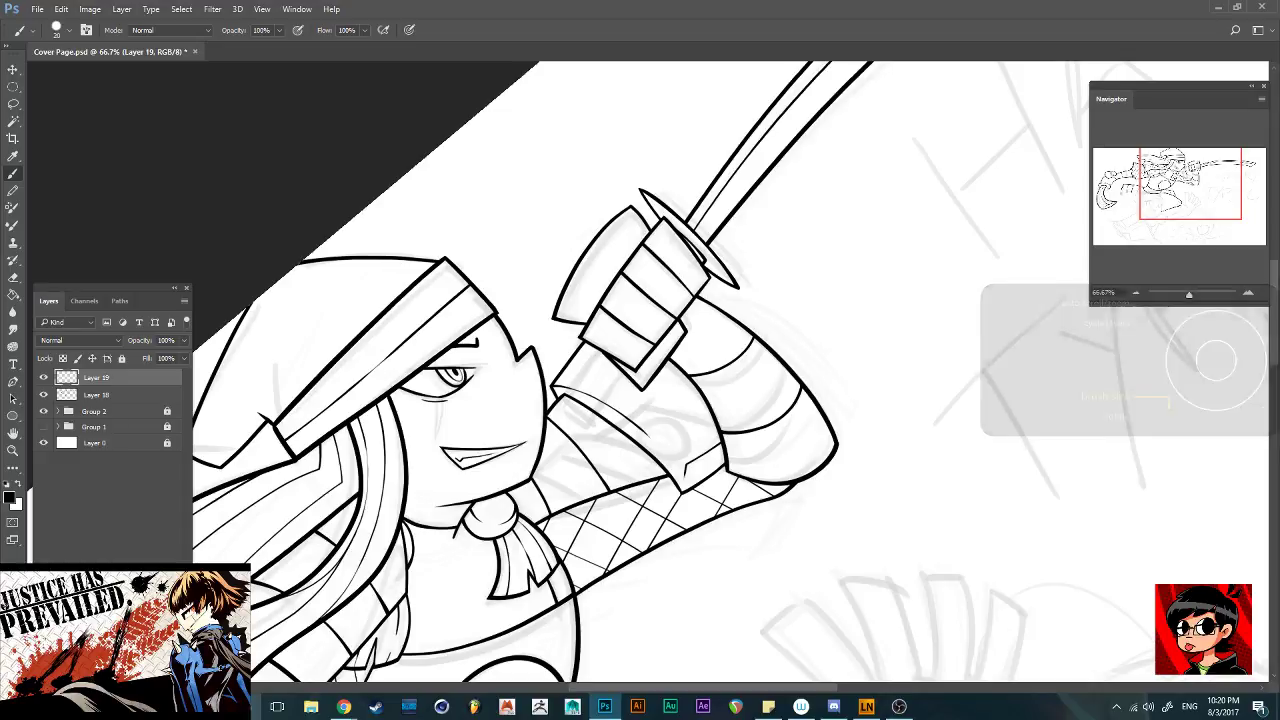
With brush size 20, ink both long edges and the end of a short sword handle through the fist
left_click_drag(694, 274, 606, 386)
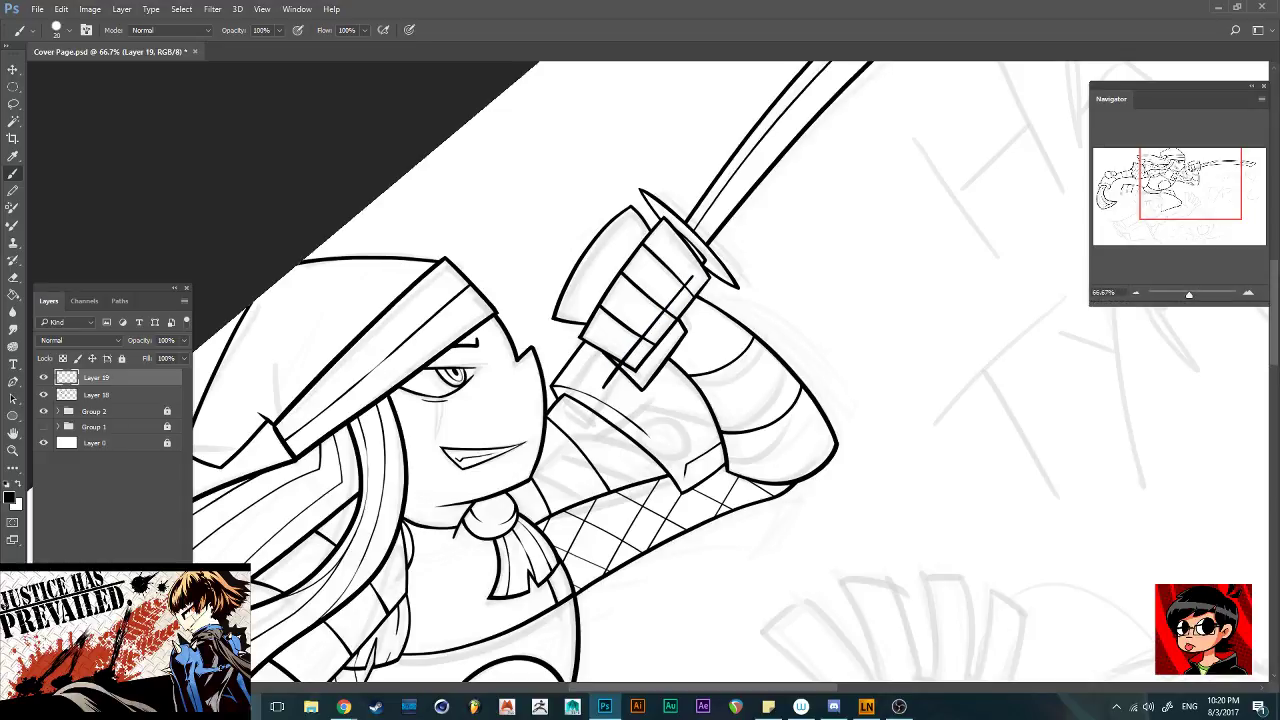
left_click_drag(630, 278, 558, 396)
key("ctrl+alt+z")
mouse_move(634, 272)
left_mouse_down()
mouse_move(566, 379)
mouse_move(630, 403)
left_mouse_up()
scroll(648, 372, "down", 5)
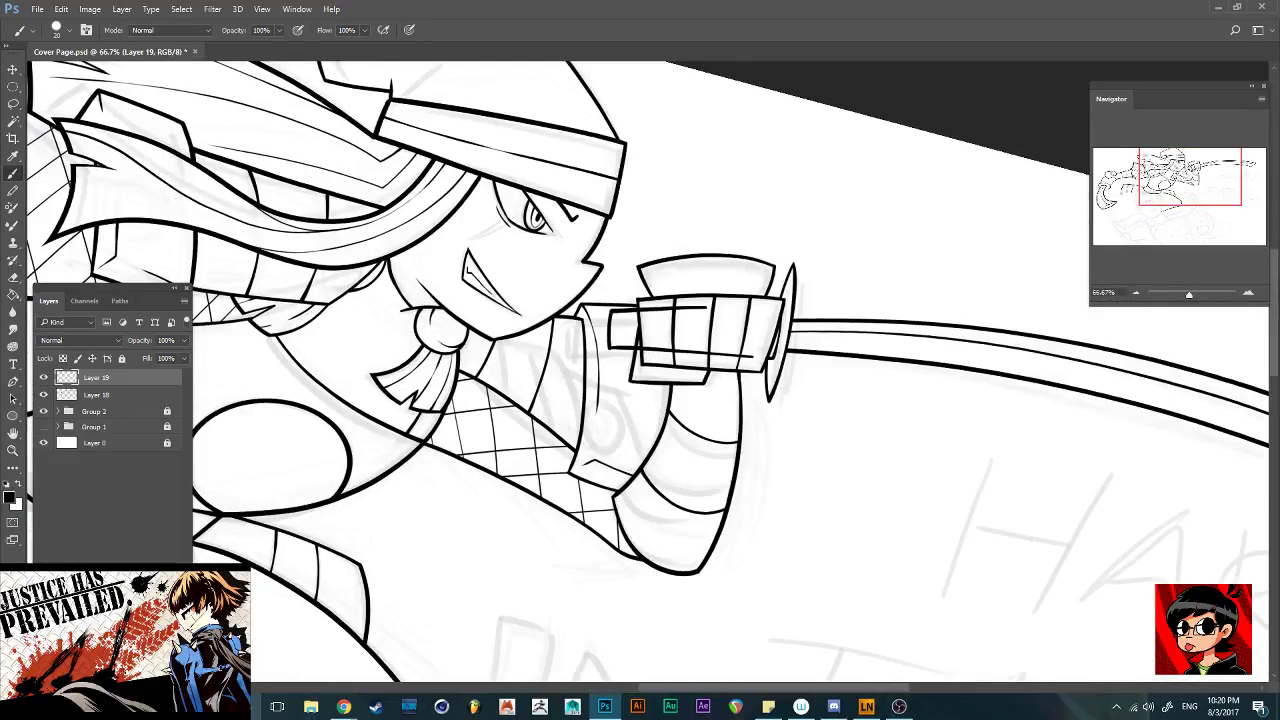
Erase the handle lines overlapping the fingers, and remove the short handle end sticking out behind the fist
left_click_drag(752, 357, 710, 354)
left_click_drag(708, 308, 680, 308)
left_click_drag(706, 354, 665, 350)
left_click_drag(674, 308, 644, 330)
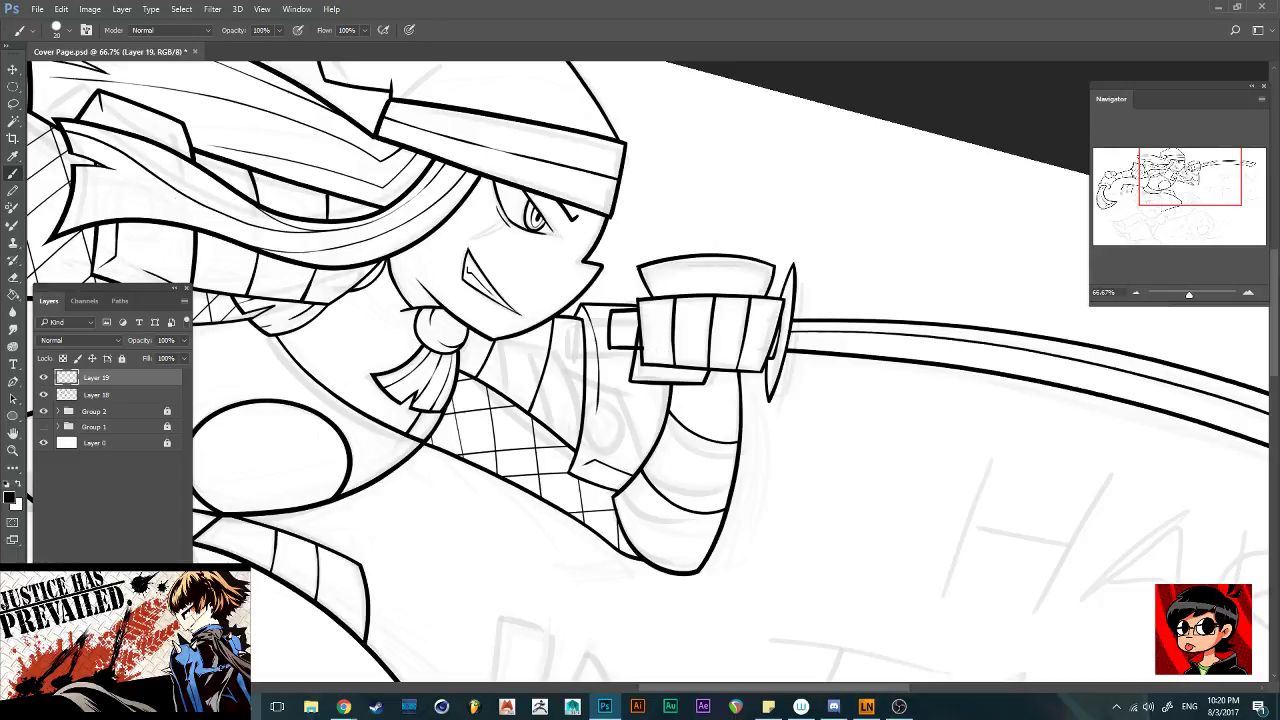
left_click_drag(638, 310, 610, 340)
Ink the two long edges of a longer sword handle running through the fist toward the fighter's chin
key("r")
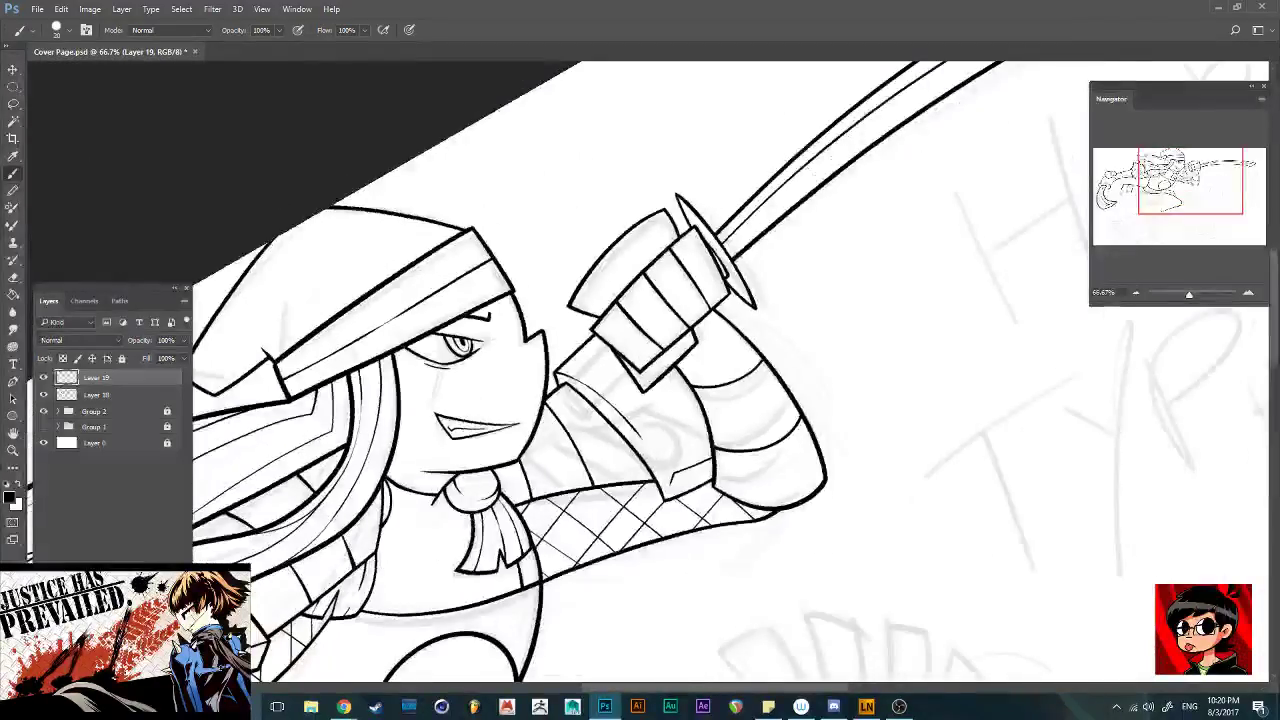
left_click_drag(686, 309, 590, 422)
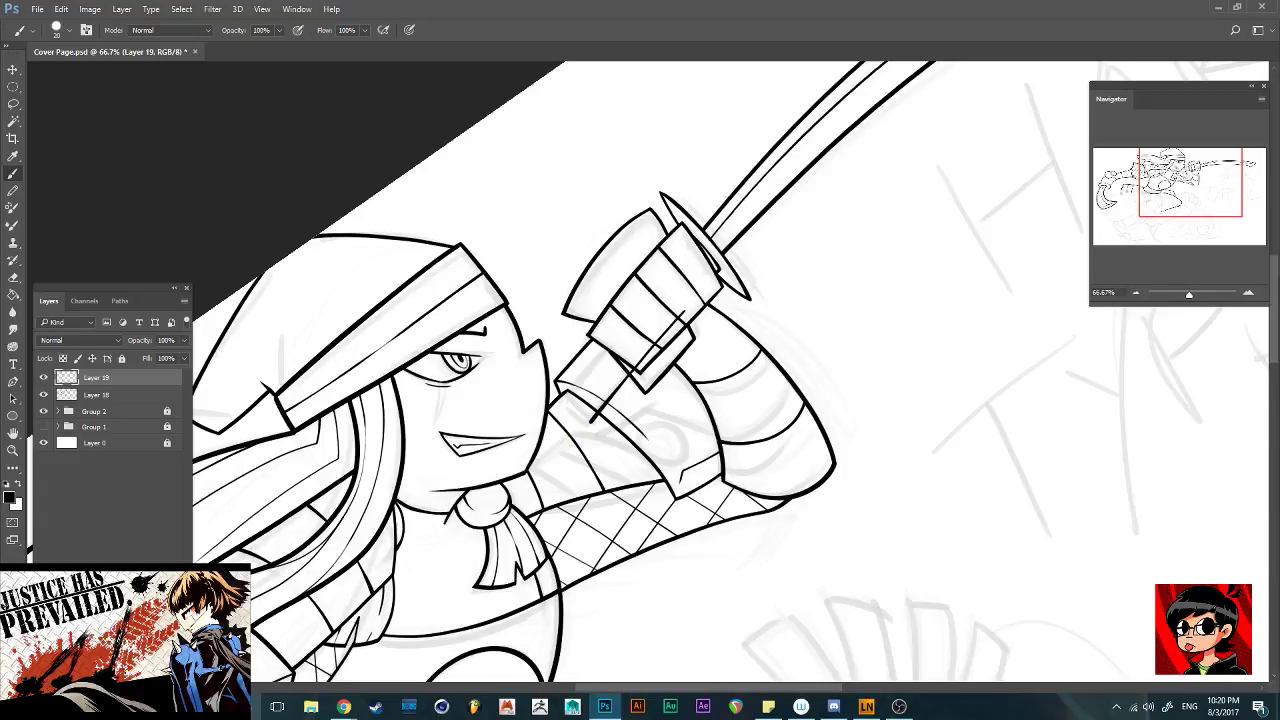
left_click_drag(628, 292, 540, 420)
key("ctrl+z")
left_click_drag(632, 286, 560, 392)
key("ctrl+z")
left_click_drag(634, 290, 540, 425)
Ink the end edge that closes the sword's handle near the fighter's chin
key("r")
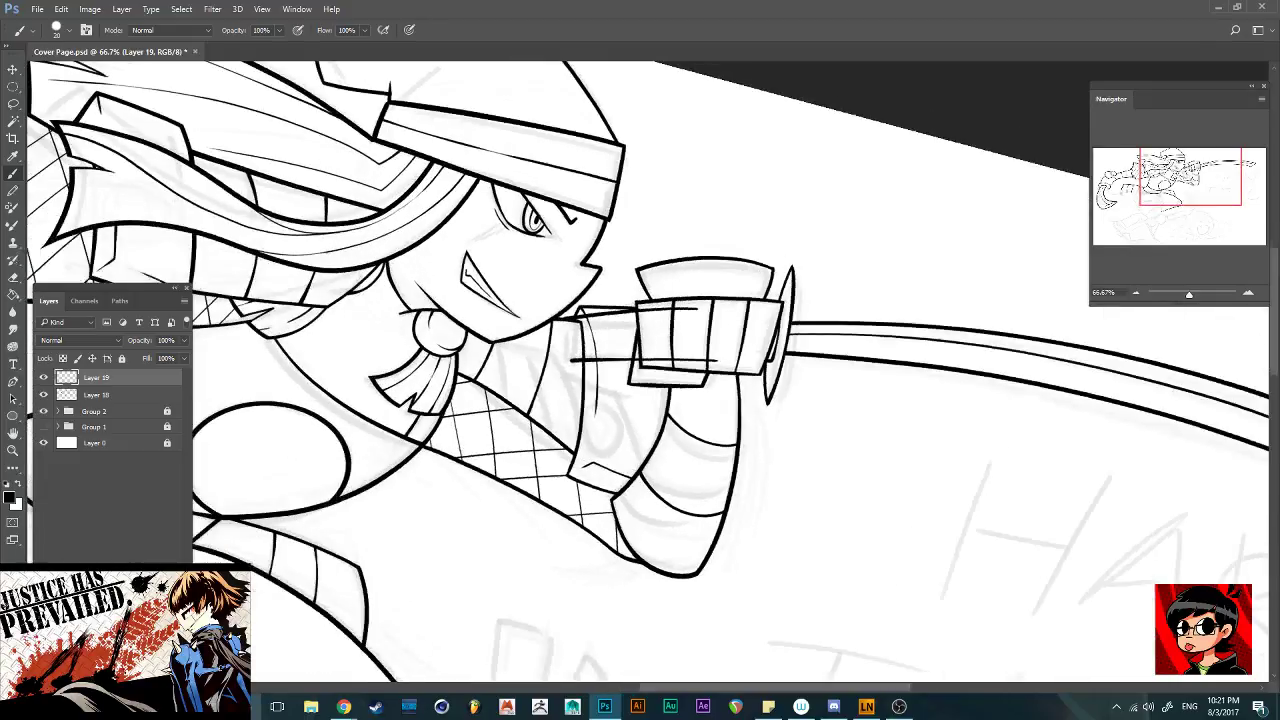
left_click_drag(562, 322, 572, 368)
key("ctrl+z")
left_click_drag(562, 314, 571, 362)
Erase the sword handle's two long edges where they overlap the fingers of the gripping fist
key("r")
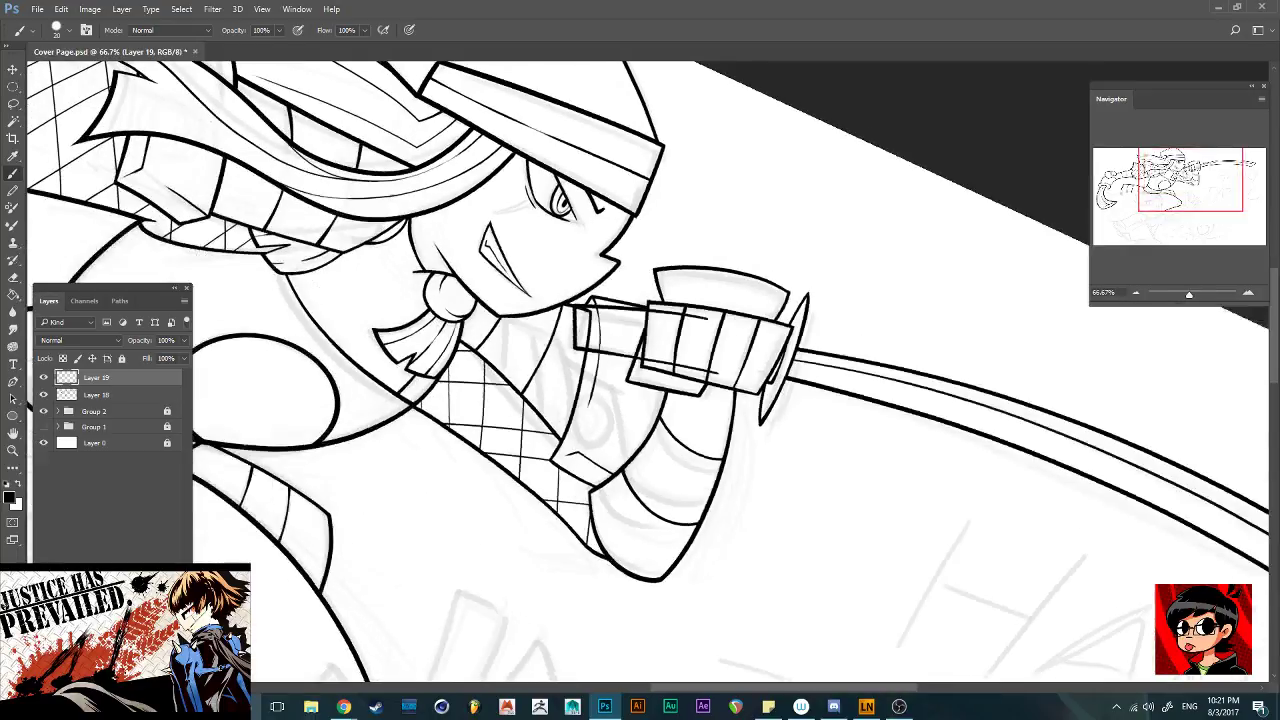
left_click_drag(708, 318, 665, 312)
left_click_drag(660, 362, 720, 374)
On Layer 18, erase the sleeve and cuff lines that run through the inside of the sword's handle
key("r")
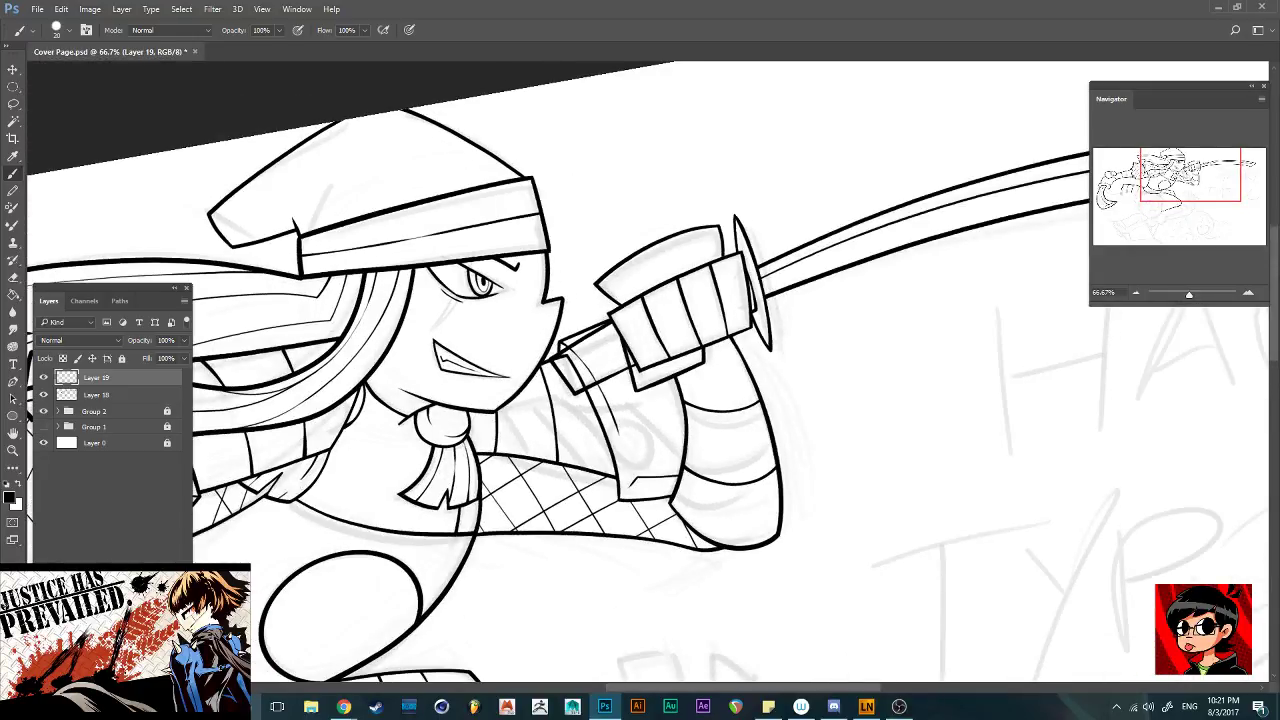
left_click(43, 395)
left_click(43, 395)
left_click(97, 395)
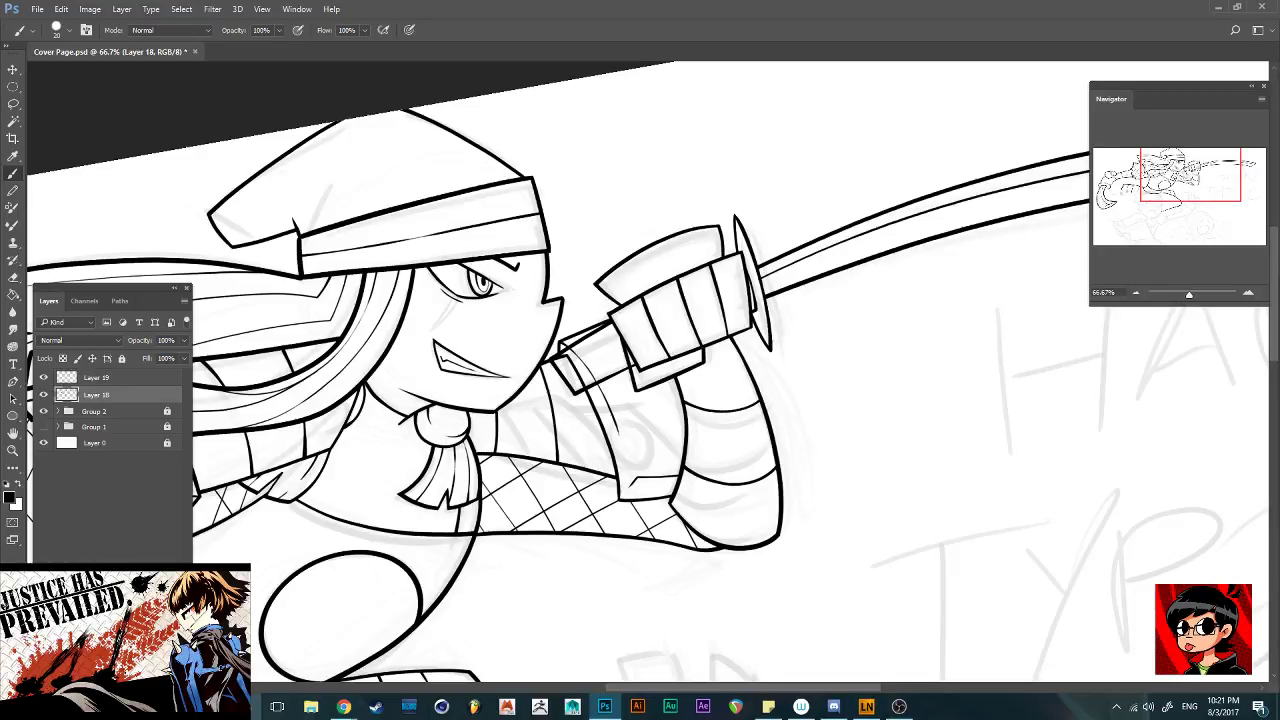
left_click(43, 395)
left_click(43, 395)
left_click_drag(573, 357, 584, 373)
scroll(627, 349, "up", 3)
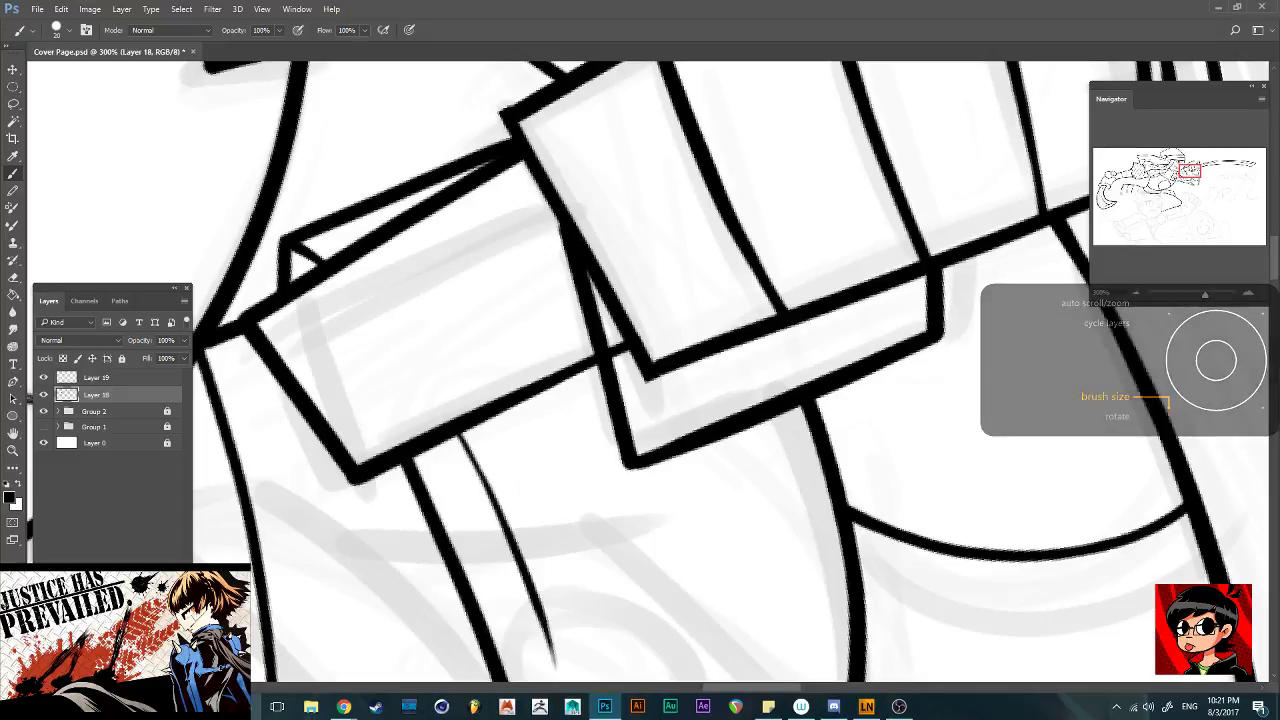
left_click_drag(561, 224, 602, 350)
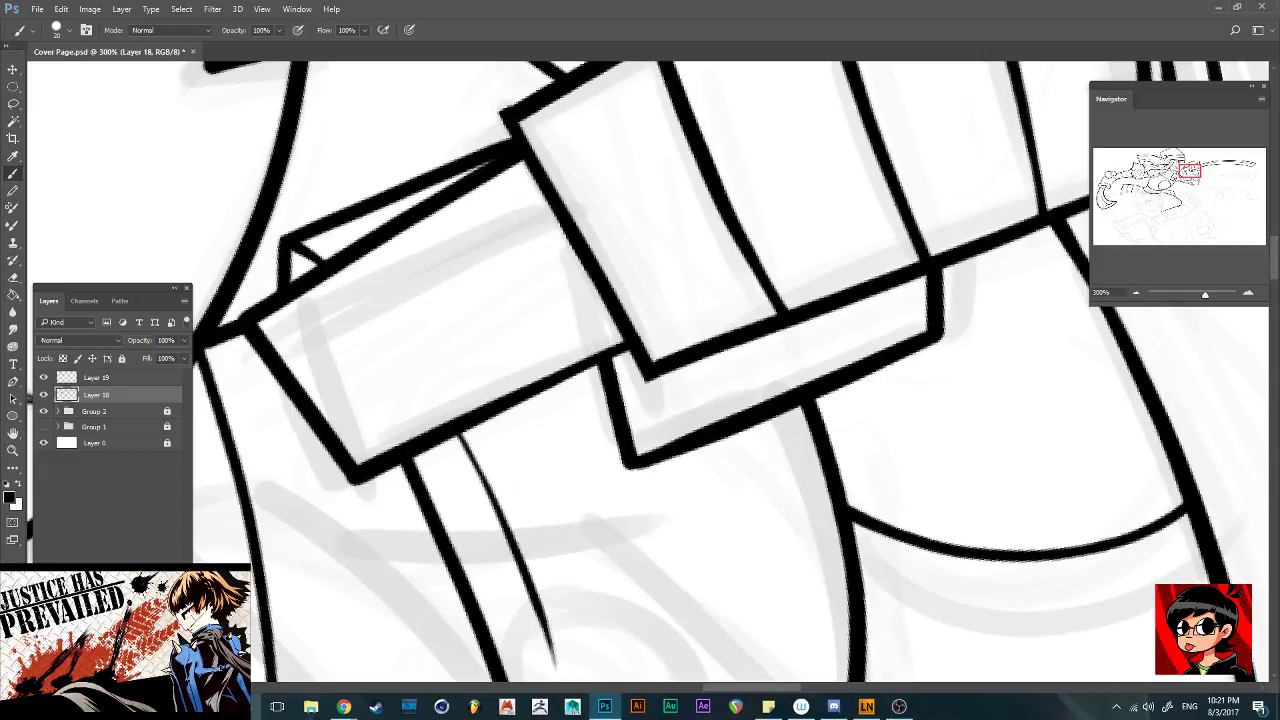
Examine the whole inked fighter and the remaining sketch below, returning to a rotated close-up of the sword's handle
key("ctrl+minus")
key("ctrl+minus")
key("ctrl+minus")
key("ctrl+minus")
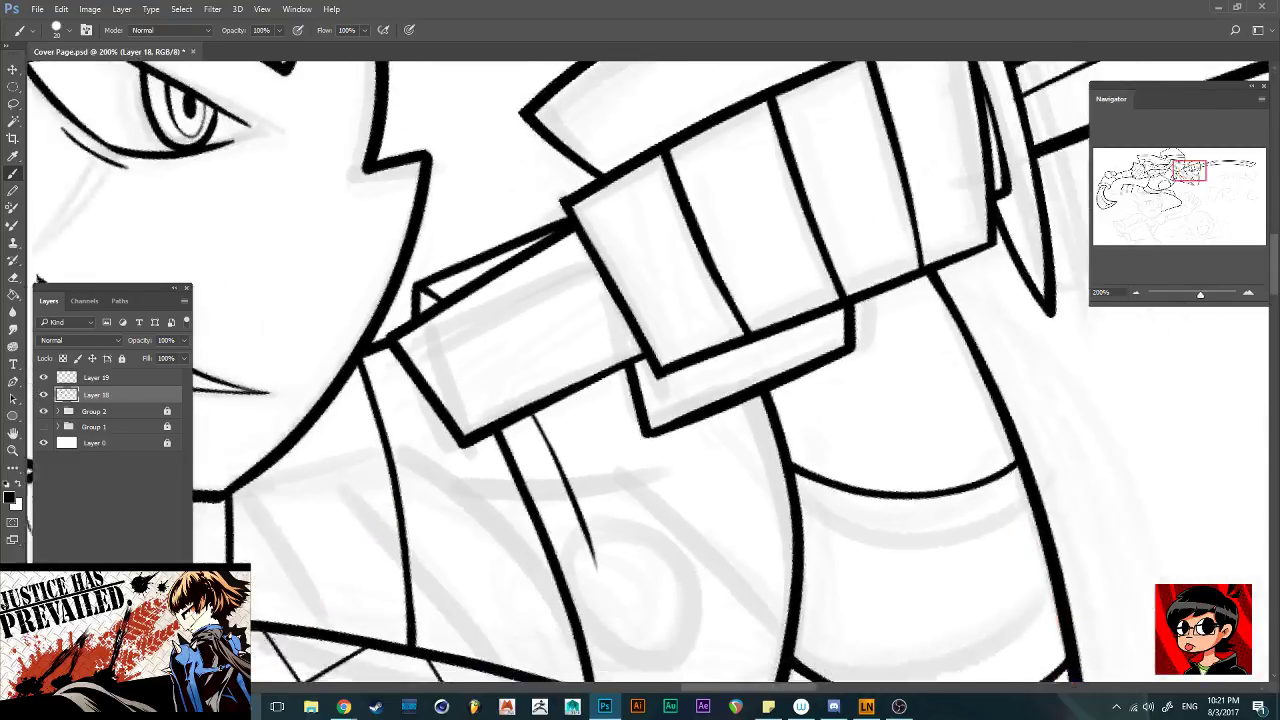
scroll(650, 372, "down", 5)
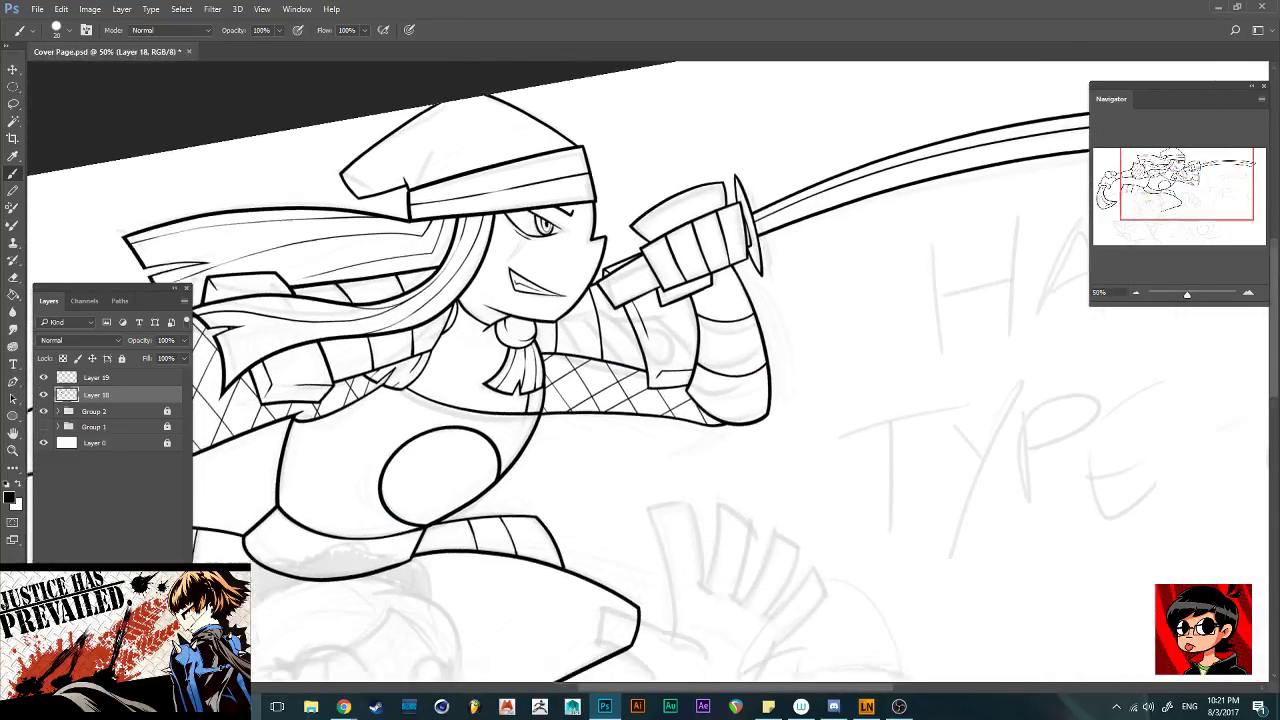
scroll(650, 372, "down", 4)
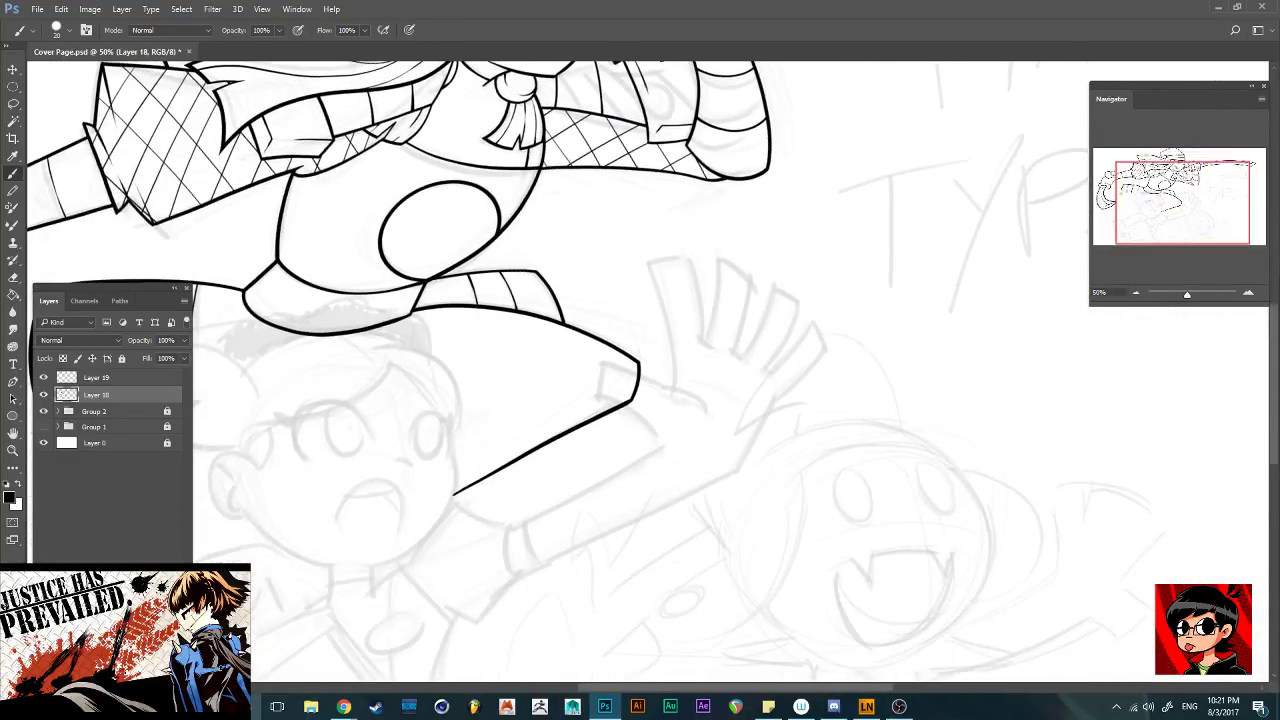
scroll(650, 372, "up", 8)
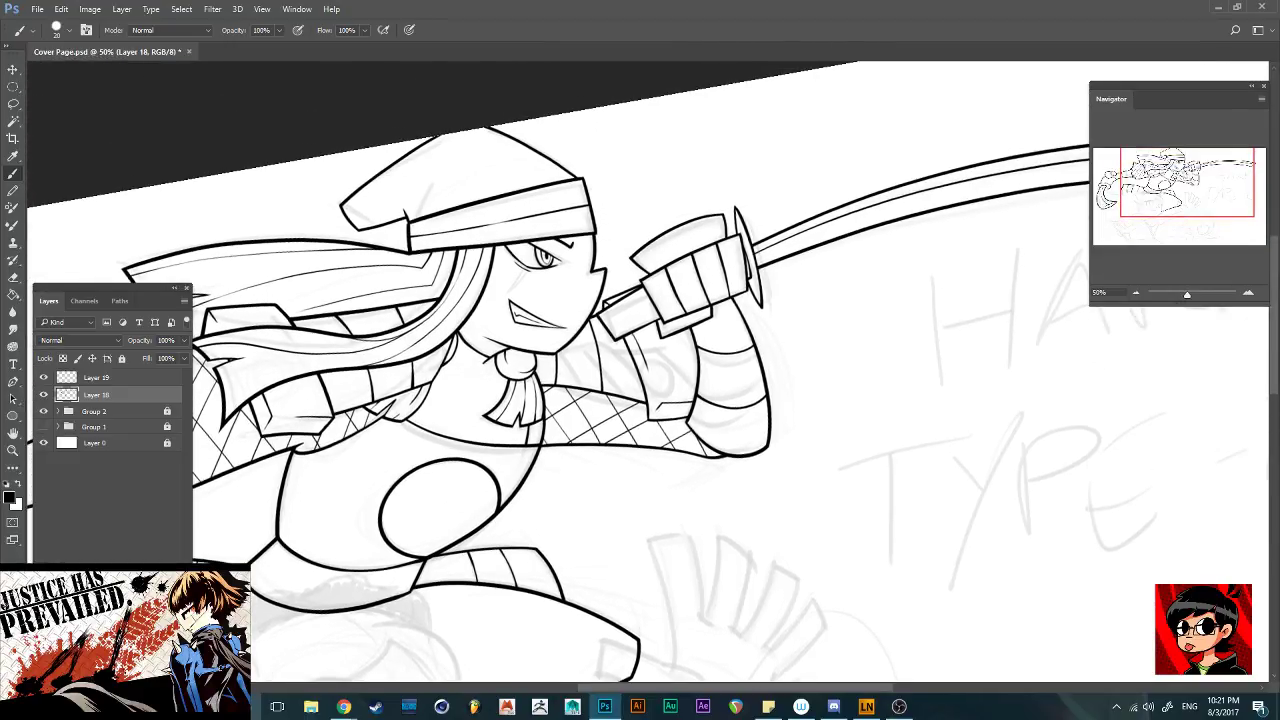
key("ctrl+plus")
key("ctrl+plus")
key("ctrl+plus")
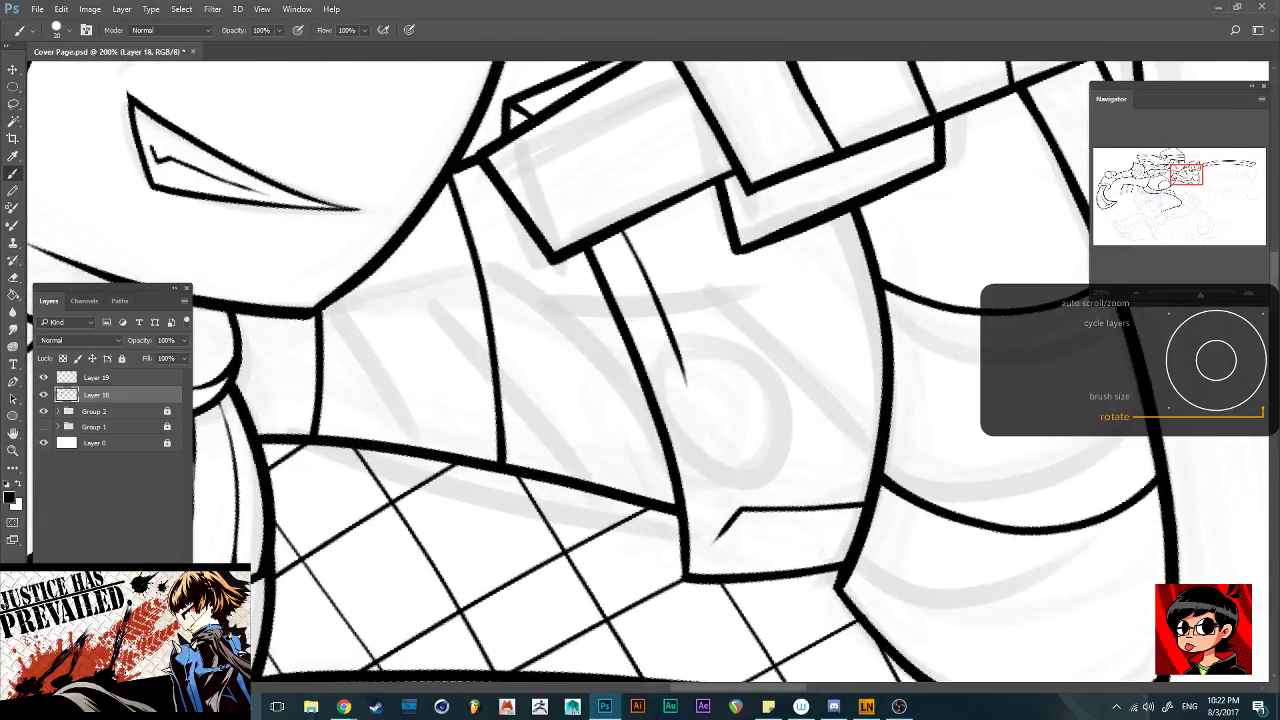
scroll(650, 372, "down", 6)
scroll(650, 372, "up", 3)
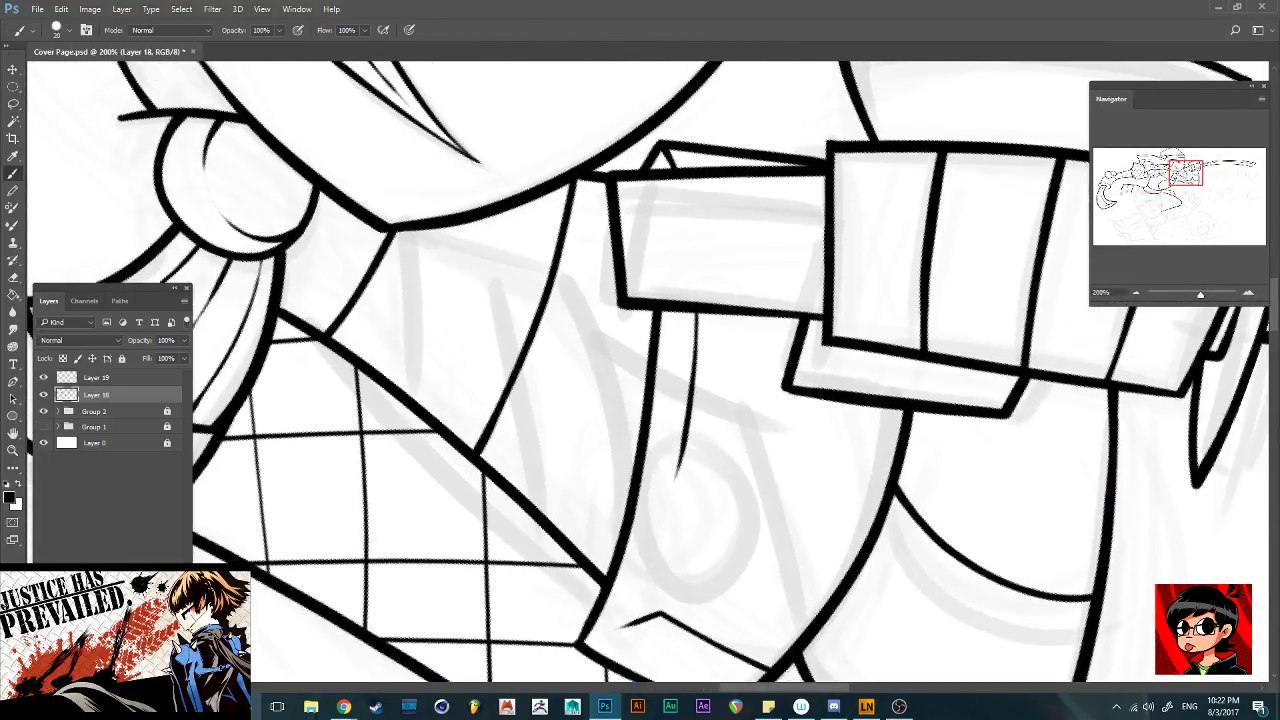
Merge Layer 19 and Layer 18 into one layer and lock the merged layer
left_click(97, 378)
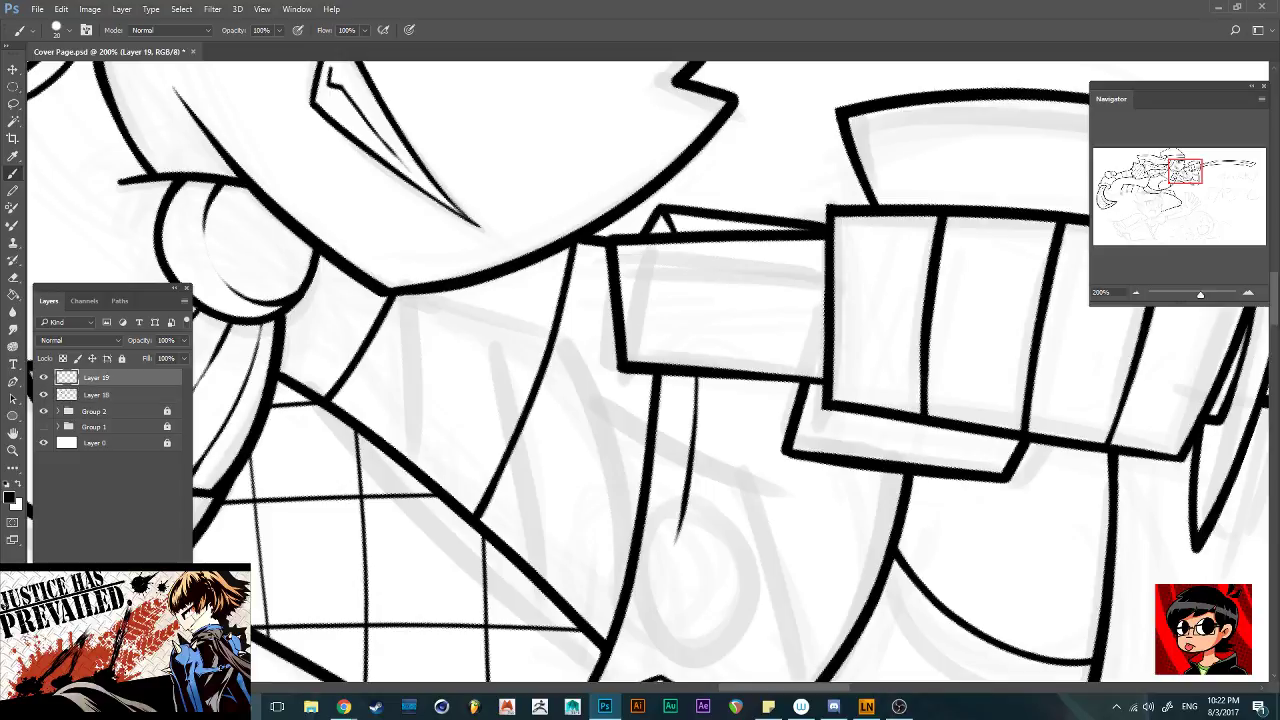
left_click(96, 394, "shift")
right_click(122, 394)
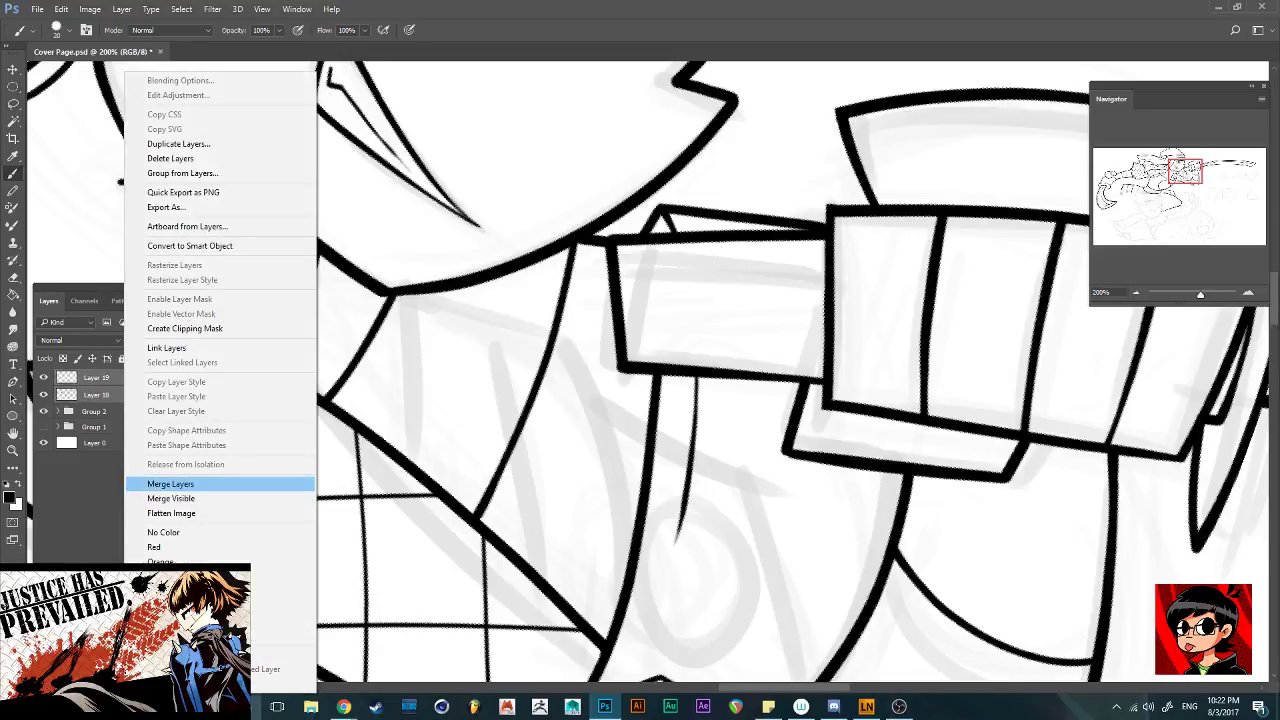
left_click(170, 484)
left_click(122, 358)
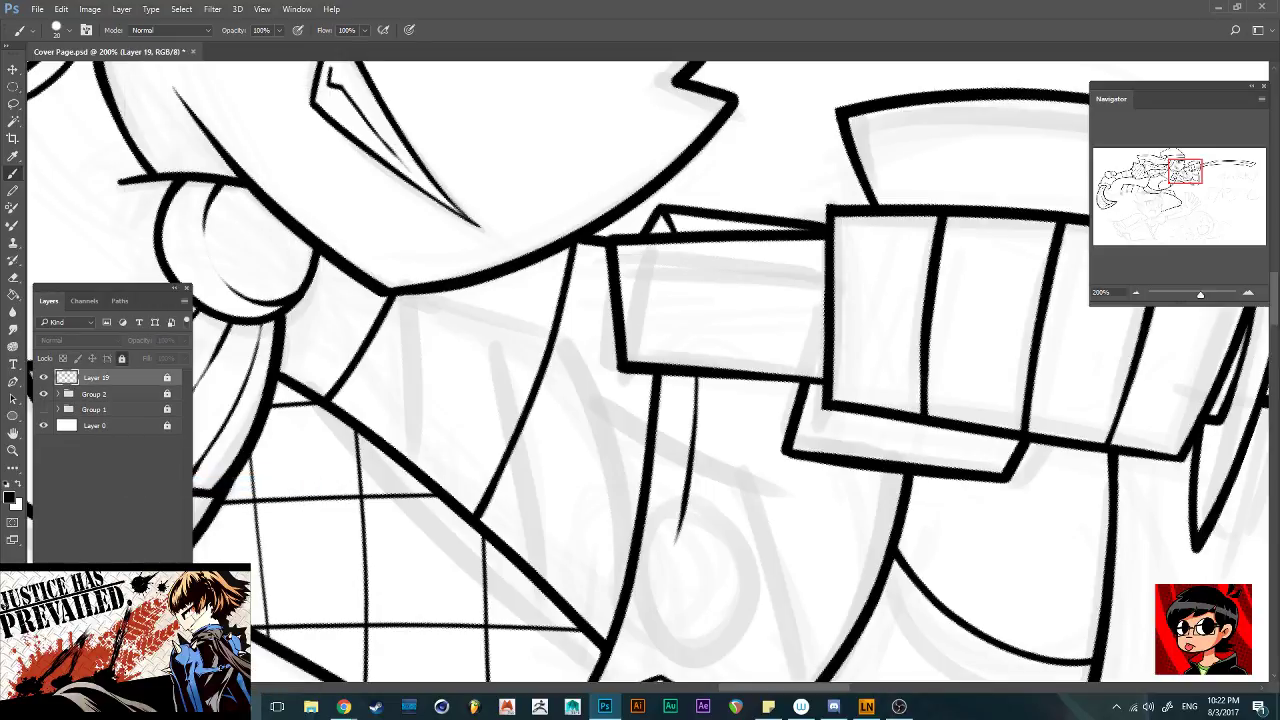
On a new layer with a smaller brush, ink thin diagonal wrap lines across the exposed part of the sword's handle
key("ctrl+alt+shift+n")
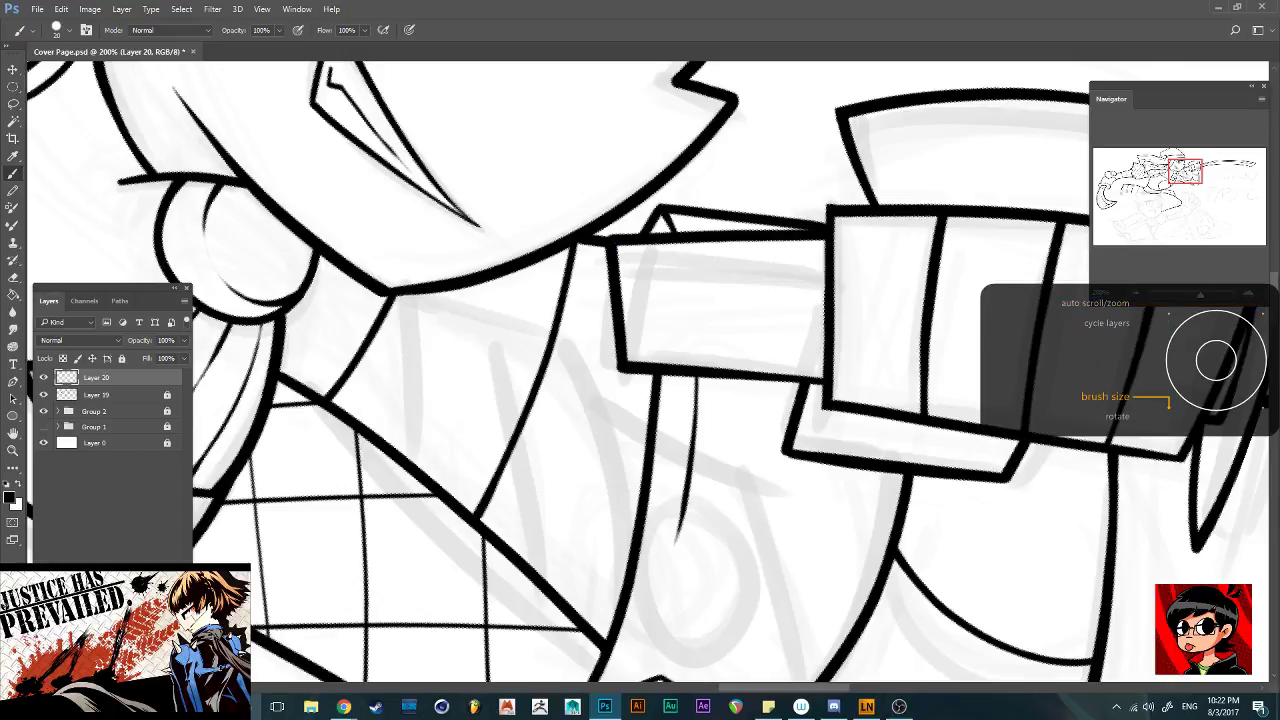
key("[")
key("[")
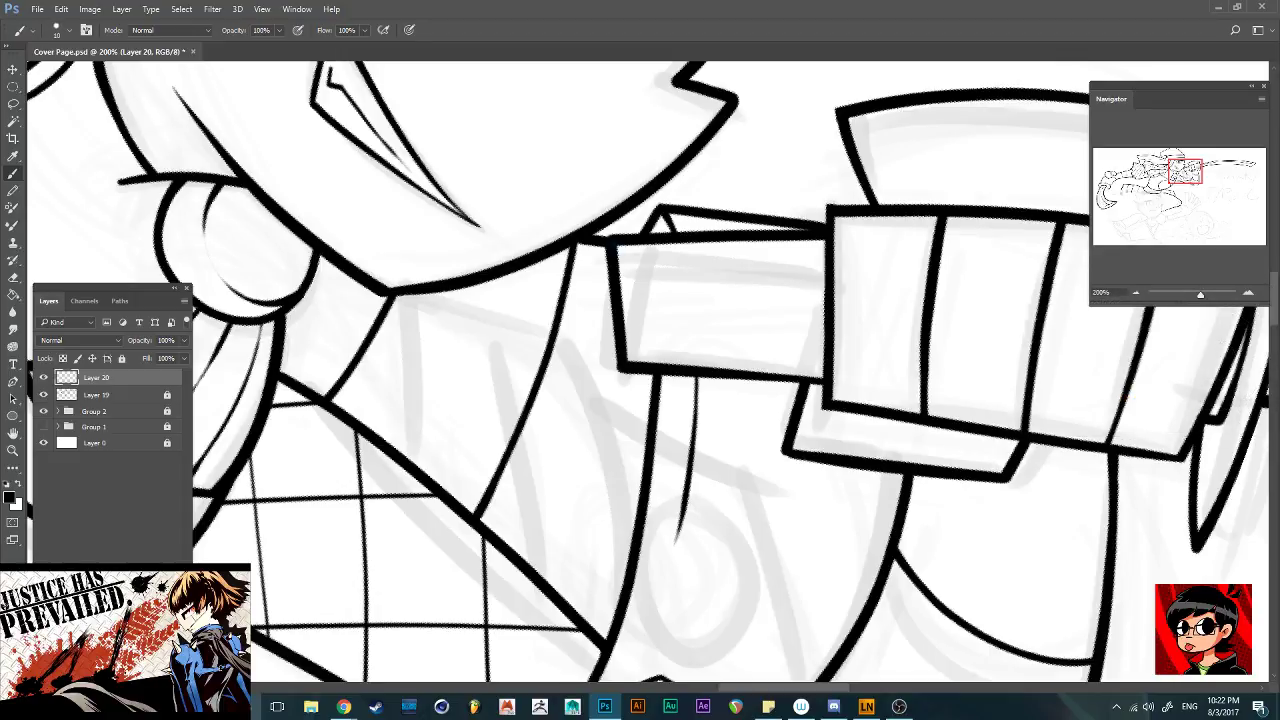
left_click_drag(618, 244, 707, 367)
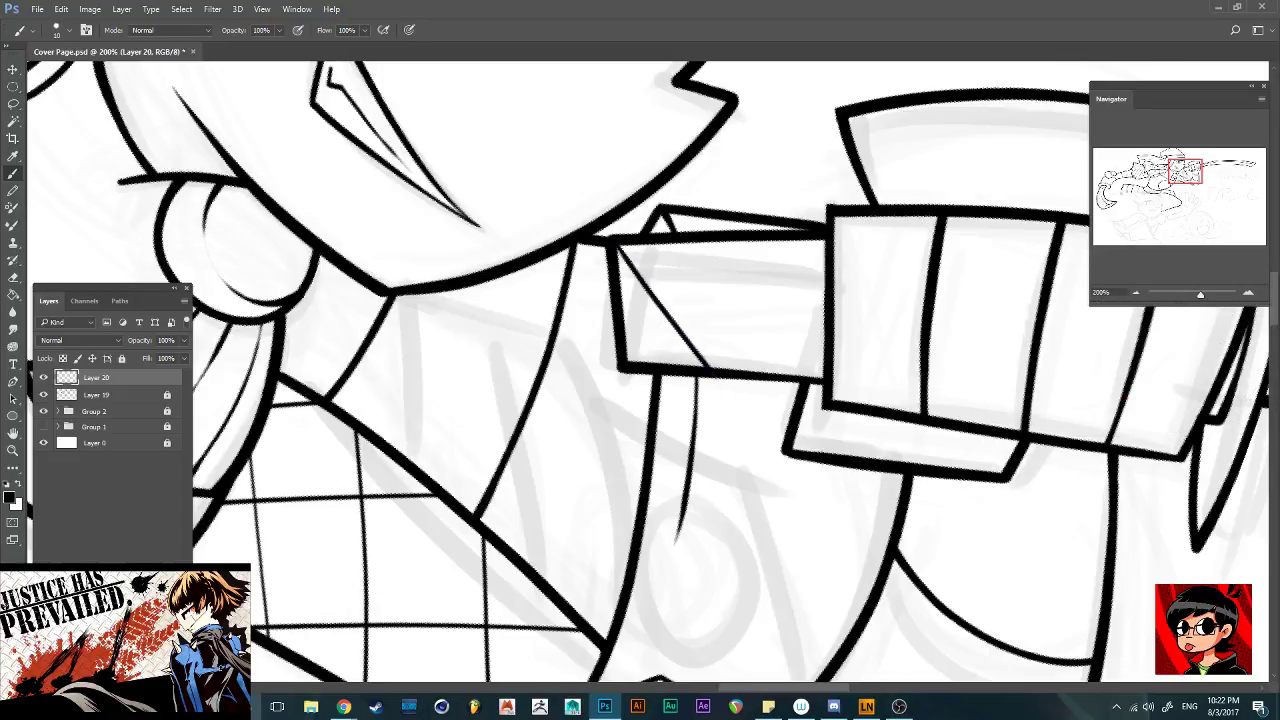
left_click_drag(801, 239, 723, 332)
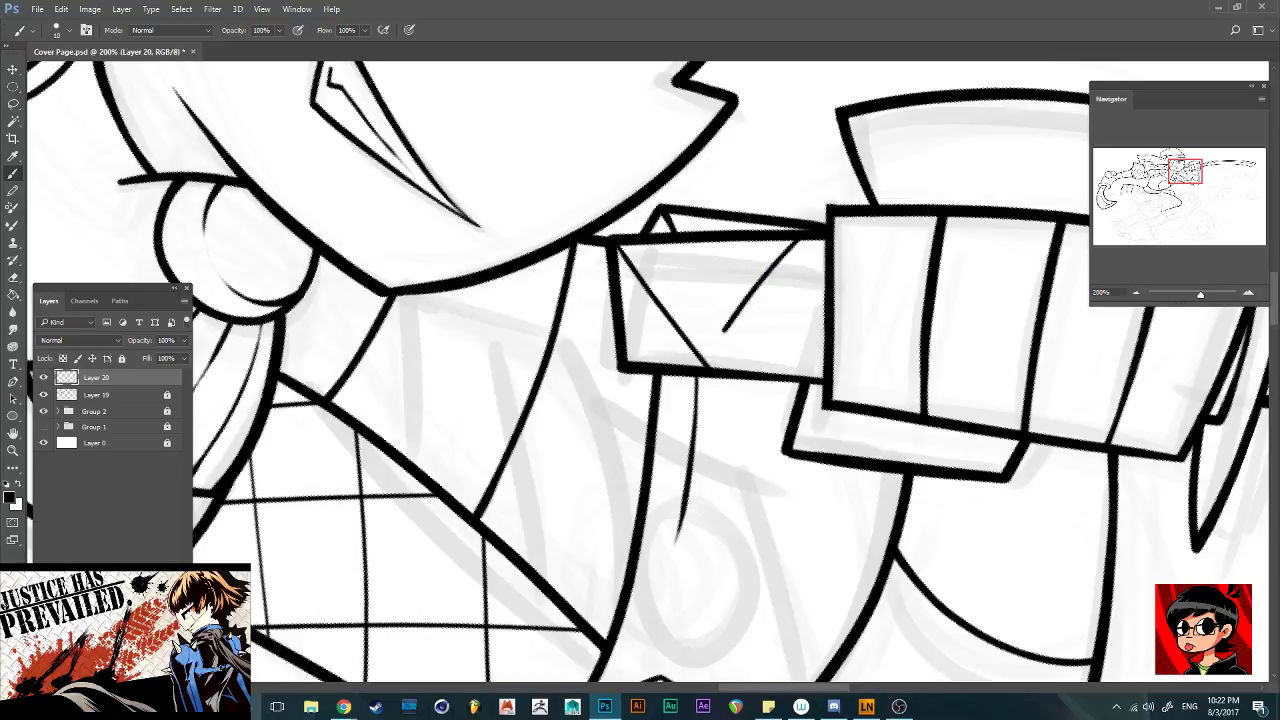
key("ctrl+z")
left_click_drag(802, 240, 707, 368)
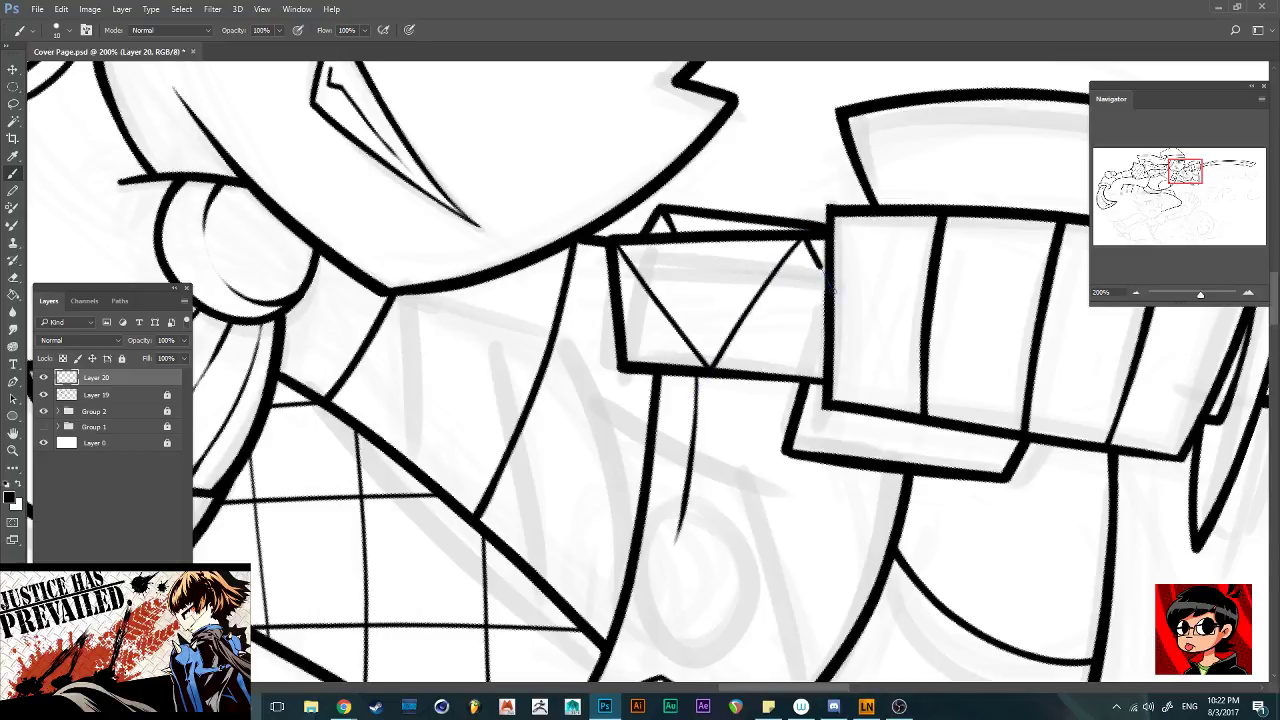
left_click_drag(802, 238, 825, 262)
left_click_drag(727, 241, 622, 363)
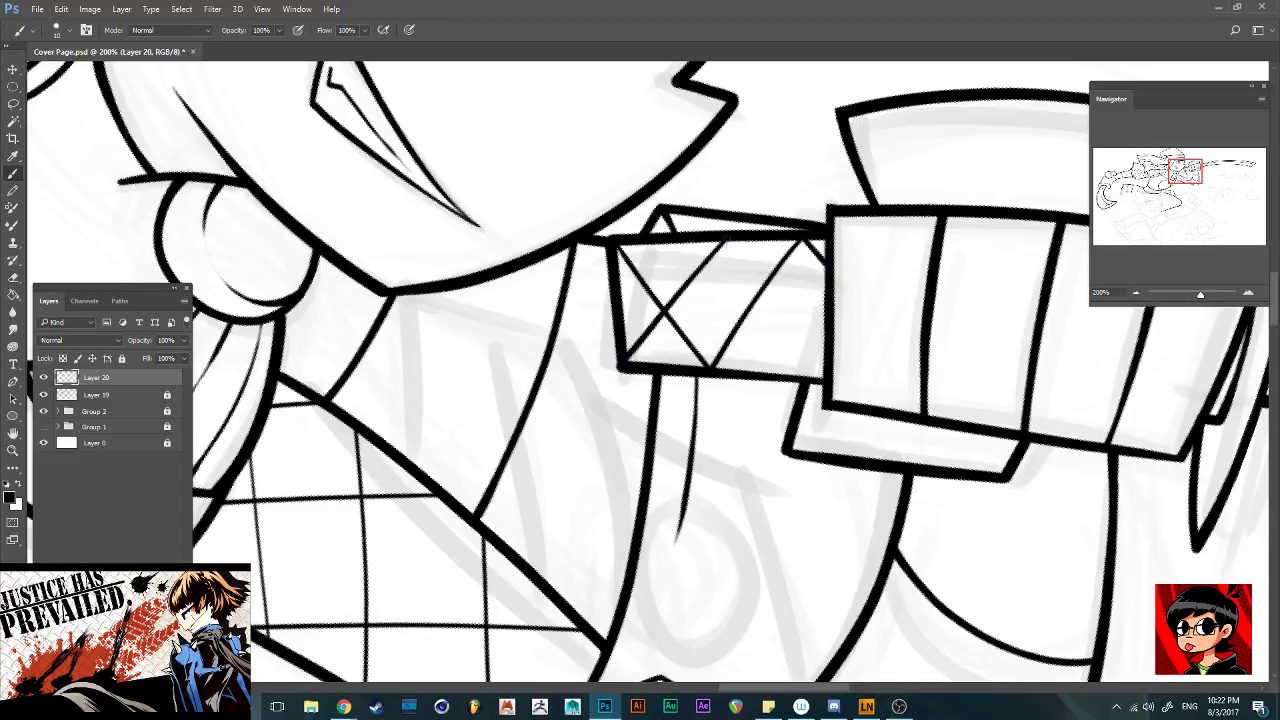
Ink the opposing diagonal beside the fist to complete the crisscross wrap on the sword's handle
left_click_drag(726, 240, 818, 360)
key("ctrl+z")
left_click_drag(722, 241, 776, 374)
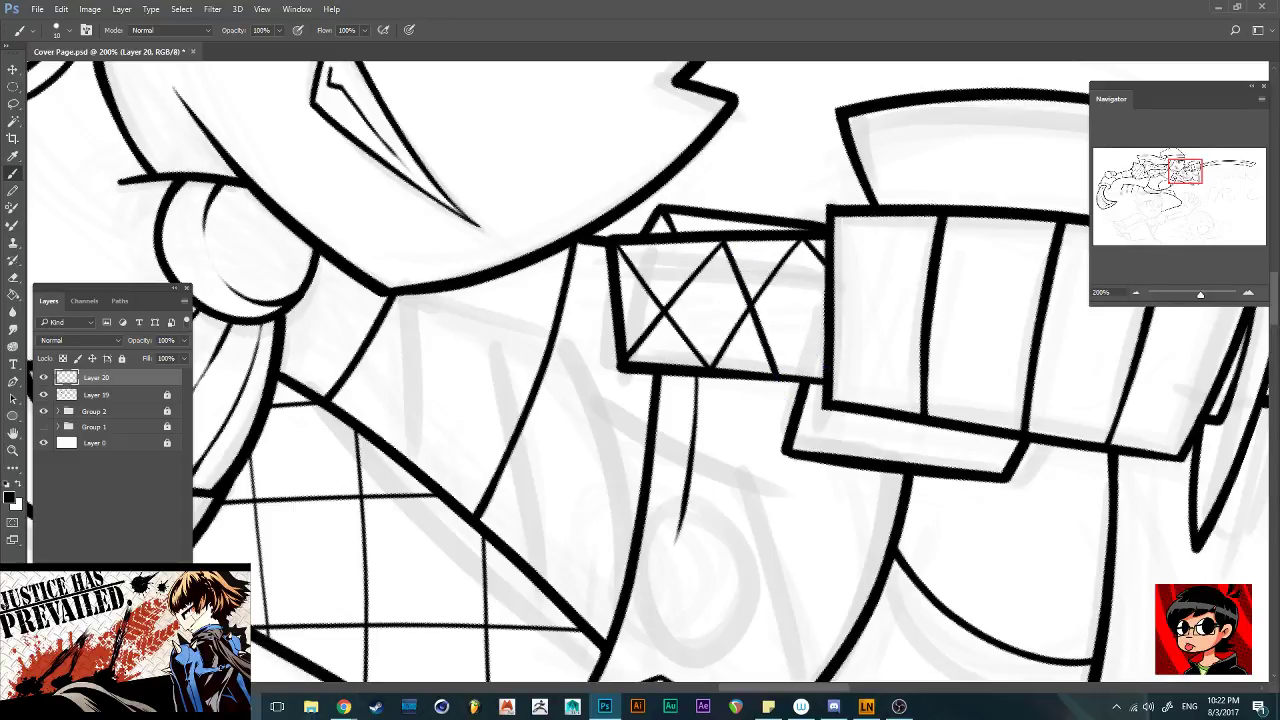
left_click_drag(826, 322, 776, 374)
key("ctrl+alt+z")
key("ctrl+alt+z")
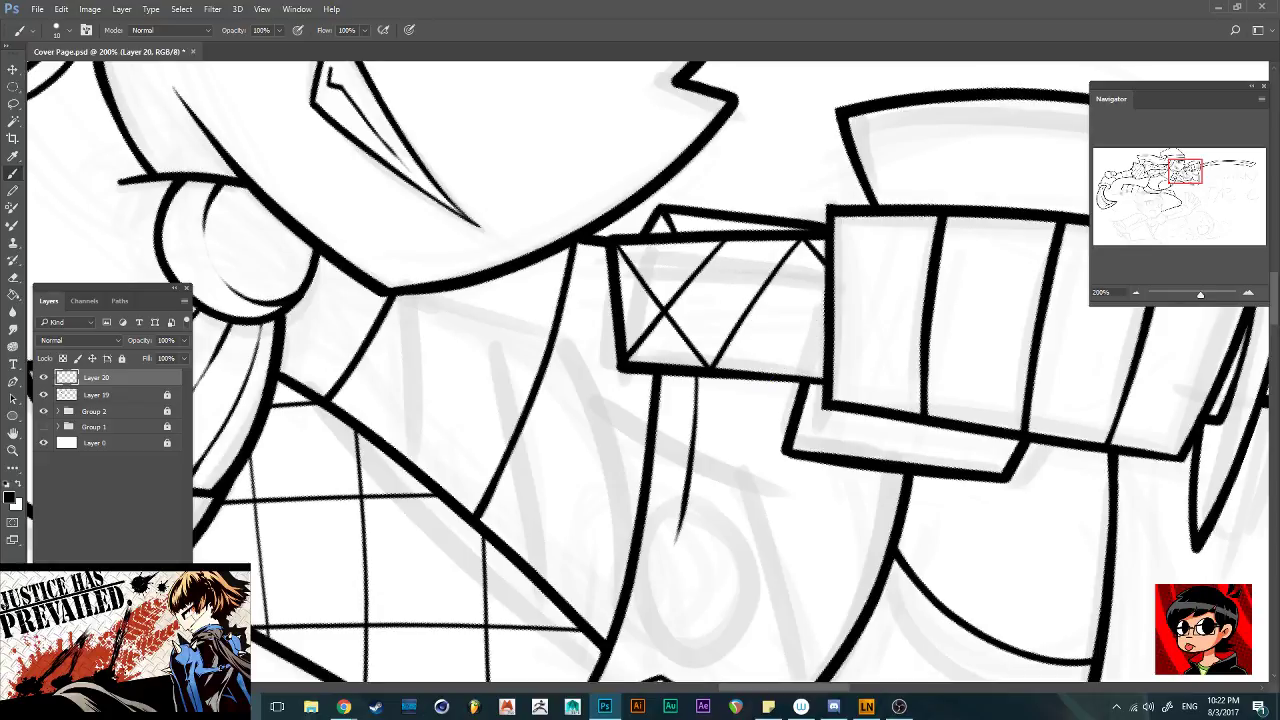
left_click_drag(722, 241, 803, 376)
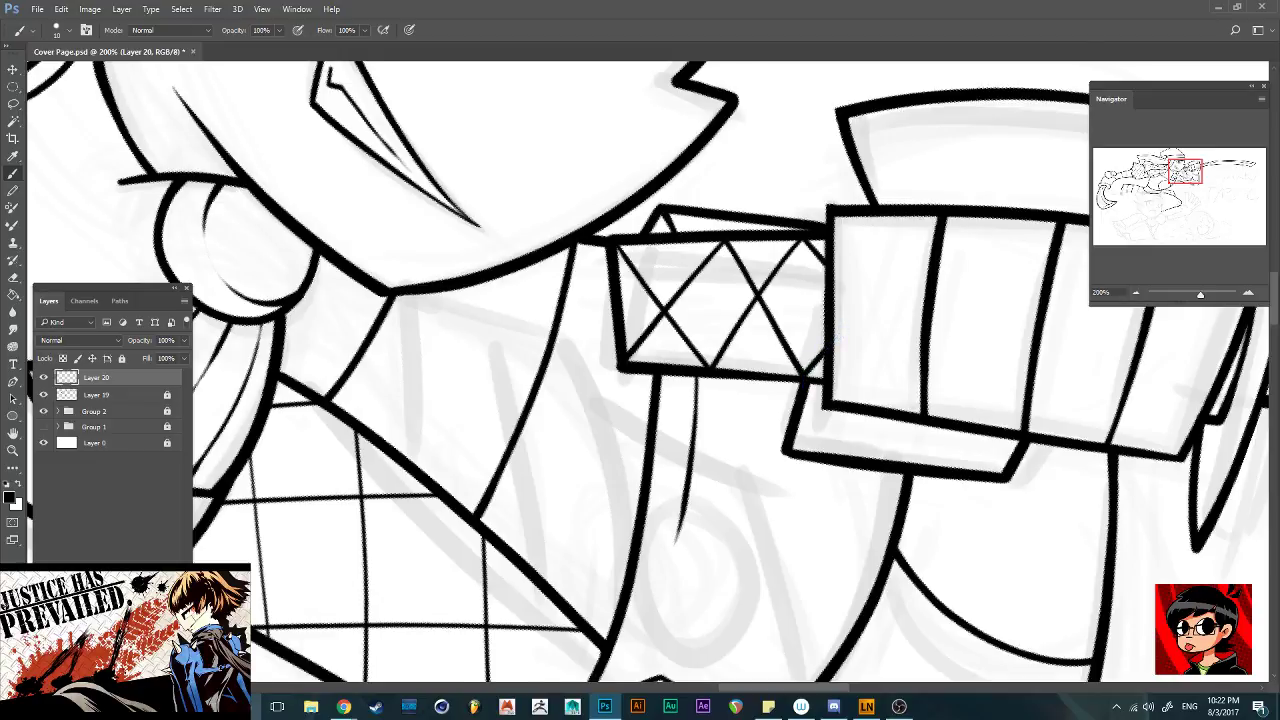
Straighten the canvas in a view of the whole fighter and save the cover page file
key("ctrl+minus")
key("ctrl+minus")
key("ctrl+minus")
key("ctrl+minus")
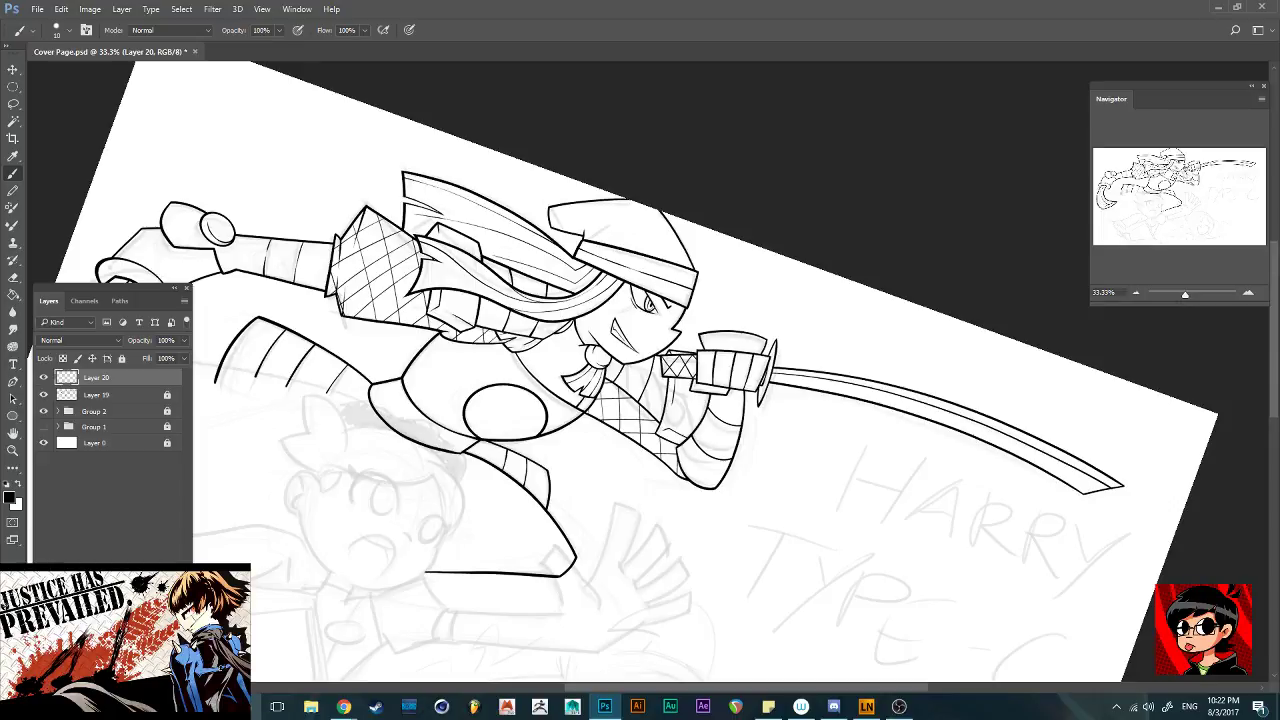
scroll(640, 372, "left", 2)
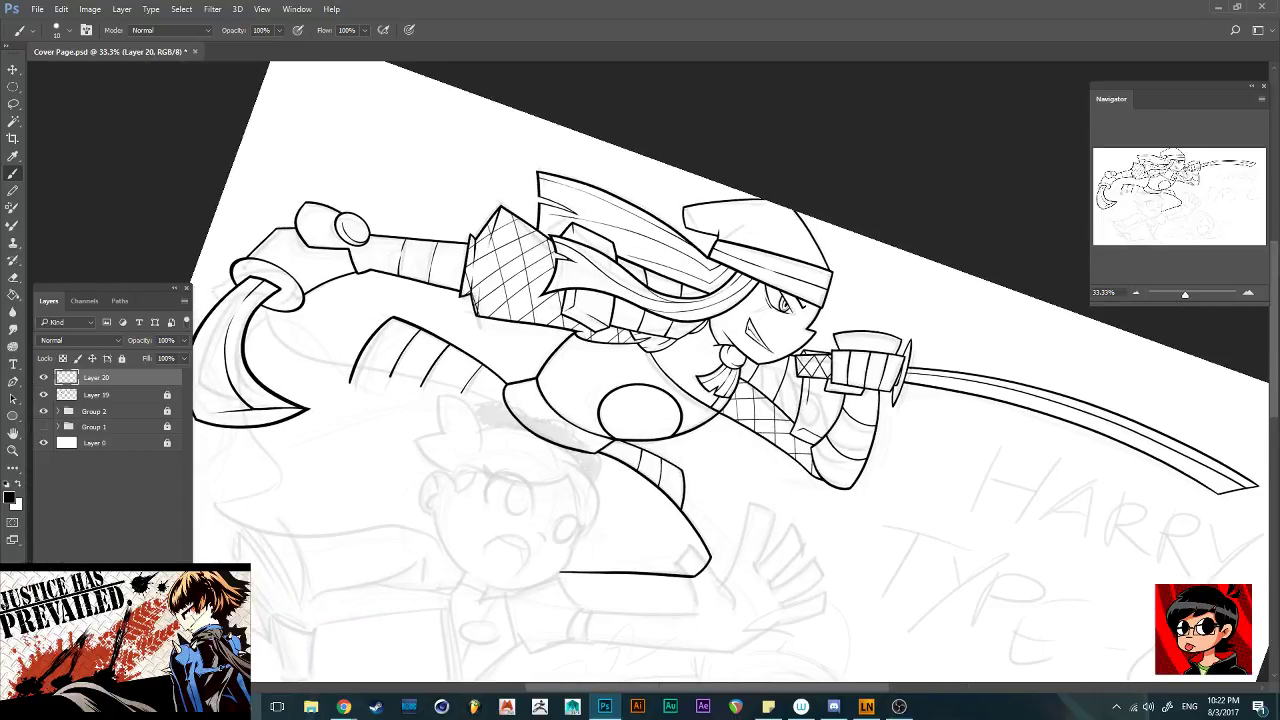
scroll(640, 372, "up", 4)
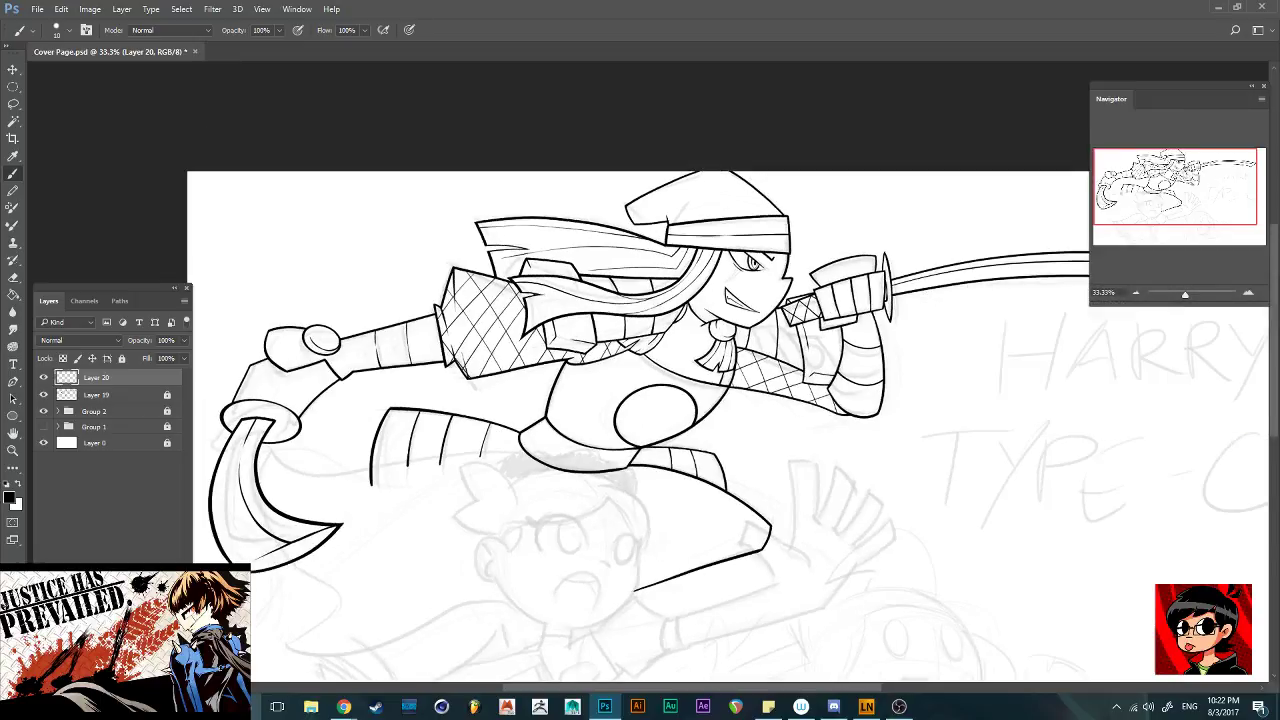
key("ctrl+s")
key("alt+Tab")
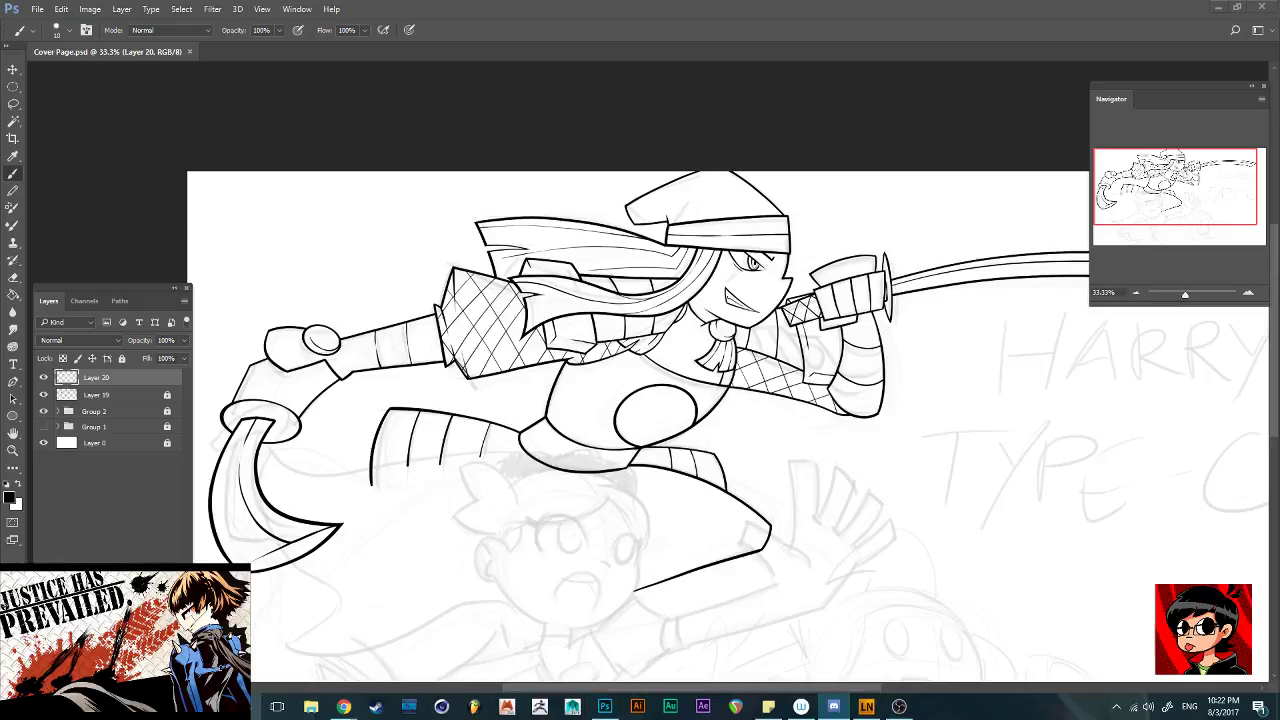
key("alt+Tab")
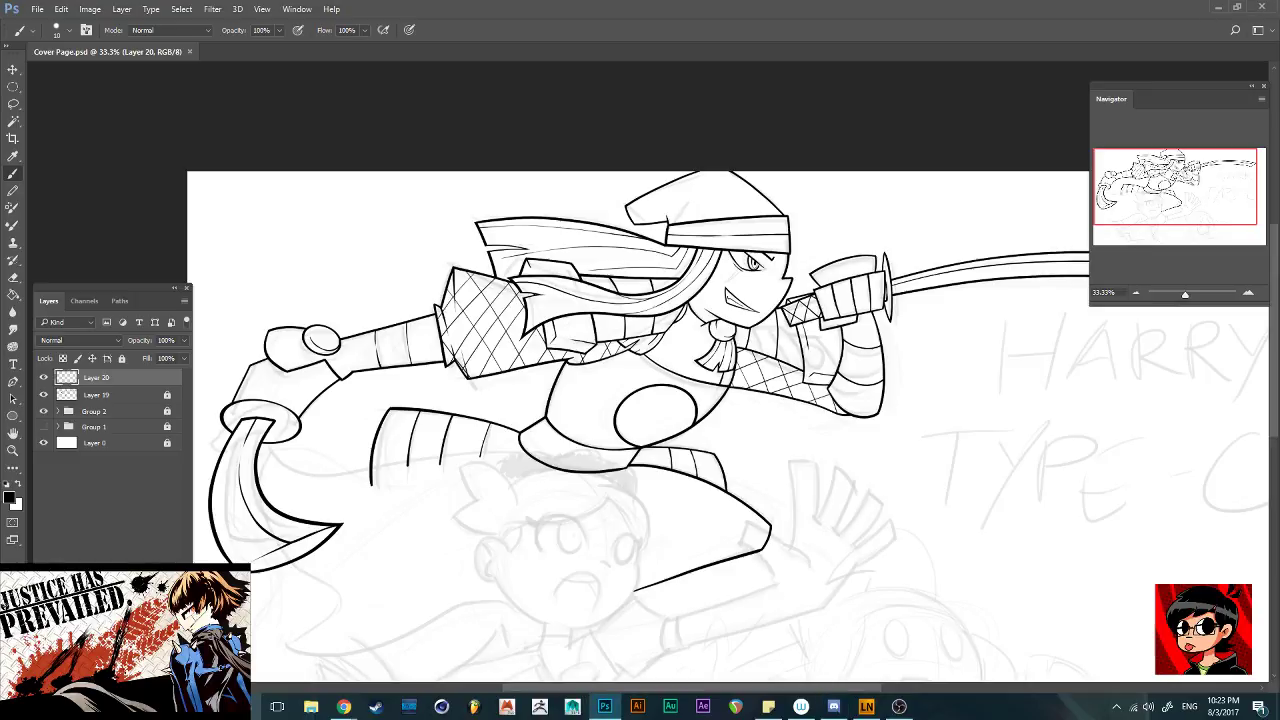
scroll(640, 420, "left", 4)
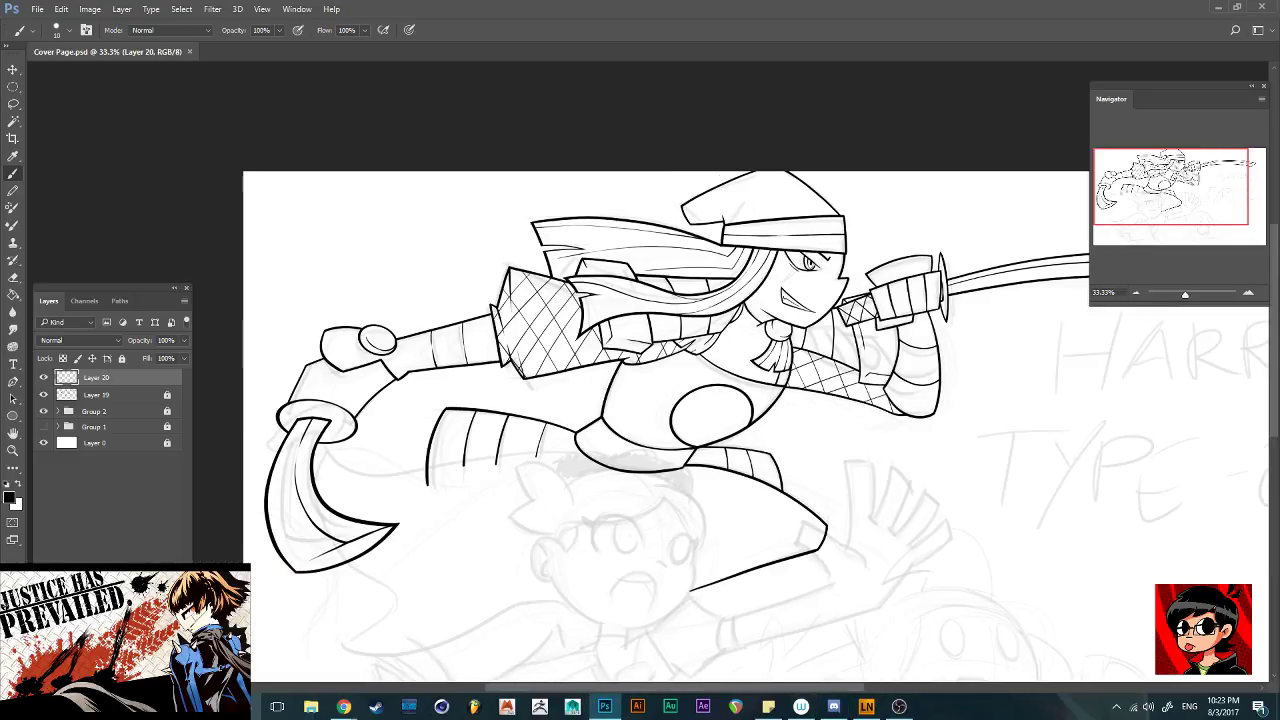
key("alt+Tab")
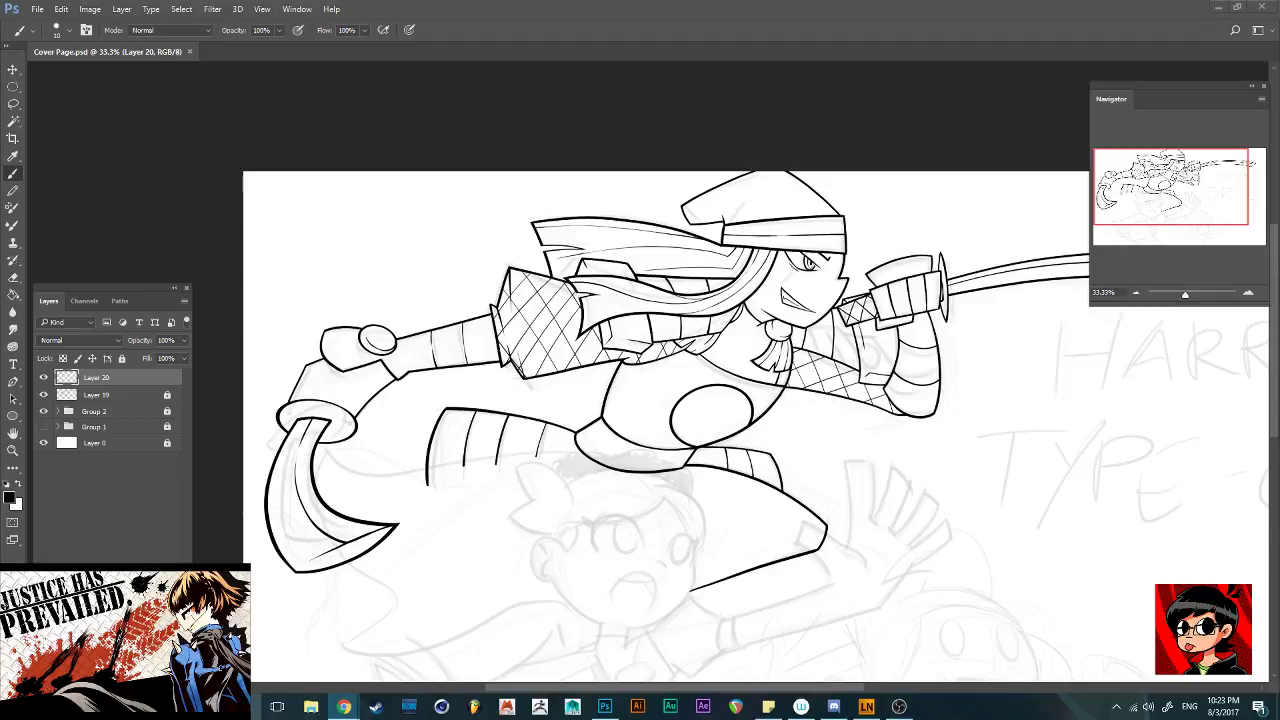
key("alt+Tab")
Examine the inked fighter from hooked blade to sword tip, along with the uninked characters sketched below
scroll(660, 370, "down", 3)
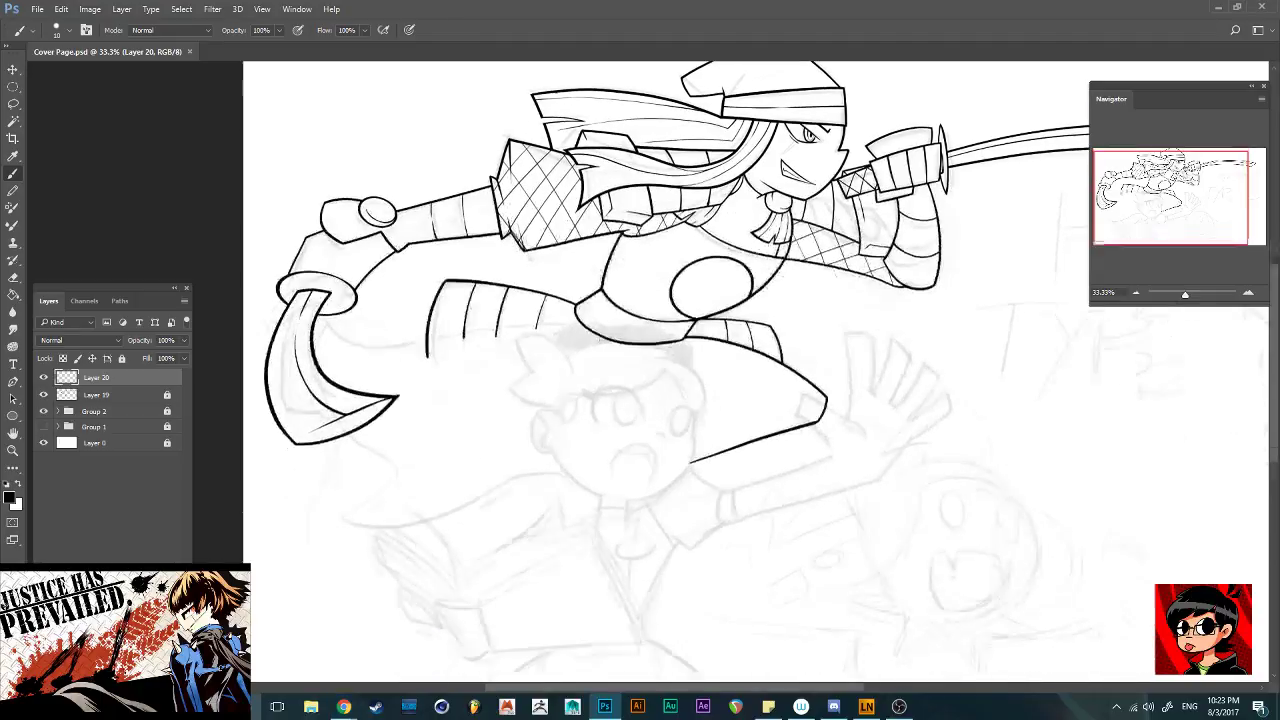
scroll(660, 370, "left", 2)
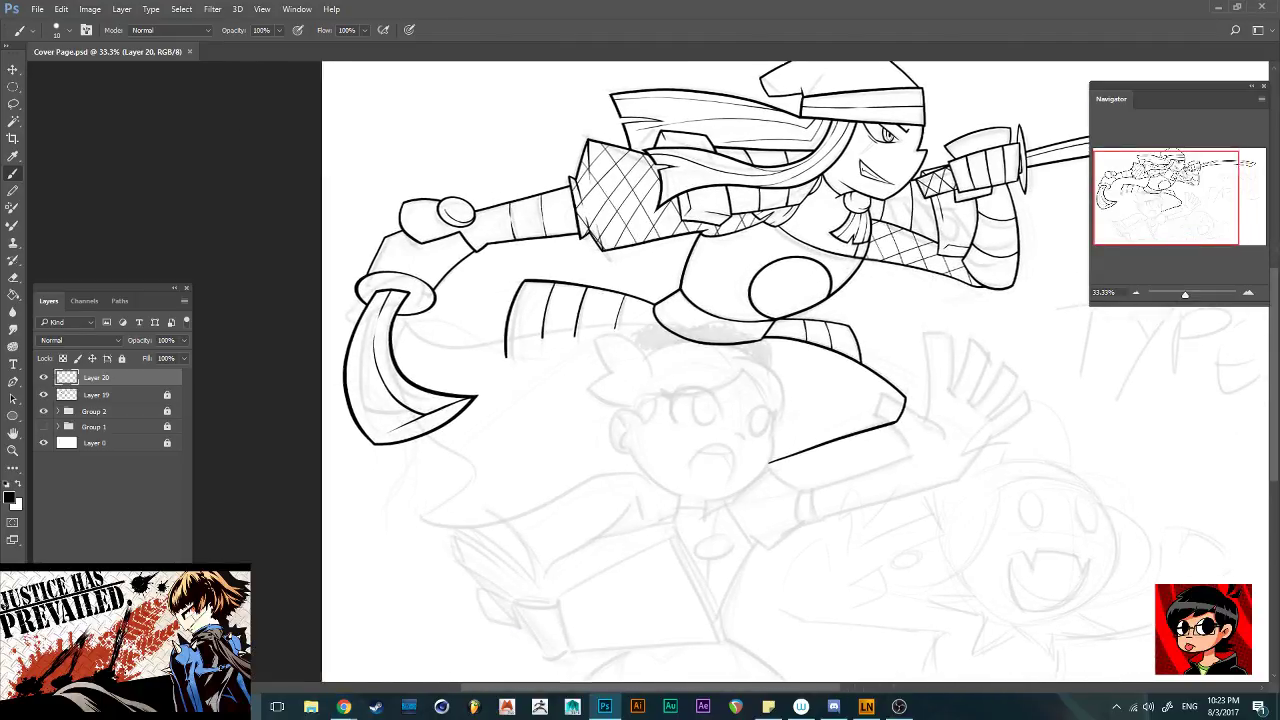
scroll(660, 370, "right", 5)
scroll(660, 370, "right", 4)
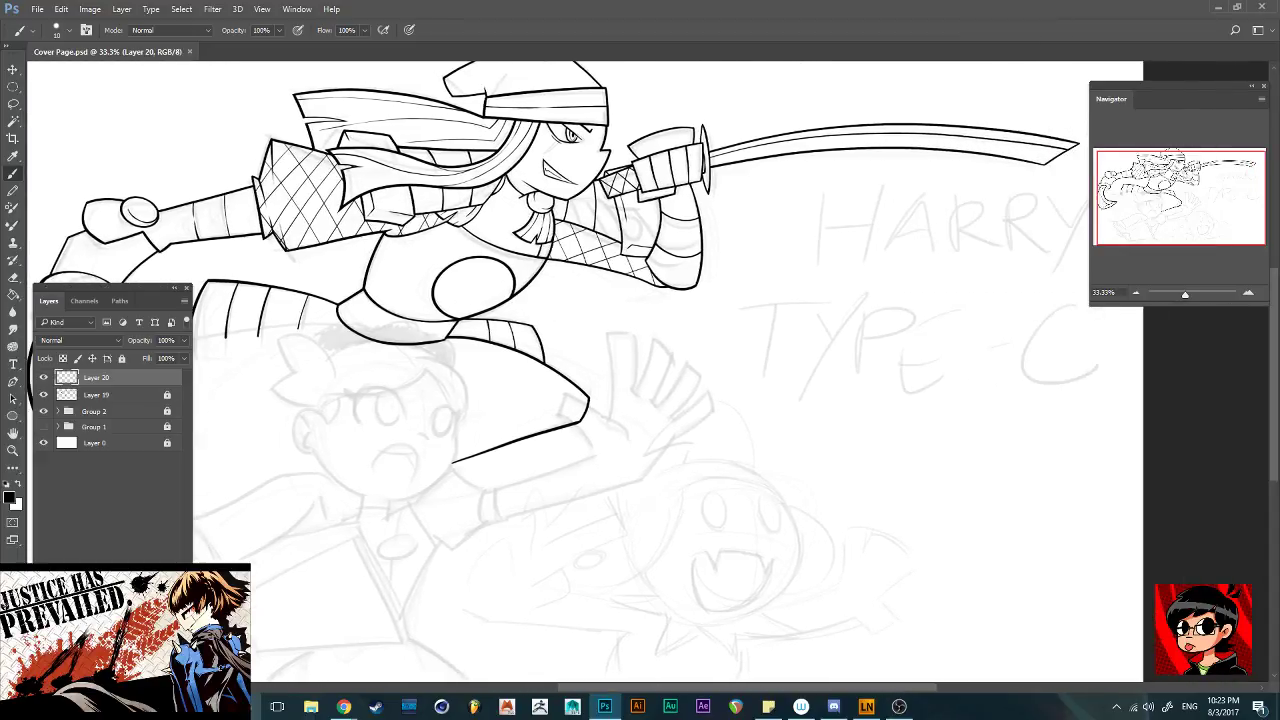
scroll(660, 370, "left", 10)
scroll(660, 370, "left", 3)
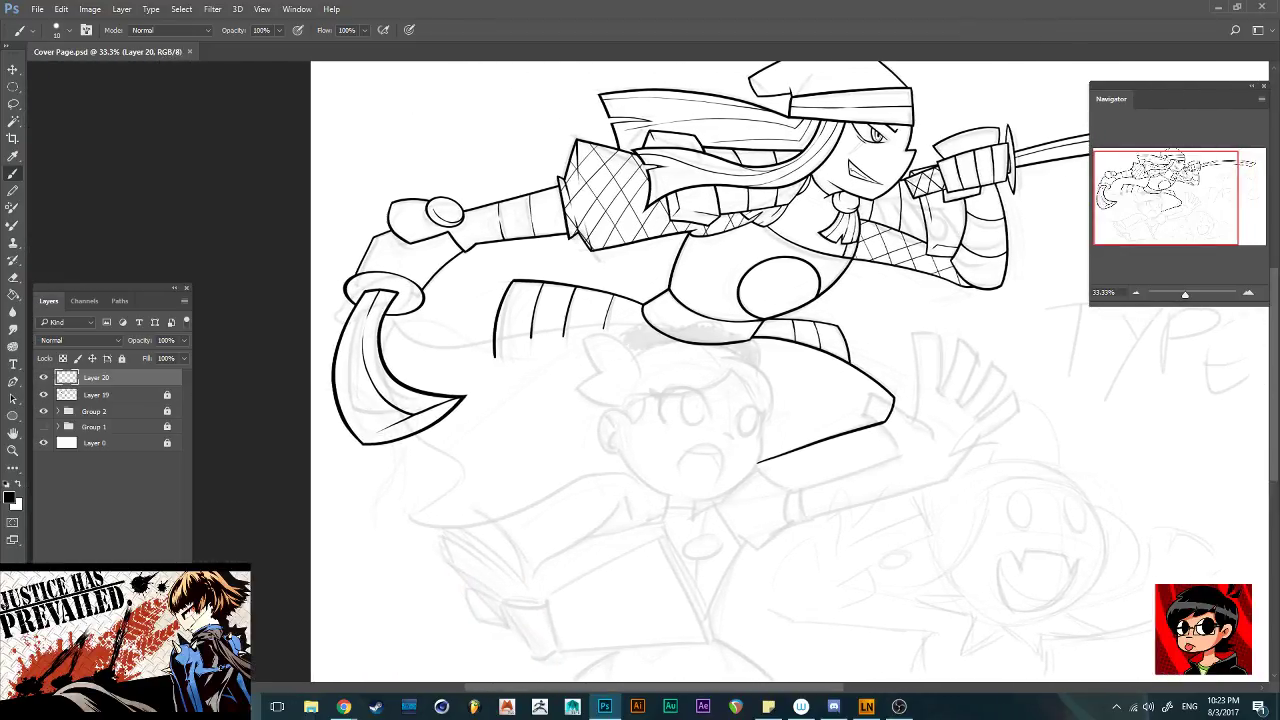
scroll(660, 370, "right", 6)
scroll(660, 370, "left", 4)
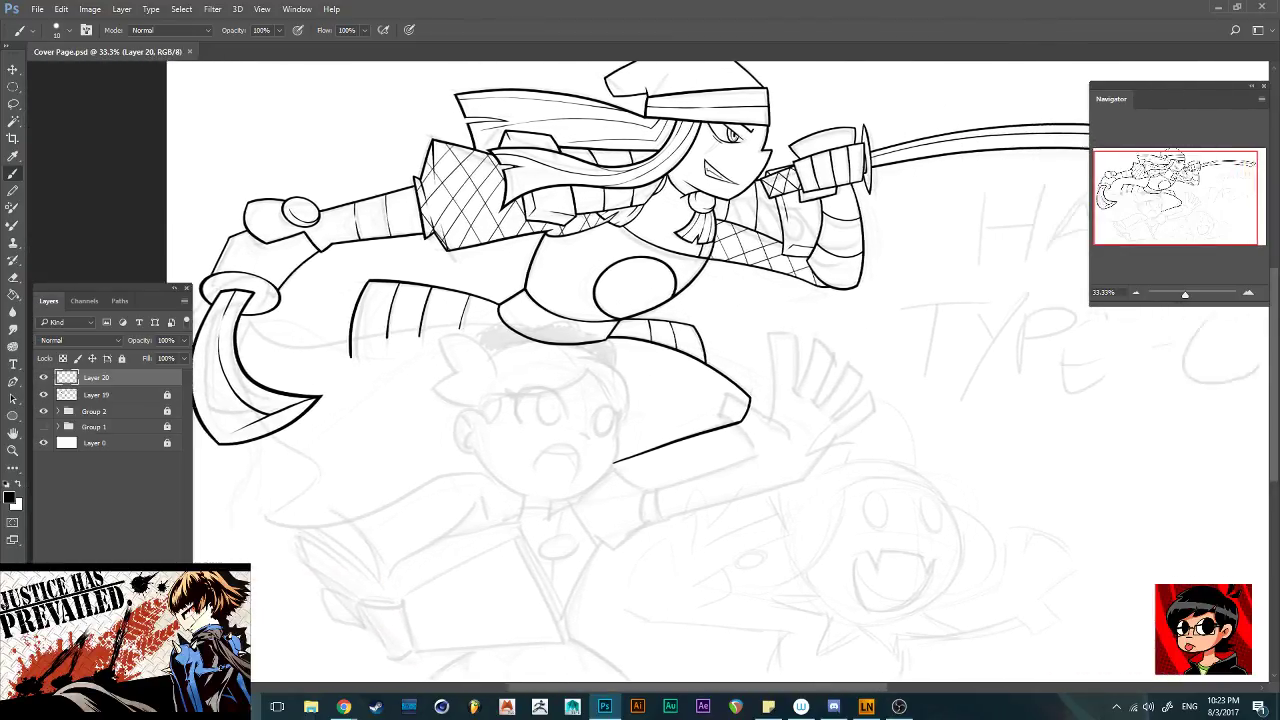
scroll(660, 370, "left", 1)
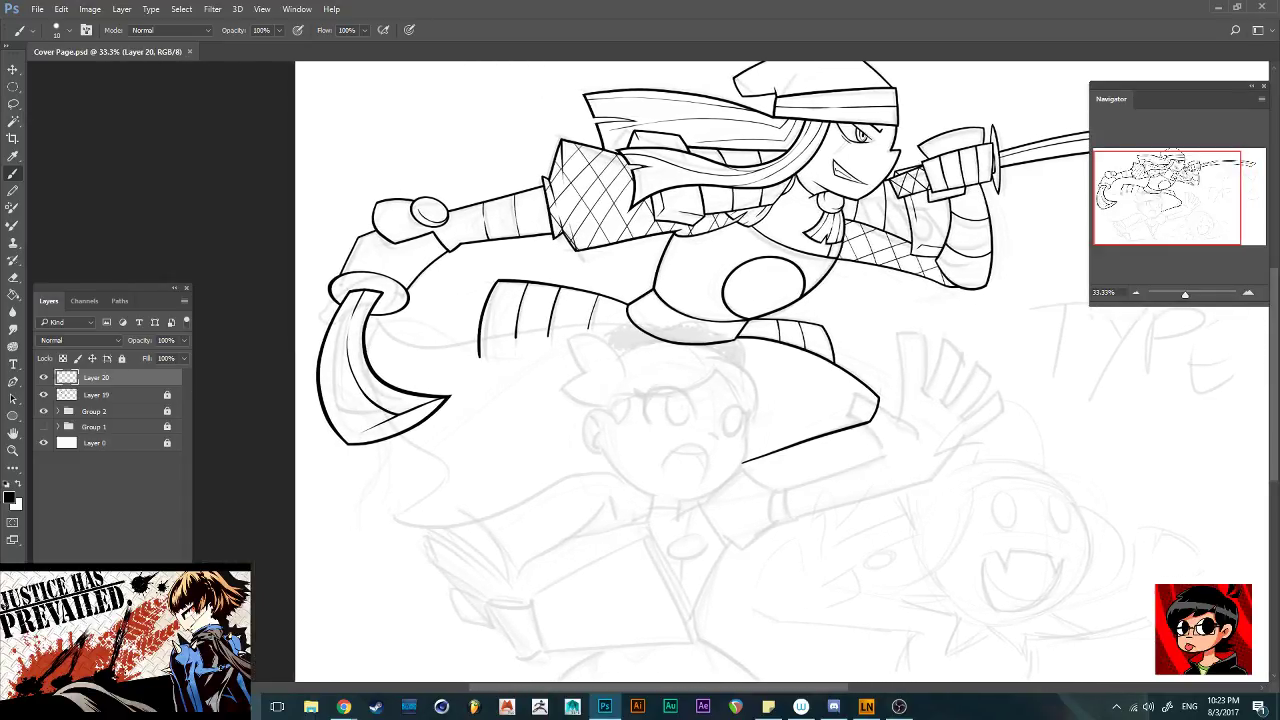
scroll(660, 370, "right", 1)
scroll(660, 370, "left", 1)
scroll(660, 370, "right", 1)
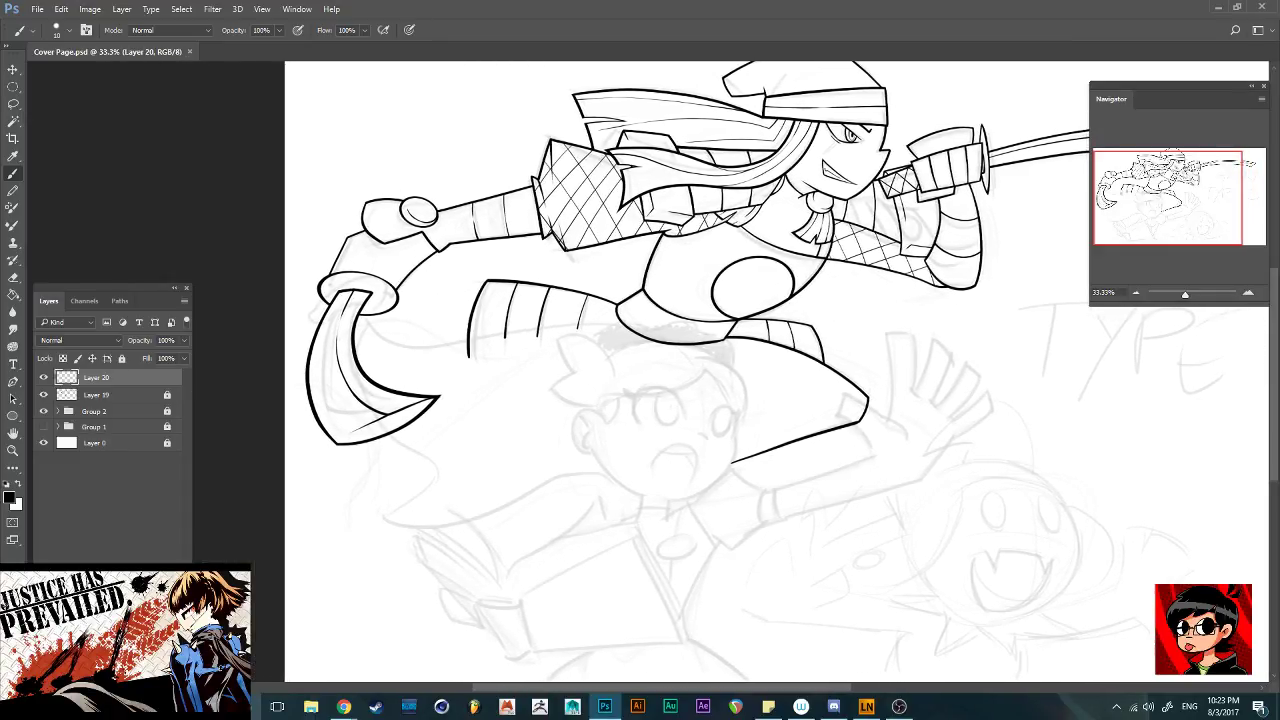
scroll(660, 370, "left", 1)
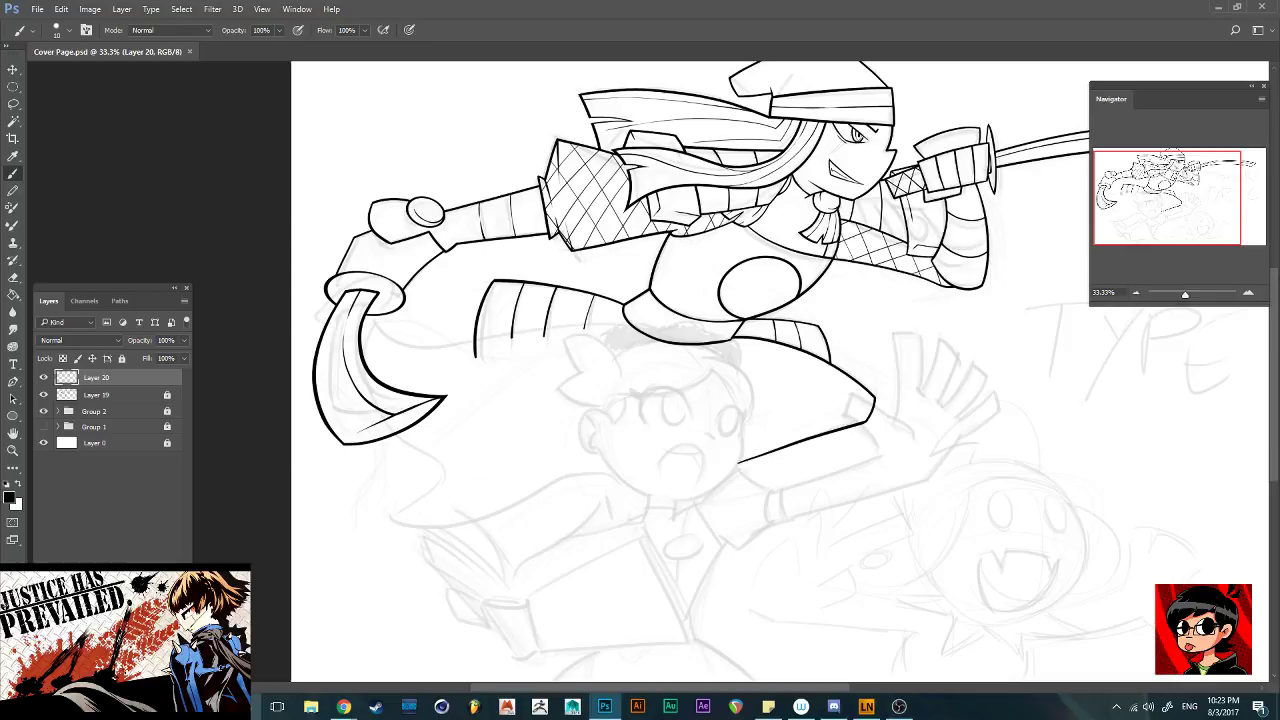
scroll(660, 370, "left", 1)
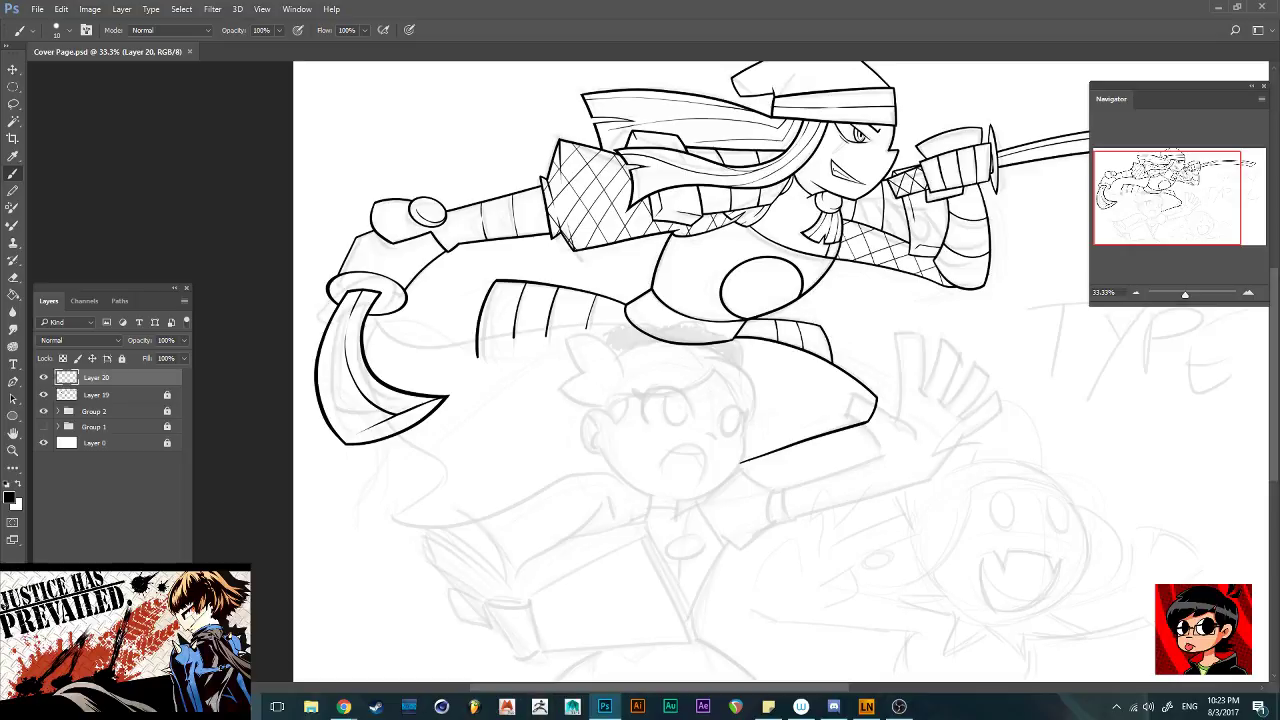
Merge the handle wrap layer with the fighter's line-art layer below it
left_click(43, 377)
left_click(43, 377)
left_click(96, 395, "shift")
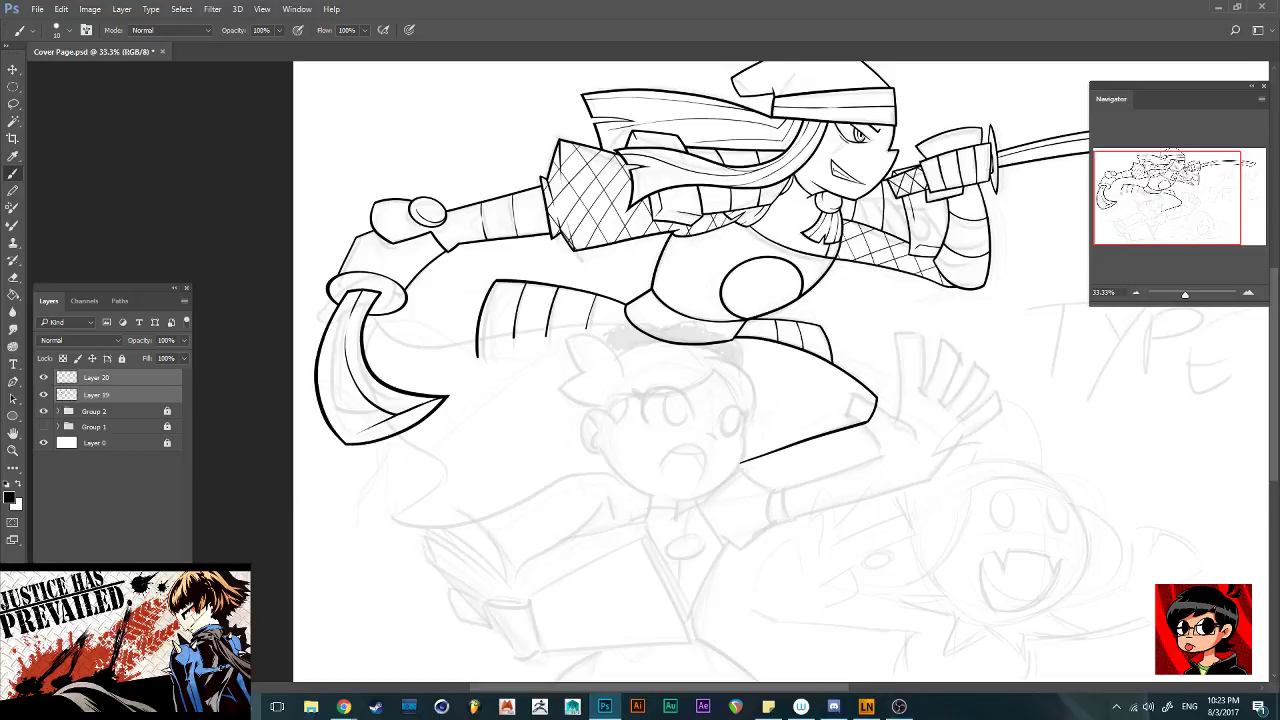
right_click(122, 395)
left_click(168, 484)
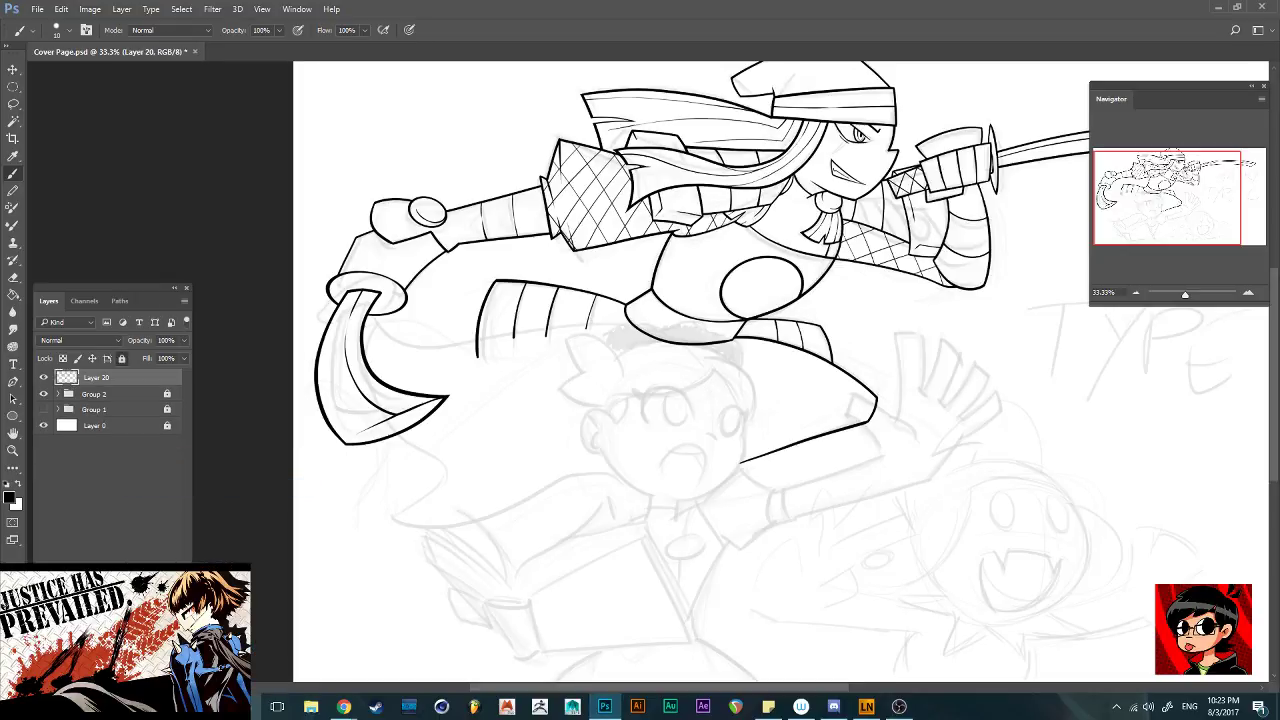
On a new layer, ink a curved finger shape rising behind the fist that holds the hooked blade
key("ctrl+shift+alt+n")
scroll(690, 370, "up", 3)
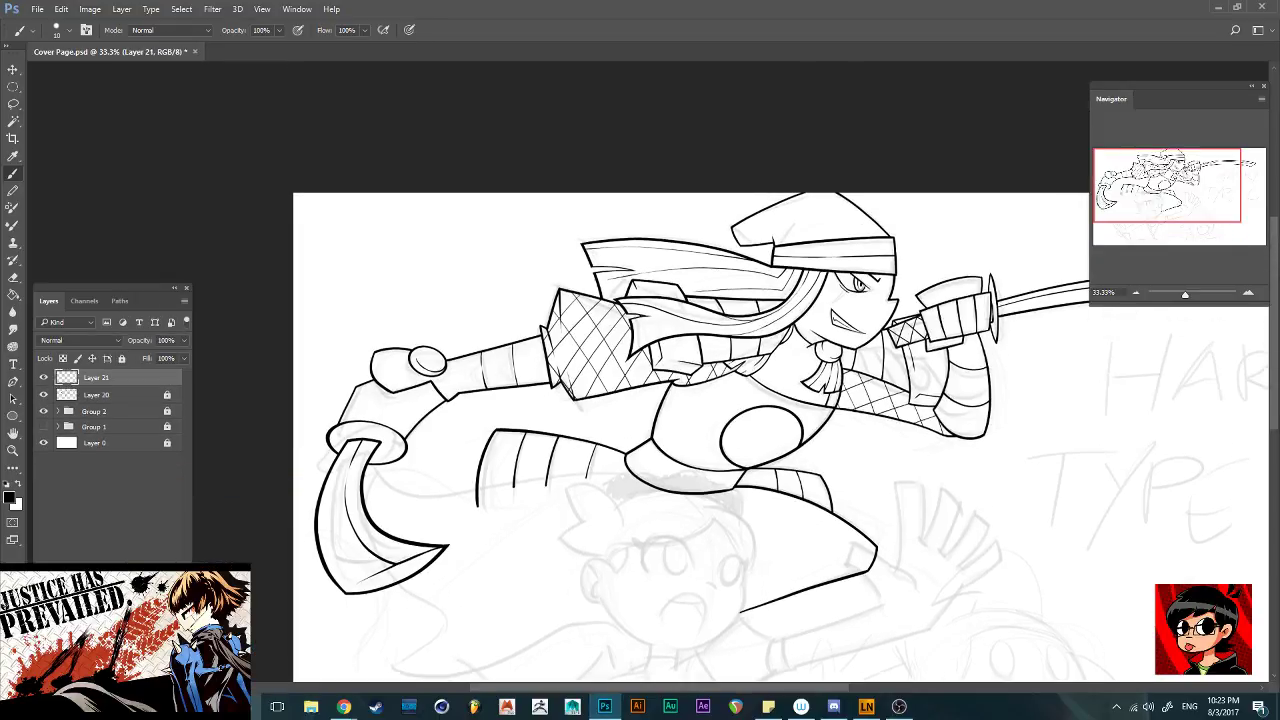
scroll(690, 400, "left", 3)
scroll(690, 400, "up", 1)
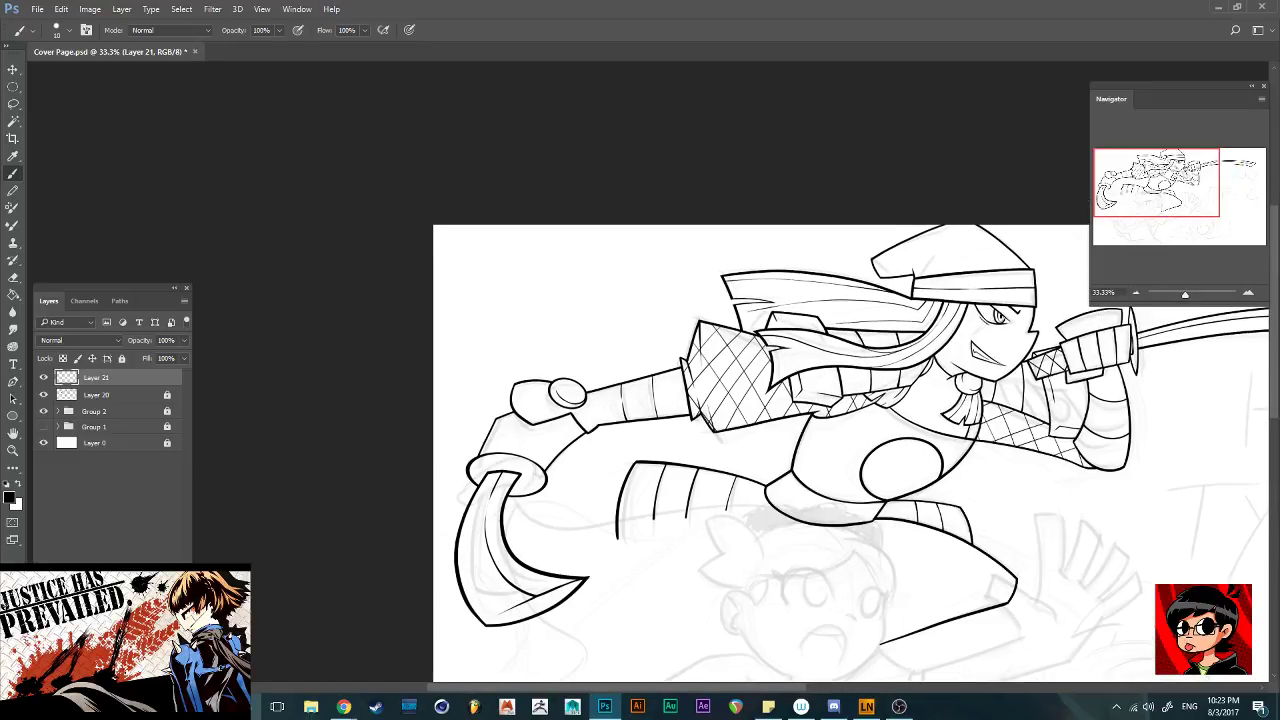
key("ctrl+plus")
key("ctrl+plus")
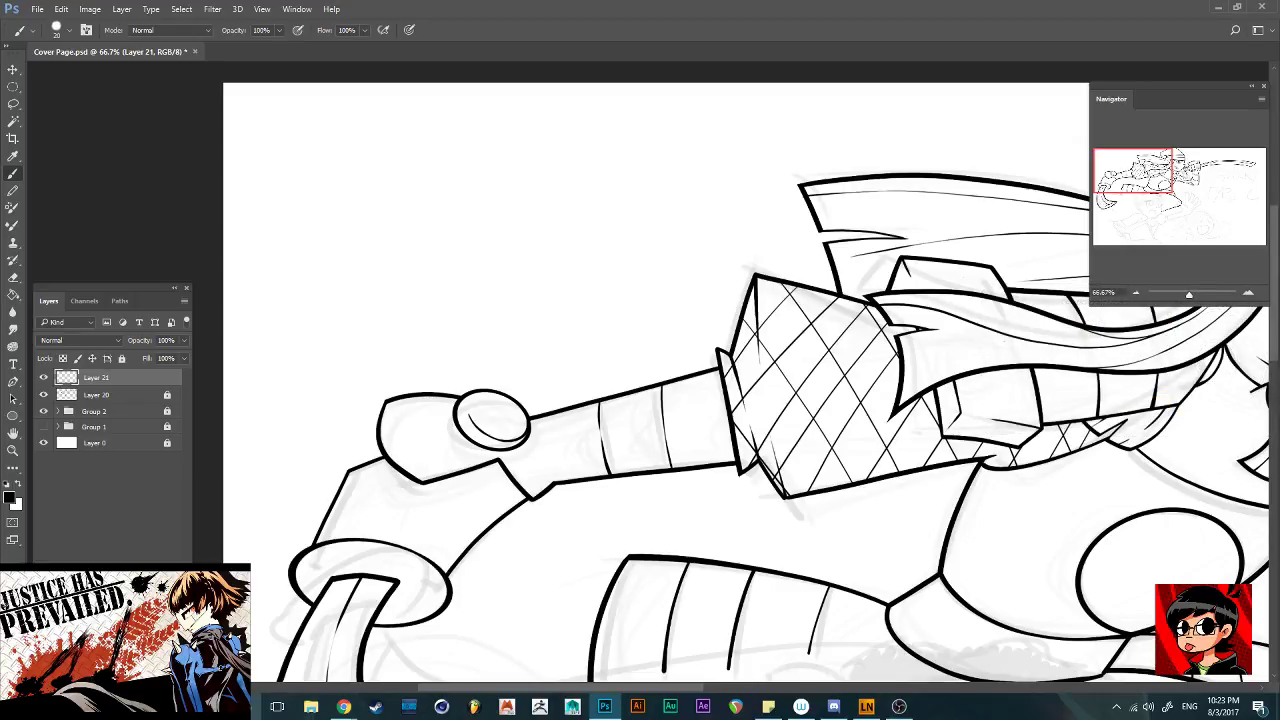
mouse_move(438, 487)
left_mouse_down()
mouse_move(522, 353)
mouse_move(496, 369)
mouse_move(433, 364)
mouse_move(372, 486)
left_mouse_up()
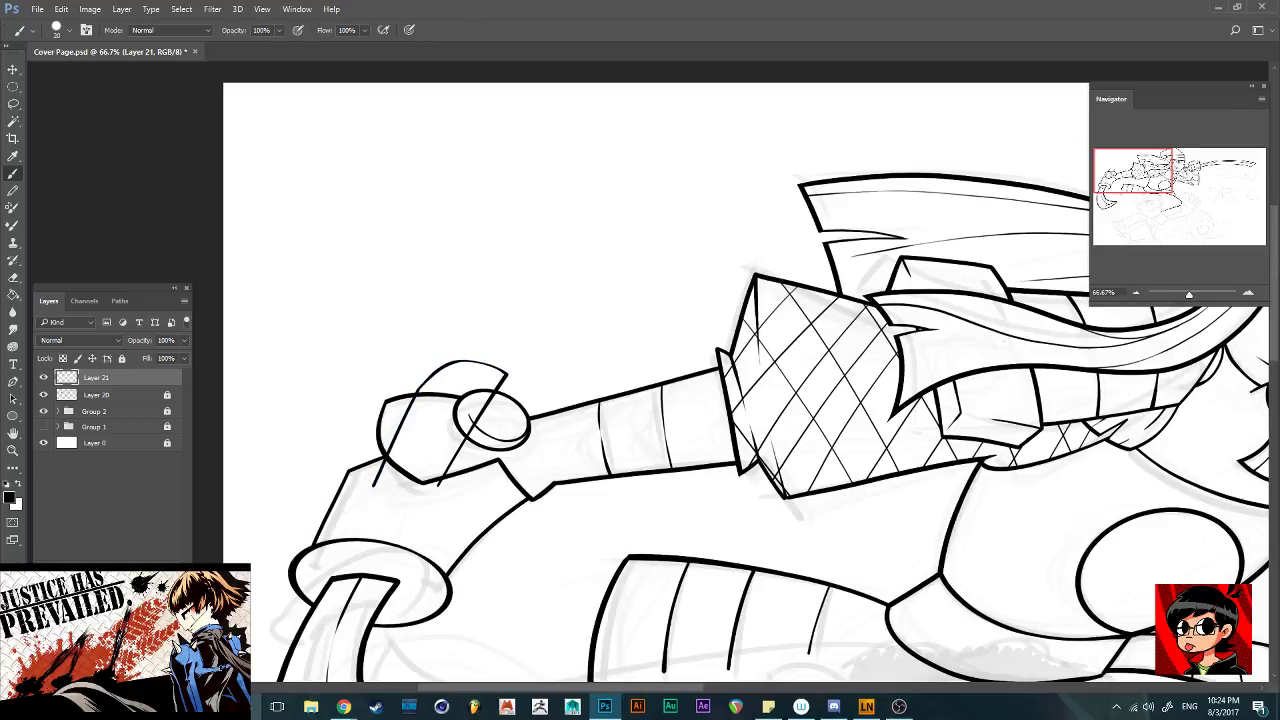
Remove the new finger's lines where they overlap the fist and orb, and refine its curved upper end
left_click_drag(477, 417, 491, 399)
left_click_drag(464, 440, 443, 475)
left_click_drag(415, 397, 374, 486)
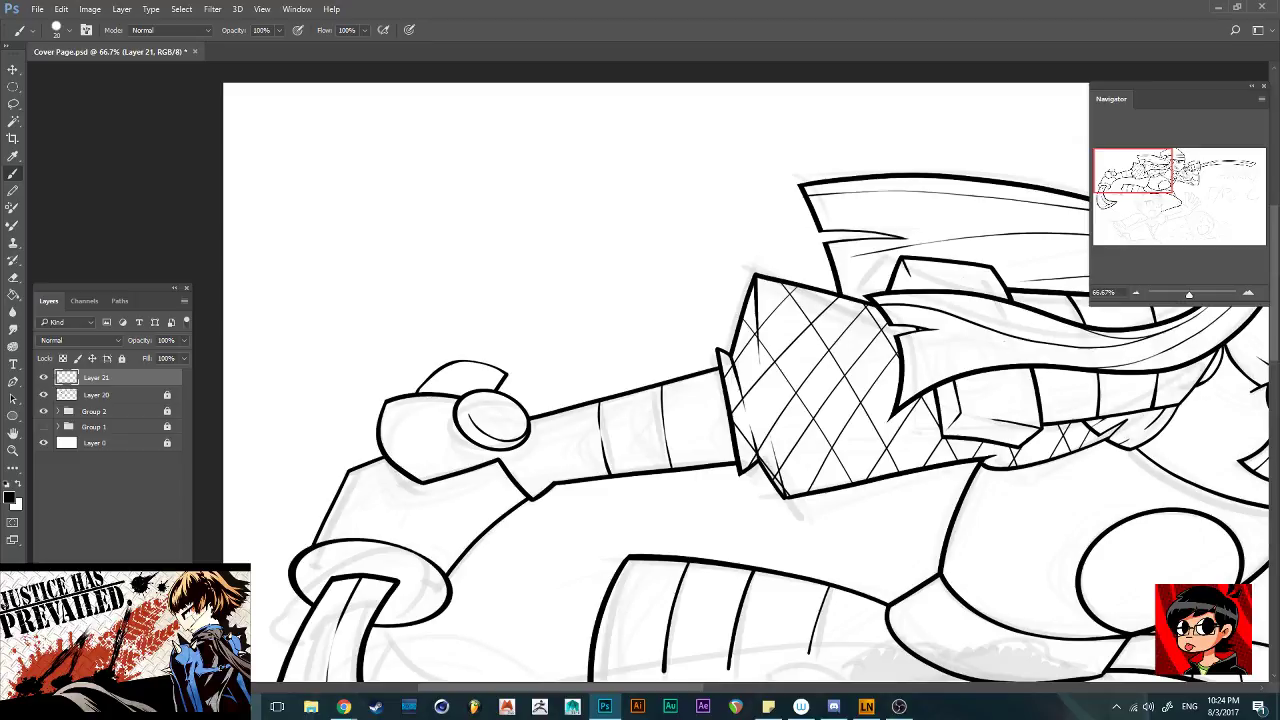
left_click_drag(451, 362, 481, 391)
left_click_drag(451, 364, 417, 394)
key("ctrl+minus")
key("ctrl+minus")
key("ctrl+minus")
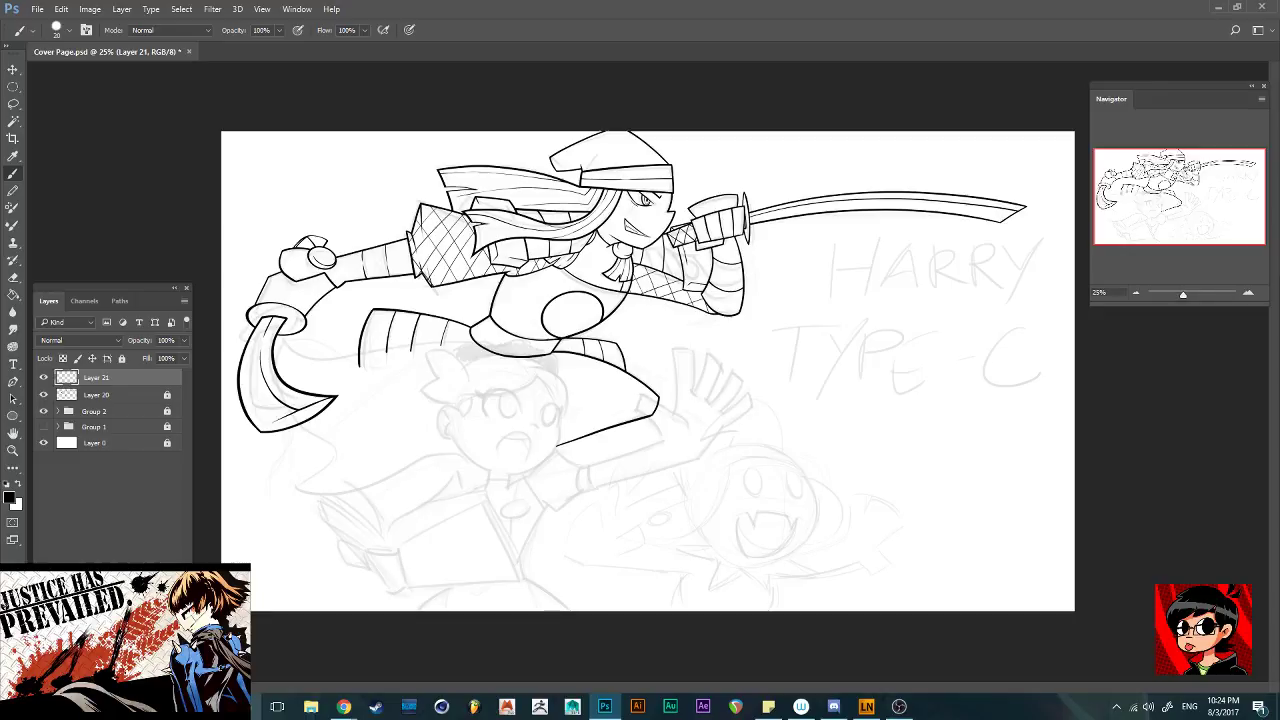
key("alt+Tab")
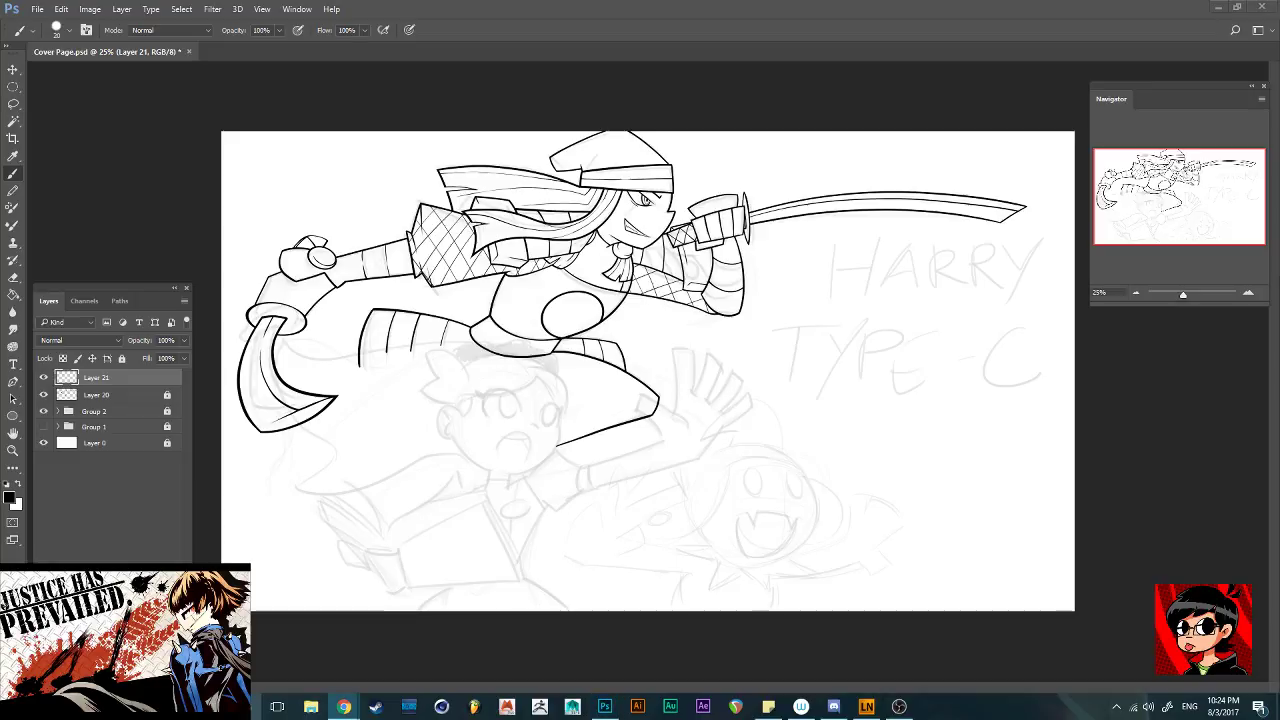
key("alt+Tab")
key("alt+Tab")
key("alt+Tab")
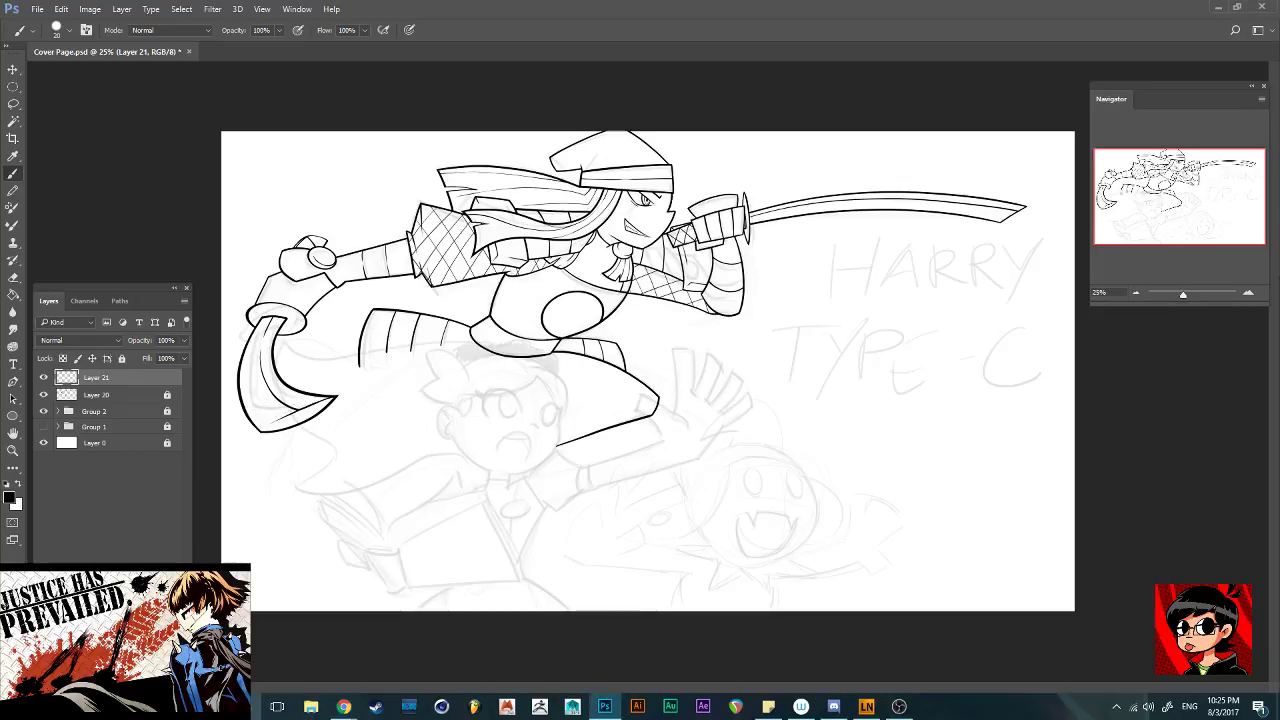
Merge the finger layer into the fighter's line art and rename the merged layer Yoshitsune
key("ctrl+plus")
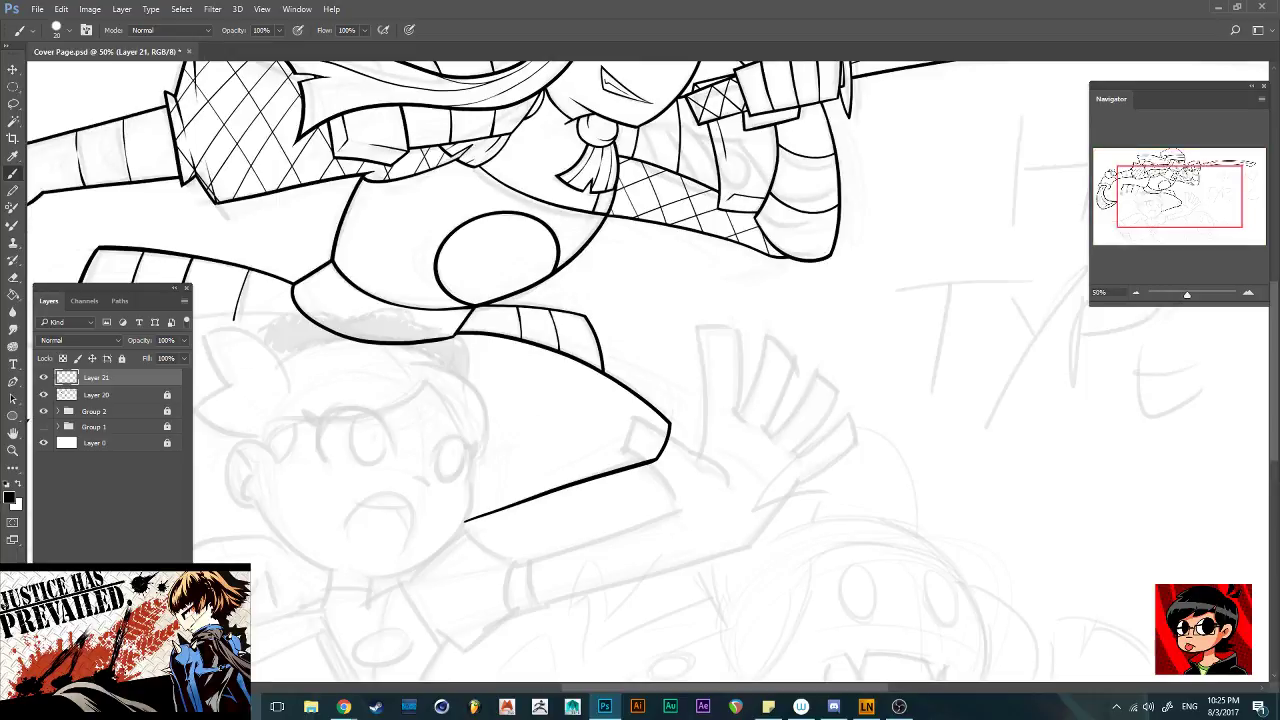
scroll(640, 371, "down", 1)
scroll(640, 371, "up", 3)
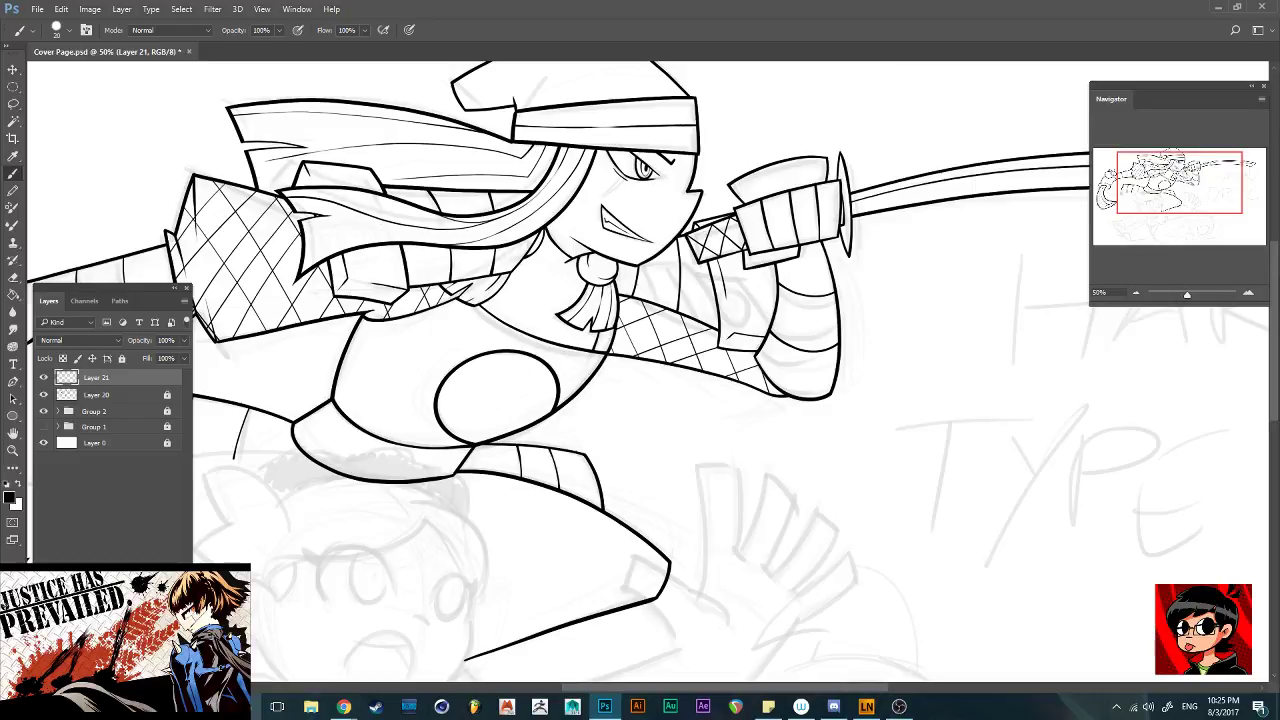
key("ctrl+e")
double_click(96, 377)
type("Yoshitsune")
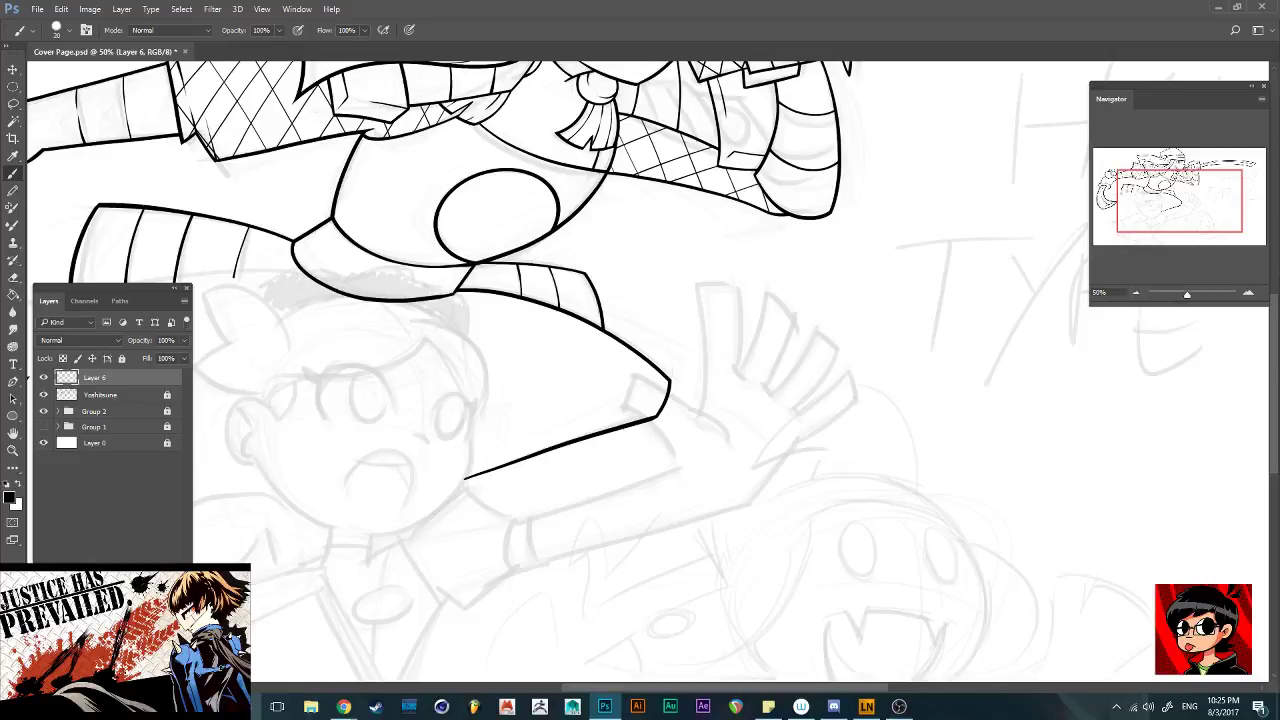
Try to ink the cheek and jaw curve of the shouting character below the fighter on a separate layer
mouse_move(470, 400)
left_mouse_down()
mouse_move(679, 337)
mouse_move(681, 408)
mouse_move(663, 442)
left_mouse_up()
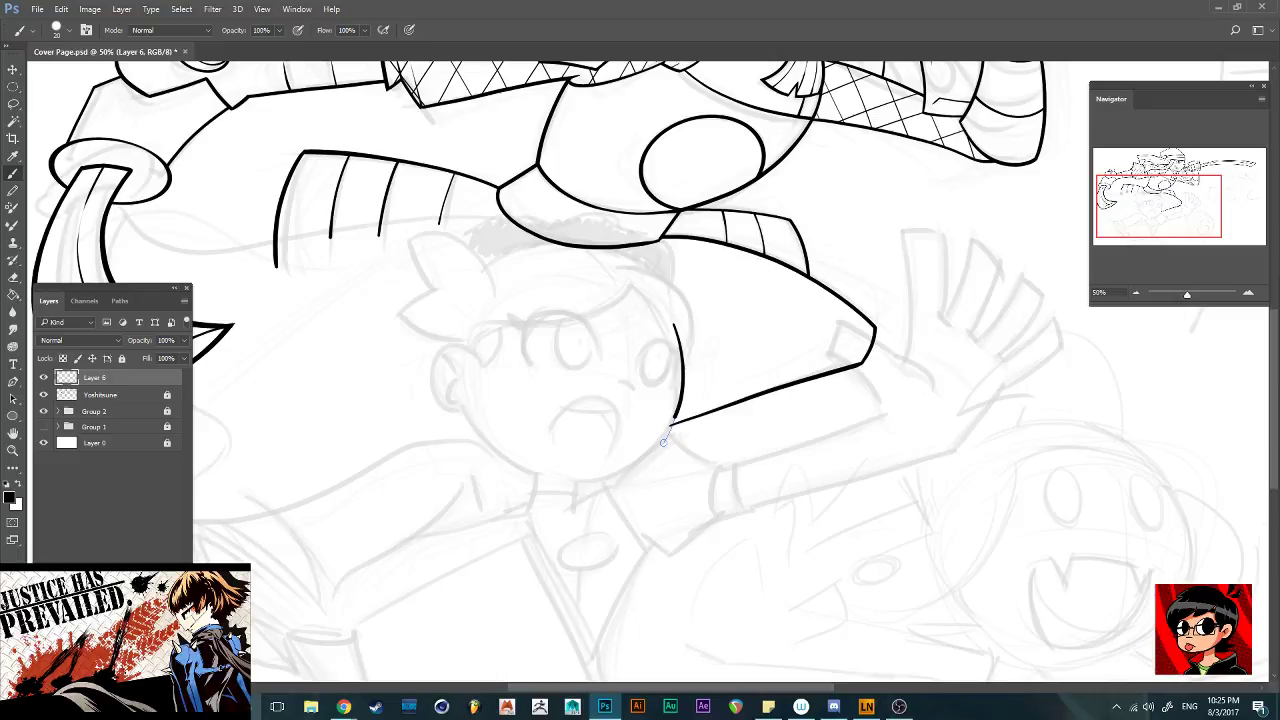
key("ctrl+z")
left_click_drag(676, 340, 685, 397)
left_click_drag(685, 397, 565, 466)
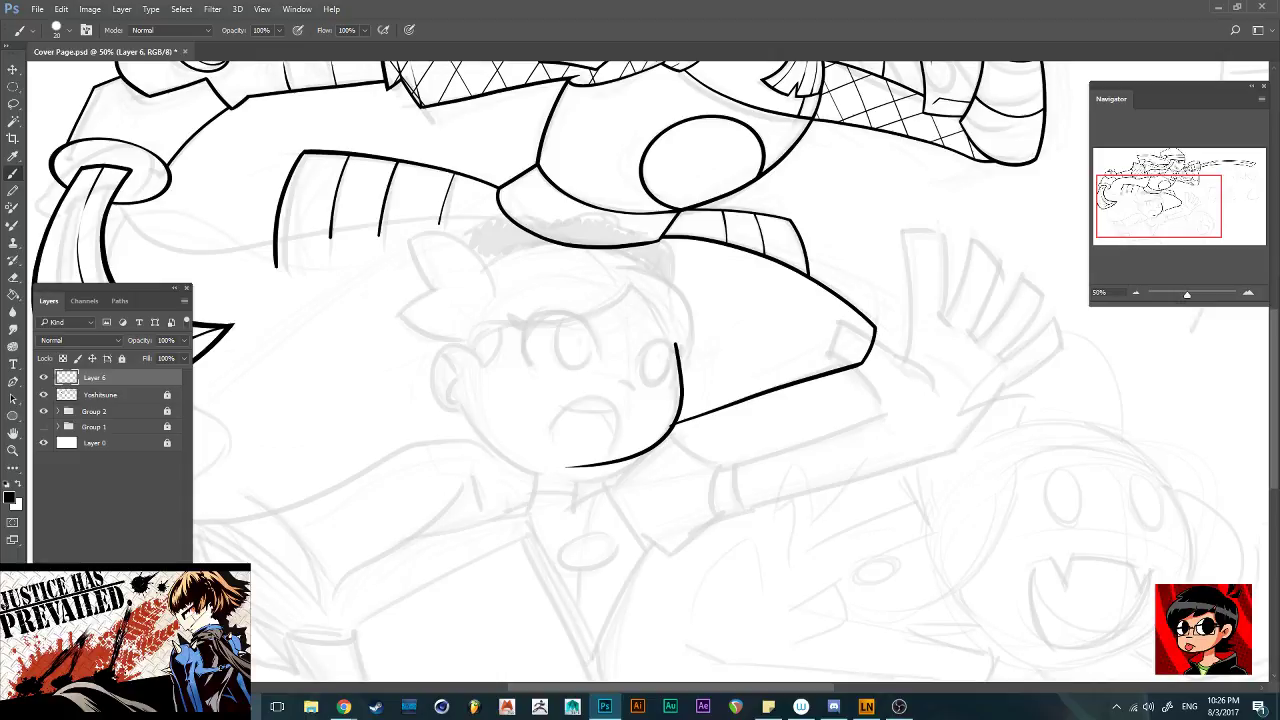
key("ctrl+z")
left_click_drag(681, 357, 580, 471)
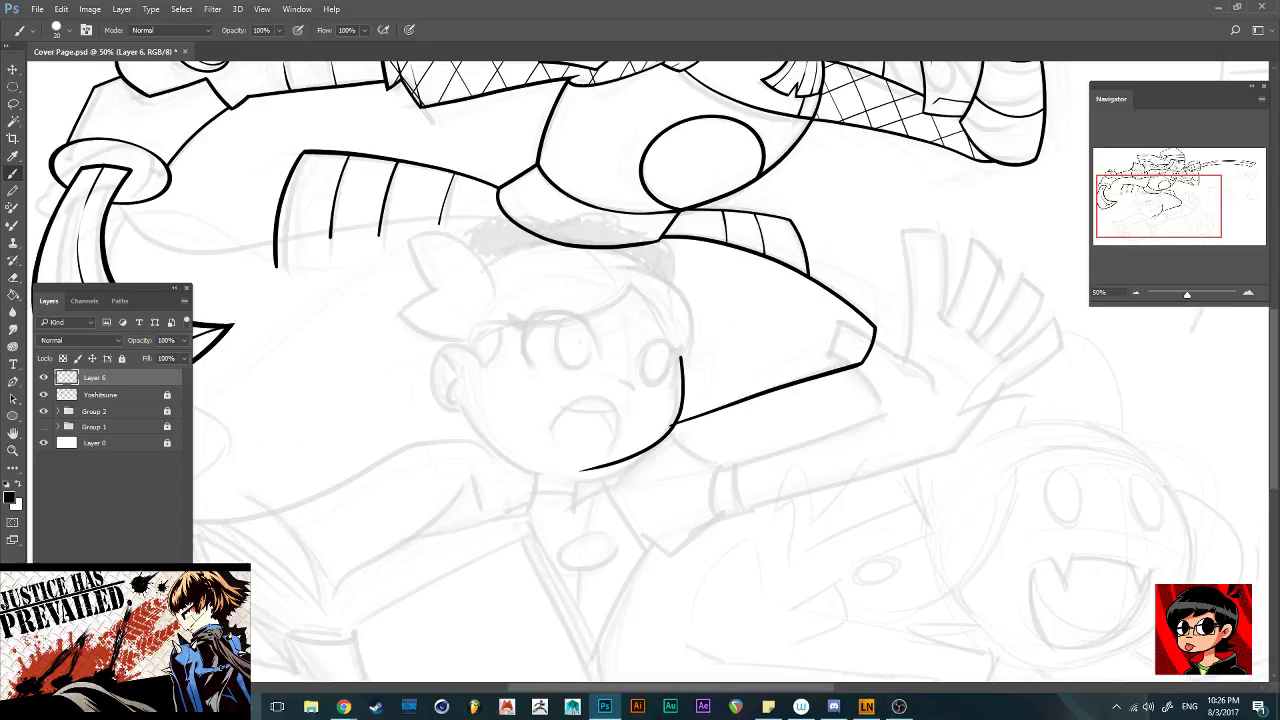
key("ctrl+z")
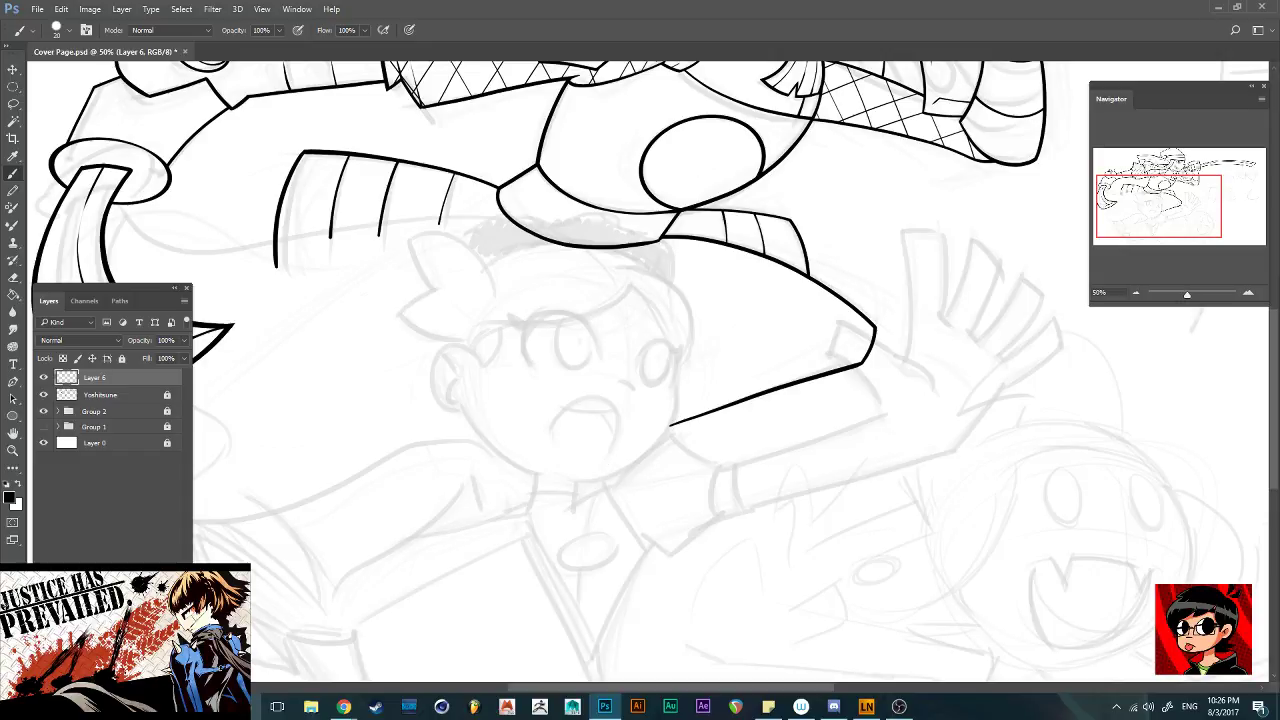